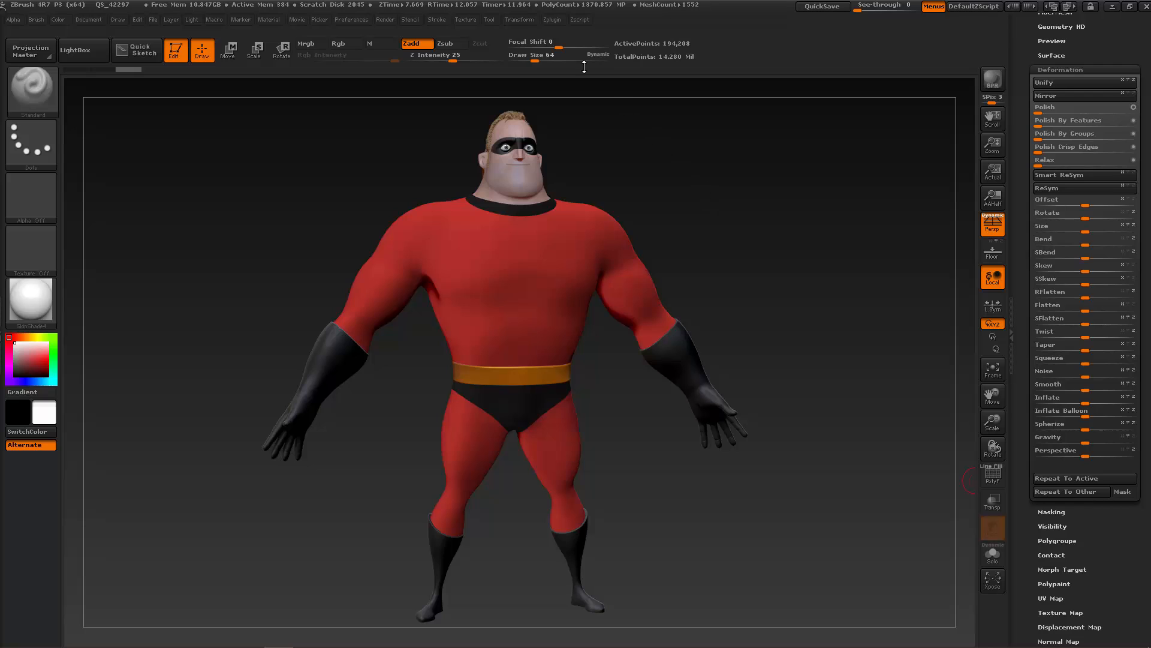
- Hide the hair01, hair02, hair03 and hair04 subtools
left_click(552, 19)
left_click_drag(1020, 108, 1017, 201)
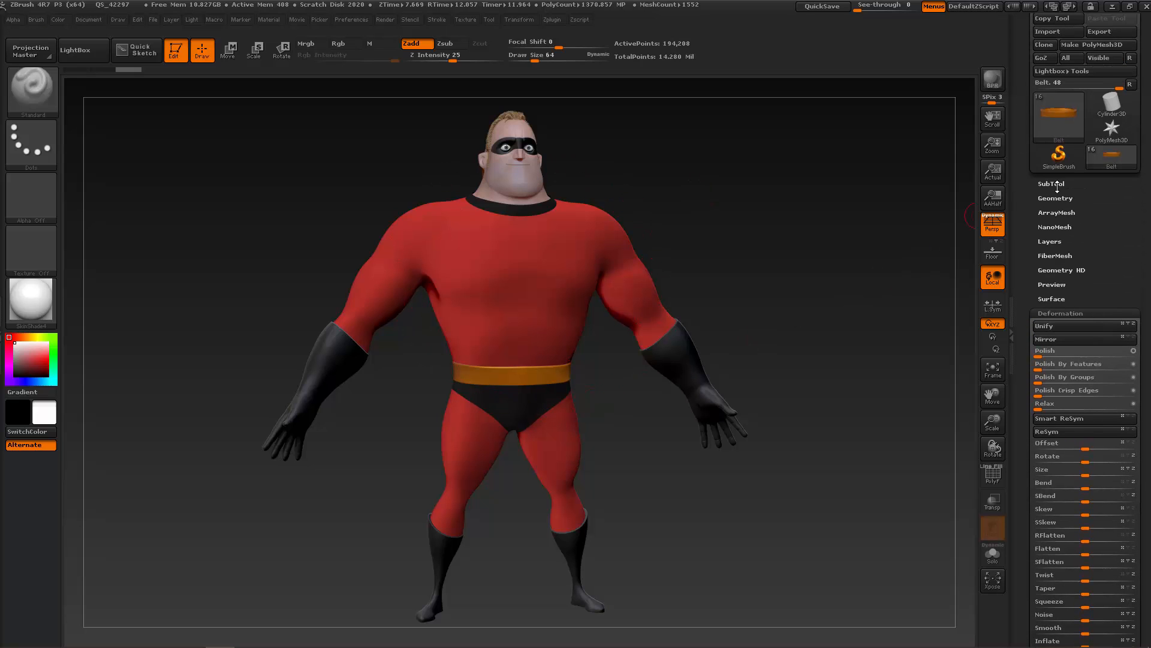
left_click(1051, 182)
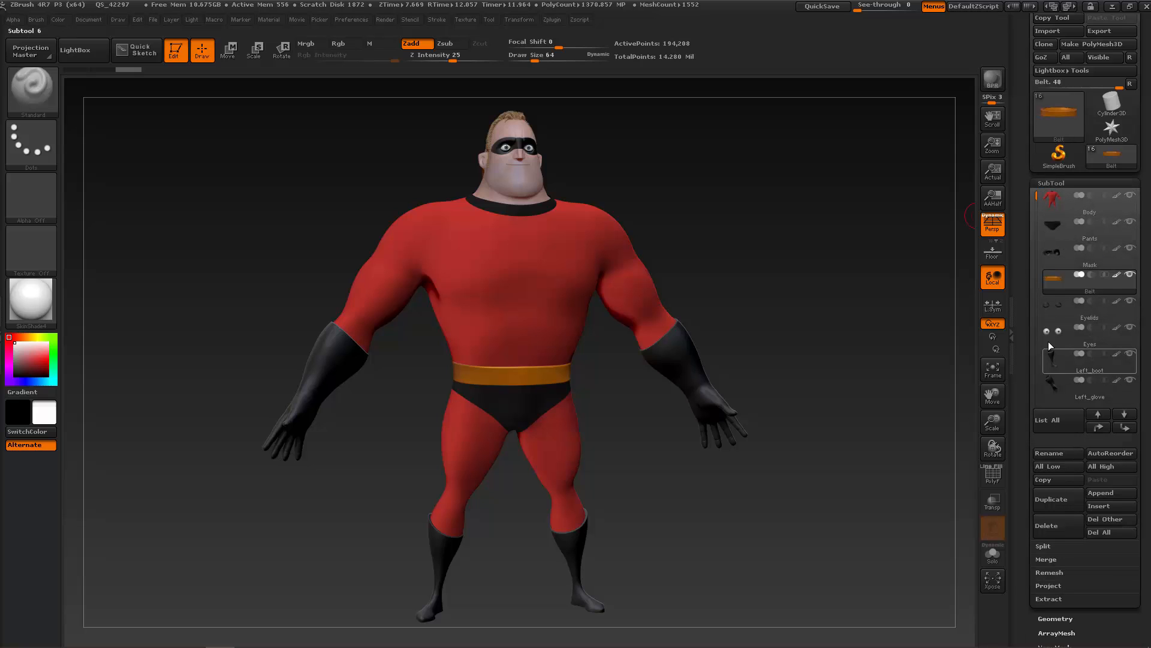
left_click_drag(1035, 194, 1031, 286)
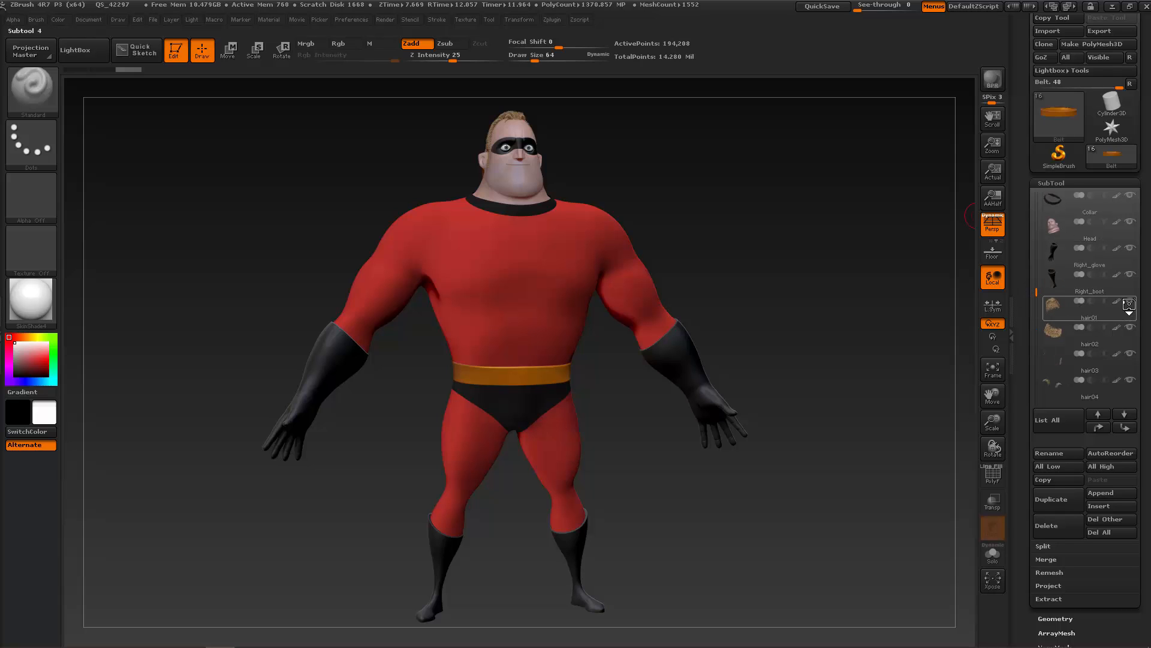
left_click(1129, 301)
left_click(1130, 327)
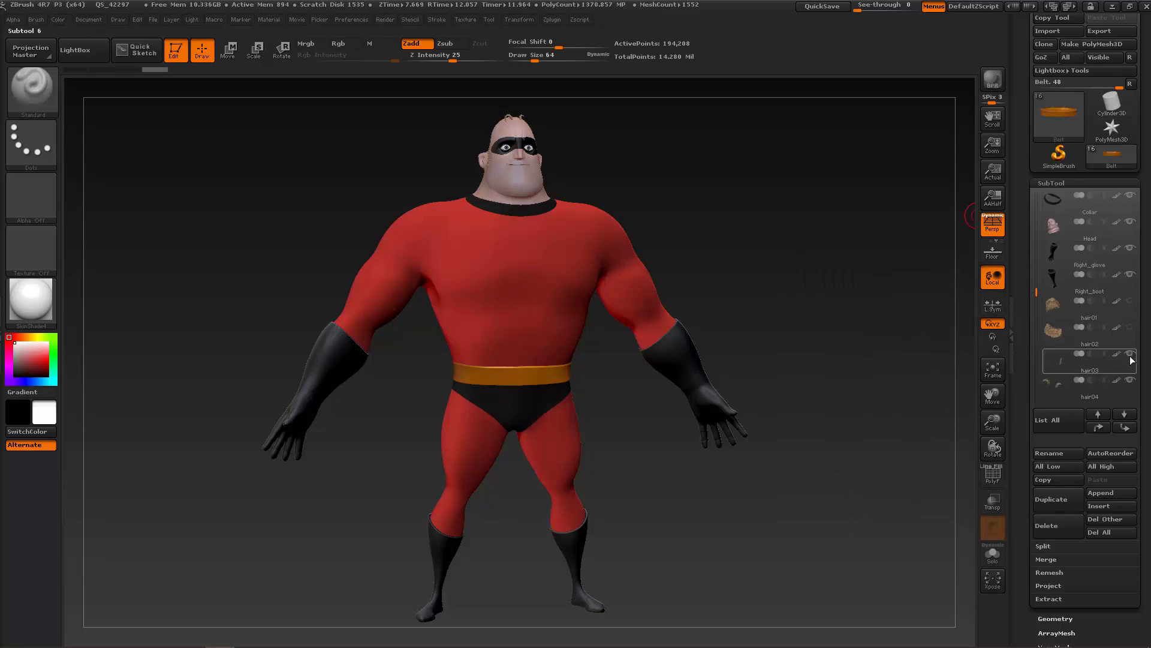
left_click(1130, 353)
left_click(1129, 380)
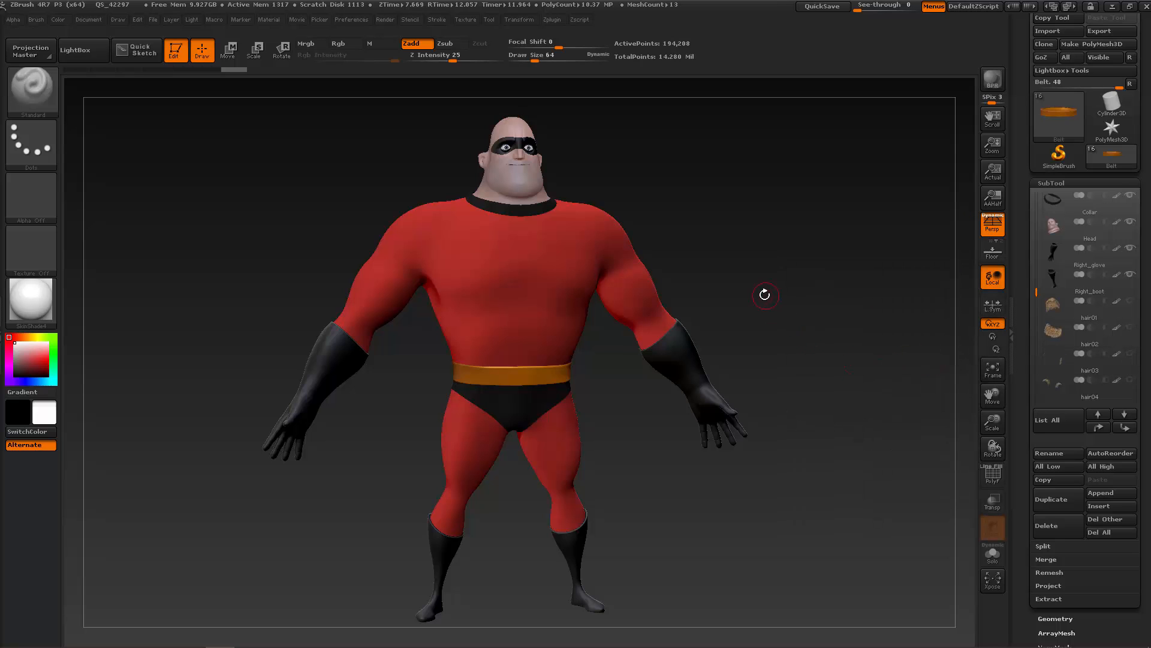
- Switch all subtools of the character to their lowest subdivision level
left_click_drag(768, 319, 771, 316)
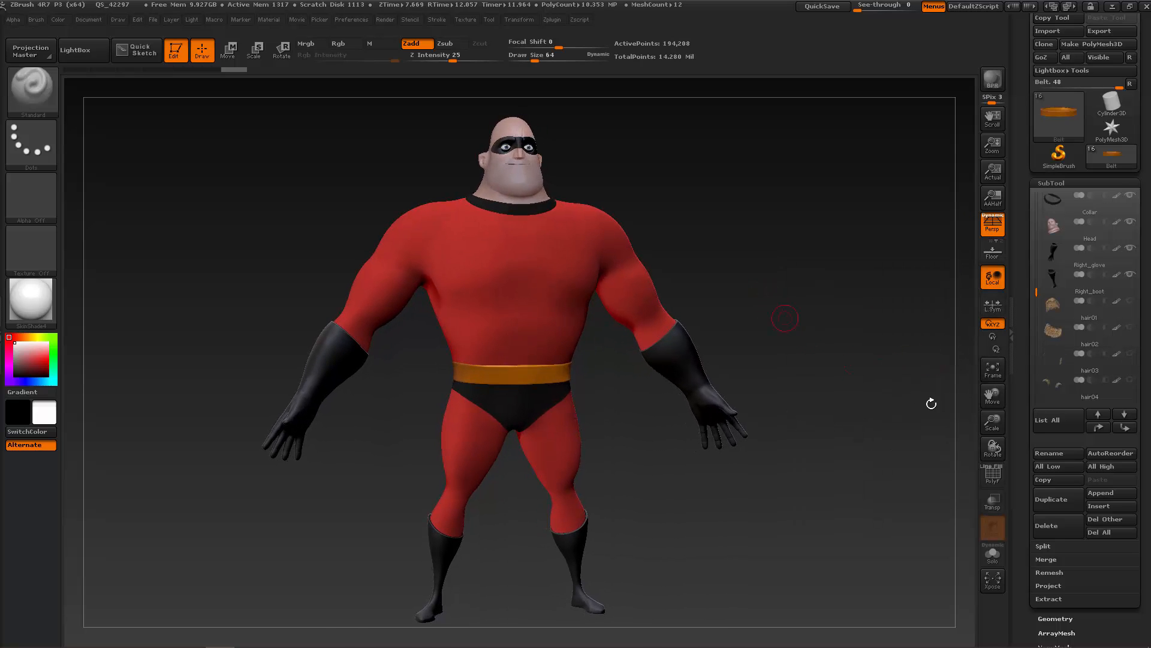
left_click(1055, 470)
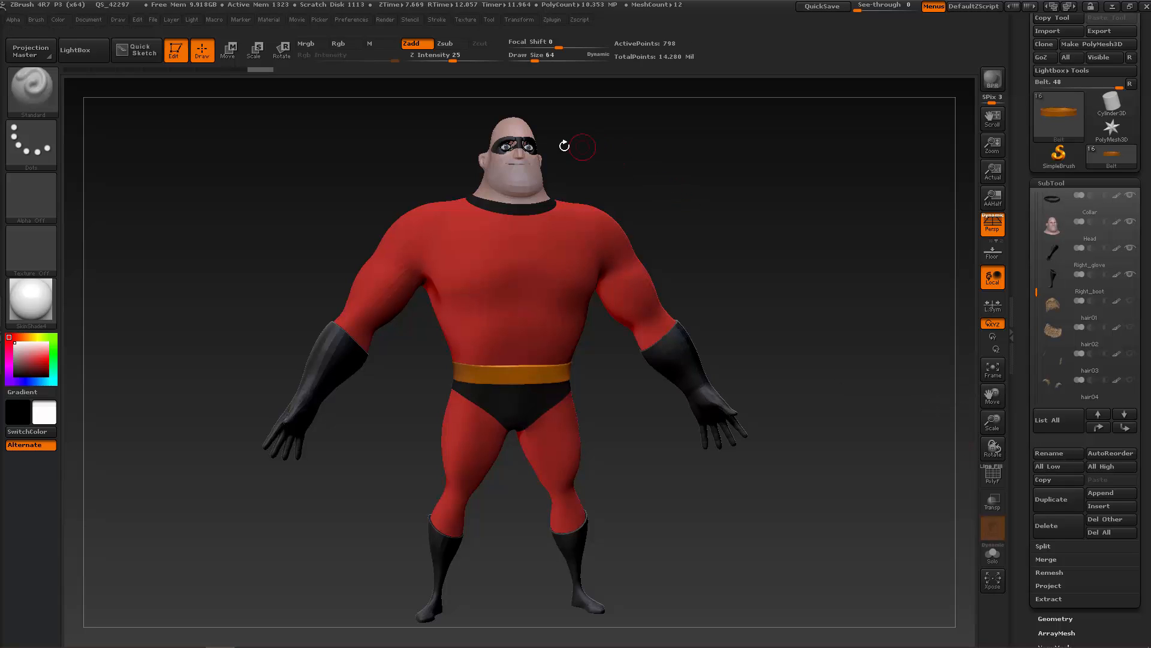
left_click_drag(758, 257, 719, 264)
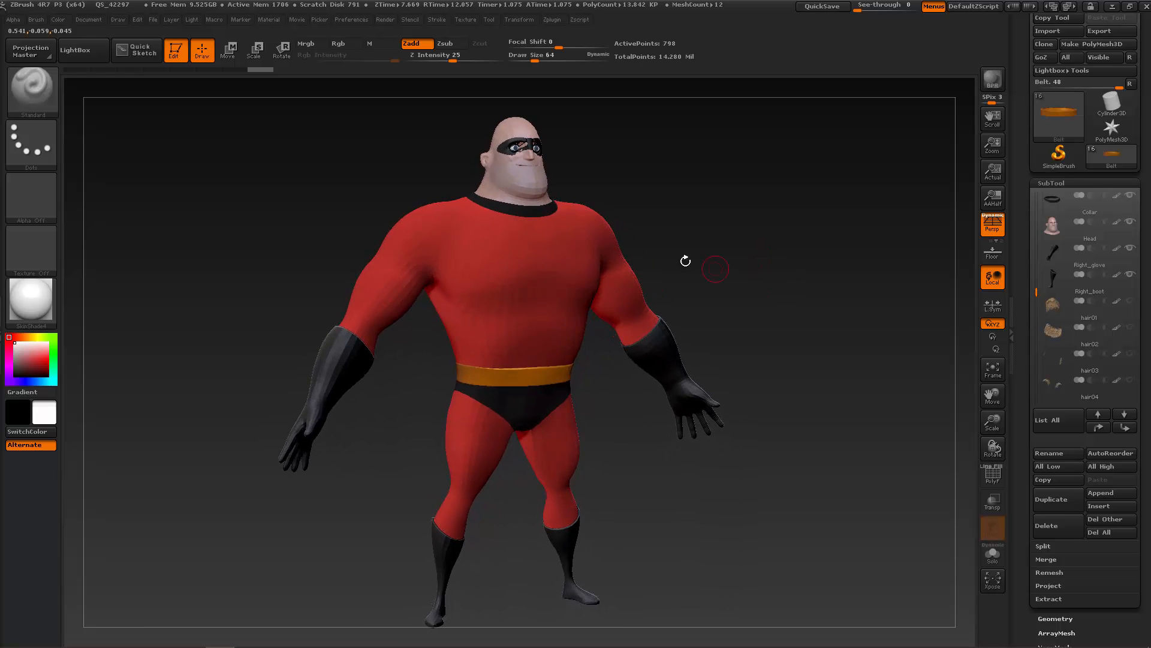
left_click_drag(1037, 289, 1028, 194)
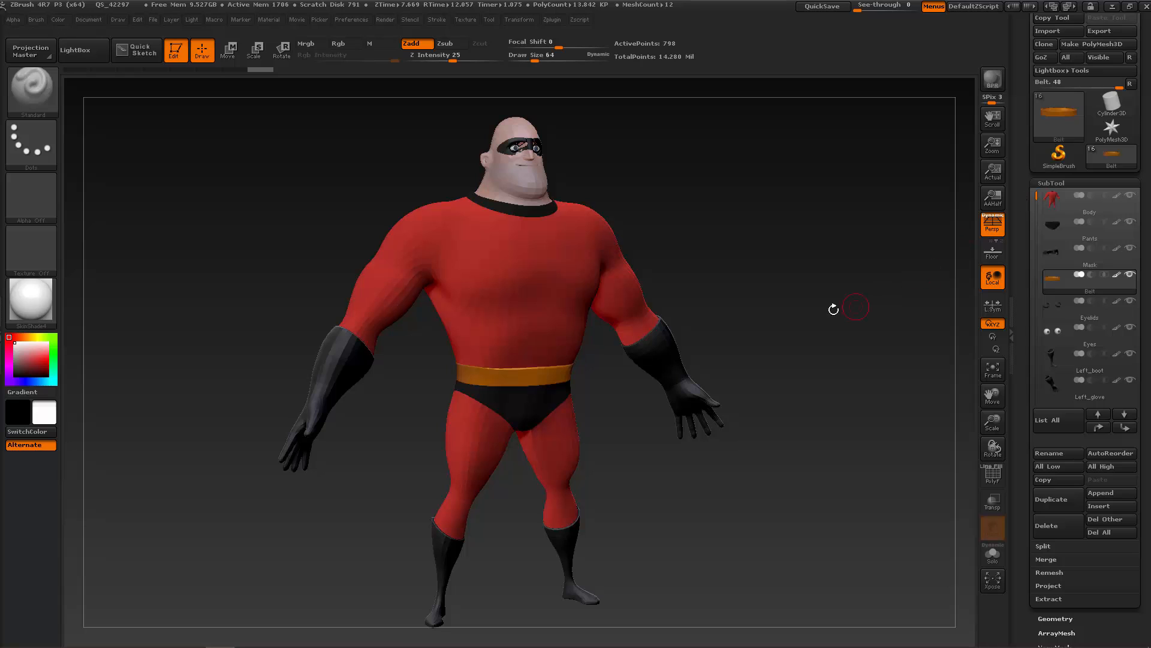
left_click_drag(725, 217, 752, 222)
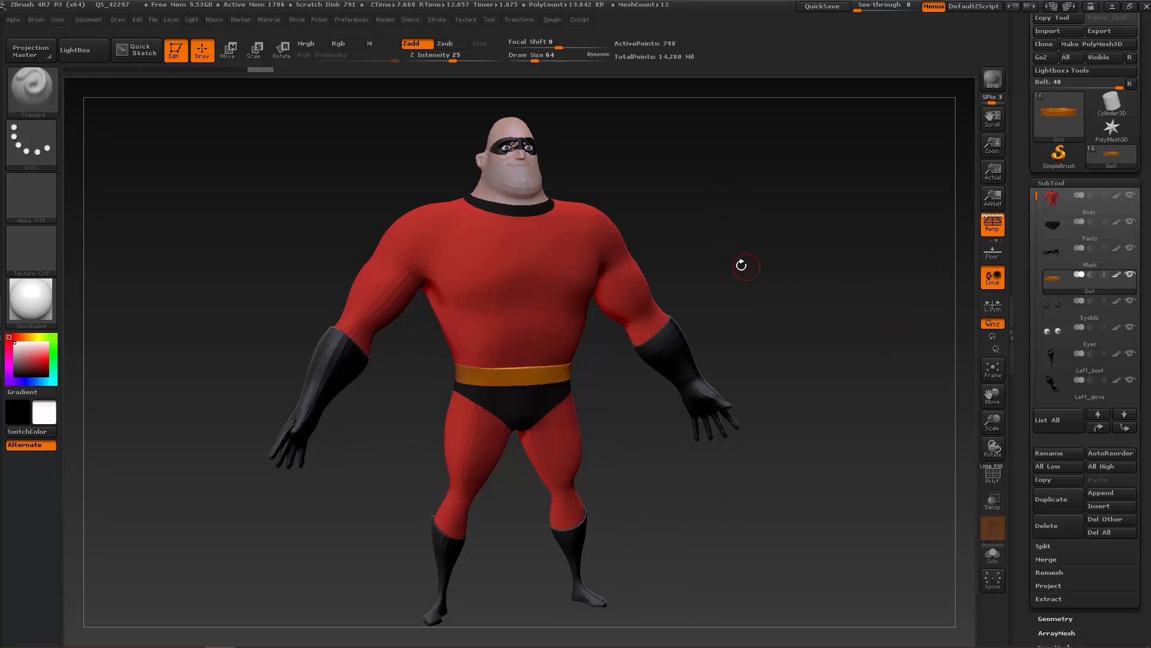
left_click_drag(739, 262, 757, 279)
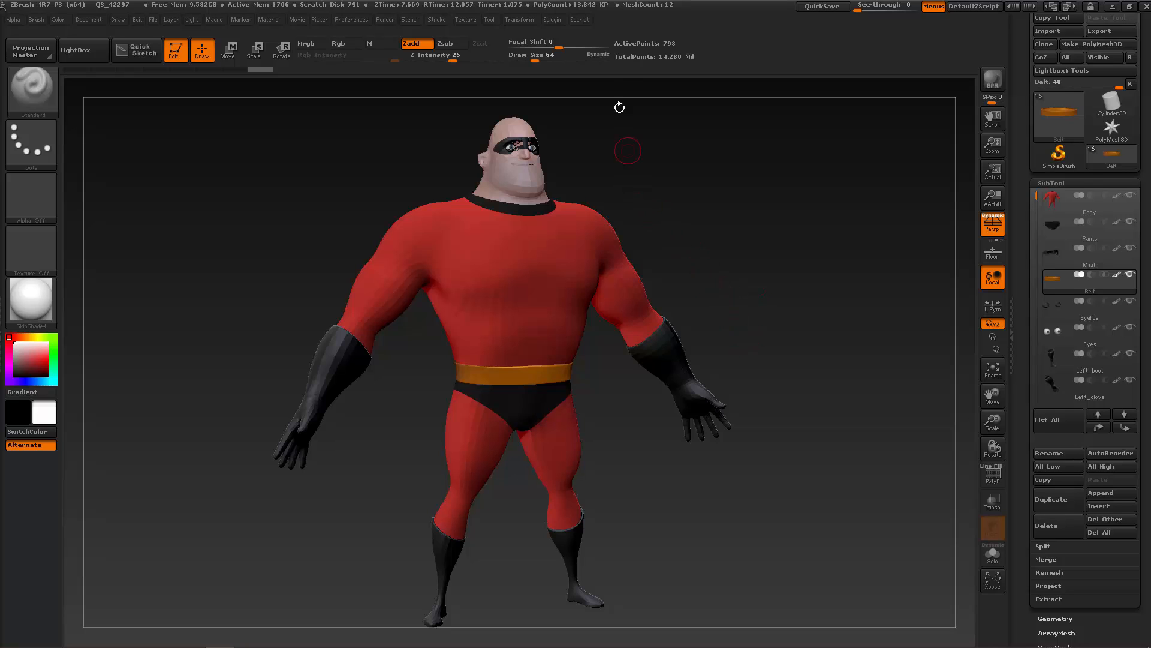
- Create a combined low-resolution TPoseMesh from the visible subtools with Transpose Master
left_click(552, 20)
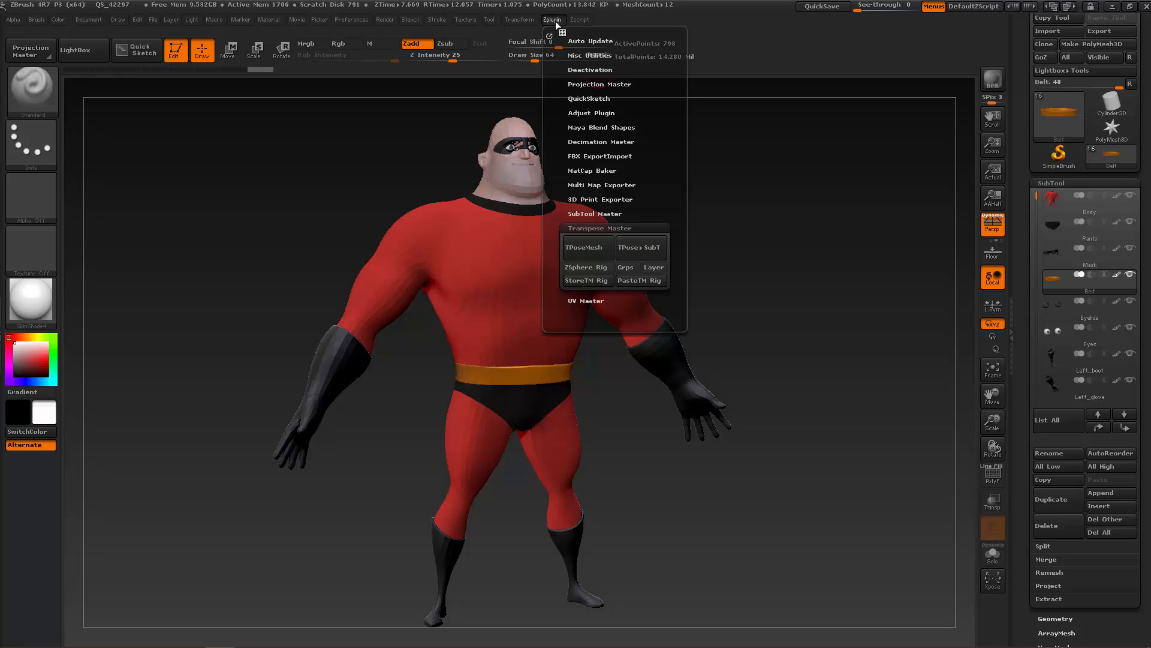
left_click(589, 227)
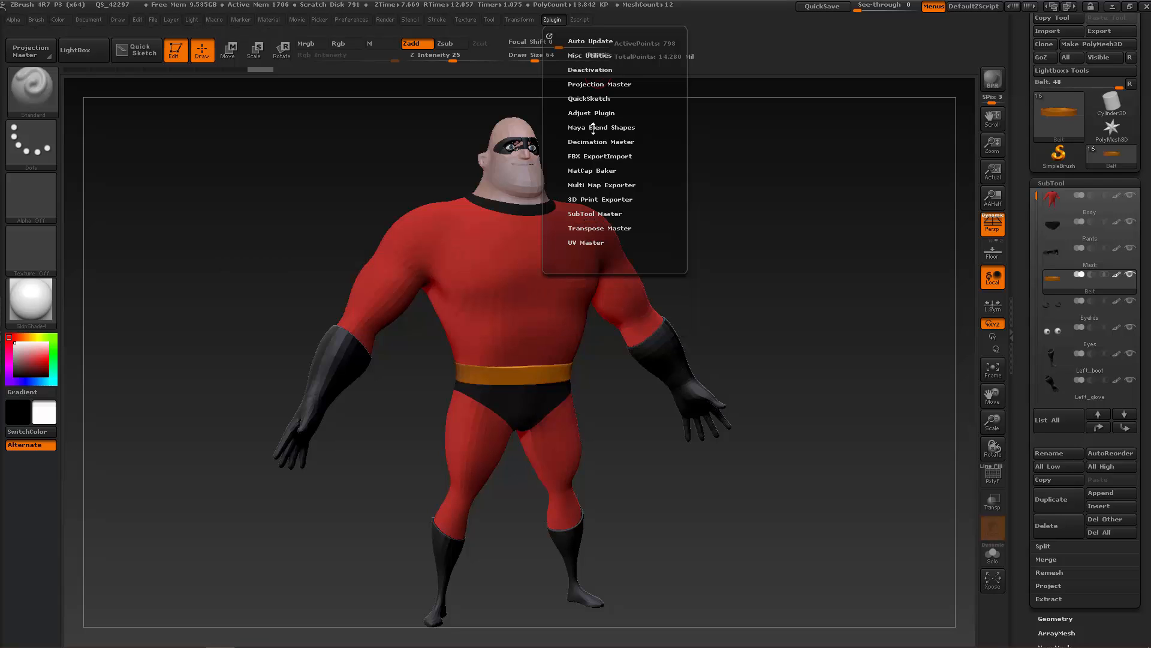
left_click(557, 20)
left_click(555, 20)
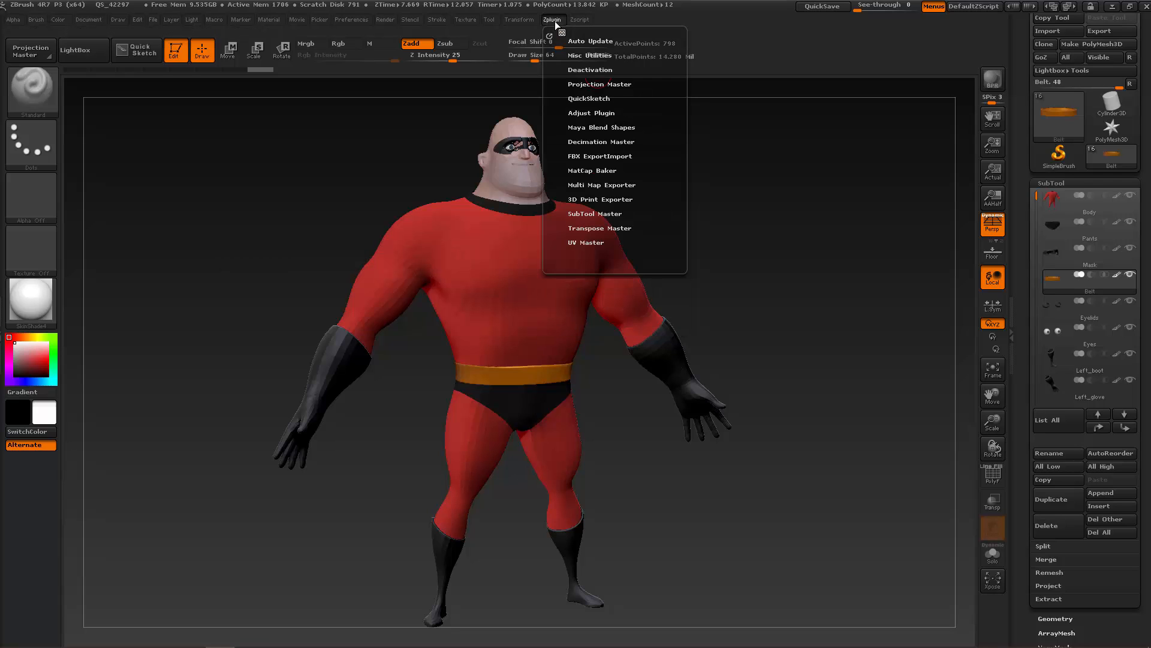
left_click(590, 228)
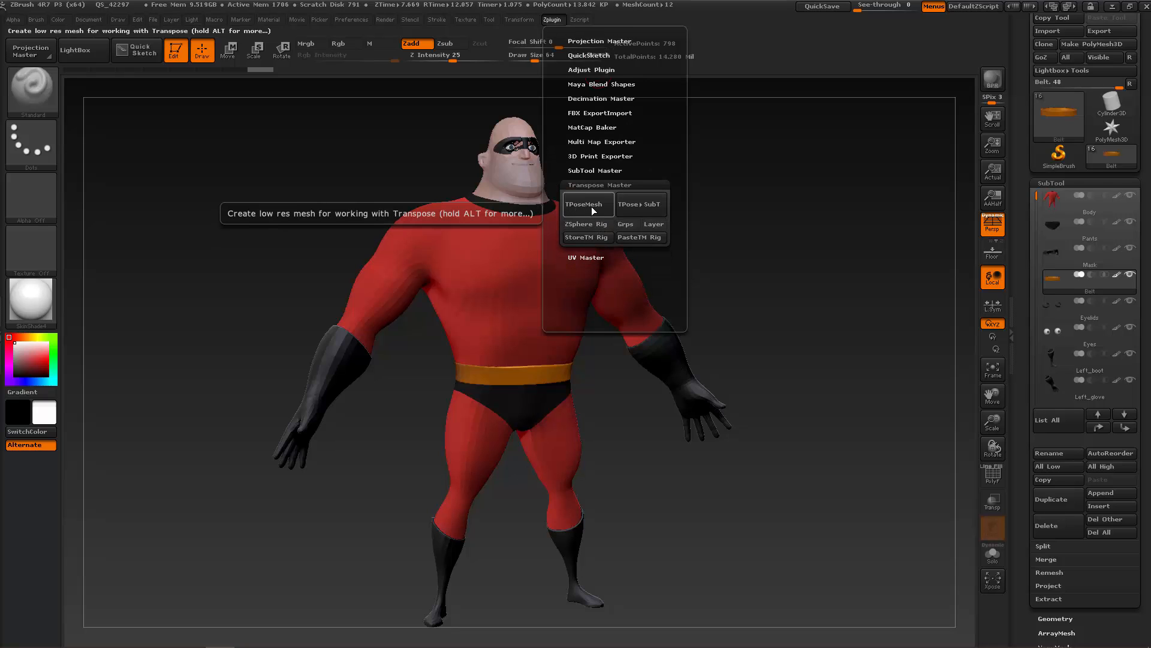
left_click(590, 204)
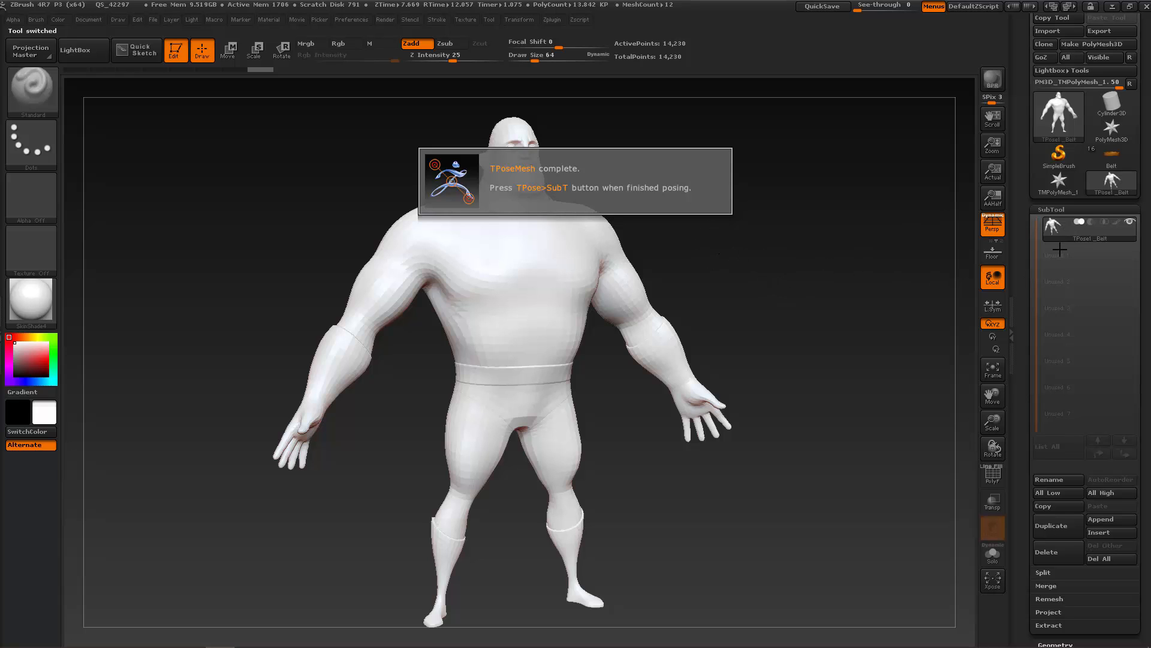
- Assign the MatCap White Cavity material to the combined posing mesh
left_click_drag(797, 321, 969, 285)
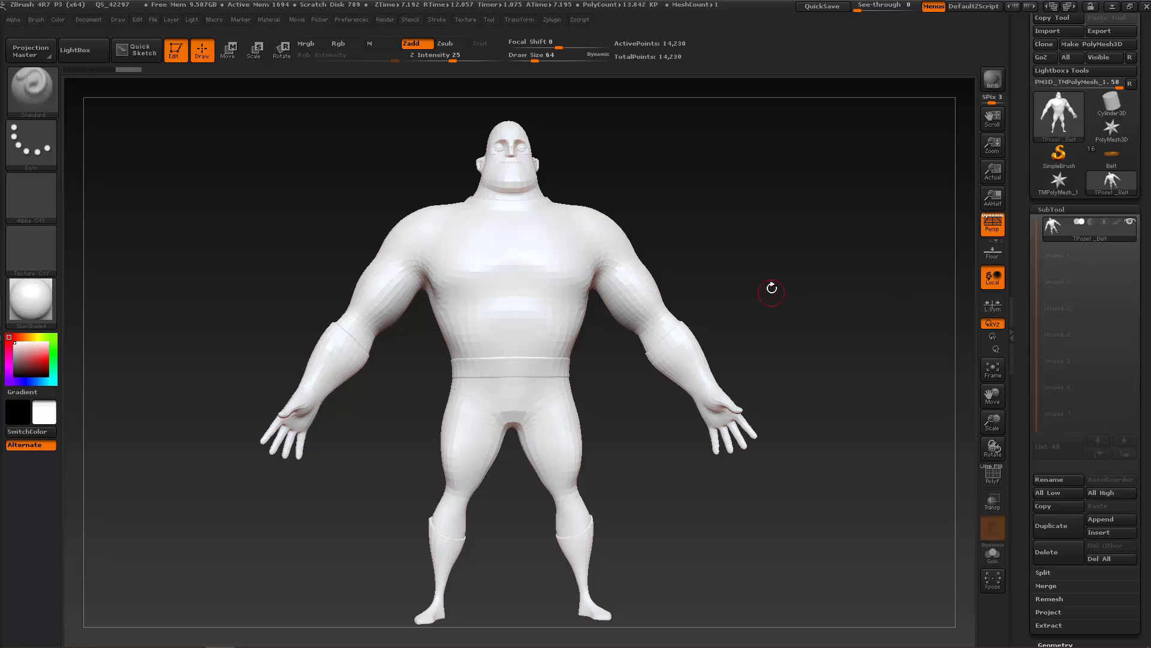
left_click_drag(772, 288, 767, 324)
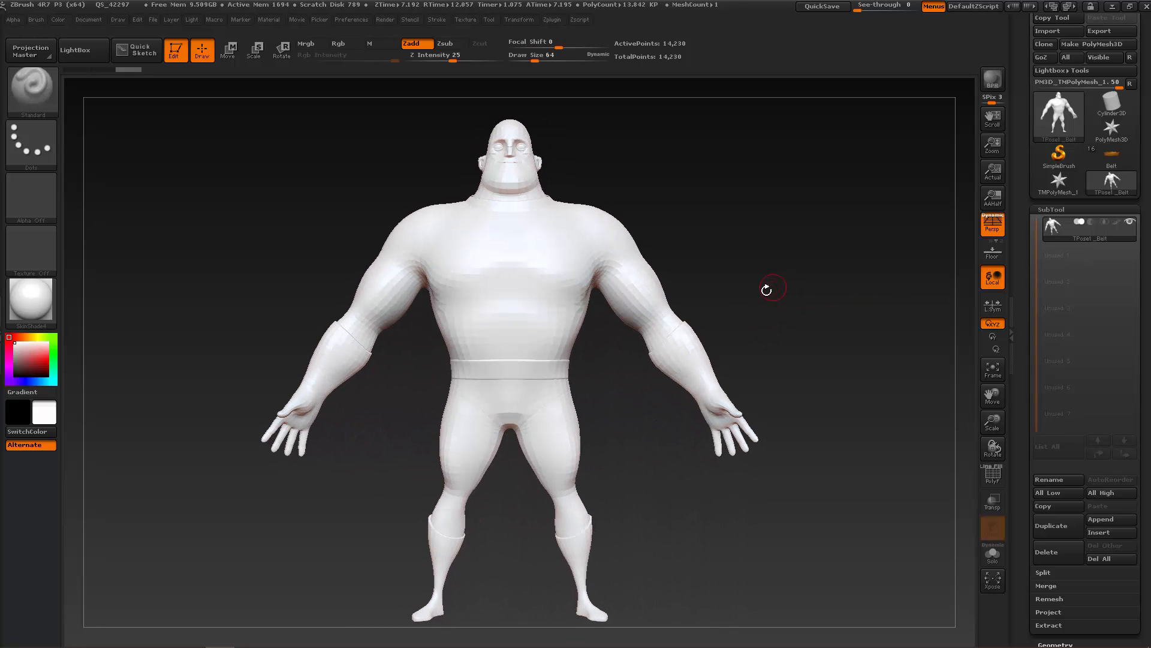
left_click_drag(57, 300, 494, 368)
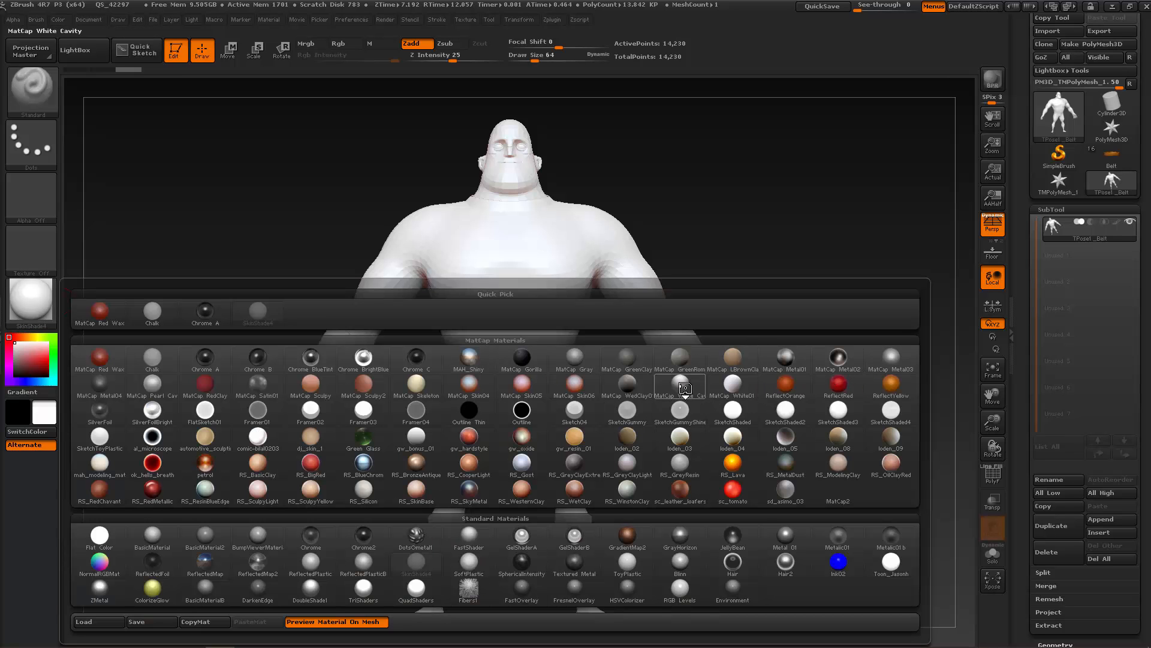
left_click(734, 389)
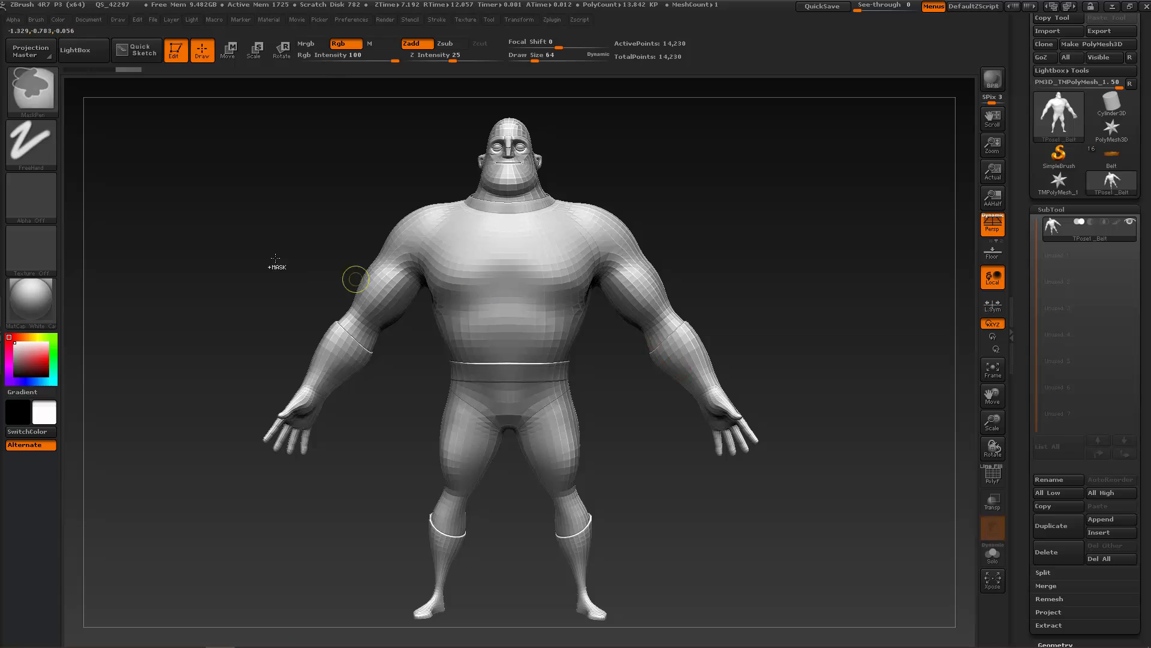
- Lasso-mask the character's left forearm and hand, and invert the mask so only that part can be moved
left_click(42, 150, "ctrl")
left_click(205, 181, "ctrl")
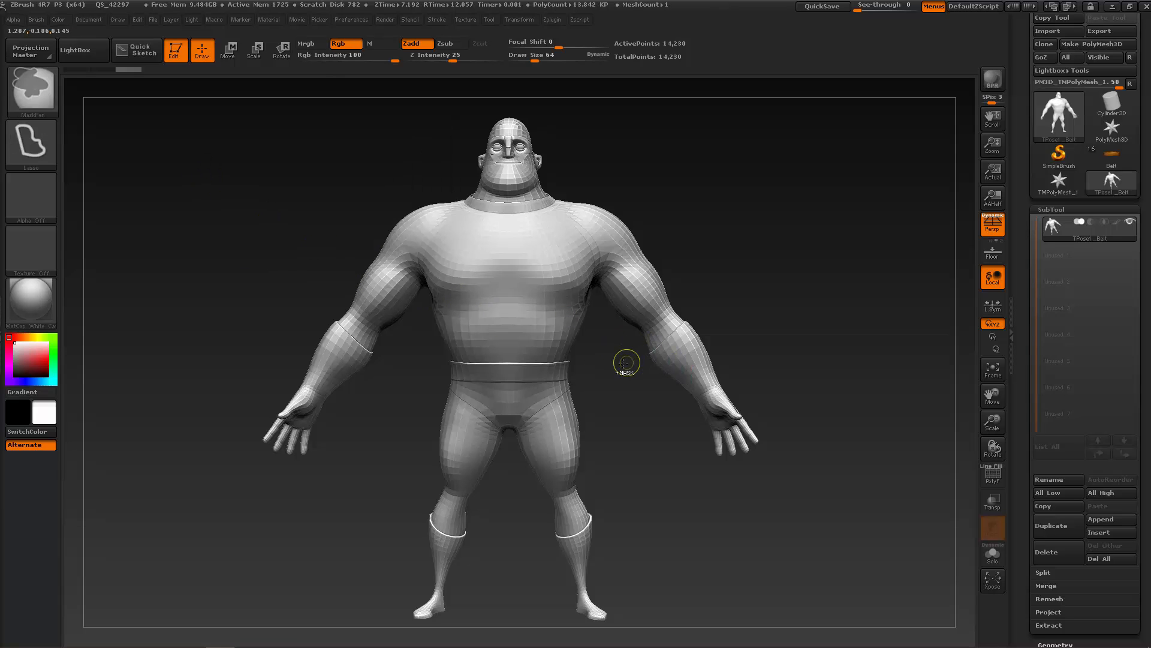
mouse_move(628, 345)
left_mouse_down("ctrl")
mouse_move(792, 384)
mouse_move(656, 496)
left_mouse_up("ctrl")
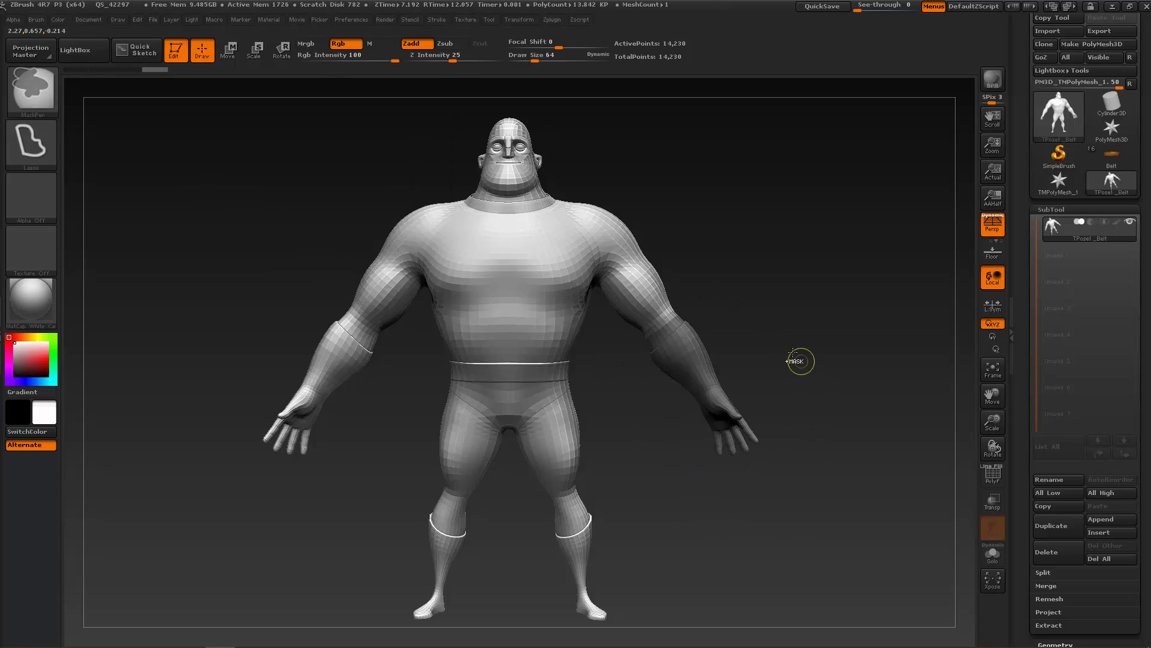
left_click(792, 354, "ctrl")
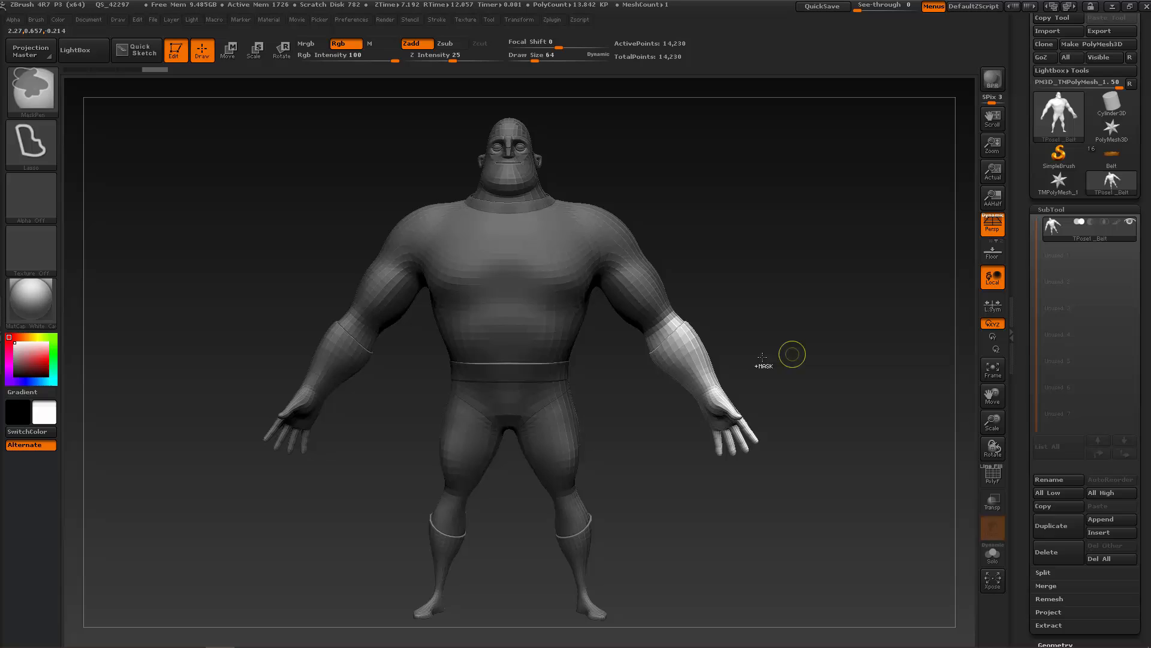
- Try rotating the left forearm about the elbow with a Transpose line, then undo the pose, clear the mask and return to Draw mode
left_click(255, 51)
left_click(286, 51)
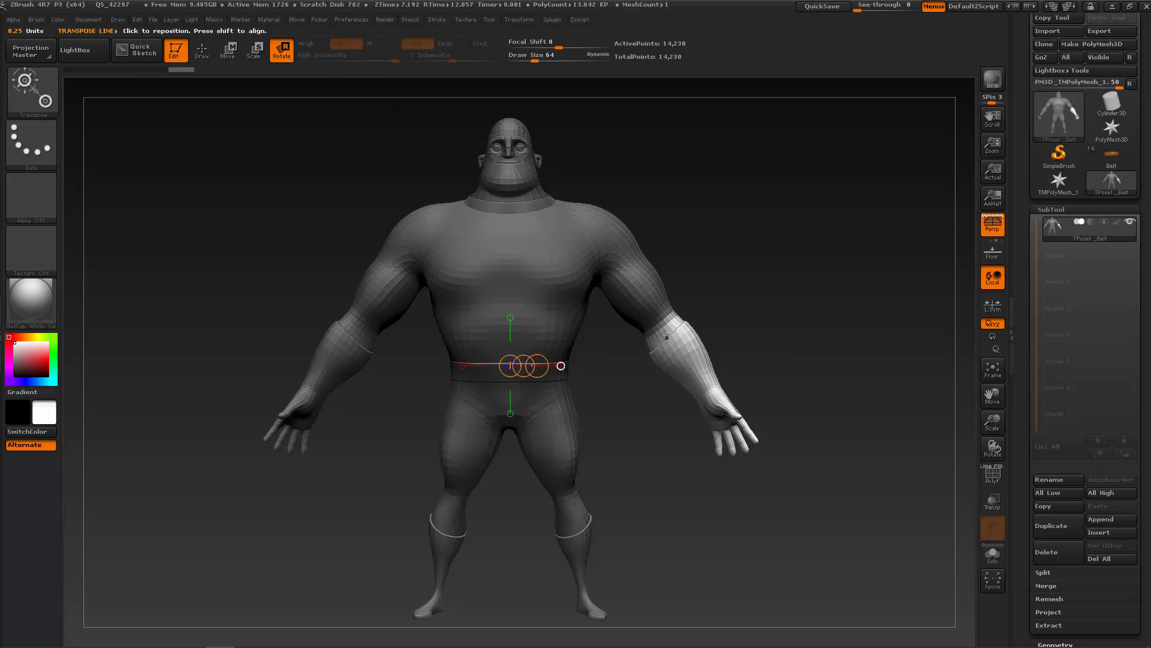
mouse_move(660, 323)
left_mouse_down()
mouse_move(737, 441)
mouse_move(627, 448)
mouse_move(635, 454)
left_mouse_up()
mouse_move(759, 360)
left_mouse_down()
mouse_move(657, 373)
mouse_move(653, 403)
mouse_move(778, 396)
left_mouse_up()
key("ctrl")
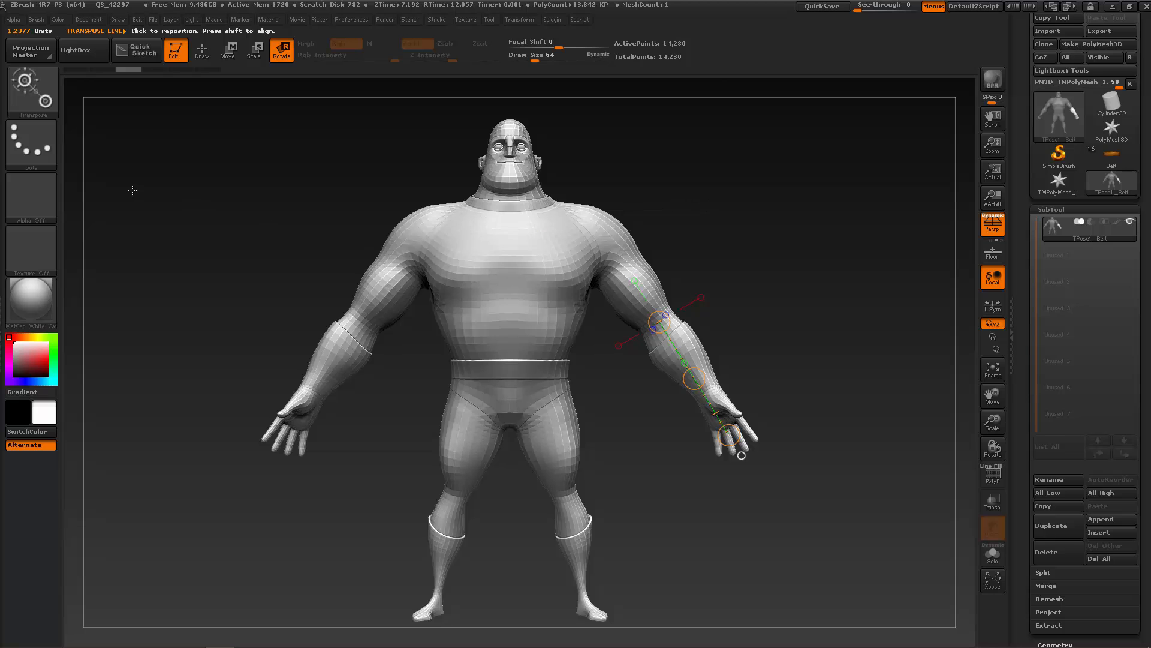
left_click(202, 51)
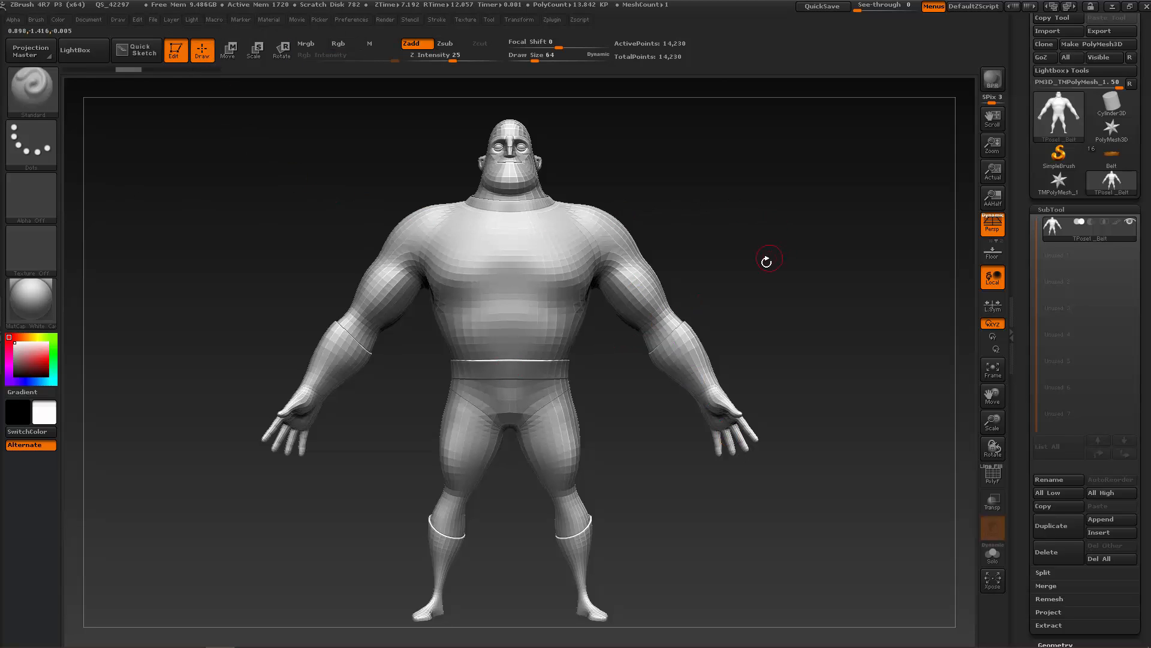
- Export the combined mesh as TPose1_Belt.obj into a new folder named Transpose inside the maya folder
left_click_drag(768, 261, 828, 272)
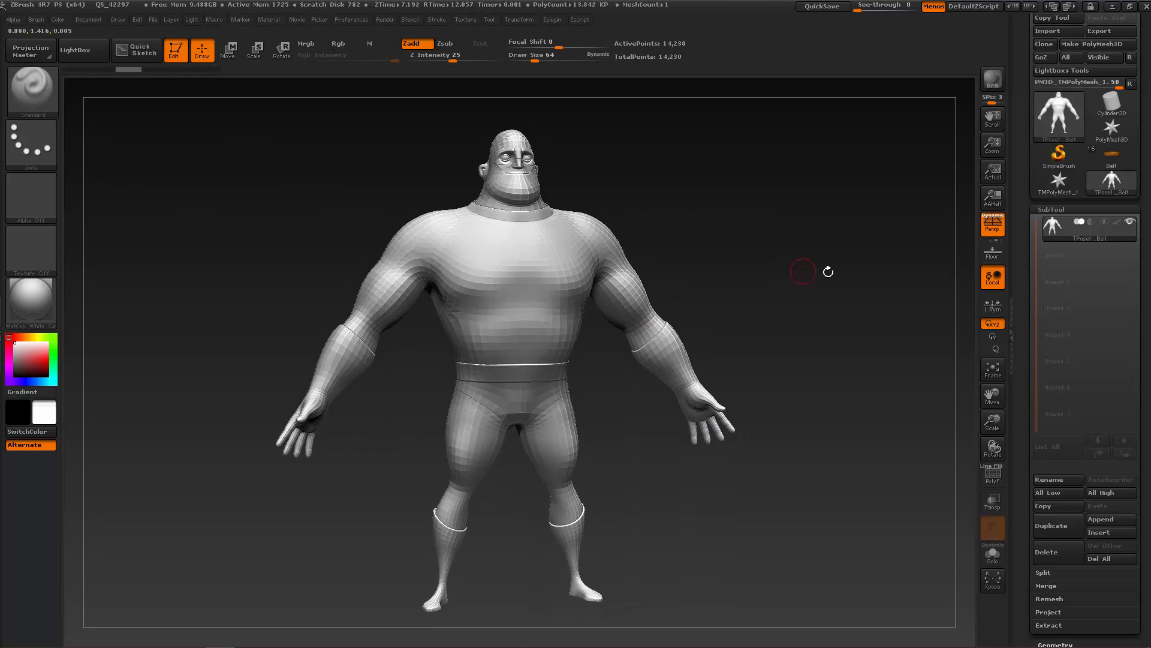
left_click_drag(1024, 76, 1021, 131)
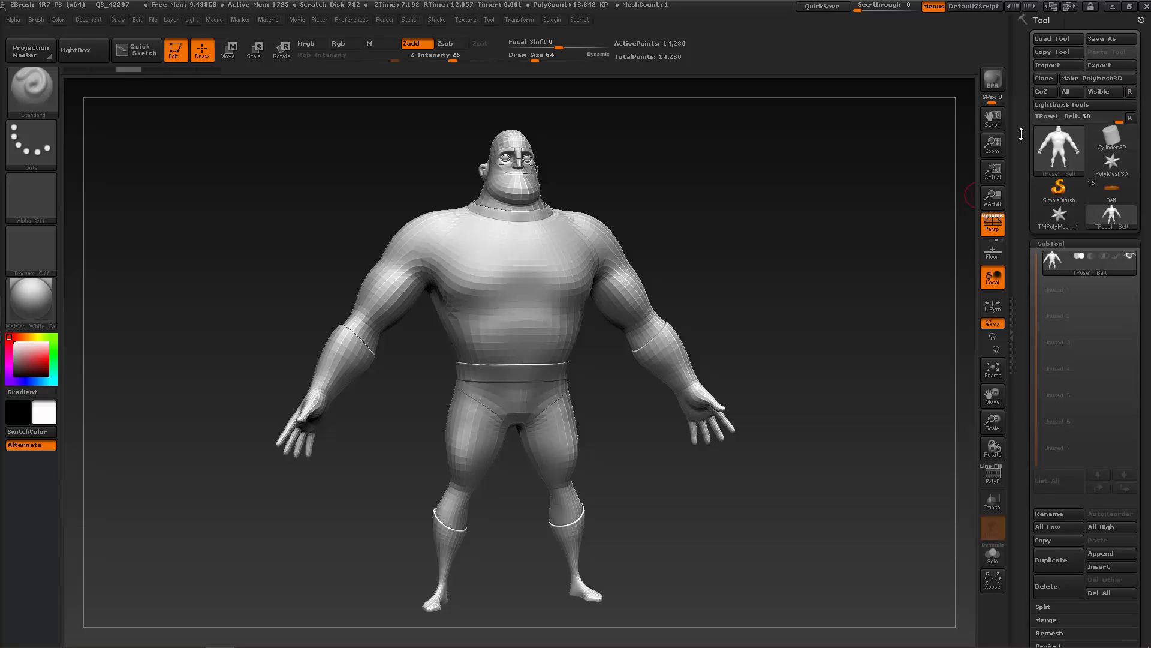
left_click(1102, 66)
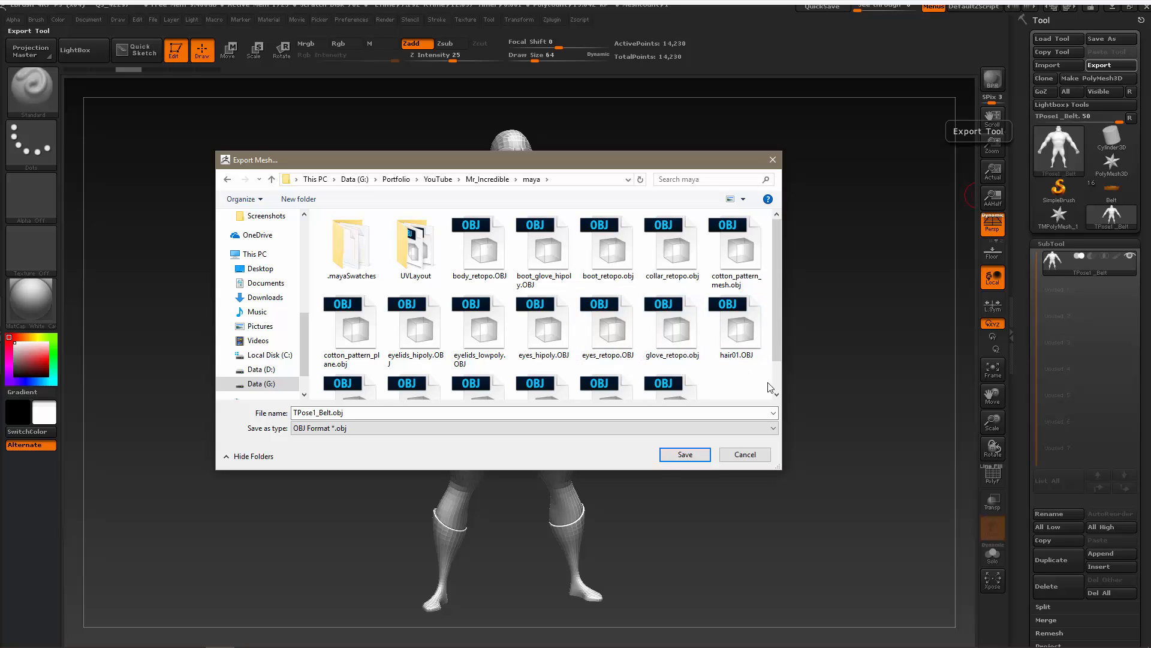
key("ctrl+shift+n")
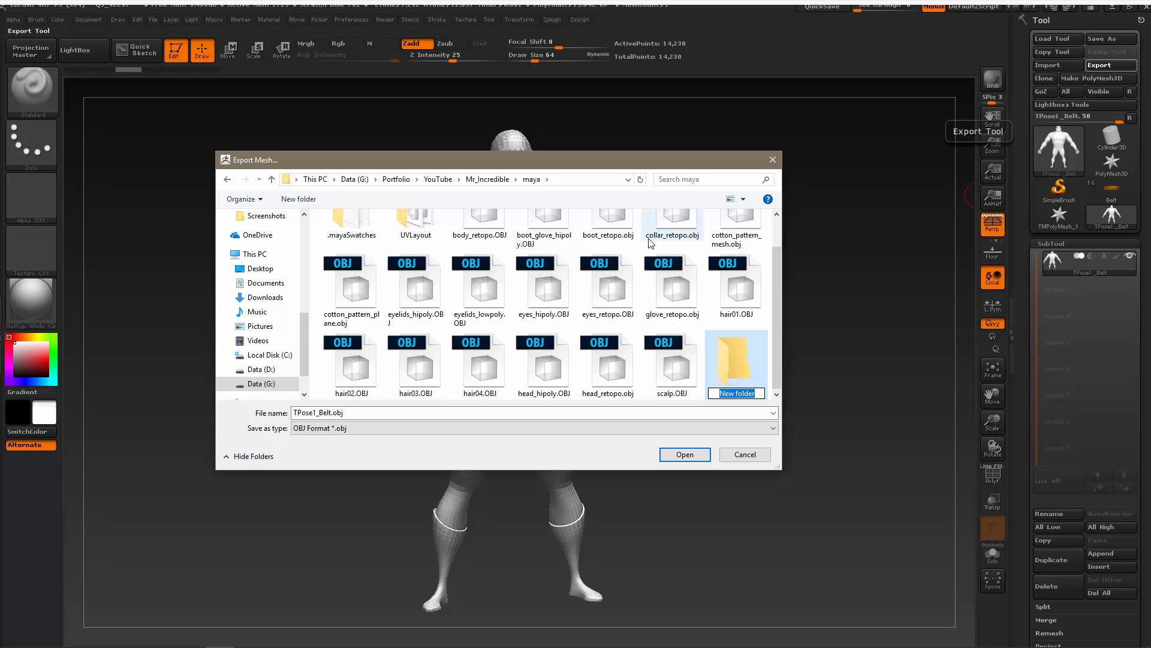
type("Transpose")
key("Return")
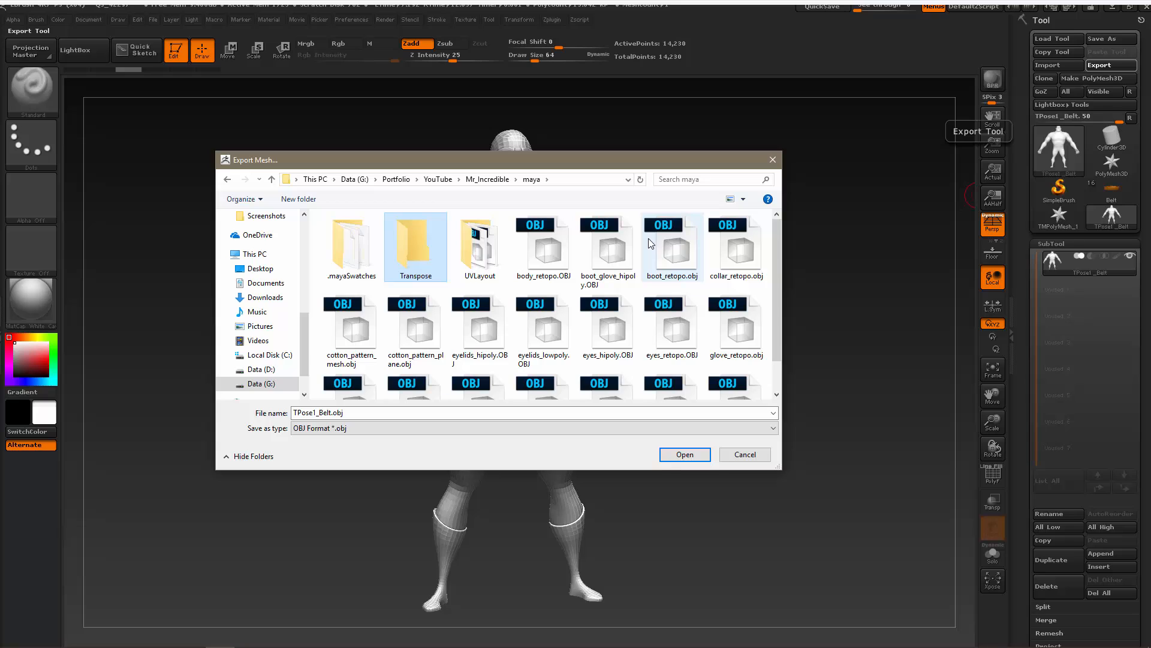
key("Return")
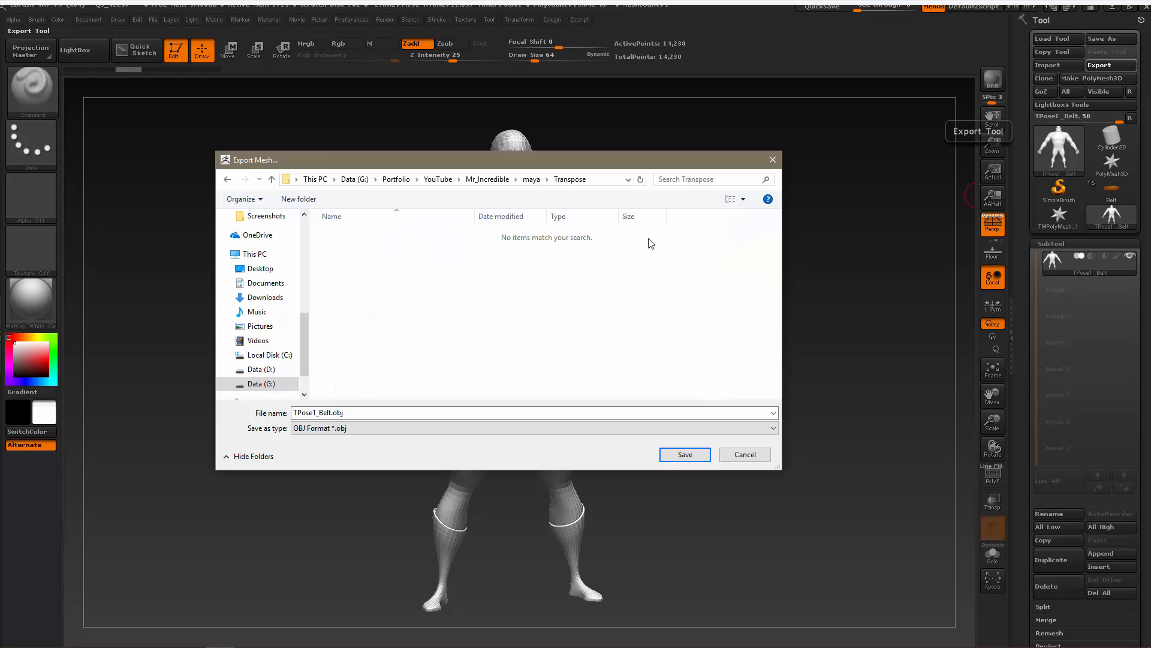
left_click(686, 458)
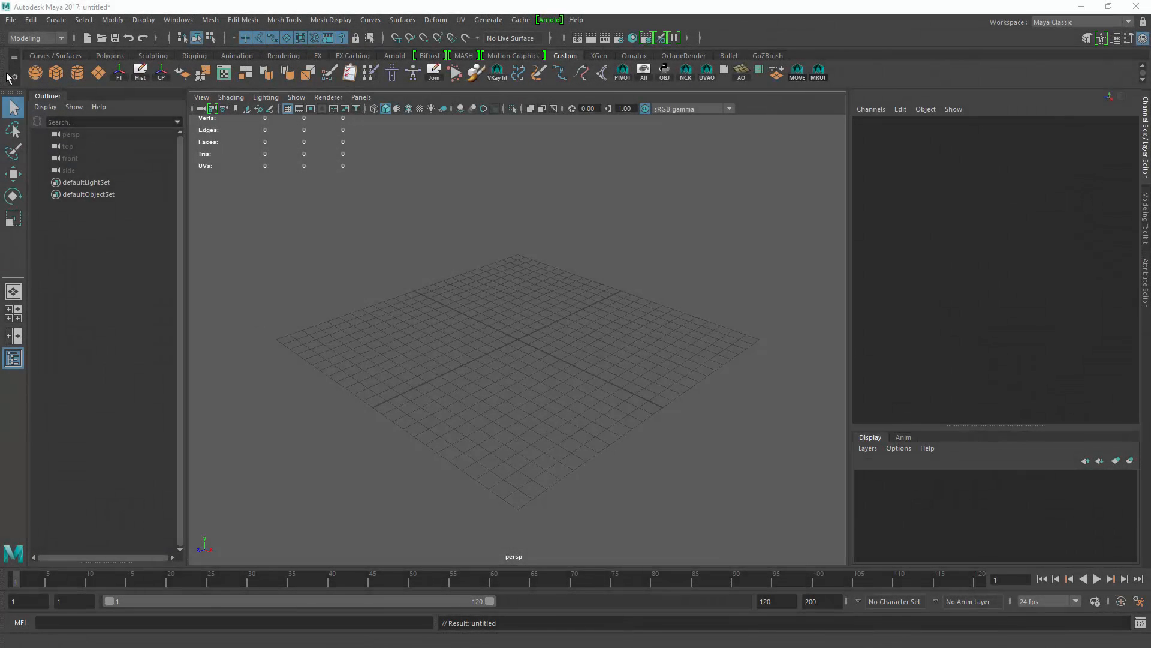
- Import TPose1_Belt.OBJ from the Transpose folder and frame the character from the front
left_click(11, 20)
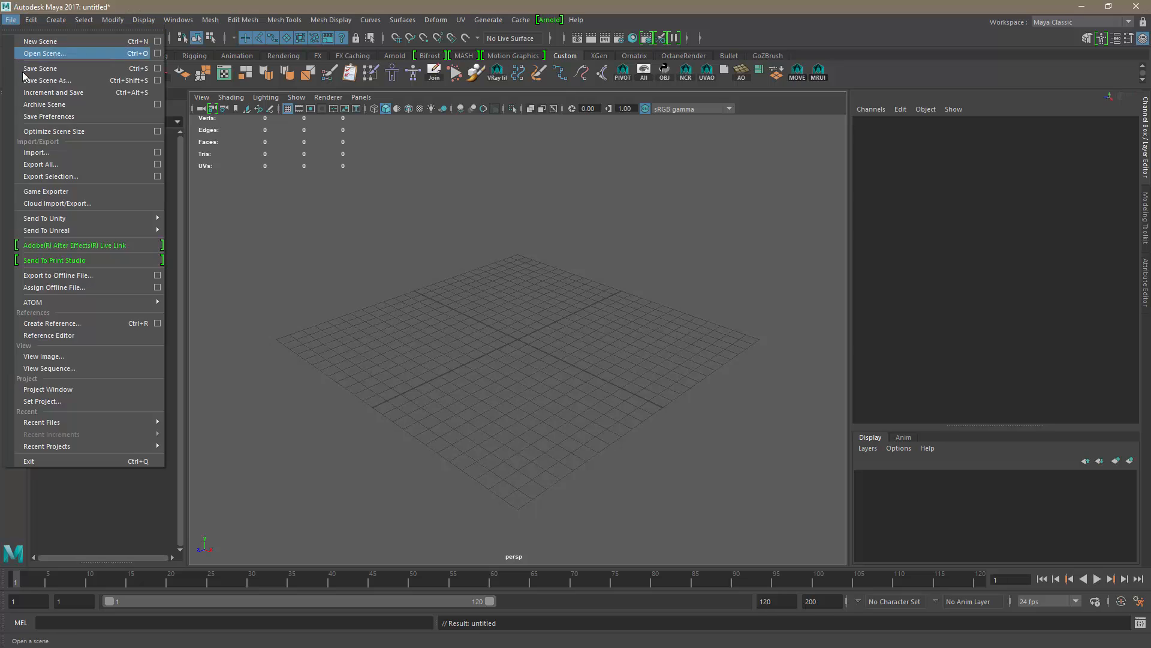
left_click(62, 155)
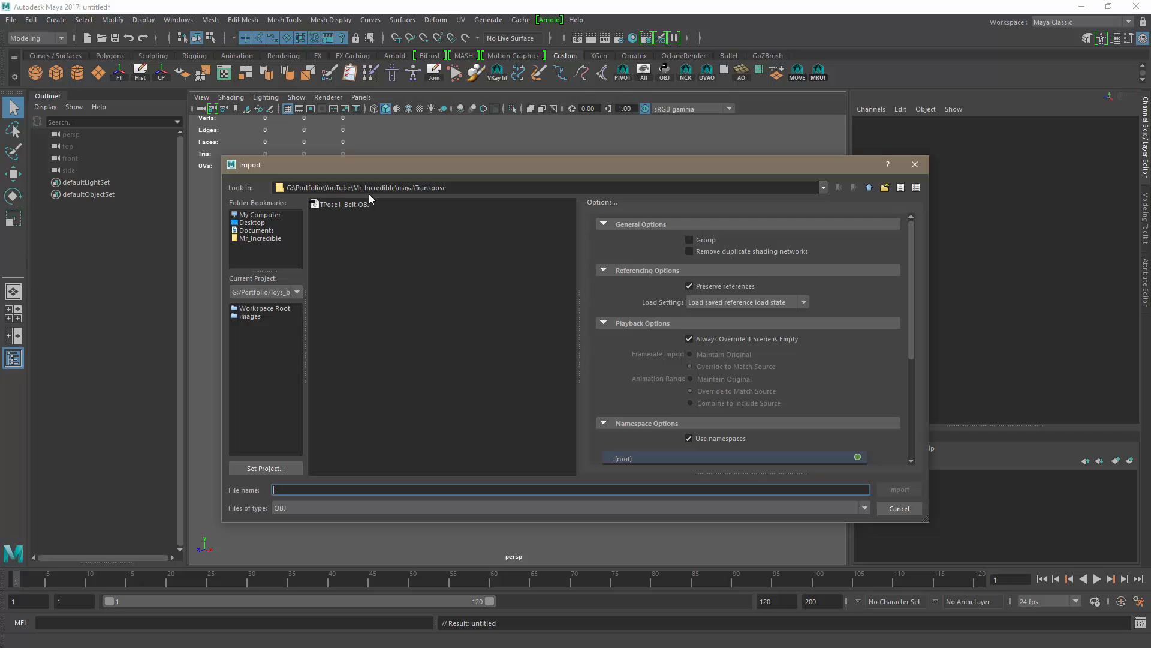
left_click(339, 205)
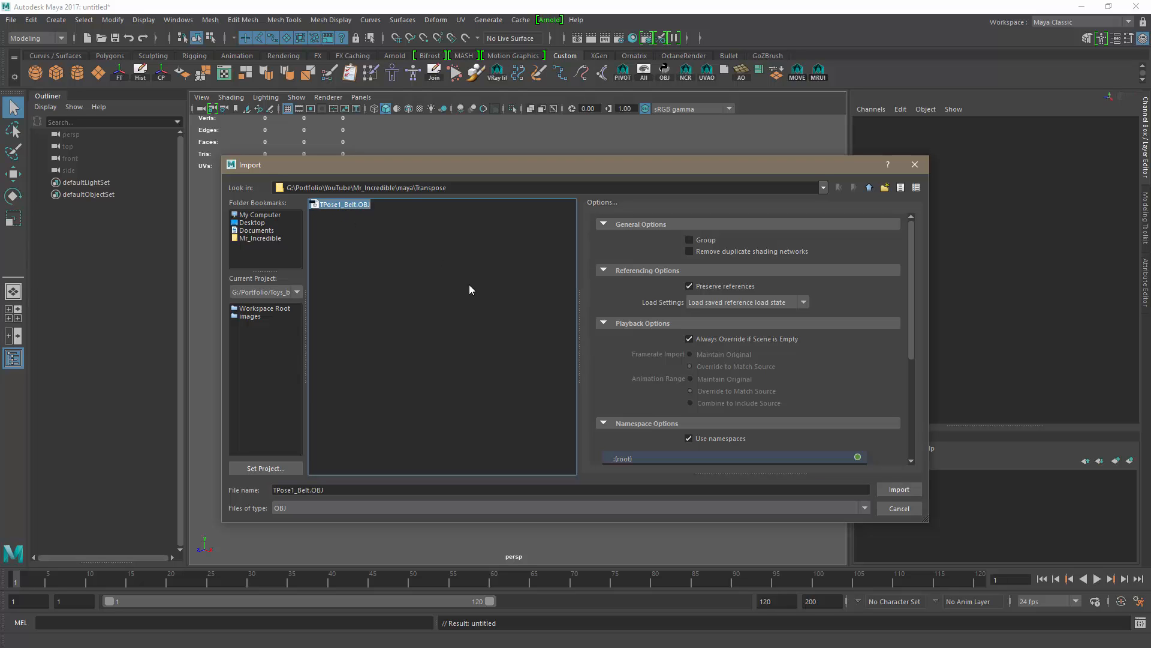
left_click(887, 490)
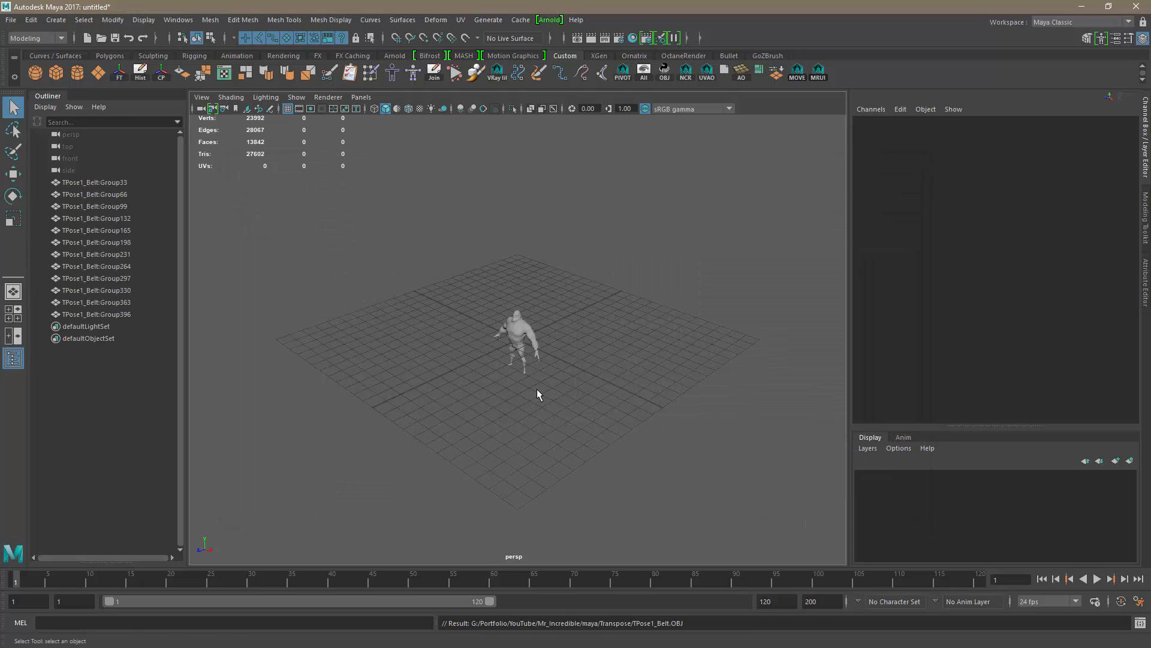
left_click_drag(537, 389, 630, 355, "alt")
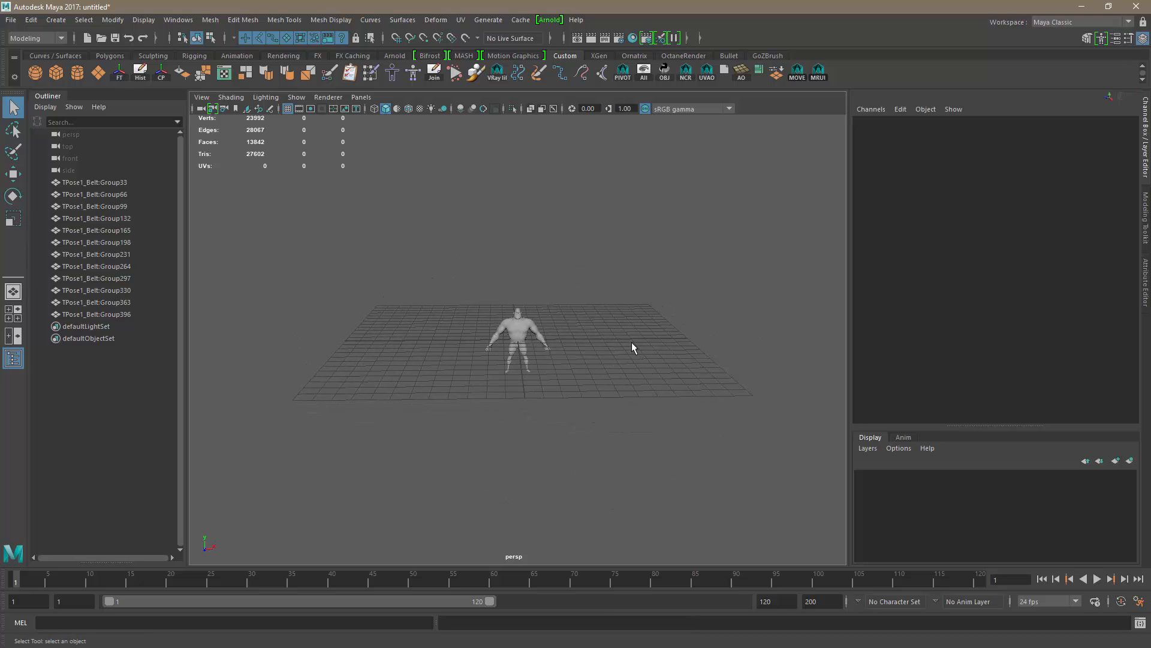
right_click_drag(630, 329, 750, 535, "alt")
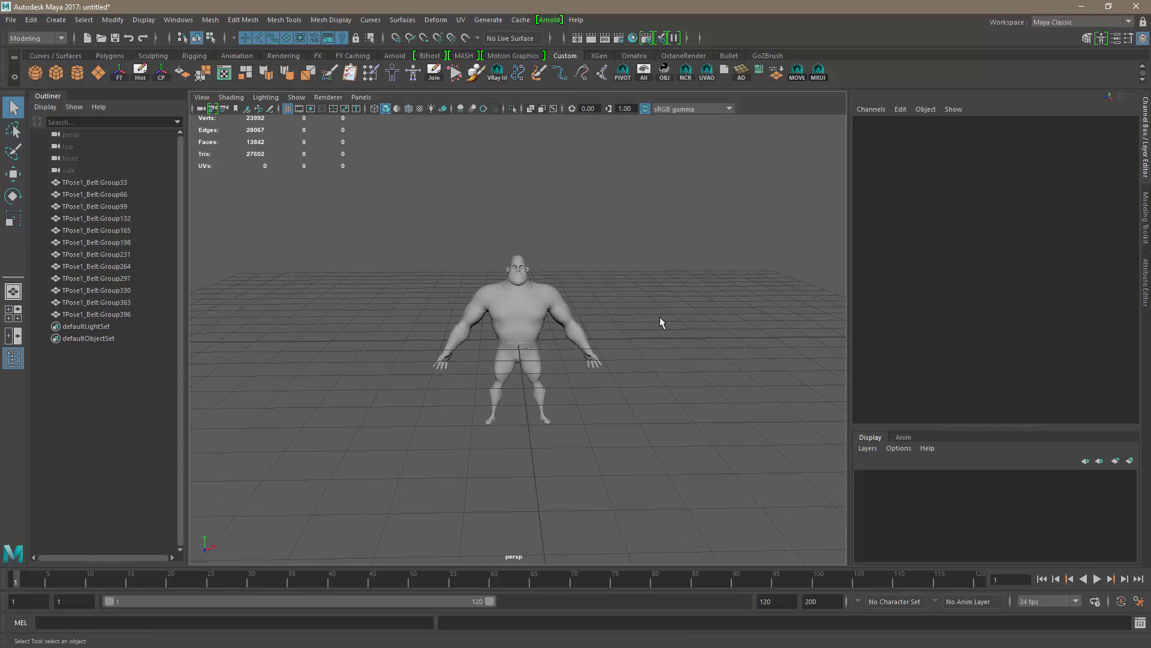
right_click_drag(663, 321, 656, 463, "alt")
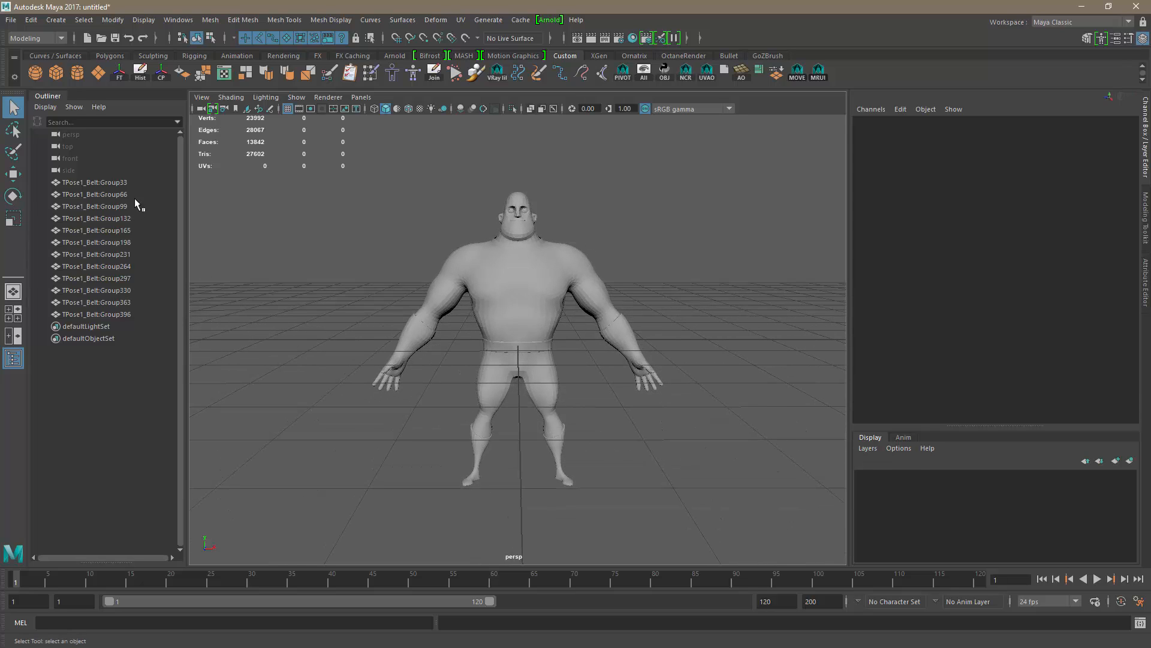
- Examine which body part each imported group holds by selecting them one by one, from Group33 to Group396
left_click(106, 182)
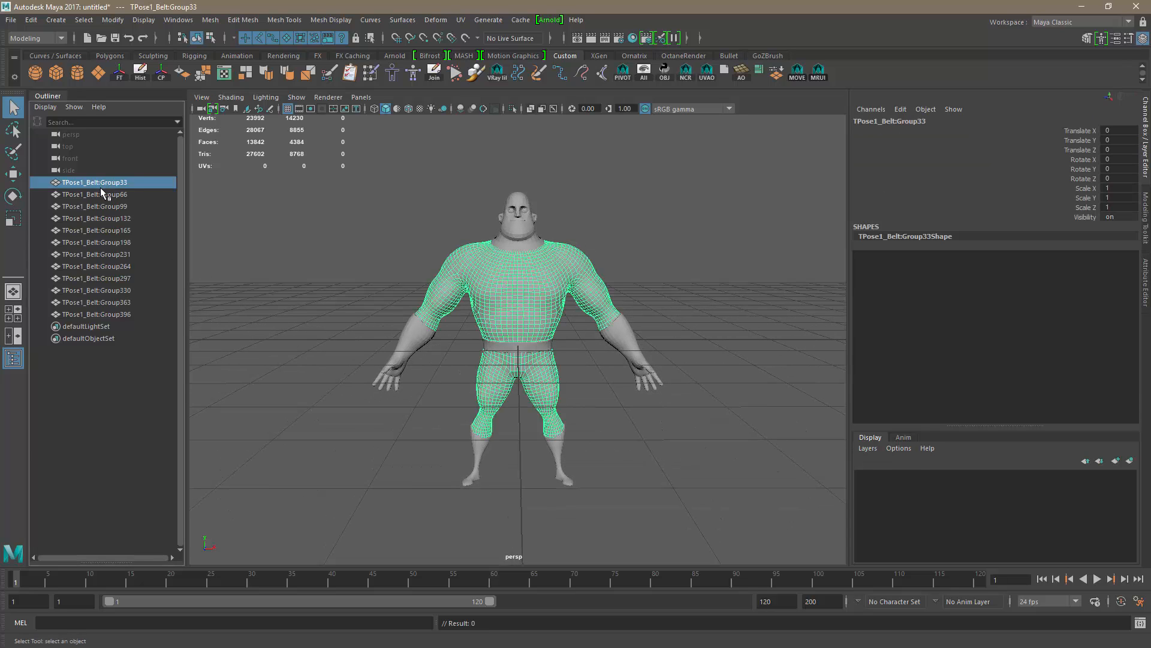
left_click(104, 194)
left_click(103, 206)
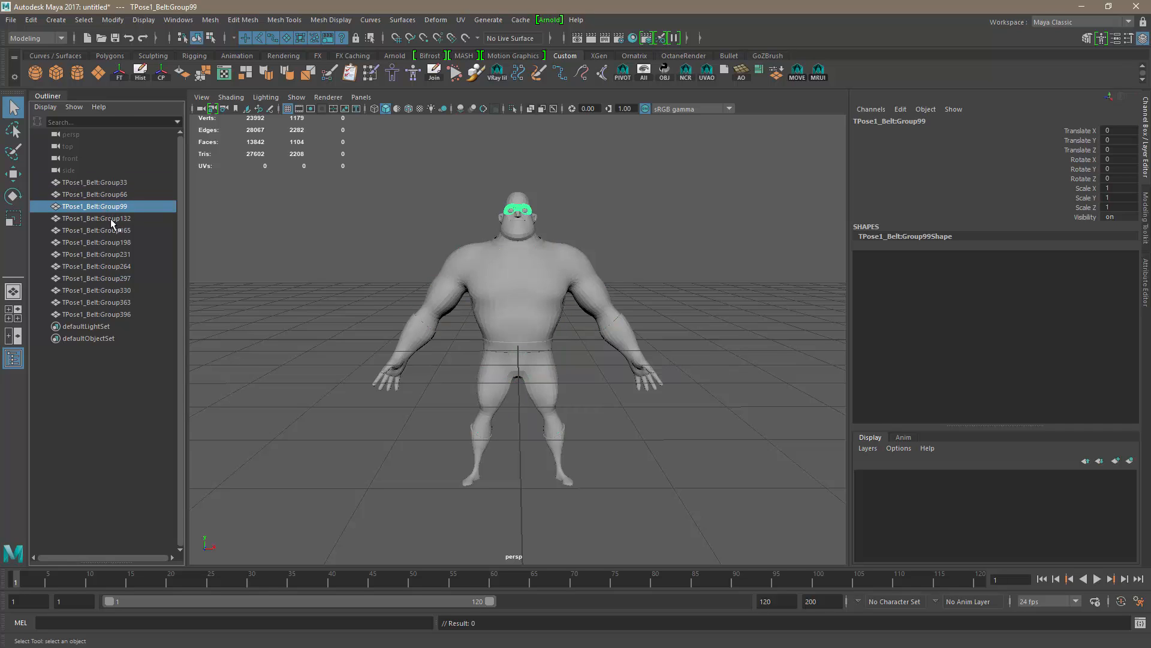
left_click(110, 218)
left_click(114, 230)
left_click(118, 242)
left_click(120, 255)
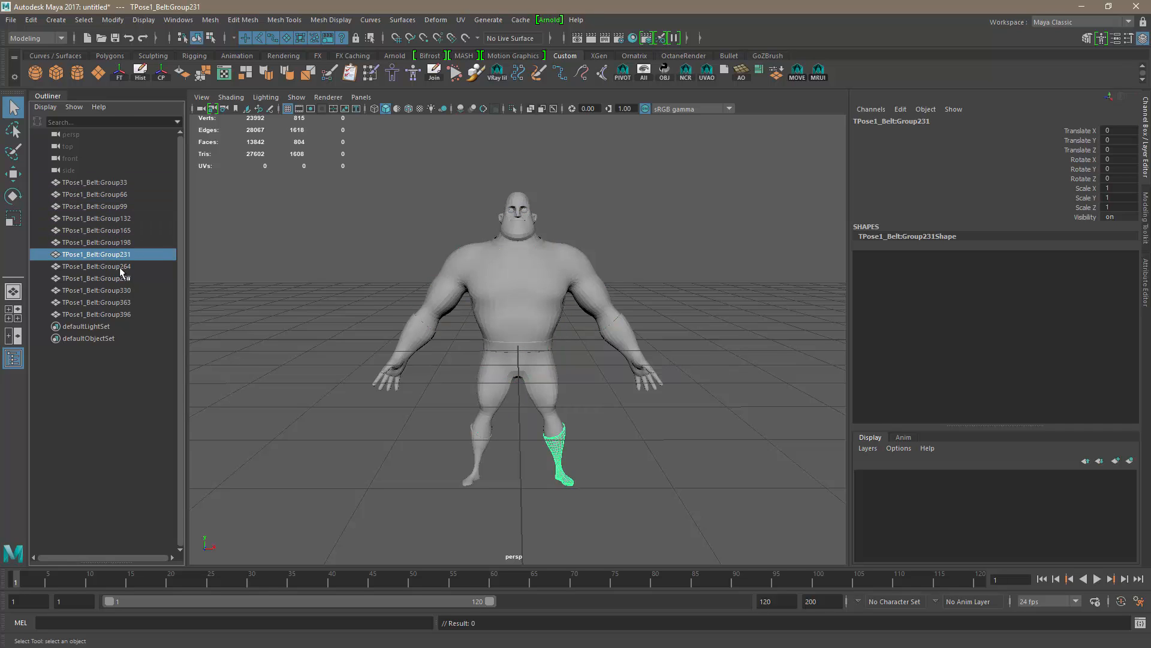
left_click(121, 266)
left_click(123, 279)
left_click(123, 290)
left_click(127, 302)
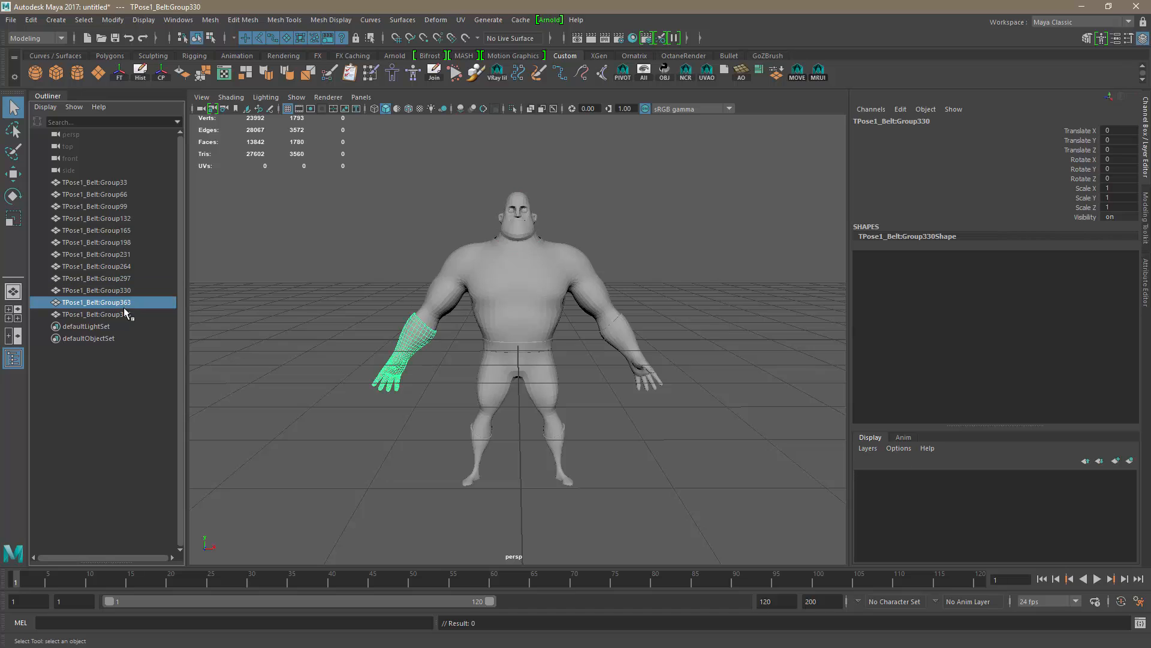
left_click(129, 314)
left_click(317, 347)
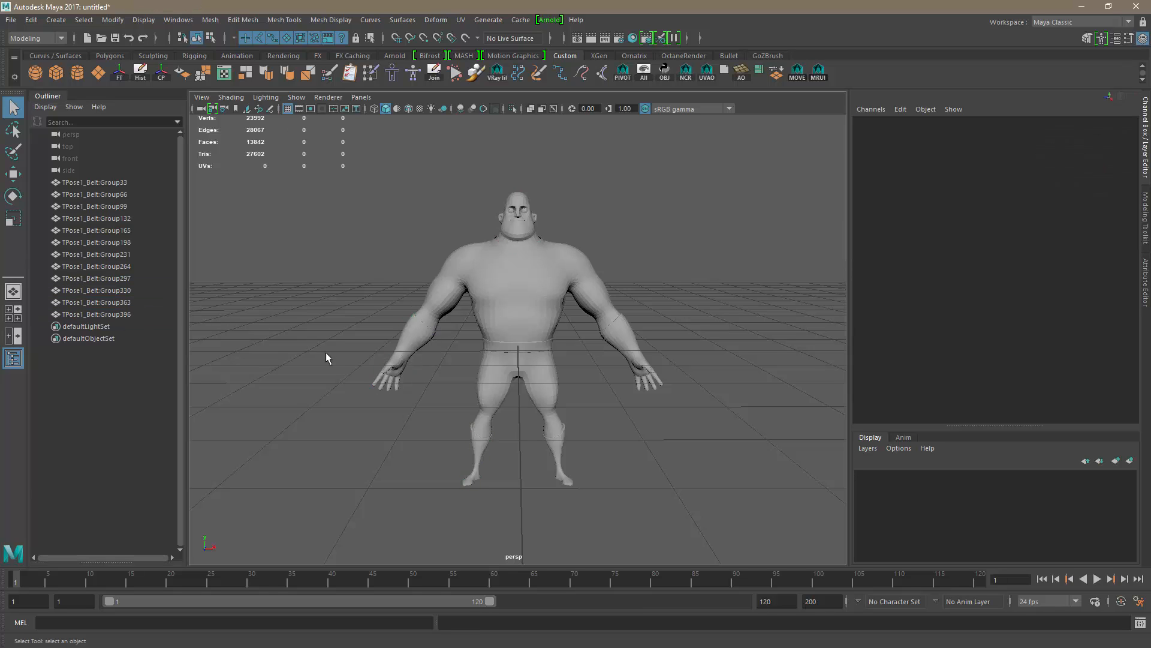
- Combine all imported groups, Group33 through Group396, into one mesh with its history deleted and transformations frozen
left_click(122, 182)
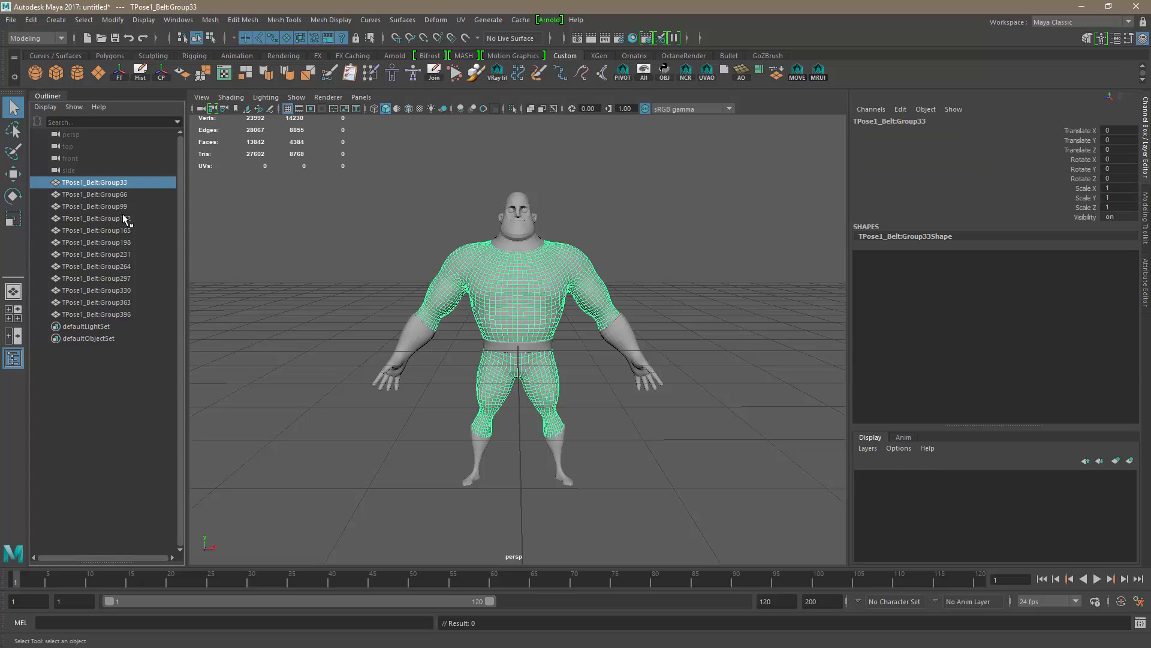
left_click(121, 313, "shift")
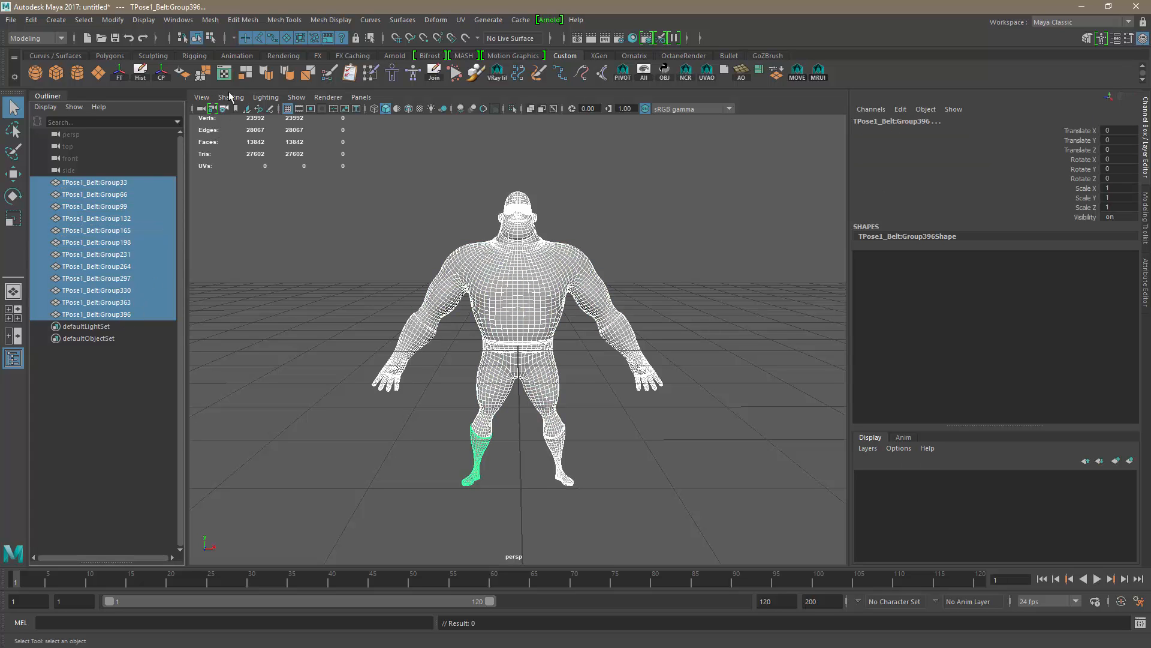
left_click(211, 20)
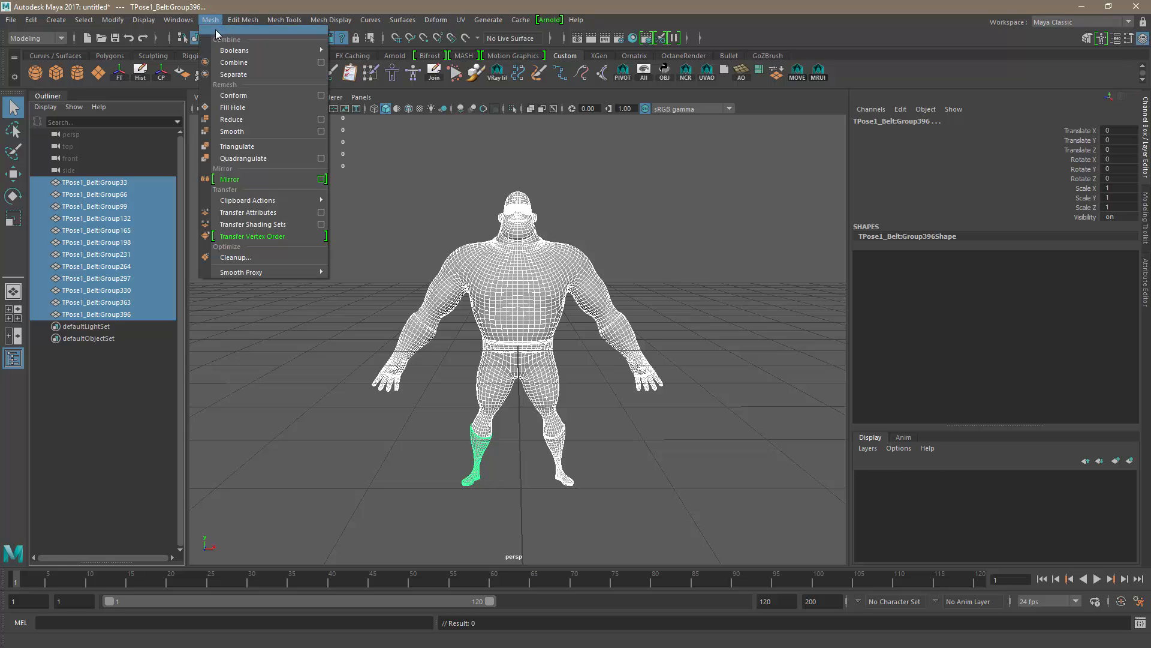
left_click(234, 62)
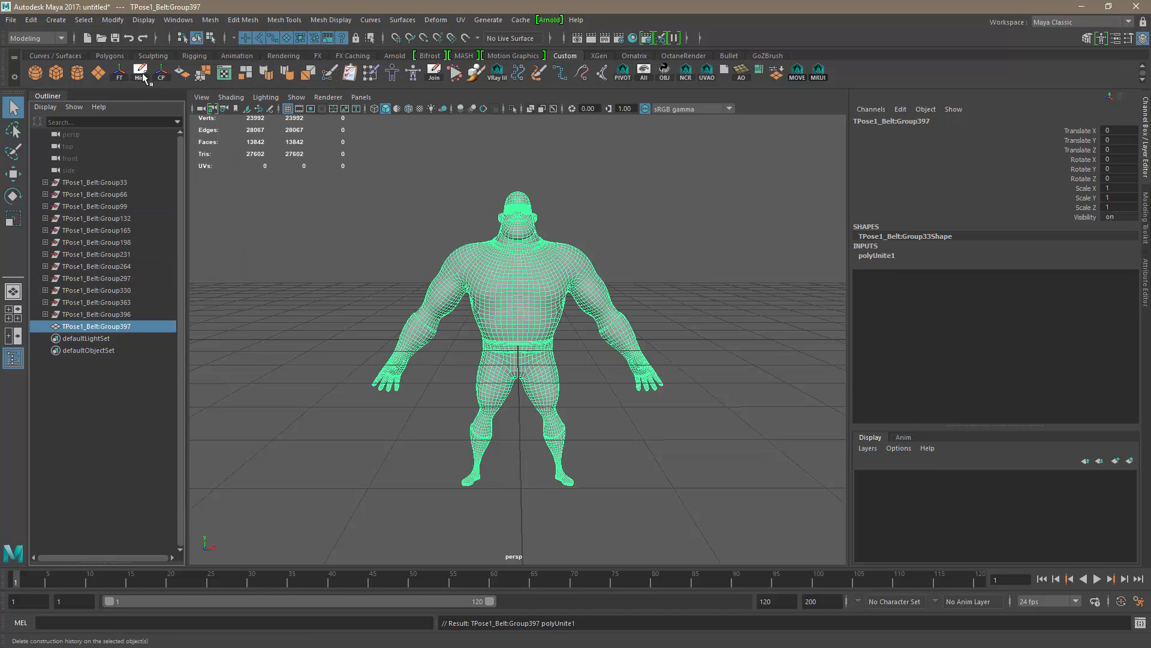
left_click(119, 74)
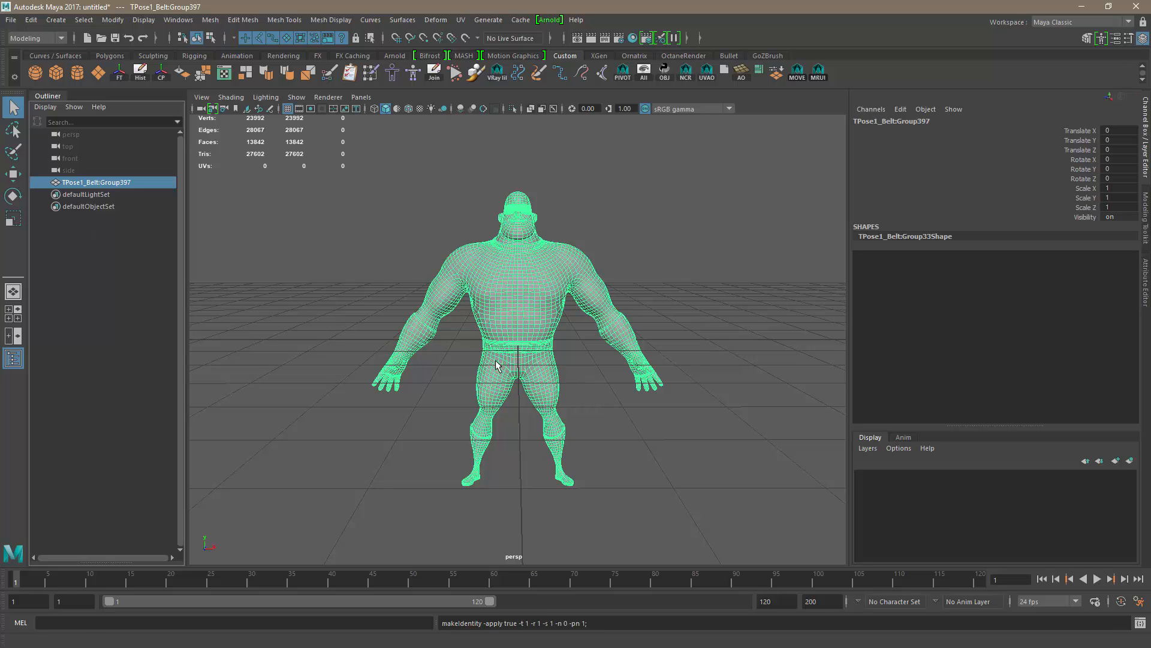
mouse_move(609, 407)
left_mouse_down("alt")
mouse_move(570, 375)
mouse_move(589, 380)
mouse_move(607, 422)
mouse_move(604, 403)
left_mouse_up("alt")
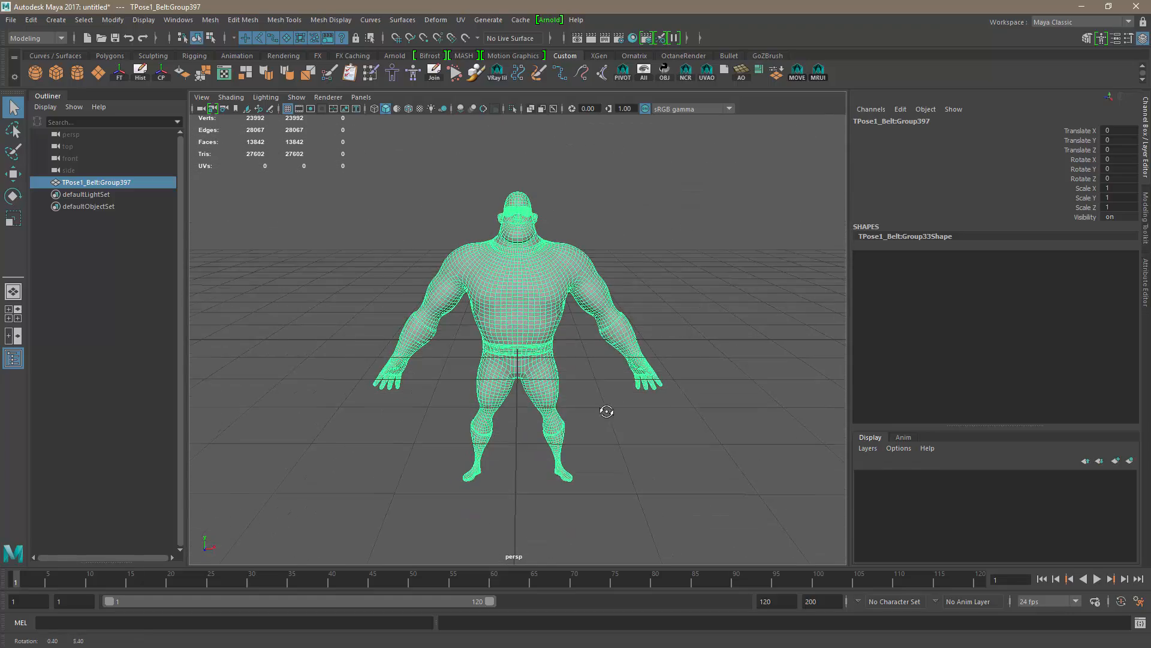
left_click(601, 395)
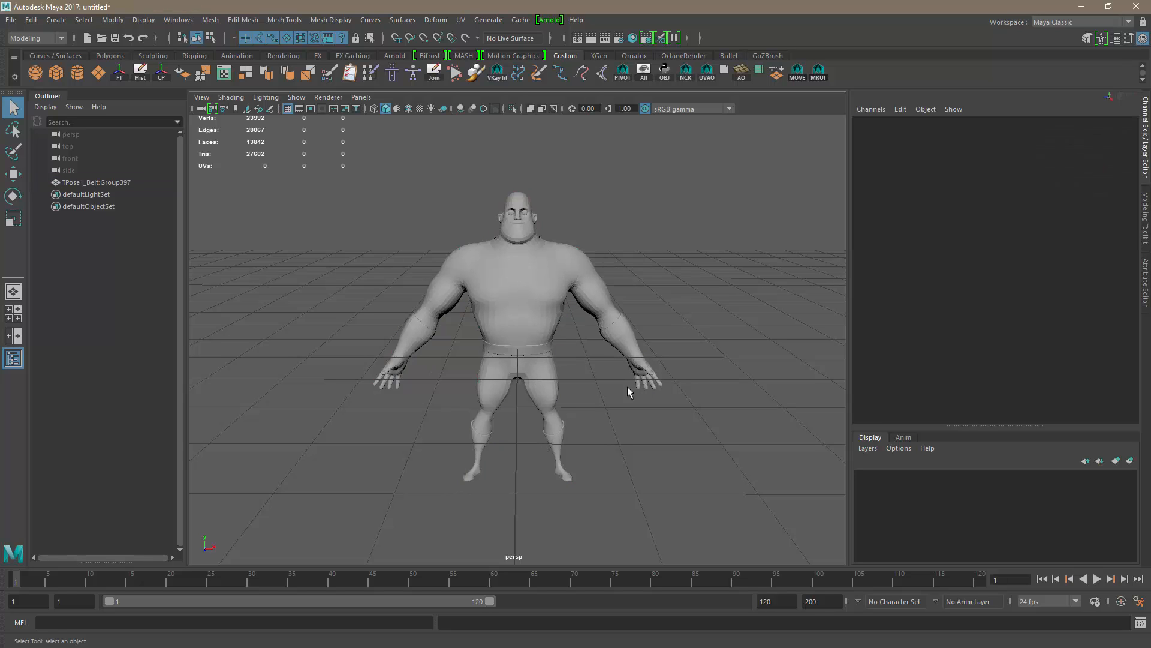
- Switch the viewport to the orthographic side view and fit the whole character in it
left_click_drag(608, 400, 512, 345, "alt")
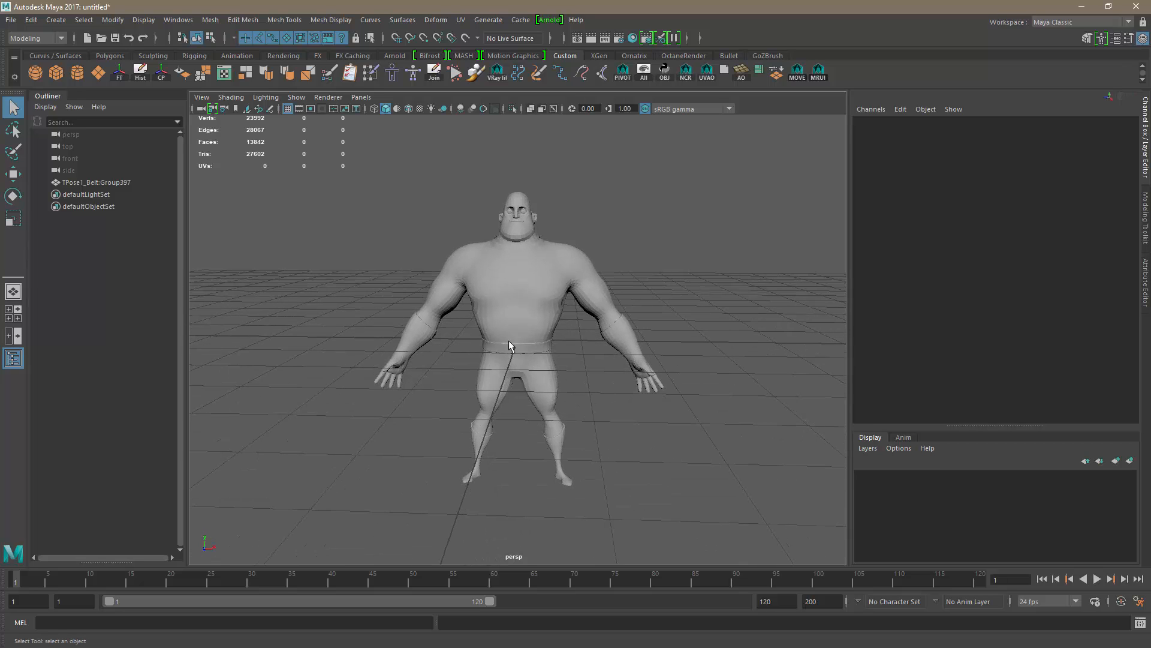
left_click(360, 98)
mouse_move(399, 133)
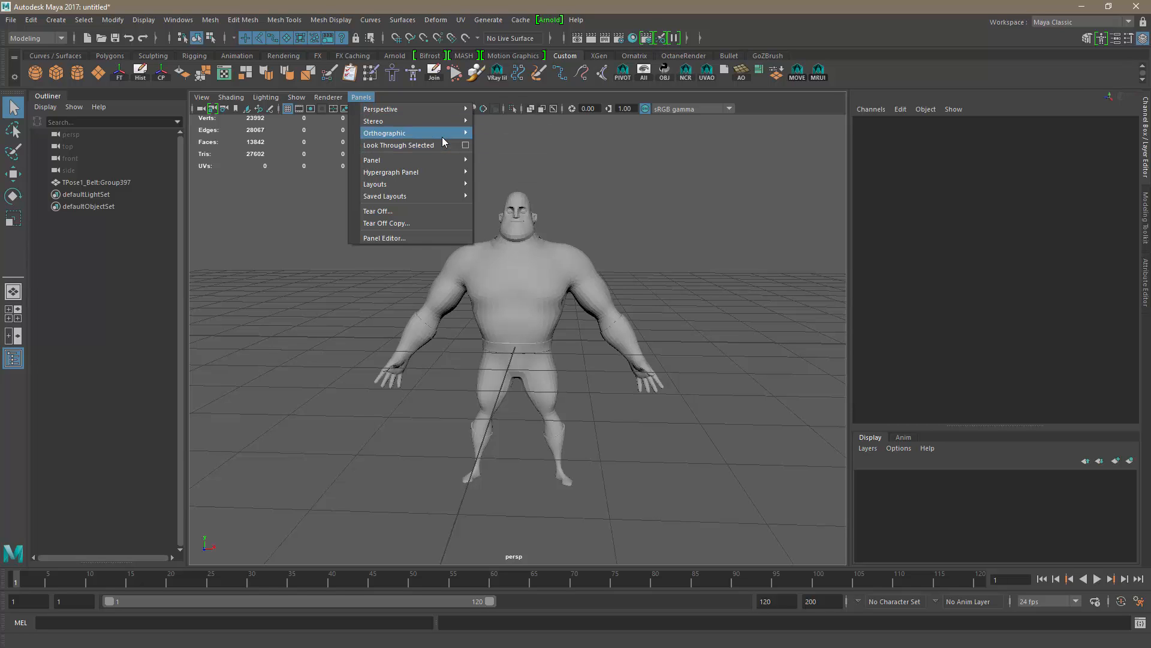
mouse_move(442, 133)
left_click(500, 151)
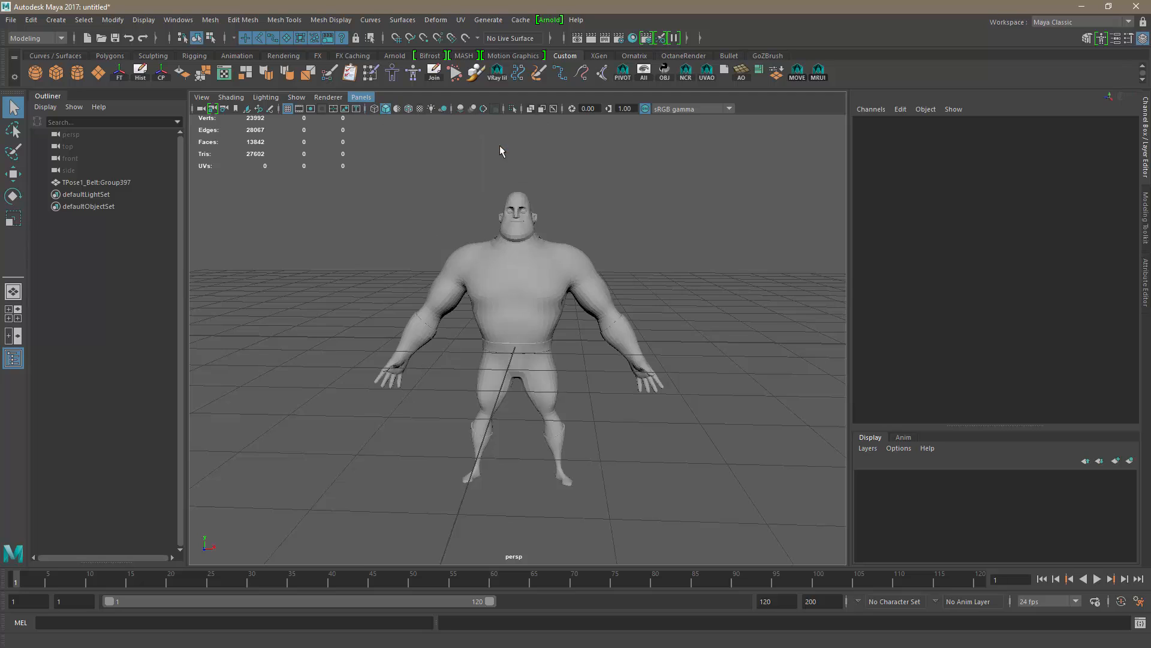
scroll(660, 297, "up", 1)
scroll(695, 361, "up", 5)
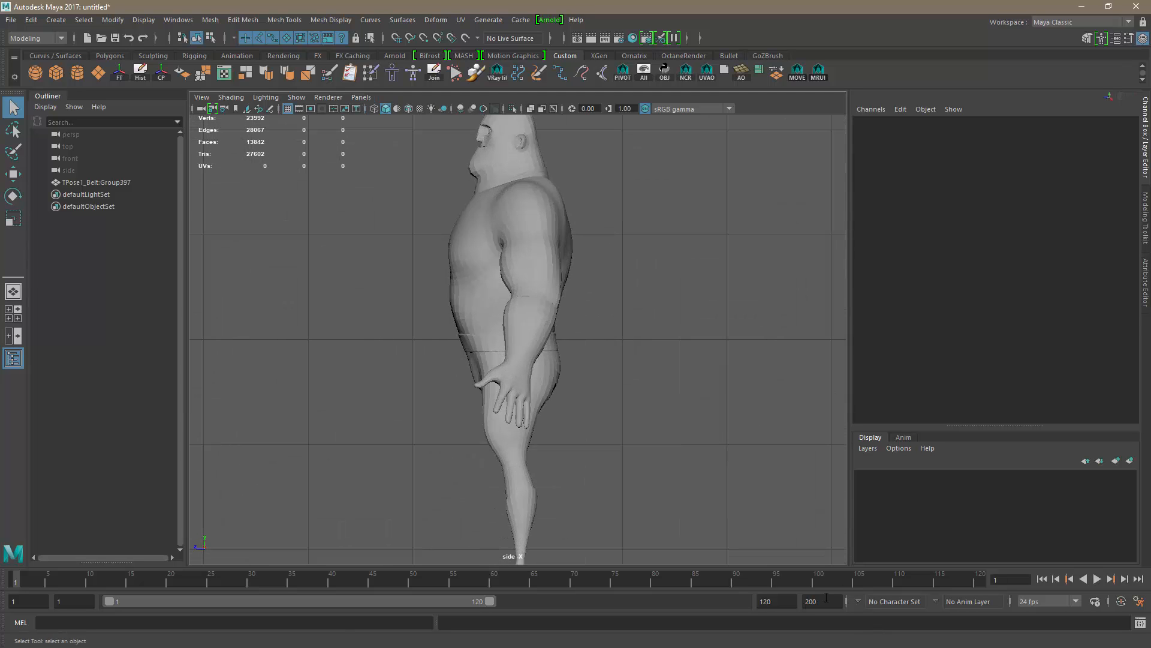
scroll(736, 368, "down", 3)
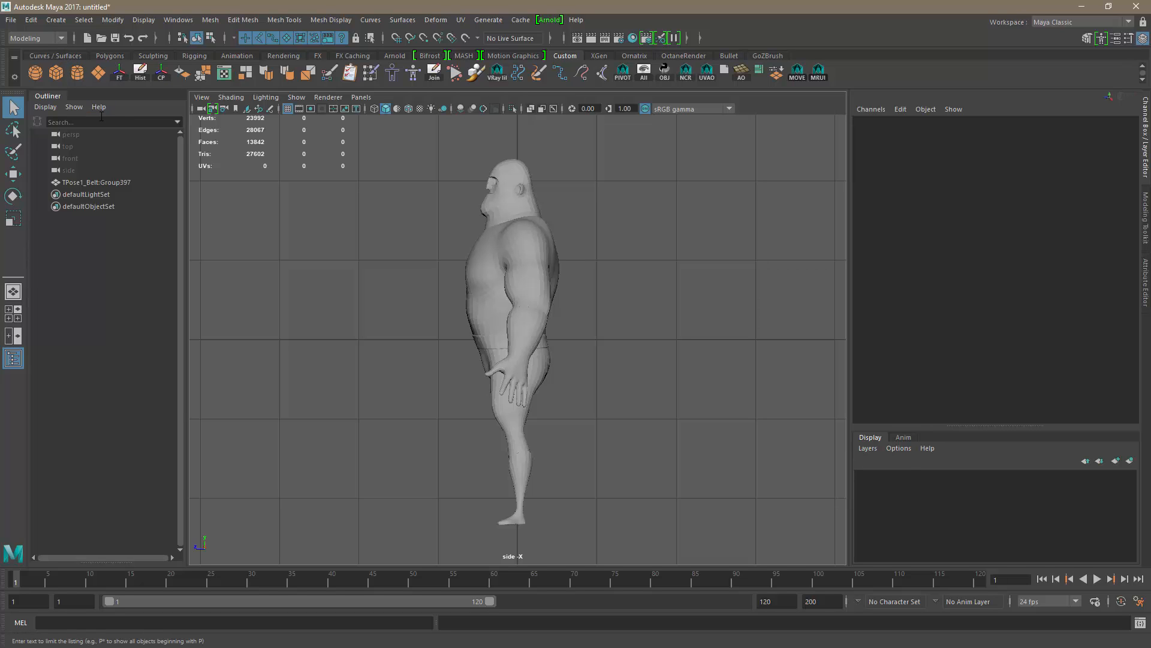
- Using the rigging Create Joints tool, place a hip joint in front of the character and a knee joint about 0.84 straight below it
left_click(61, 41)
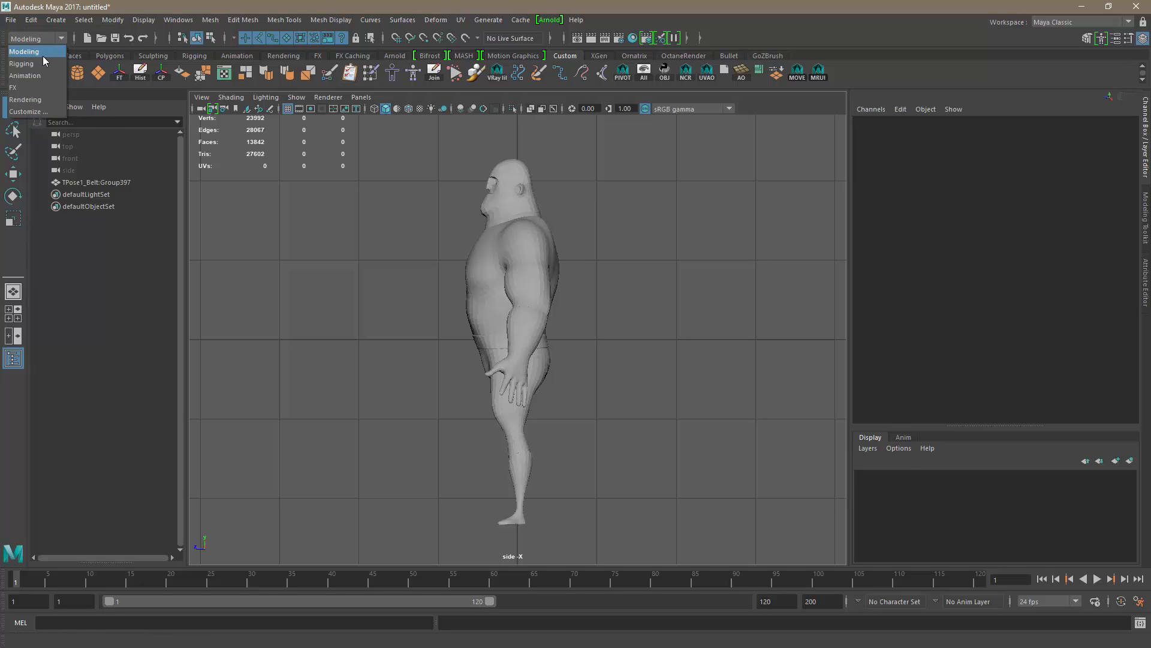
left_click(38, 62)
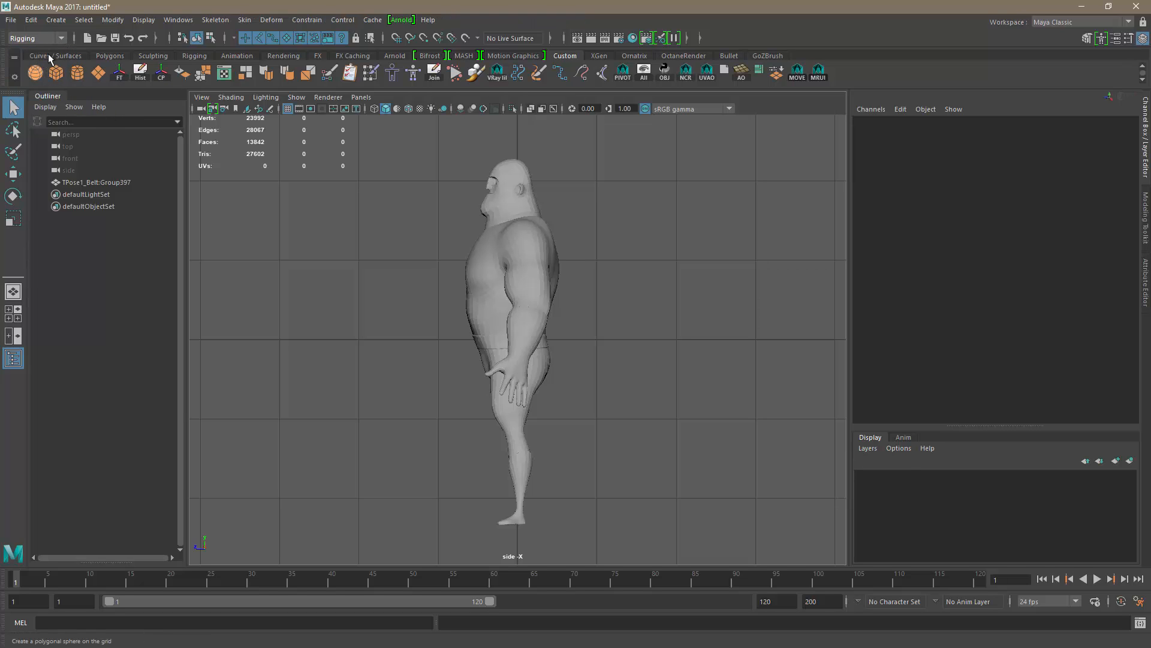
left_click(244, 20)
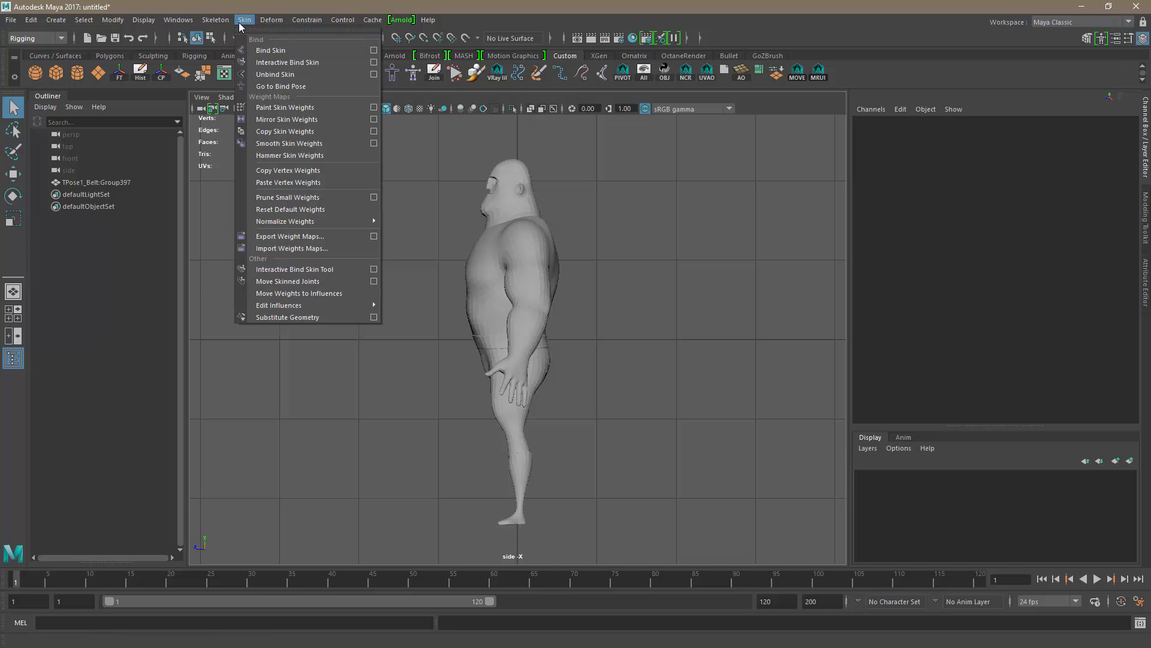
mouse_move(214, 18)
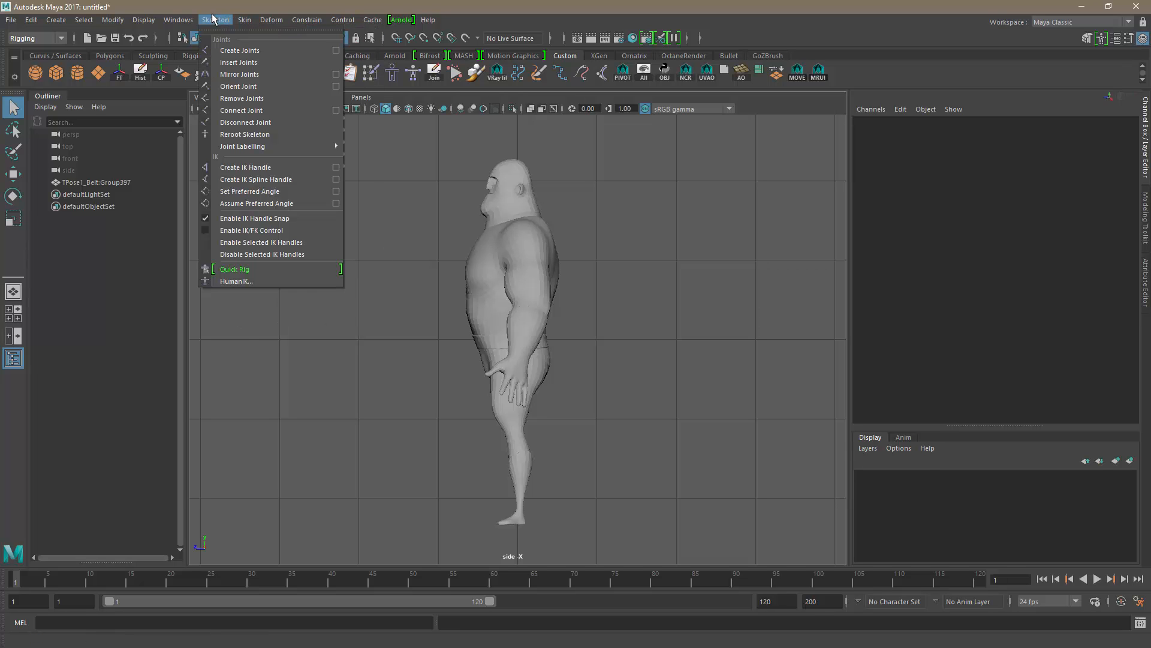
left_click(234, 50)
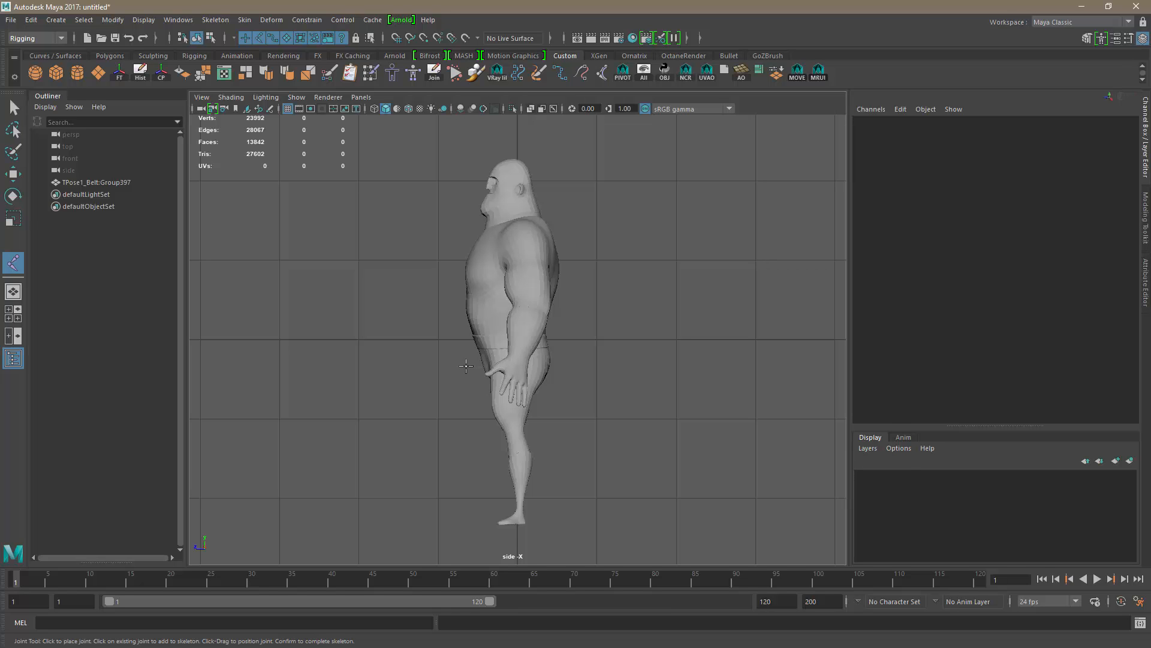
left_click(467, 366)
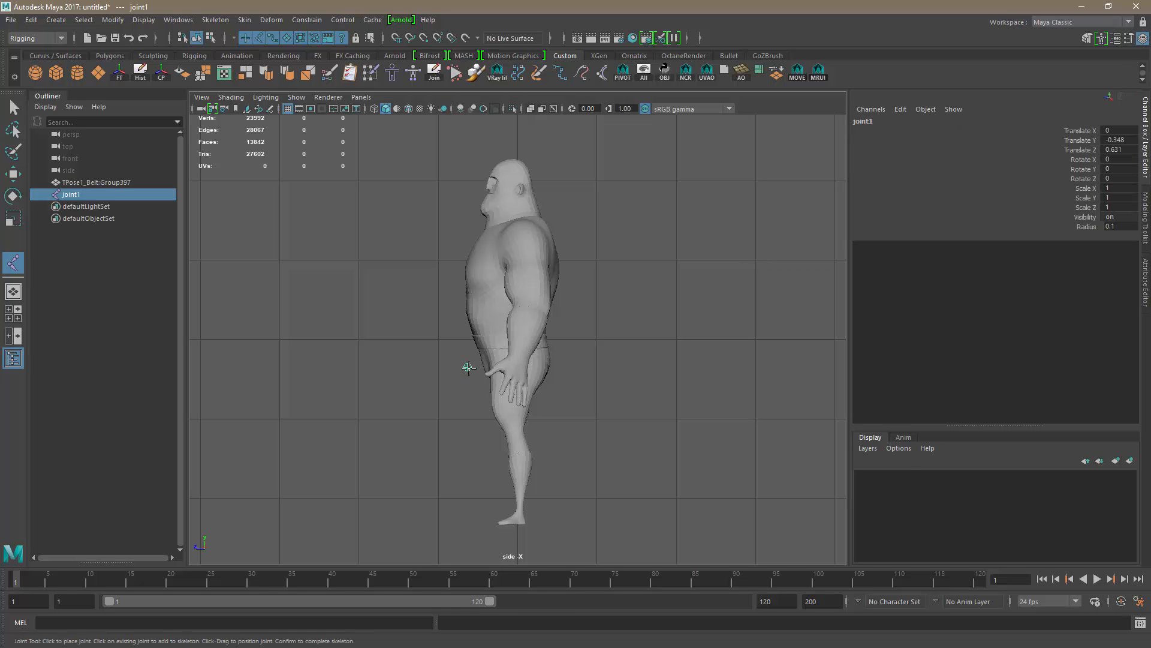
left_click(467, 413)
mouse_move(465, 436)
left_mouse_down("shift")
mouse_move(446, 425)
mouse_move(467, 421)
mouse_move(449, 418)
mouse_move(457, 429)
mouse_move(516, 423)
mouse_move(439, 430)
mouse_move(485, 428)
mouse_move(452, 424)
mouse_move(482, 442)
mouse_move(452, 428)
mouse_move(464, 441)
left_mouse_up("shift")
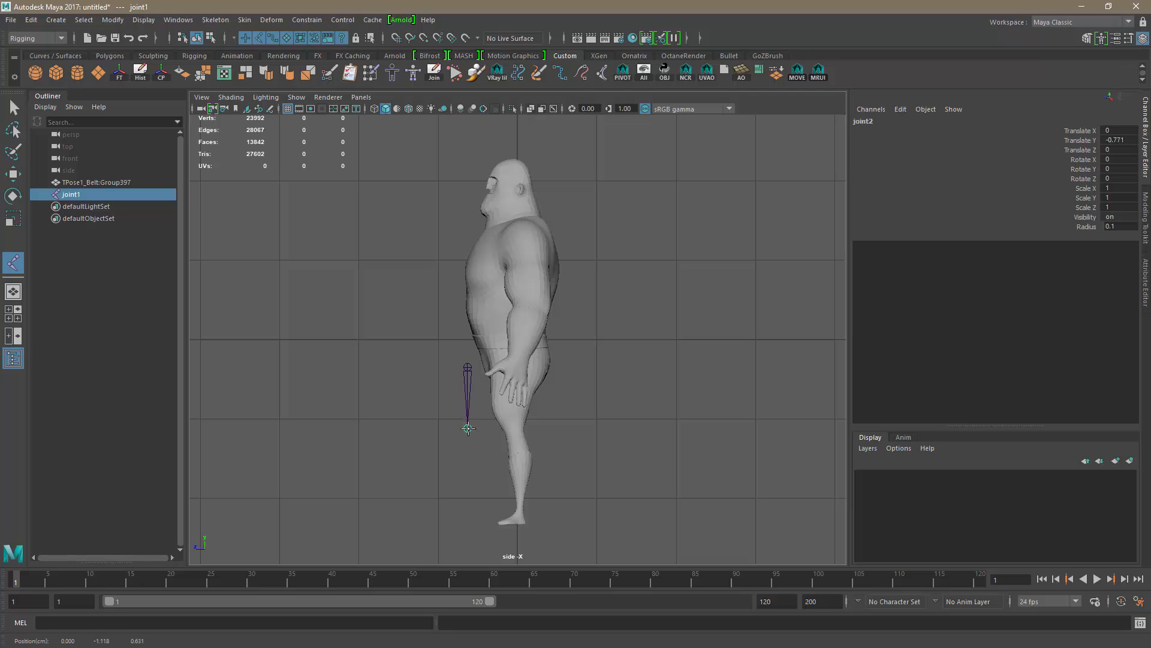
left_click(468, 432)
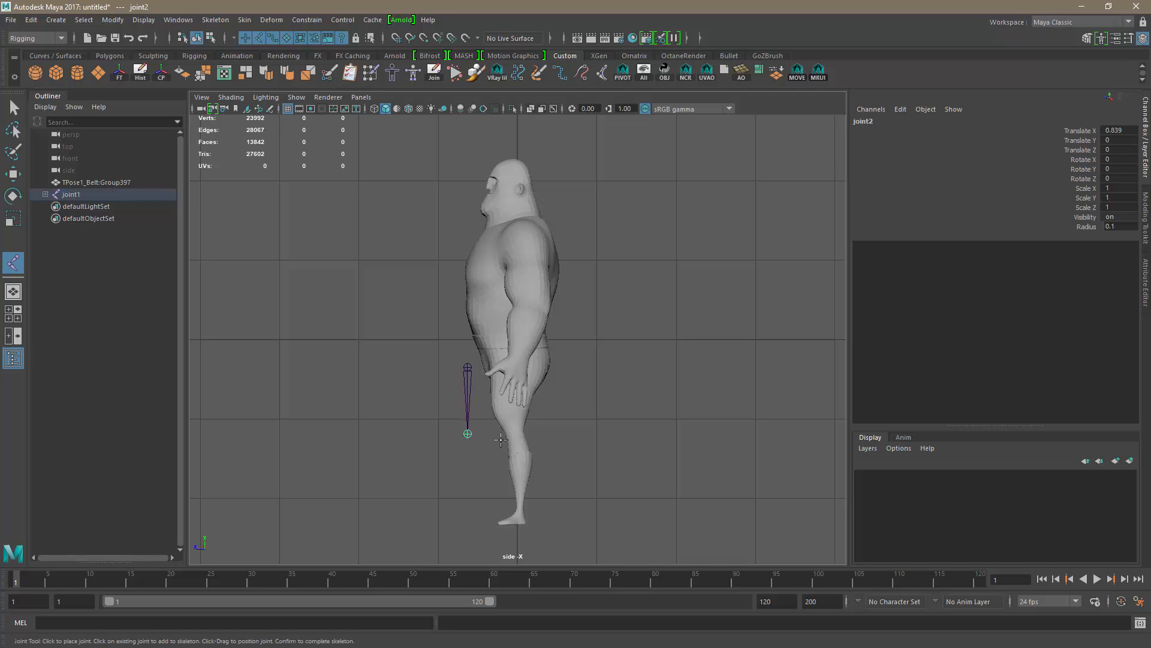
- Extend the leg joint chain straight down to an ankle joint, and horizontally forward with three foot joints
left_click_drag(469, 474, 484, 502)
left_click_drag(449, 504, 441, 502)
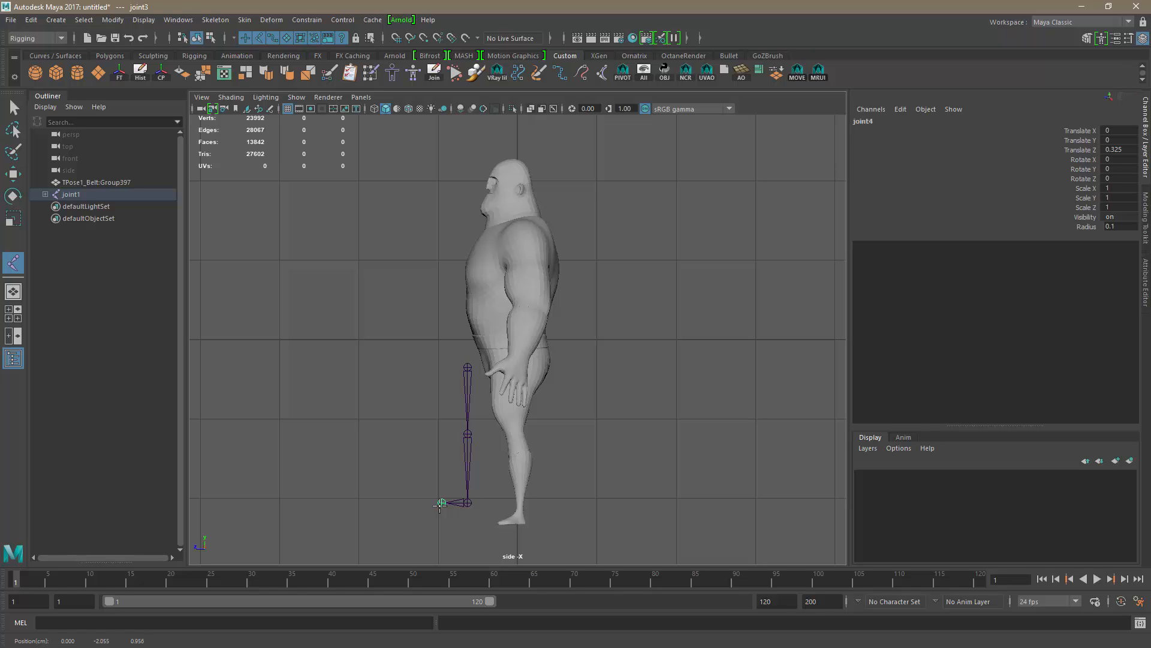
left_click_drag(440, 503, 403, 502)
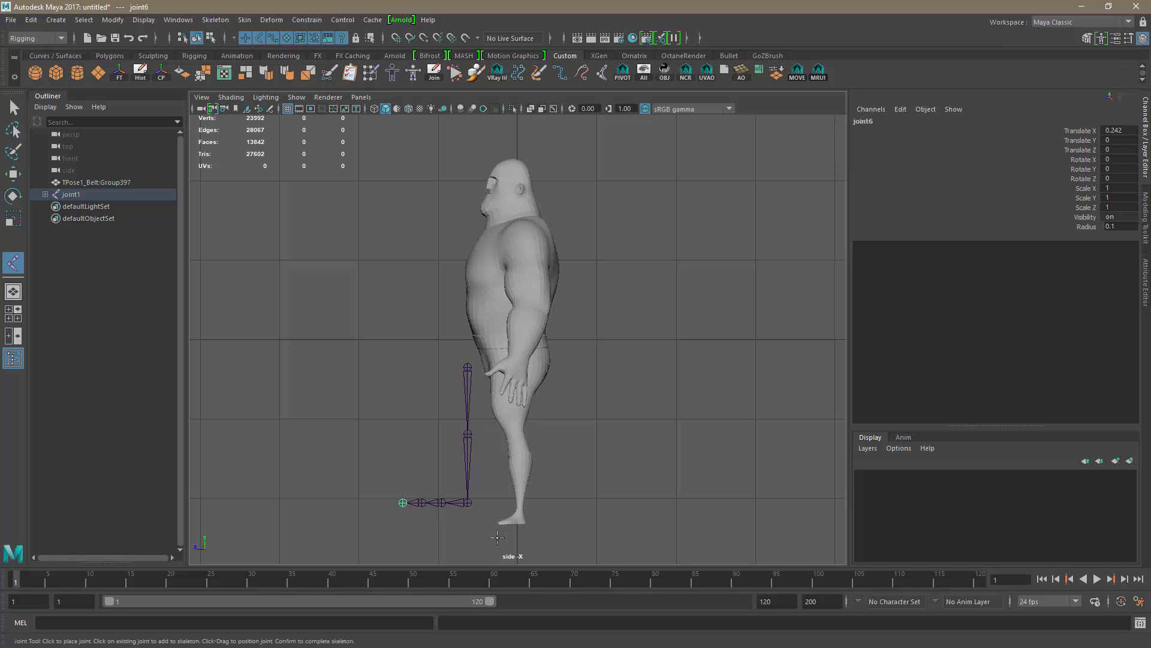
- In the orthographic front view, move the whole leg chain sideways toward the character's left leg, to about 0.287 in Translate X
left_click(361, 97)
mouse_move(381, 111)
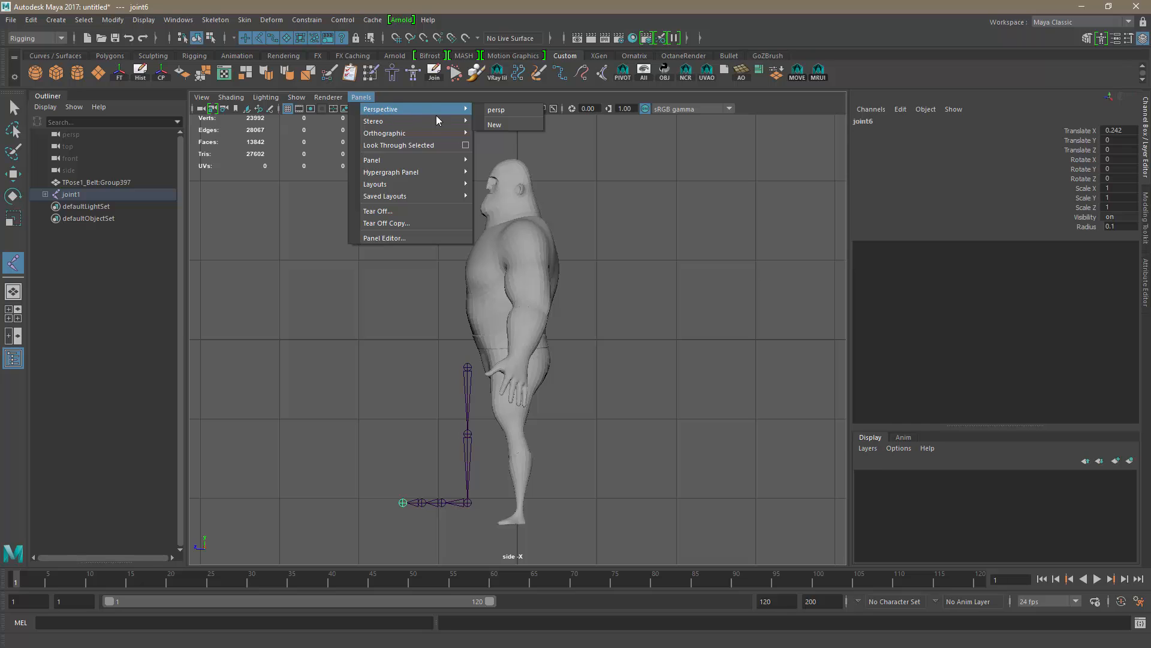
mouse_move(422, 133)
left_click(497, 134)
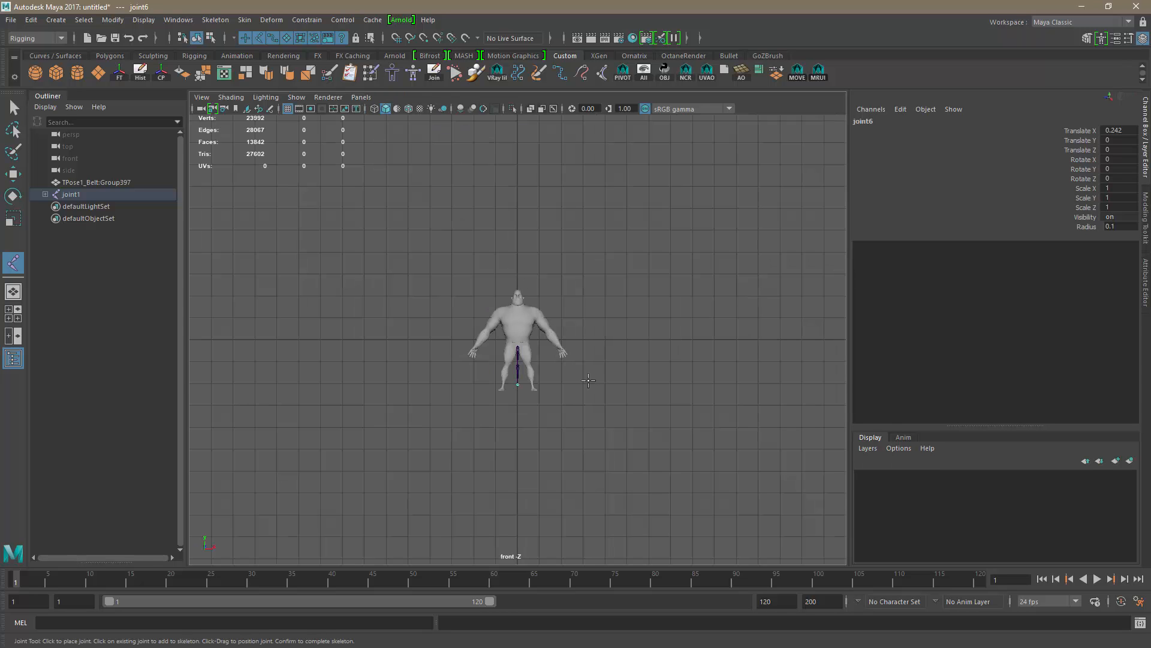
right_click_drag(620, 355, 652, 540, "alt")
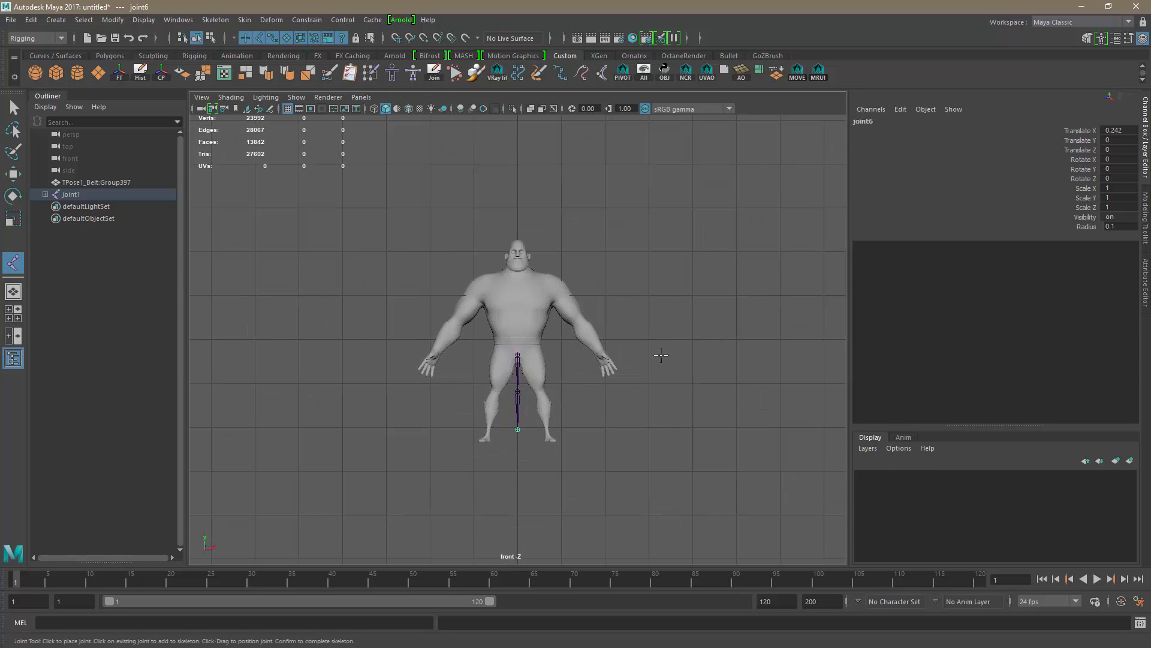
right_click_drag(658, 322, 648, 441, "alt")
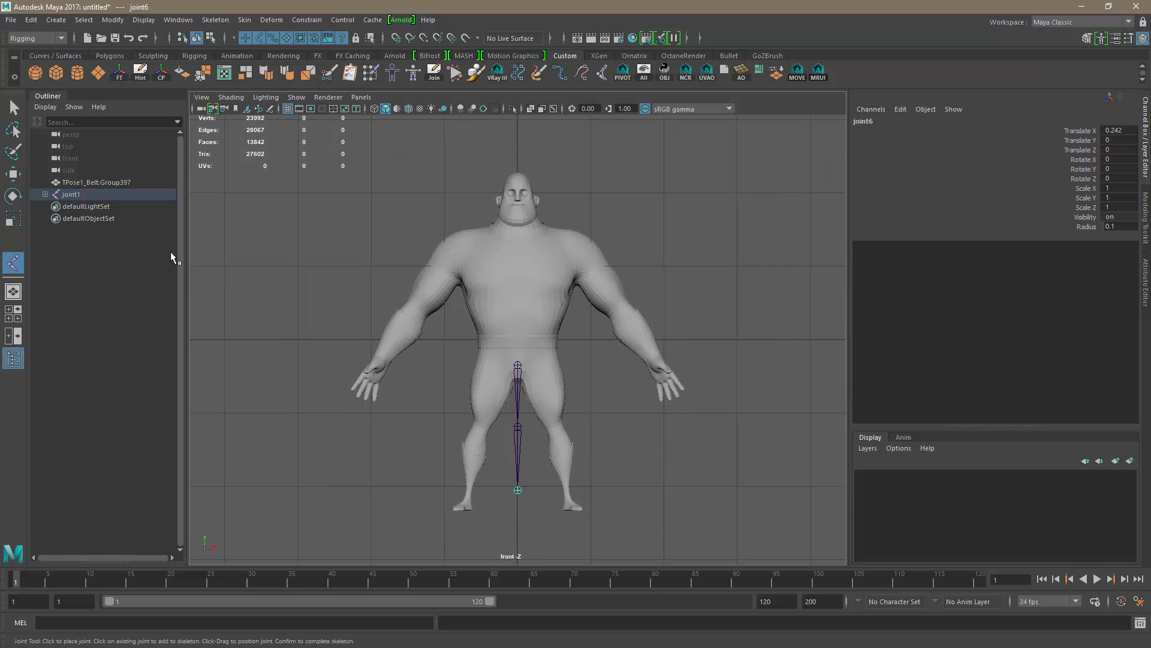
left_click(13, 174)
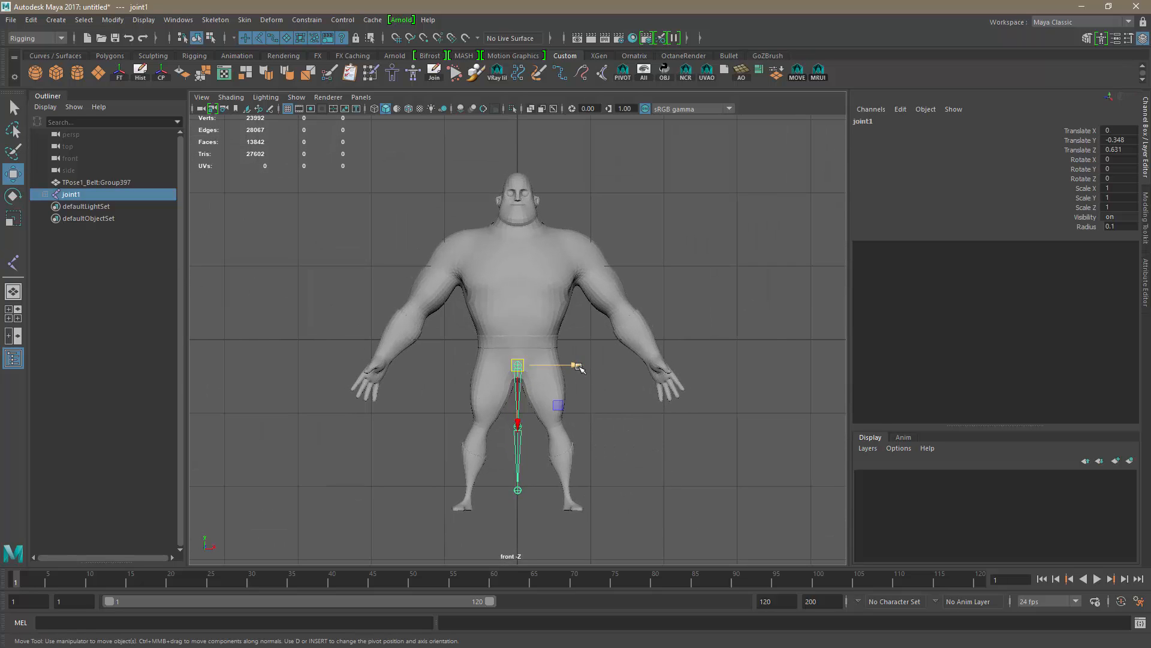
left_click_drag(578, 367, 600, 370)
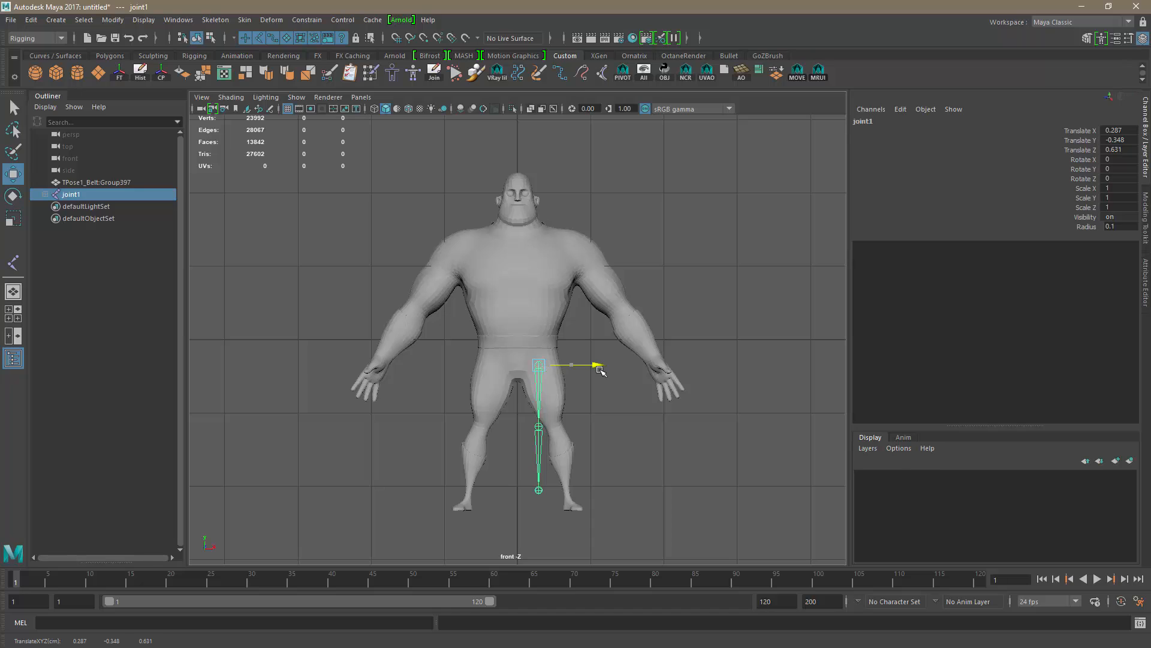
- In the perspective view, move the leg chain back inside the character's left leg, with the hip joint at about X 0.328 and Z 0.097
left_click_drag(612, 437, 631, 448, "alt")
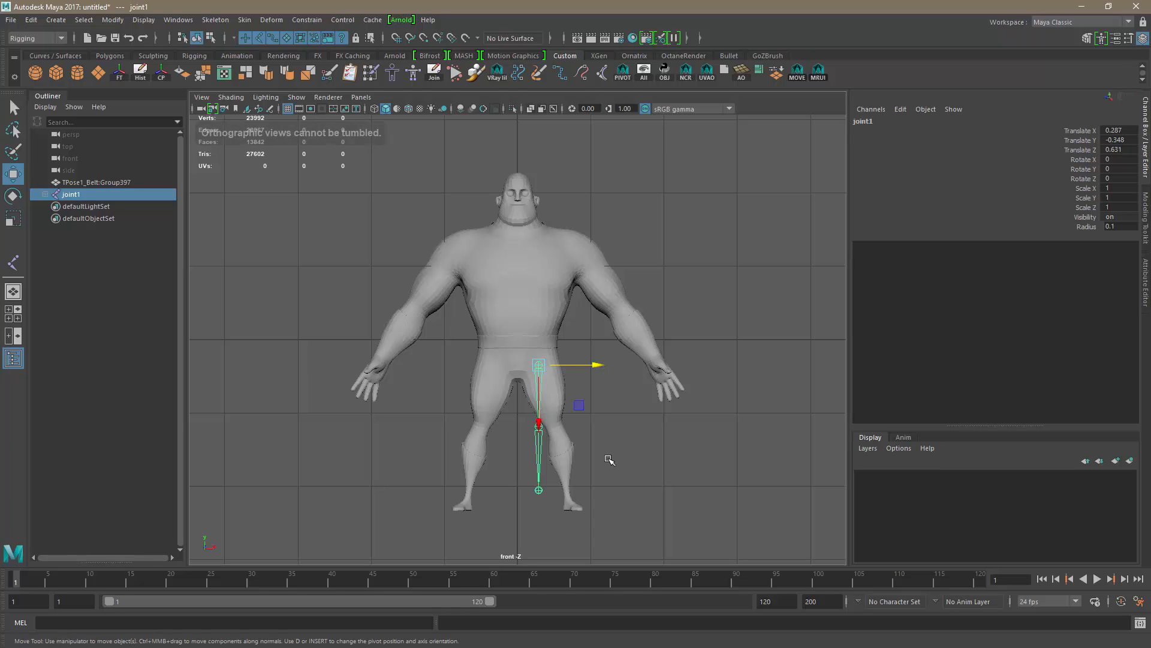
middle_click_drag(607, 458, 588, 380, "alt")
right_click_drag(588, 380, 683, 424, "alt")
left_click_drag(644, 422, 631, 419, "alt")
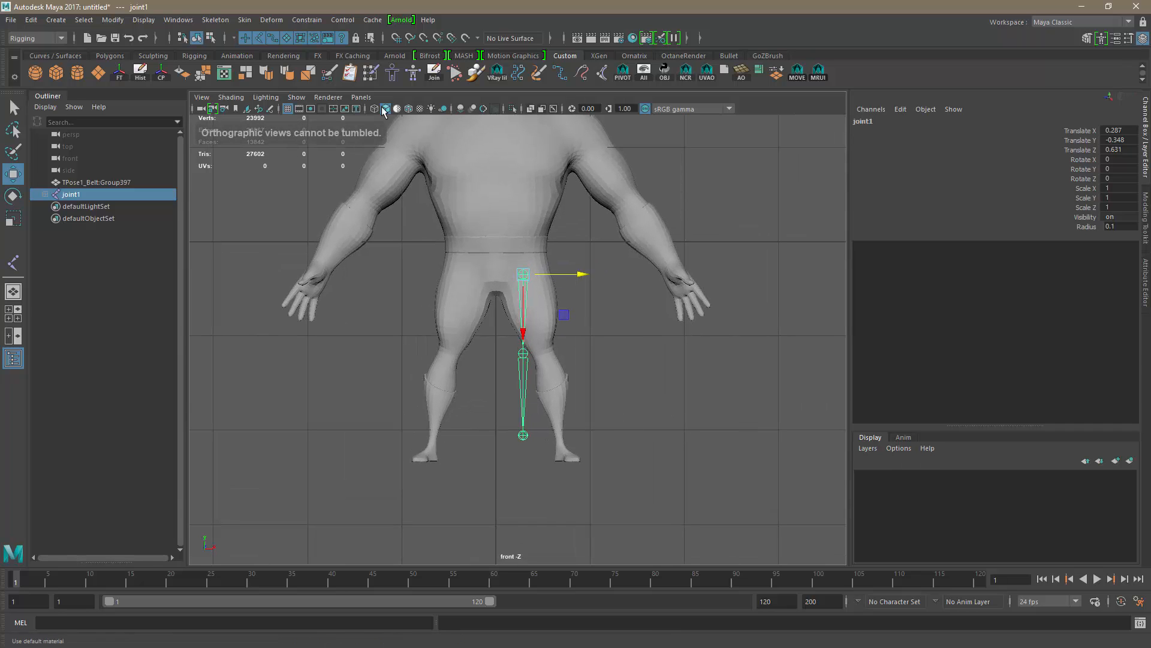
left_click(361, 96)
mouse_move(384, 109)
left_click(498, 110)
right_click_drag(617, 431, 594, 437, "alt")
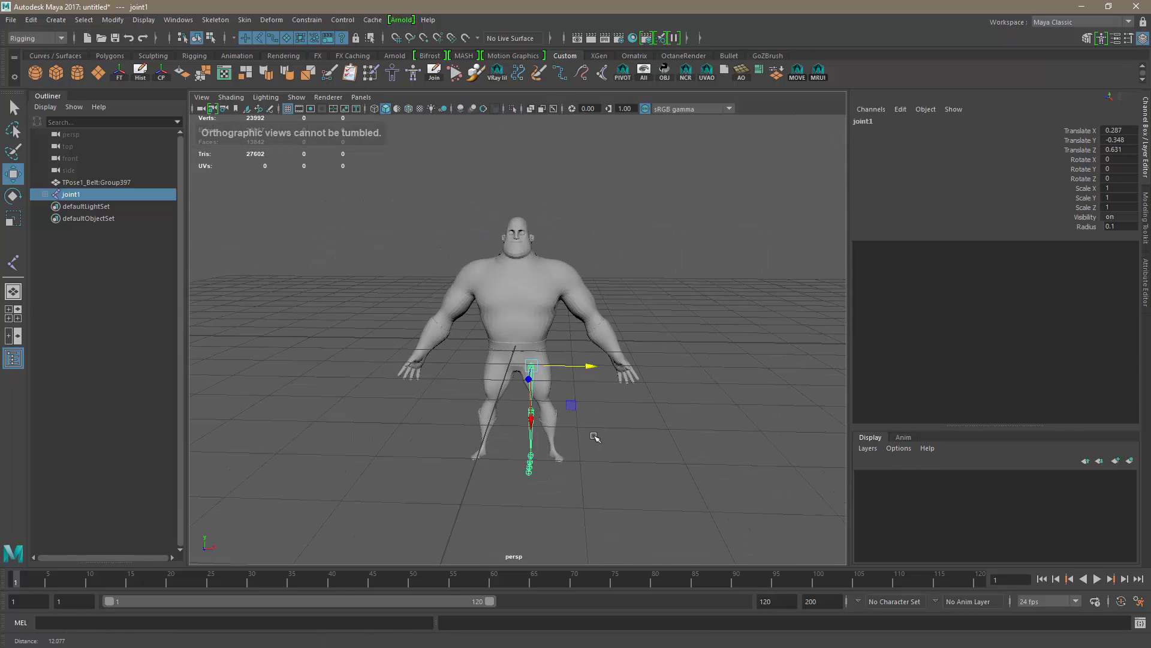
middle_click_drag(582, 407, 558, 324, "alt")
right_click_drag(557, 324, 627, 390, "alt")
left_click_drag(628, 403, 488, 403, "alt")
left_click_drag(427, 234, 480, 235)
left_click_drag(384, 271, 516, 281, "alt")
left_click_drag(579, 238, 572, 242)
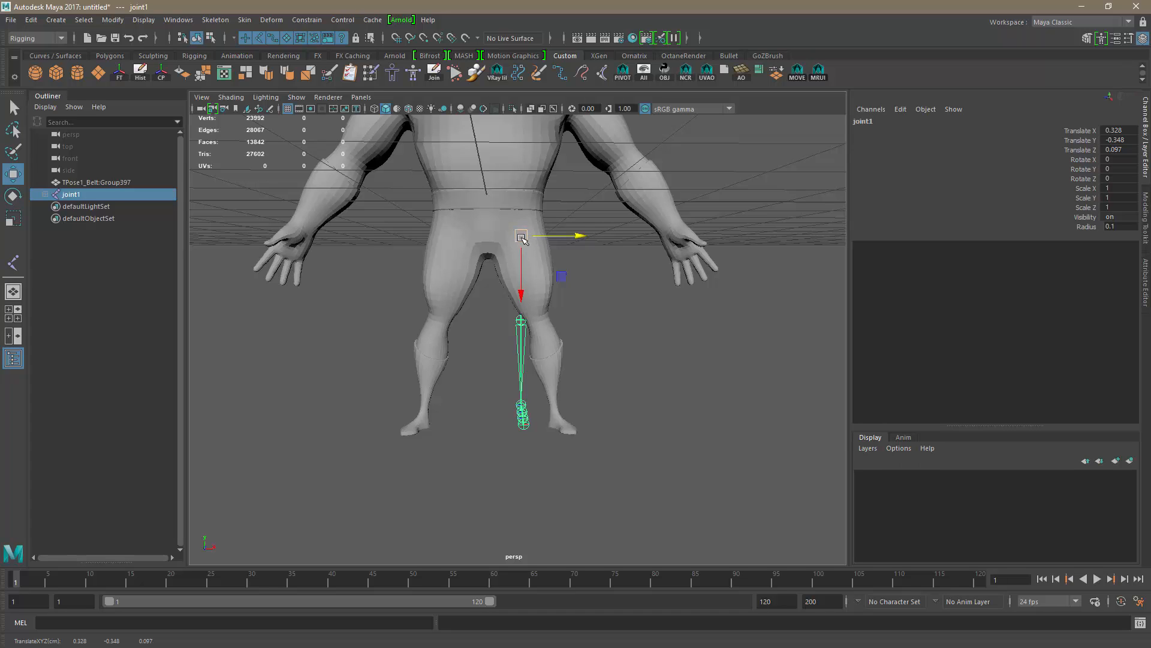
- Set the viewport to show X-Ray Joints without the grid, and shift the hip joint to about 0.078 in Translate Z
left_click(236, 99)
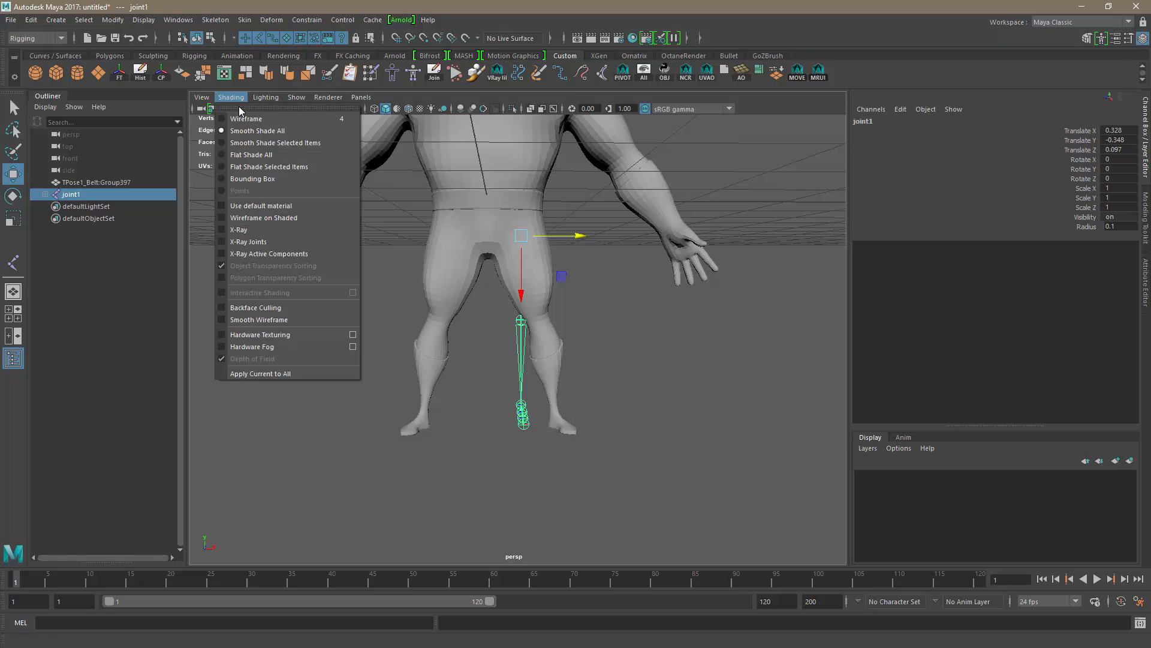
left_click(248, 241)
mouse_move(473, 286)
left_mouse_down("alt")
mouse_move(490, 311)
mouse_move(424, 312)
mouse_move(419, 289)
left_mouse_up("alt")
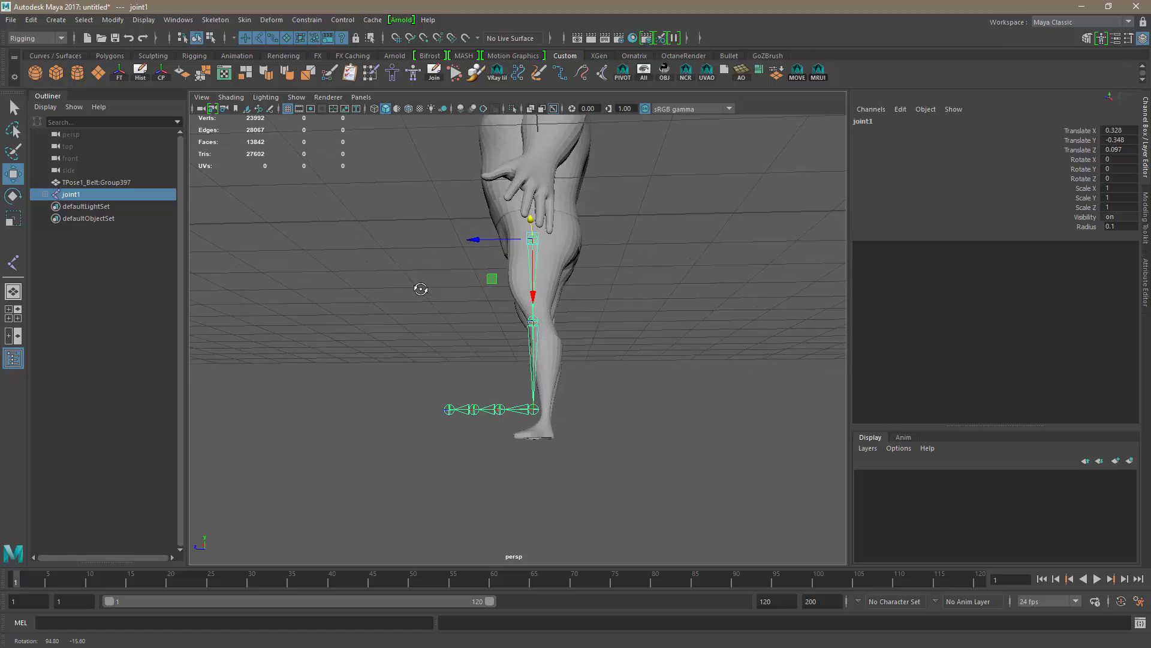
right_click_drag(445, 285, 483, 292, "alt")
middle_click_drag(484, 292, 460, 332, "alt")
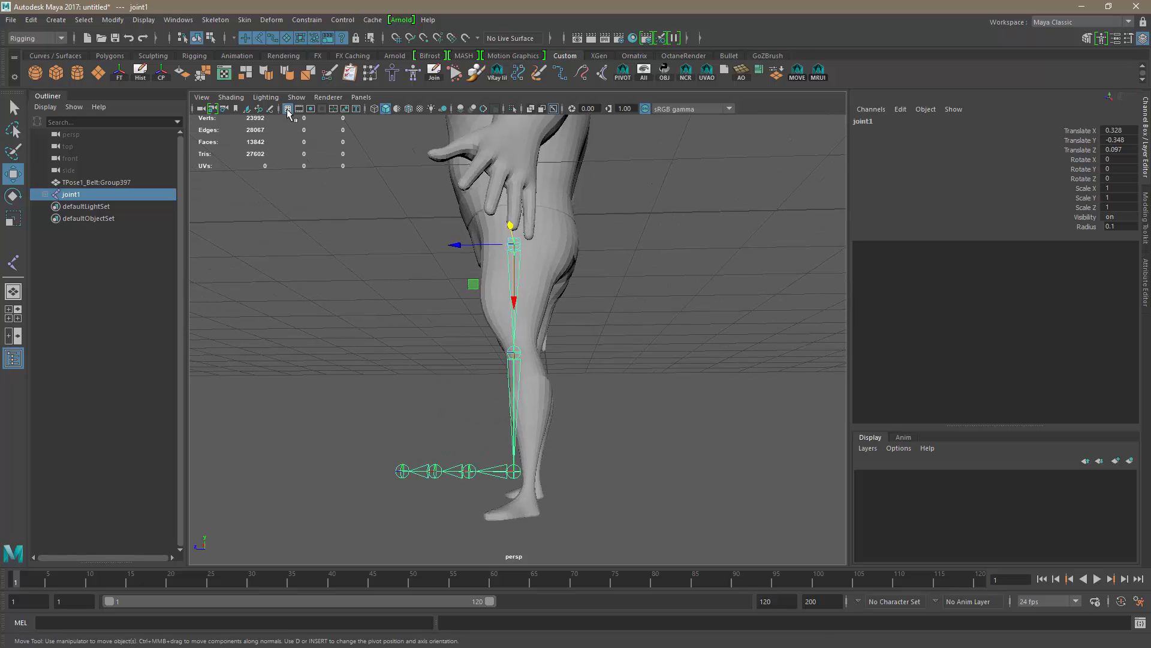
left_click_drag(459, 245, 466, 246)
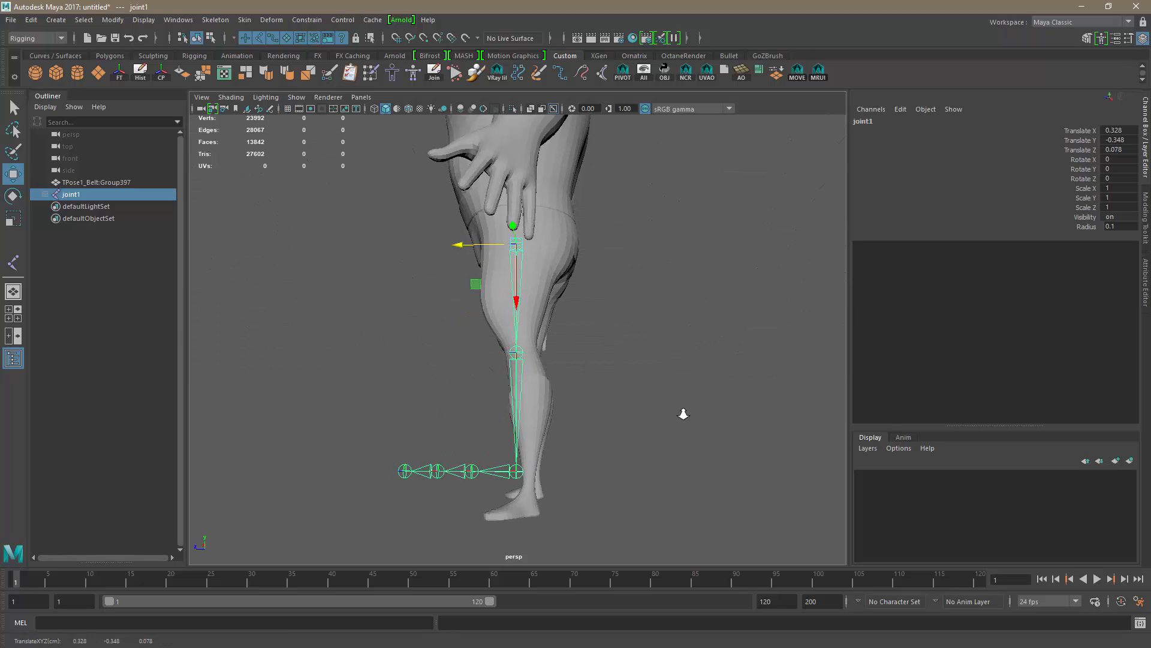
- Rotate the hip joint to about 2.7 degrees in Y and 11.1 degrees in Z so the chain follows the leg
left_click_drag(683, 412, 761, 448, "alt")
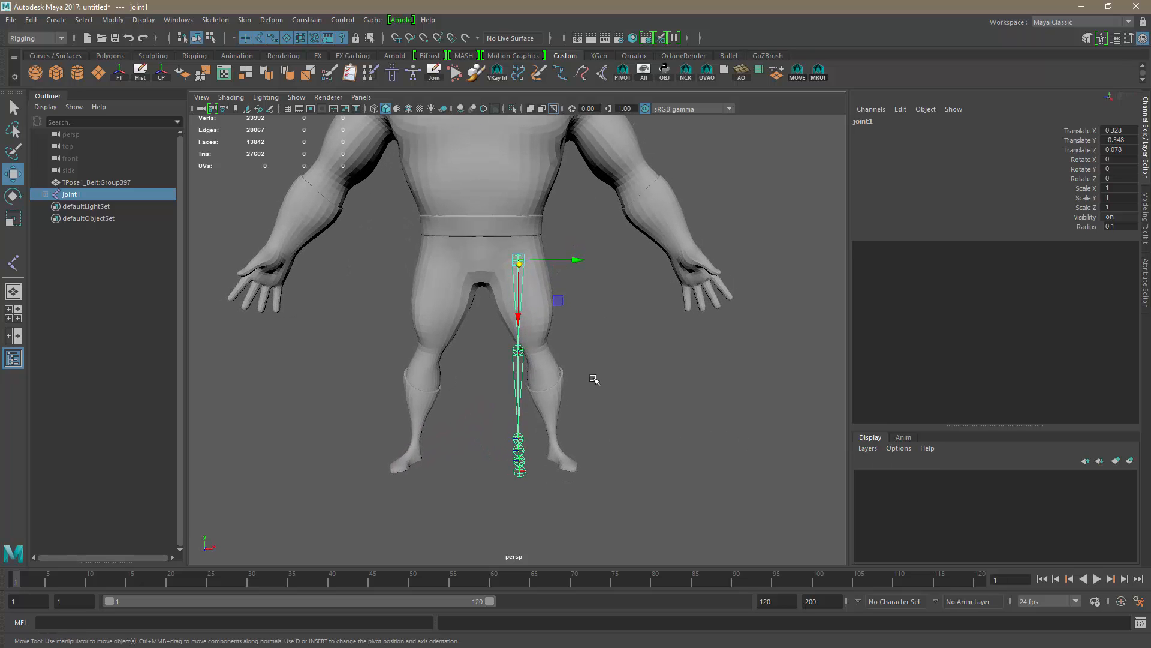
key("e")
left_click_drag(569, 243, 577, 228)
- Move the ankle joint down along the shin to the character's ankle, to about 1.038 in Translate X
left_click_drag(577, 352, 530, 408, "alt")
left_click(519, 409)
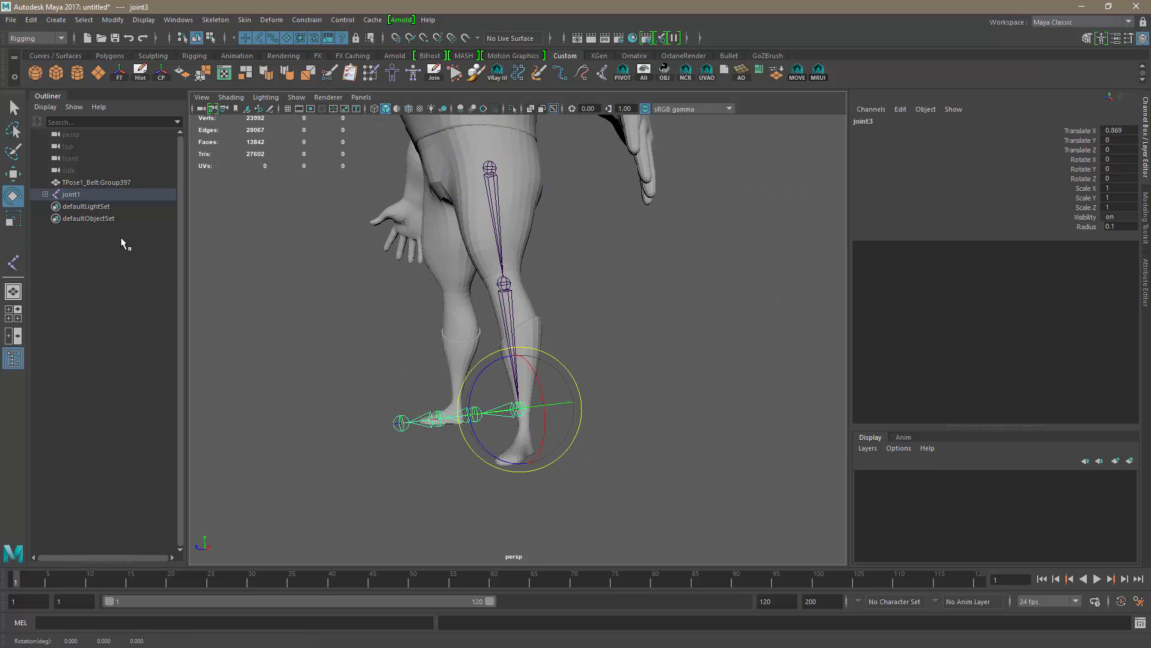
left_click(13, 174)
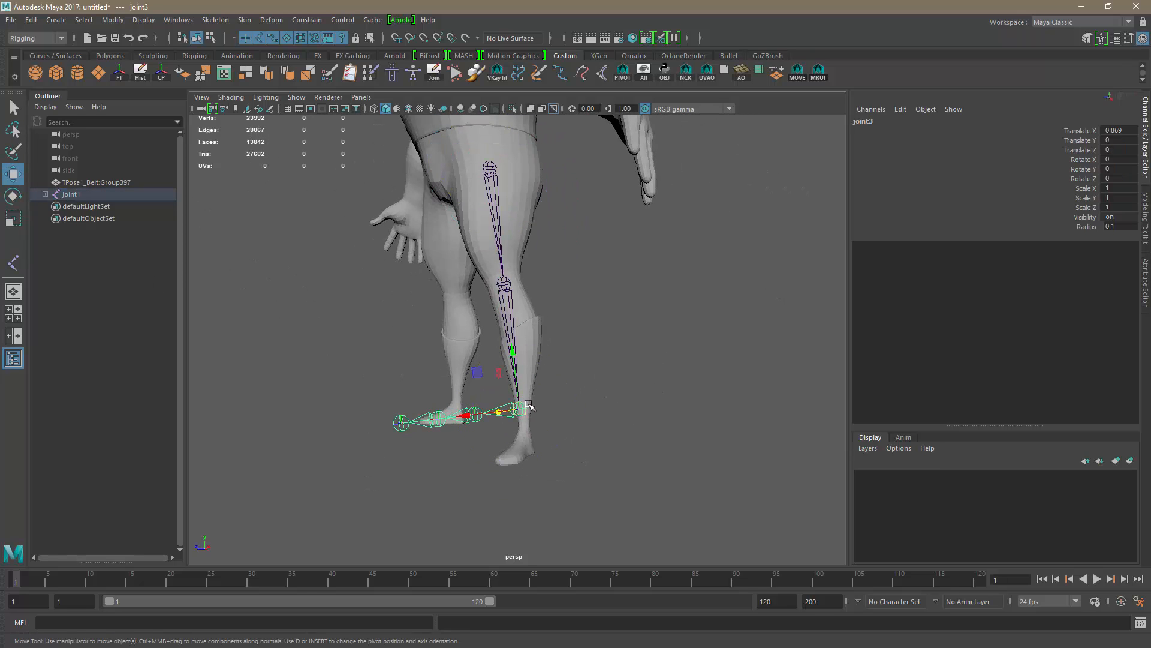
left_click_drag(511, 355, 538, 426)
- Rotate the ankle joint to about -8.9 degrees in X and 35.8 degrees in Y to turn the foot chain outward
right_click_drag(538, 426, 586, 507, "alt")
middle_click_drag(585, 506, 583, 406, "alt")
left_click_drag(583, 406, 650, 441, "alt")
key("e")
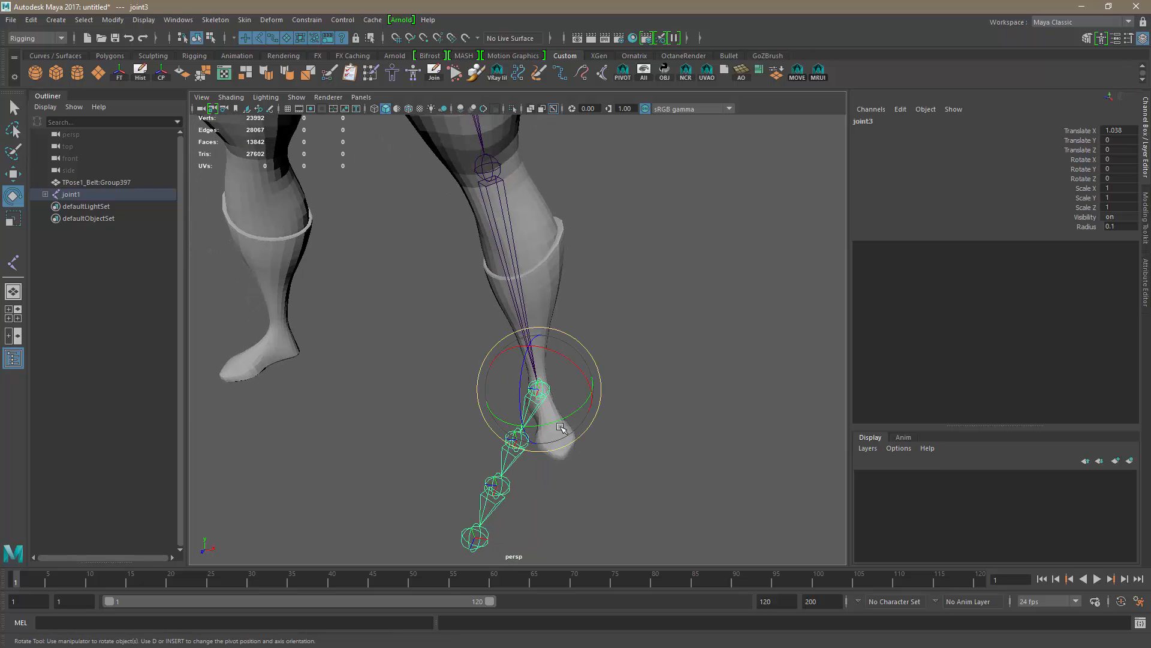
left_click_drag(552, 418, 578, 396)
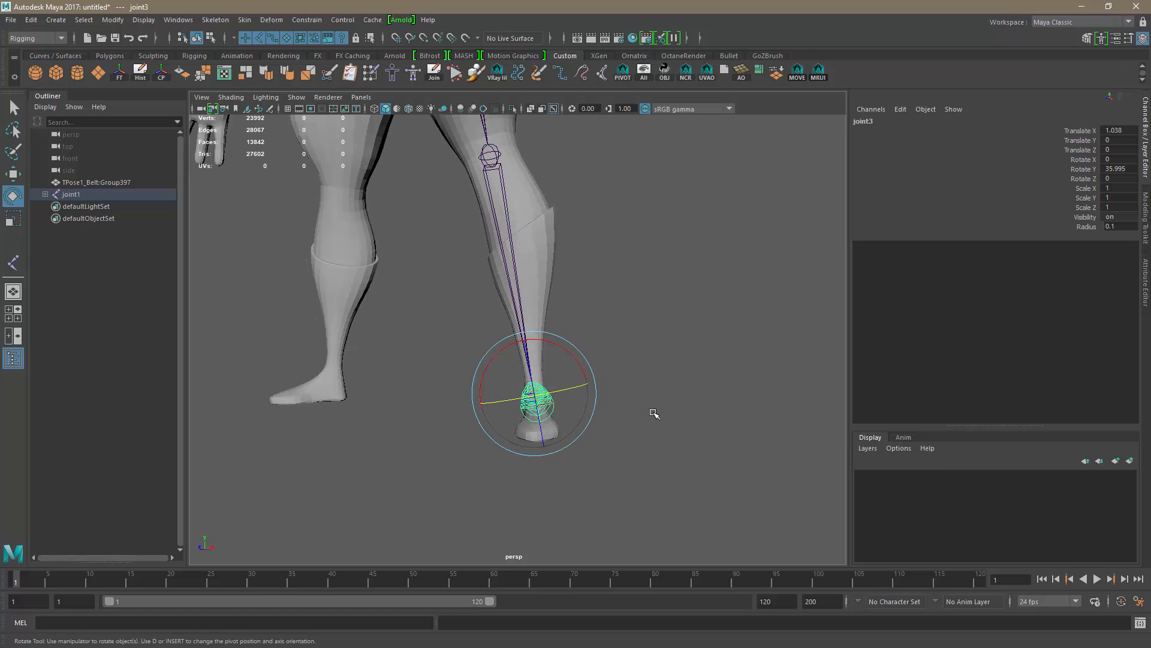
left_click_drag(654, 414, 576, 382, "alt")
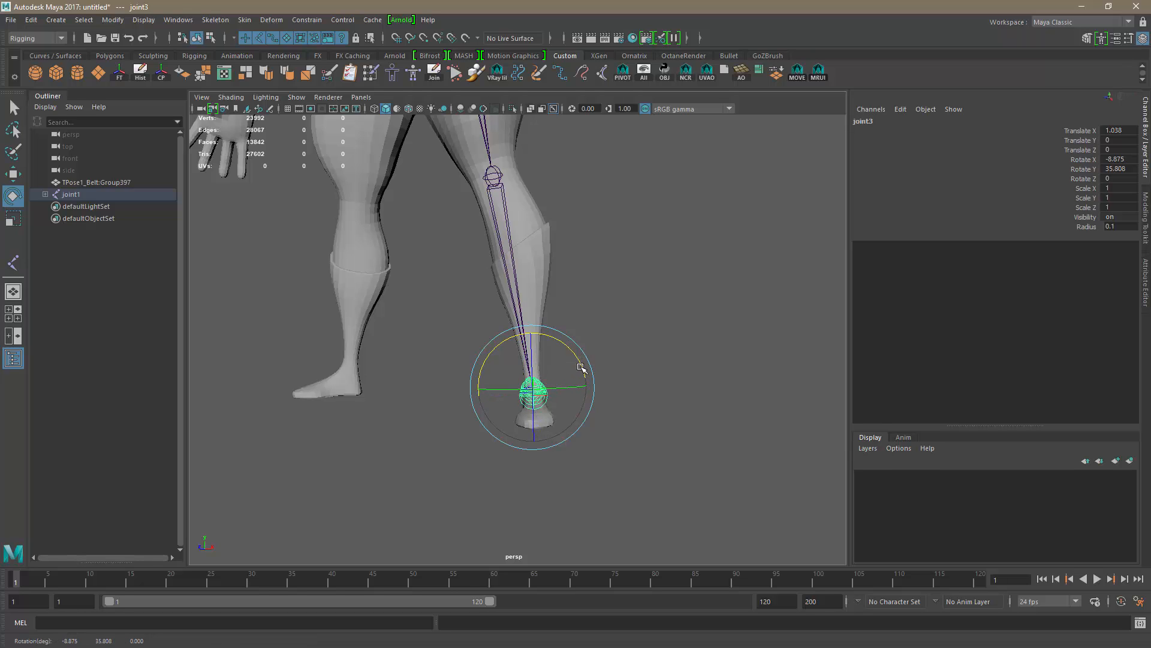
- Try twisting the knee joint about its X axis by about -13 and -11.7 degrees, and undo the rotation
left_click_drag(690, 445, 681, 418, "alt")
left_click(504, 189)
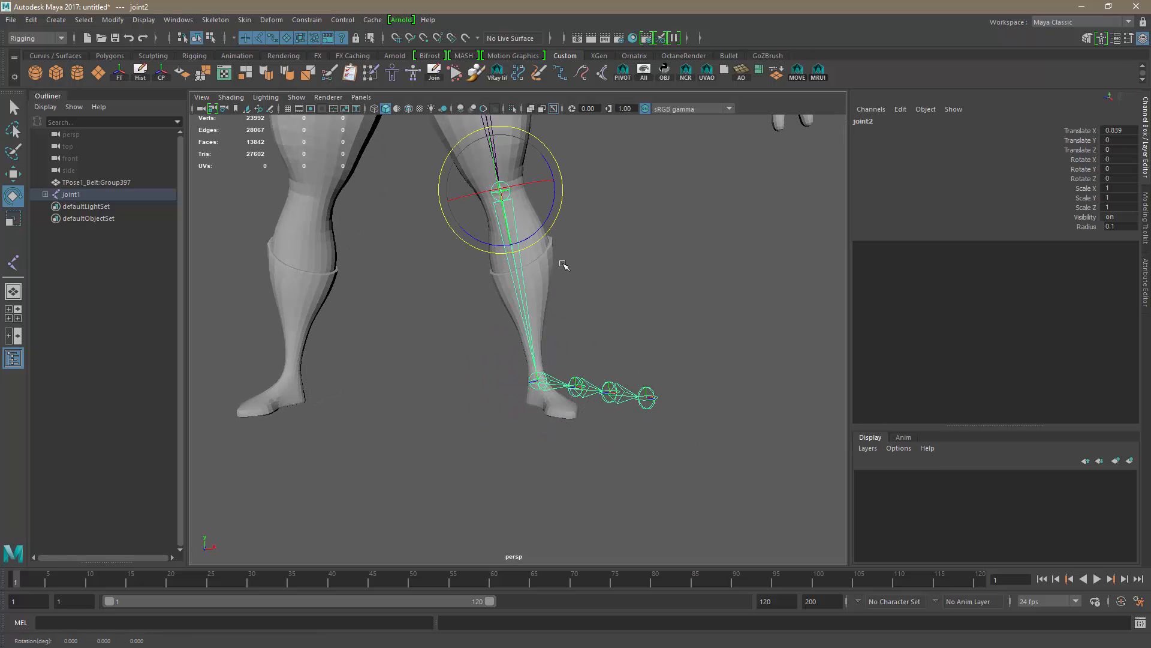
left_click_drag(564, 264, 565, 240, "alt")
left_click_drag(531, 186, 528, 185)
left_click_drag(621, 295, 604, 367, "alt")
left_click_drag(519, 230, 523, 232)
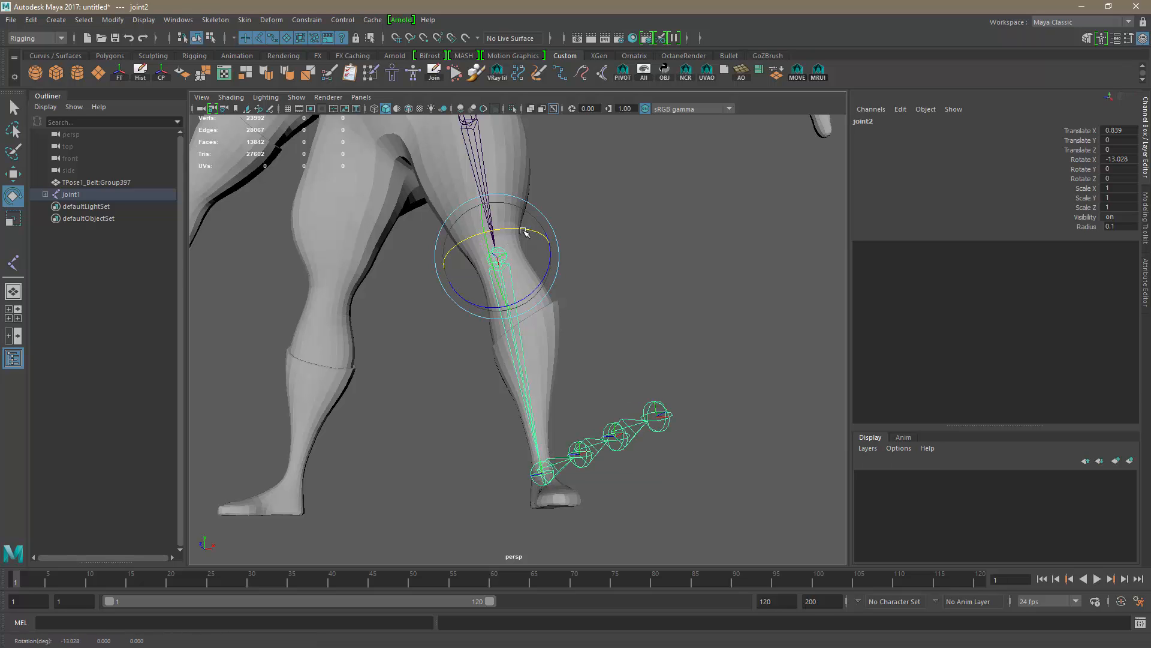
left_click_drag(609, 329, 589, 365, "alt")
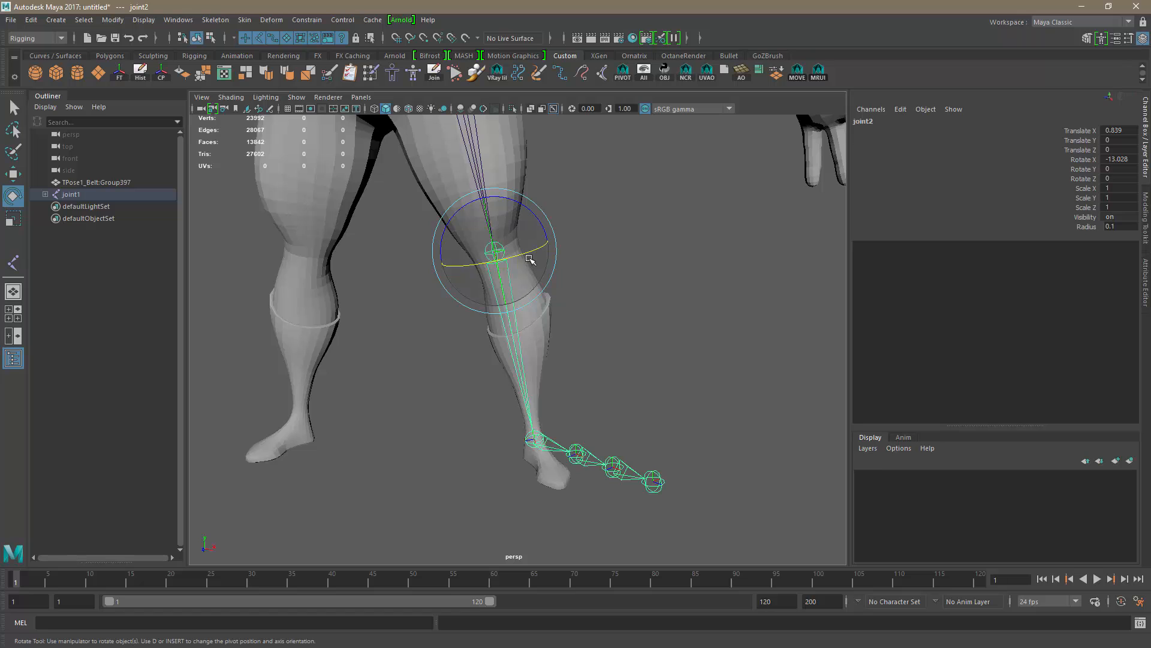
left_click_drag(531, 259, 524, 255)
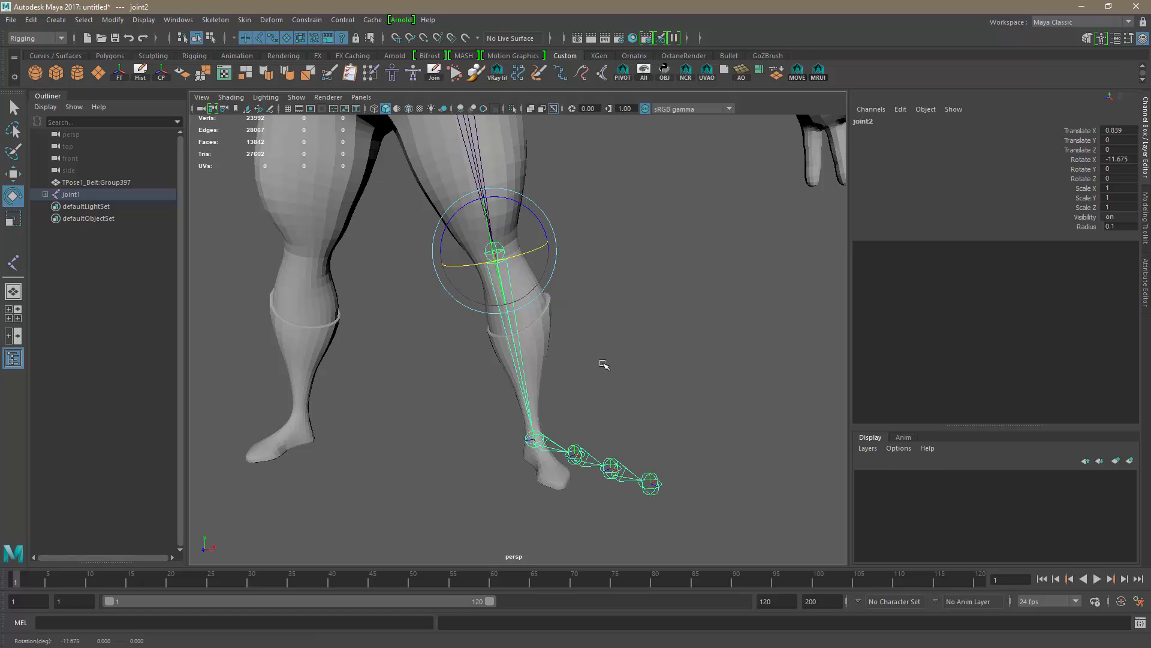
left_click_drag(604, 364, 591, 398, "alt")
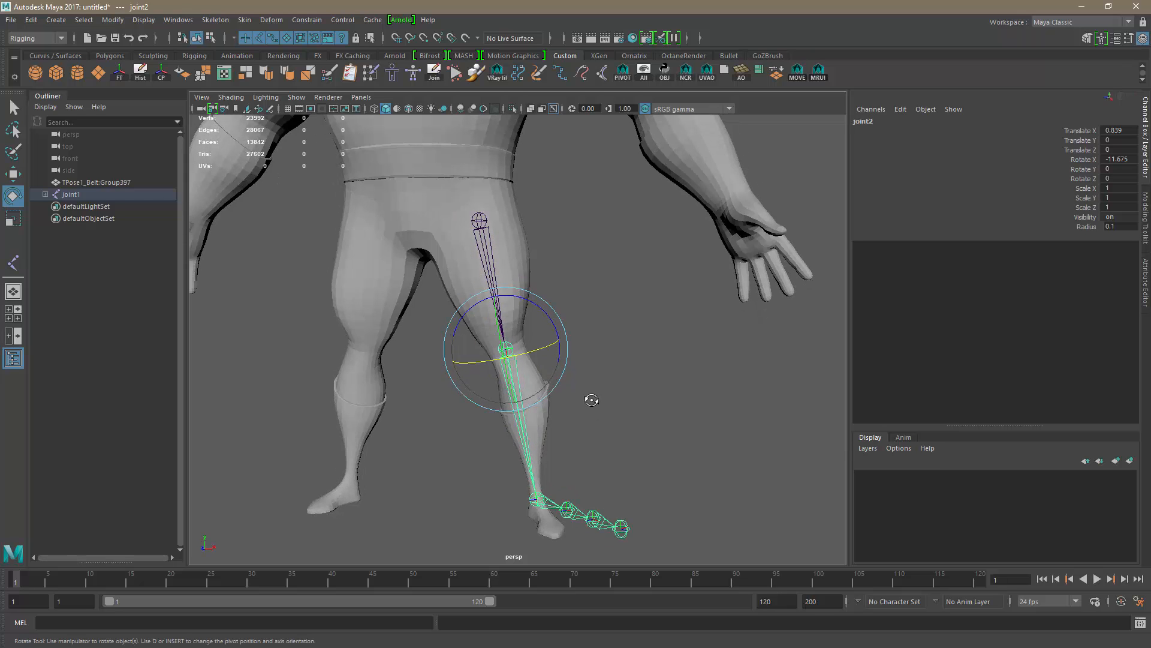
key("ctrl+z")
key("ctrl+z")
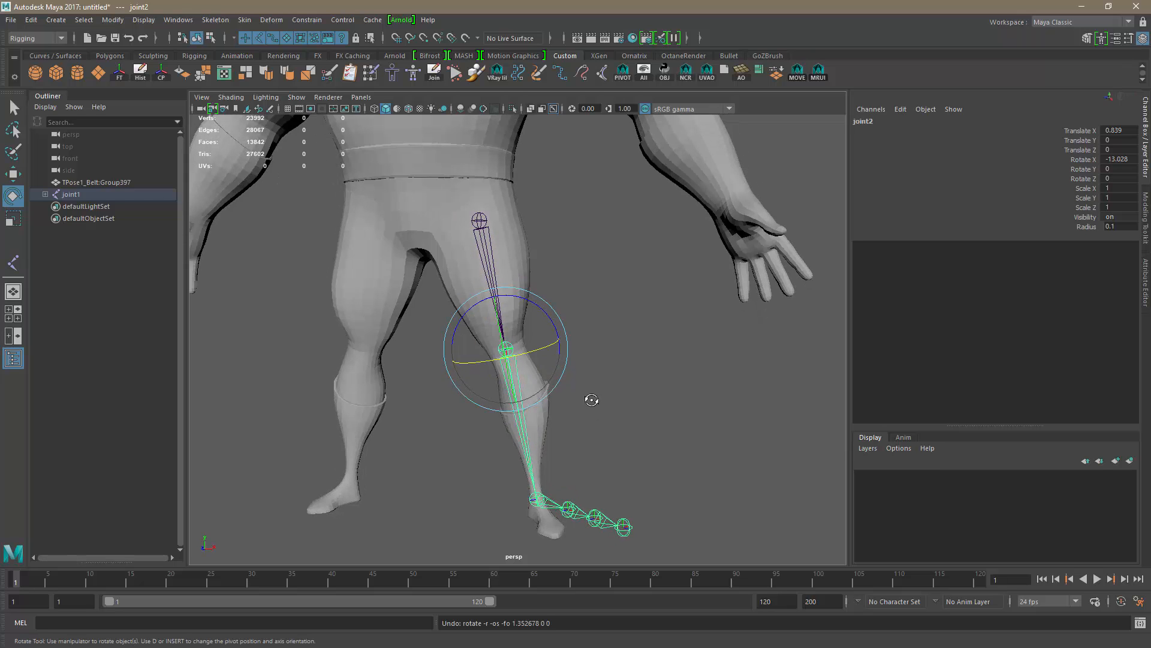
left_click_drag(584, 419, 607, 429, "alt")
key("ctrl+z")
- Twist the hip joint about its X axis to about -9 degrees
left_click(487, 207)
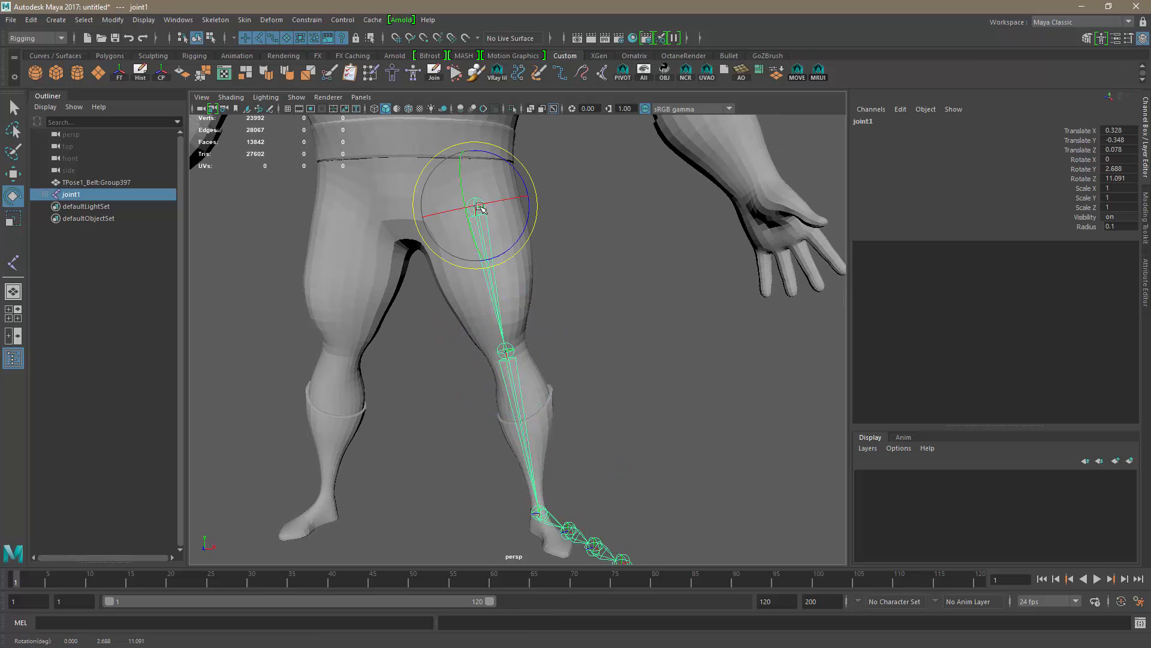
left_click_drag(487, 207, 580, 304, "alt")
left_click_drag(519, 214, 519, 211)
- Rotate the ankle joint to about -23.5, 16.5 and -38.2 degrees so the foot chain points along the foot
left_click_drag(560, 301, 553, 288, "alt")
left_click_drag(591, 433, 524, 340, "alt")
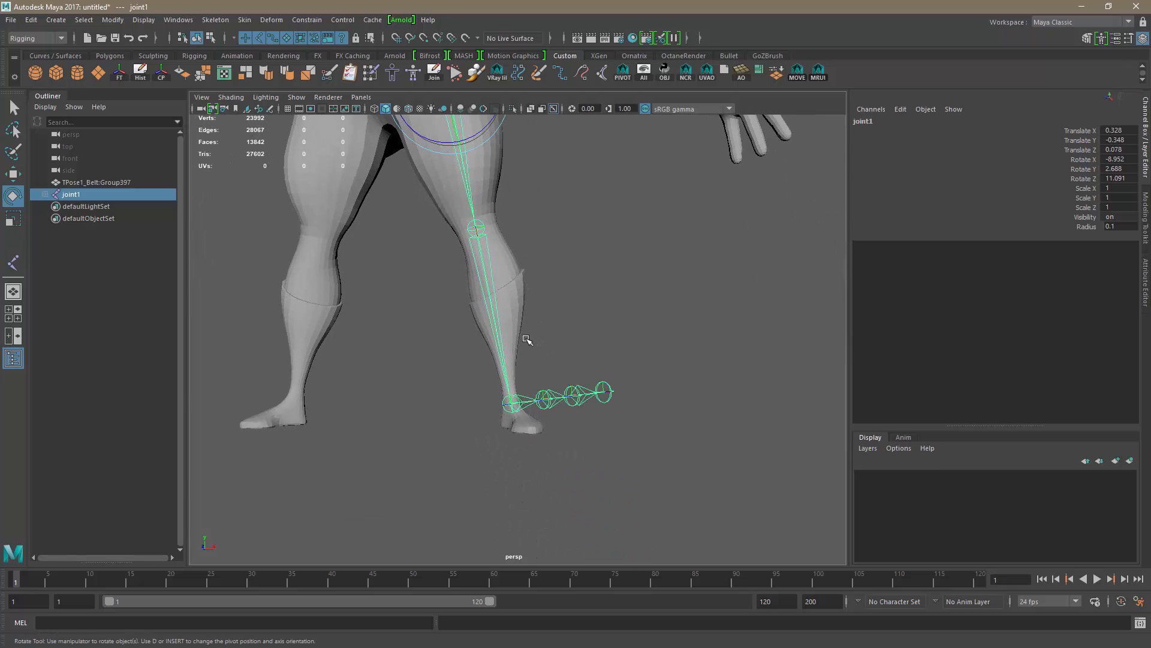
left_click(510, 403)
left_click_drag(509, 403, 588, 391, "alt")
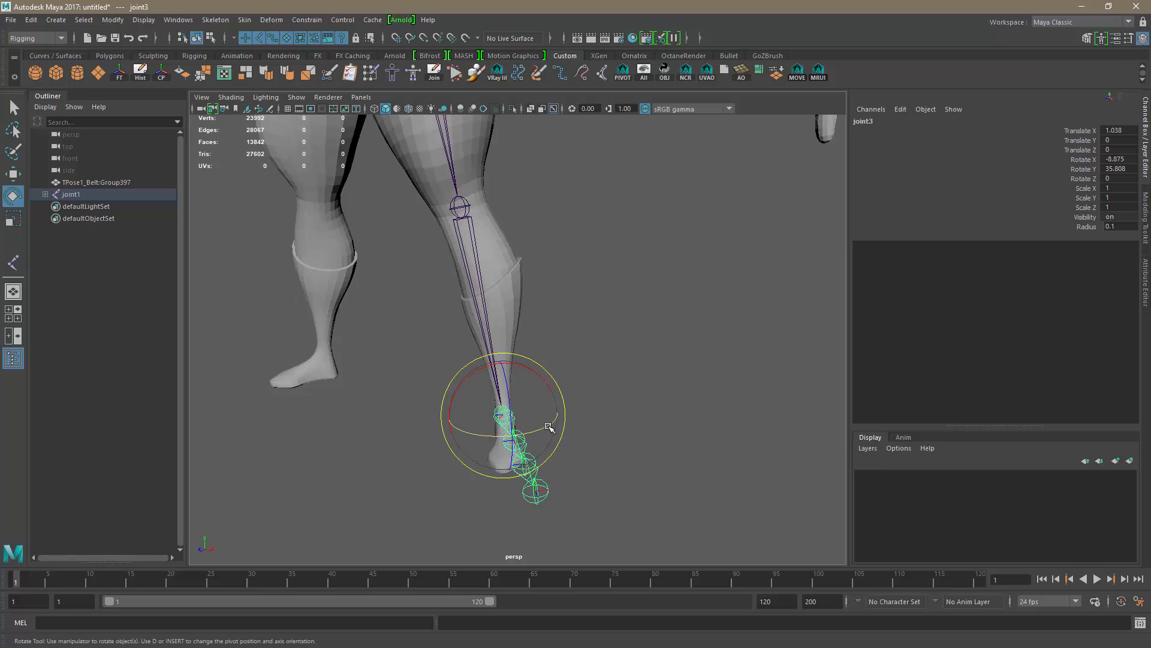
left_click_drag(553, 427, 678, 483)
left_click_drag(579, 398, 576, 441)
- Move the first foot joint back toward the ankle to the ball of the foot, to about 0.202 in Translate X
left_click(591, 455)
key("w")
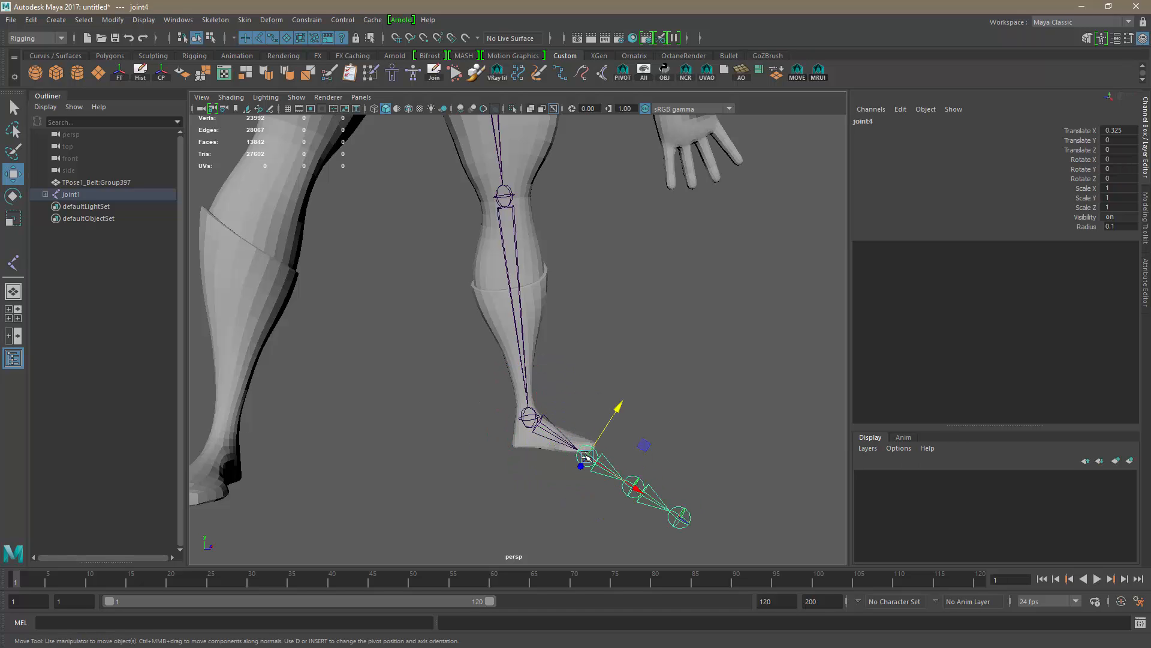
left_click_drag(636, 488, 612, 472)
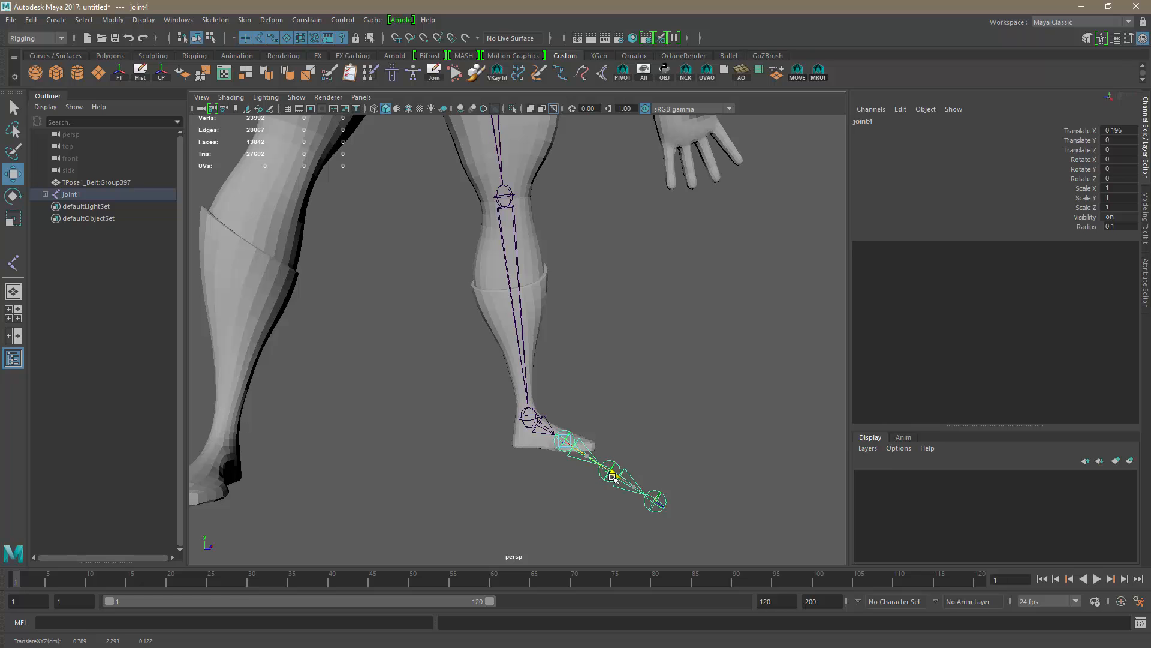
left_click_drag(663, 412, 577, 465, "alt")
right_click_drag(577, 465, 699, 474, "alt")
left_click_drag(699, 474, 810, 406, "alt")
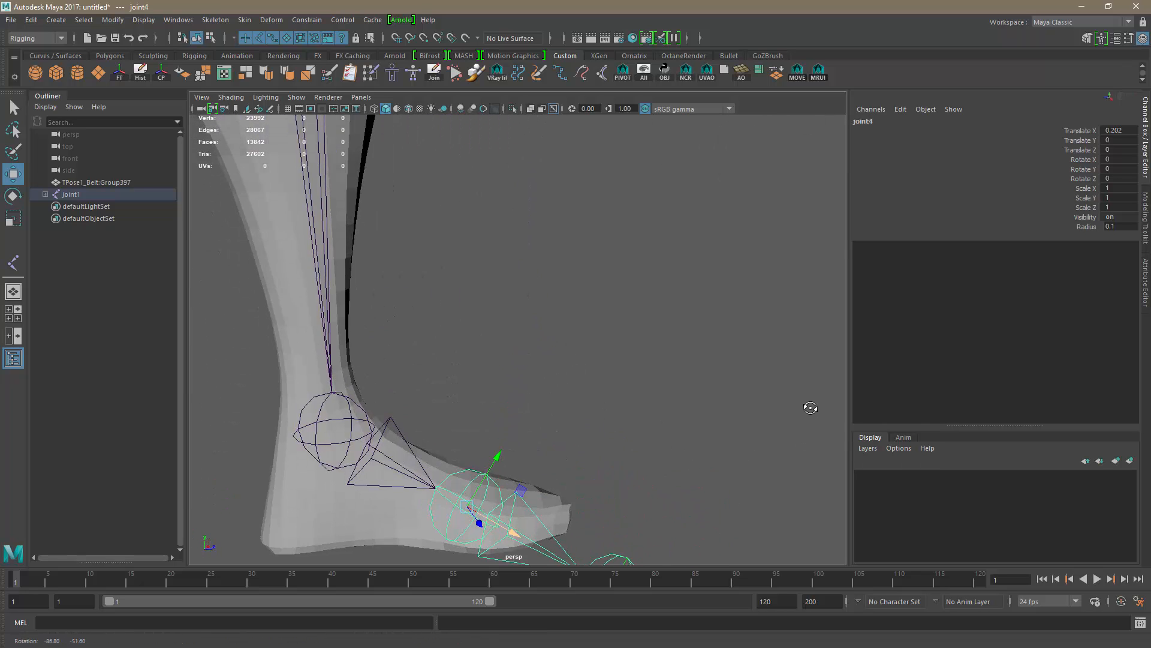
- Fine-tune the ankle joint's rotation to about -24.1, 15.5 and -40.4 degrees, and expand the joint1 hierarchy in the Outliner
right_click_drag(809, 406, 649, 369, "alt")
middle_click_drag(650, 370, 672, 299, "alt")
right_click_drag(672, 384, 558, 410, "alt")
left_click_drag(558, 410, 538, 398, "alt")
left_click(492, 276)
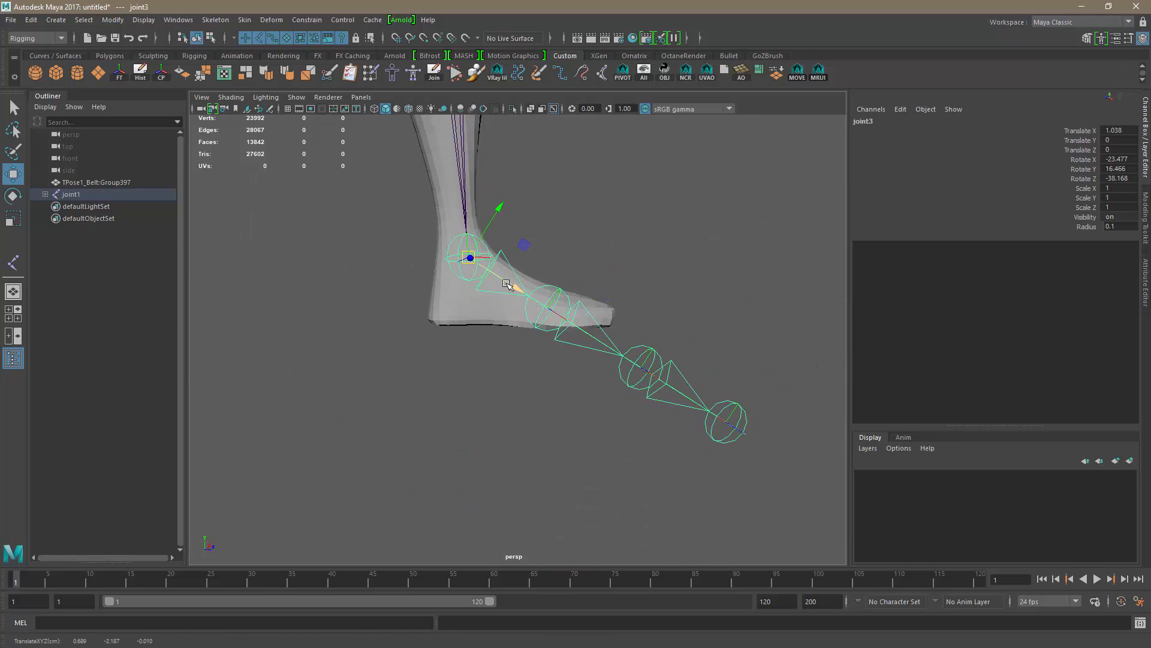
key("e")
left_click_drag(420, 287, 416, 287)
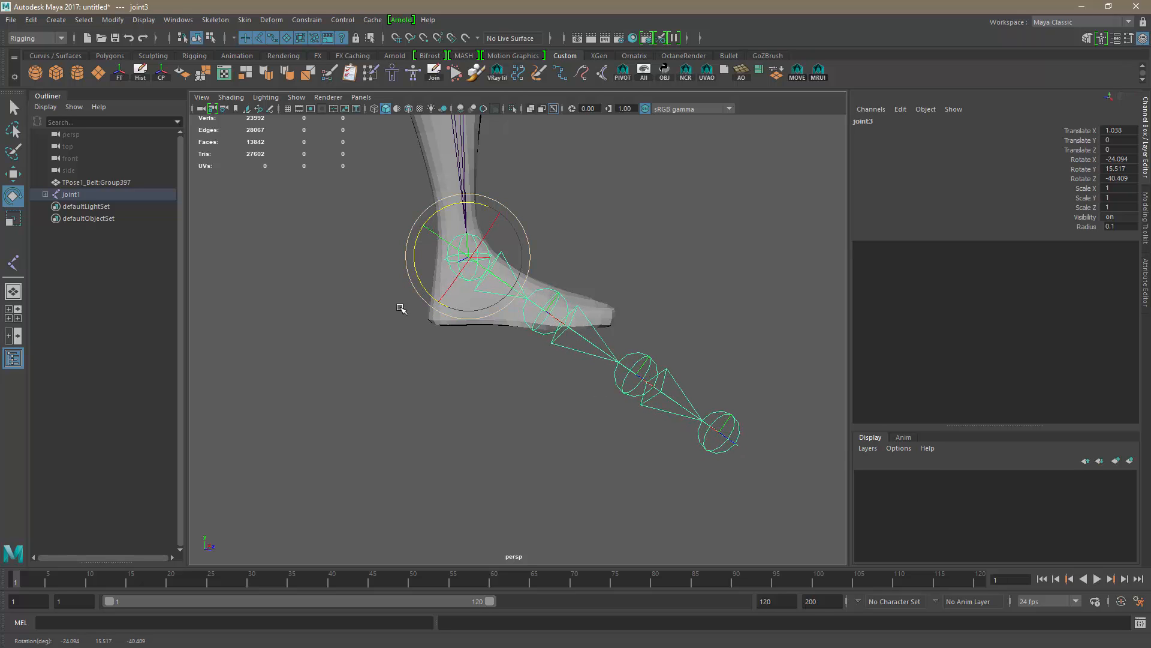
left_click(45, 194)
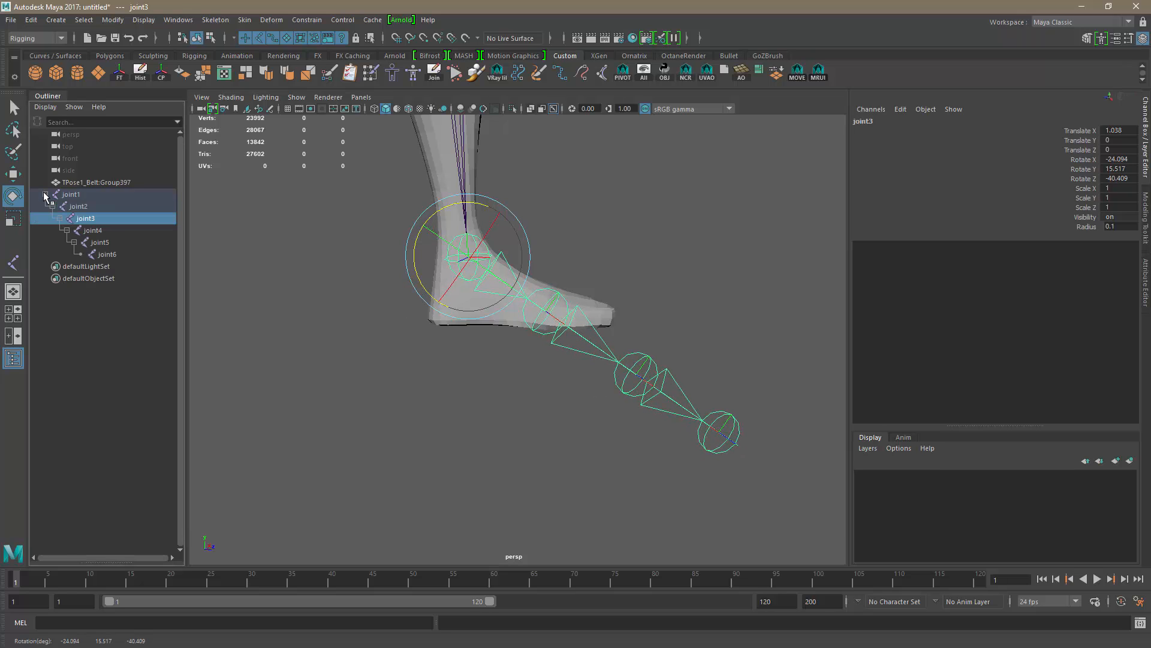
- Set the radius of joint3 through joint6, from the ankle to the chain's end, to 0.05
left_click(107, 254, "shift")
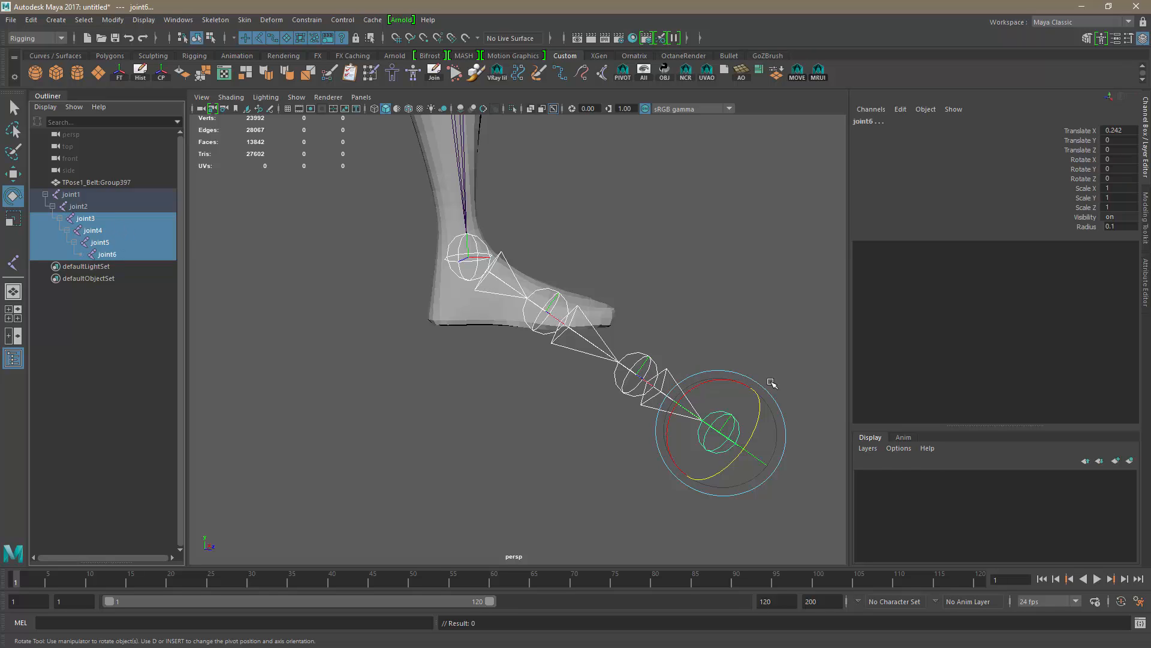
double_click(1115, 228)
key("Return")
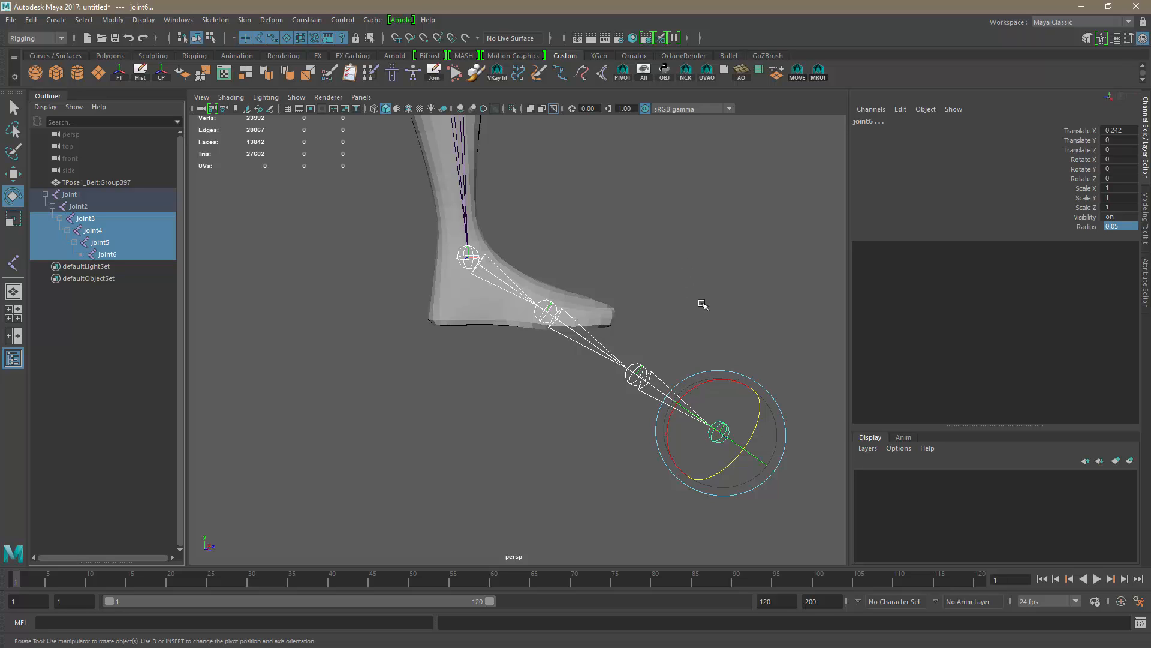
- Rotate the ball-of-foot joint to about 33 degrees about Z so the toe chain runs level along the foot
left_click_drag(702, 304, 368, 341, "alt")
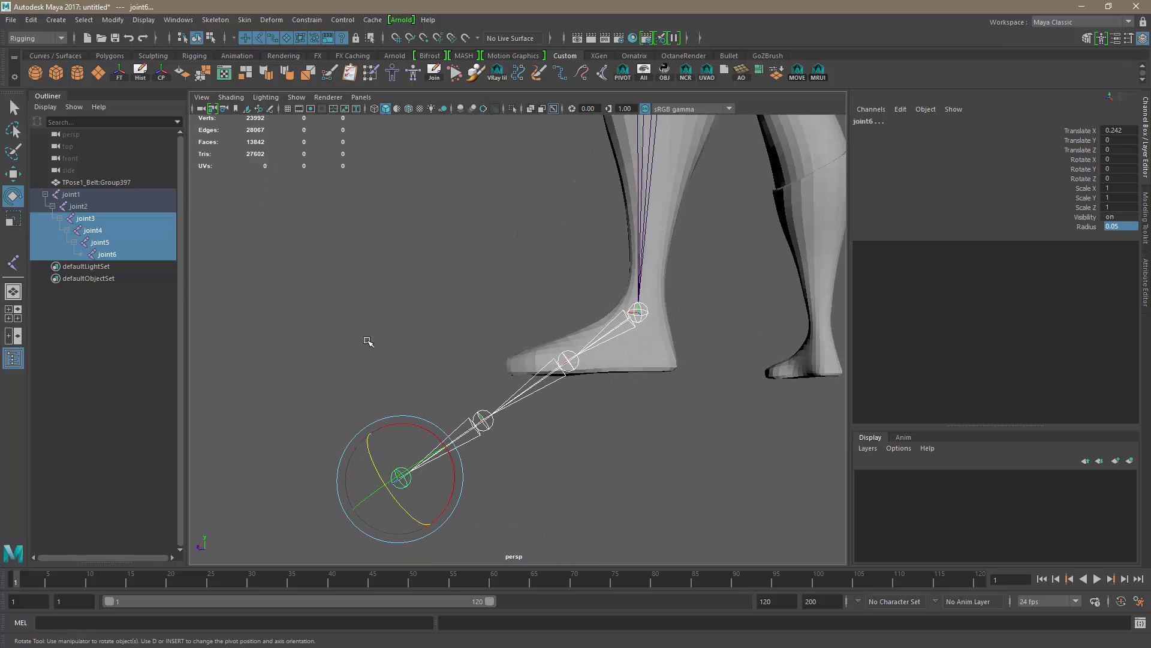
left_click(534, 376)
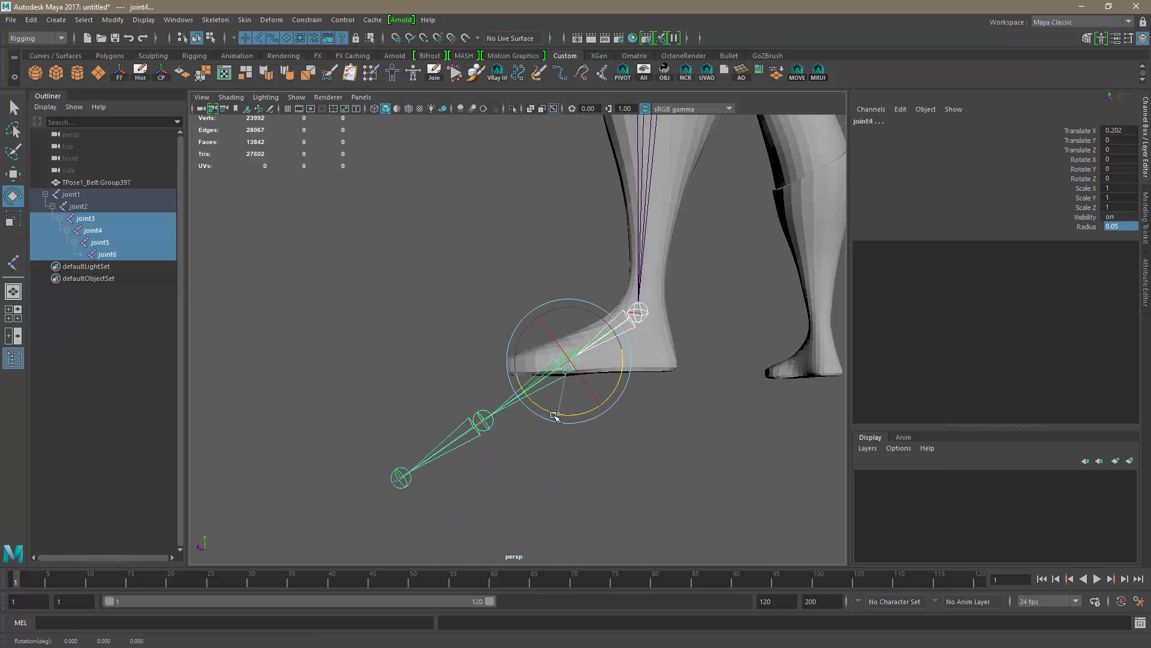
mouse_move(549, 410)
left_mouse_down()
mouse_move(572, 415)
mouse_move(544, 412)
left_mouse_up()
key("ctrl+z")
left_click(576, 457)
left_click(545, 388)
- Move the toe joint back along the foot to about 0.116 in Translate X, inside the tip of the toes
left_click_drag(502, 446, 475, 373, "alt")
left_click(475, 373)
key("w")
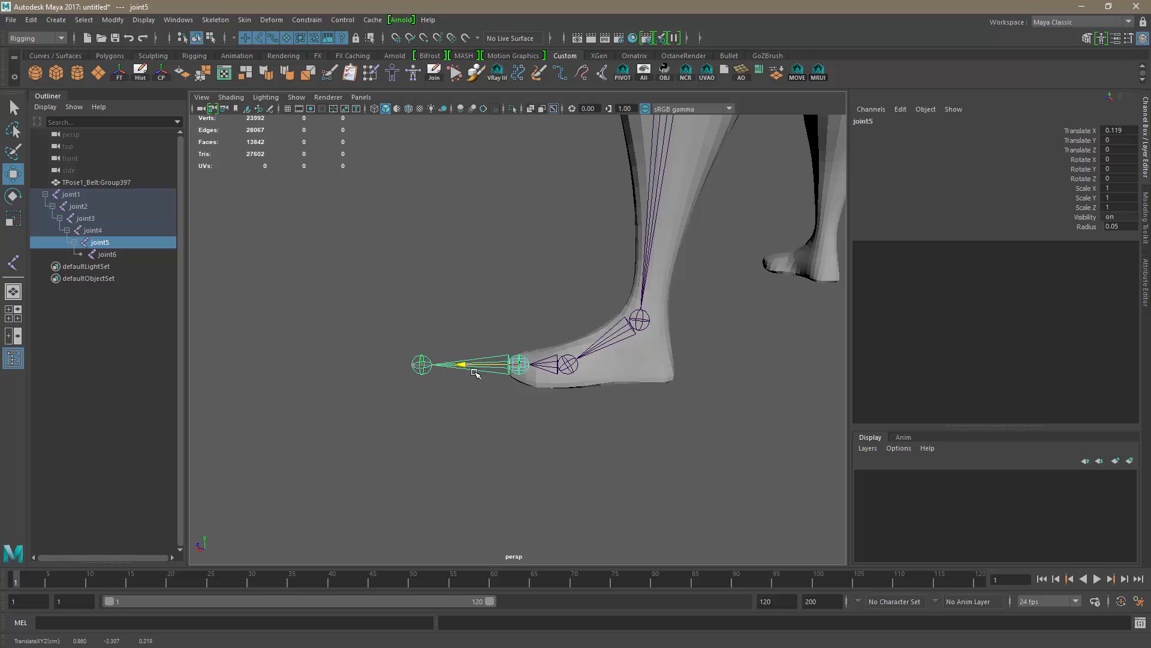
left_click_drag(478, 446, 755, 424, "alt")
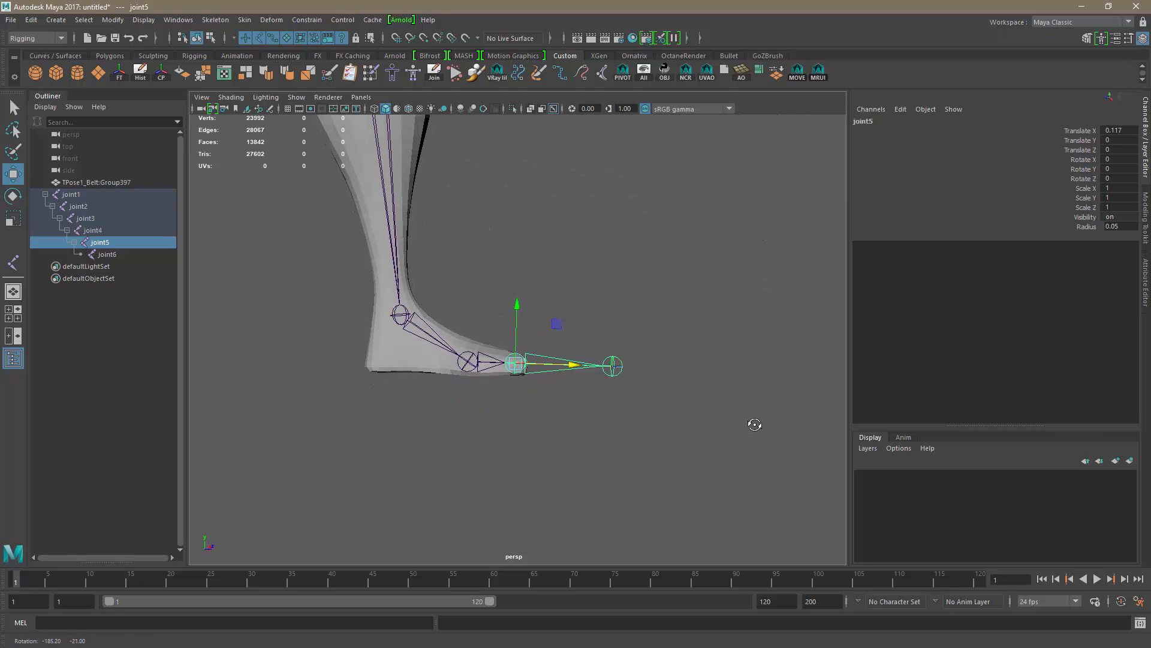
left_click_drag(577, 366, 575, 367)
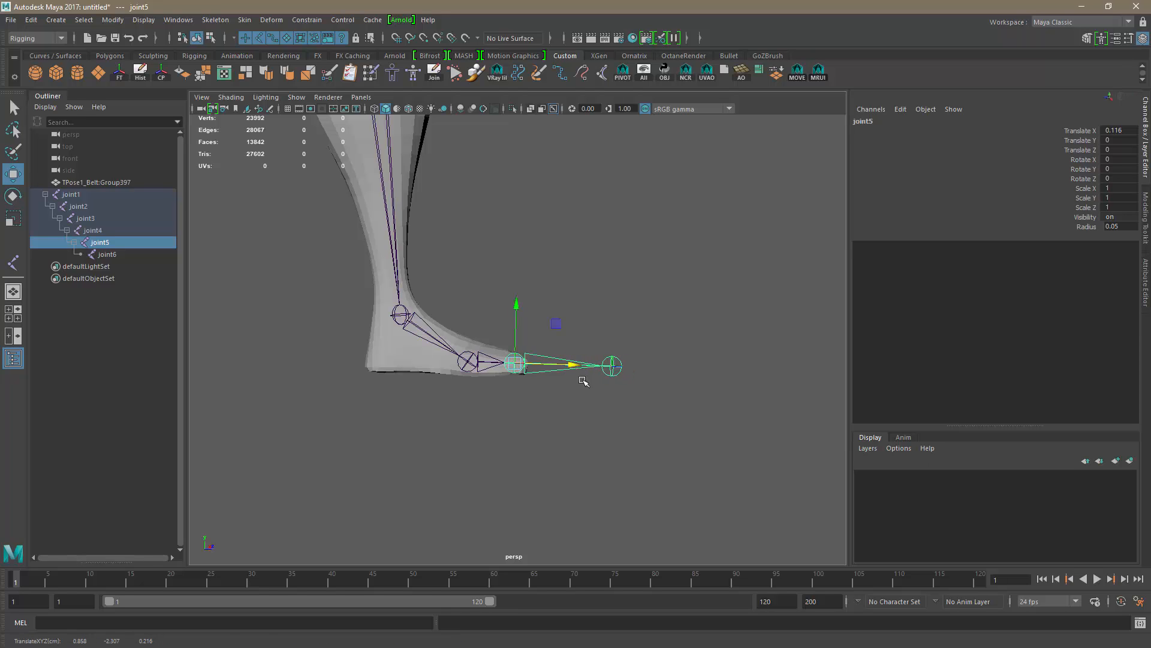
- Delete the end joint beyond the toes and the toe joint
left_click(595, 399)
left_click(613, 366)
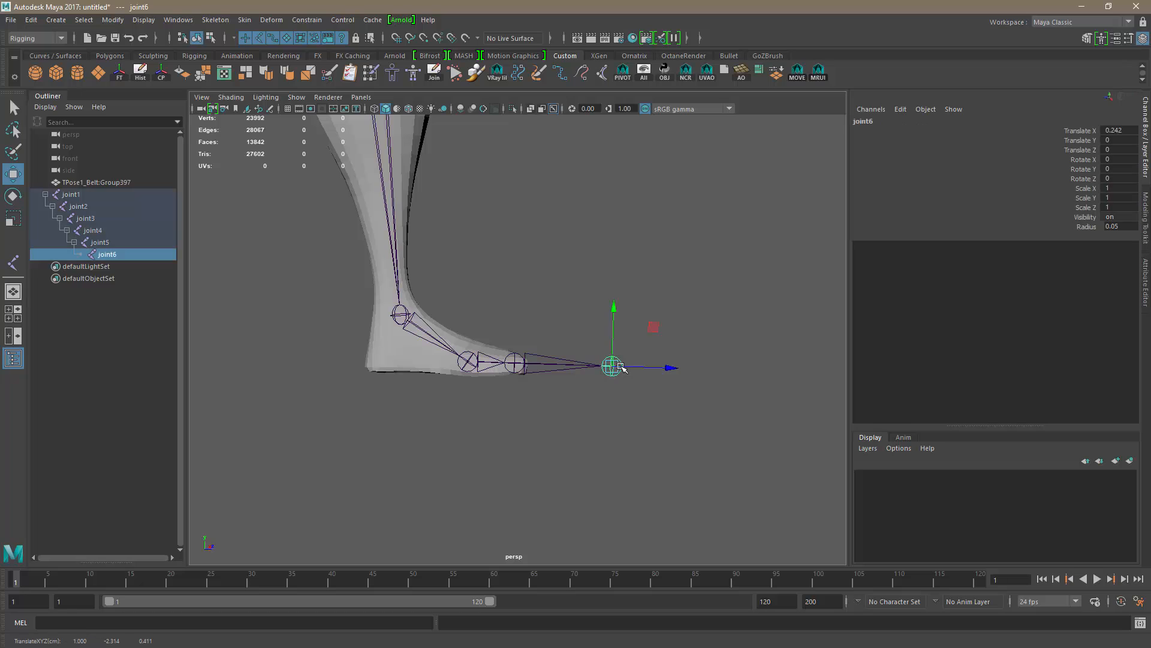
key("Delete")
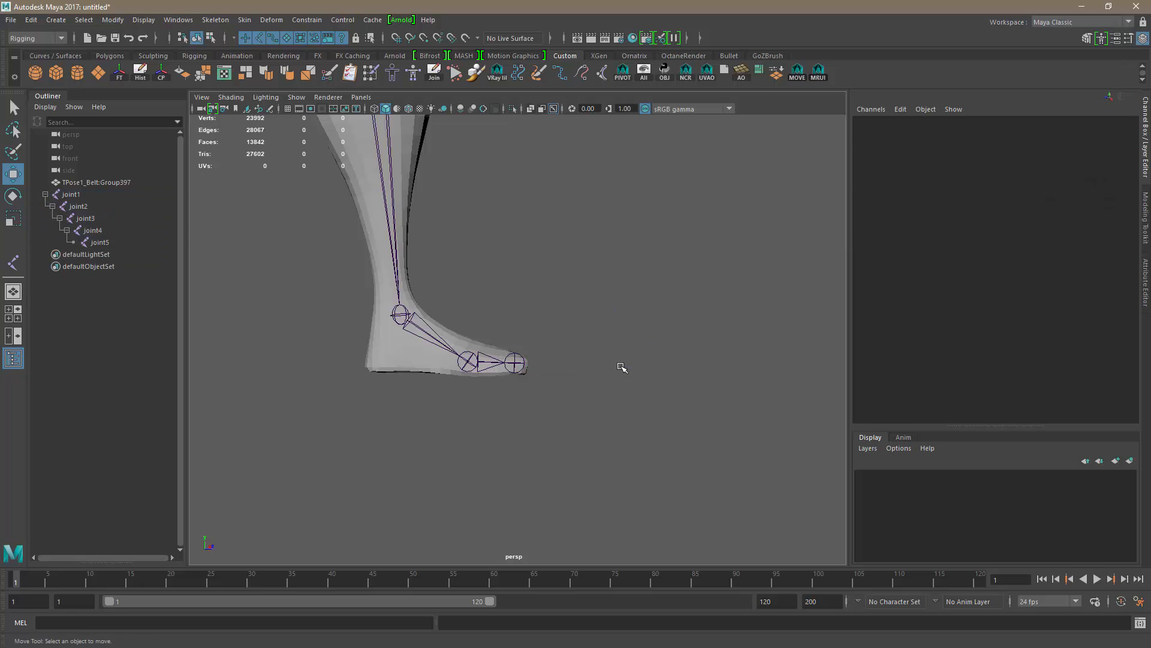
left_click(514, 363)
key("Delete")
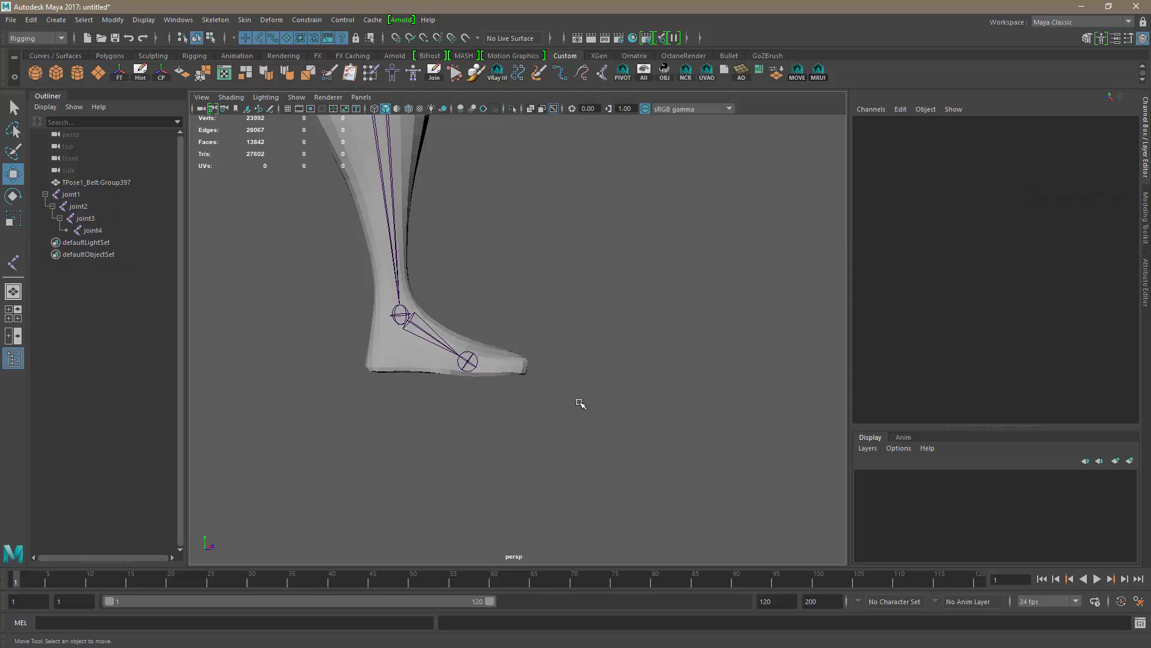
- Undo the deletions of the toe joint and the end joint
left_click_drag(612, 394, 476, 470, "alt")
key("ctrl+z")
left_click_drag(617, 424, 778, 347, "alt")
left_click(650, 398)
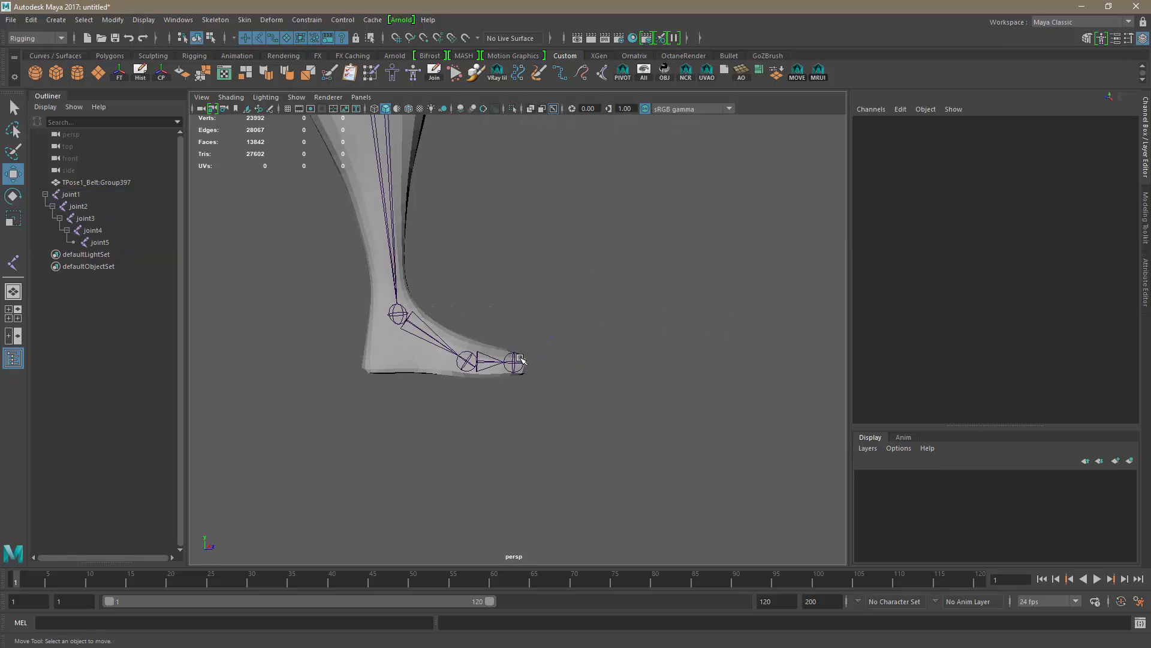
right_click_drag(504, 391, 632, 445, "alt")
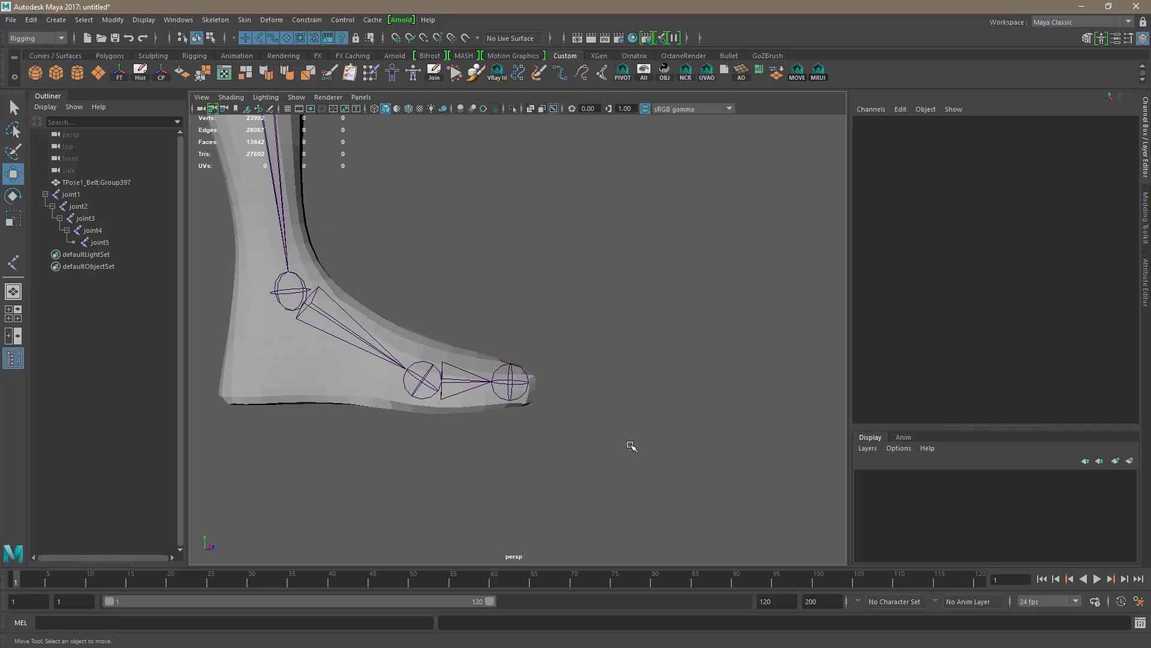
key("ctrl+z")
key("ctrl+z")
key("ctrl+z")
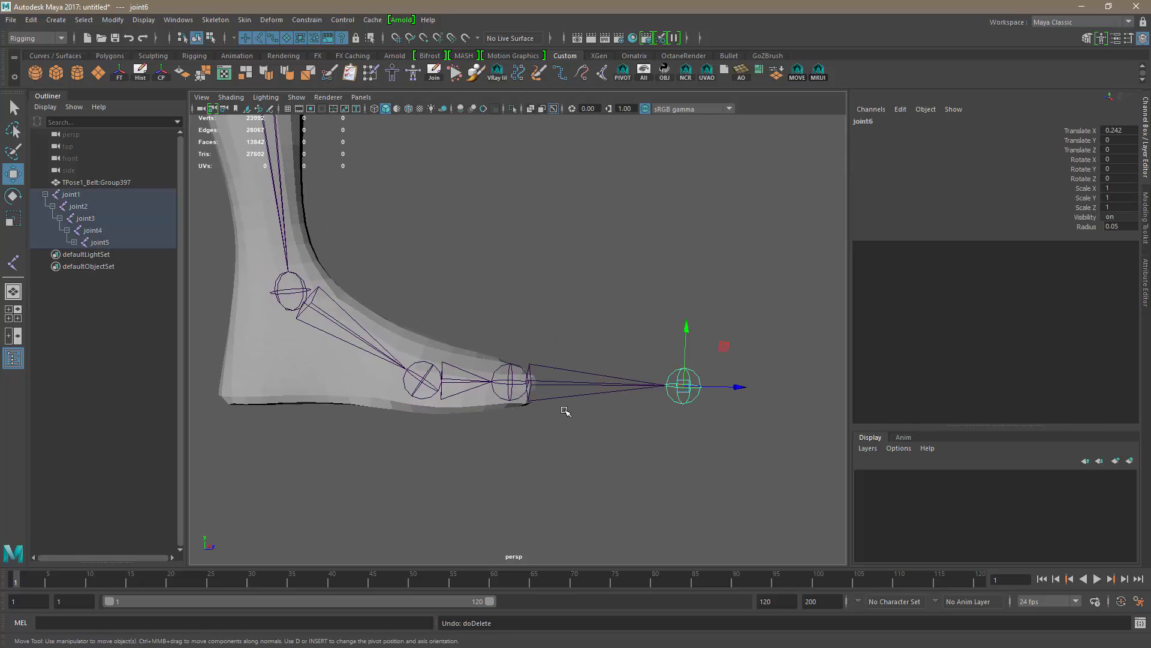
- Move the toe joint back to about 0.112 in Translate X and delete the extra end joint beyond the toes
left_click(515, 385)
left_click(515, 385)
left_click(419, 382)
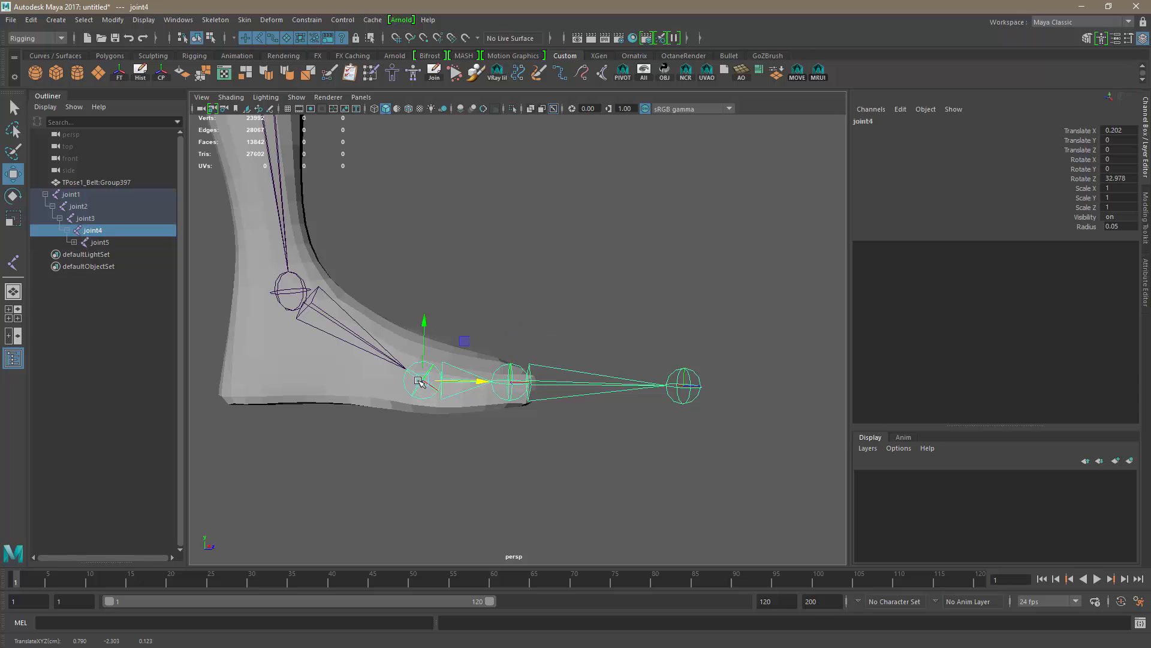
scroll(532, 445, "down", 2)
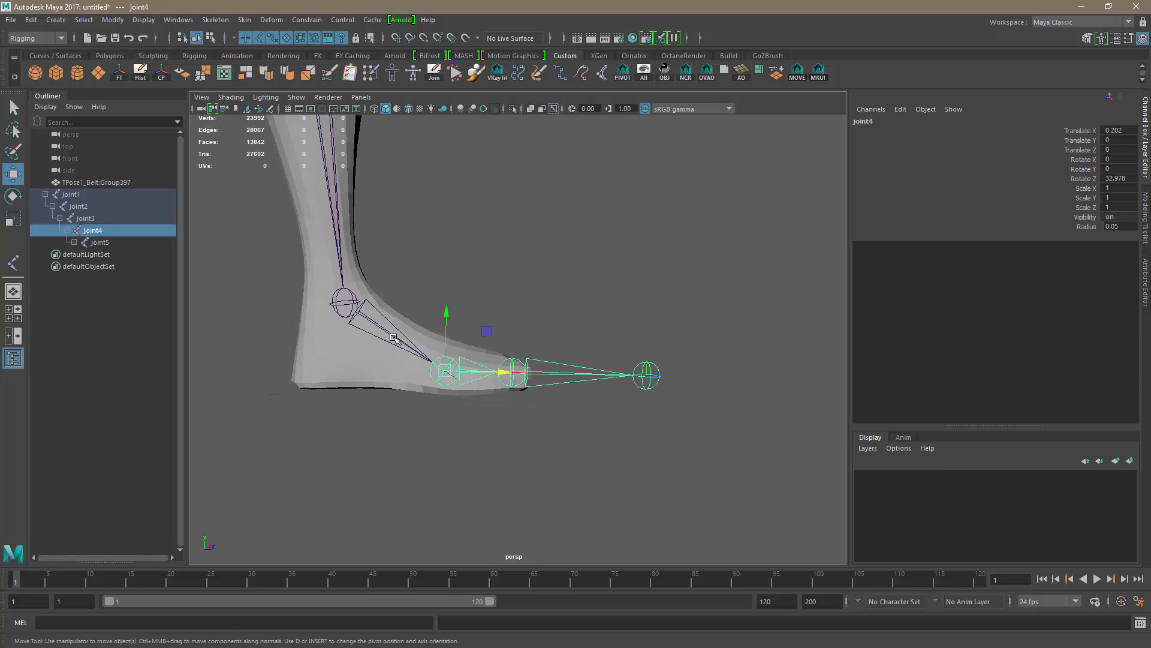
left_click_drag(443, 370, 489, 373, "alt")
left_click_drag(487, 431, 525, 417, "alt")
left_click(499, 372)
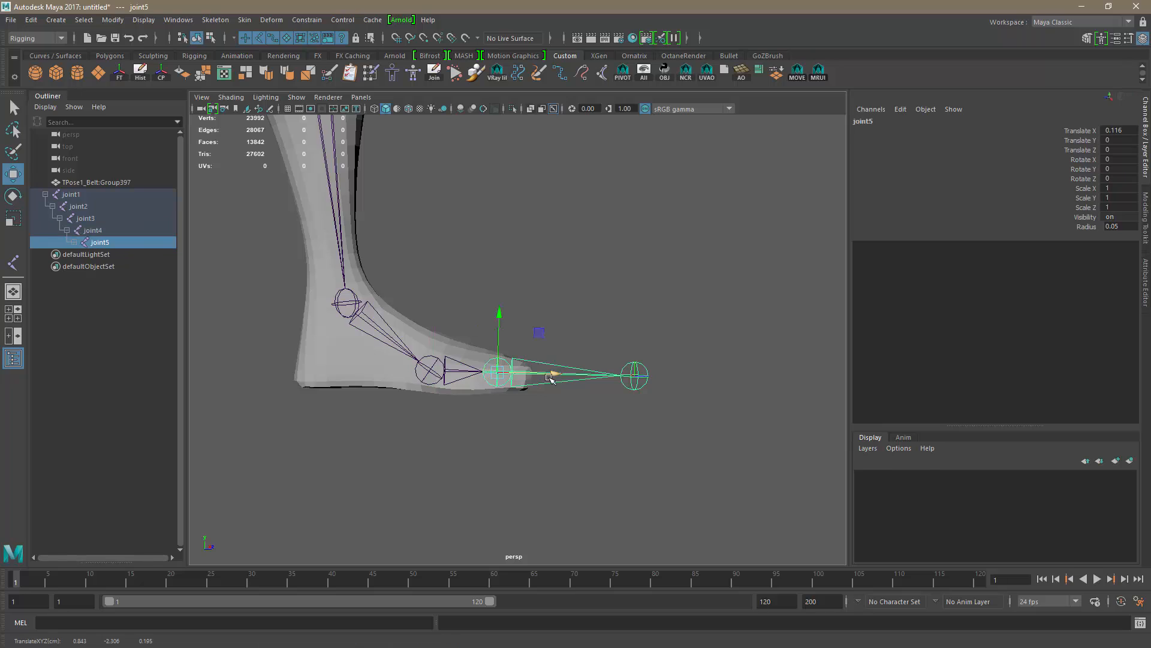
left_click_drag(553, 373, 550, 373)
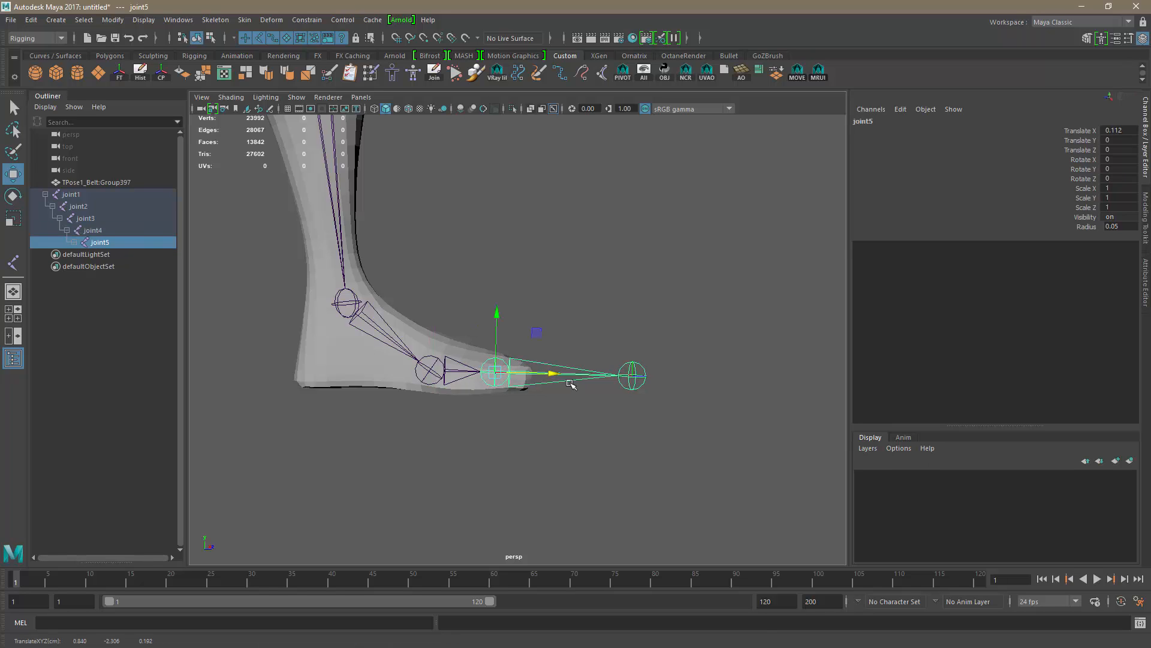
key("Return")
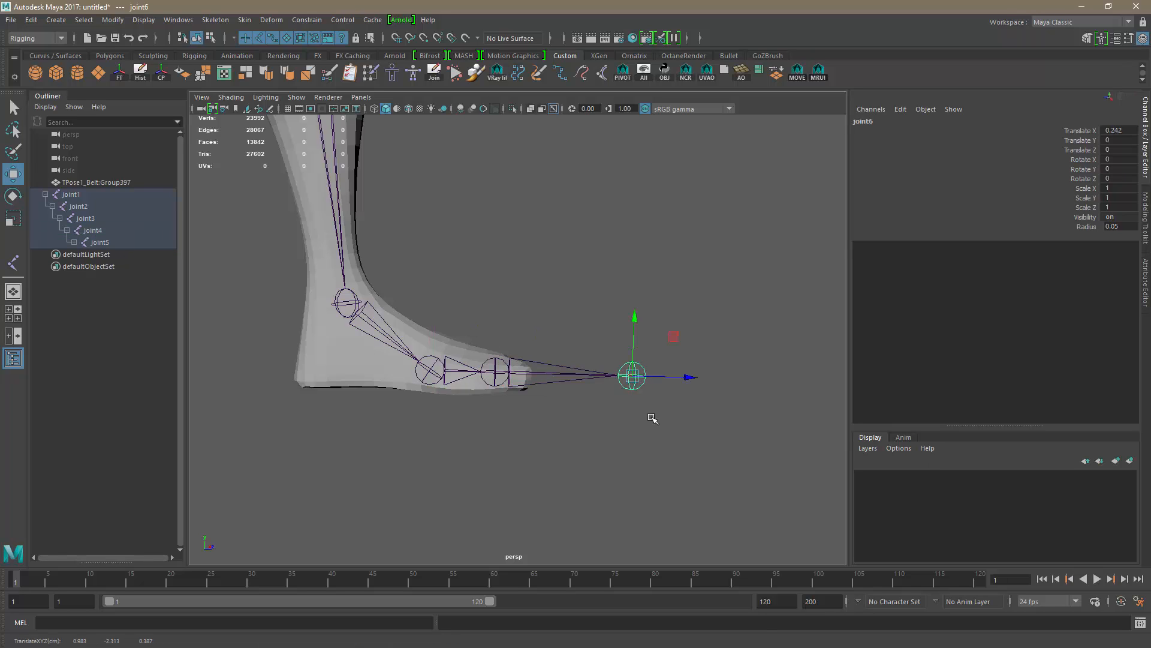
key("Delete")
- Test the knee joint's bend with a trial rotation about its Z axis, and undo it
left_click_drag(682, 424, 521, 396, "alt")
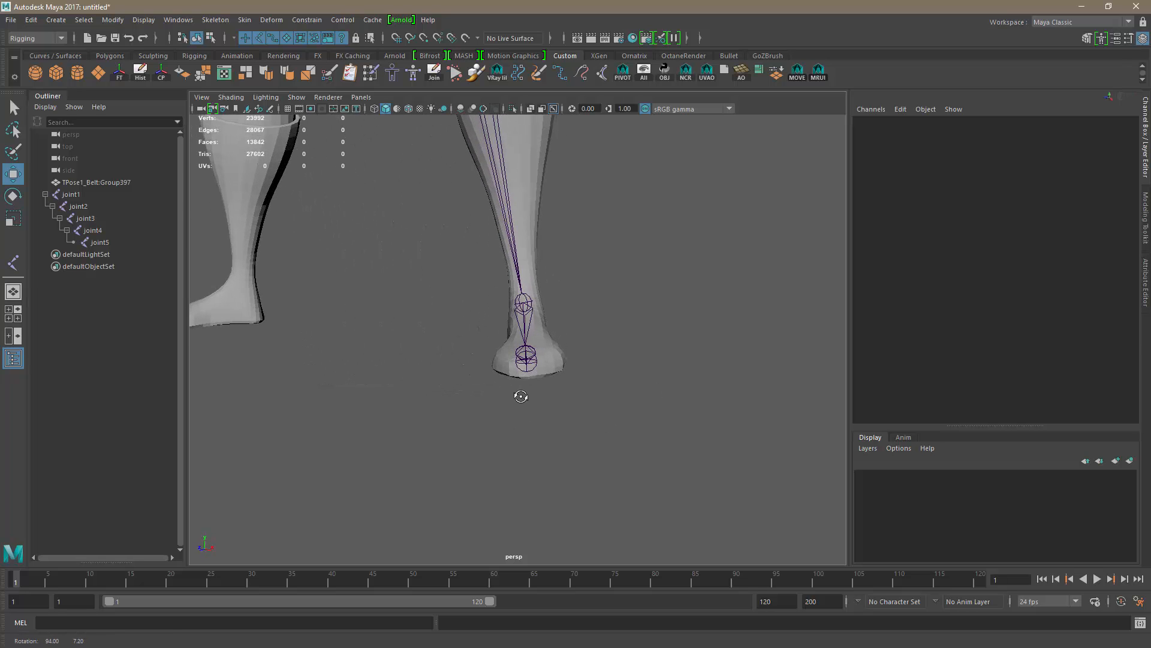
middle_click_drag(521, 396, 525, 441, "alt")
right_click_drag(525, 441, 507, 359, "alt")
right_click_drag(708, 369, 626, 336, "alt")
left_click(488, 159)
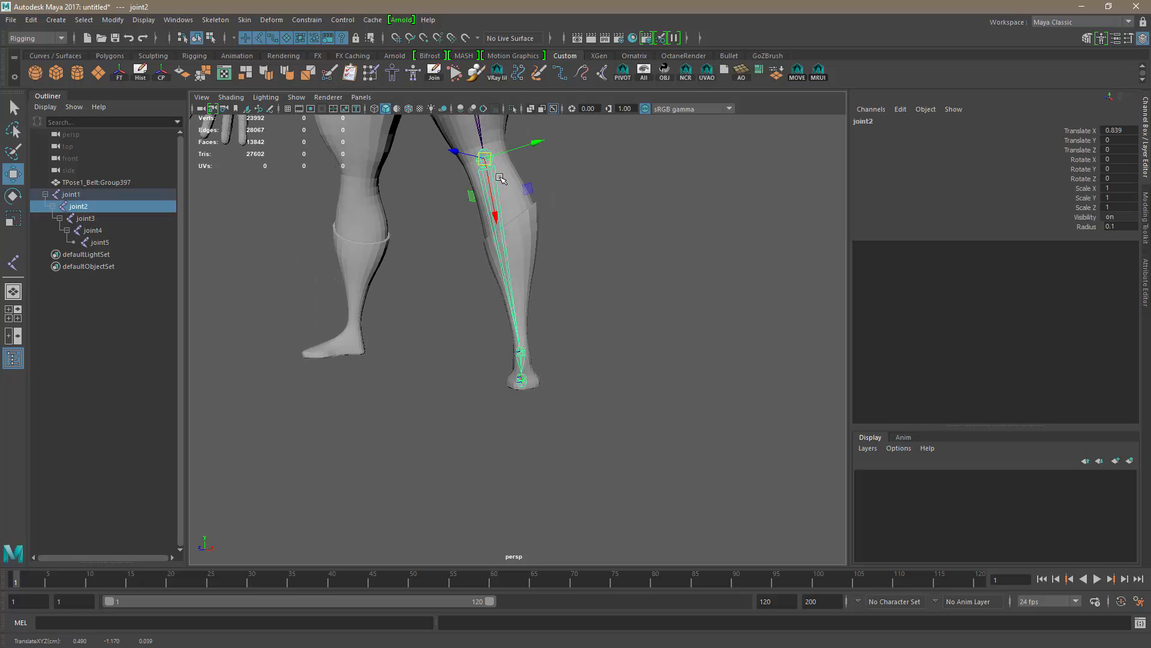
key("e")
mouse_move(520, 206)
left_mouse_down("alt")
mouse_move(592, 265)
mouse_move(591, 326)
mouse_move(511, 189)
left_mouse_up("alt")
mouse_move(577, 242)
left_mouse_down("alt")
mouse_move(596, 216)
mouse_move(611, 216)
mouse_move(568, 228)
left_mouse_up("alt")
left_click_drag(493, 228, 686, 489)
left_click(691, 491)
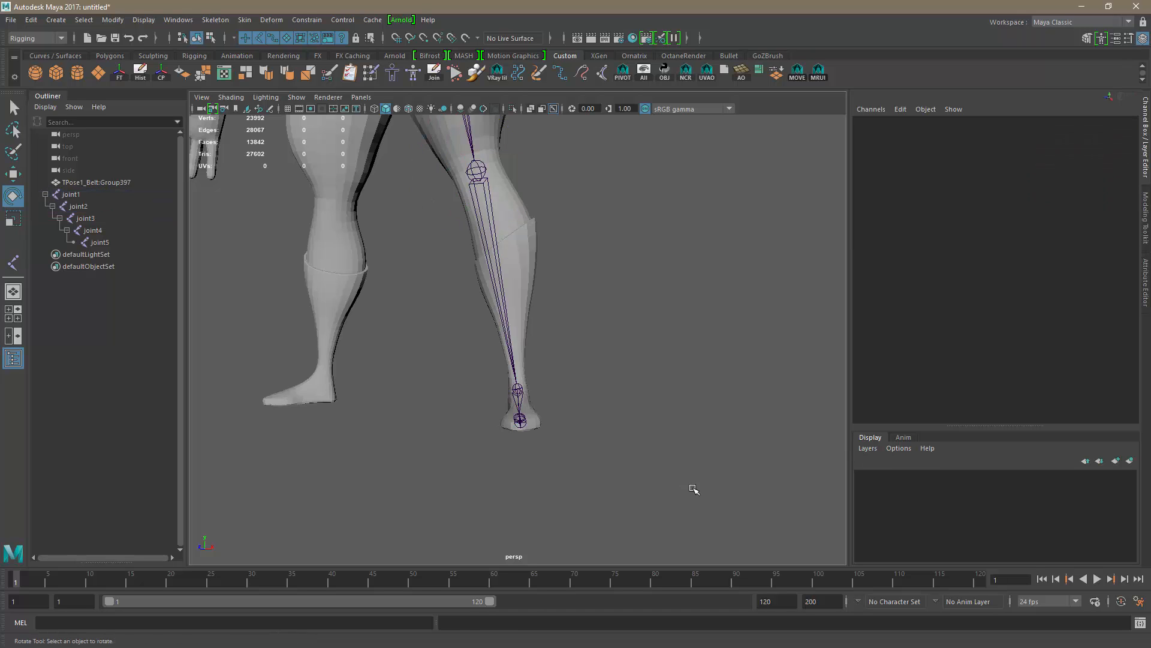
key("ctrl+z")
key("ctrl+z")
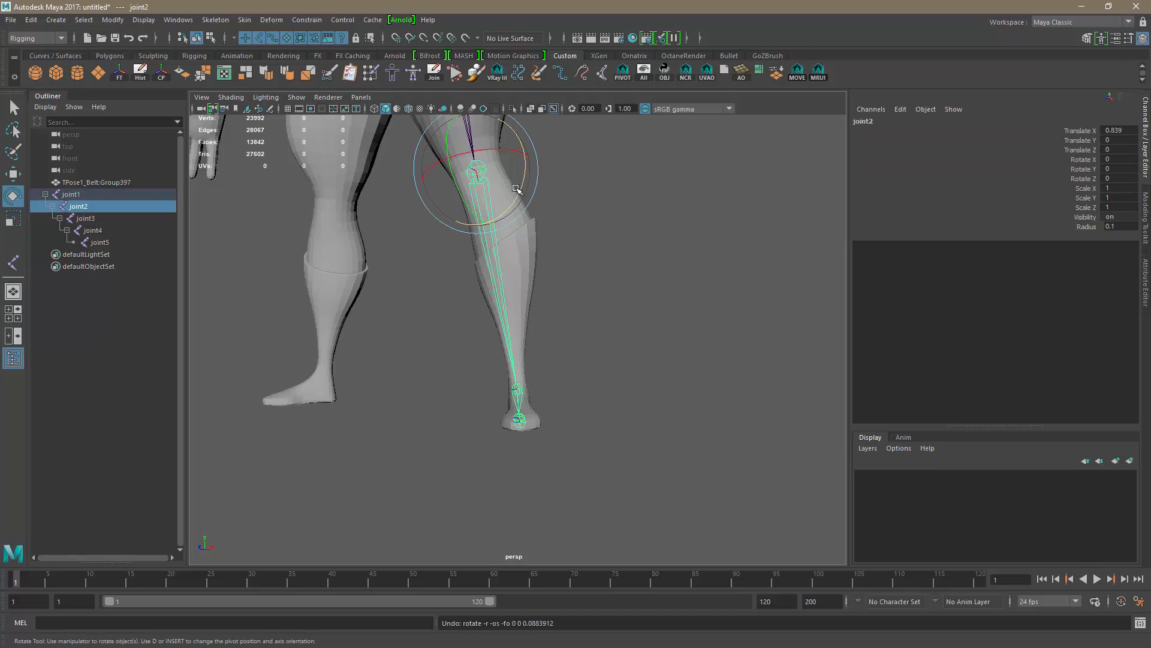
- Test the hip joint with trial rotations of the whole leg chain, and undo them
left_click(666, 380)
left_click_drag(665, 380, 606, 410, "alt")
scroll(605, 435, "up", 3)
middle_click_drag(606, 436, 598, 408, "alt")
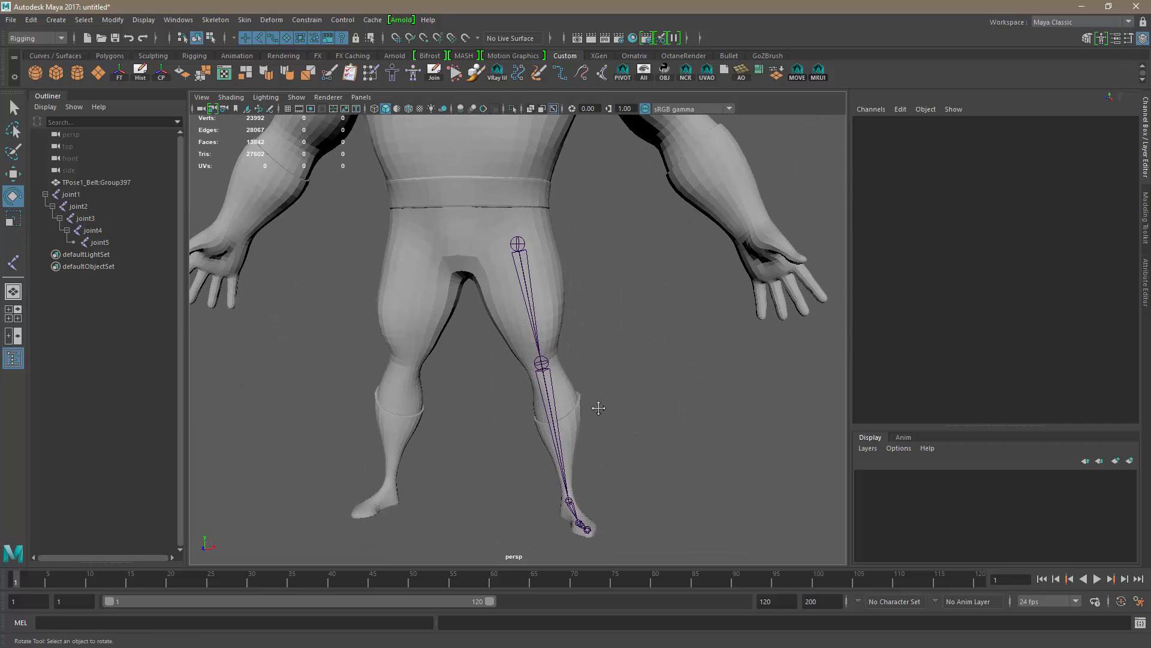
left_click(519, 245)
left_click_drag(610, 326, 533, 316, "alt")
key("ctrl+z")
key("ctrl+z")
key("ctrl+z")
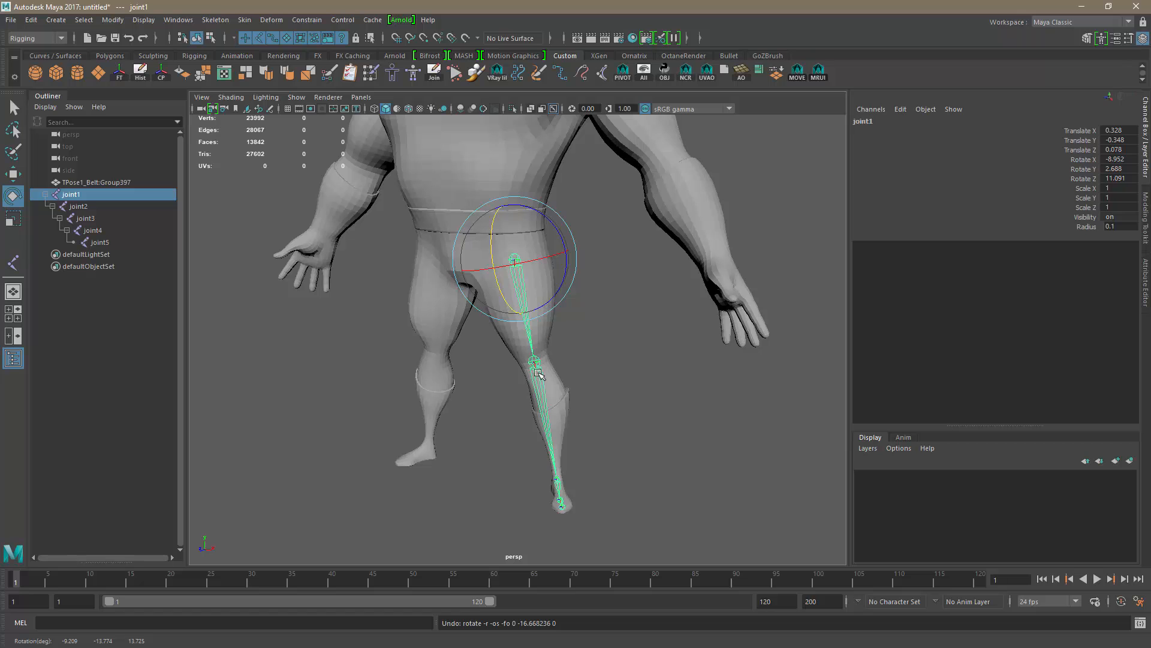
- Test-rotate the knee joint to about 15.3 degrees about its Y axis, and undo the rotation
left_click(536, 369)
left_click_drag(567, 409, 559, 433, "alt")
left_click_drag(538, 351, 547, 398)
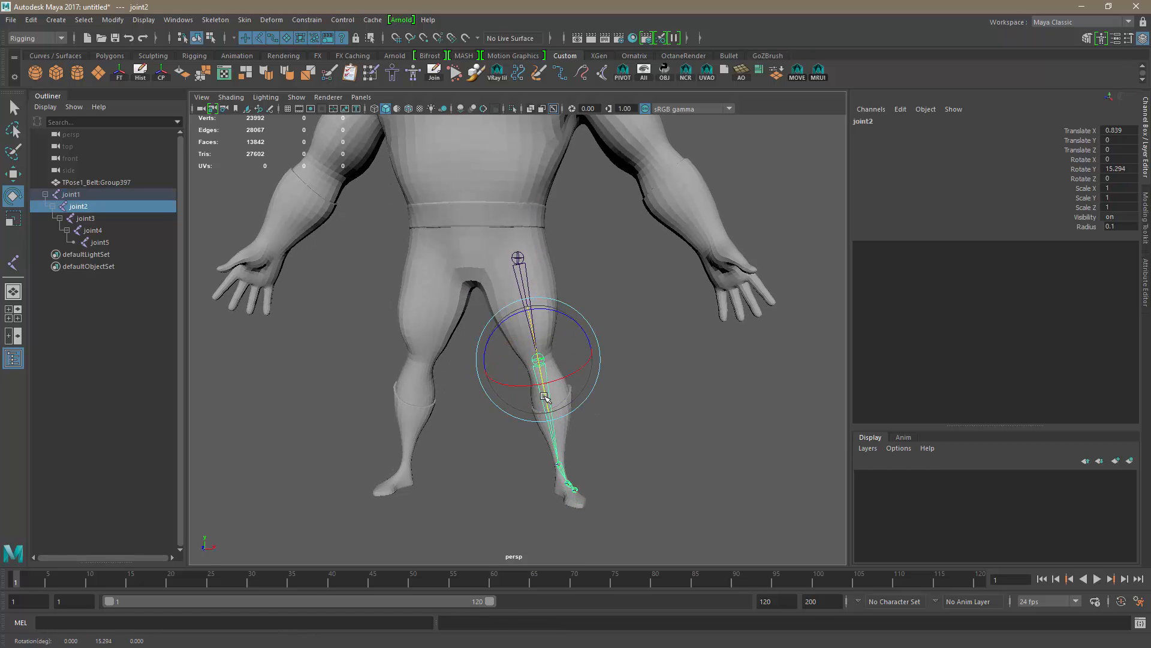
key("ctrl+z")
- Test-rotate the ankle joint to check the foot's movement, and undo the rotation
middle_click_drag(566, 382, 534, 288, "alt")
right_click_drag(534, 288, 580, 476, "alt")
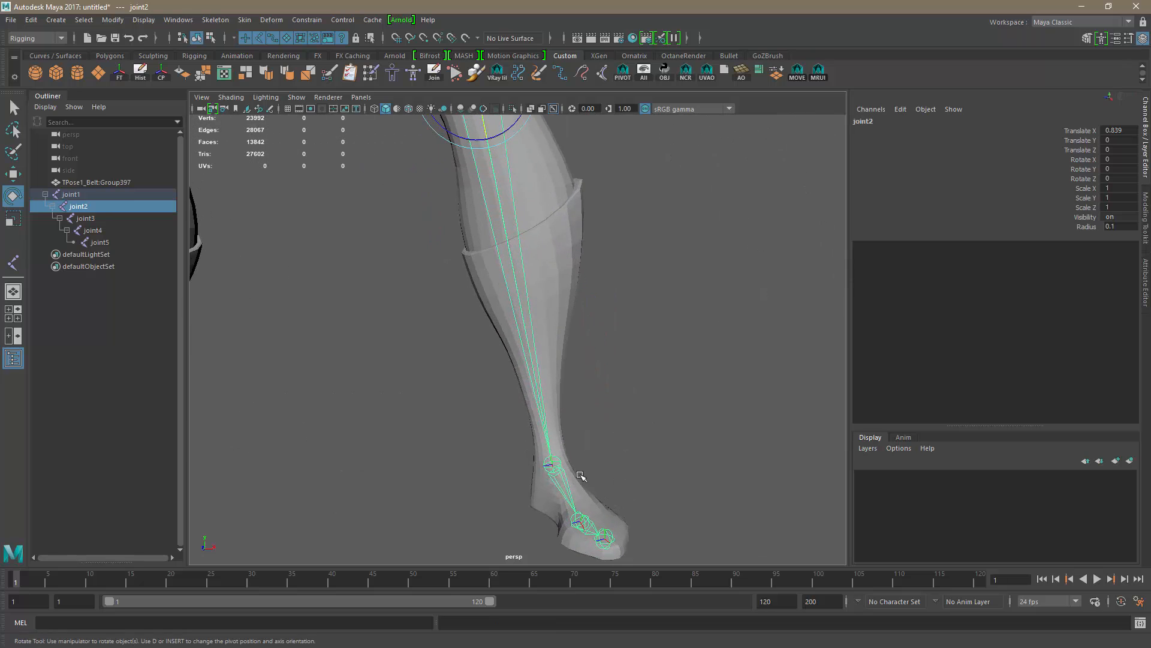
left_click(553, 466)
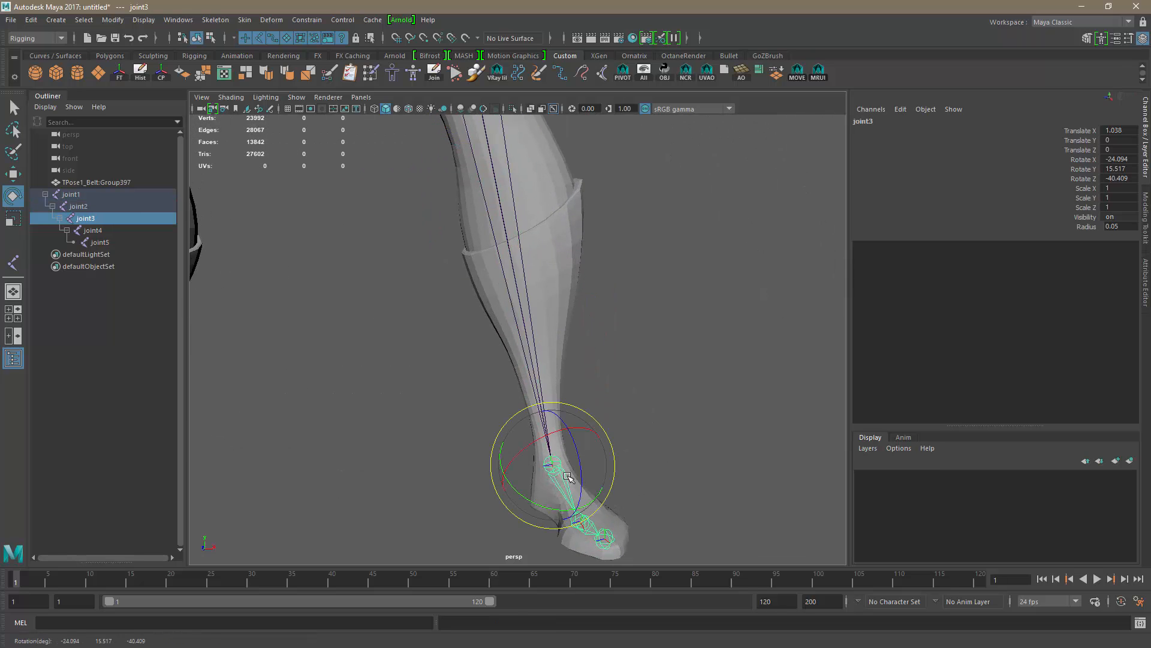
left_click_drag(690, 488, 644, 497, "alt")
right_click_drag(644, 497, 668, 517, "alt")
middle_click_drag(667, 516, 665, 391, "alt")
left_click_drag(665, 390, 606, 431, "alt")
left_click_drag(501, 391, 506, 408)
key("ctrl+z")
- Examine the leg chain's placement from hip to toes inside the left leg, and its position relative to the torso
left_click(689, 477)
right_click_drag(693, 478, 695, 449, "alt")
mouse_move(695, 450)
left_mouse_down("alt")
mouse_move(655, 450)
mouse_move(683, 449)
left_mouse_up("alt")
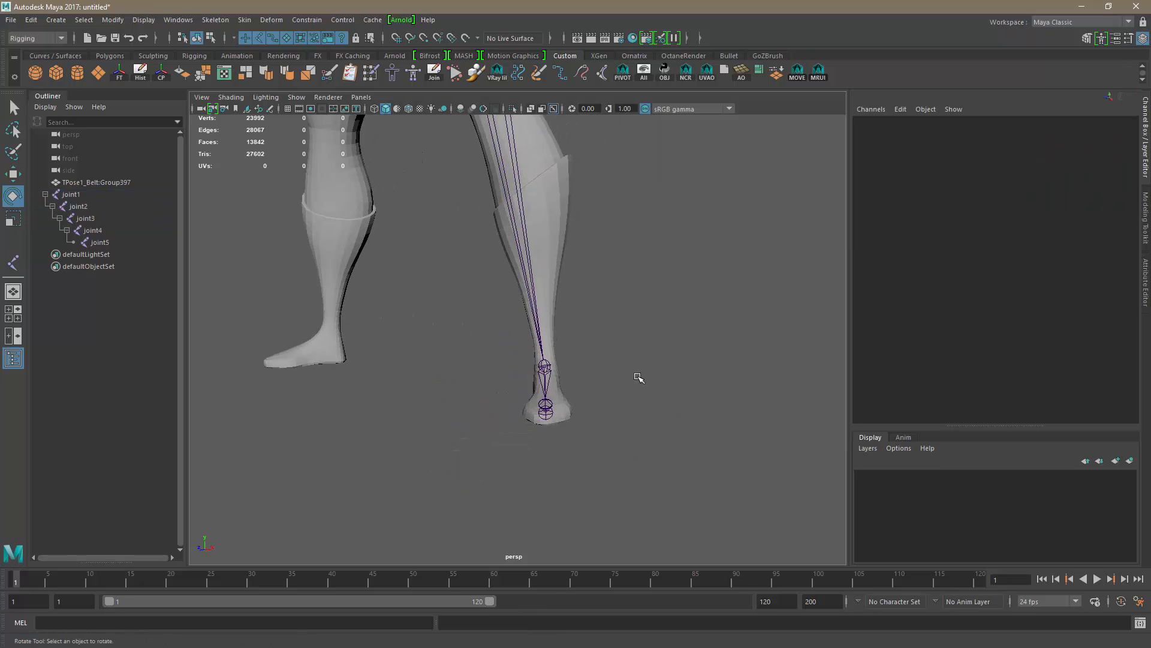
middle_click_drag(636, 295, 640, 429, "alt")
right_click_drag(640, 429, 551, 415, "alt")
left_click_drag(582, 372, 611, 374, "alt")
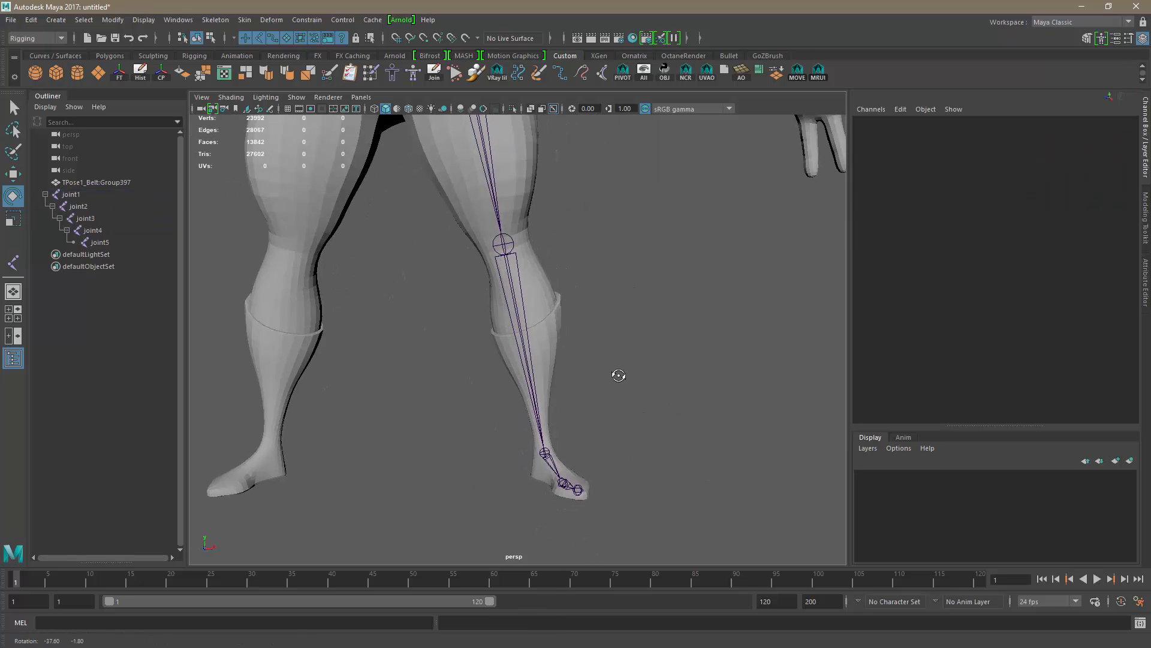
middle_click_drag(683, 265, 691, 401, "alt")
right_click_drag(692, 401, 612, 367, "alt")
left_click_drag(612, 363, 615, 363, "alt")
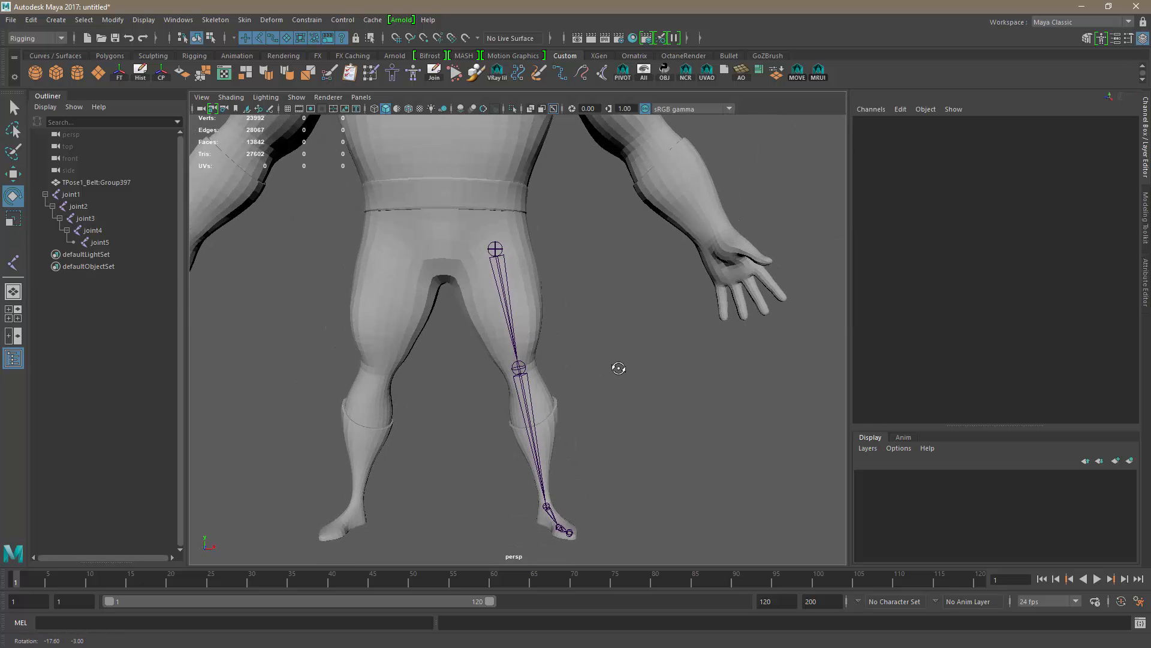
right_click_drag(572, 261, 586, 299, "alt")
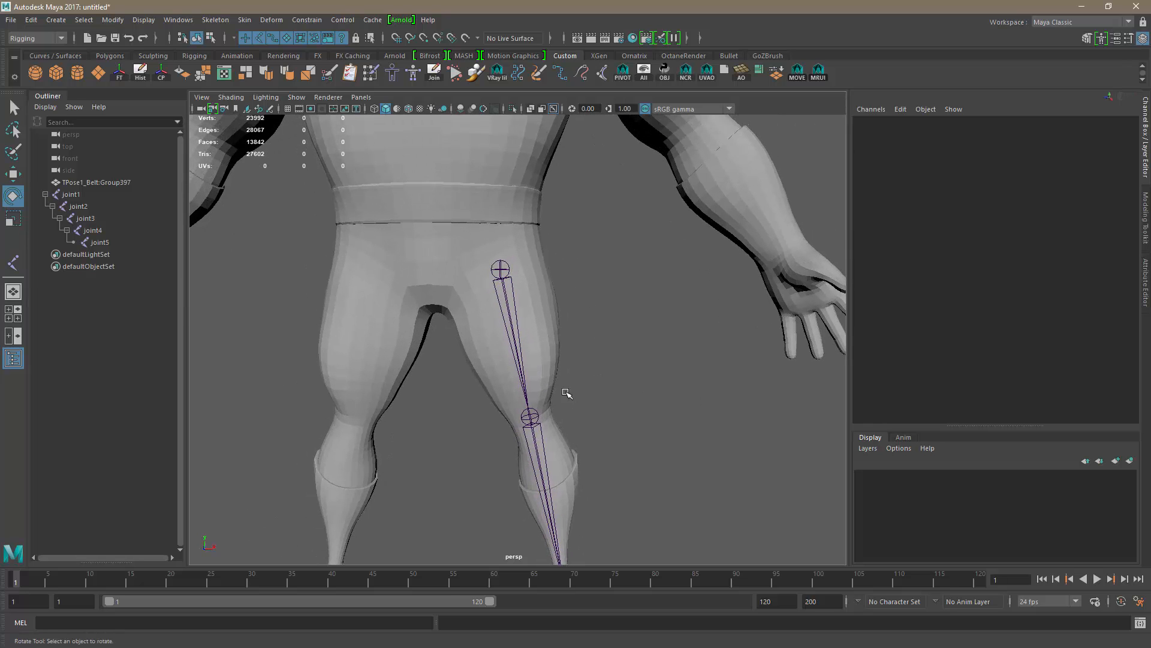
middle_click_drag(623, 493, 515, 247, "alt")
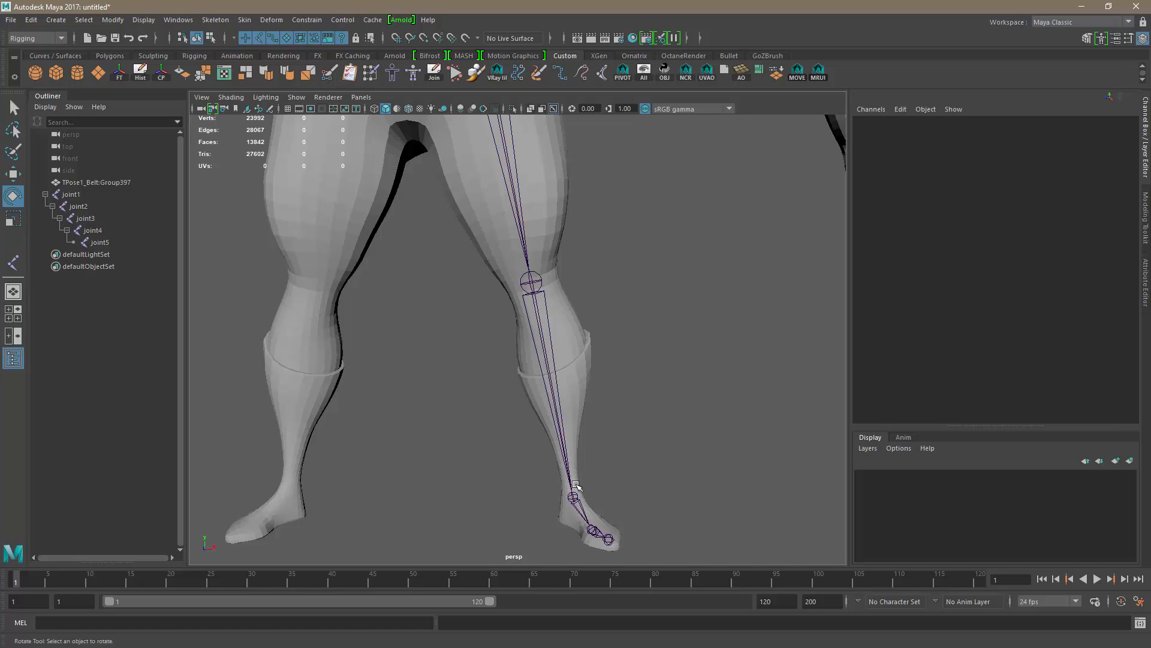
right_click_drag(670, 490, 617, 265, "alt")
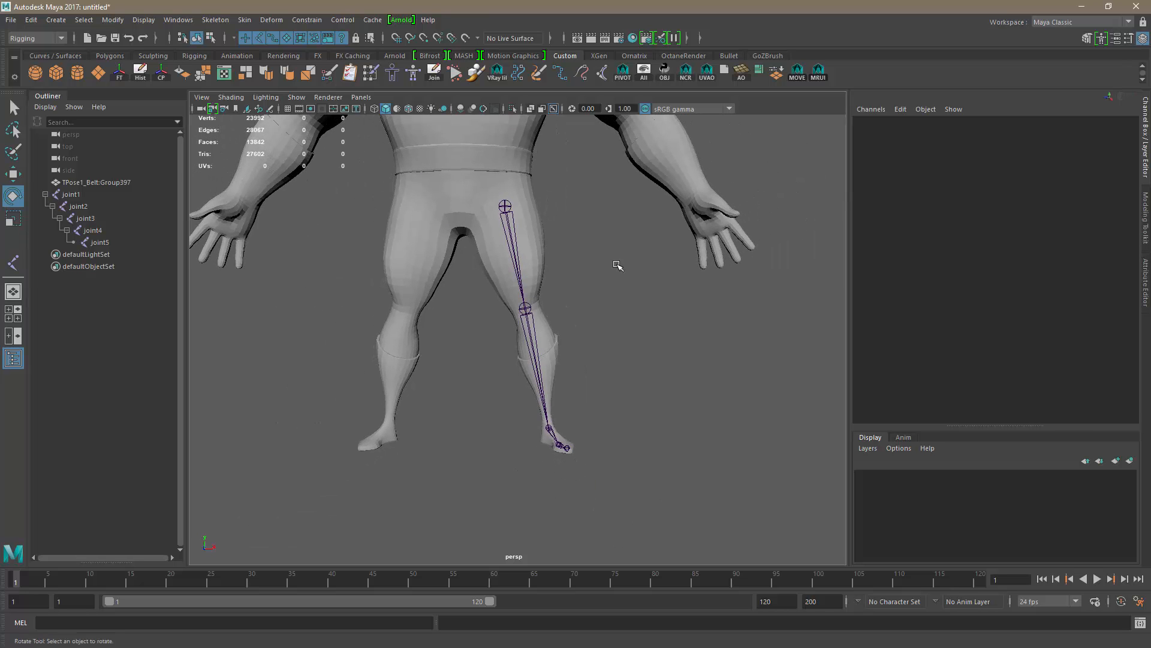
middle_click_drag(617, 265, 612, 406, "alt")
mouse_move(566, 319)
left_mouse_down("alt")
mouse_move(566, 370)
mouse_move(576, 338)
left_mouse_up("alt")
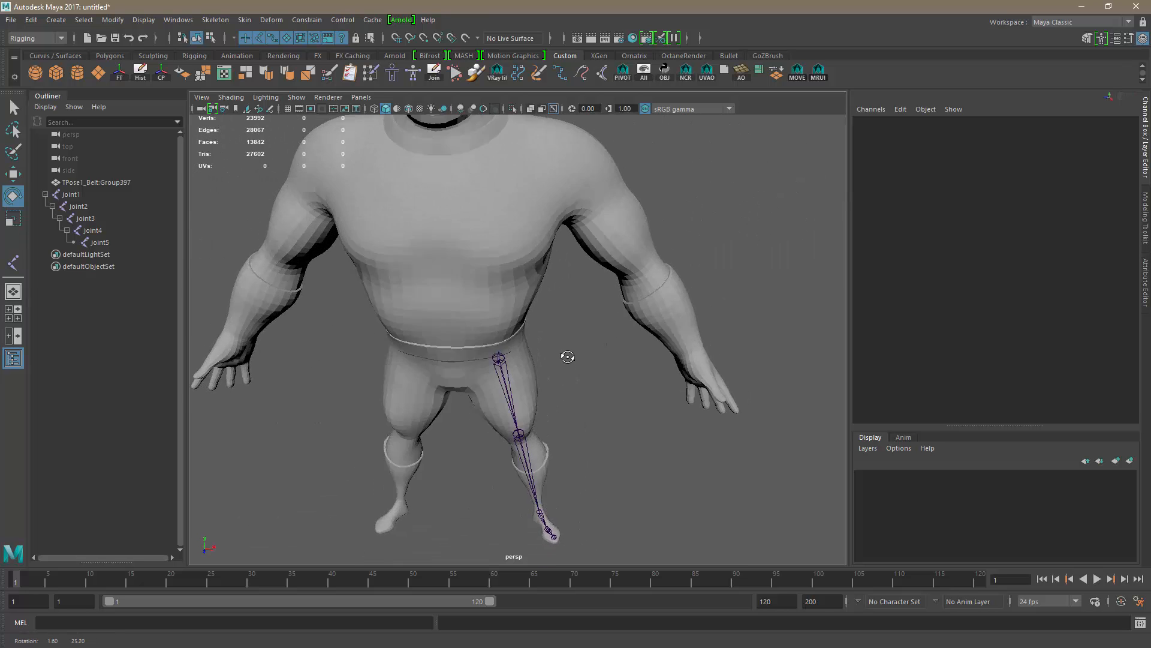
left_click_drag(545, 257, 553, 277, "alt")
middle_click_drag(594, 303, 640, 404, "alt")
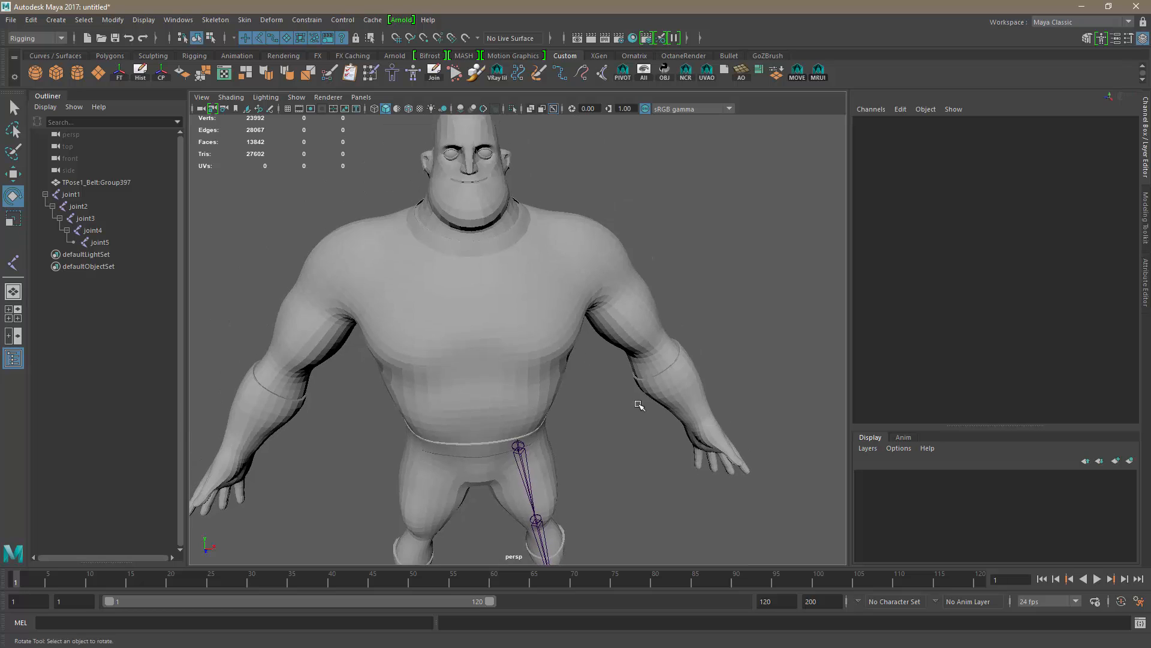
- Switch the viewport to the orthographic top view and frame the torso and left arm
right_click_drag(640, 403, 573, 382, "alt")
left_click_drag(573, 383, 591, 284, "alt")
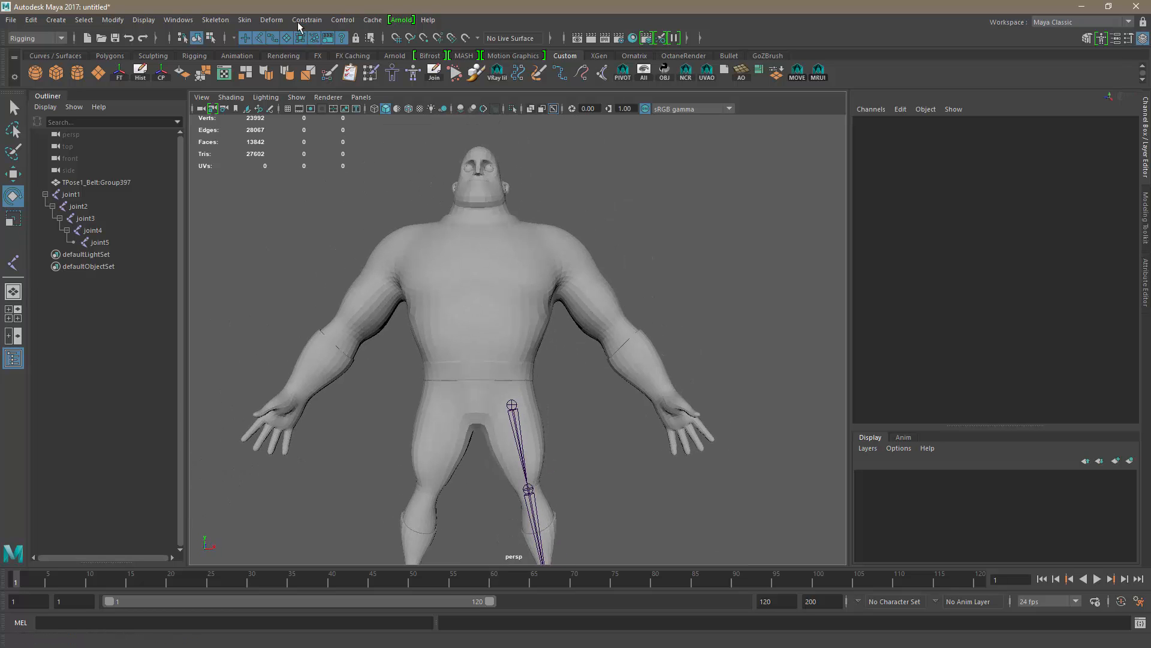
left_click(361, 97)
mouse_move(407, 135)
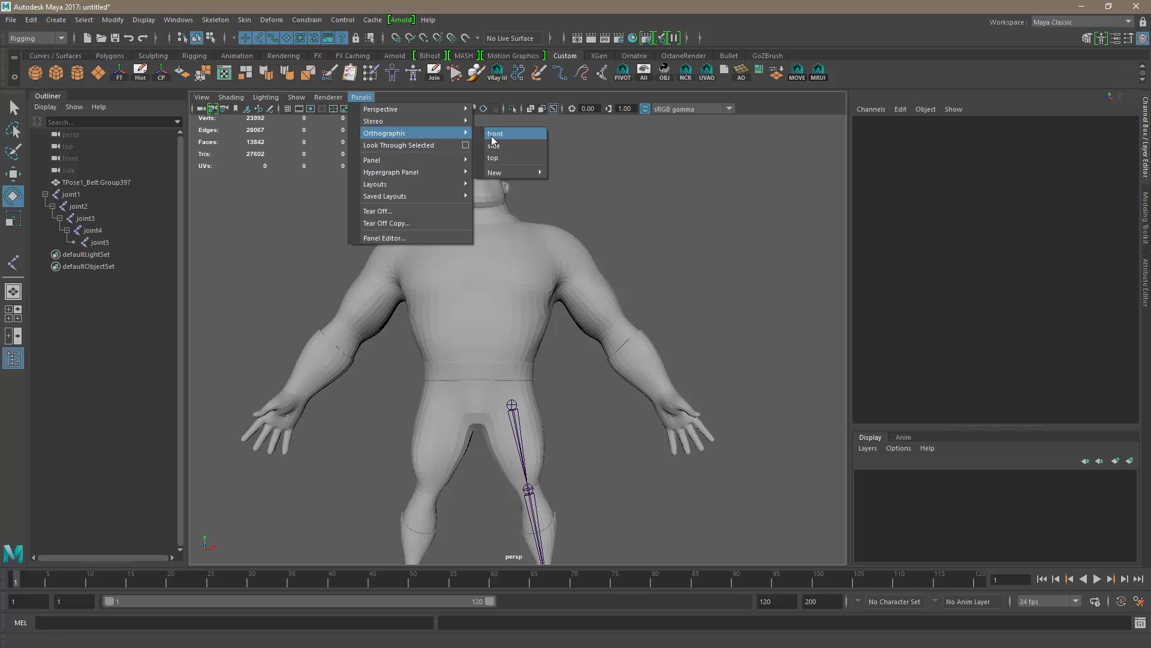
left_click(503, 161)
right_click_drag(629, 405, 803, 447, "alt")
right_click_drag(681, 434, 822, 462, "alt")
middle_click_drag(636, 418, 506, 435, "alt")
right_click_drag(498, 456, 512, 458, "alt")
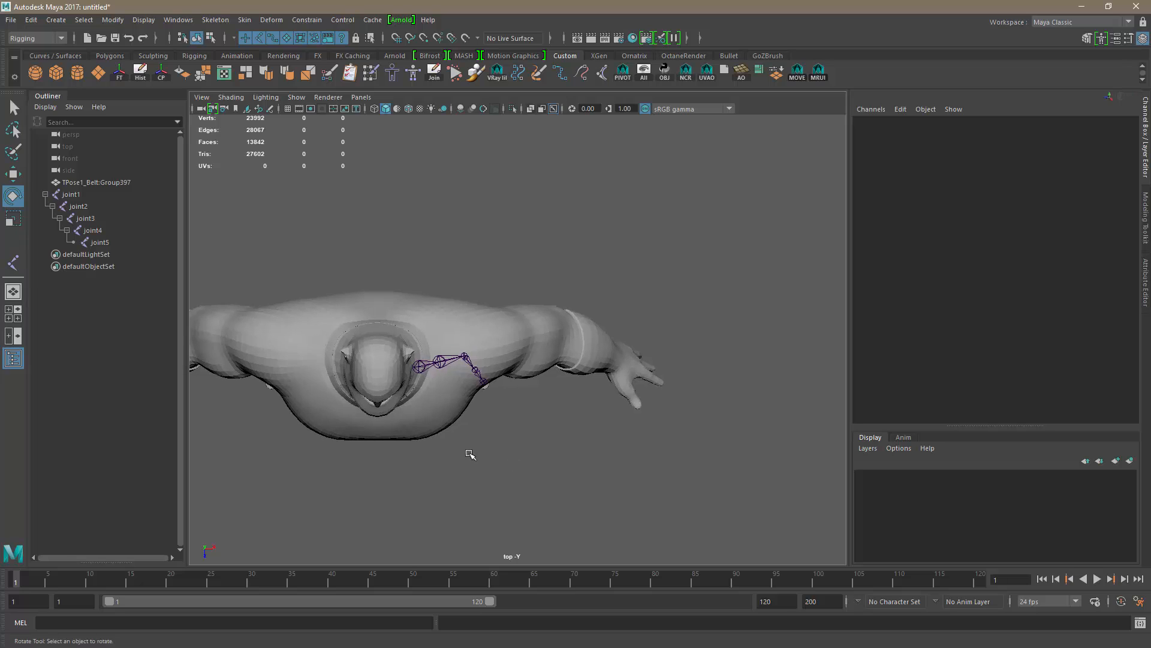
- Draw a straight three-joint arm chain alongside the left arm, with bones about 0.67 and 0.64 long, and finish the chain
left_click(13, 264)
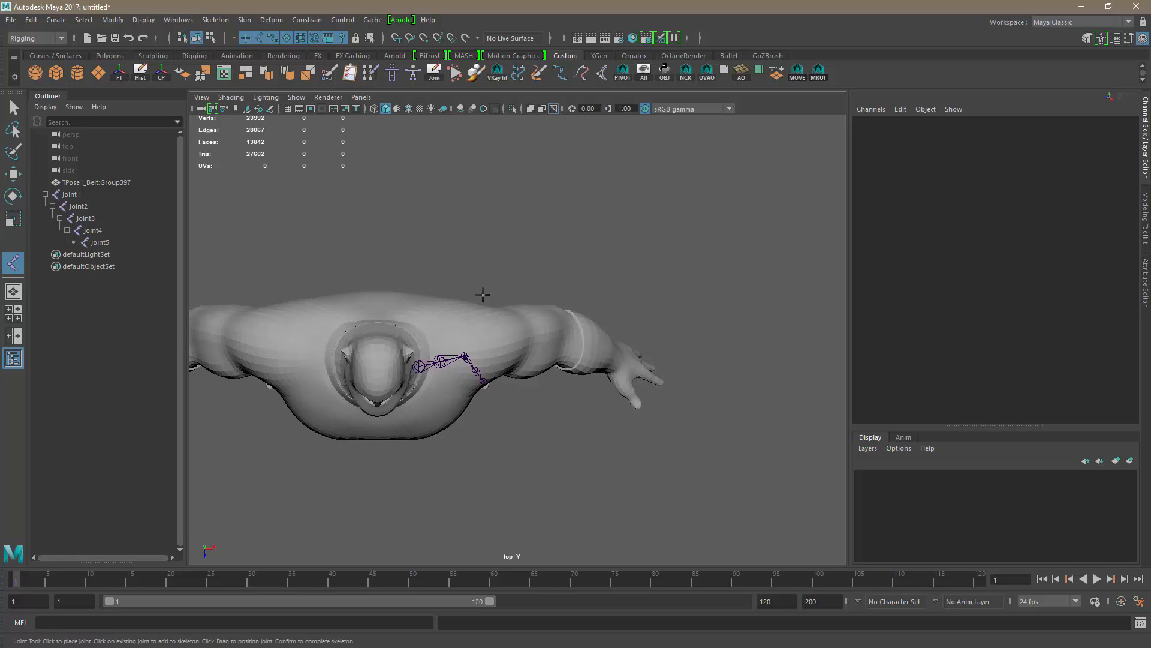
left_click(468, 278)
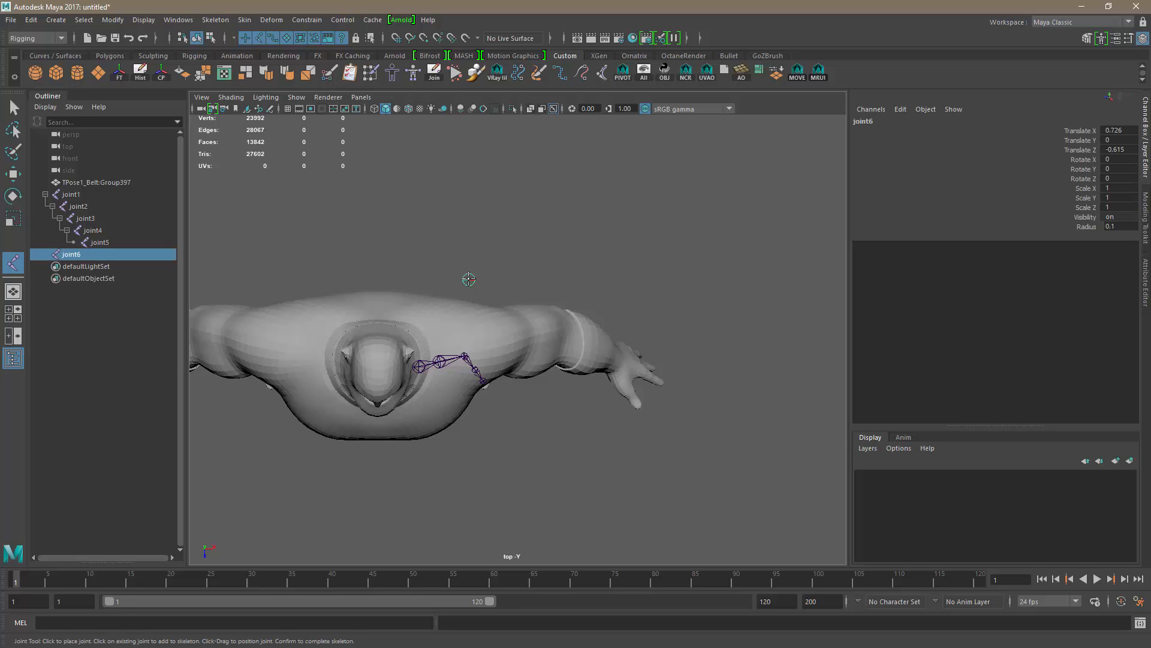
left_click(552, 278)
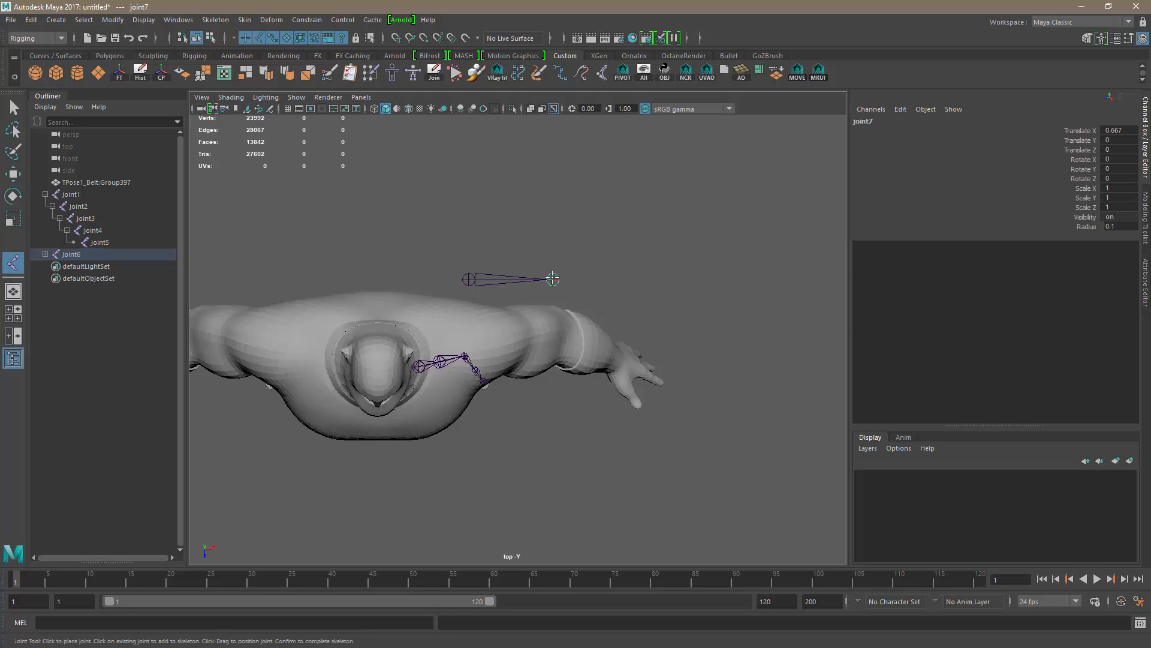
left_click(633, 279)
scroll(664, 338, "up", 4)
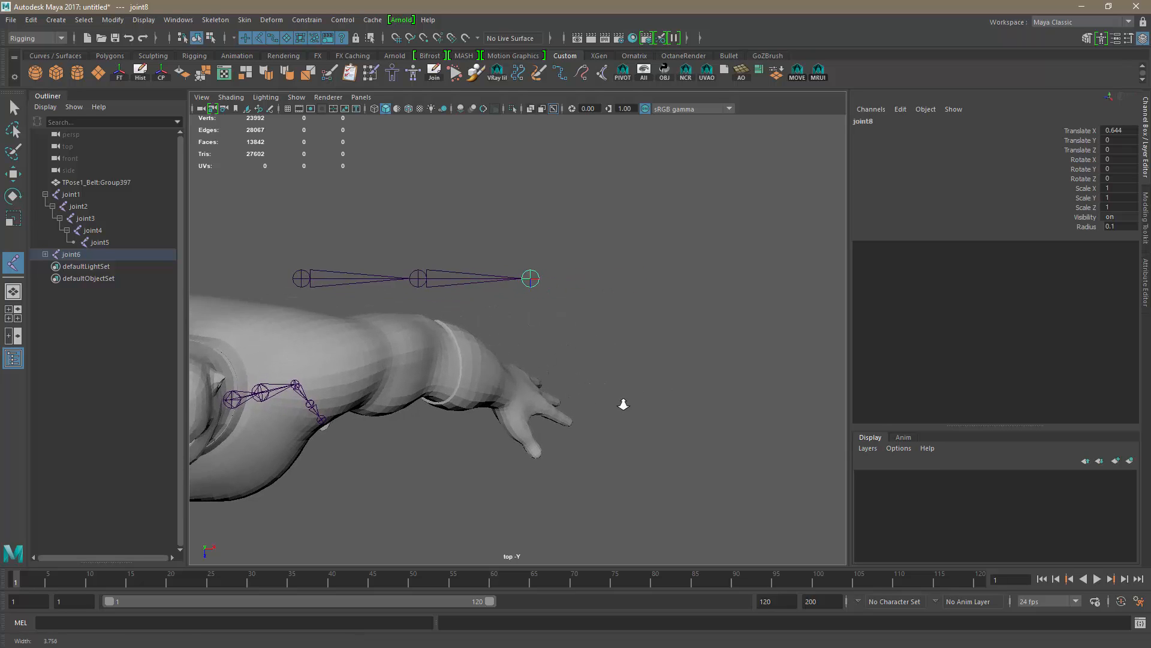
scroll(651, 373, "up", 2)
scroll(616, 360, "up", 2)
scroll(542, 372, "up", 1)
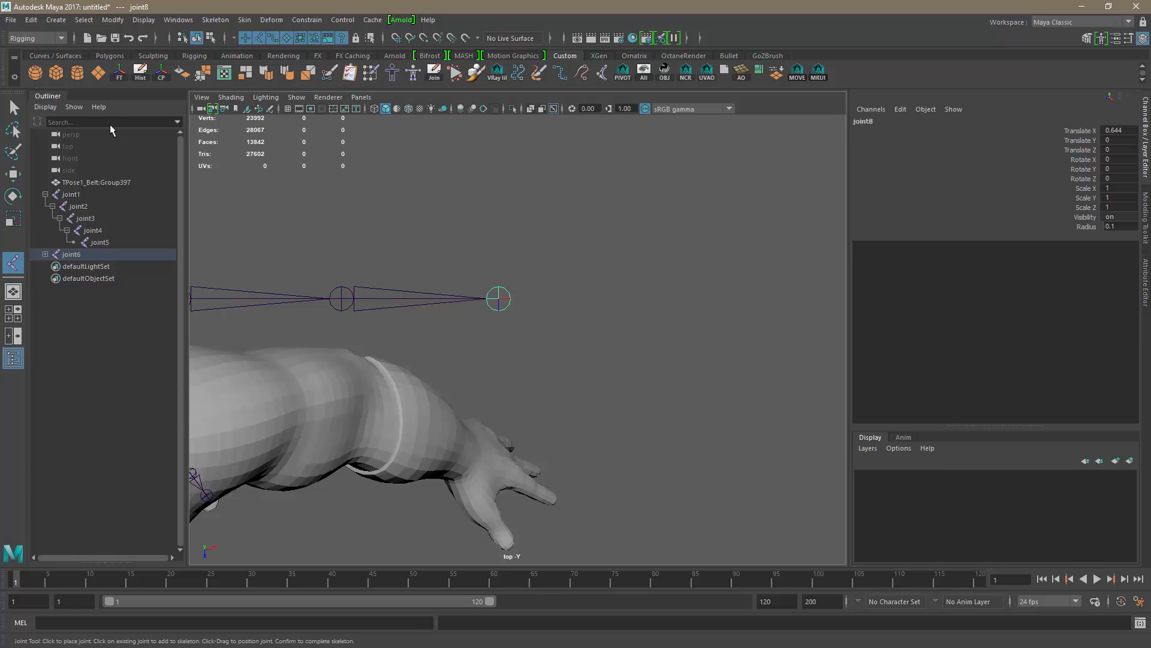
left_click(10, 106)
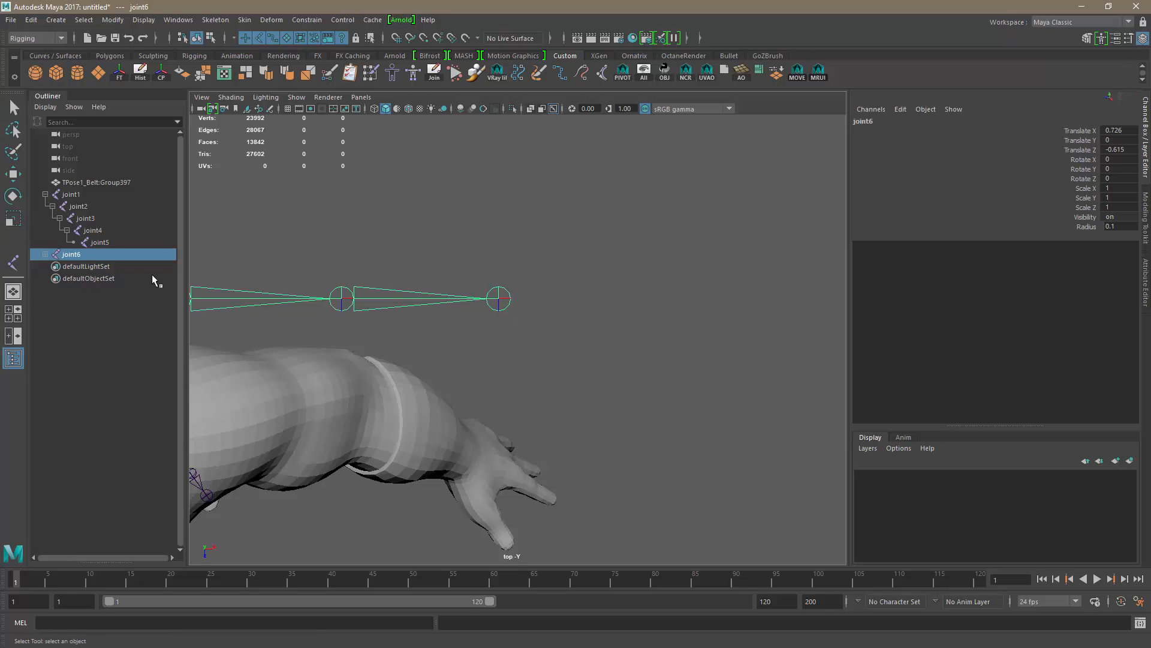
left_click(128, 279)
- Draw a separate straight four-joint finger chain along X beyond the wrist joint, starting at about X 2.25, Z -0.52
left_click(13, 262)
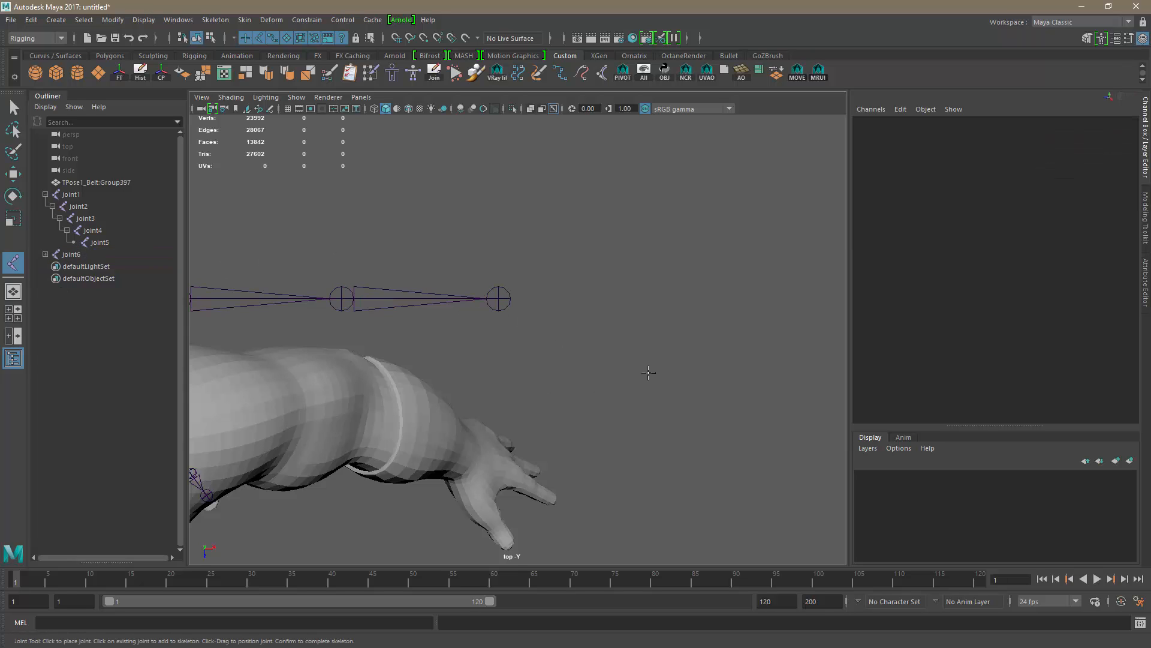
left_click(549, 320)
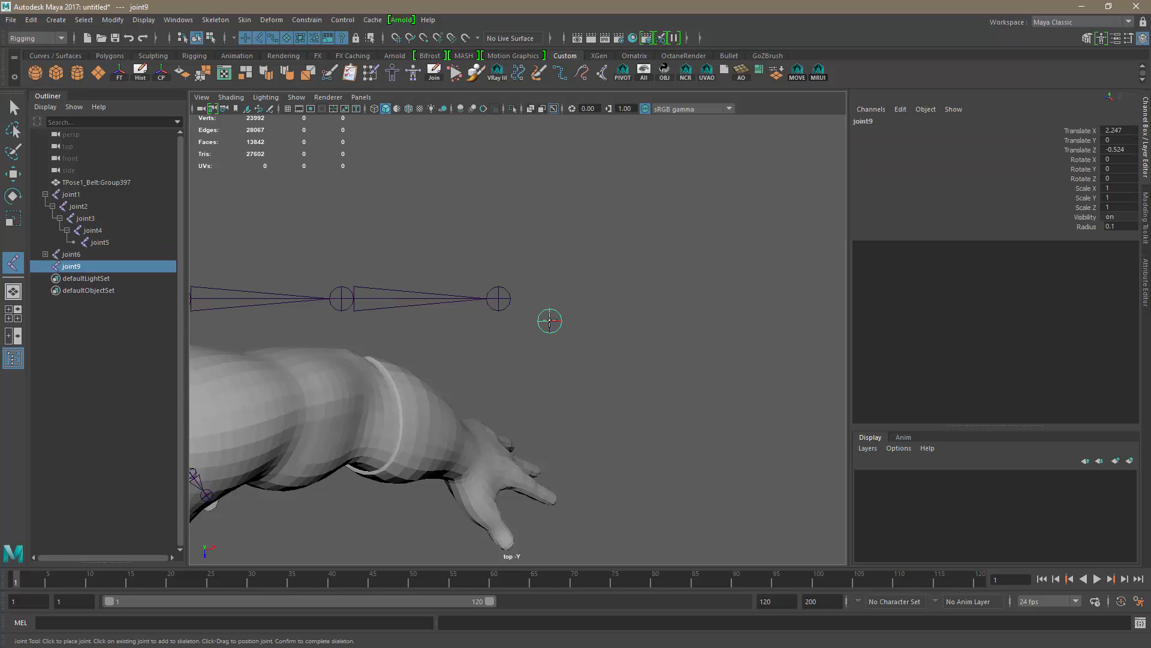
left_click(594, 322)
left_click(631, 322)
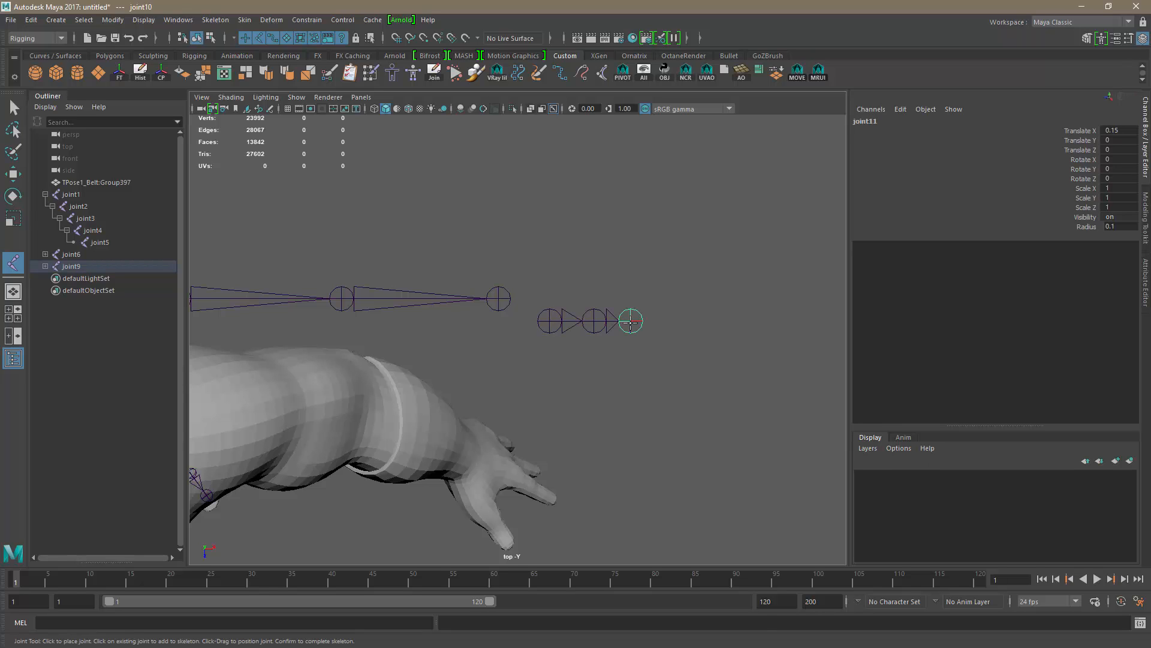
left_click(664, 322)
left_click(13, 106)
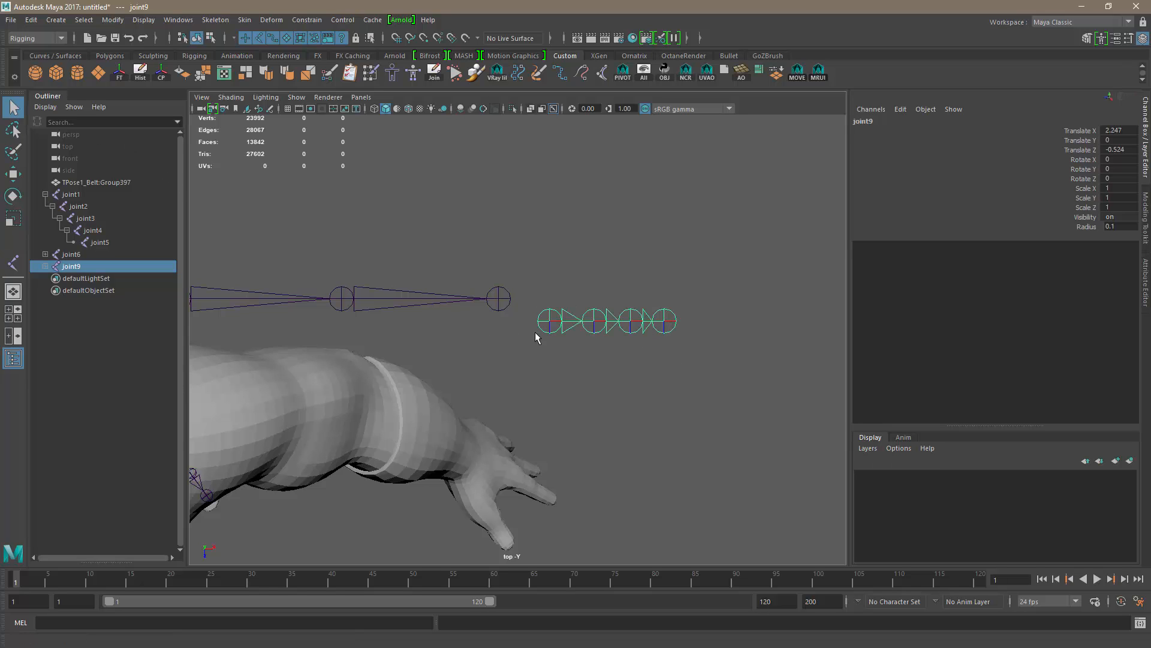
- Duplicate the finger chain three times, spacing the parallel copies about 0.1 apart along Z
key("ctrl+d")
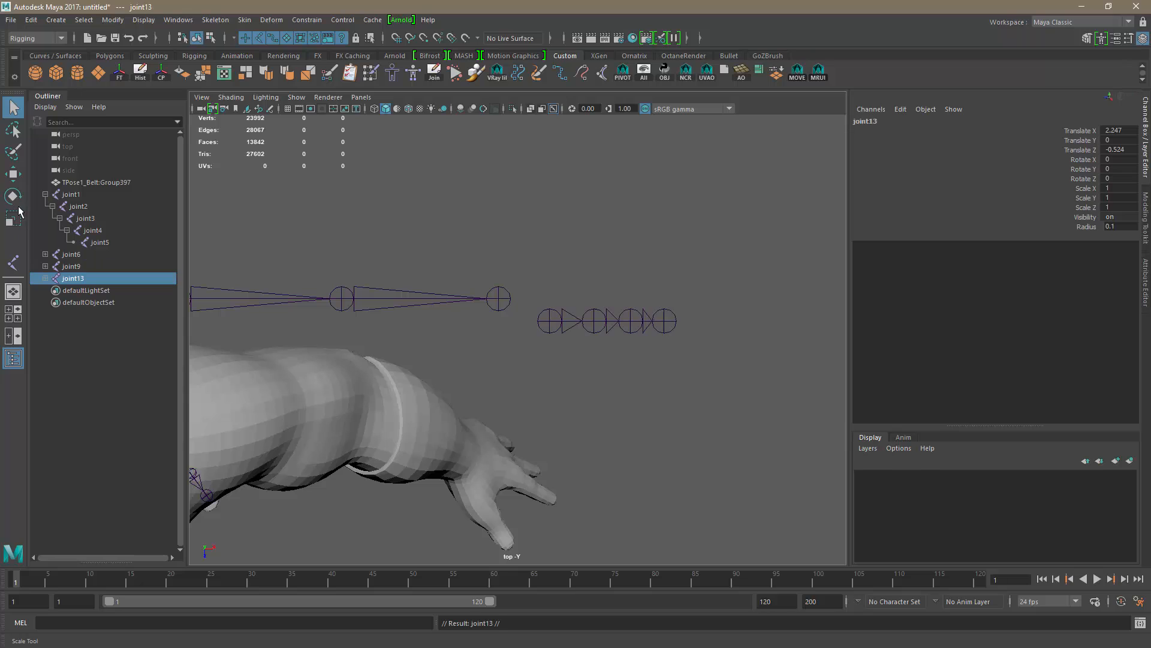
left_click(13, 174)
left_click_drag(550, 377, 562, 304)
key("ctrl+d")
key("ctrl+d")
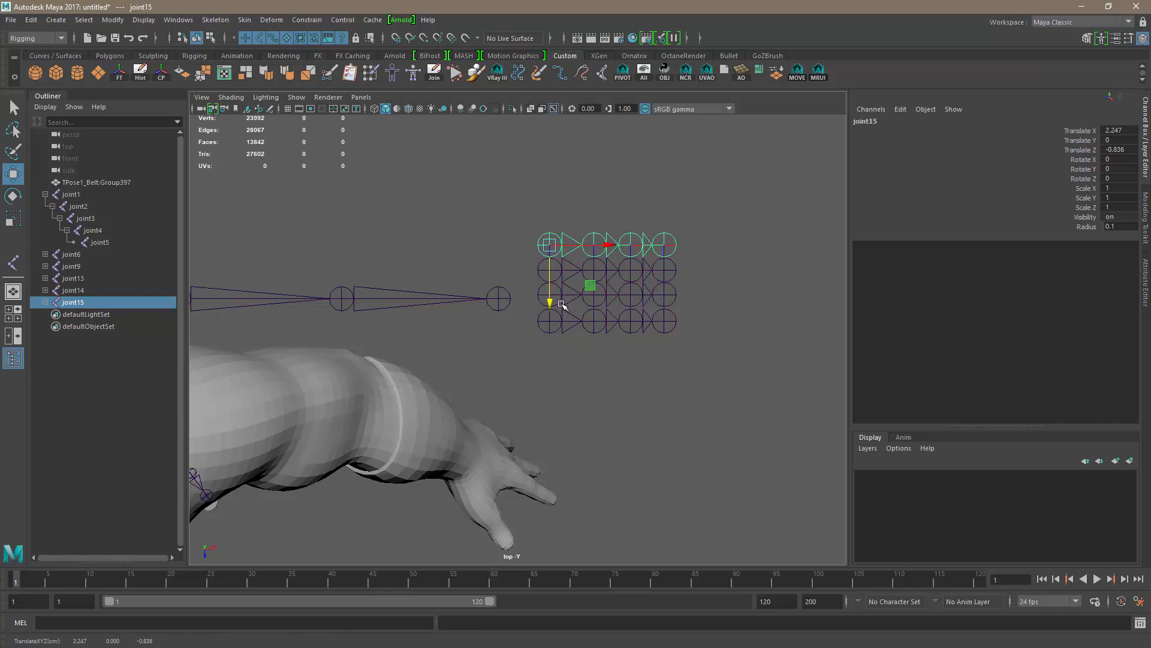
left_click(504, 337)
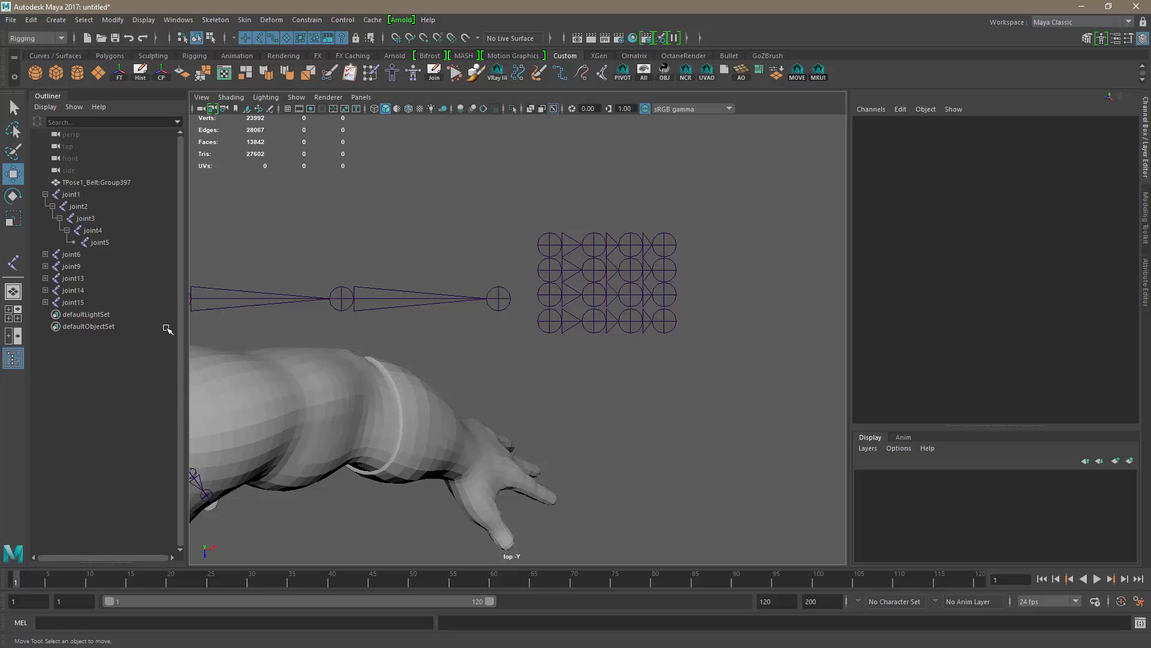
- Draw a separate four-joint thumb chain along Z beside the wrist joint, starting at about X 2.09, Z -0.44
left_click(14, 263)
left_click(511, 342)
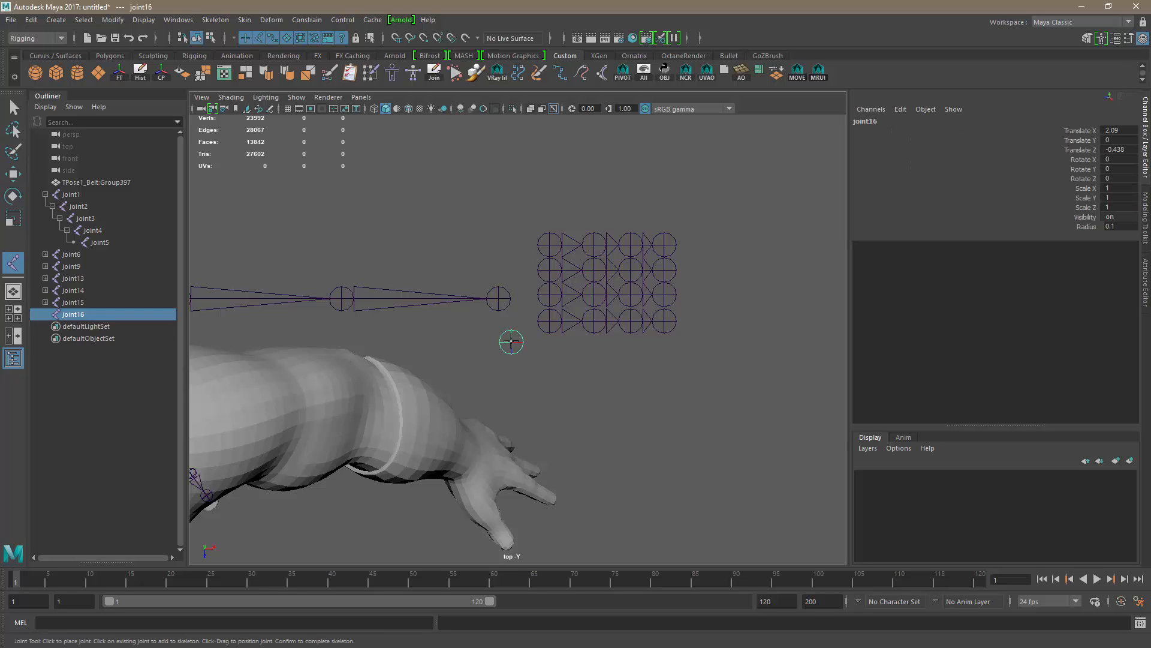
left_click(511, 375)
left_click(511, 403)
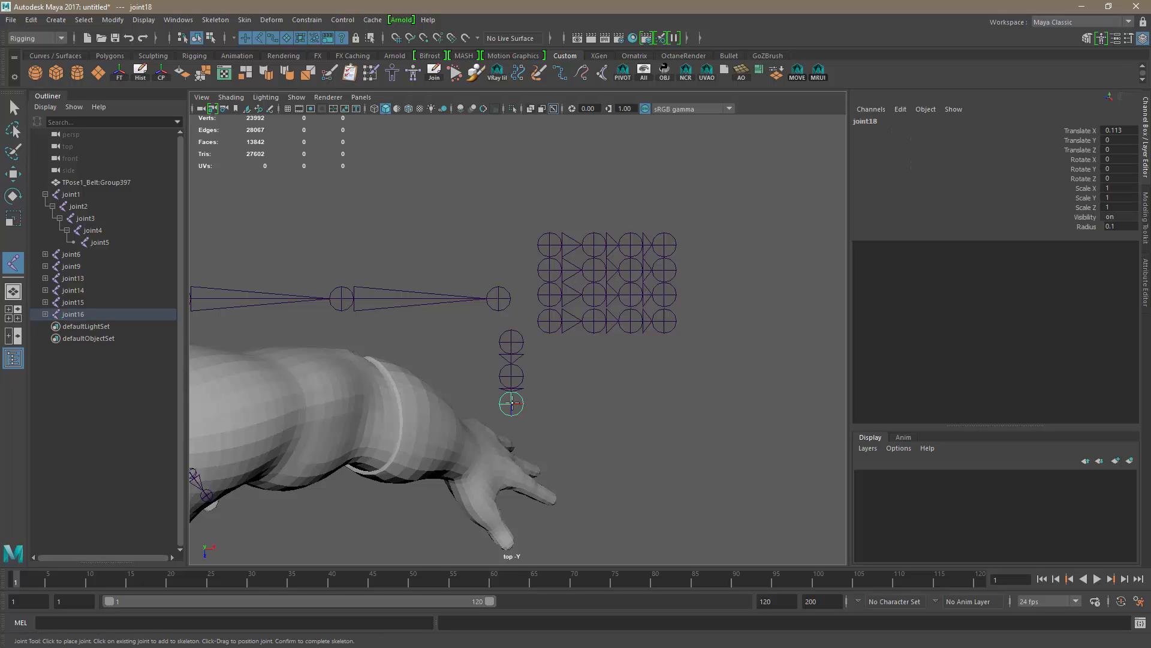
left_click(512, 431)
key("q")
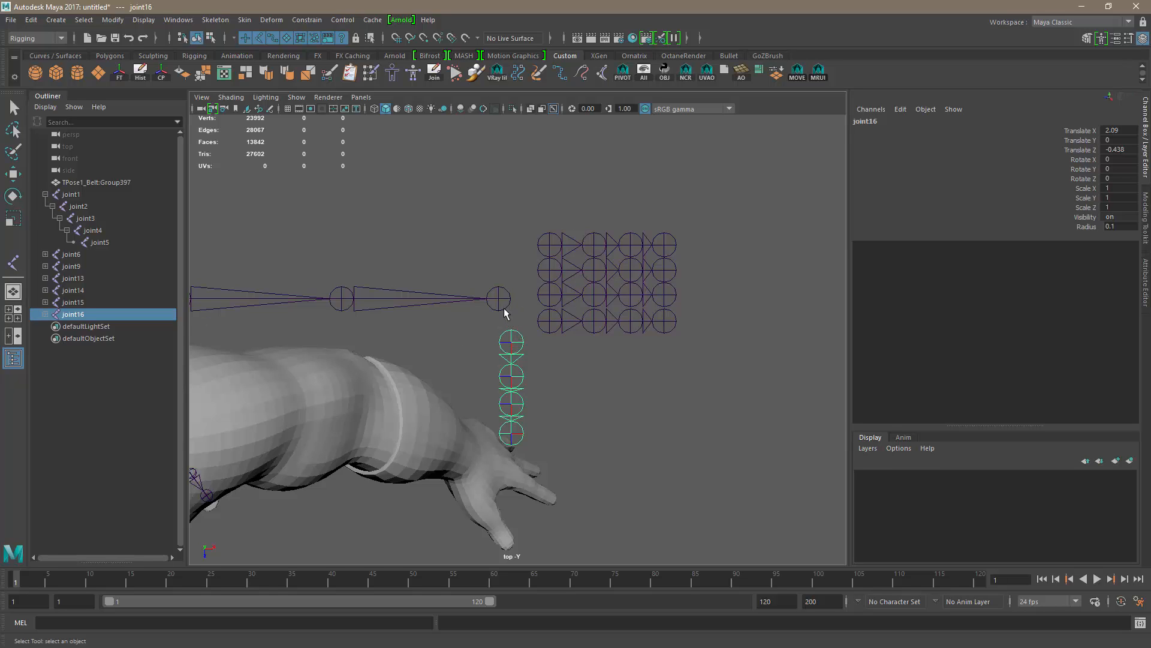
- Parent the thumb chain's root joint to the wrist joint of the arm chain
left_click(538, 362)
left_click(521, 337)
left_click(503, 310, "shift")
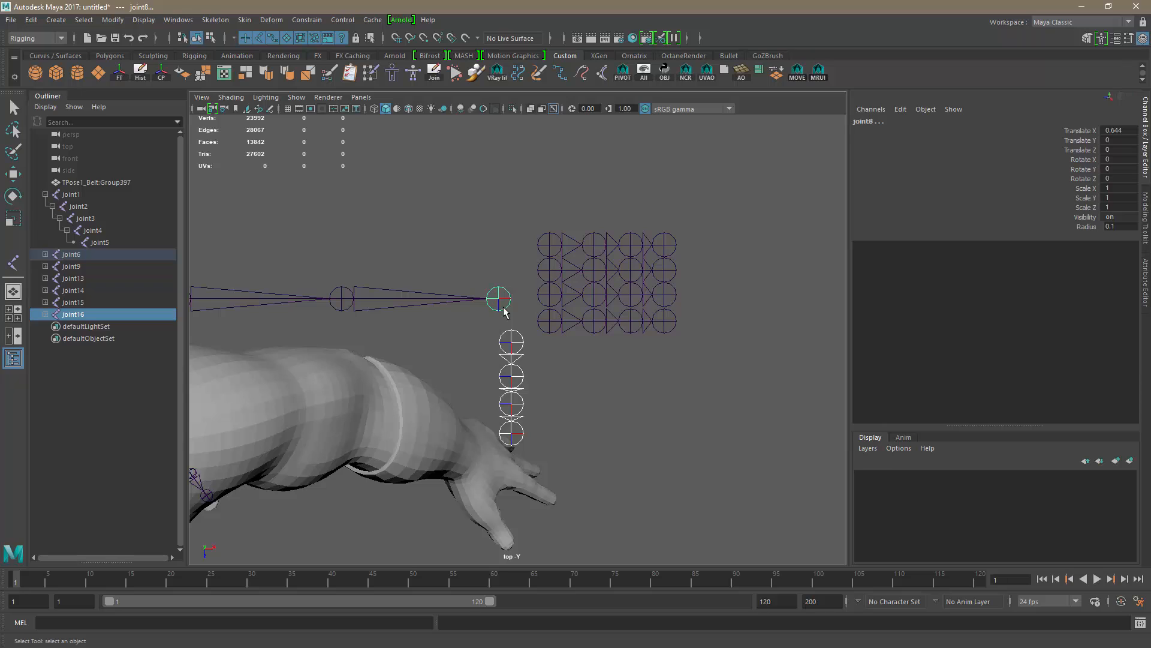
key("p")
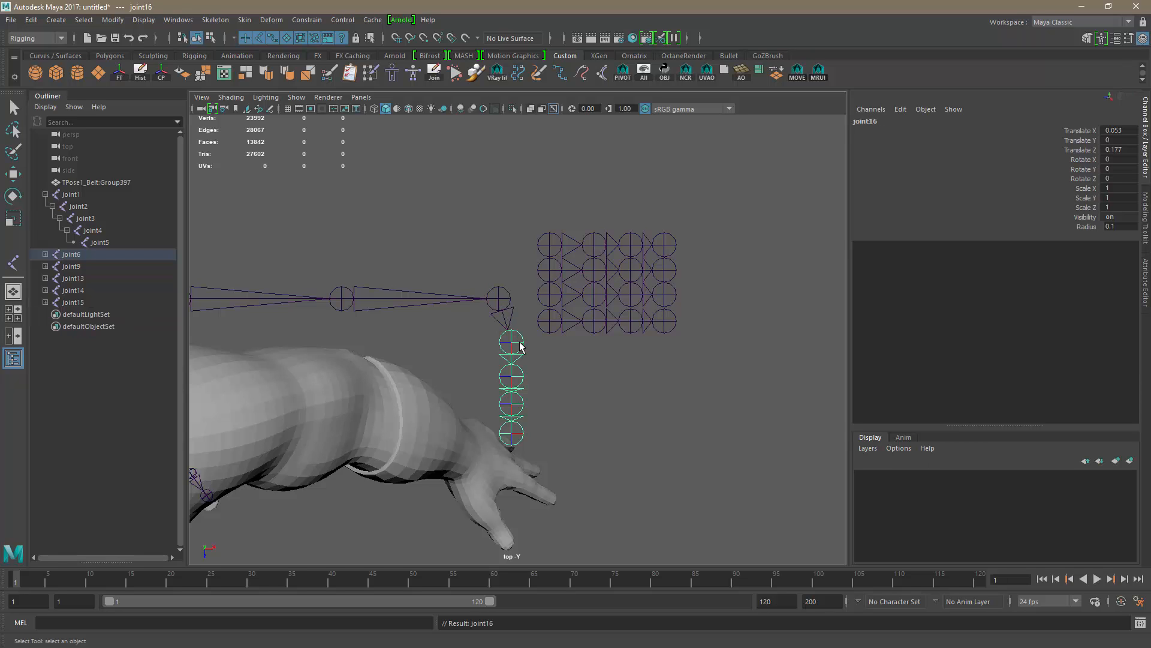
- Parent each of the four finger chains to the wrist joint, one after another
left_click(544, 325)
left_click(511, 298, "shift")
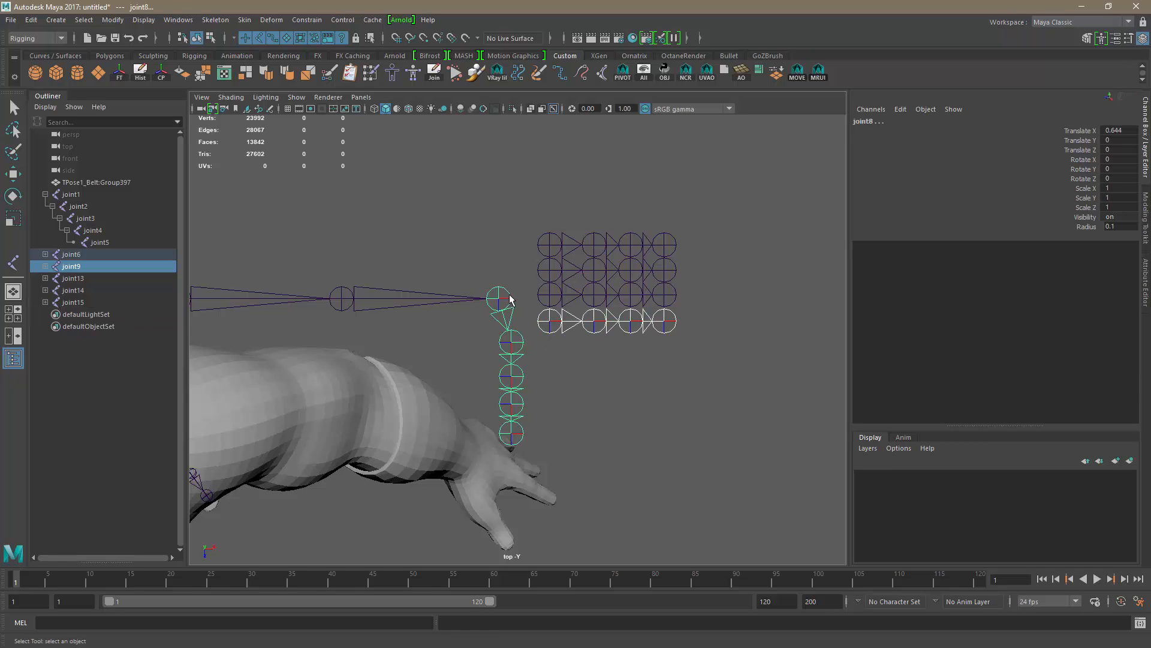
key("p")
left_click(537, 305)
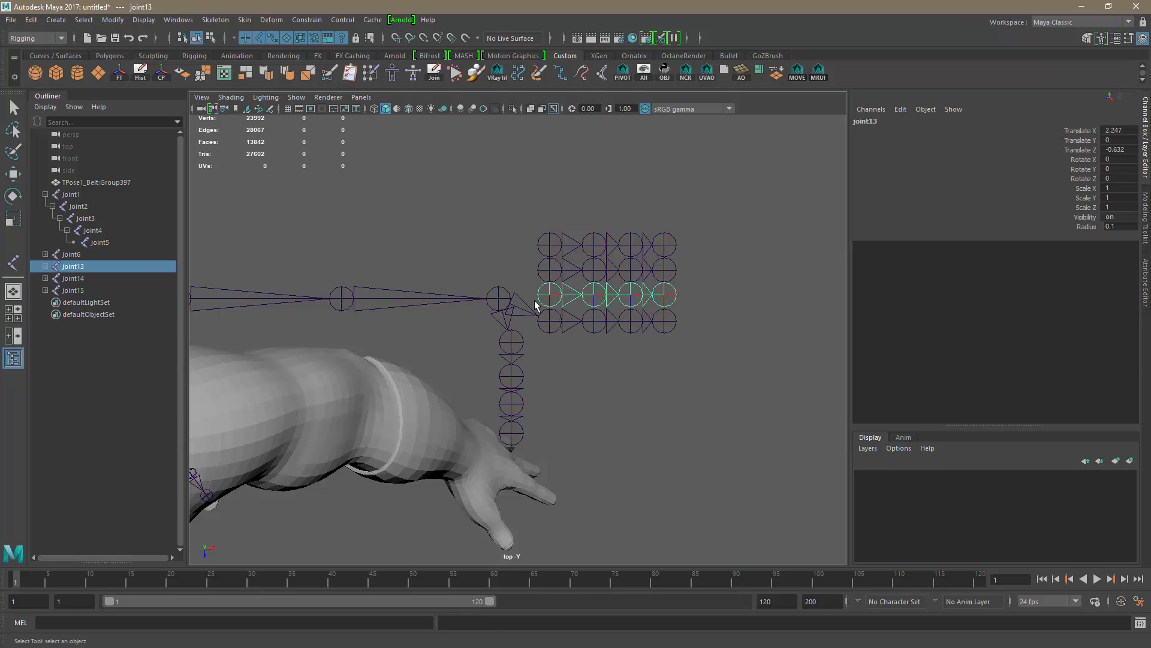
left_click(504, 295, "shift")
key("p")
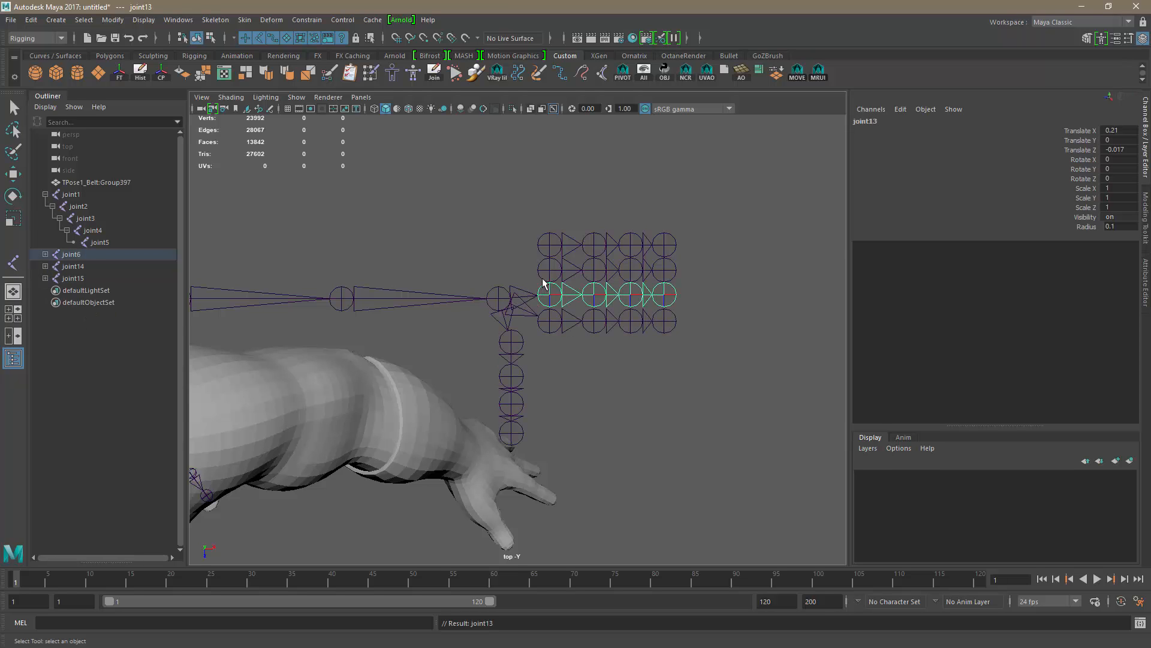
left_click(506, 295)
key("p")
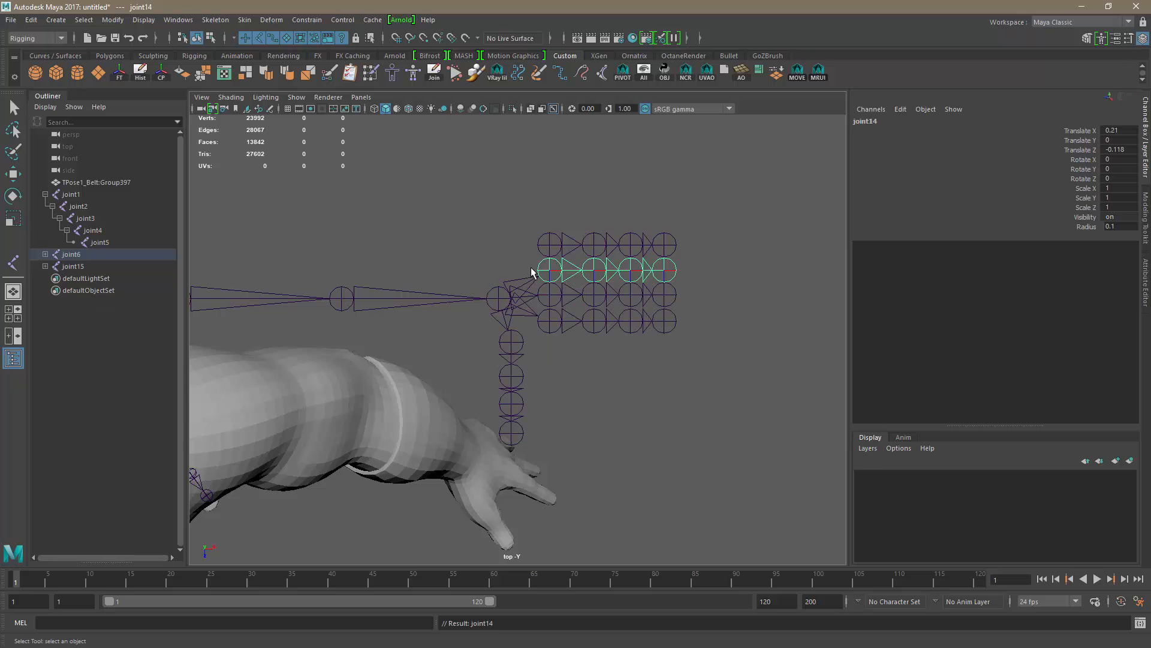
left_click(546, 255)
left_click(503, 292, "shift")
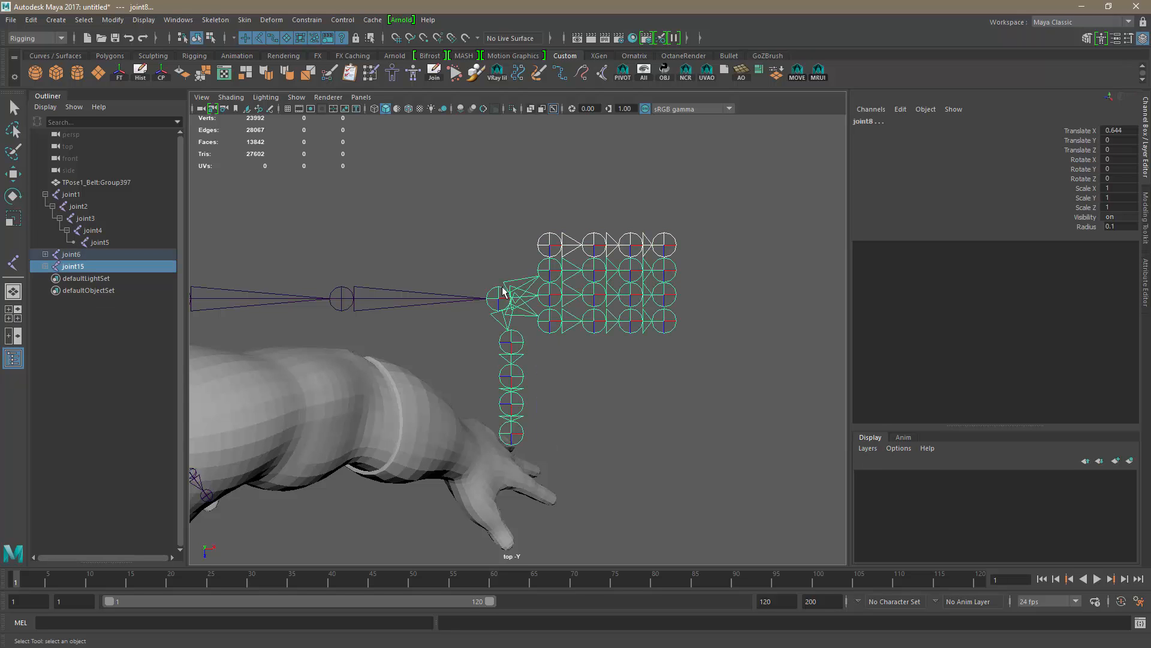
key("p")
left_click(562, 351)
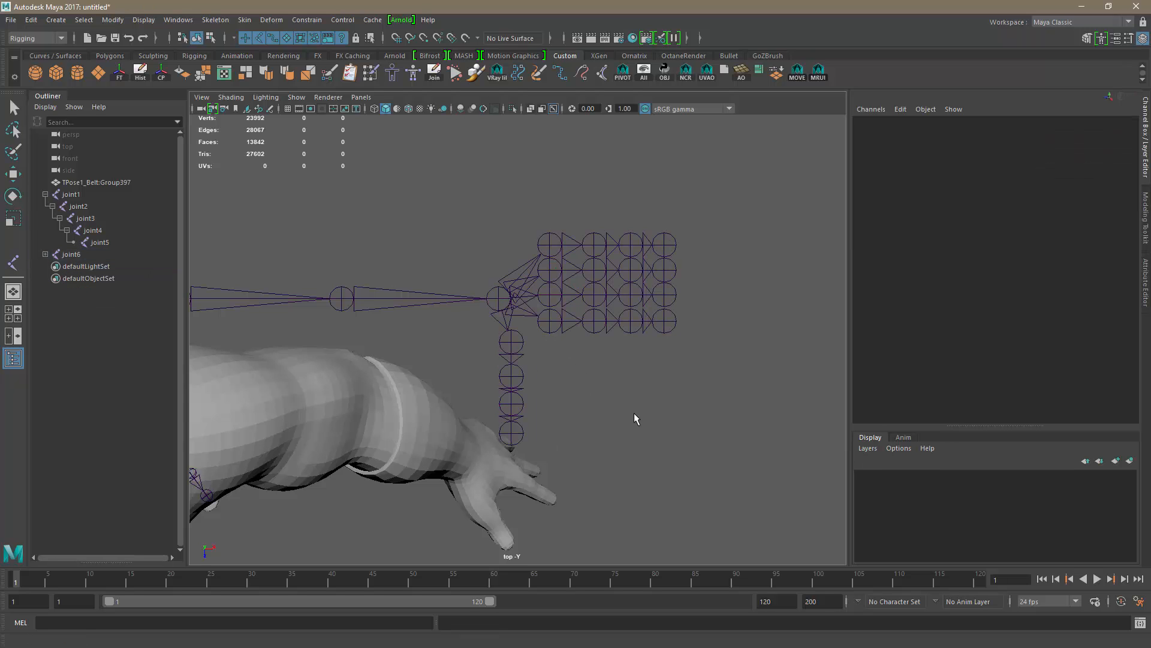
right_click_drag(635, 412, 561, 398, "alt")
left_click_drag(561, 398, 439, 386, "alt")
right_click_drag(440, 385, 504, 395, "alt")
left_click(503, 394, "alt")
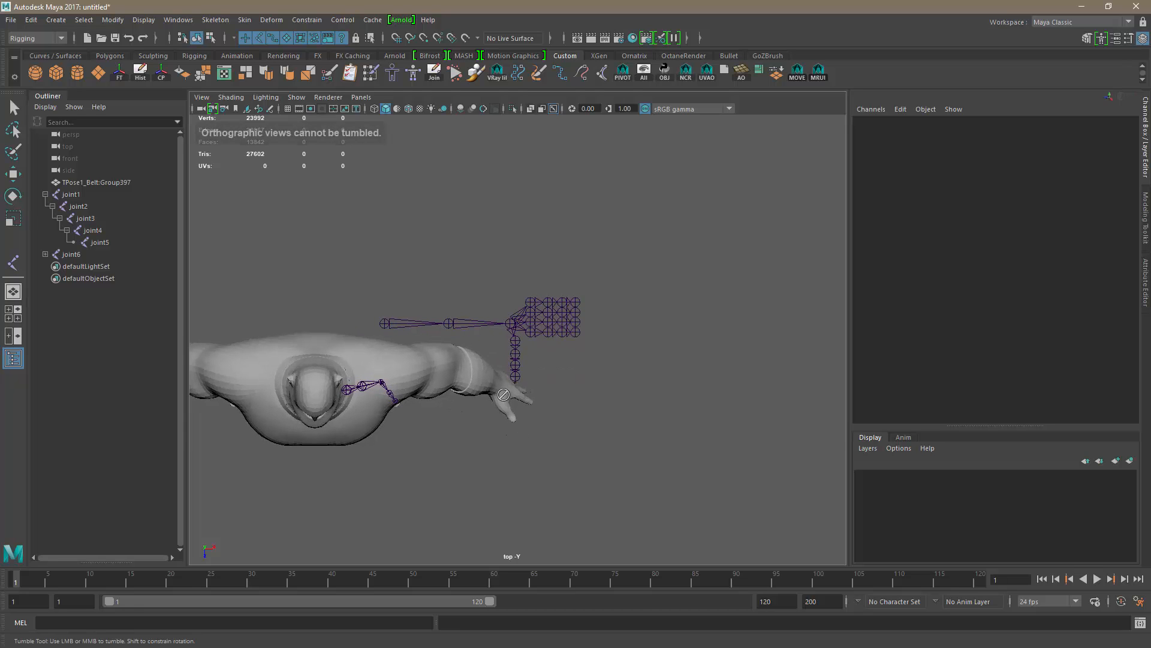
left_click(360, 98)
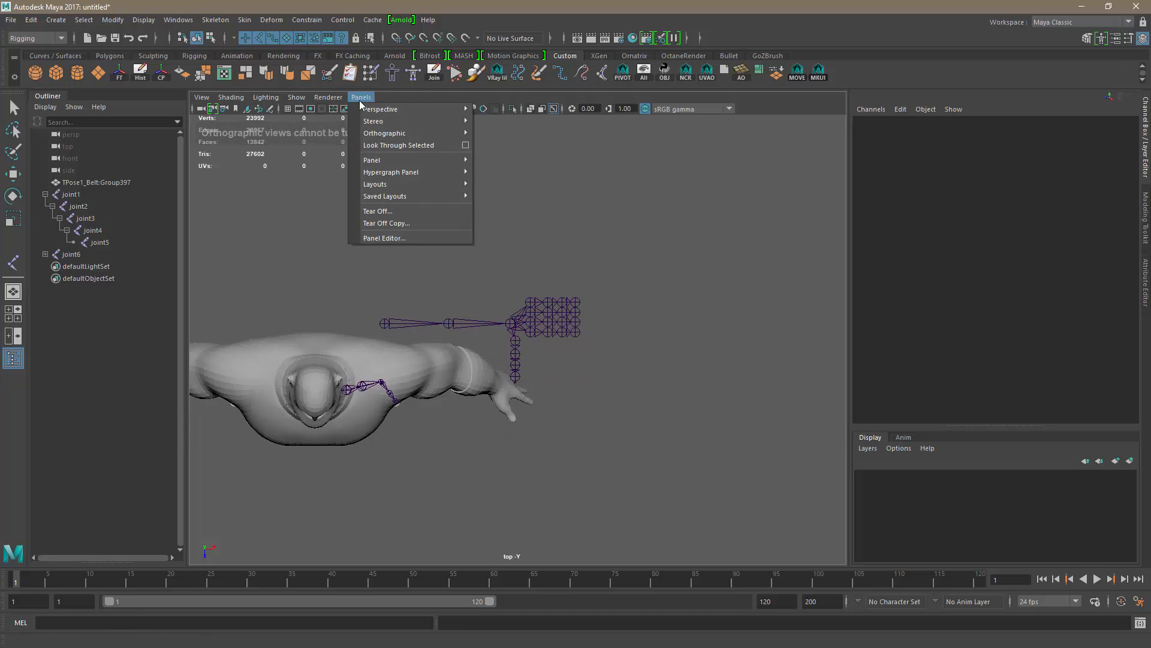
right_click_drag(551, 438, 784, 483, "alt")
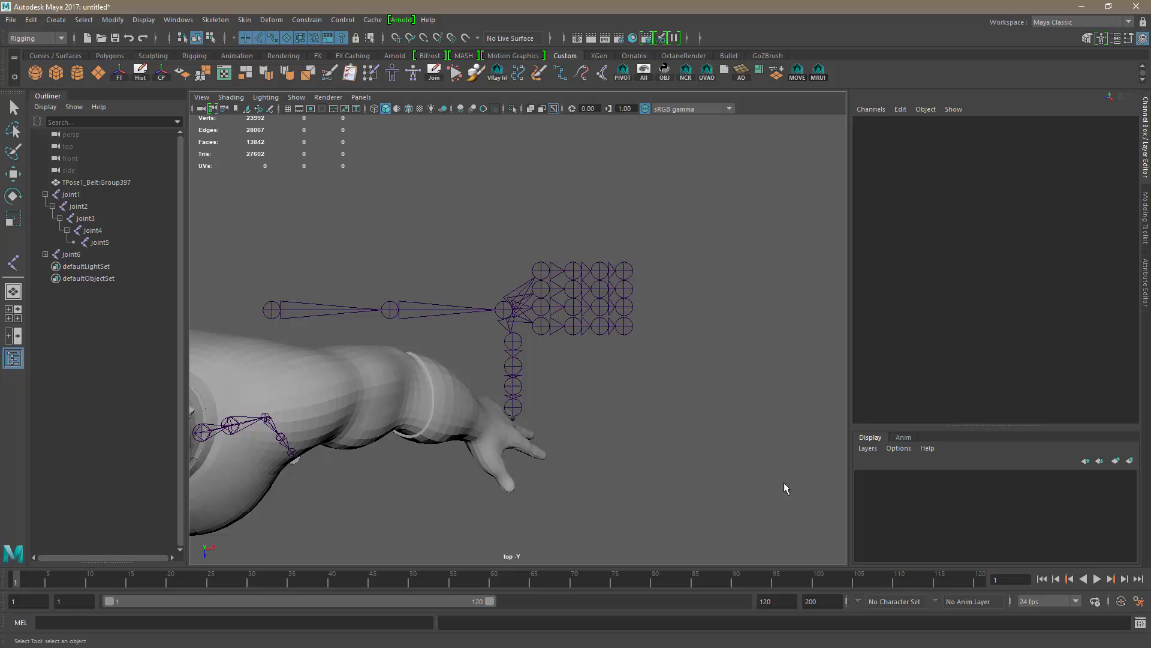
- Expand the arm hierarchy and reduce the radius of all thumb and finger joints together, leaving the wrist joint out
left_click(45, 254, "shift")
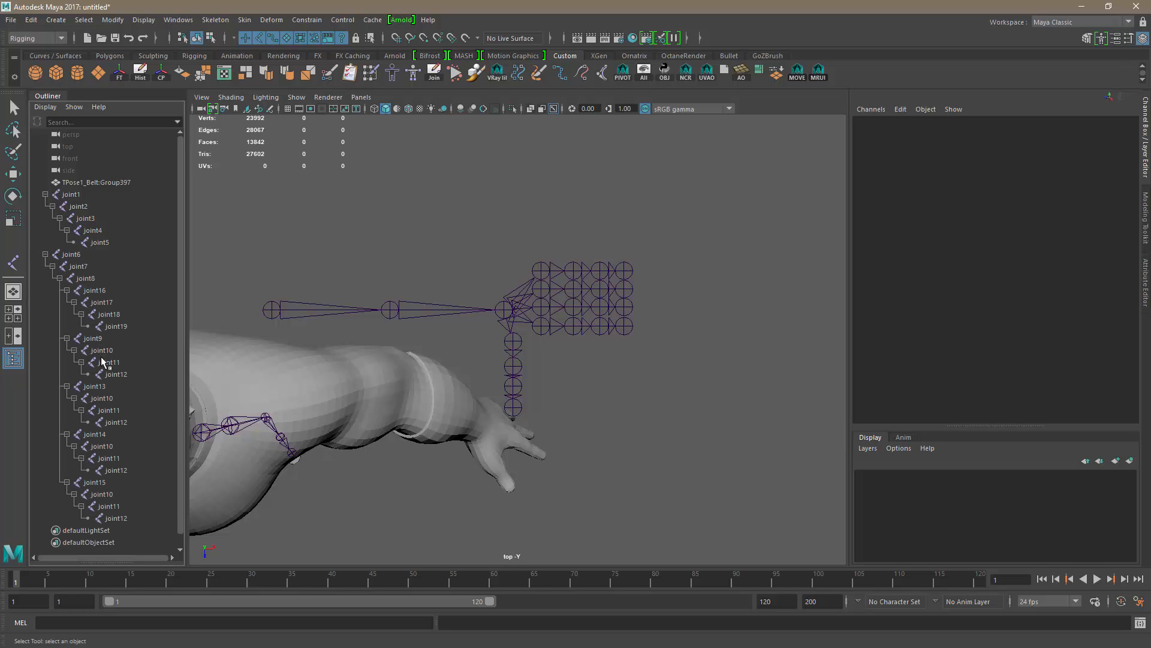
left_click(505, 311)
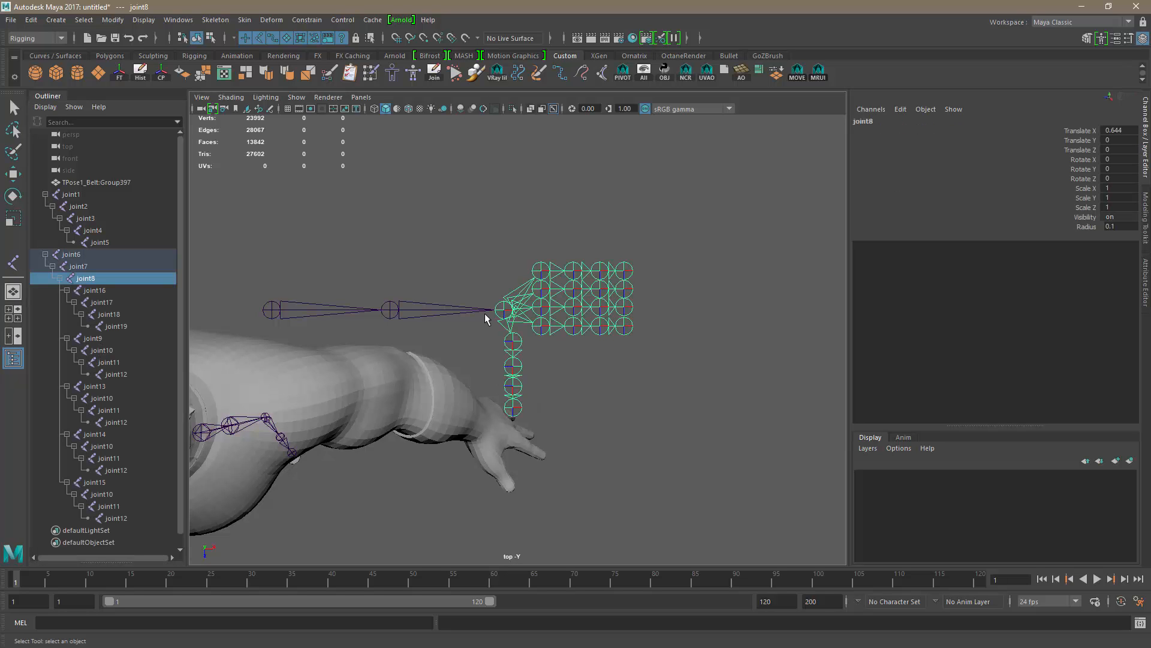
left_click(96, 290)
left_click(114, 326, "shift")
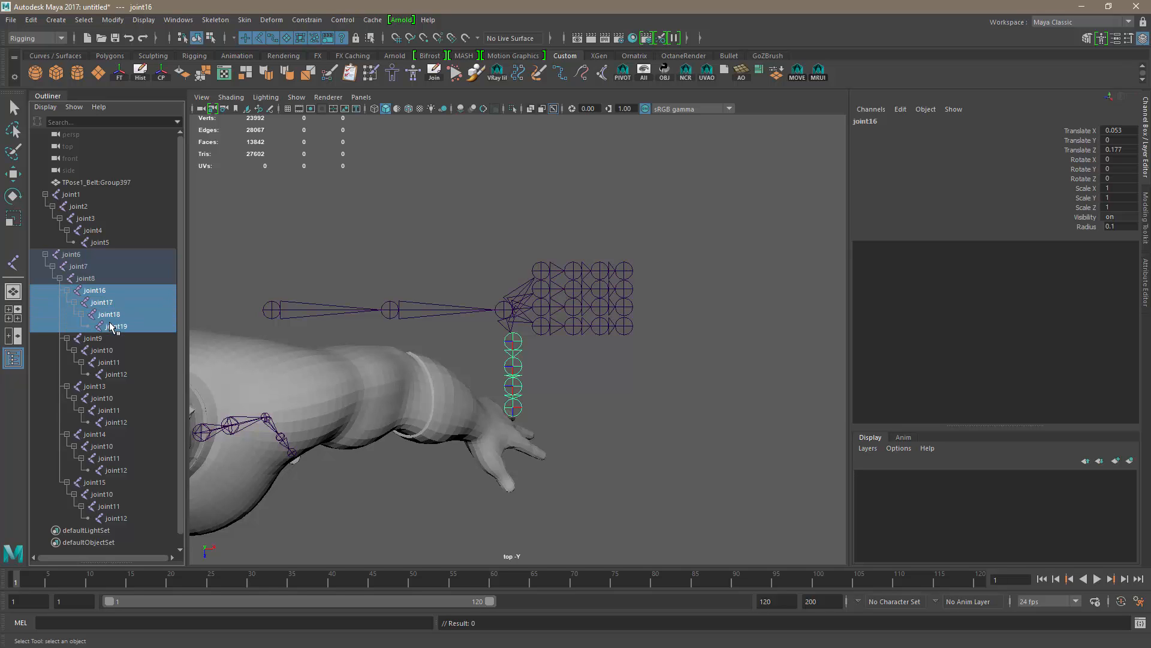
left_click(114, 519, "shift")
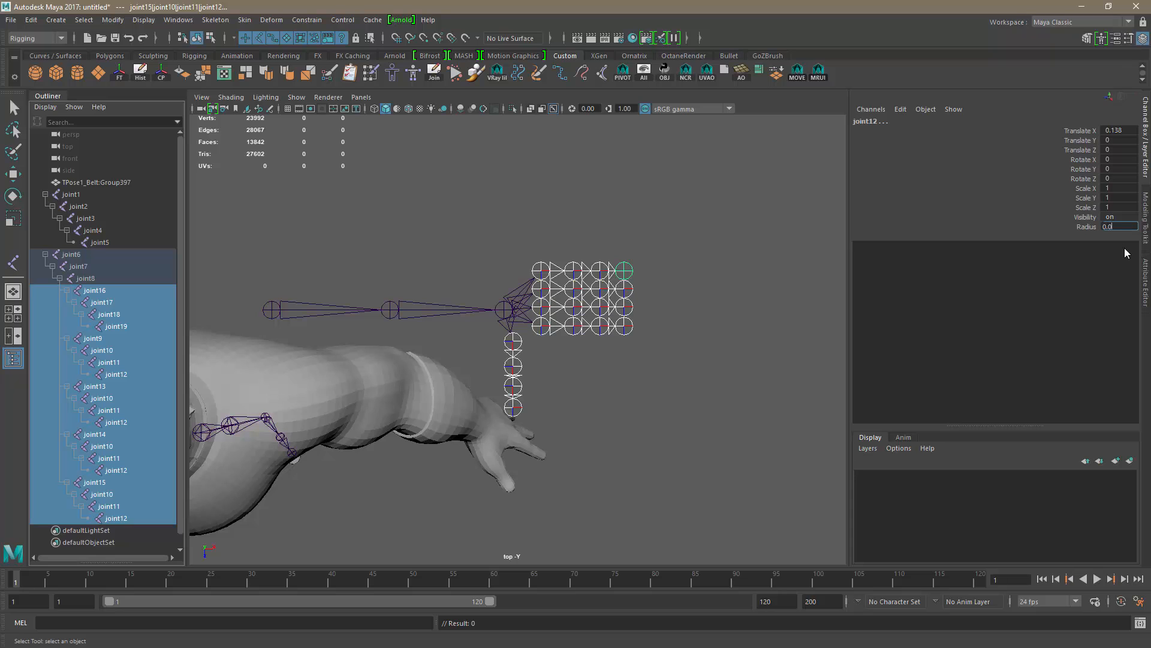
key("Return")
left_click(552, 398)
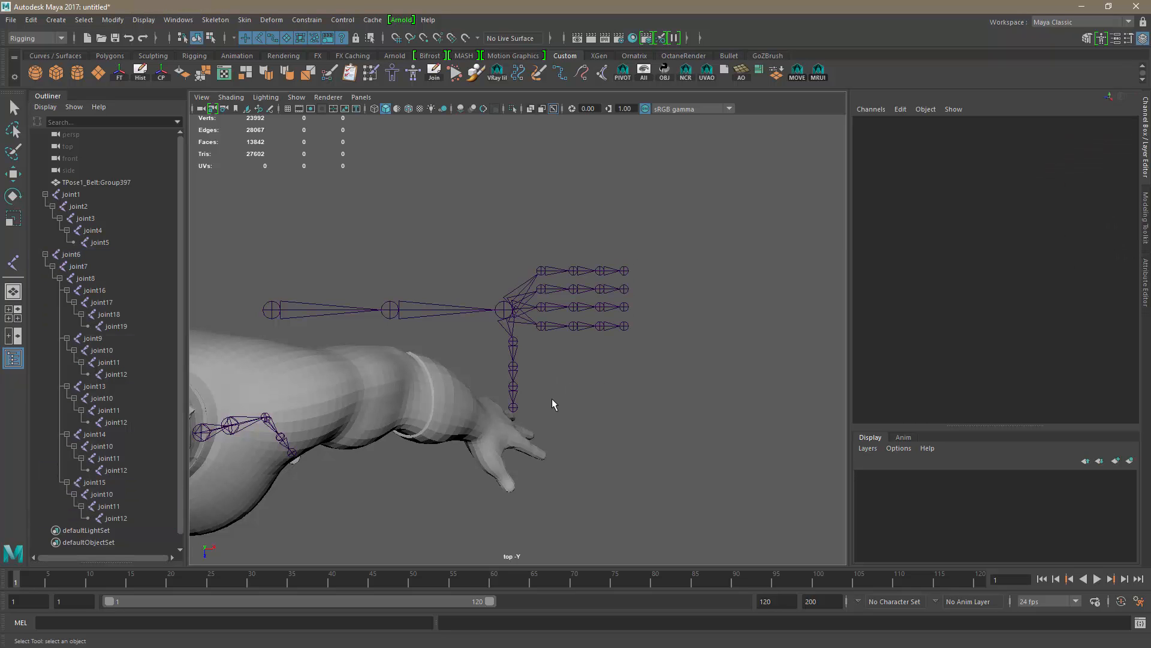
- In the perspective view, raise the arm chain's root joint to shoulder height at about Translate Y 1.334
scroll(549, 404, "down", 10)
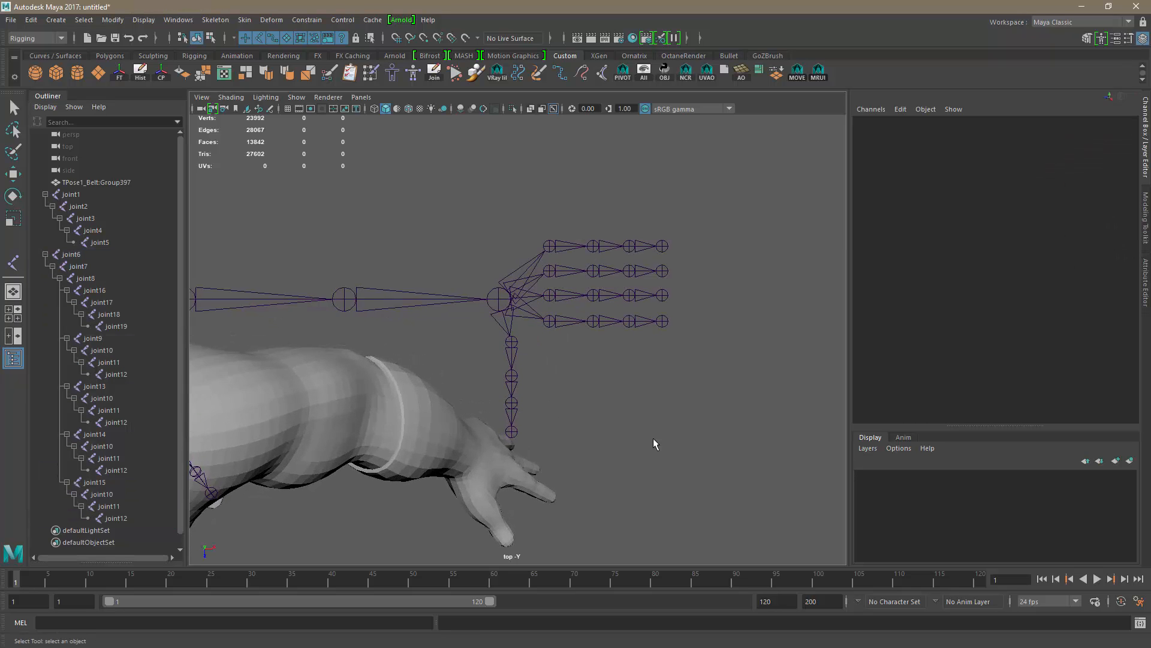
scroll(527, 422, "up", 8)
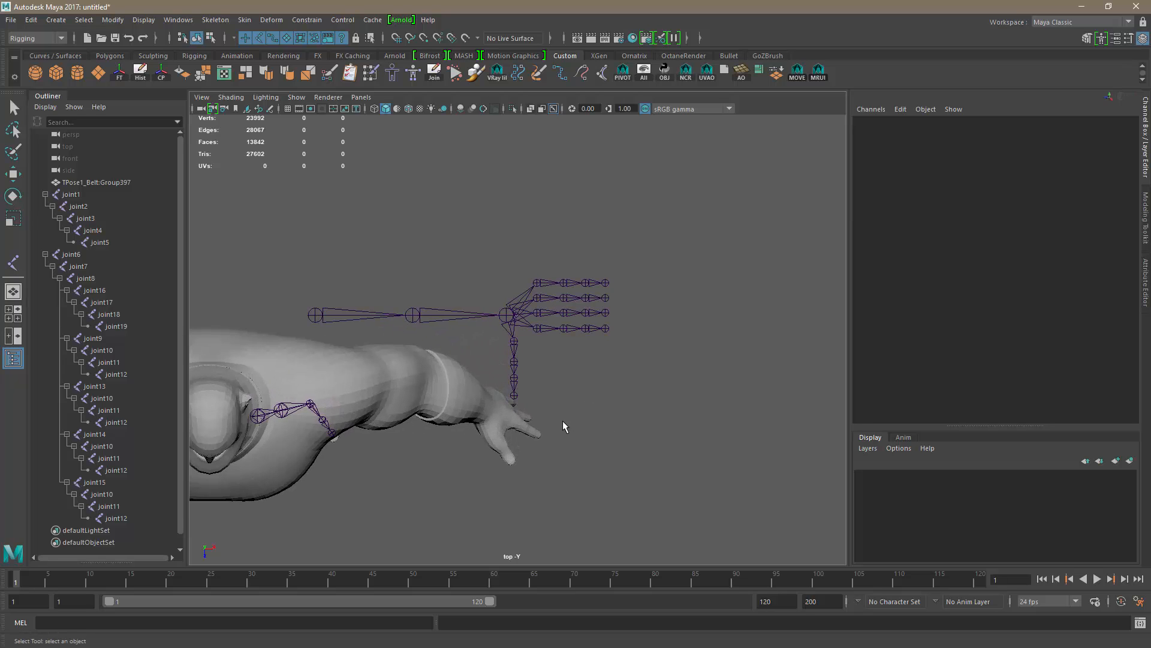
left_click(361, 97)
mouse_move(400, 110)
left_click(495, 110)
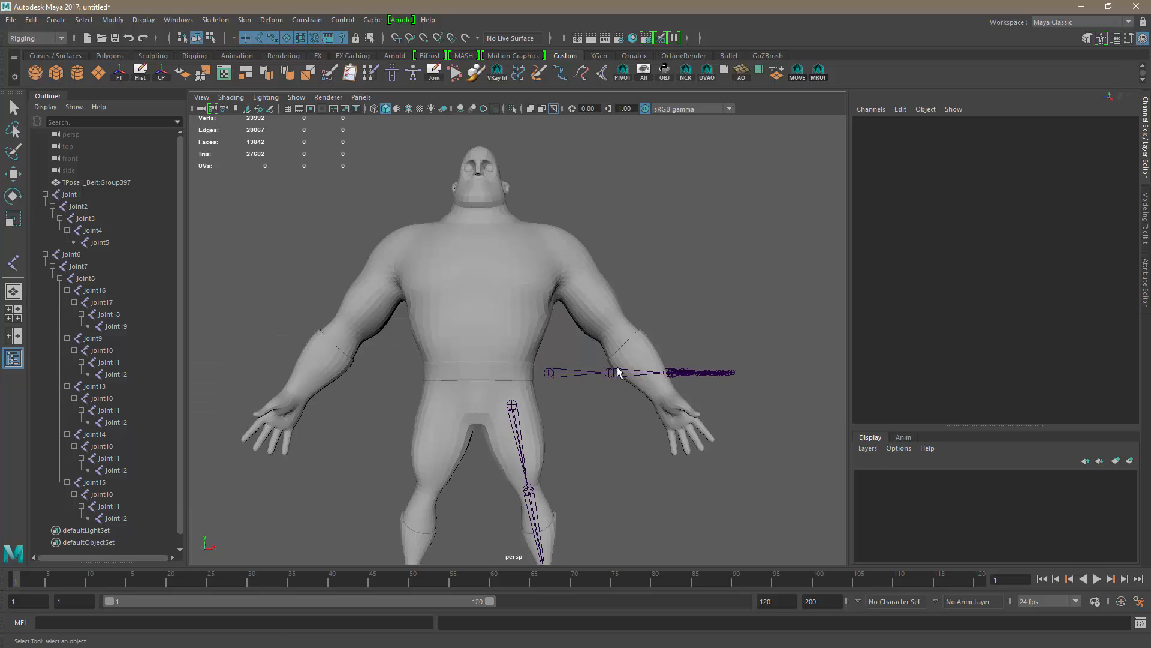
left_click(550, 374)
key("w")
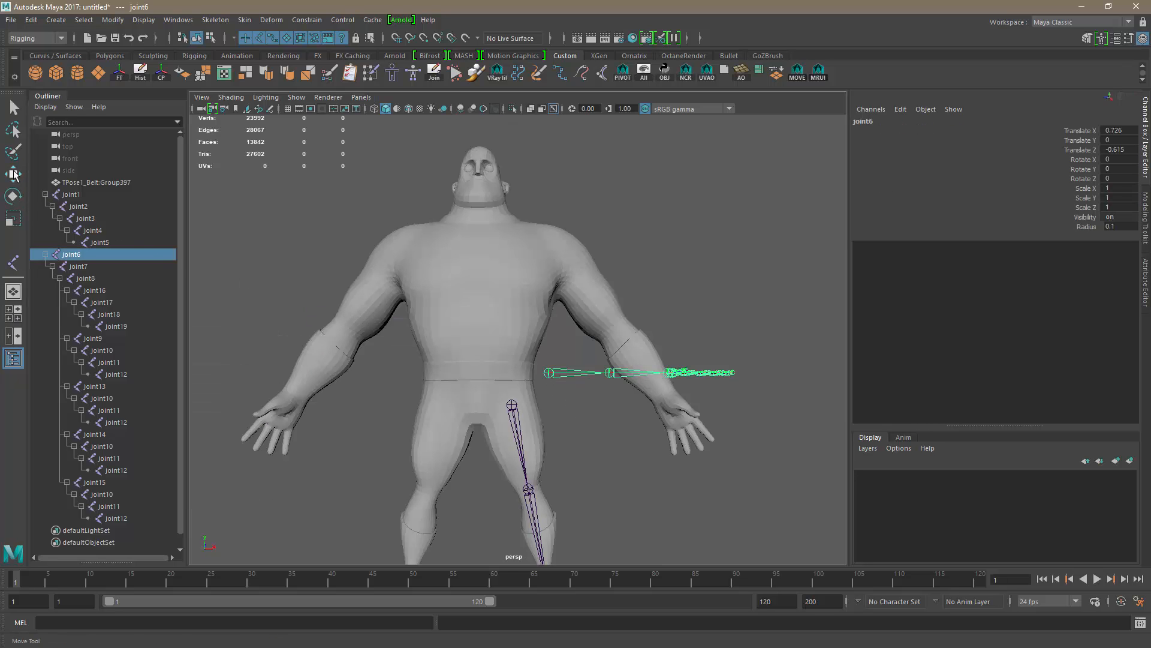
left_click_drag(549, 316, 548, 191)
- In the front view, move the arm's root joint into the shoulder at about X 0.871, Y 1.121 and rotate it to about Z -54.141
left_click(361, 97)
mouse_move(414, 133)
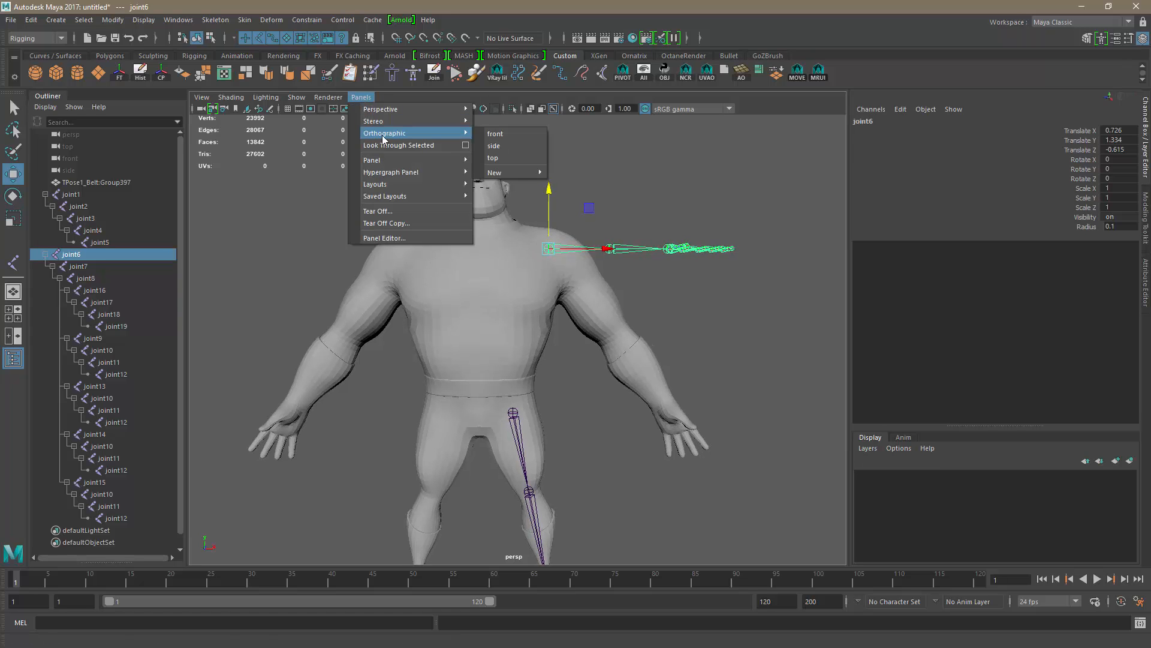
left_click(495, 133)
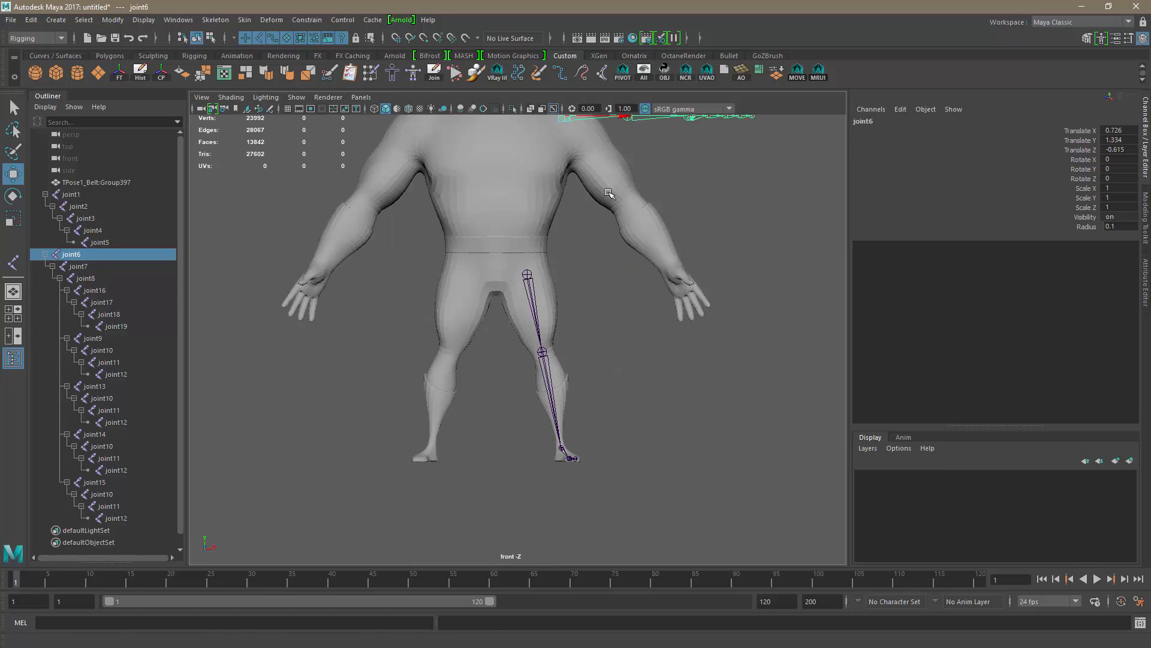
scroll(478, 428, "up", 5)
left_click_drag(510, 257, 533, 347)
key("e")
- Slide the elbow joint to about Translate X 0.883 and the wrist joint to about Translate X 0.77 along the arm
left_click(536, 397)
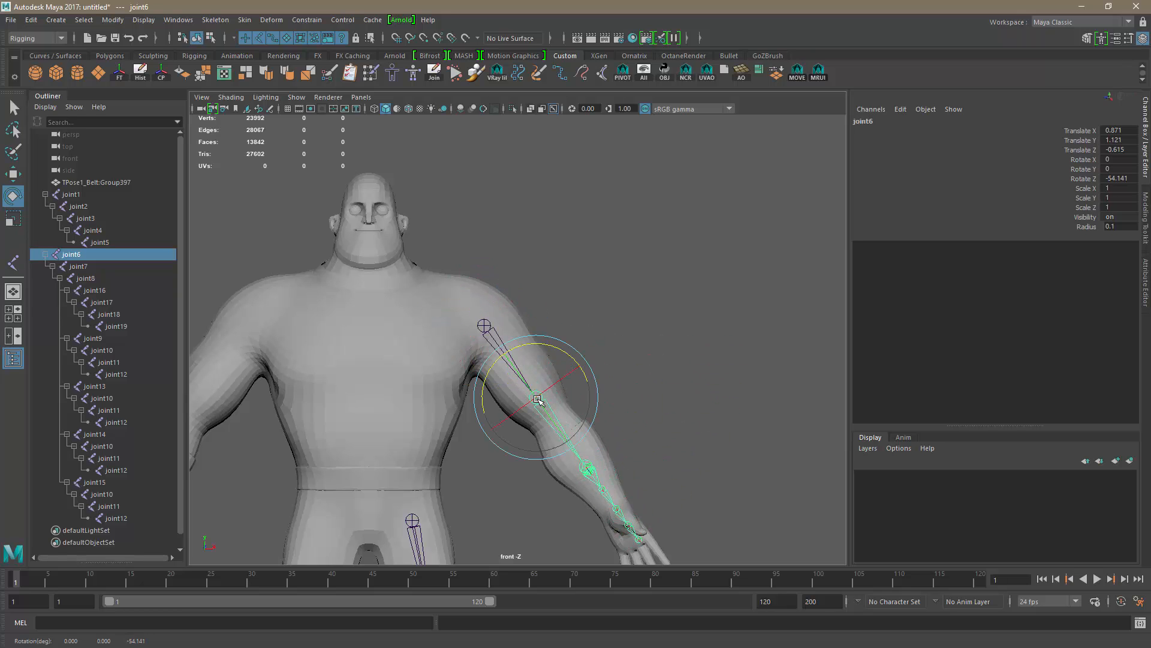
key("w")
left_click_drag(574, 442, 587, 469)
scroll(593, 398, "up", 1)
middle_click_drag(594, 398, 561, 359, "alt")
scroll(581, 356, "up", 2)
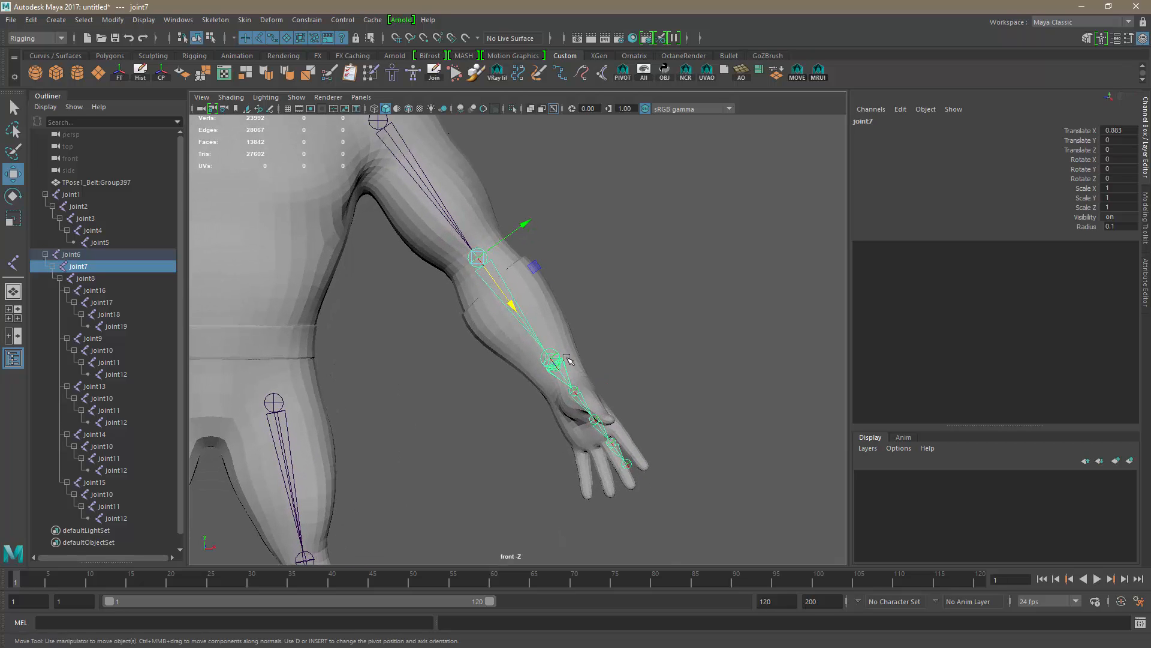
left_click(558, 360)
left_click_drag(585, 403, 592, 429)
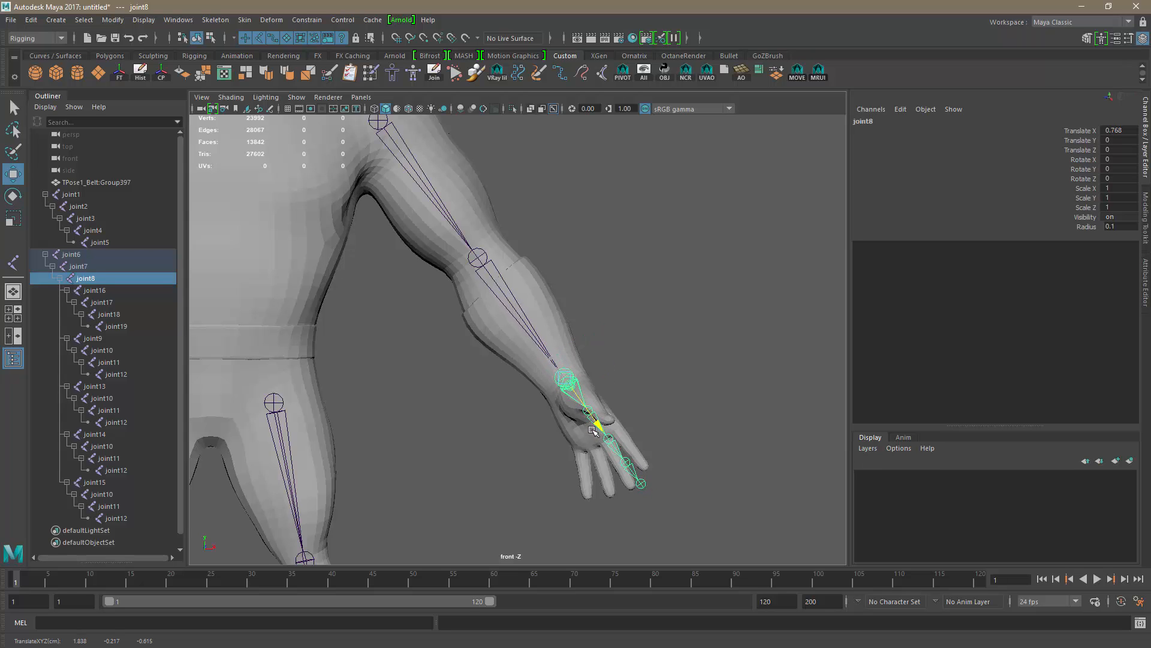
scroll(656, 419, "down", 5)
scroll(653, 416, "up", 1)
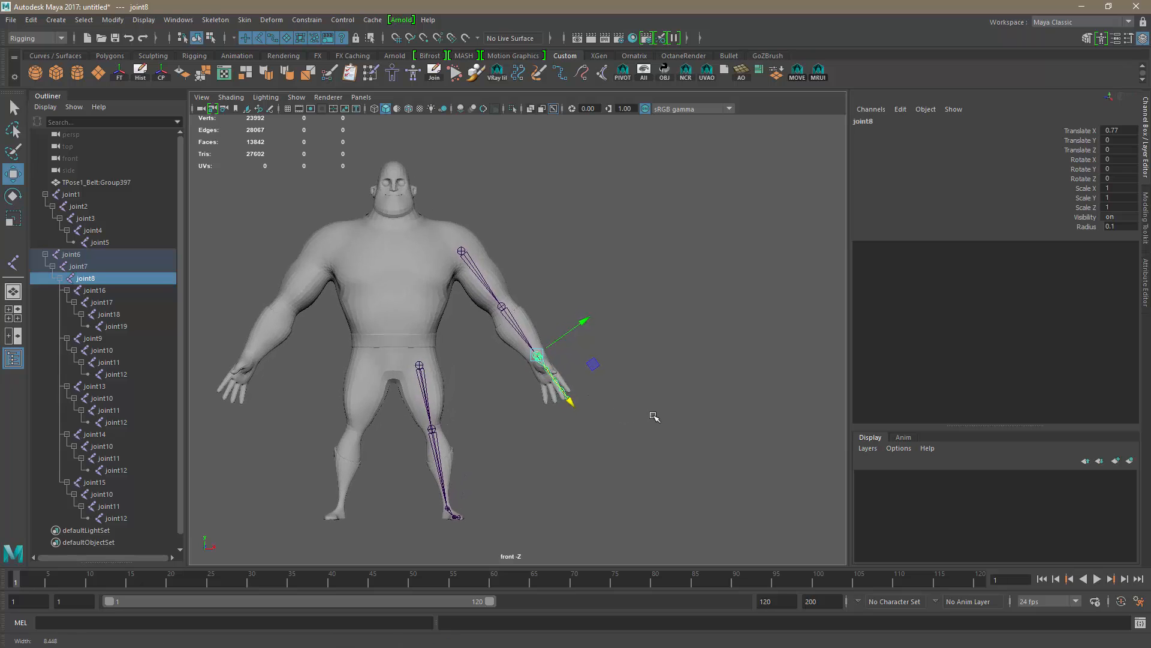
right_click_drag(399, 178, 419, 177)
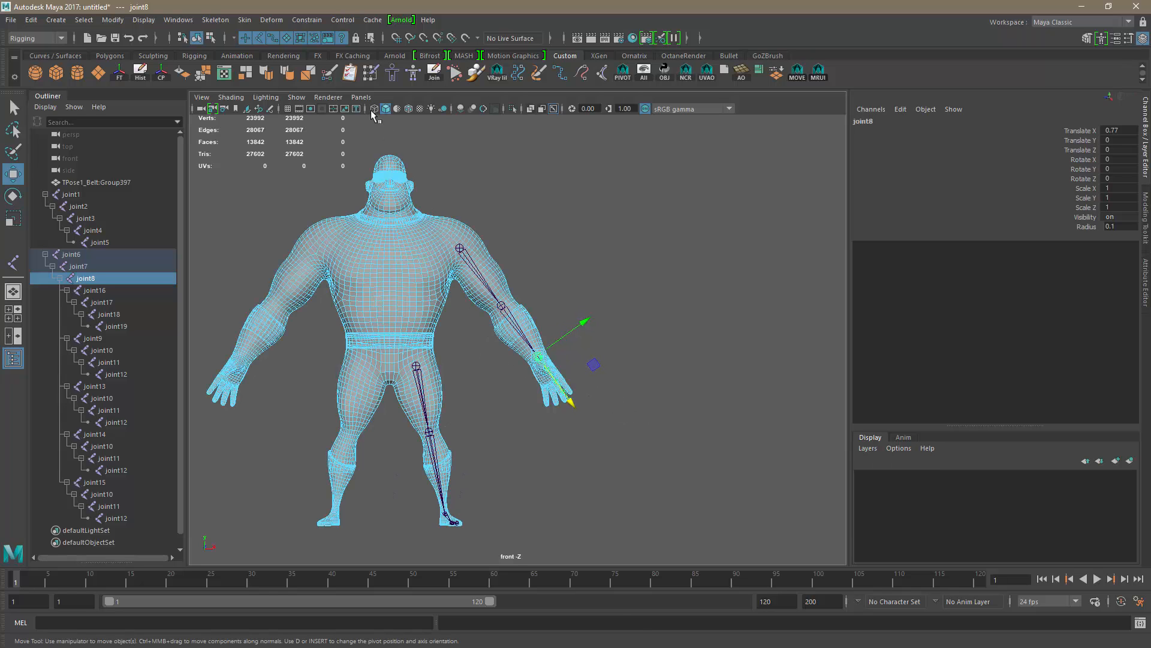
key("ctrl+z")
- In the perspective view, center the arm's root joint in the shoulder at about Translate Z -0.085 and rotate it to about Y 5.588
left_click(361, 96)
mouse_move(420, 108)
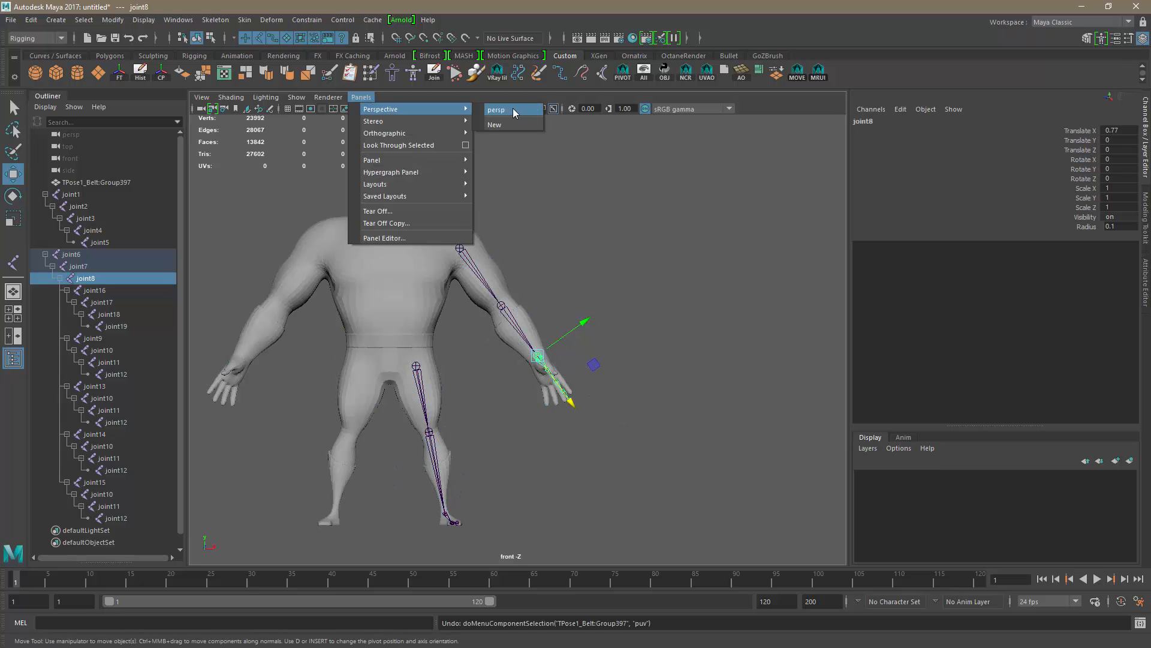
left_click(513, 108)
left_click_drag(565, 376, 618, 379, "alt")
left_click(527, 306)
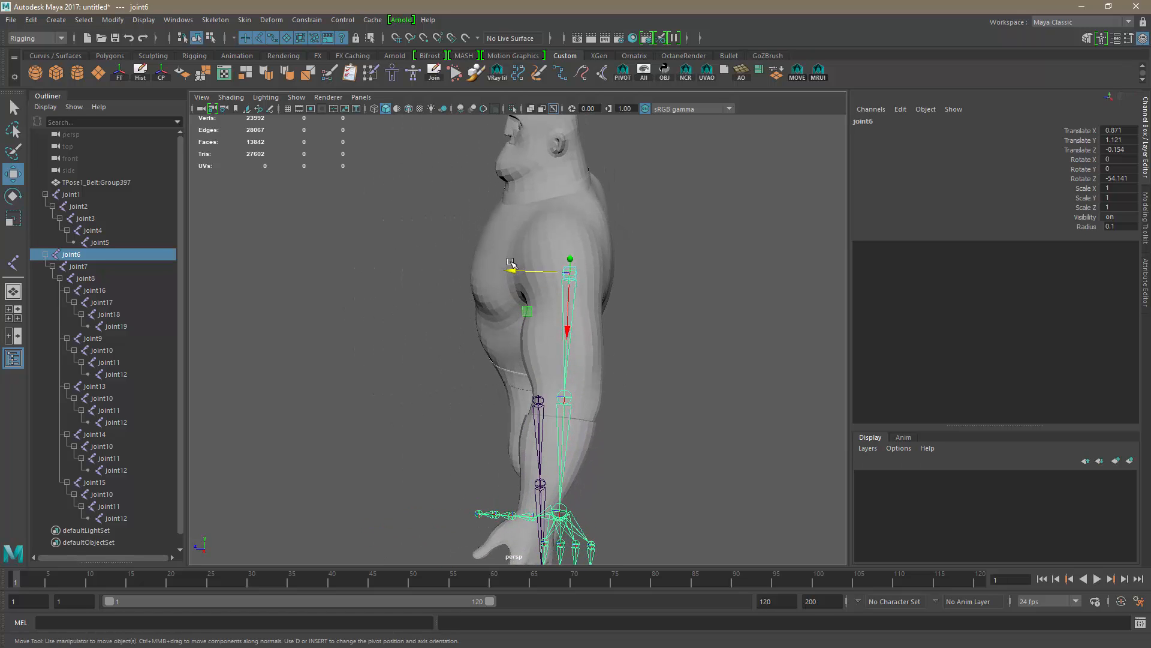
left_click_drag(511, 273, 501, 274)
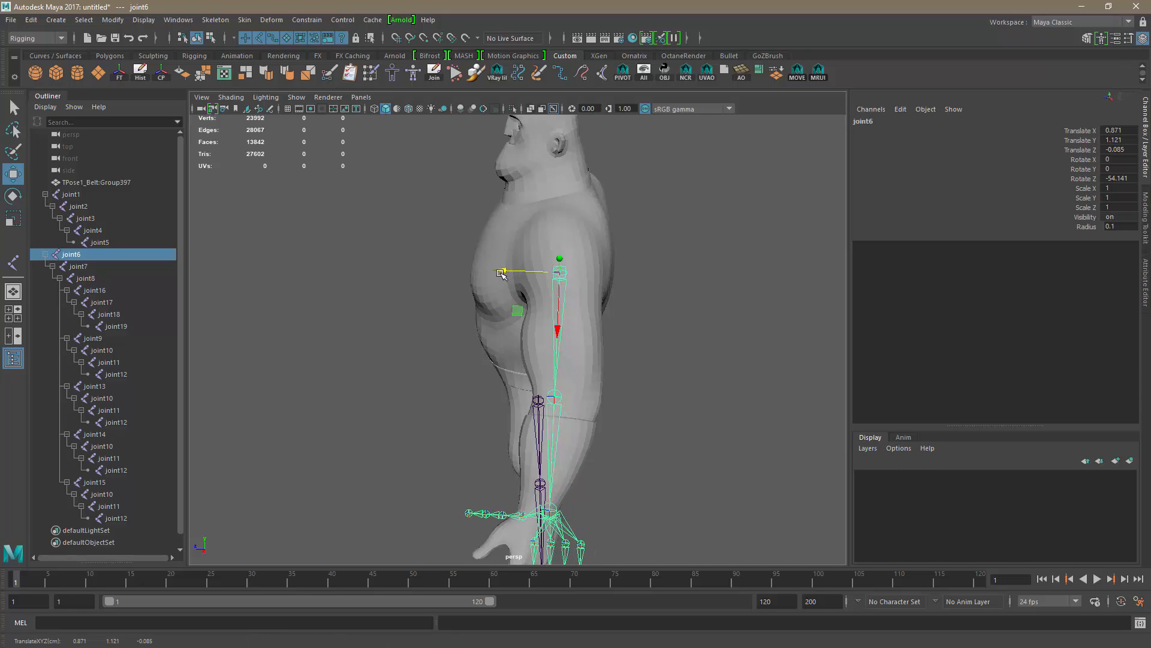
key("e")
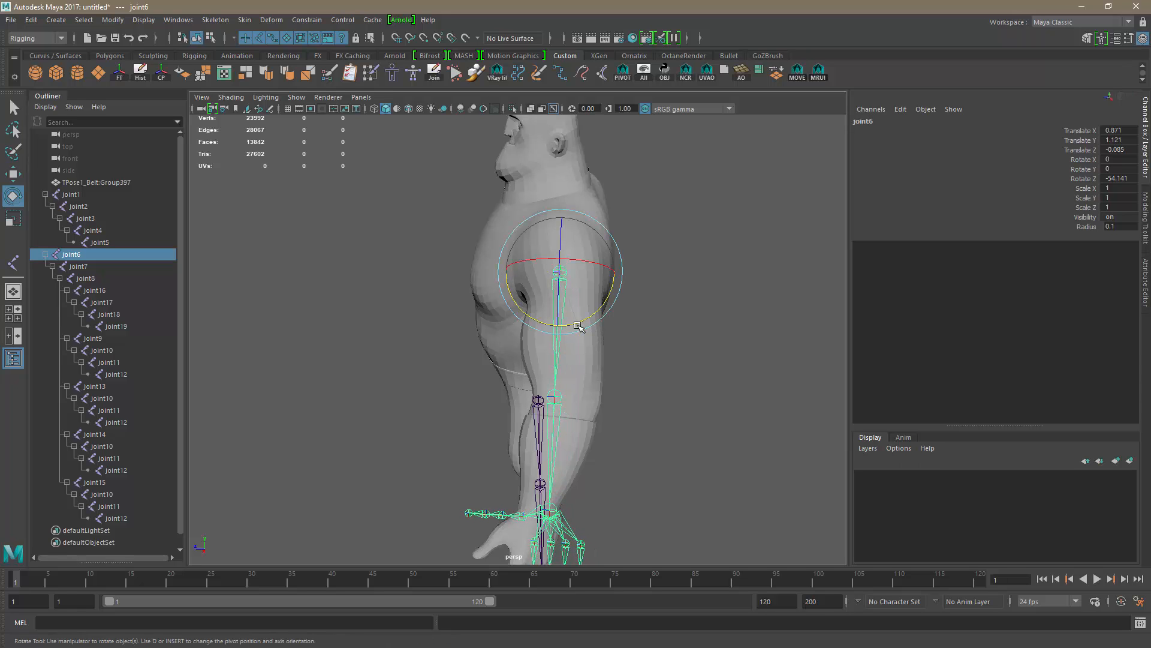
left_click_drag(578, 325, 584, 327)
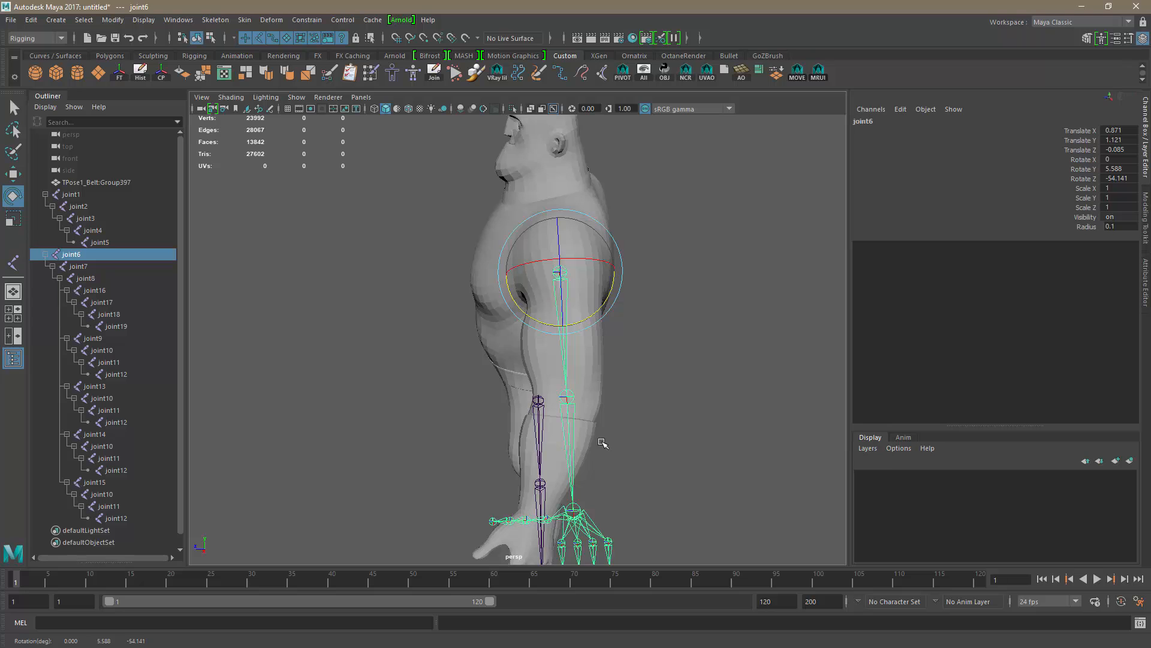
- Bend the elbow joint to about Rotate Y -16.021 and slide the wrist joint to about Translate X 0.805
left_click_drag(602, 442, 538, 376, "alt")
left_click(546, 361)
key("w")
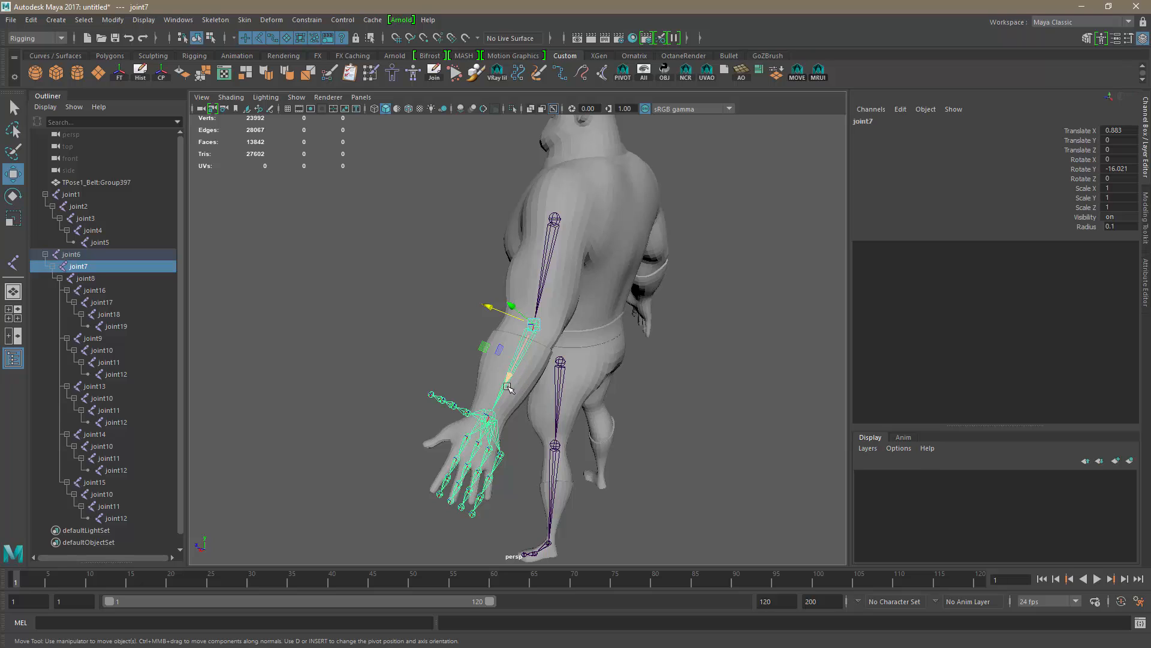
left_click(486, 424)
middle_click_drag(476, 445, 472, 449)
left_click(600, 450)
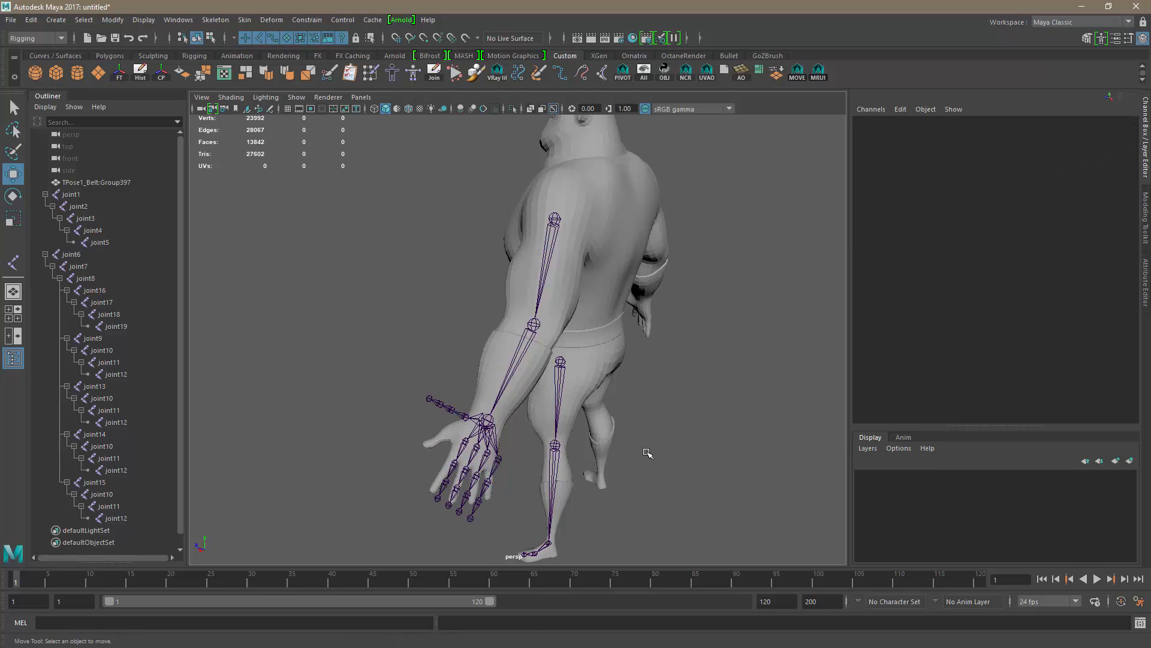
- Try to bend the elbow joint further around its Y axis
left_click_drag(644, 454, 581, 398, "alt")
scroll(605, 400, "up", 4)
left_click(543, 366)
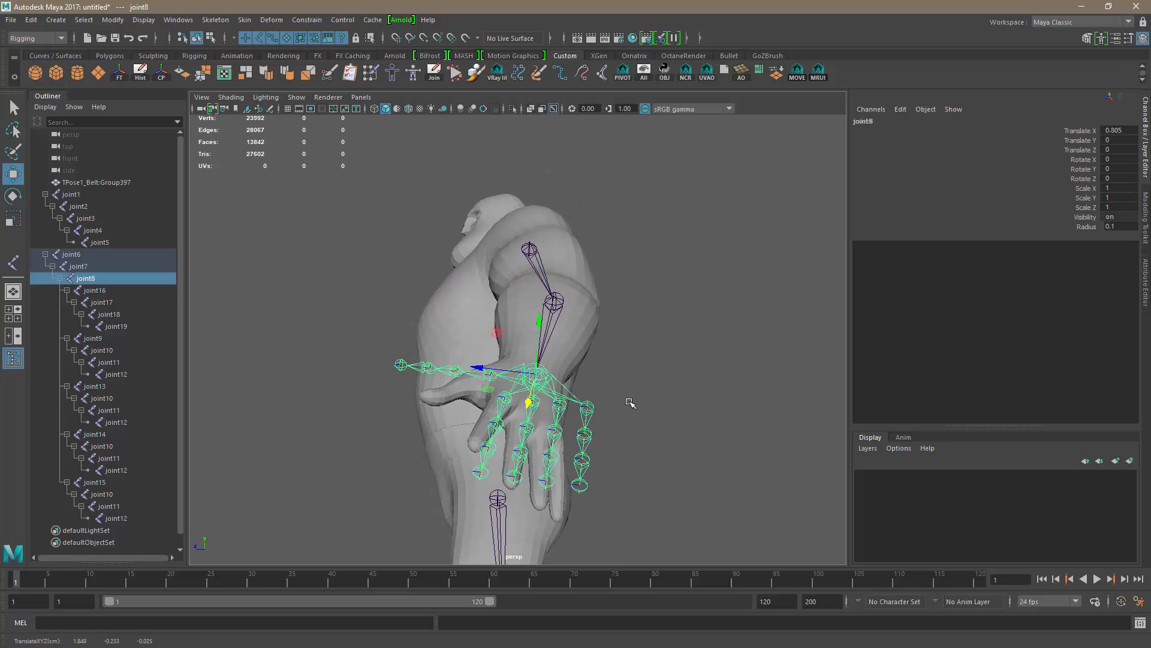
key("e")
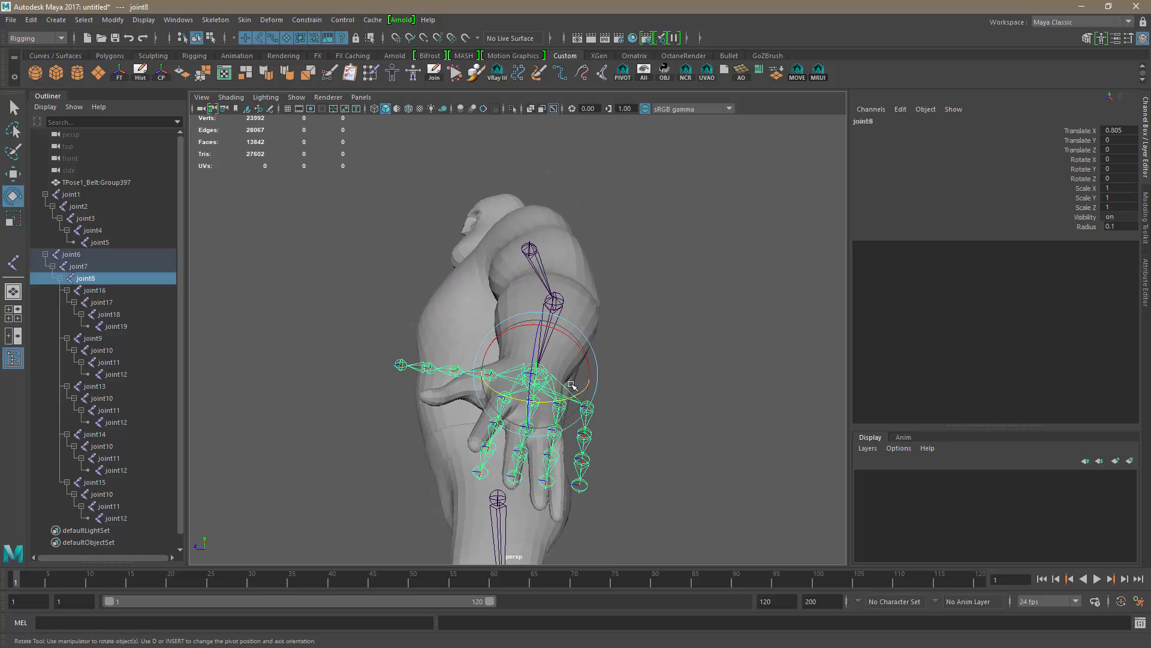
left_click(555, 300)
left_click_drag(556, 299, 543, 321, "alt")
key("ctrl+z")
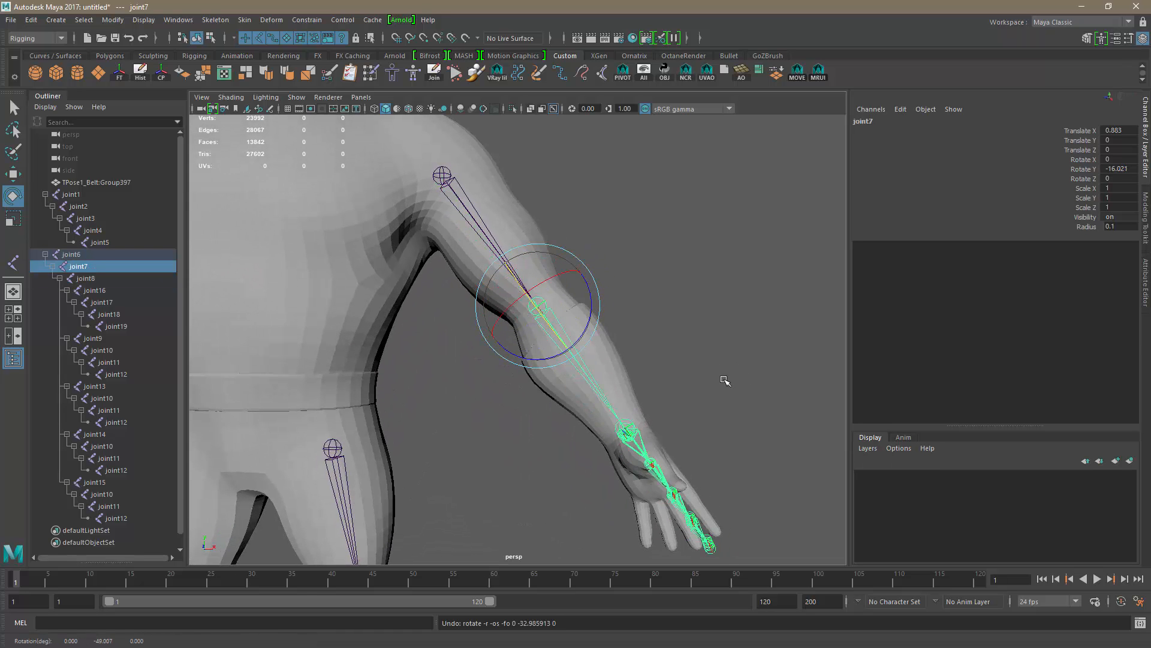
- Rotate the wrist joint around its X axis to line up the finger chains with the tilt of the palm
left_click_drag(725, 381, 548, 309, "alt")
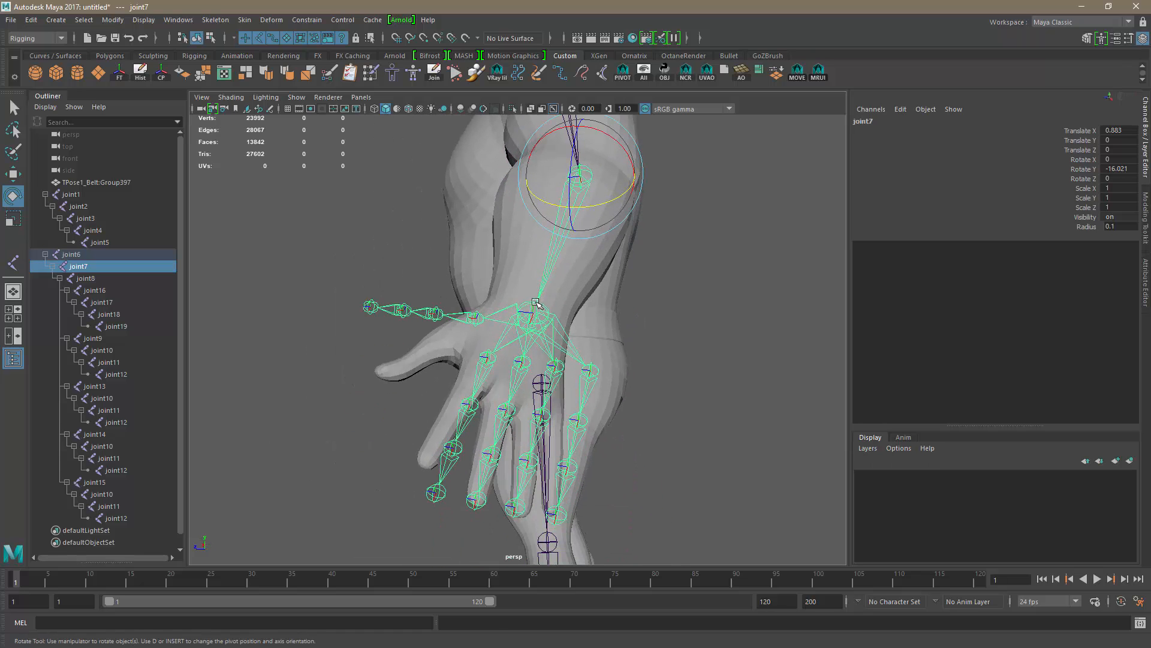
left_click(548, 310)
left_click_drag(650, 342, 664, 319, "alt")
left_click_drag(615, 230, 653, 266)
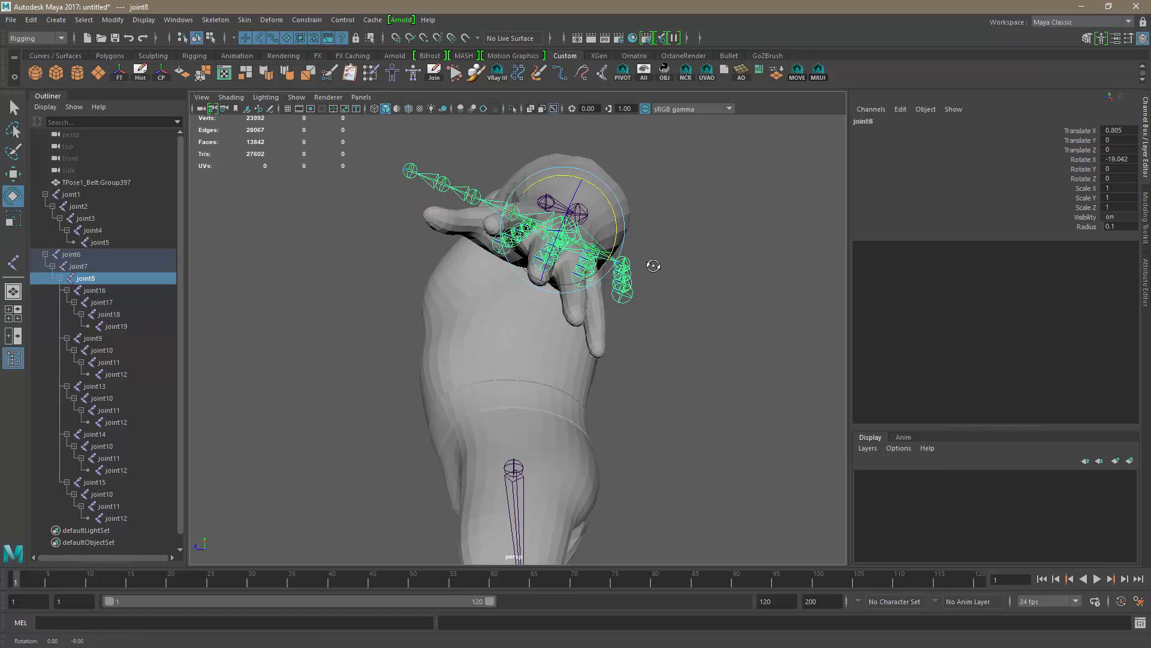
left_click_drag(617, 232, 653, 254)
left_click_drag(617, 213, 647, 303)
mouse_move(524, 247)
left_mouse_down()
mouse_move(511, 265)
mouse_move(522, 250)
left_mouse_up()
key("ctrl+z")
left_click_drag(542, 312, 516, 475, "alt")
- Move the thumb chain's root joint into the thumb base at about X 0.093, Y -0.097, Z 0.096
left_click(477, 355)
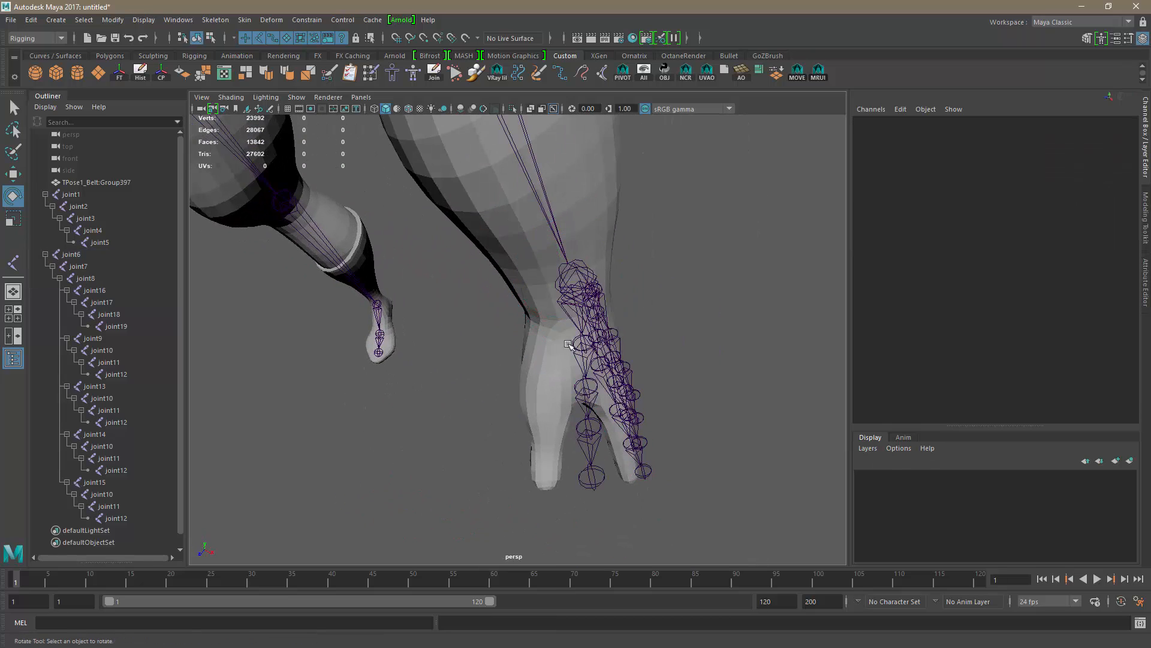
left_click(584, 350)
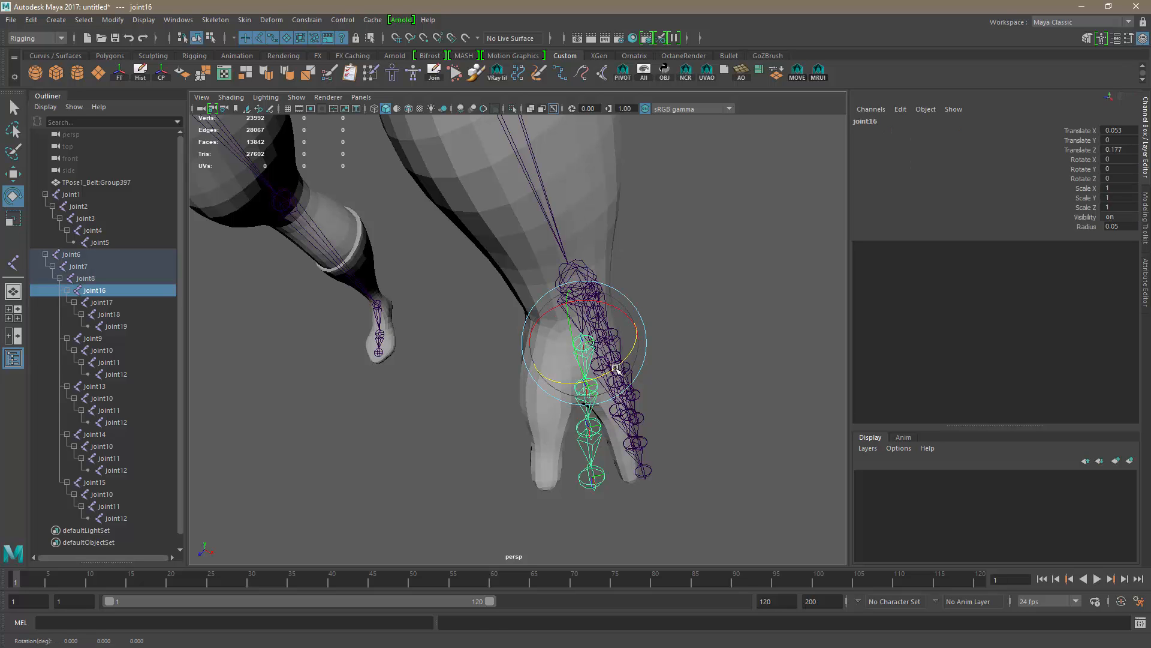
key("ctrl+z")
left_click_drag(615, 369, 689, 280)
key("w")
left_click_drag(507, 257, 557, 276)
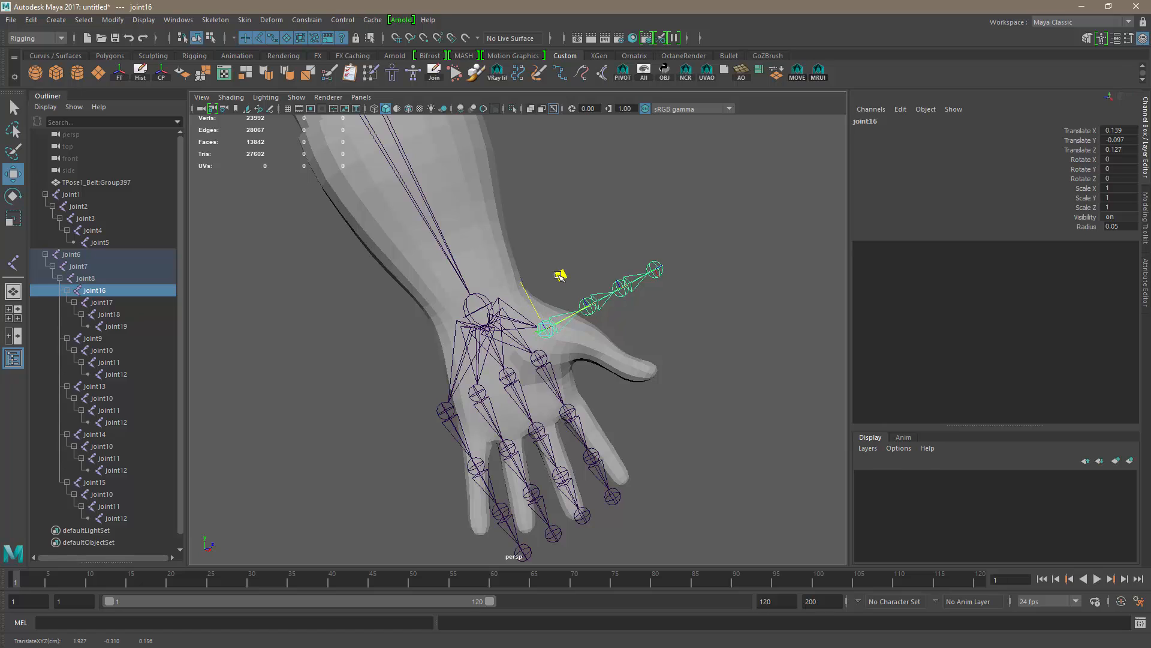
left_click_drag(558, 273, 547, 265)
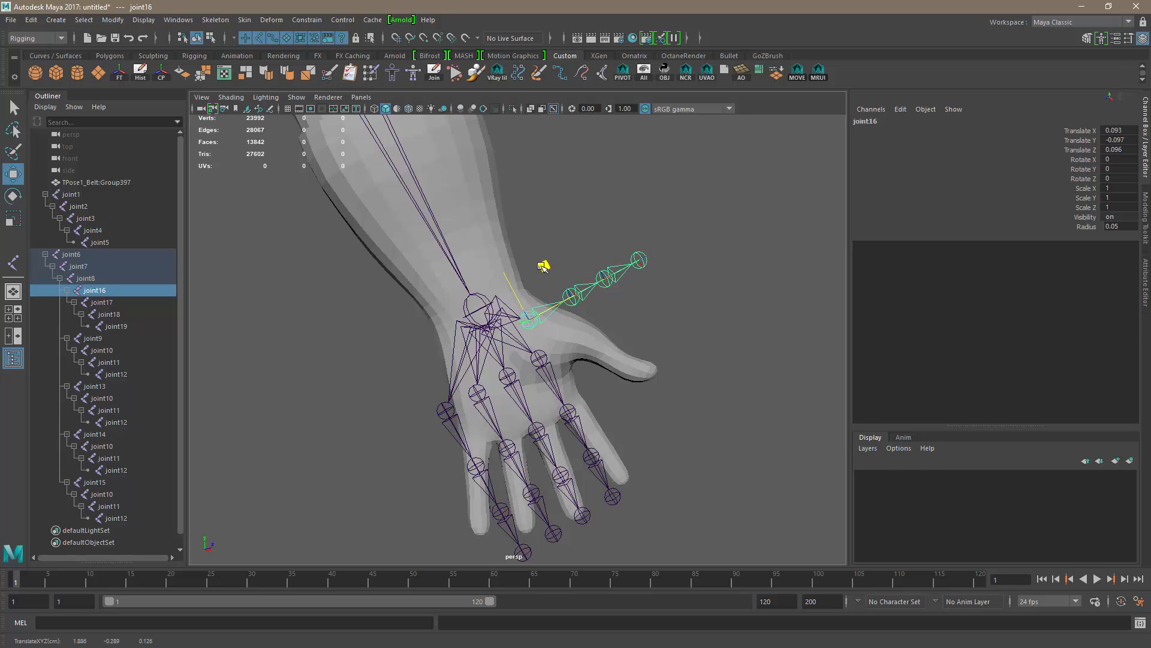
- Rotate the thumb's root joint to about X -12.325, Y 46.508, Z -28.975 so the chain follows the mesh thumb
left_click_drag(543, 266, 456, 383, "alt")
key("e")
left_click_drag(621, 391, 491, 457, "alt")
left_click_drag(556, 376, 565, 258)
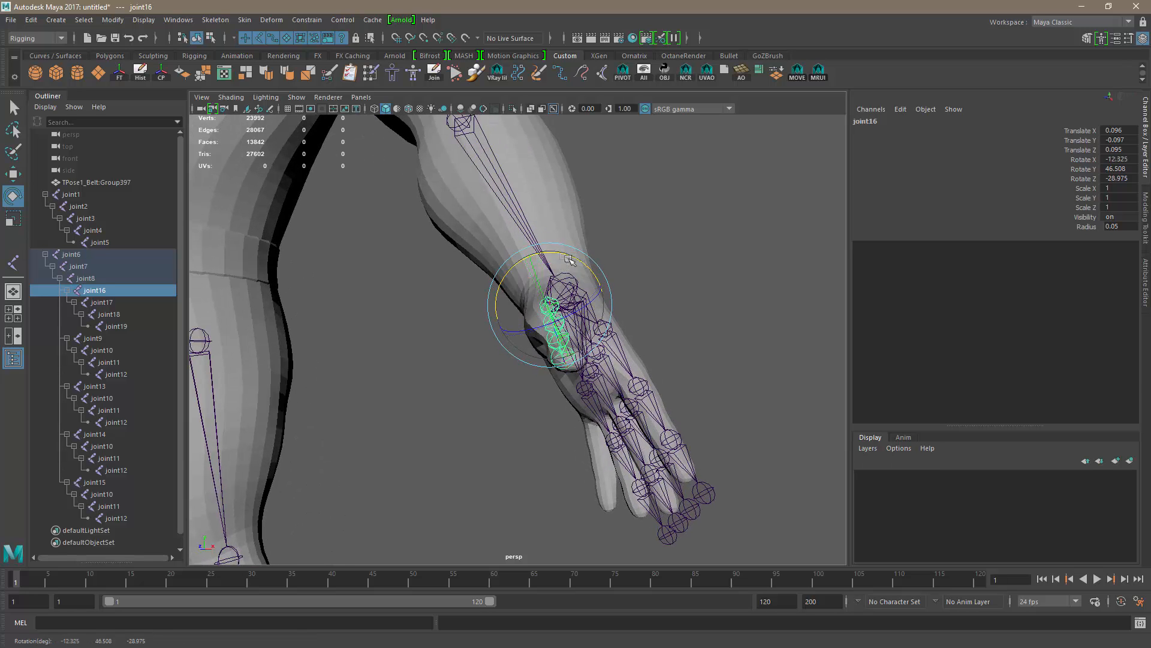
left_click_drag(707, 319, 528, 359, "alt")
left_click_drag(754, 335, 742, 321, "alt")
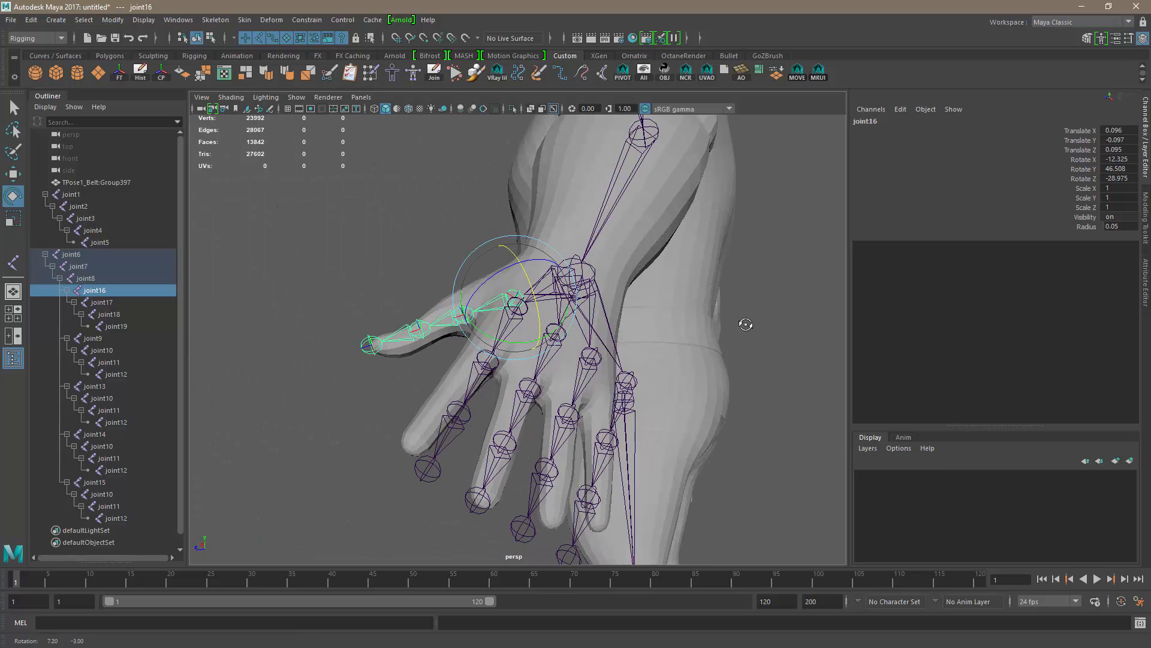
left_click(724, 325)
- Try to rotate the root joint of the index finger chain
left_click(495, 333)
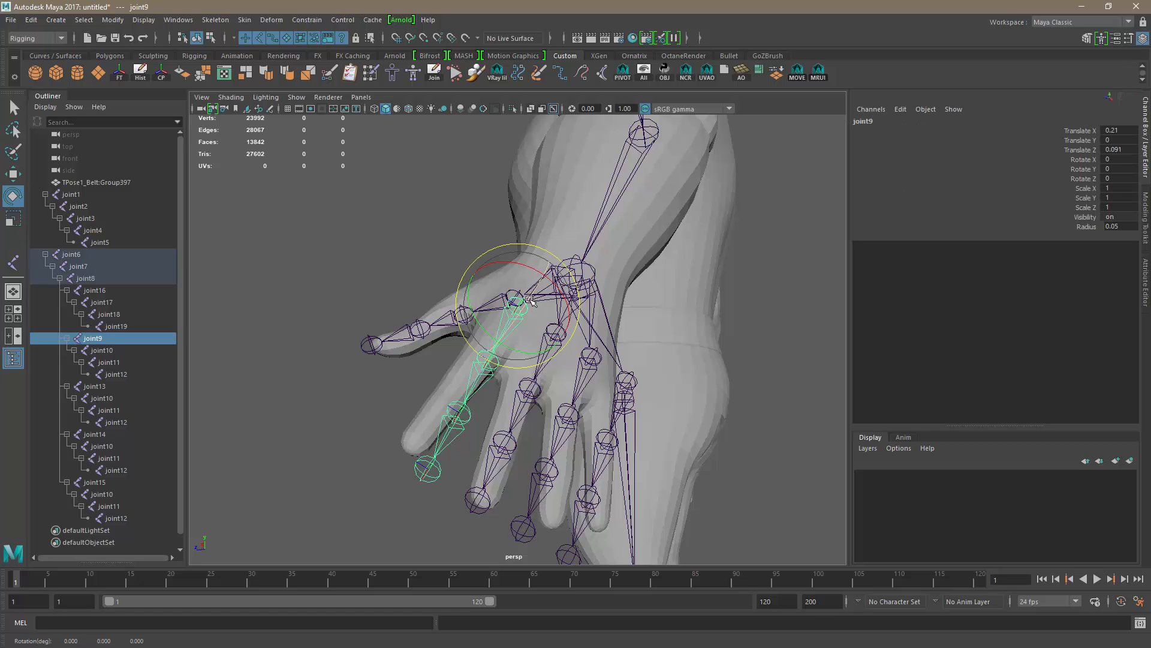
left_click_drag(407, 393, 414, 390, "alt")
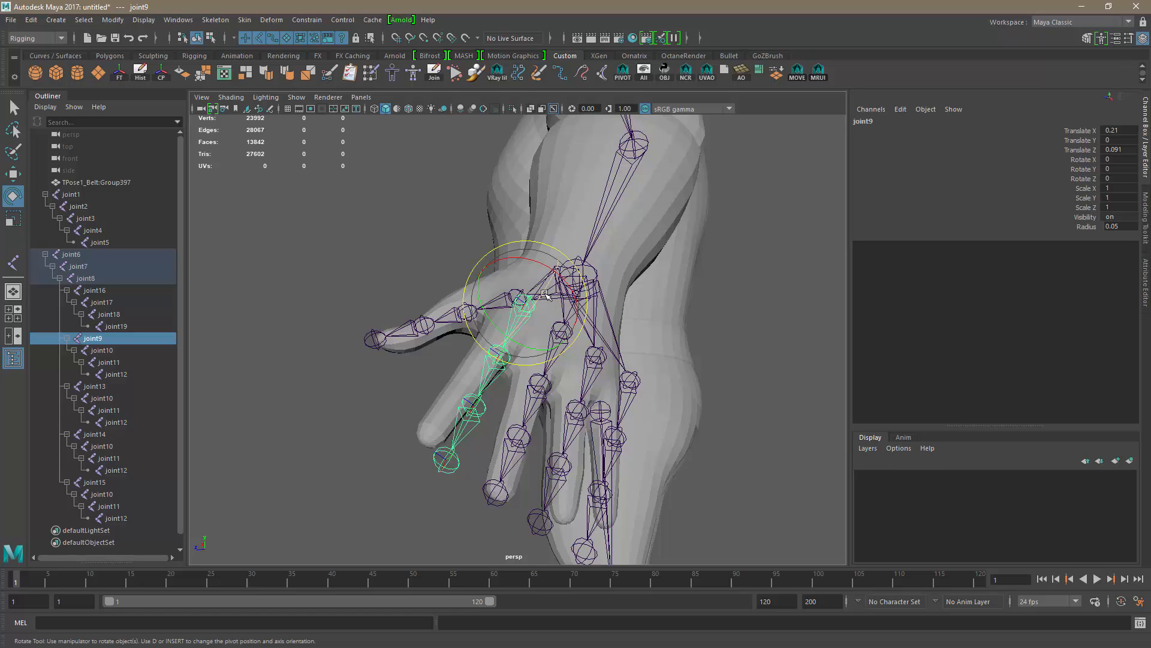
mouse_move(541, 304)
left_mouse_down()
mouse_move(549, 284)
mouse_move(540, 316)
left_mouse_up()
key("ctrl+z")
left_click_drag(422, 395, 502, 427, "alt")
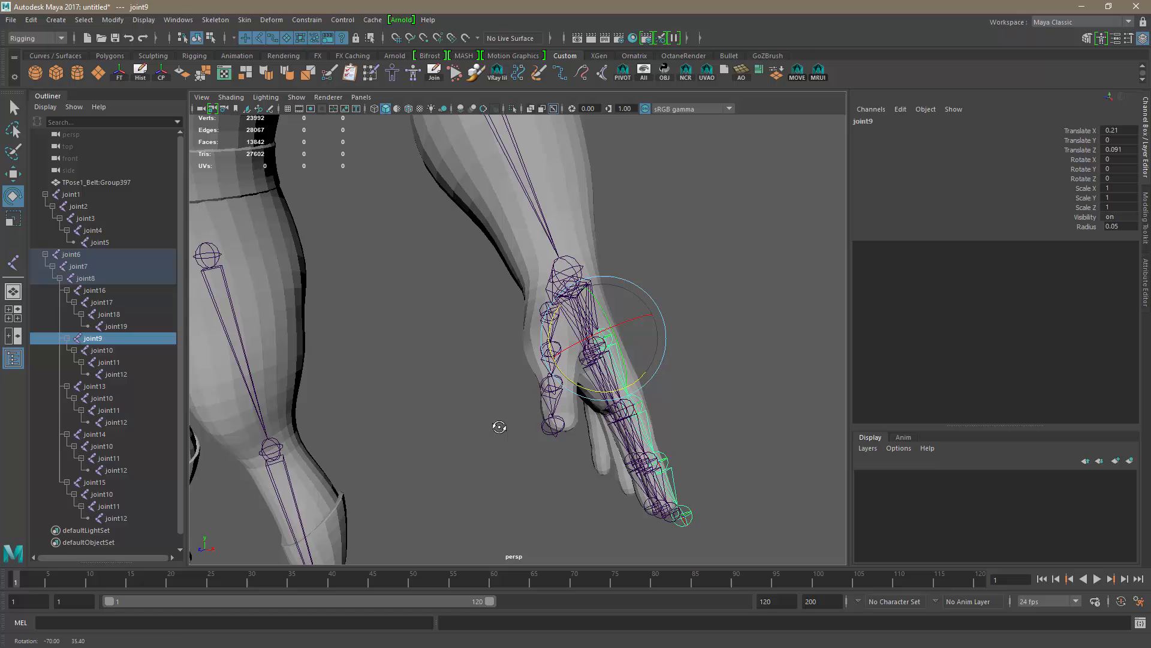
left_click(458, 339)
left_click(536, 321)
left_click_drag(536, 321, 688, 298, "alt")
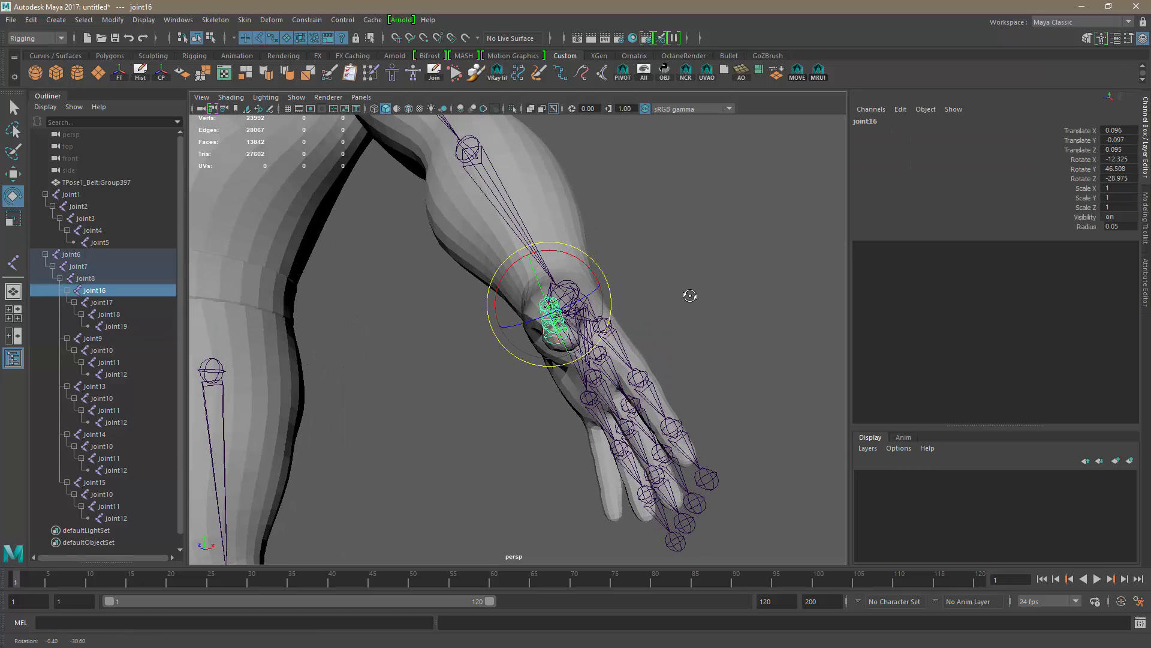
left_click_drag(613, 325, 591, 348, "alt")
- Try to rotate the second joint of the index finger chain, and undo each rotation
left_click(481, 376)
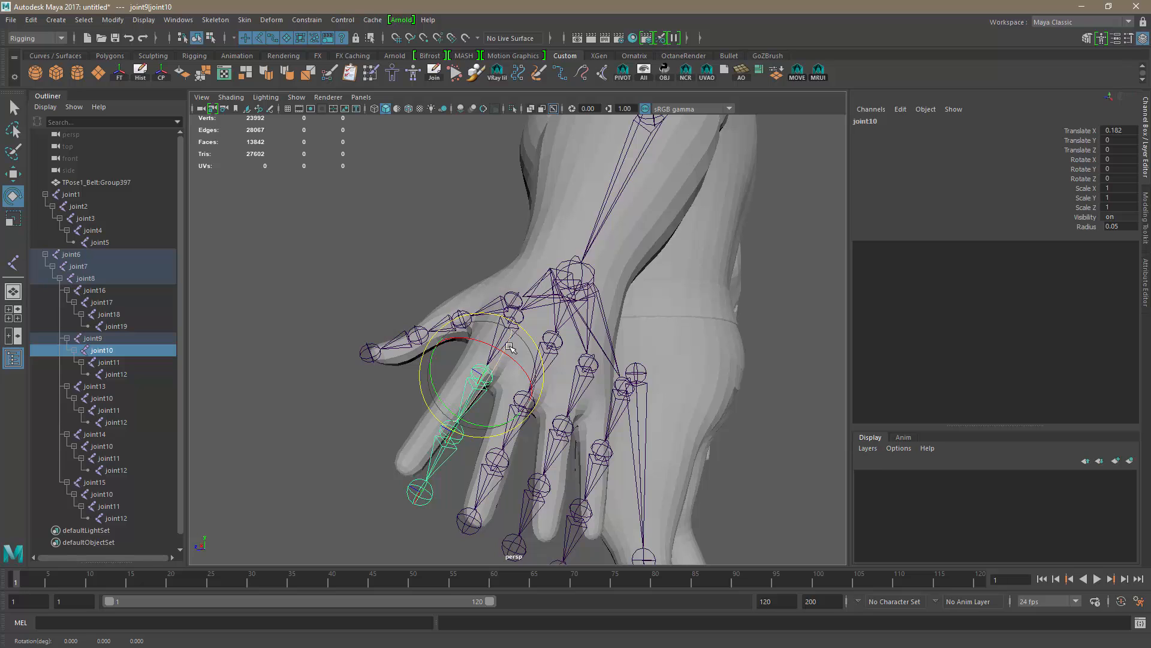
left_click_drag(482, 429, 418, 320, "alt")
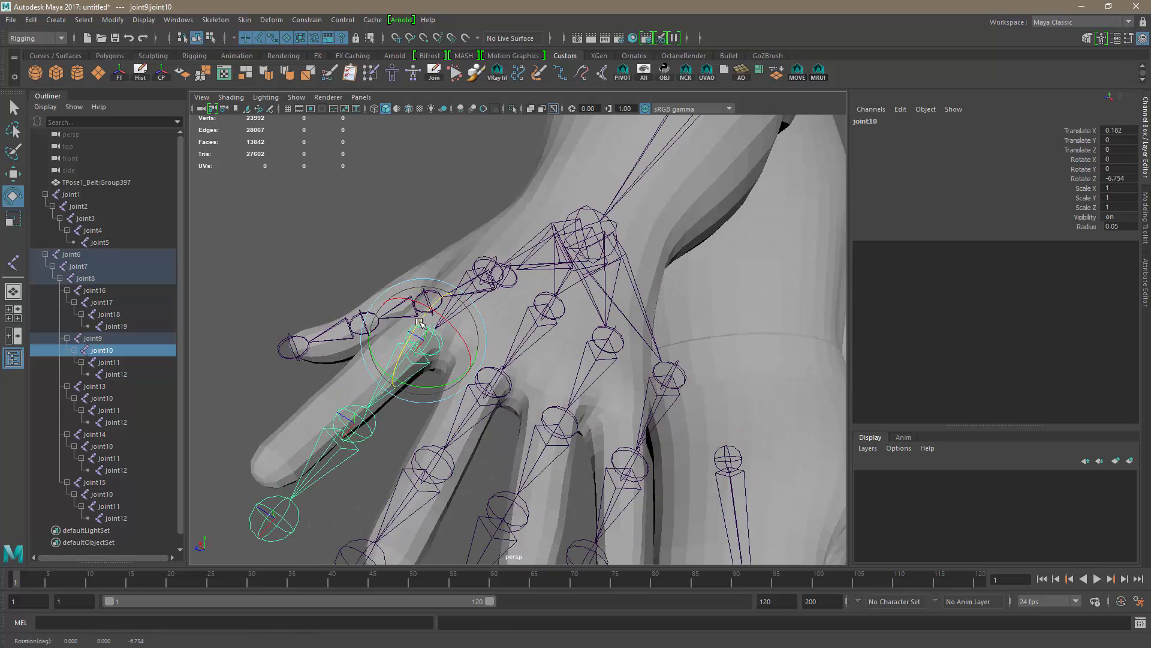
key("ctrl+z")
left_click_drag(425, 385, 430, 384)
key("ctrl+z")
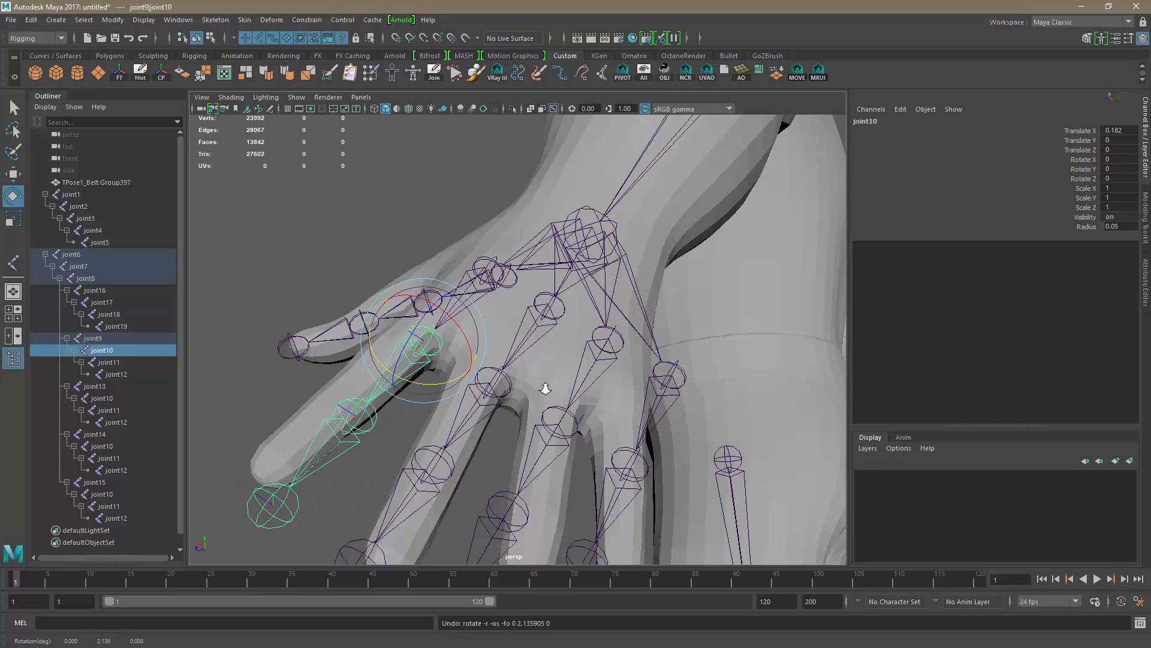
left_click_drag(545, 385, 538, 219, "alt")
- Rotate the thumb chain's root joint to about X 83.618, Y 44.373, Z -28.628 to turn the chain toward the mesh thumb
left_click(526, 281)
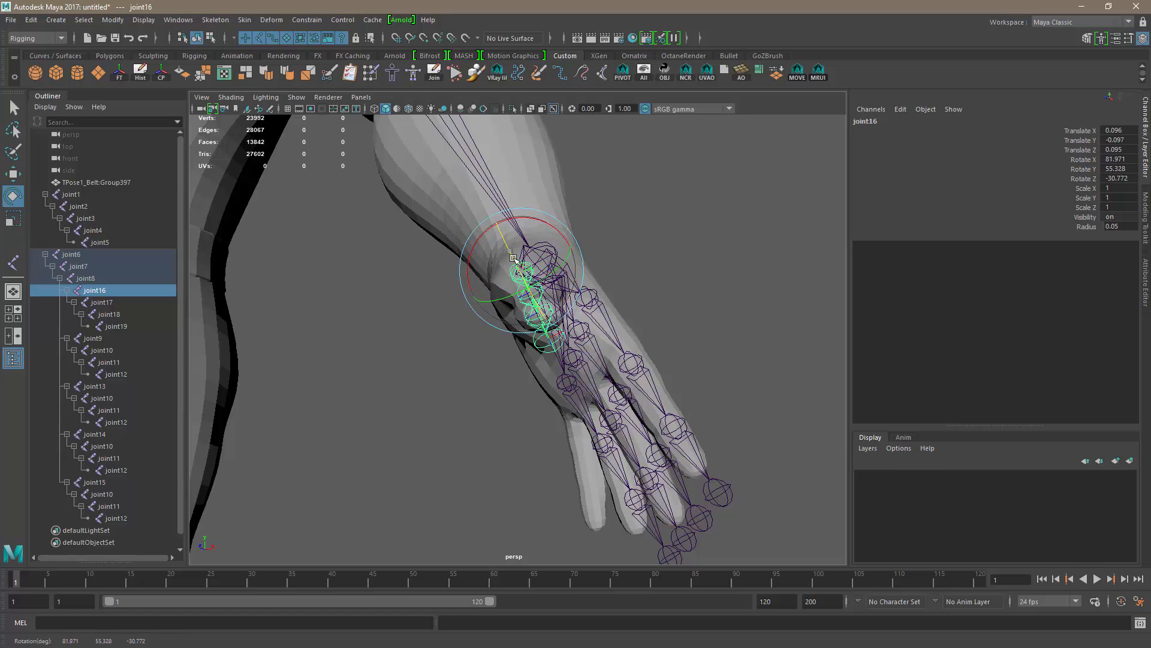
left_click_drag(624, 290, 476, 285, "alt")
left_click_drag(525, 375, 599, 386, "alt")
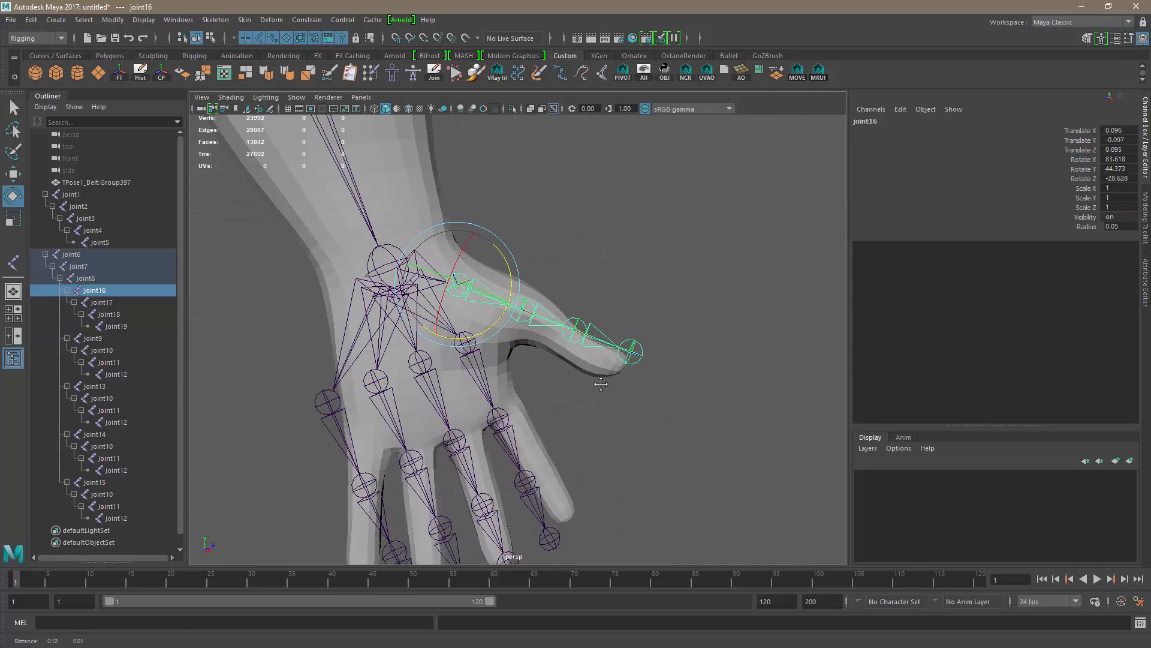
- Rotate the second thumb joint to about -11.933 on Z so the chain bends along the thumb
left_click(539, 307)
left_click_drag(575, 307, 578, 319)
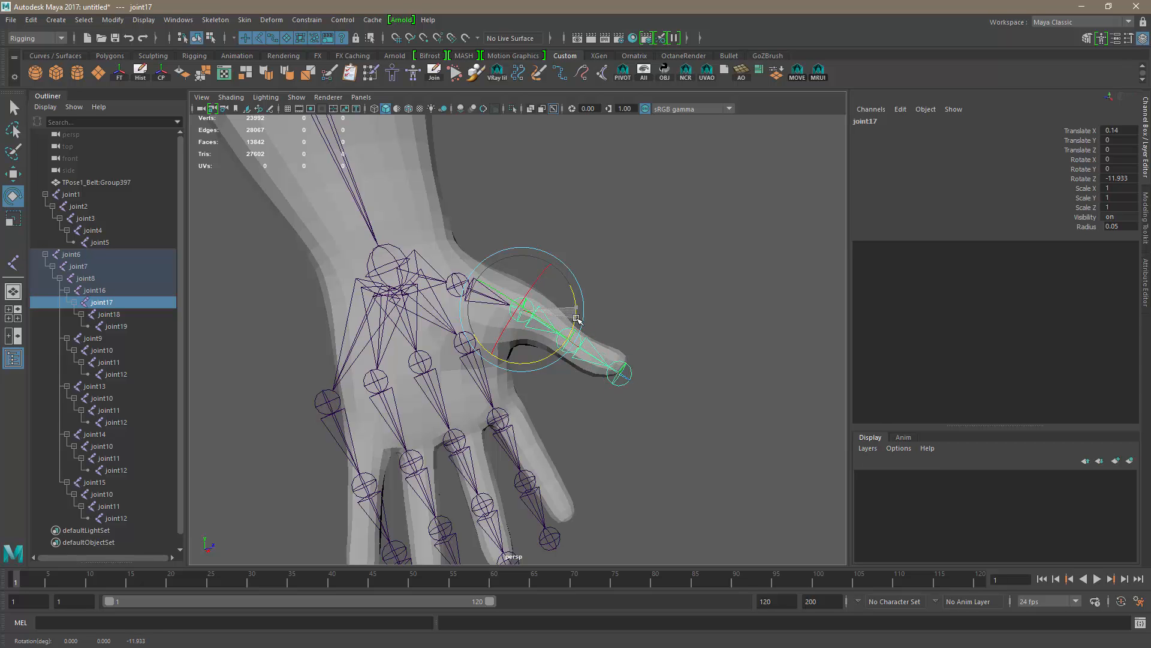
left_click_drag(660, 307, 406, 358, "alt")
- Display the wireframe over the shaded mesh and slide the third thumb joint back along the thumb to about Translate X 0.074
mouse_move(407, 358)
right_mouse_down("alt")
mouse_move(568, 398)
mouse_move(506, 403)
mouse_move(654, 433)
right_mouse_up("alt")
left_click(408, 108)
left_click_drag(549, 400, 514, 372, "alt")
left_click(419, 328)
key("Down")
key("w")
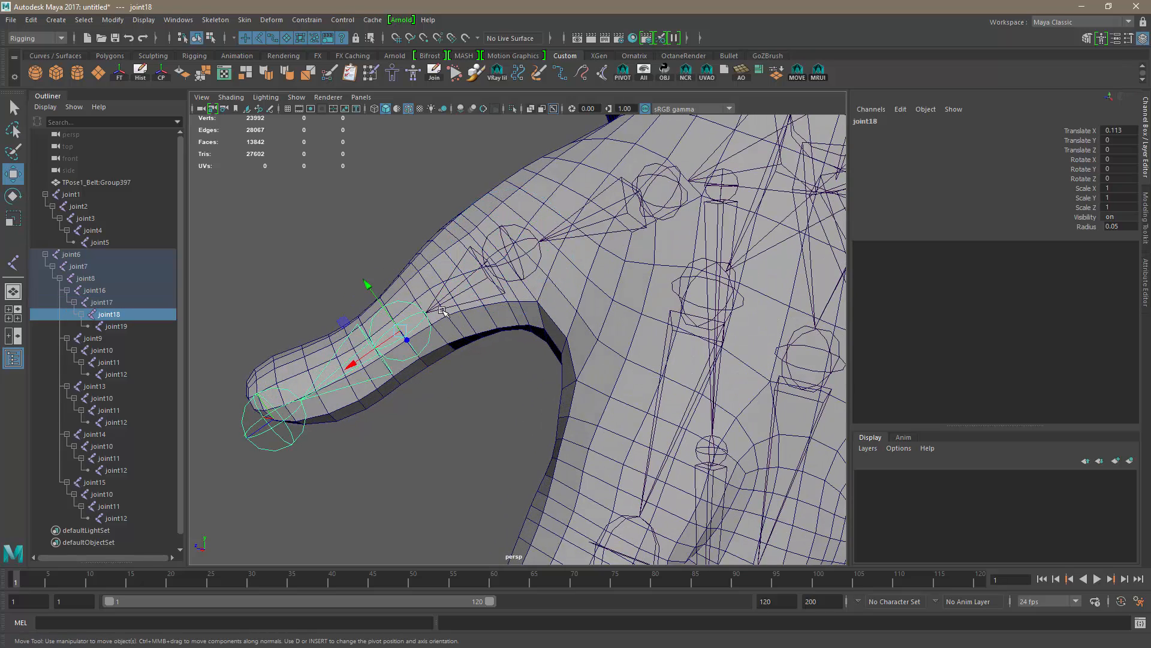
left_click_drag(356, 360, 404, 341)
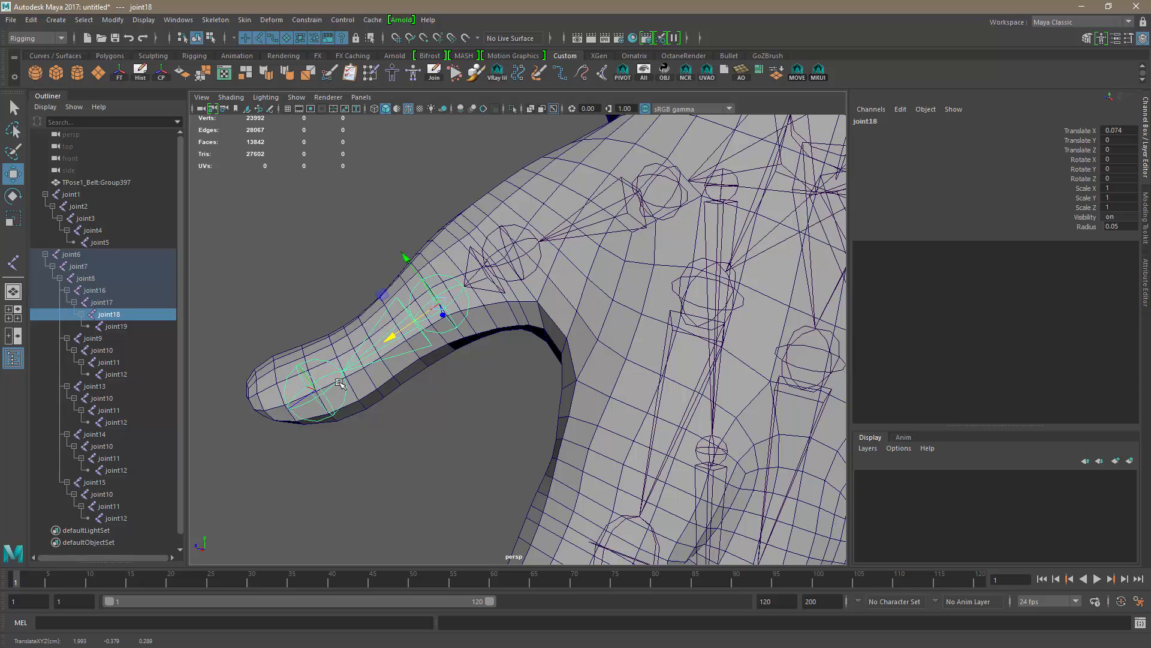
- Slide the thumb's end joint back along its chain to about Translate X 0.073
left_click(340, 385)
left_click_drag(380, 424, 398, 419, "alt")
left_click_drag(290, 407, 330, 372)
mouse_move(570, 463)
left_mouse_down("alt")
mouse_move(537, 489)
mouse_move(588, 499)
mouse_move(563, 442)
mouse_move(549, 464)
left_mouse_up("alt")
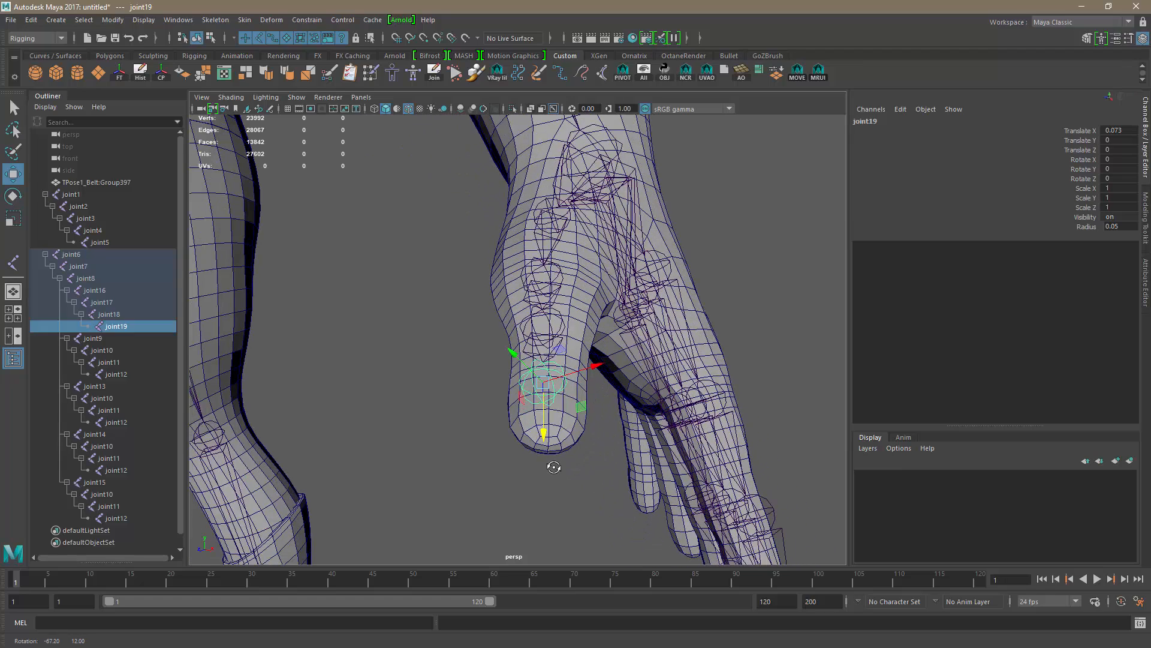
- Rotate the thumb's root joint to about X 55.931, Y 47.546, Z -22.421 to center the chain inside the thumb
key("e")
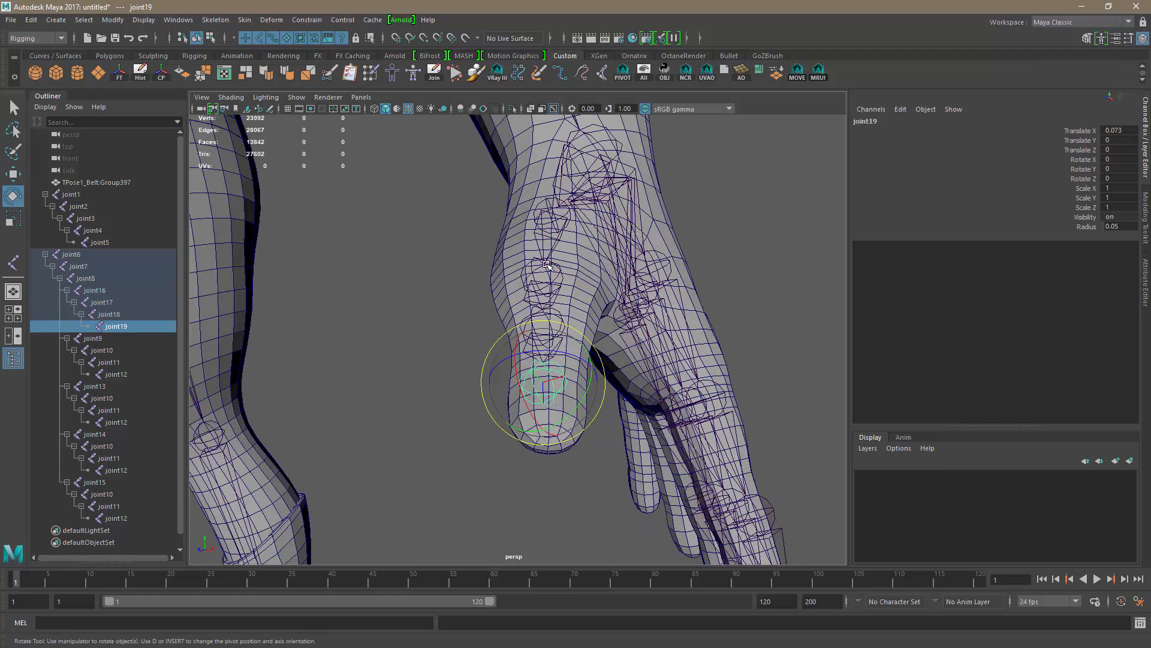
left_click(550, 244)
right_click_drag(618, 344, 564, 349, "alt")
left_click_drag(564, 349, 573, 324, "alt")
right_click_drag(576, 333, 655, 361, "alt")
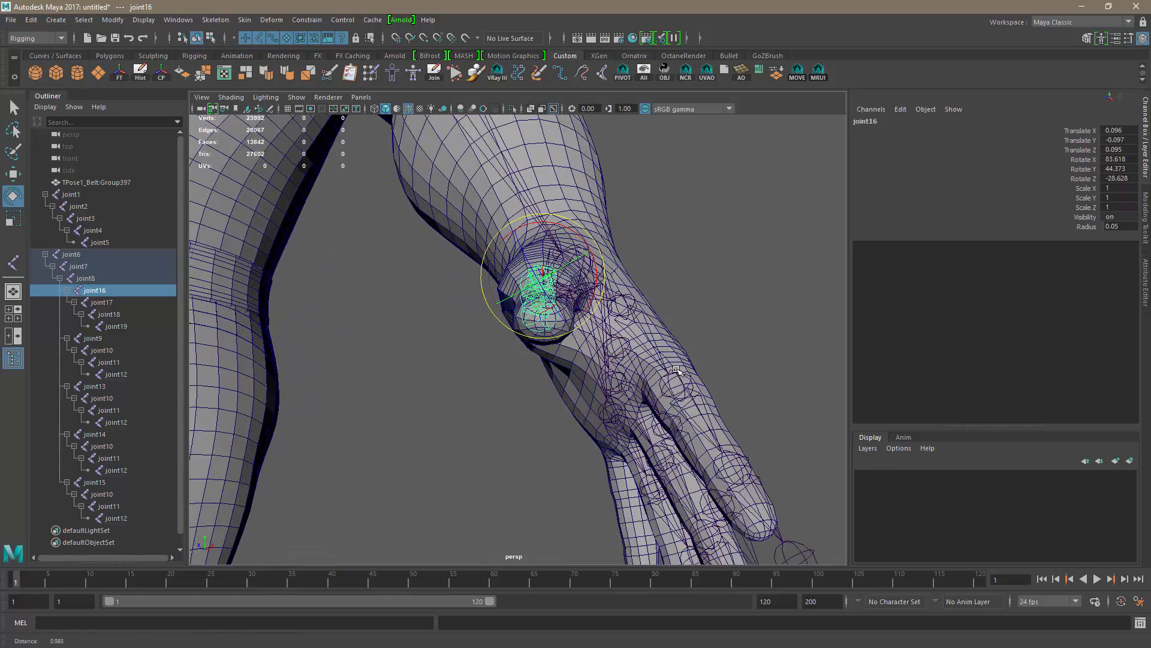
left_click_drag(655, 360, 655, 333, "alt")
left_click_drag(578, 240, 580, 241)
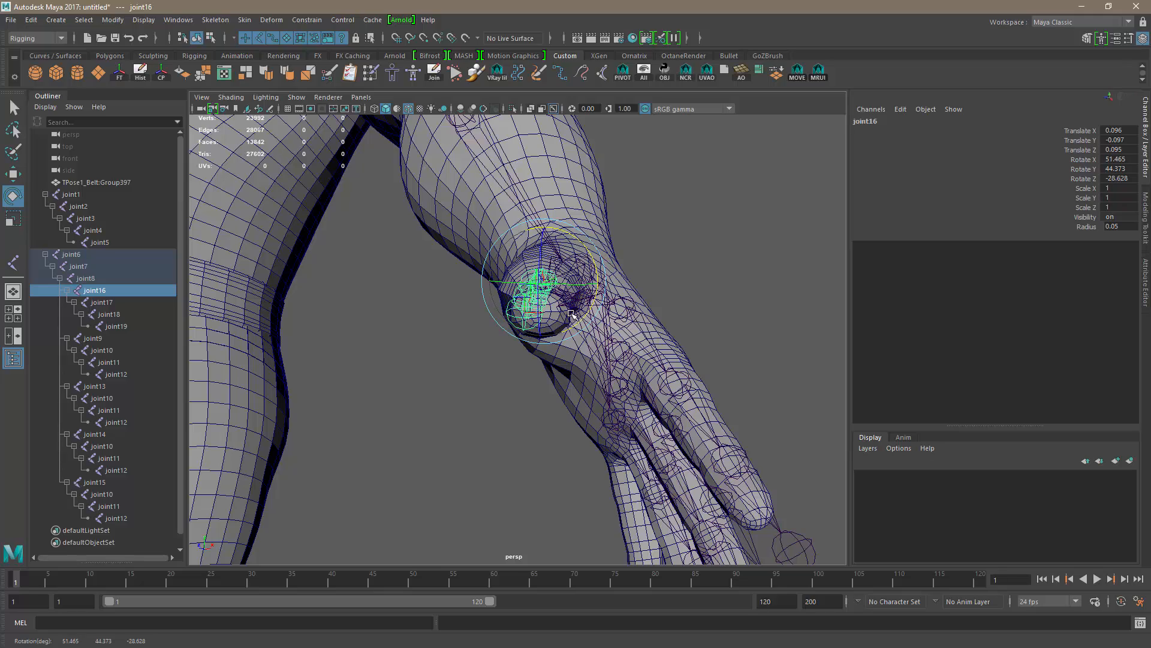
left_click_drag(572, 313, 561, 277, "alt")
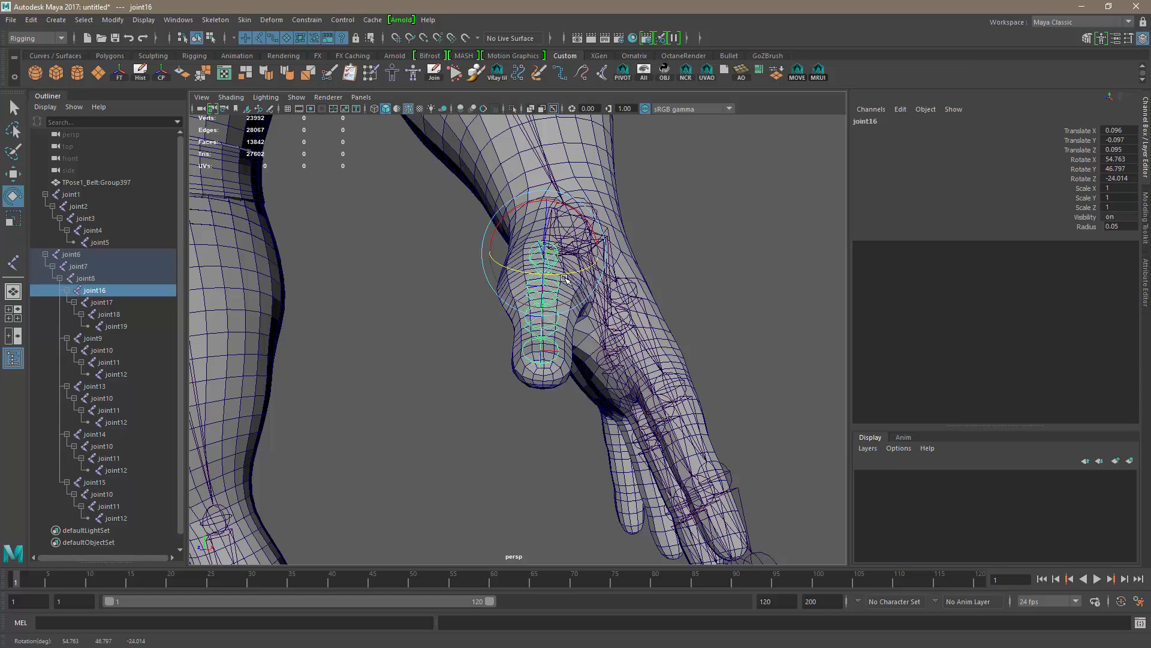
left_click_drag(565, 278, 573, 354, "alt")
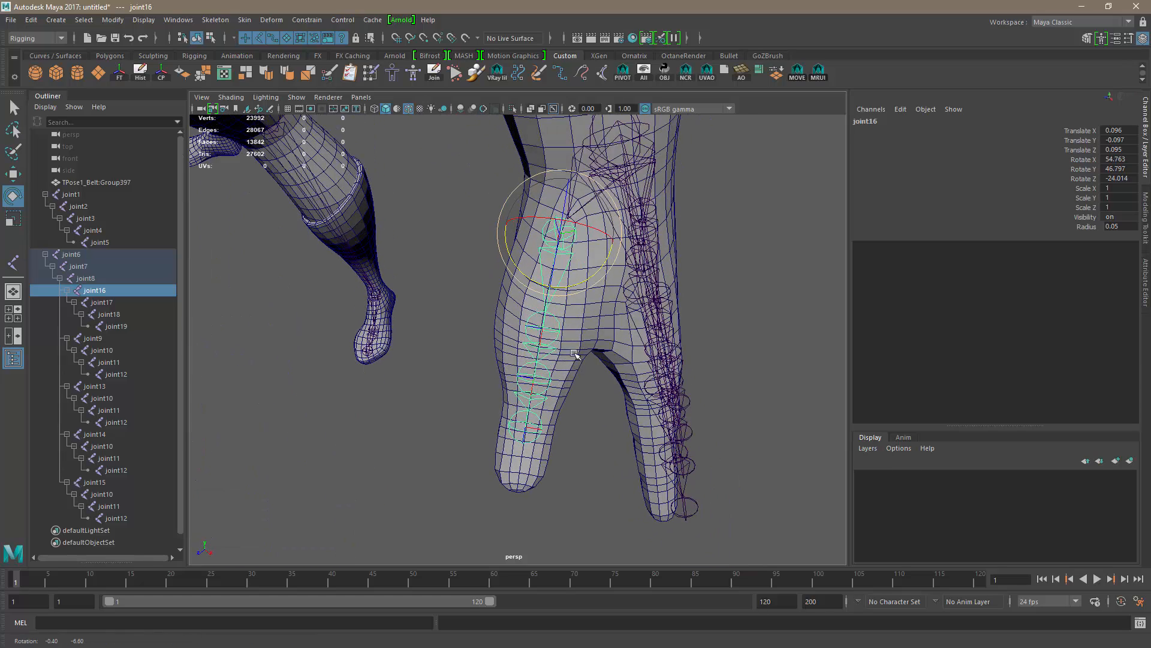
left_click_drag(562, 289, 566, 288)
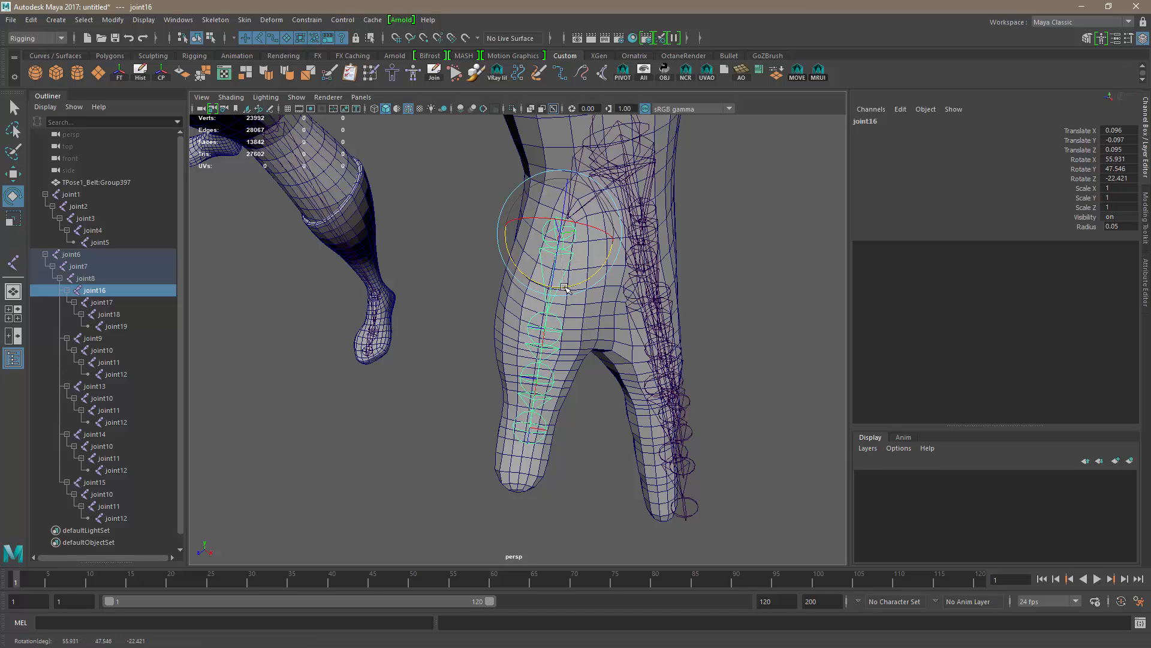
- Rotate the third thumb joint to about 2.845 on Z to follow the thumb's curve
left_click_drag(587, 339, 465, 376, "alt")
key("Down")
left_click(481, 404)
left_click(564, 251)
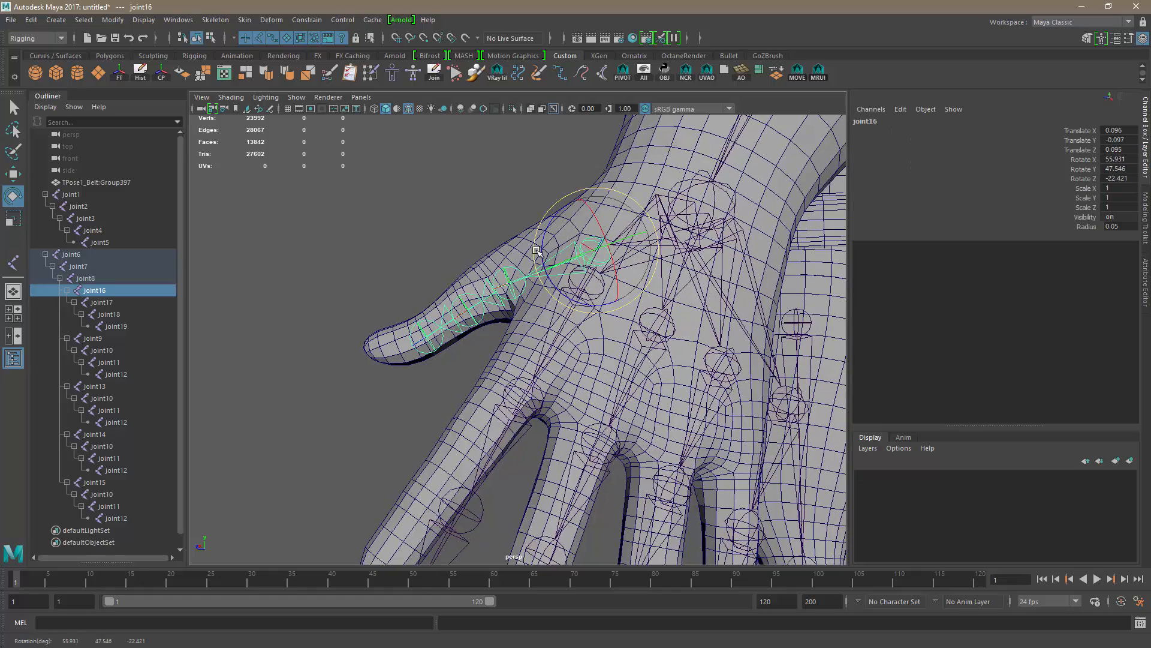
left_click_drag(536, 251, 754, 316, "alt")
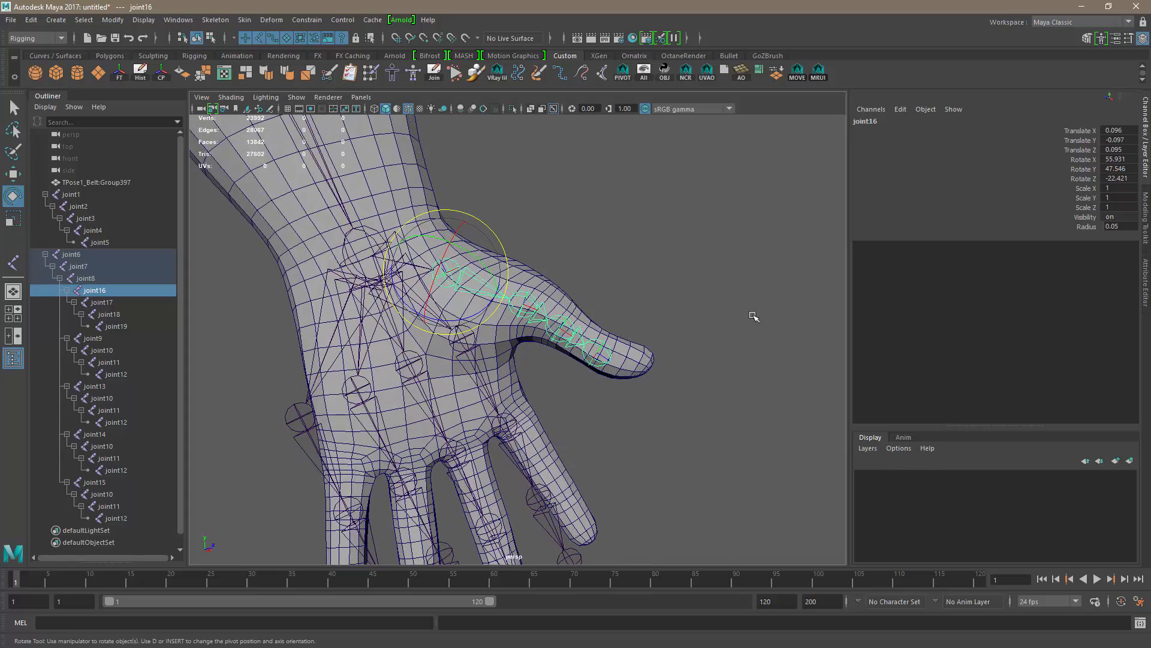
left_click(583, 319)
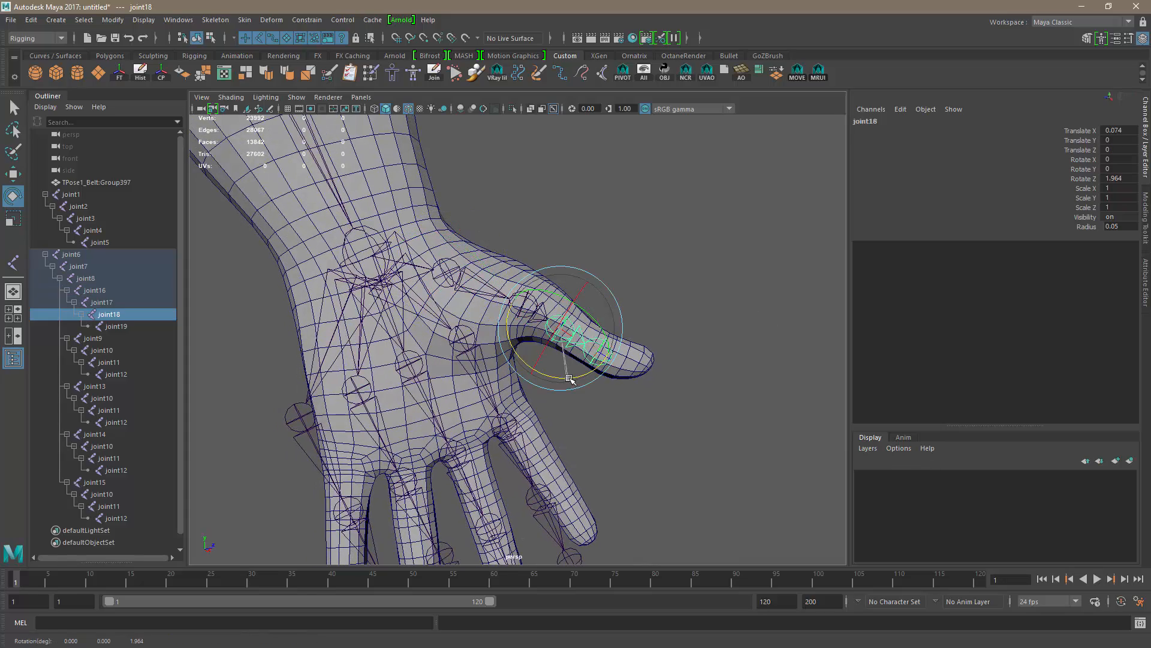
left_click_drag(569, 379, 429, 458, "alt")
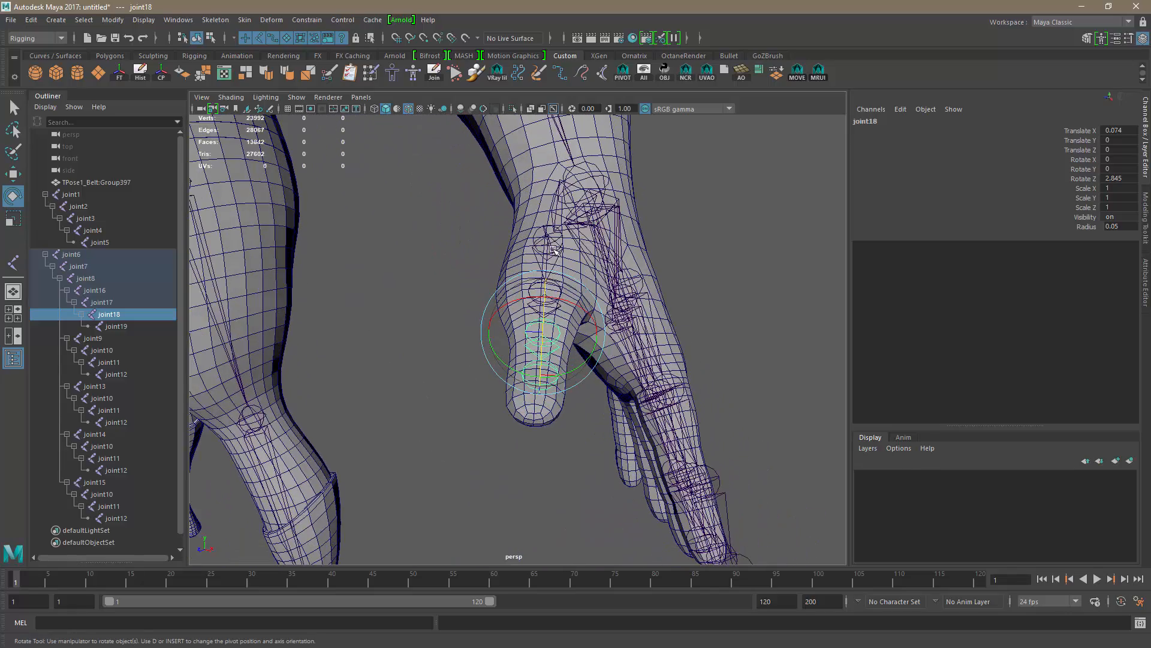
- Fine-tune the thumb's root joint rotation to about X 54.774, Y 46.804, Z -23.999 and the third thumb joint to about Z 4.223
left_click(572, 268)
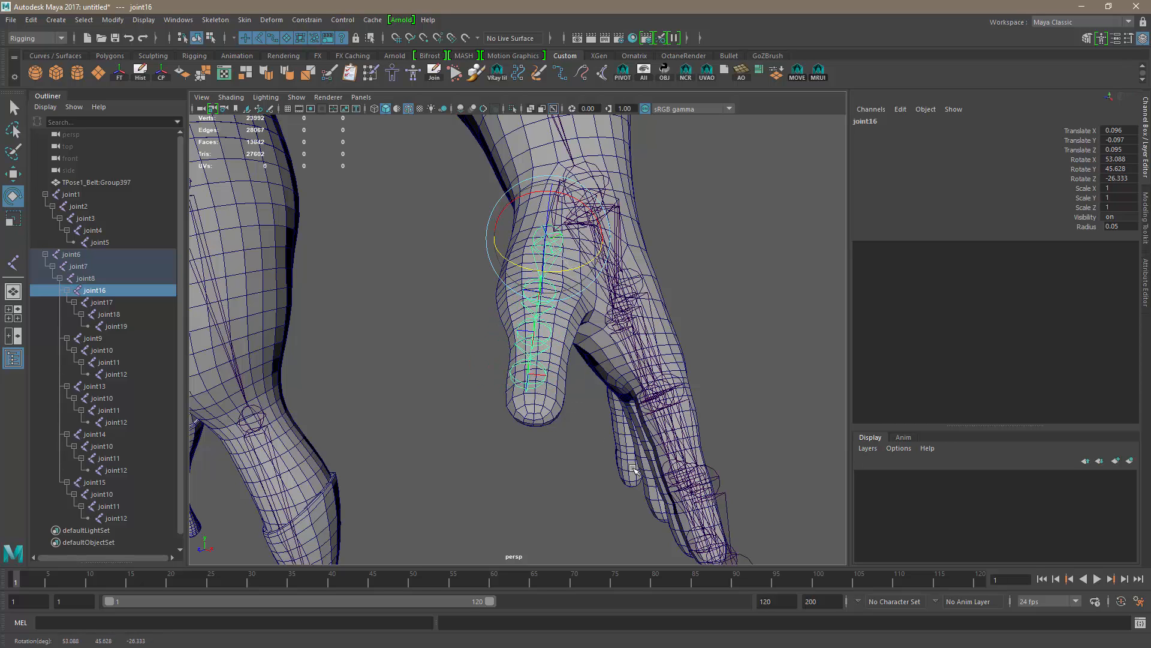
left_click_drag(632, 469, 752, 422, "alt")
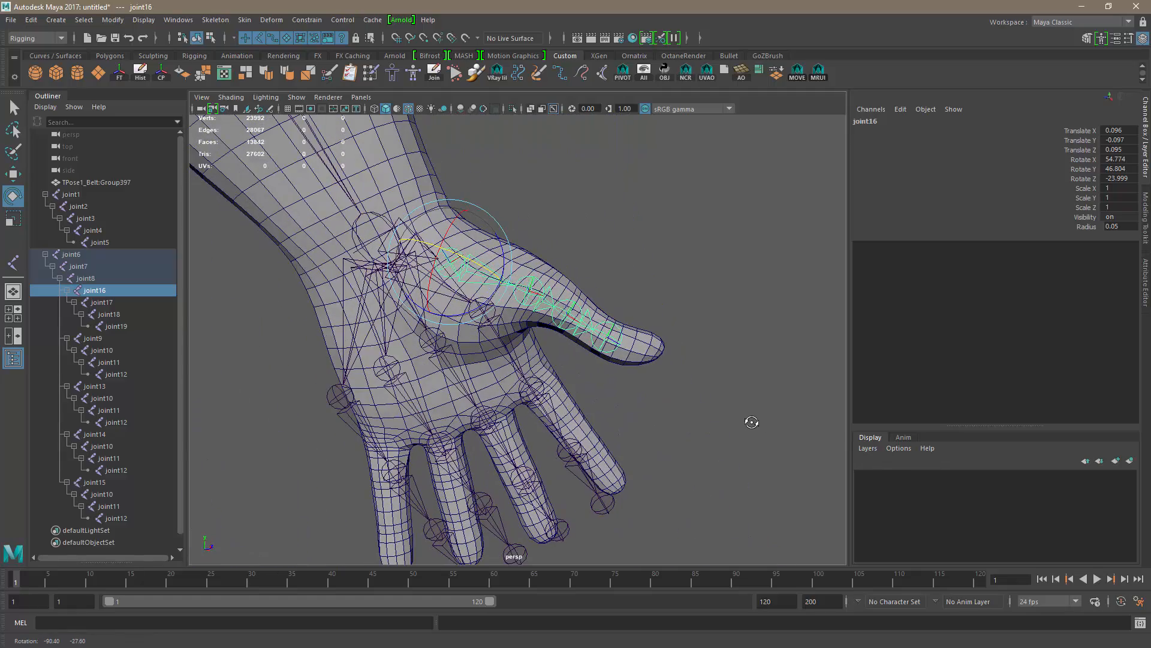
left_click(607, 329)
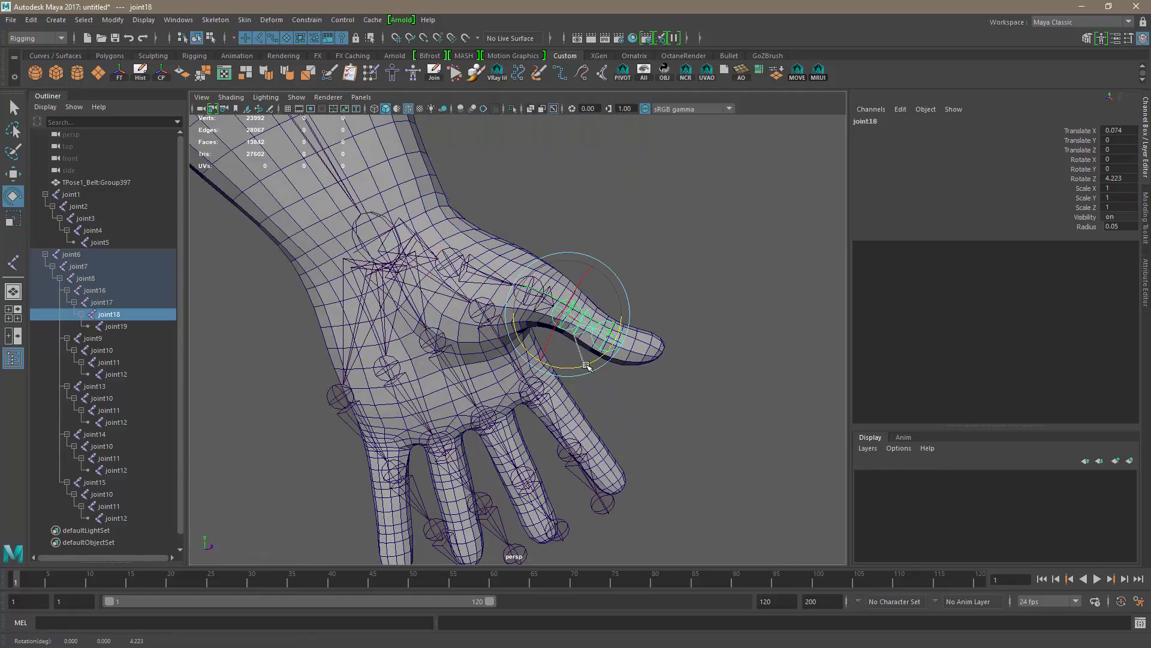
left_click(665, 329)
- Rotate the thumb's end joint to about -2.873 on X, and clear the selection
left_click(610, 346)
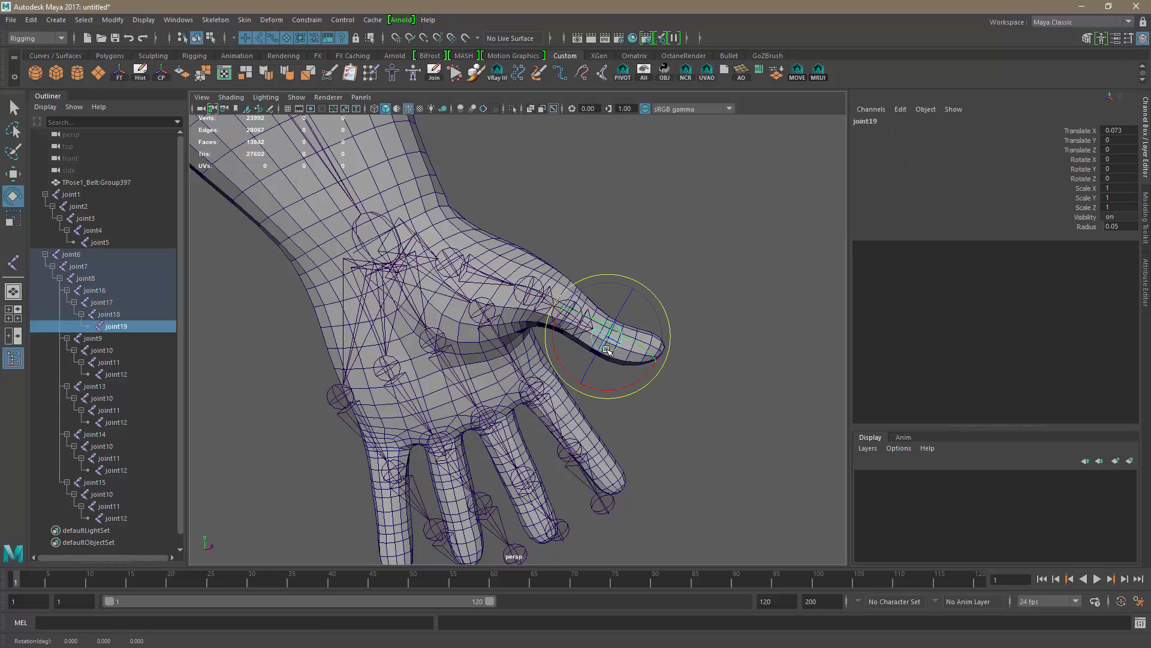
left_click_drag(612, 390, 616, 390)
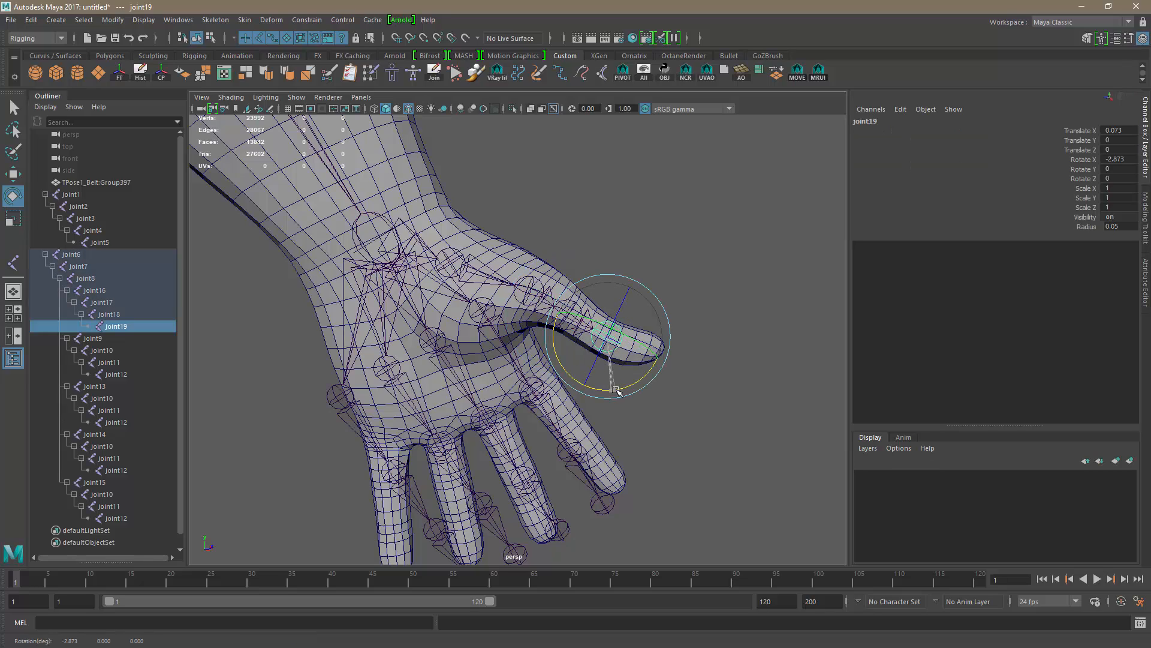
left_click(685, 274)
- Move the index finger chain's root joint into the knuckle at about X 0.345, Y -0.013, Z 0.106
left_click_drag(688, 322, 596, 336, "alt")
left_click_drag(673, 398, 619, 375, "alt")
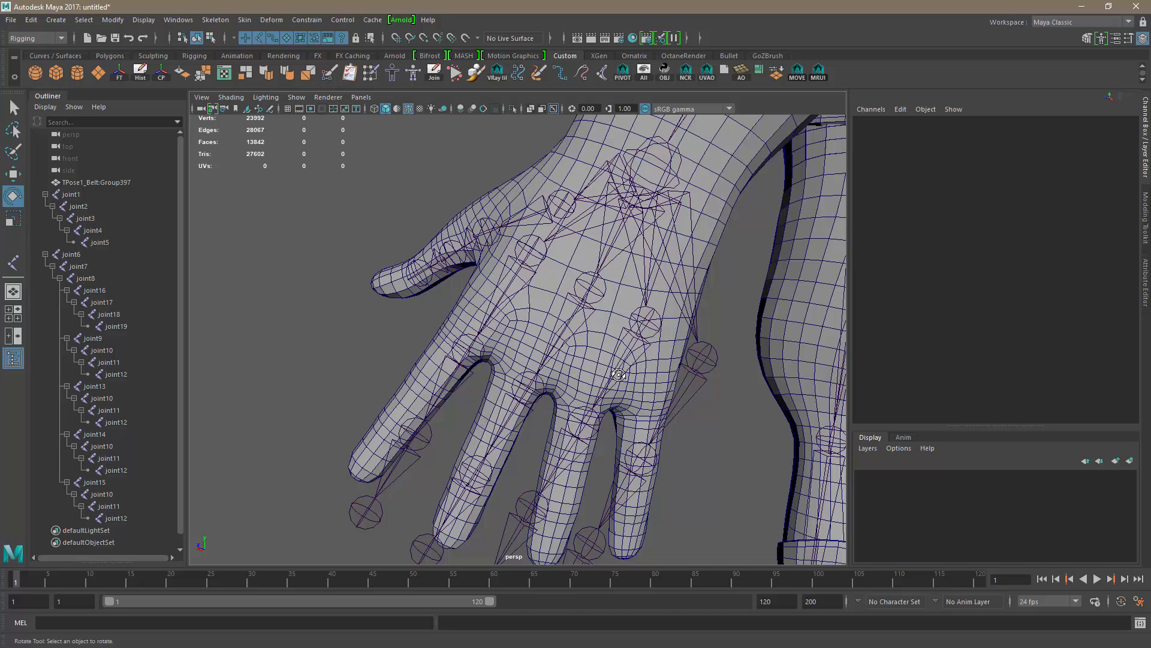
left_click(547, 245)
key("w")
left_click_drag(506, 283, 447, 369)
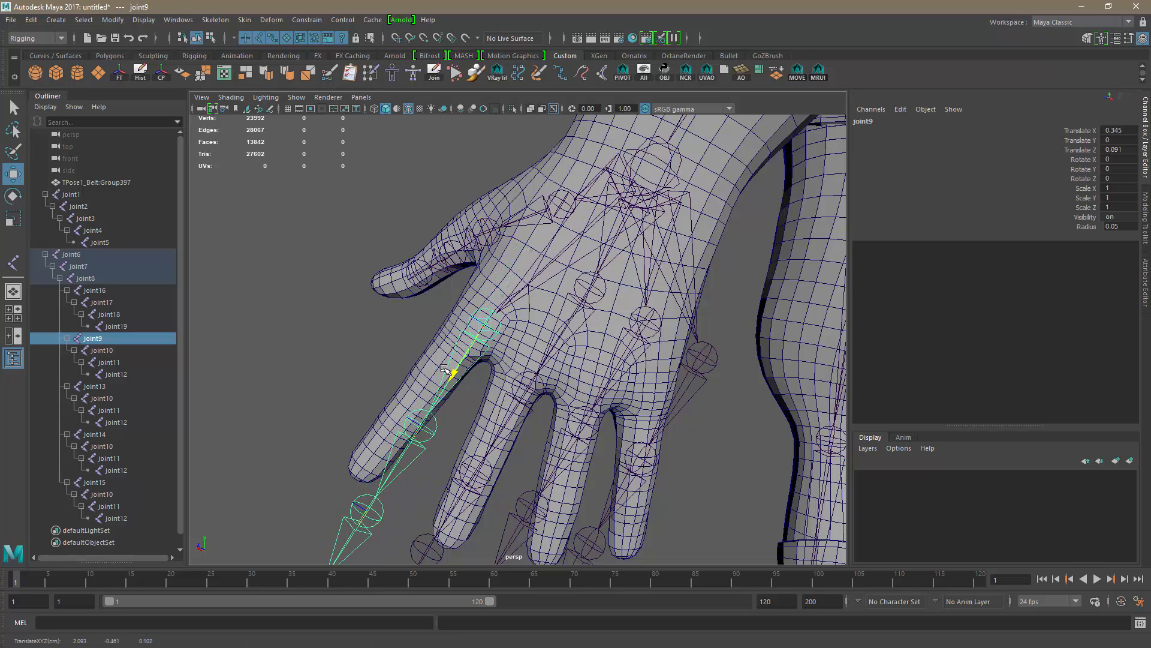
left_click_drag(444, 299, 436, 298)
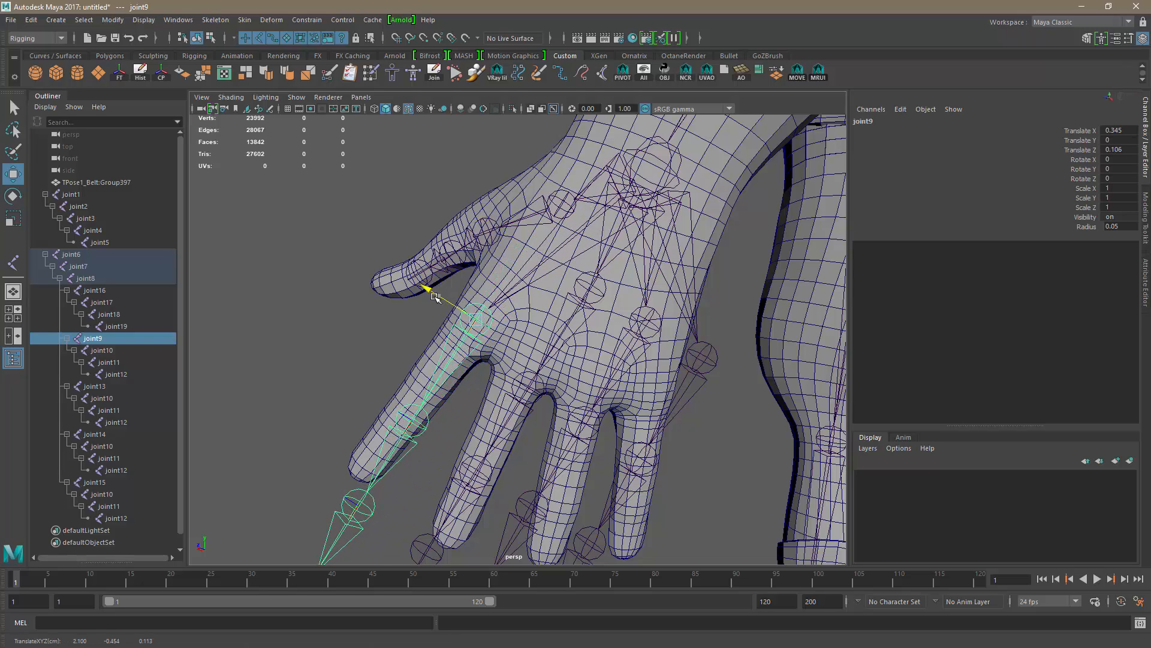
left_click_drag(530, 362, 660, 370, "alt")
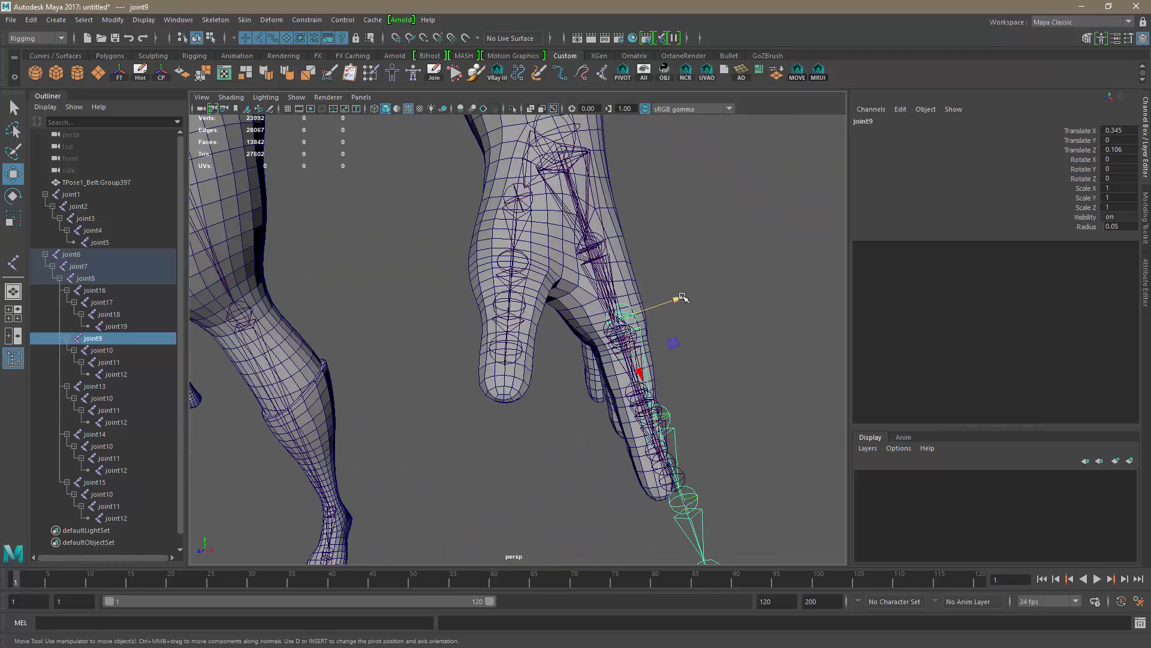
left_click_drag(684, 298, 676, 303)
- Rotate the index finger's root joint to about X 0.22, Y -5.174, Z -2.437 so the chain runs inside the finger
left_click_drag(731, 358, 580, 342, "alt")
key("e")
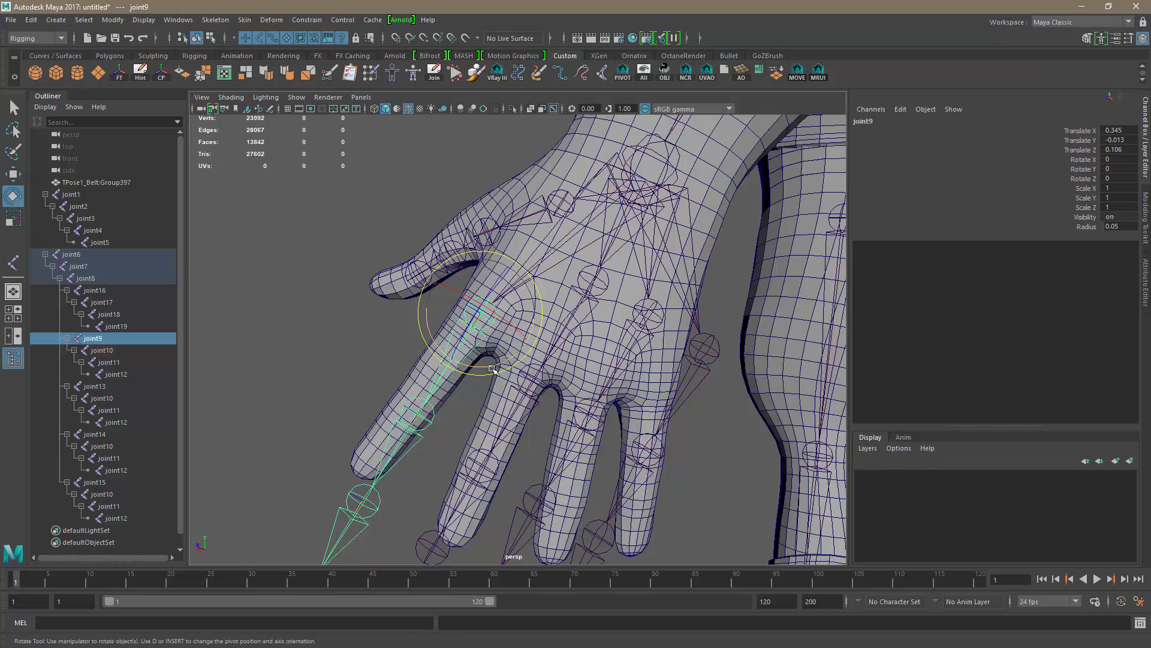
left_click_drag(488, 360, 730, 382)
left_click_drag(577, 287, 579, 290)
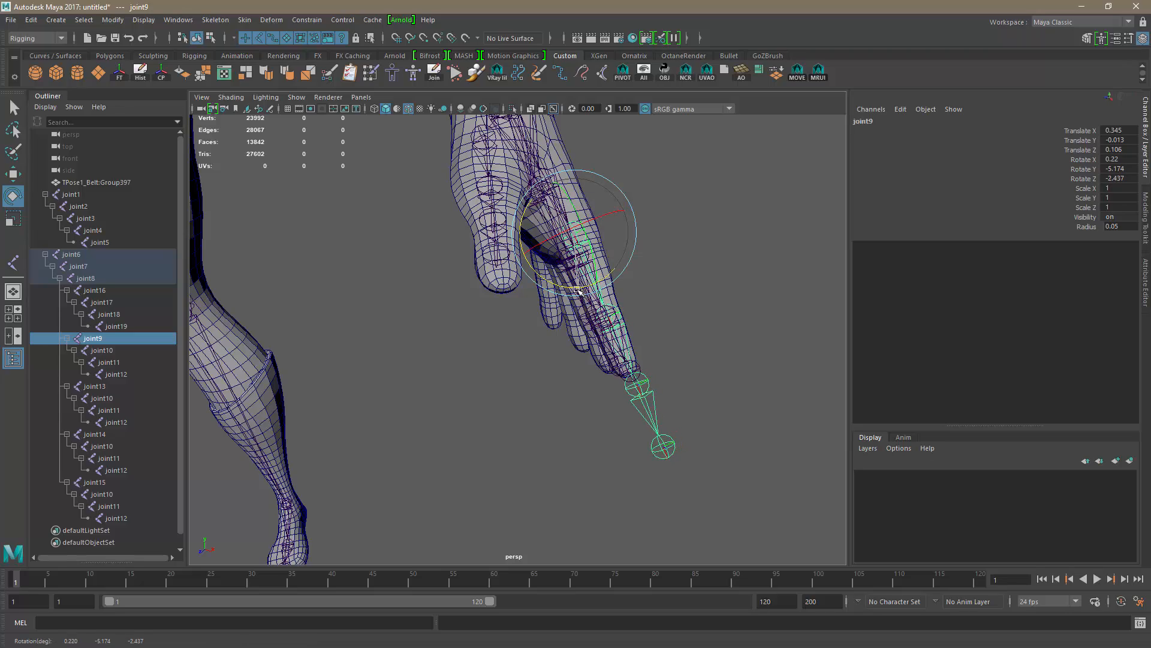
- Slide the second index finger joint back along the chain to the finger's middle knuckle
left_click_drag(644, 327, 506, 325, "alt")
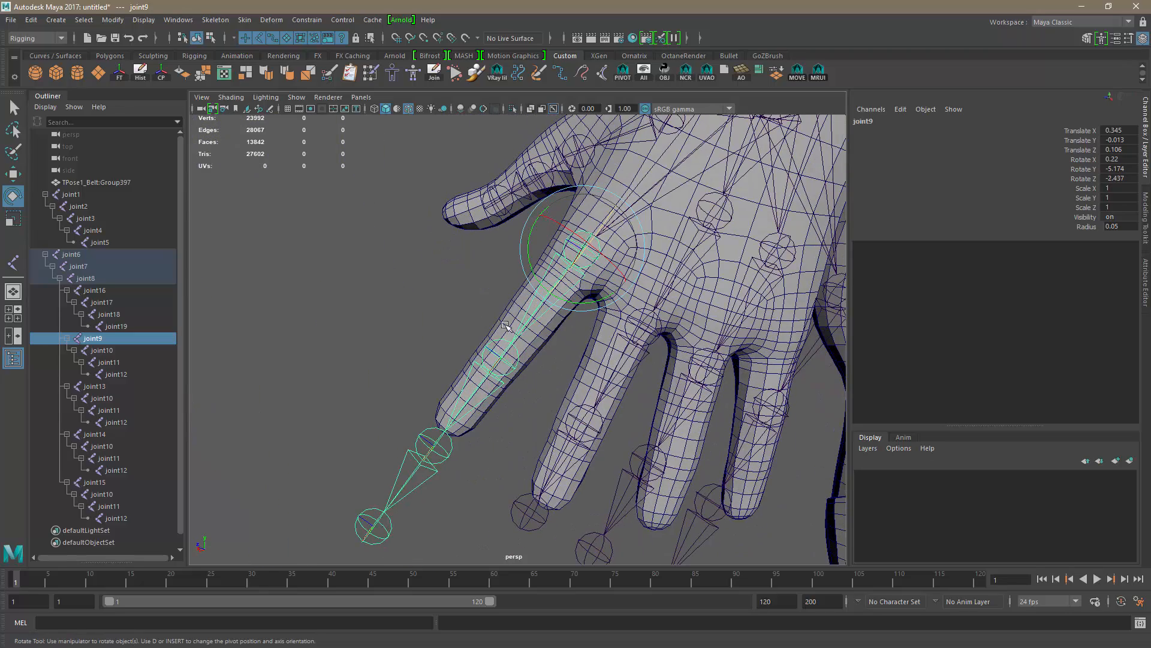
left_click(516, 360)
key("w")
left_click_drag(462, 399, 529, 391)
- Slide the third index finger joint back to about Translate X 0.086 and delete the end joint beyond the fingertip
left_click(460, 413)
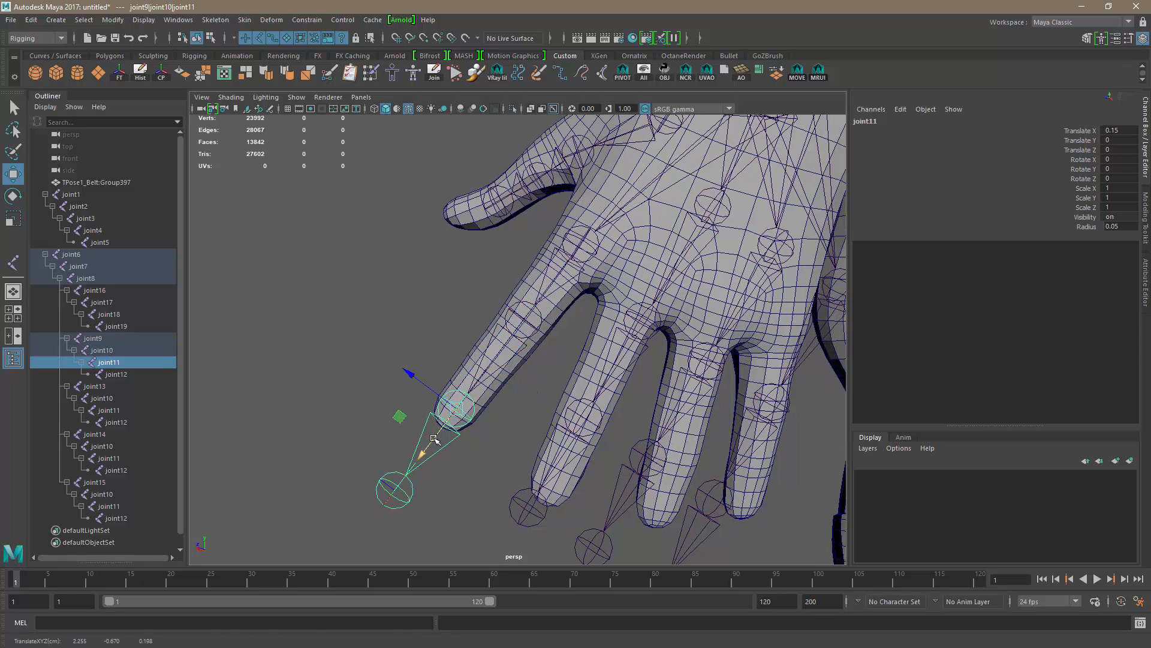
left_click_drag(431, 446, 461, 421)
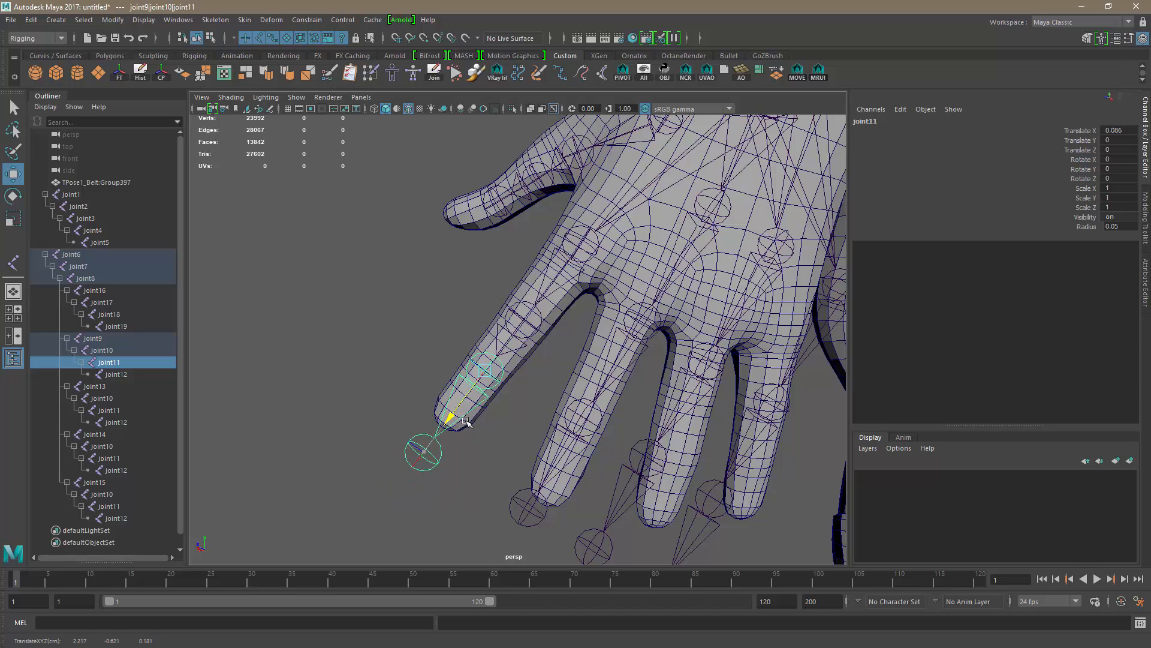
key("Down")
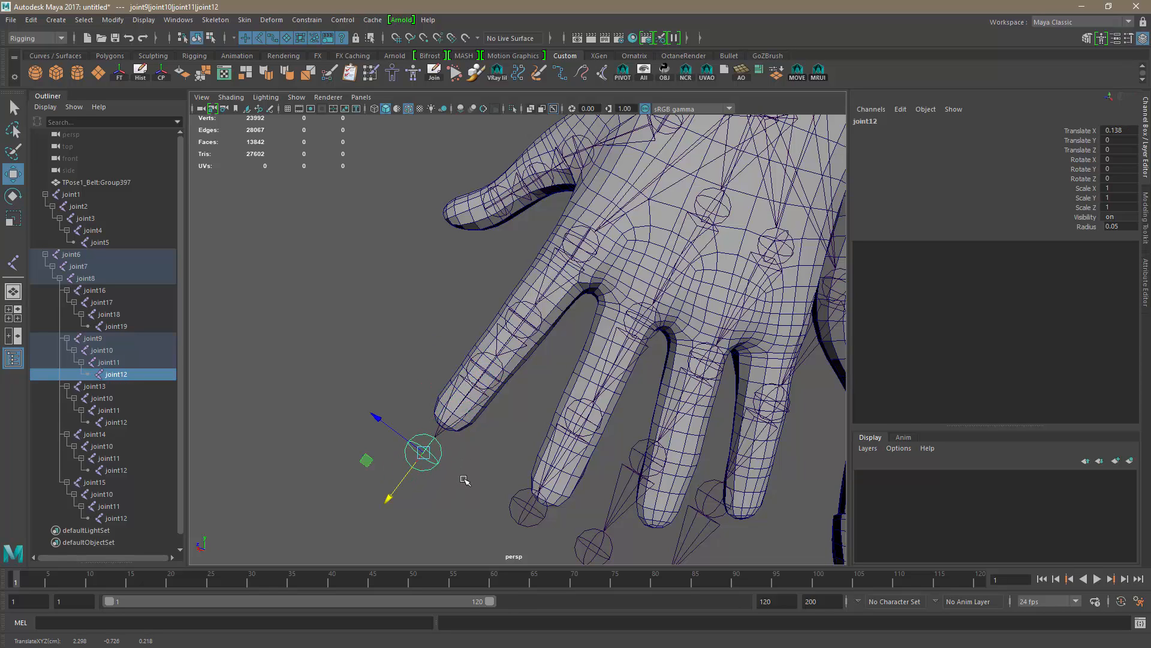
key("Delete")
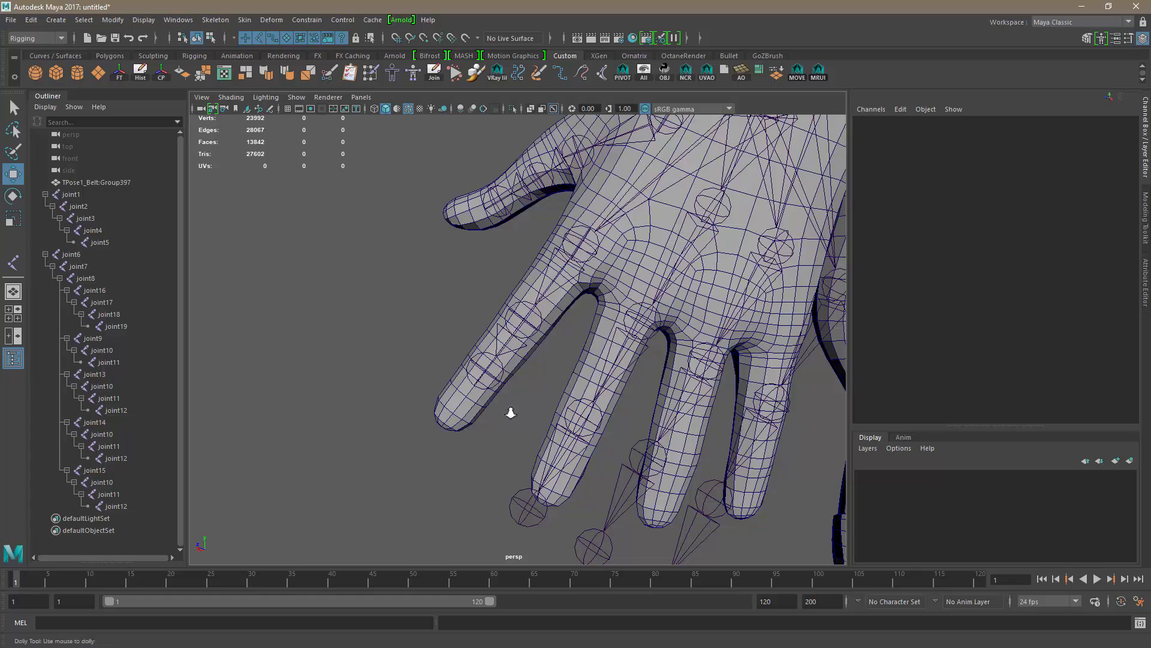
- Rotate the index finger's second joint to about -2 in Z so its bones follow the finger's bend
right_click_drag(510, 413, 512, 423, "alt")
left_click_drag(513, 423, 743, 432, "alt")
left_click(672, 290)
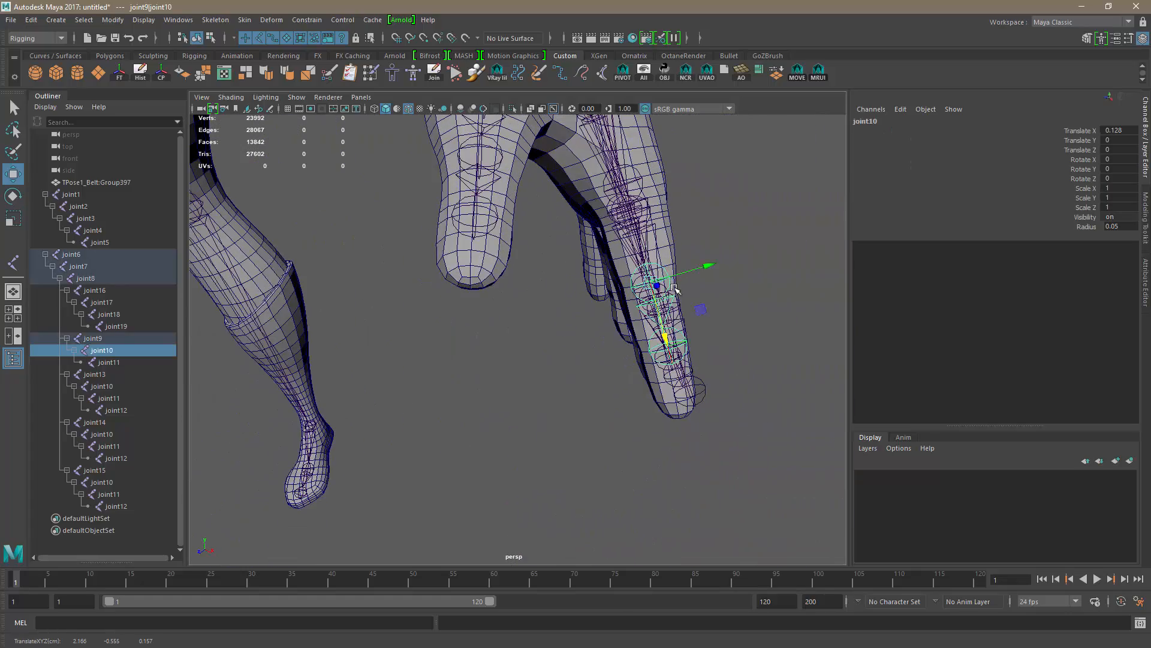
key("e")
left_click_drag(686, 235, 687, 240)
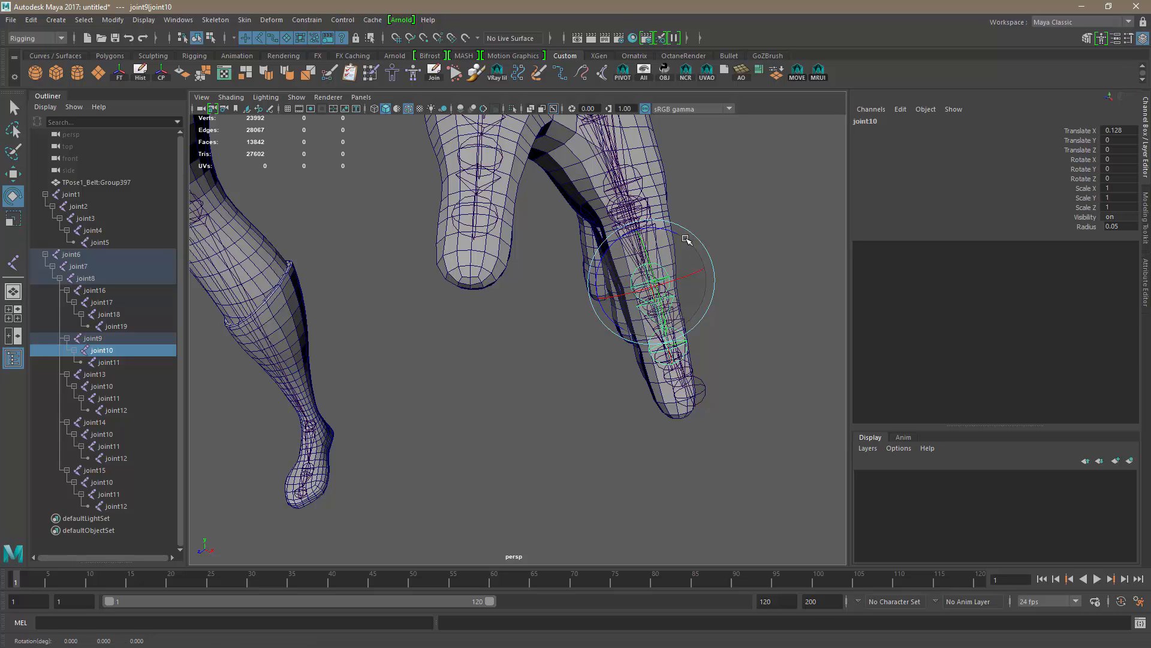
key("ctrl+z")
left_click_drag(745, 322, 741, 313, "alt")
left_click_drag(617, 318, 613, 318)
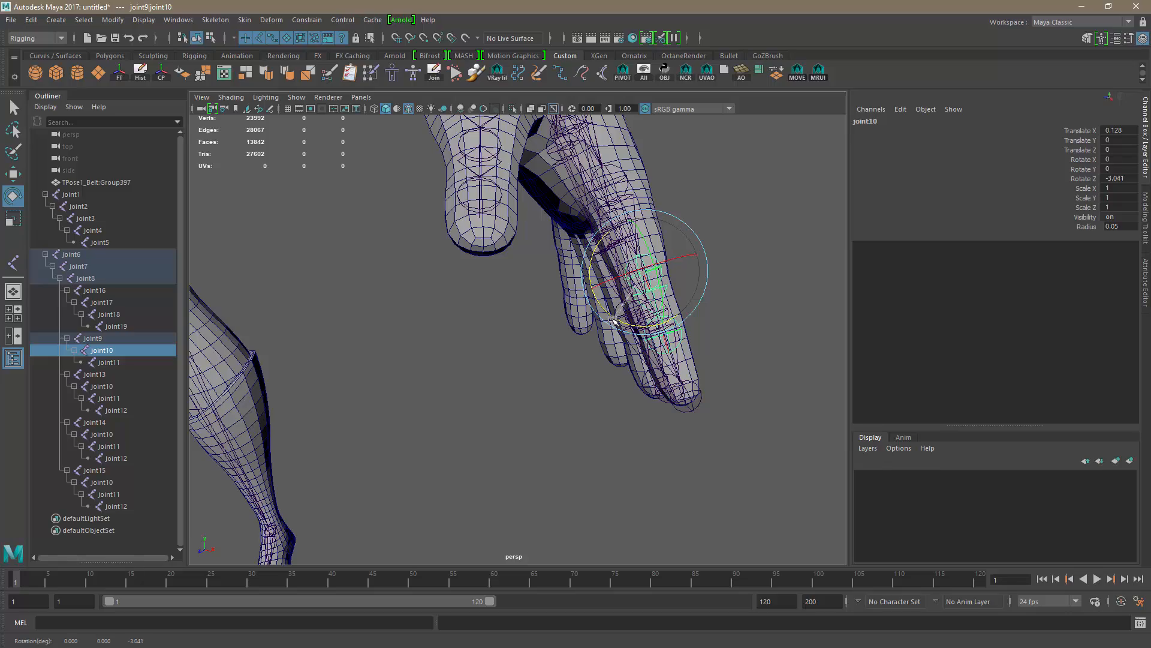
left_click_drag(767, 359, 666, 335, "alt")
scroll(624, 346, "down", 5)
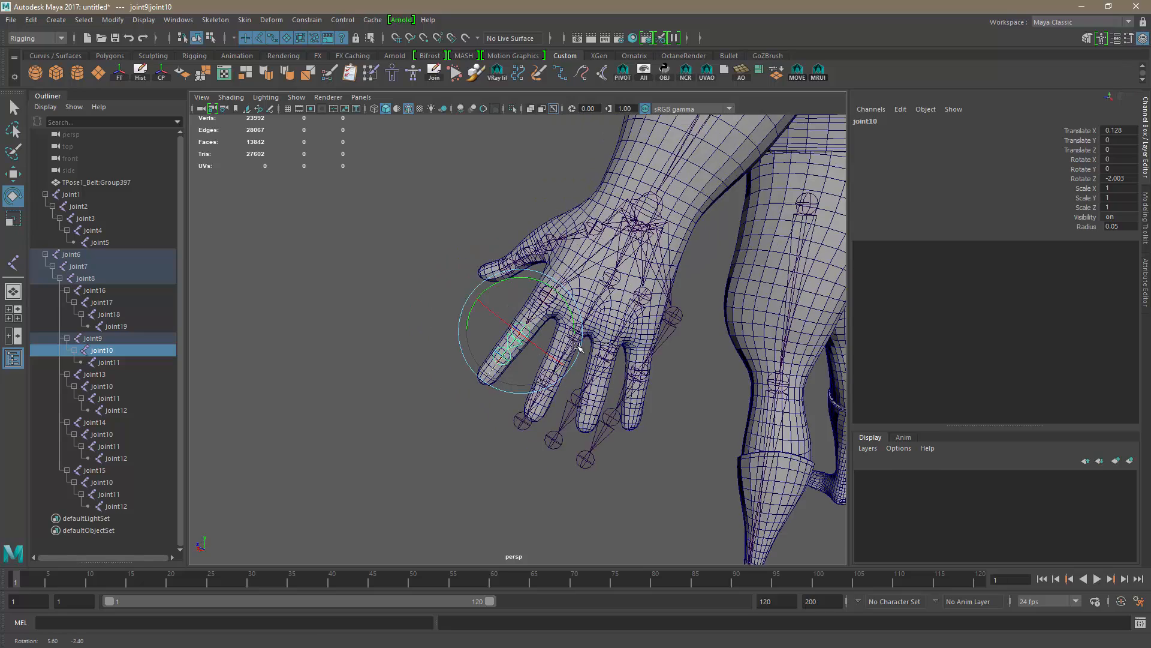
scroll(667, 336, "up", 5)
left_click(313, 340)
- Move the middle finger chain's second joint back into the knuckle at about Translate X 0.142, Z 0.029
left_click_drag(556, 391, 531, 382, "alt")
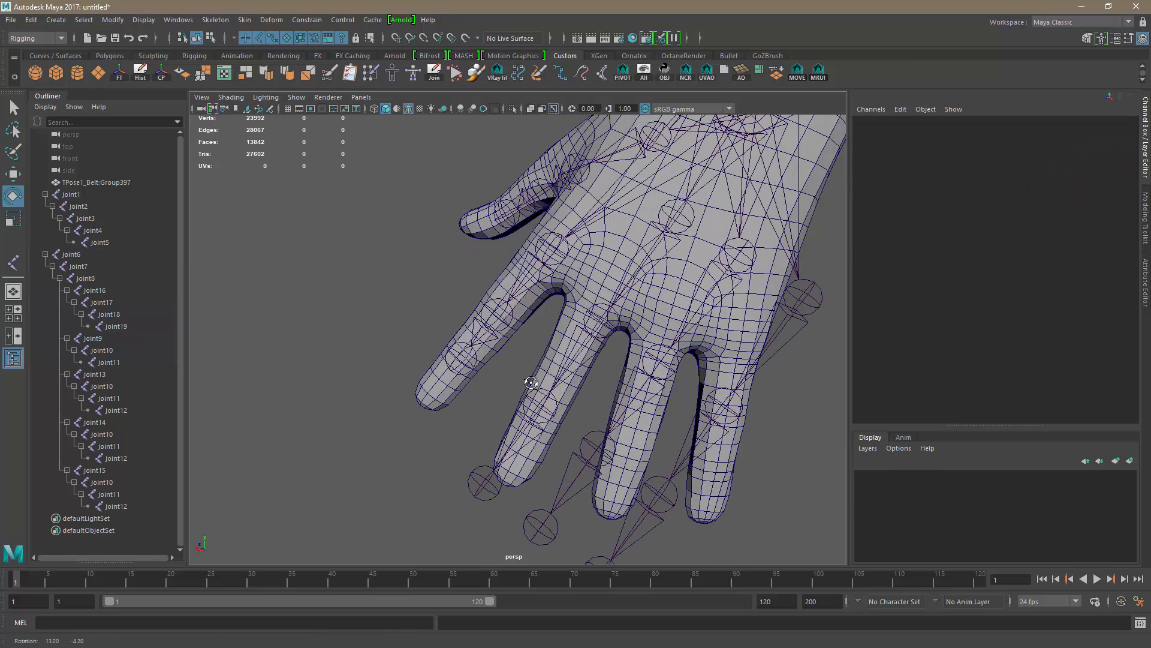
left_click(612, 324)
key("w")
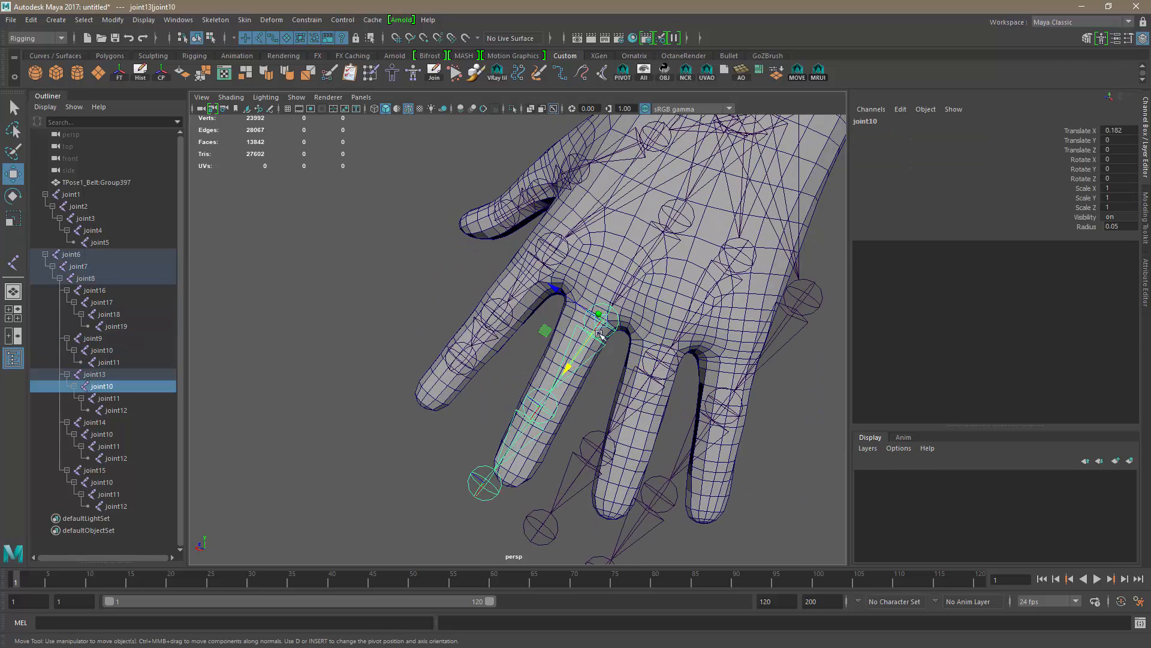
left_click_drag(549, 327, 548, 296)
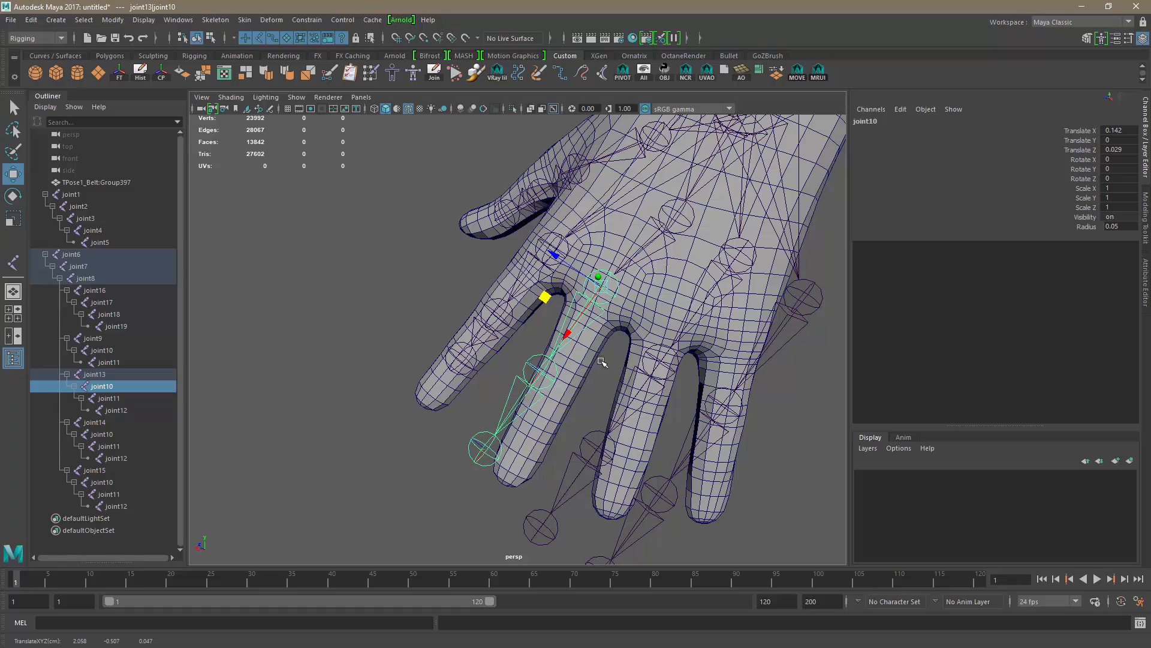
- Align the middle finger's knuckle joint inside the finger with Translate Y about -0.007 and rotation about X -0.681, Y 9.138, Z -4.277
key("e")
left_click_drag(601, 333, 644, 249)
key("ctrl+z")
left_click_drag(641, 342, 586, 365, "alt")
middle_click_drag(586, 365, 587, 394, "alt")
right_click_drag(587, 394, 530, 387, "alt")
left_click_drag(531, 387, 584, 340, "alt")
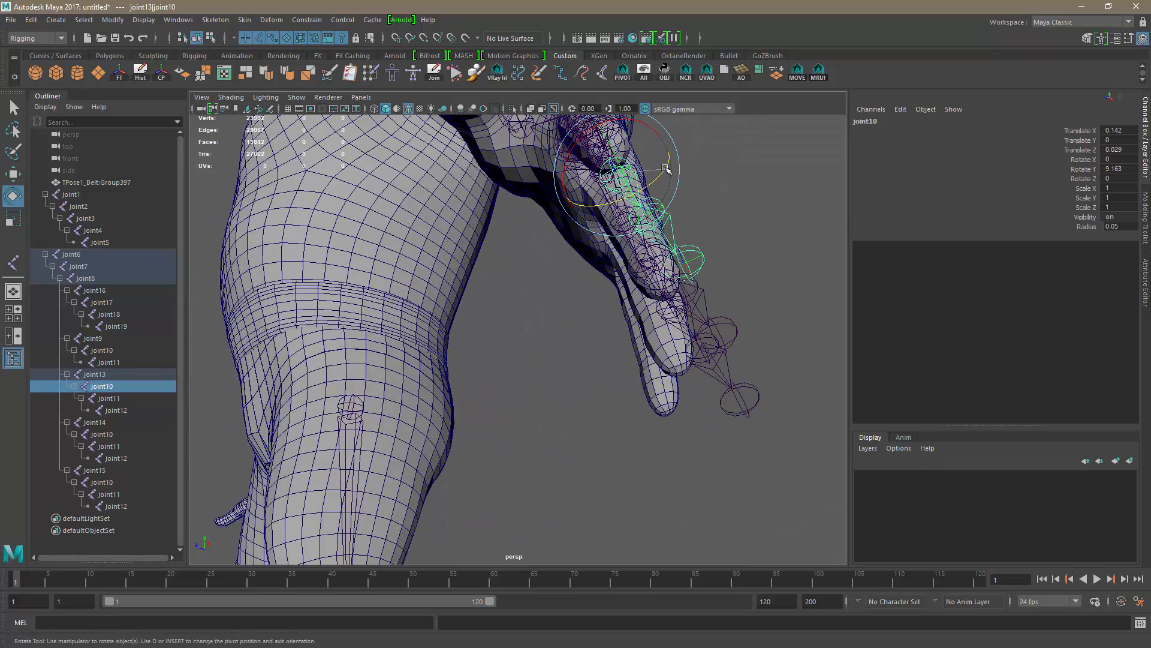
left_click_drag(667, 165, 665, 167)
key("w")
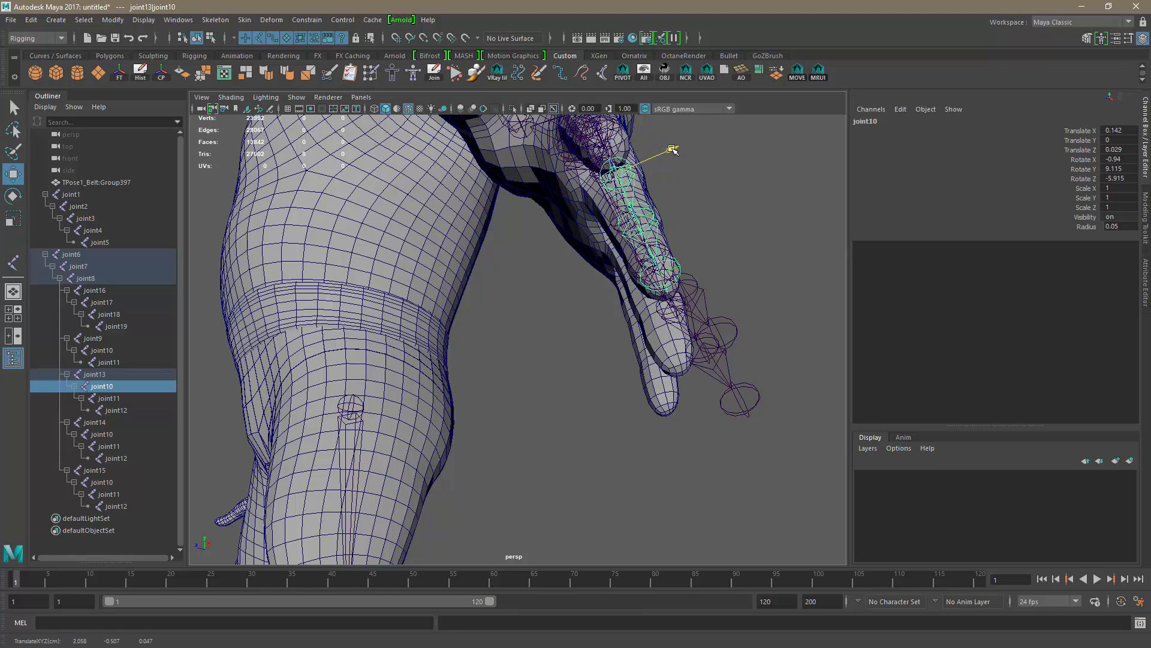
key("e")
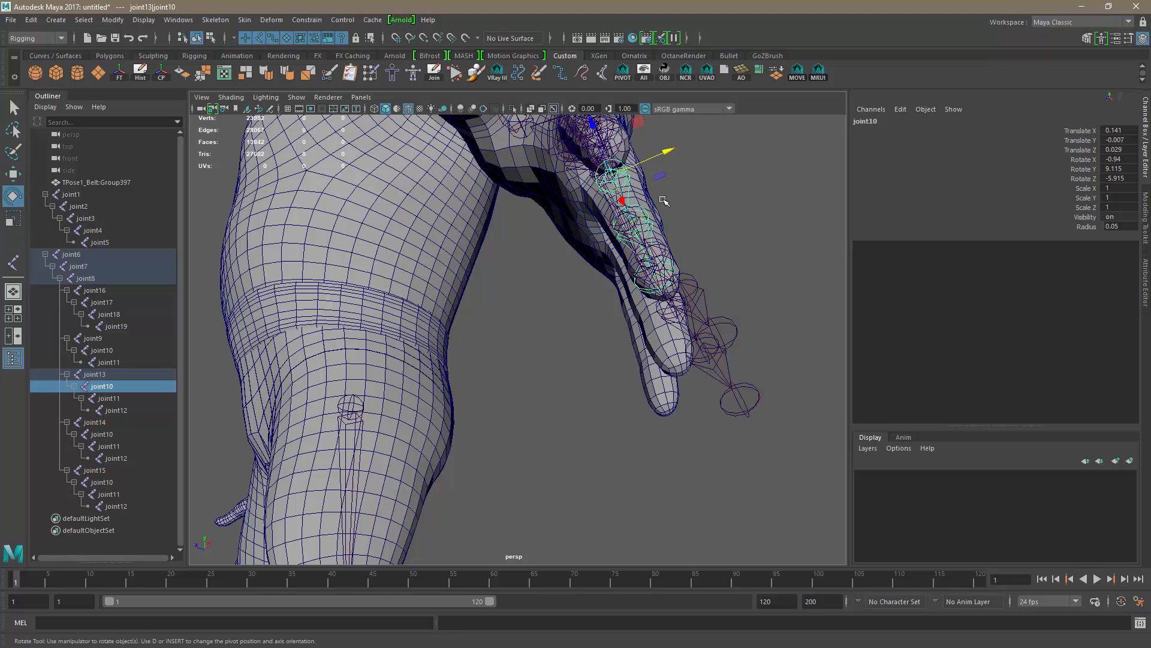
left_click_drag(655, 177, 657, 179)
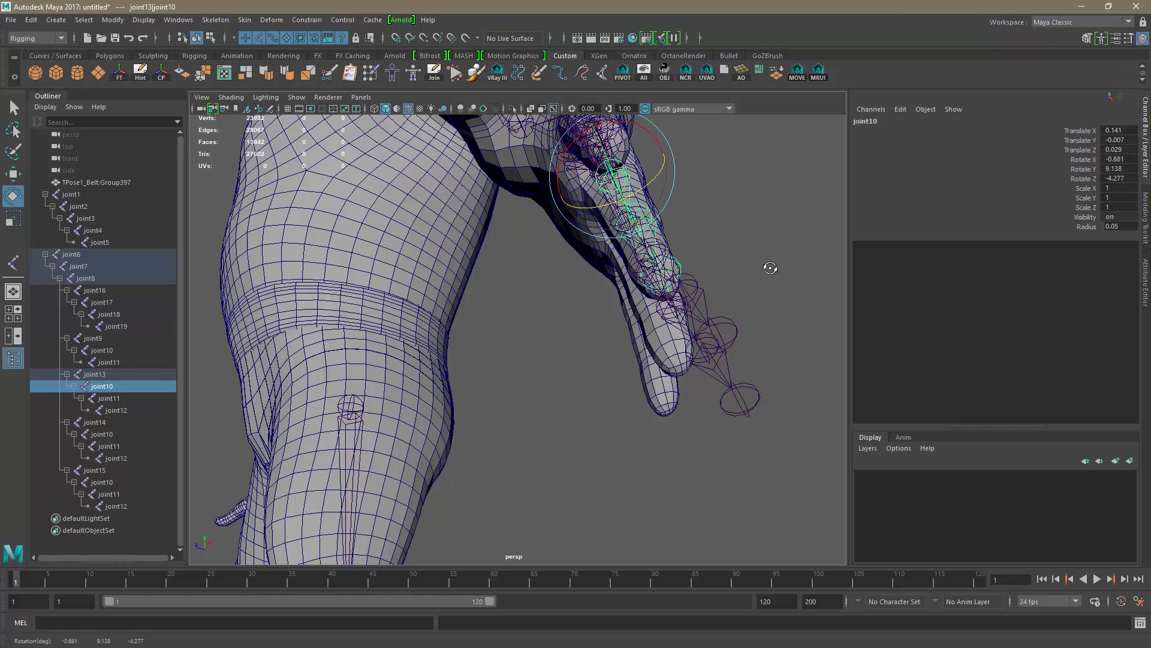
left_click_drag(771, 268, 666, 302, "alt")
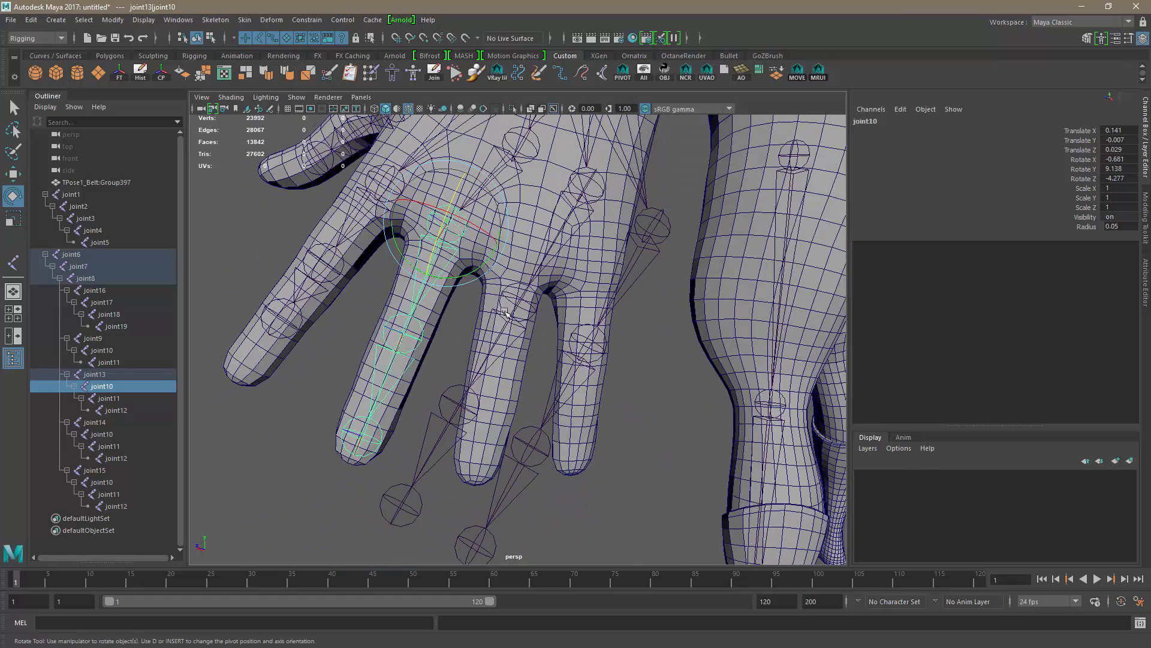
- Slide the middle finger's middle joint back along the bone and its last joint back to about Translate X 0.098
left_click(399, 360)
key("w")
left_click_drag(382, 381, 402, 369)
left_click(375, 417)
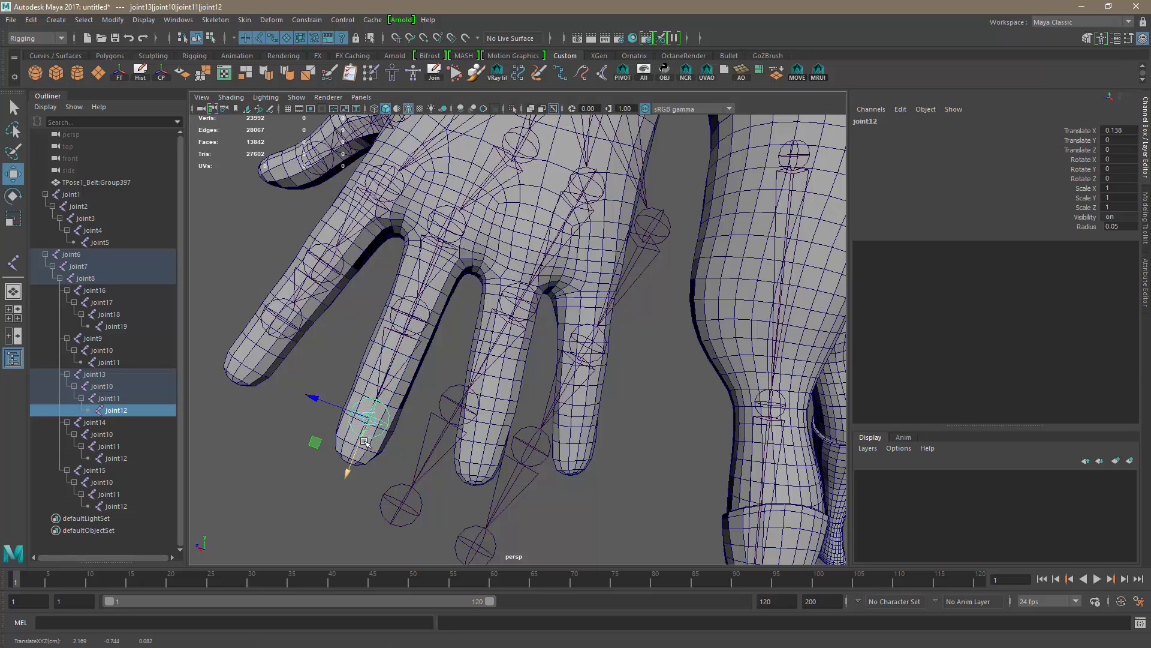
left_click_drag(358, 445, 500, 337)
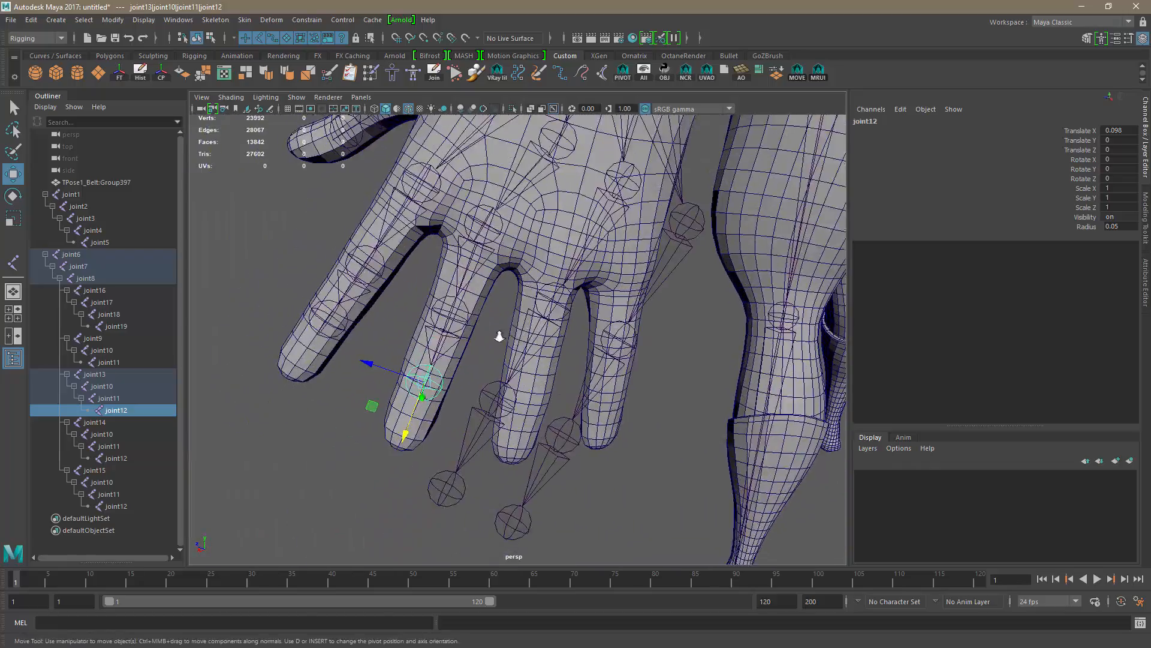
right_click_drag(499, 337, 676, 374, "alt")
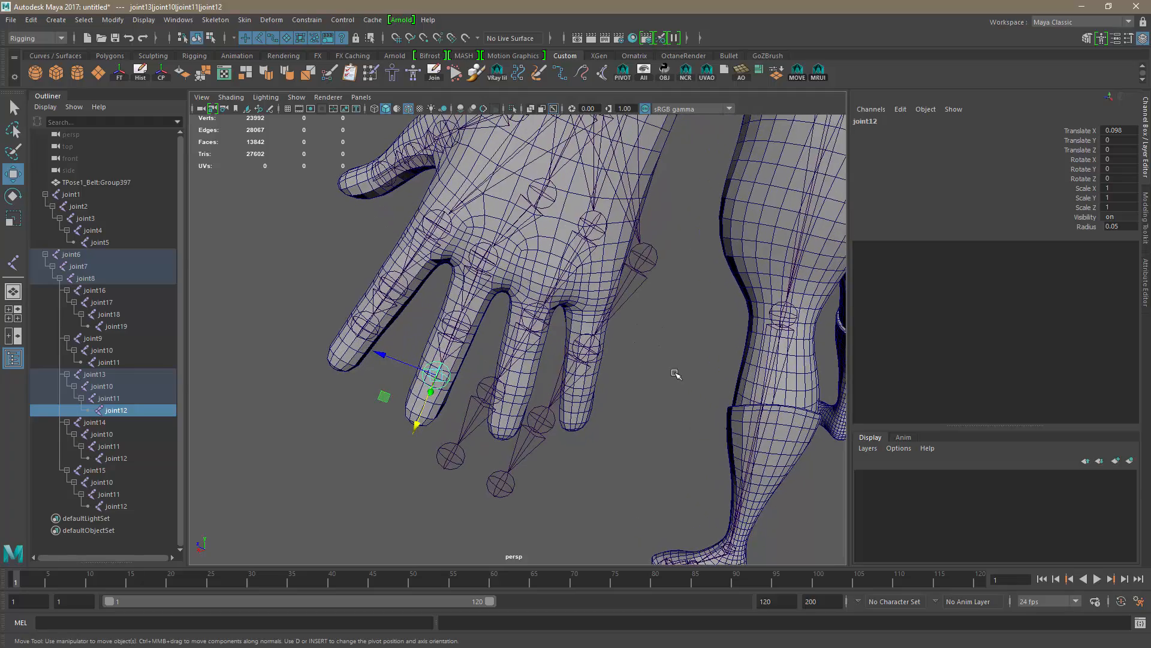
right_click_drag(610, 332, 585, 324, "alt")
middle_click_drag(513, 298, 514, 342, "alt")
mouse_move(514, 342)
right_mouse_down("alt")
mouse_move(563, 359)
mouse_move(513, 360)
right_mouse_up("alt")
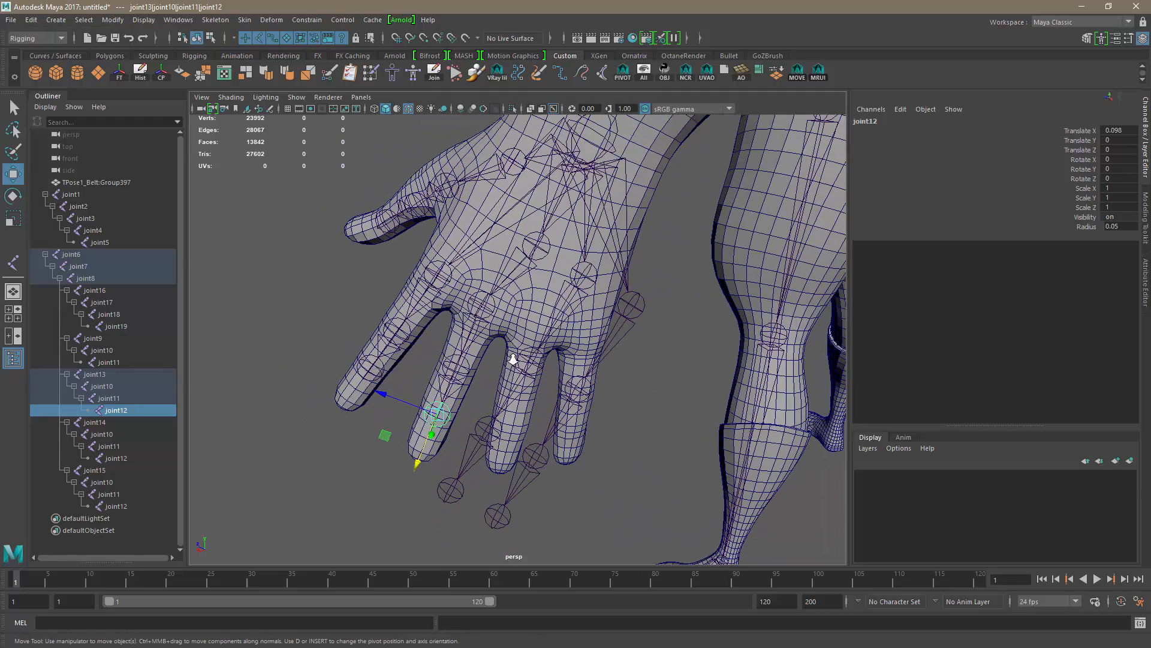
- Unparent the middle finger's palm joint13 and its knuckle joint10, and delete the leftover joint13
left_click(535, 243)
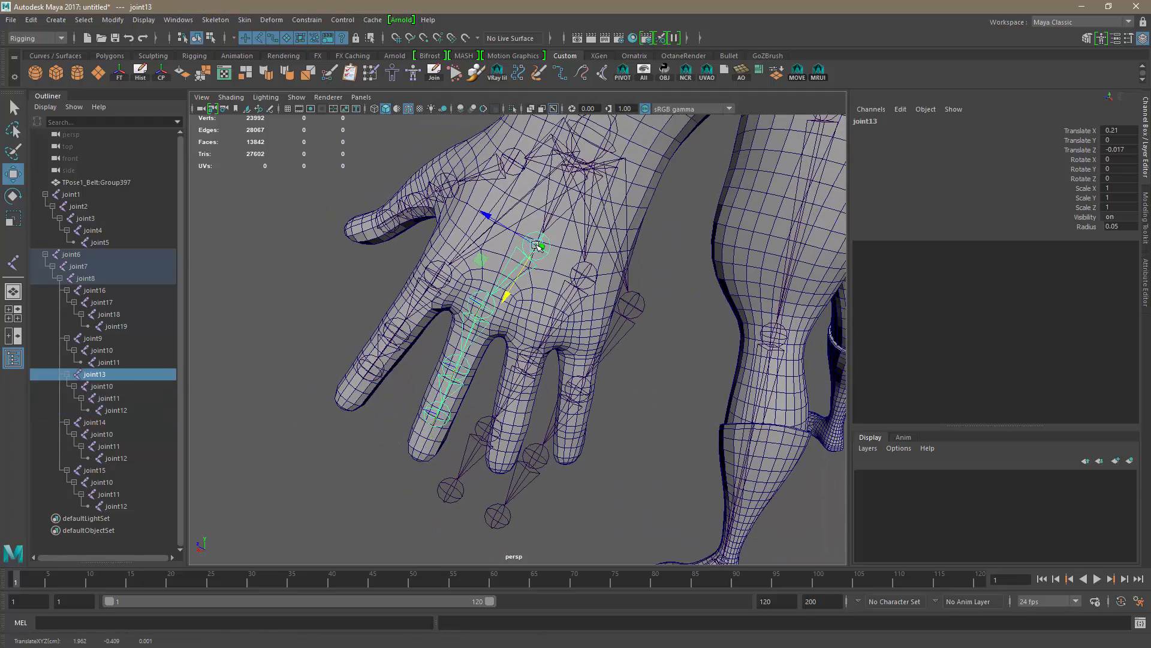
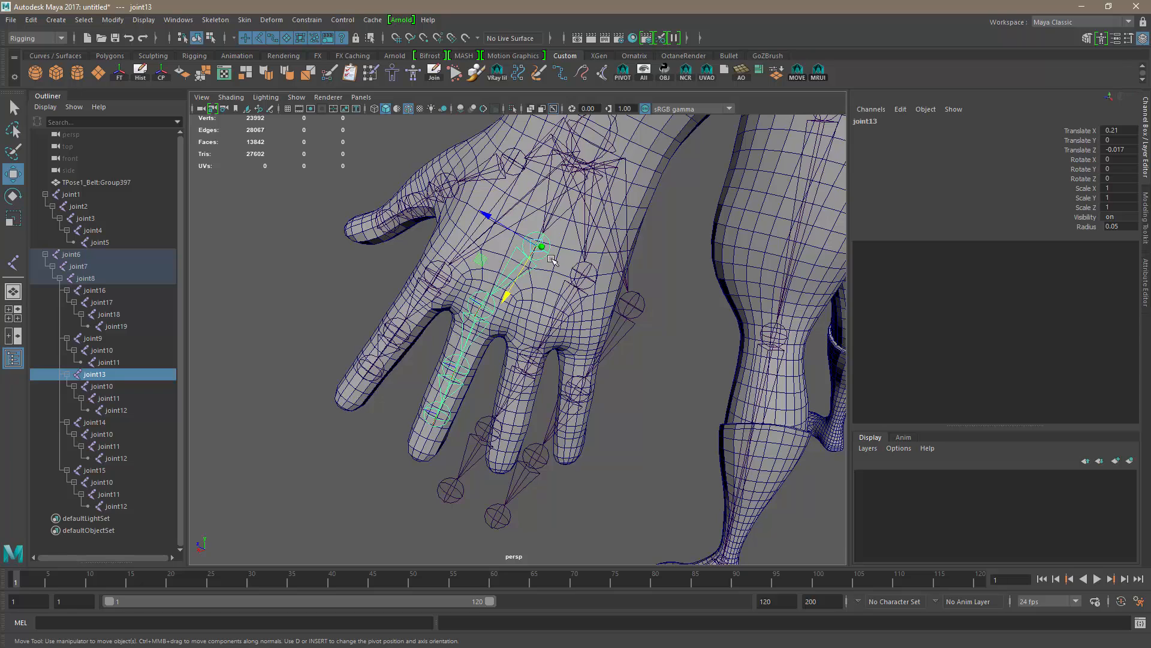
right_click_drag(553, 261, 551, 307, "alt")
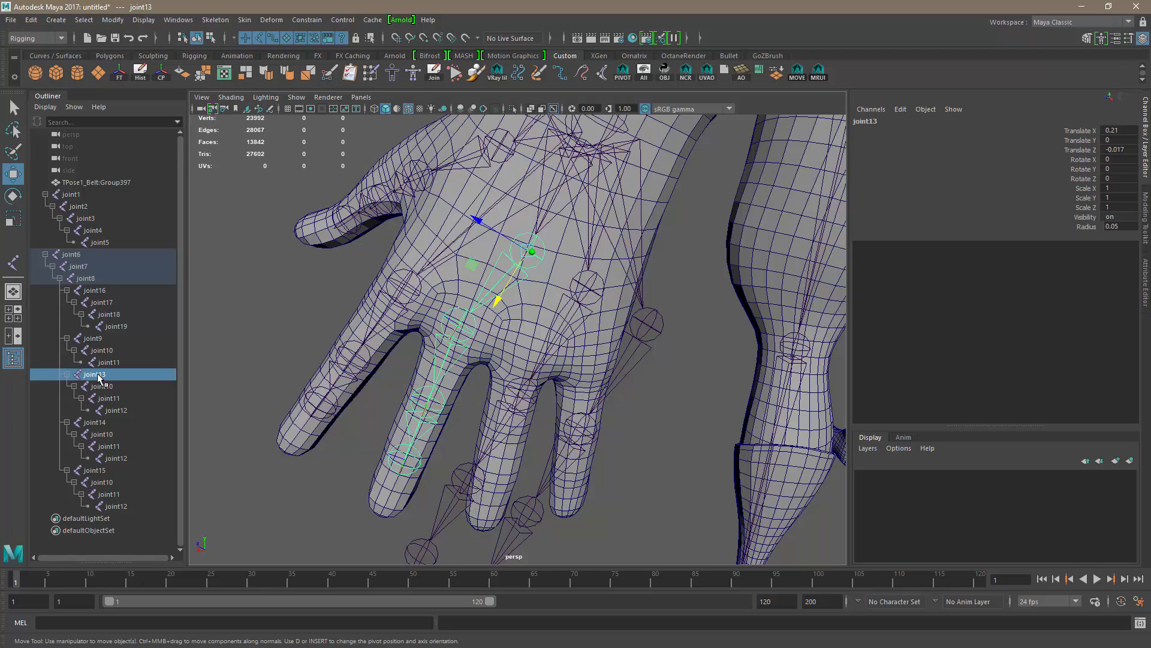
key("shift+p")
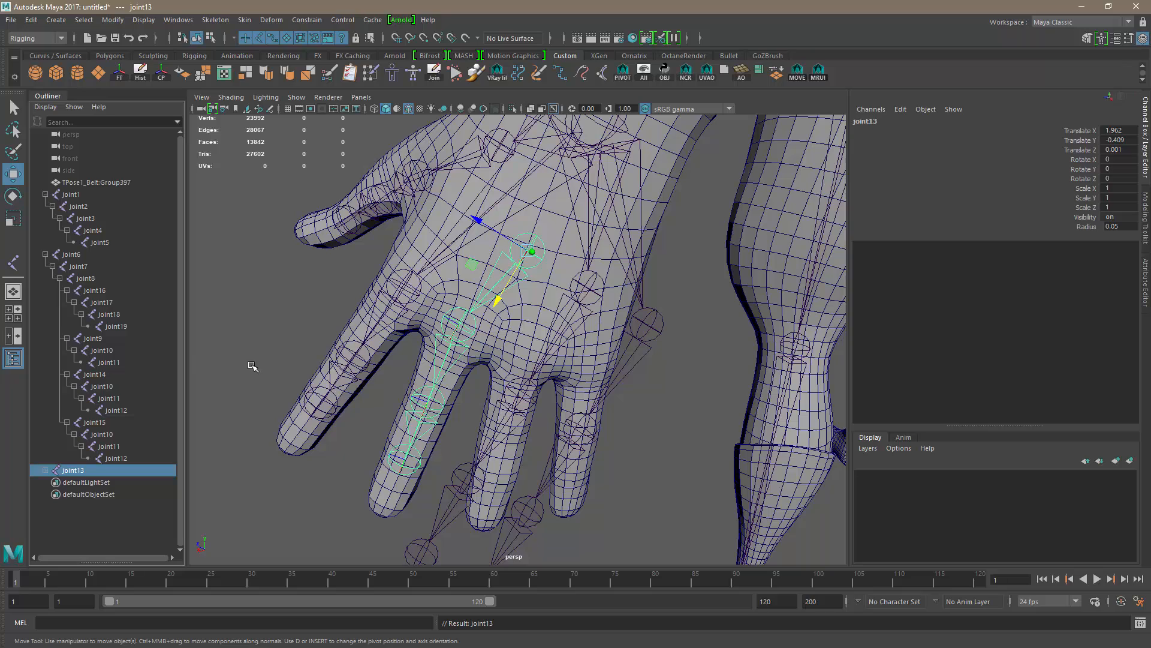
left_click(473, 334)
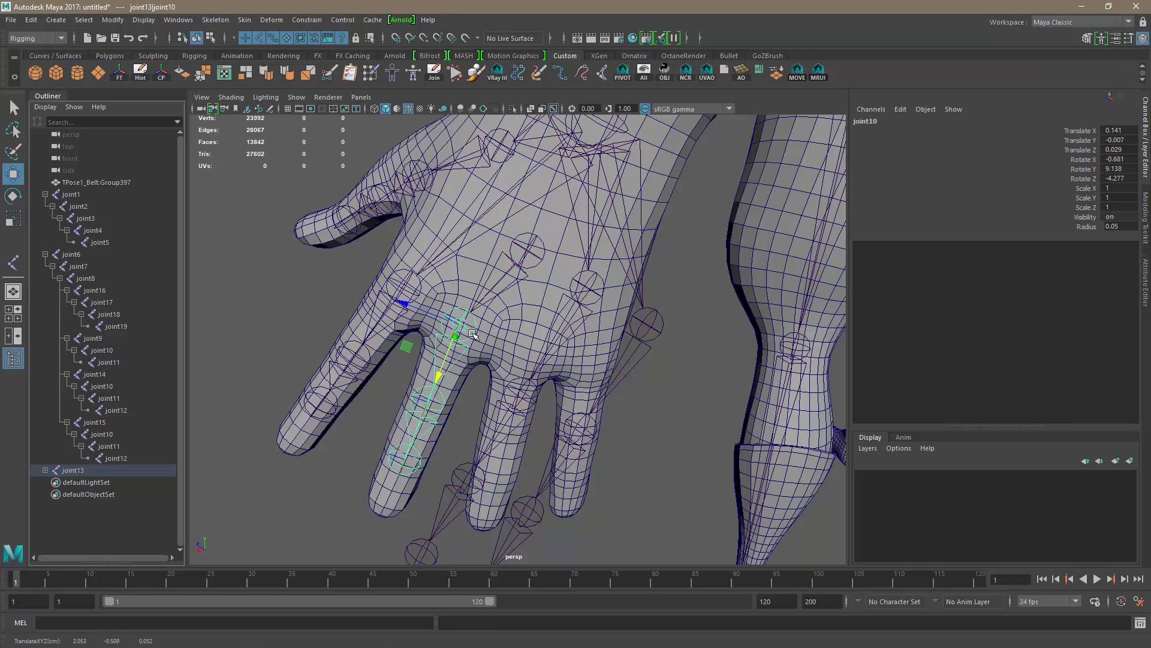
key("shift+p")
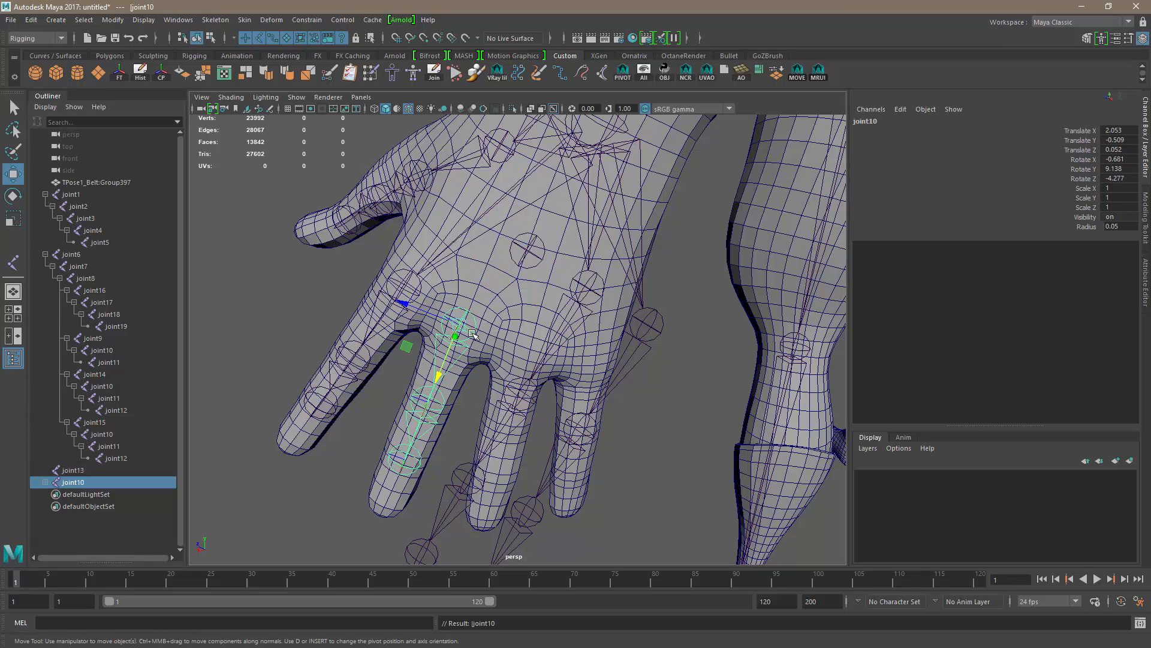
left_click(534, 260)
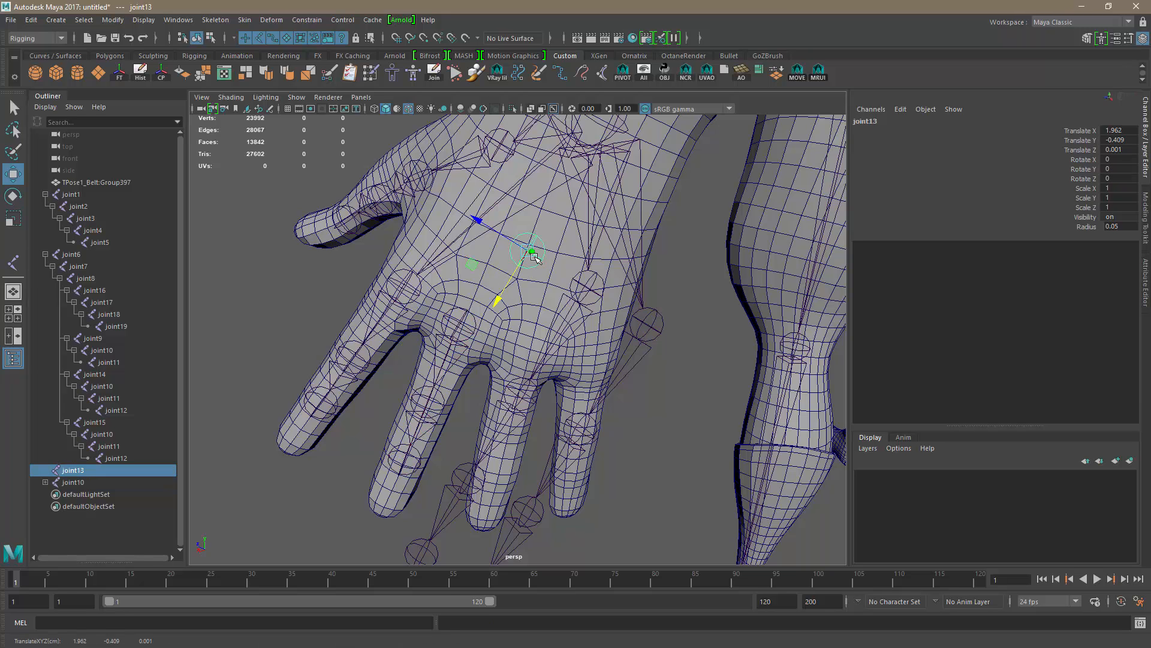
key("Delete")
- Parent the middle finger's knuckle joint10 directly to the wrist joint8 and check its place in the hierarchy
left_click_drag(569, 304, 488, 326, "alt")
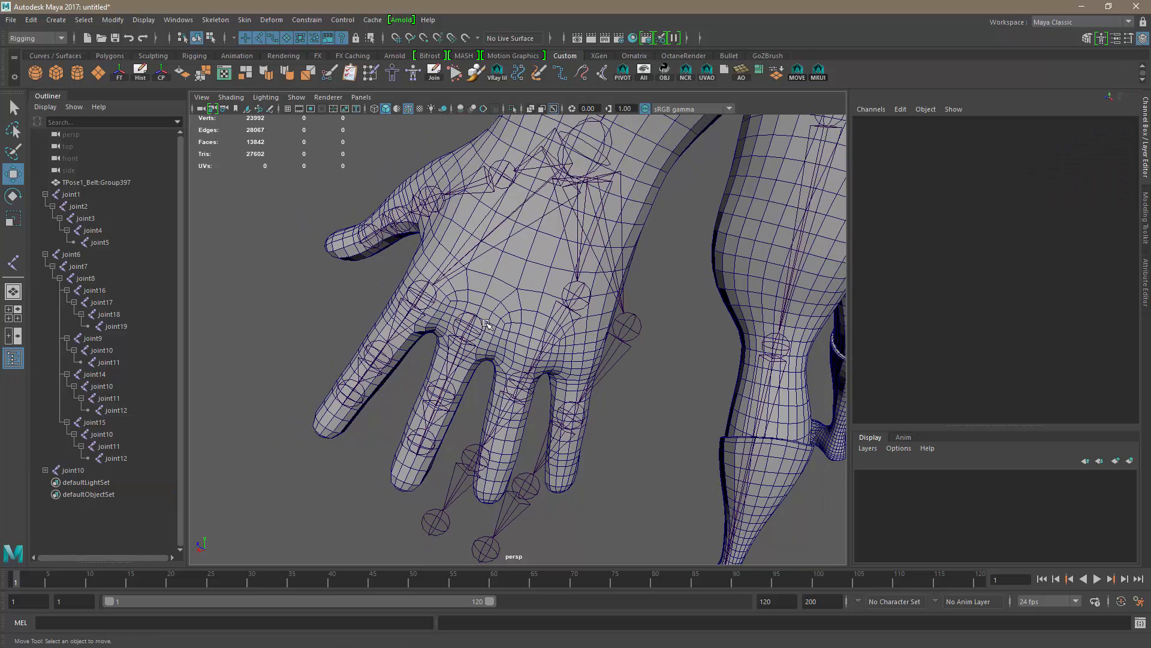
left_click(480, 311)
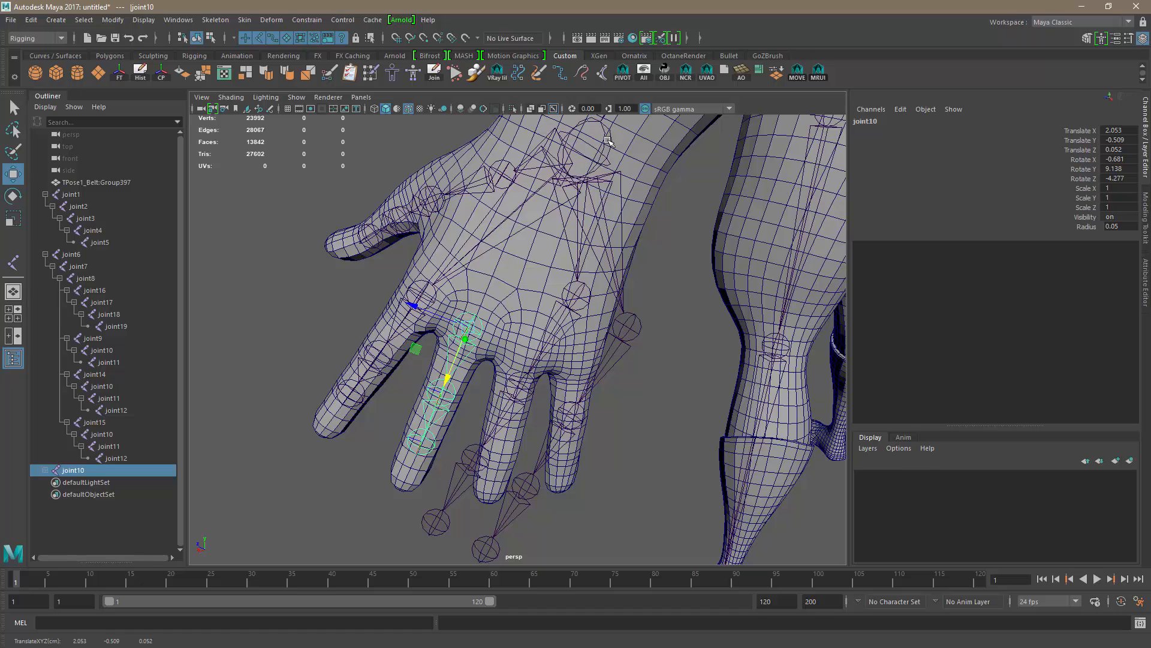
left_click(605, 142, "shift")
key("p")
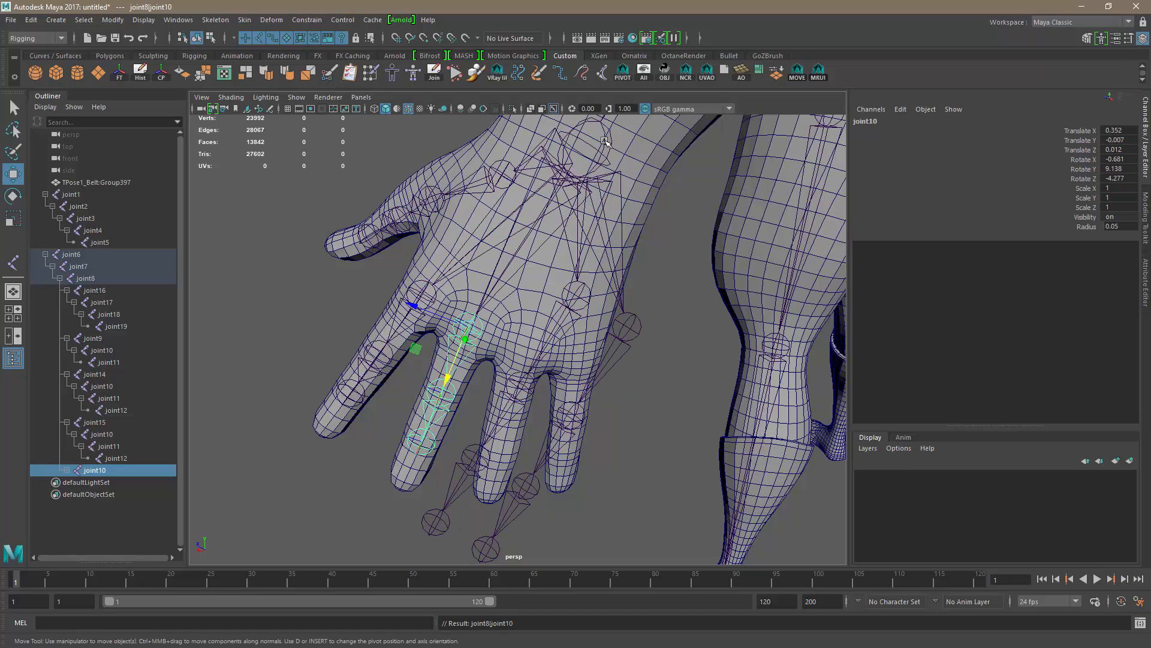
left_click(67, 470)
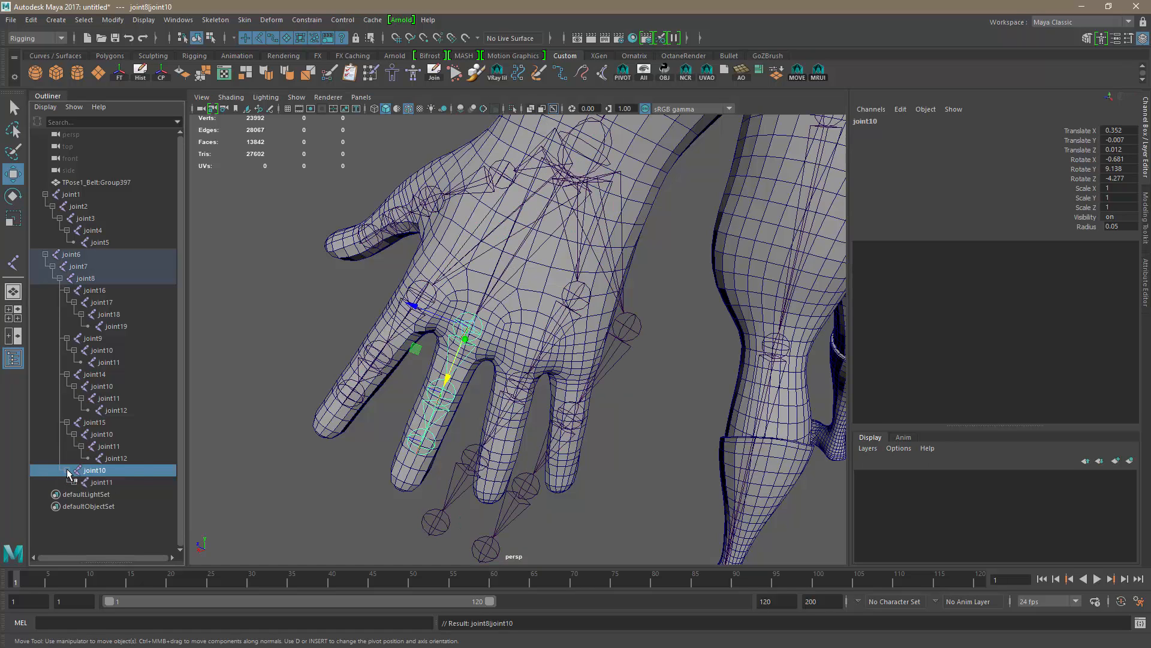
key("e")
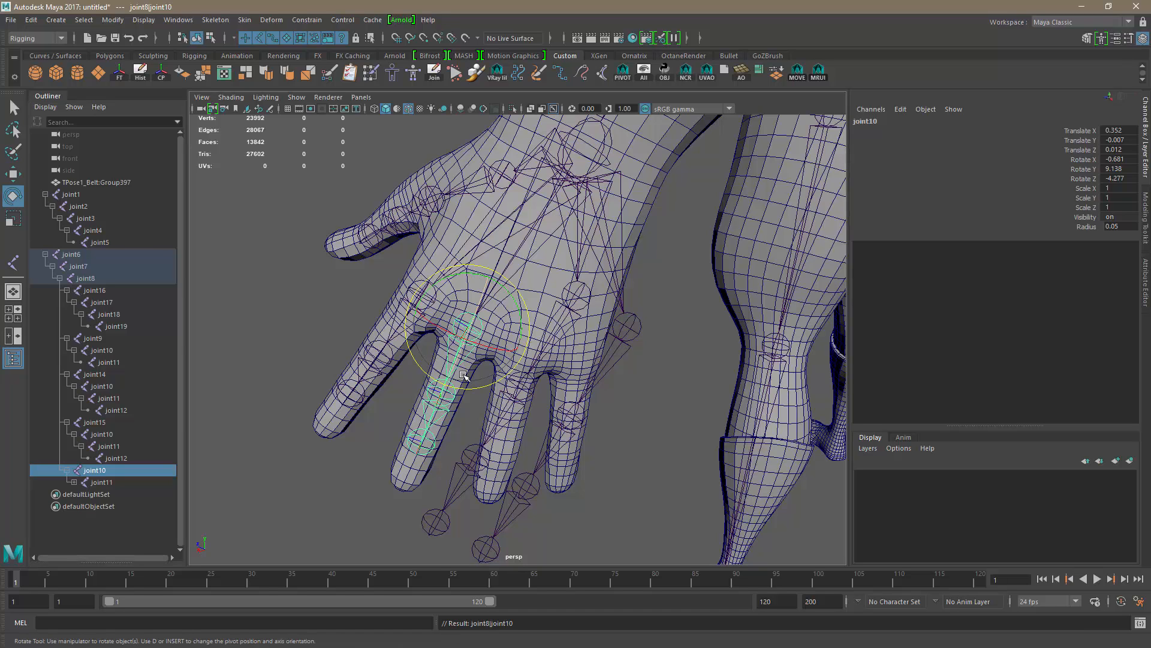
key("Up")
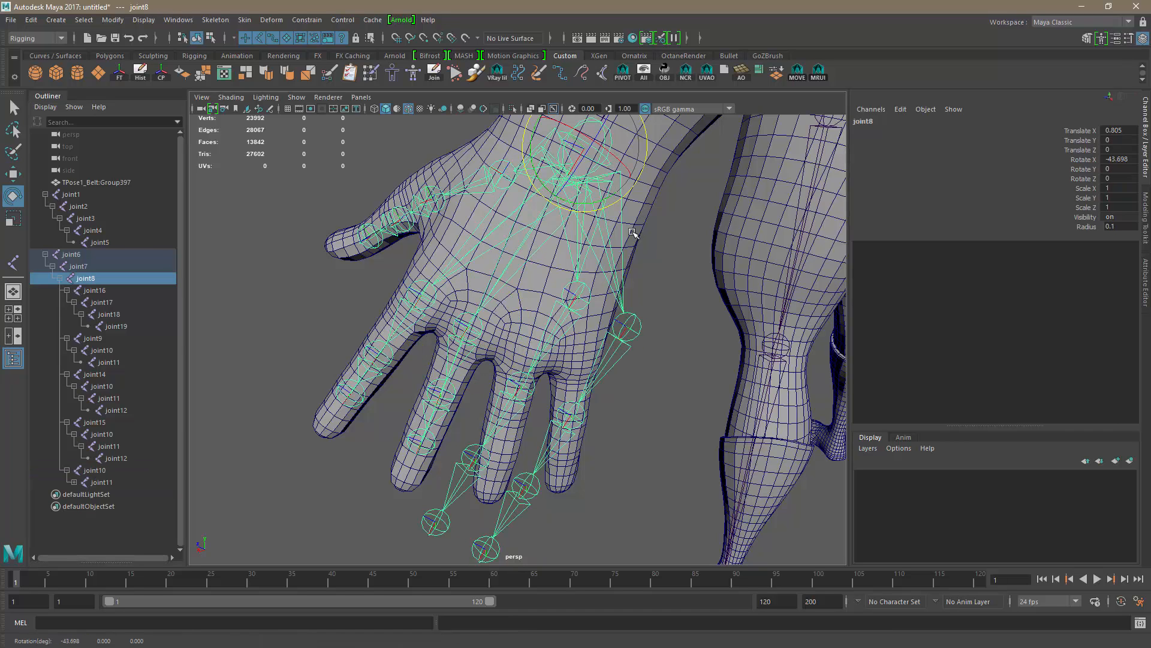
left_click(640, 270)
- Move the ring finger chain's root joint14 into the knuckle at about Translate X 0.332, Z -0.088
left_click(586, 292)
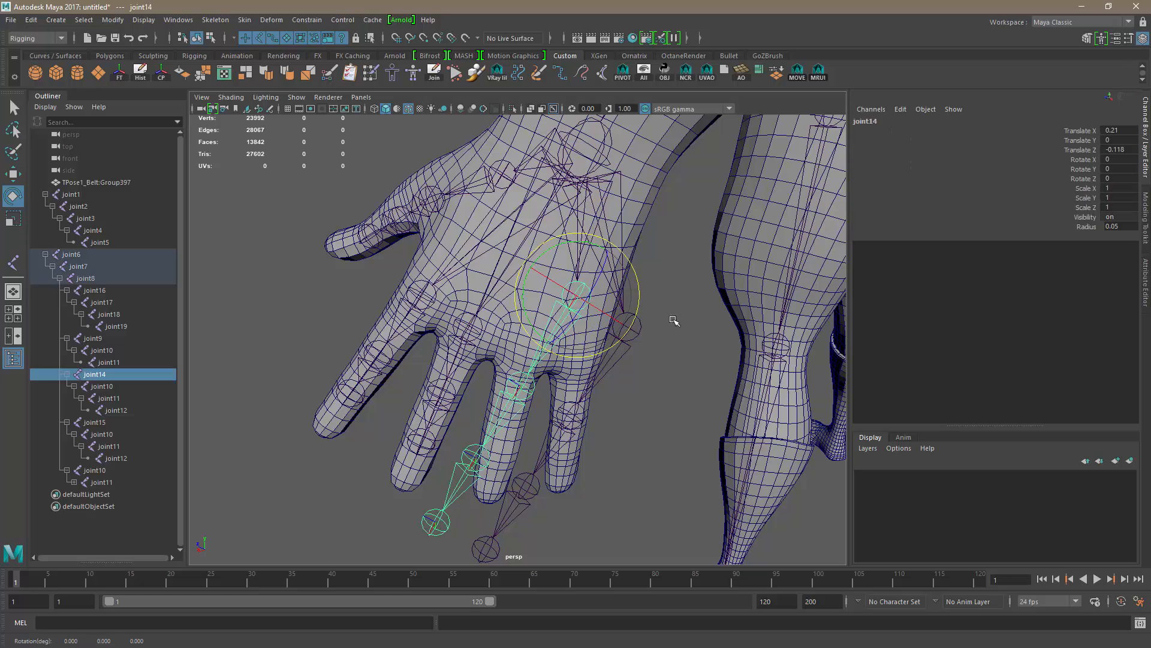
key("w")
left_click_drag(626, 318, 544, 311, "alt")
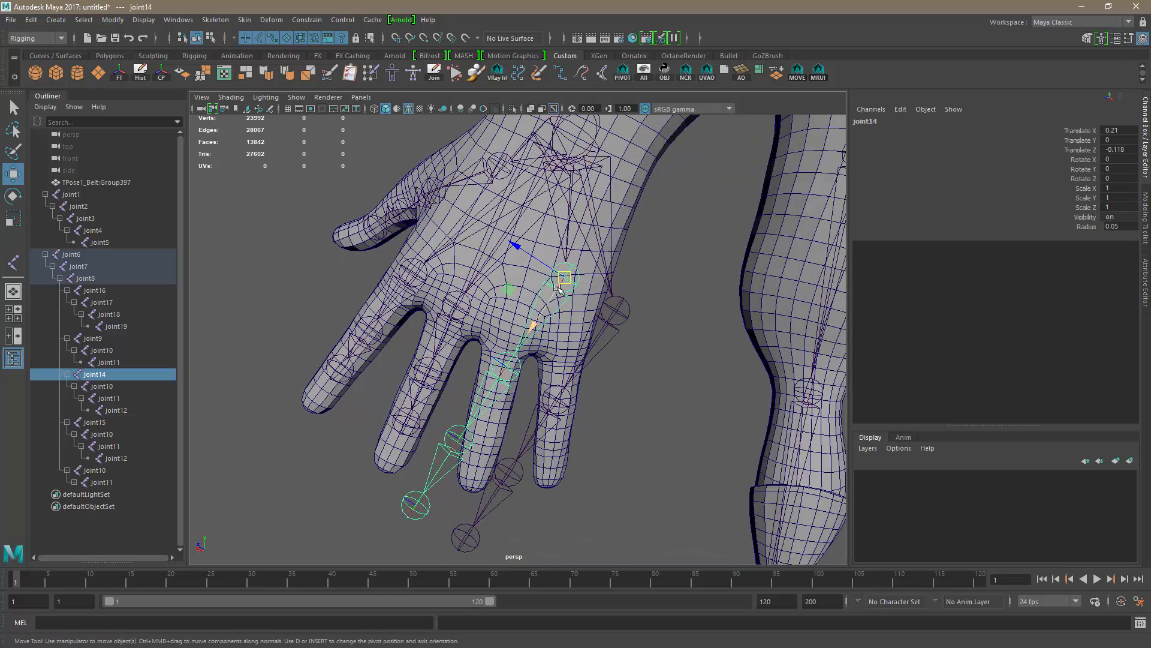
middle_click_drag(509, 292, 457, 339)
scroll(540, 395, "up", 4)
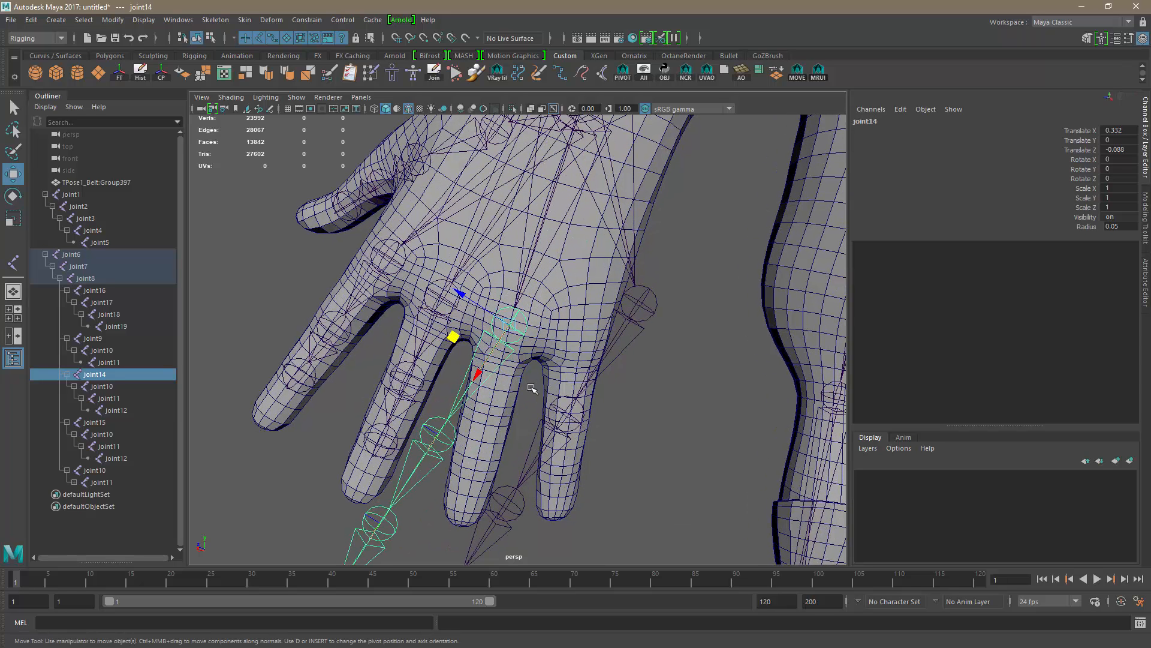
- Rotate the ring finger's root joint, using about 19.744 in Y, so the chain runs inside the finger
key("e")
left_click_drag(515, 376, 596, 277)
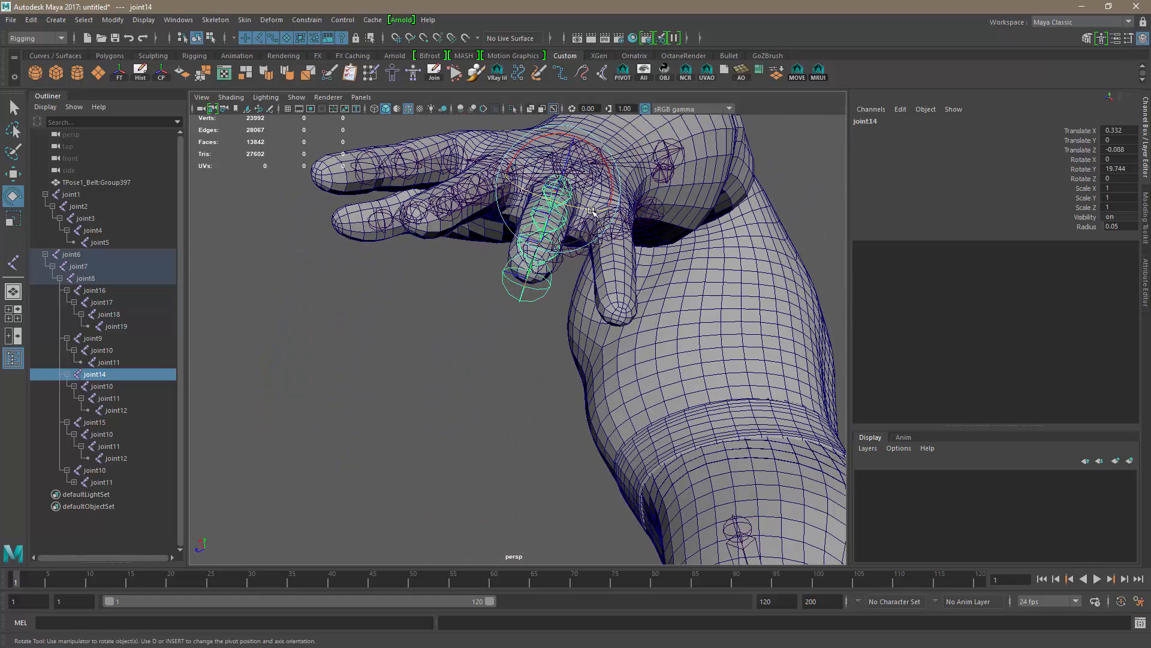
left_click_drag(592, 211, 553, 394)
- Slide the ring finger's second joint back to about Translate X 0.126 and its third joint to about 0.081
left_click(493, 414)
key("w")
left_click_drag(477, 477, 519, 444)
left_click(462, 499)
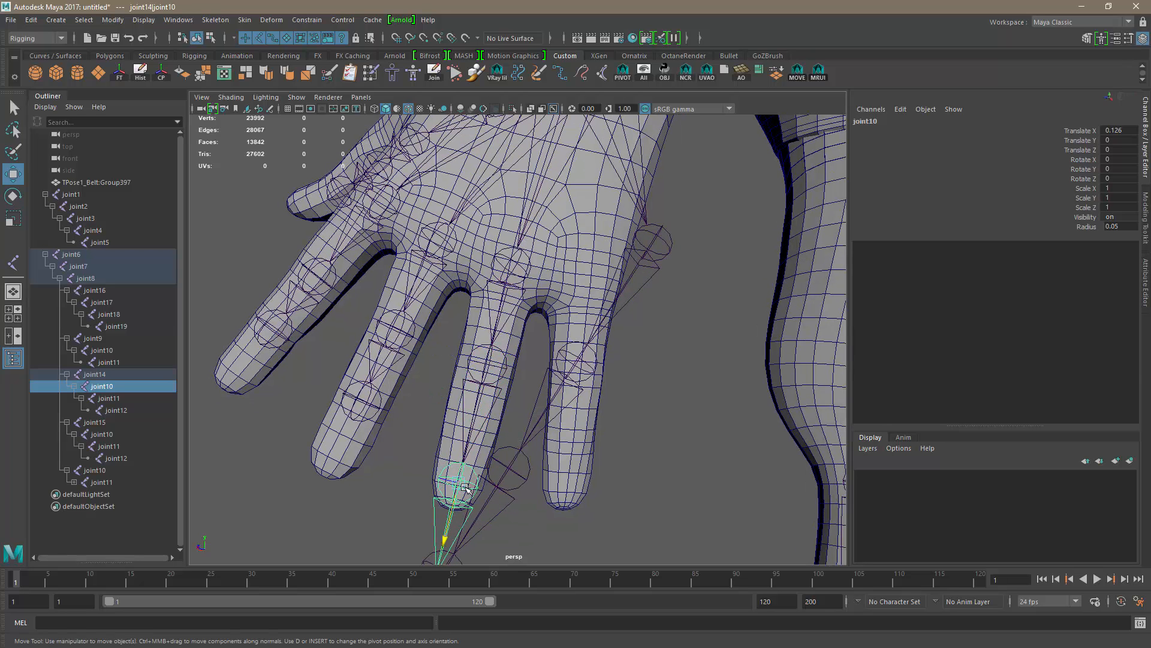
left_click_drag(453, 517, 477, 466)
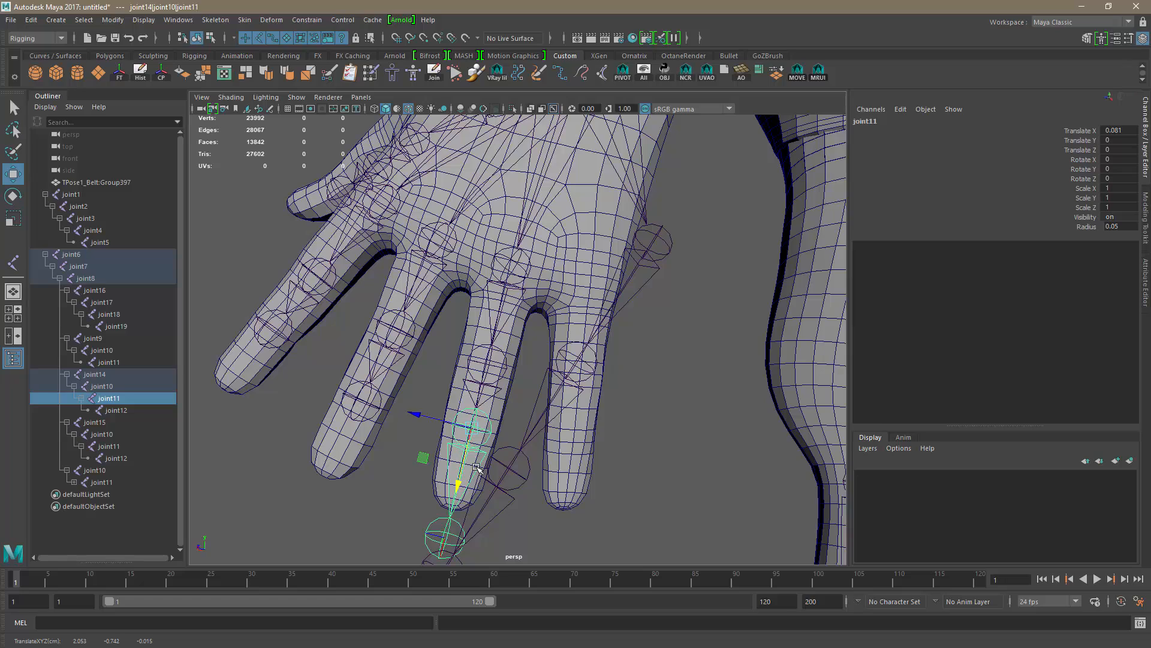
- Delete the ring finger chain's surplus end joint beyond the fingertip
scroll(545, 480, "down", 2)
left_click(445, 502)
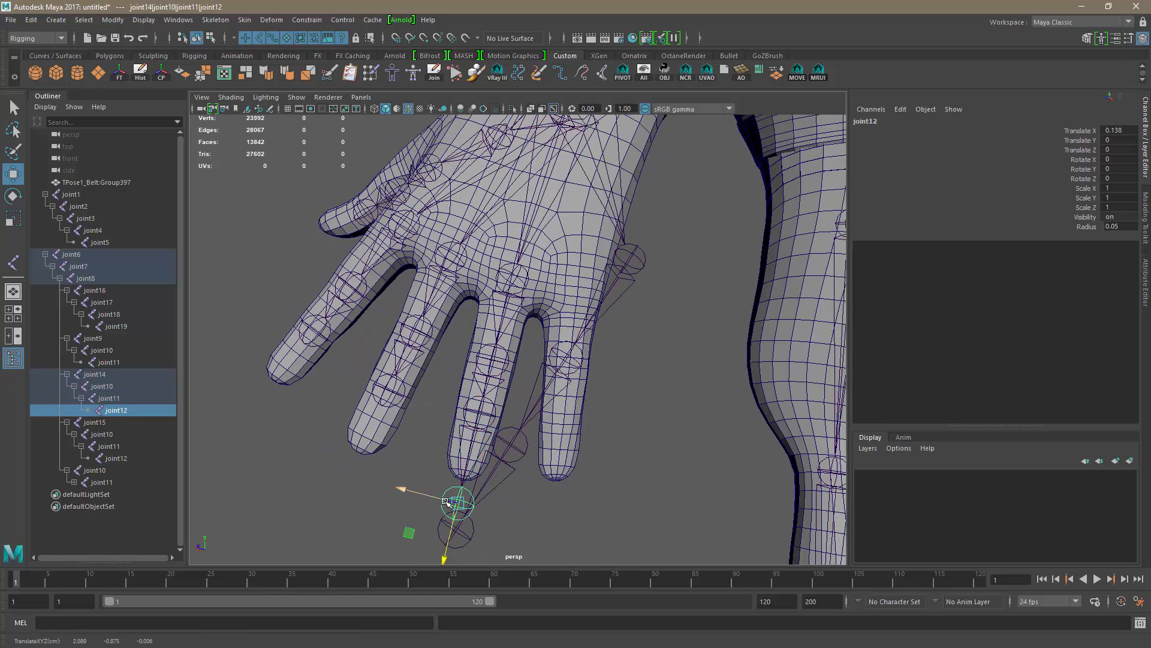
key("Delete")
- Examine how the ring finger's joint chain sits inside the finger, from the knuckle to the fingertip
left_click_drag(477, 441, 510, 436, "alt")
left_click(493, 331)
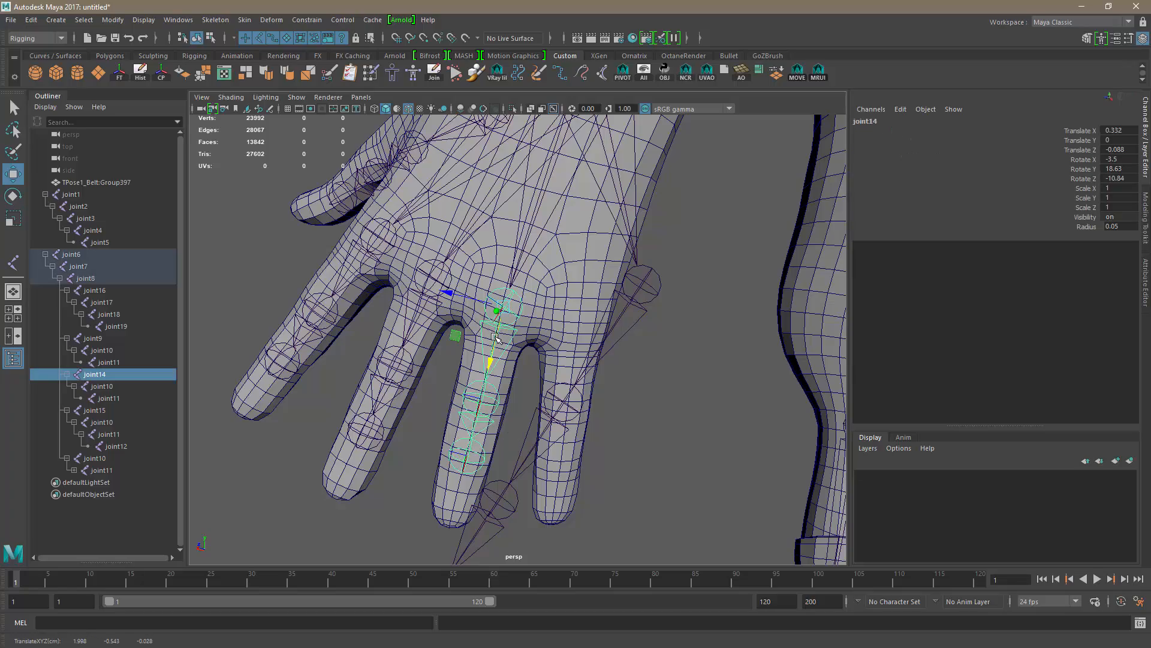
left_click_drag(492, 332, 545, 435, "alt")
scroll(528, 422, "up", 2)
left_click_drag(497, 399, 575, 289, "alt")
key("e")
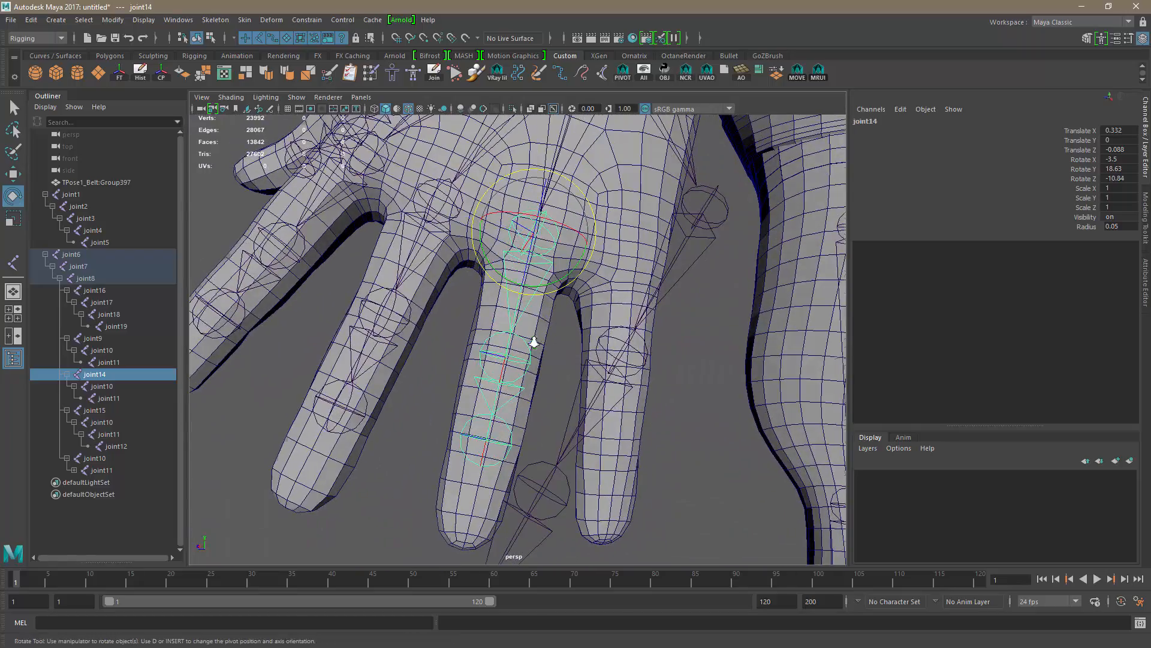
scroll(532, 342, "down", 4)
left_click_drag(512, 313, 507, 372, "alt")
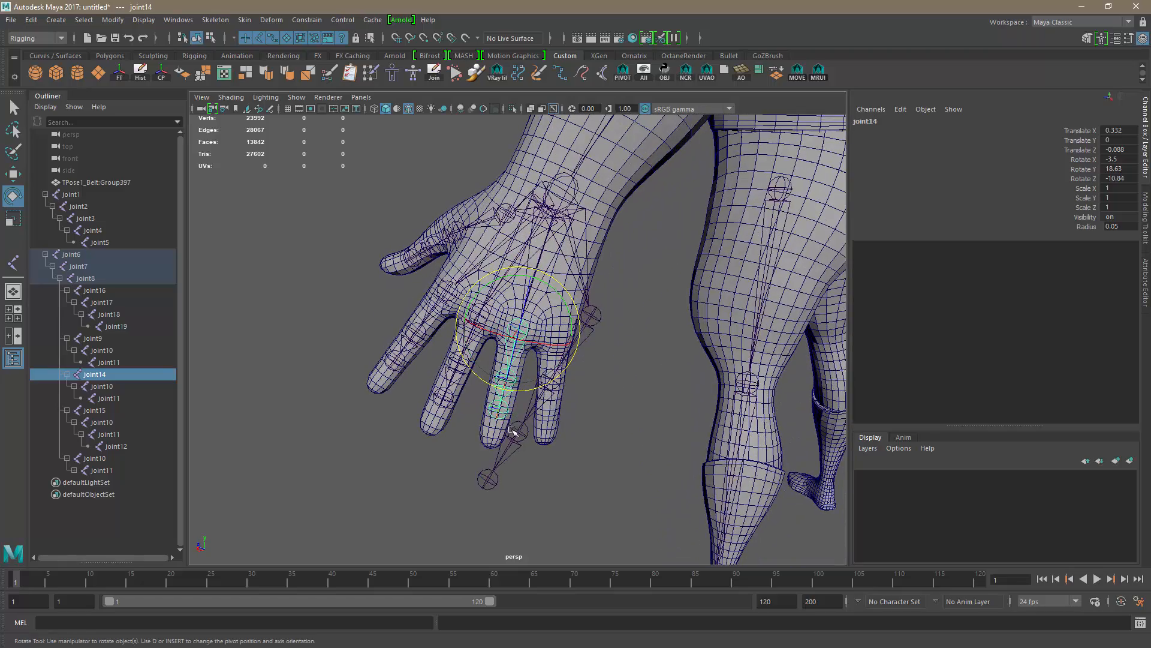
right_click_drag(509, 427, 599, 436, "alt")
left_click(627, 393)
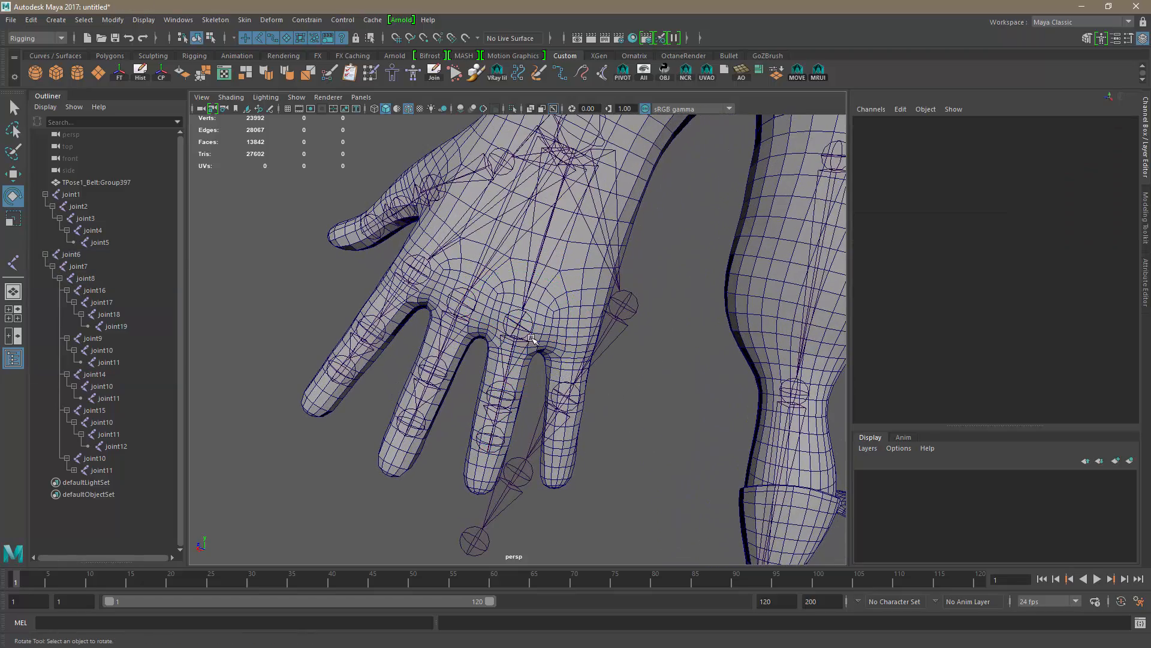
- Move the little finger chain's root joint15 into the knuckle at about Translate X 0.297, Z -0.181
left_click(630, 314)
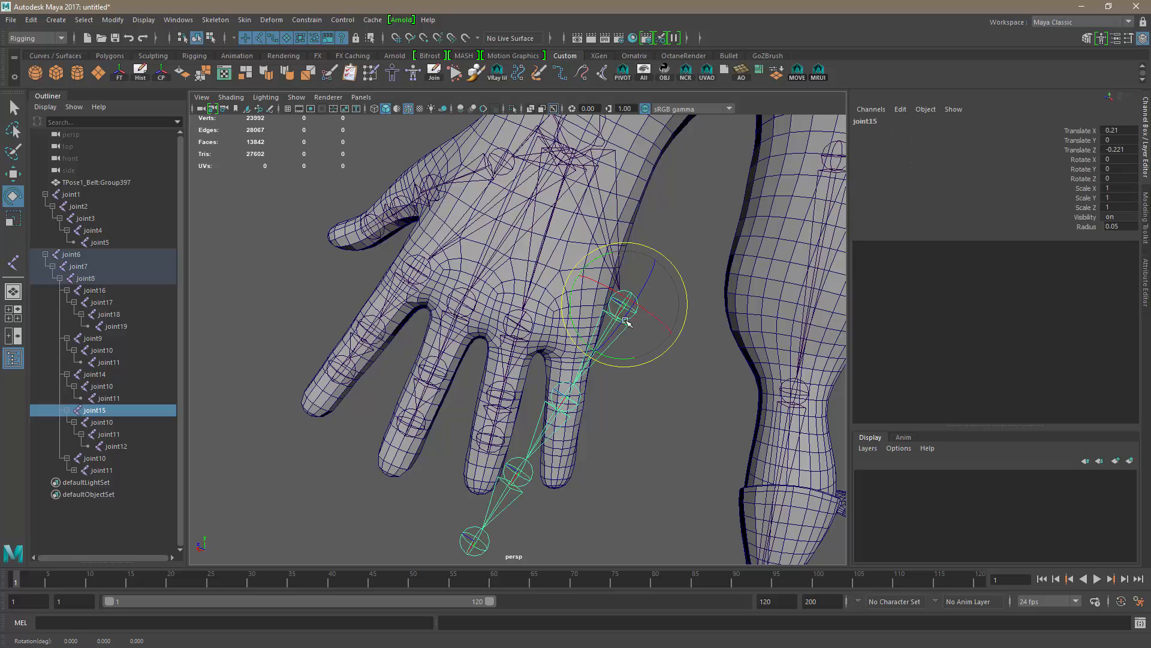
key("w")
left_click_drag(623, 314, 589, 372)
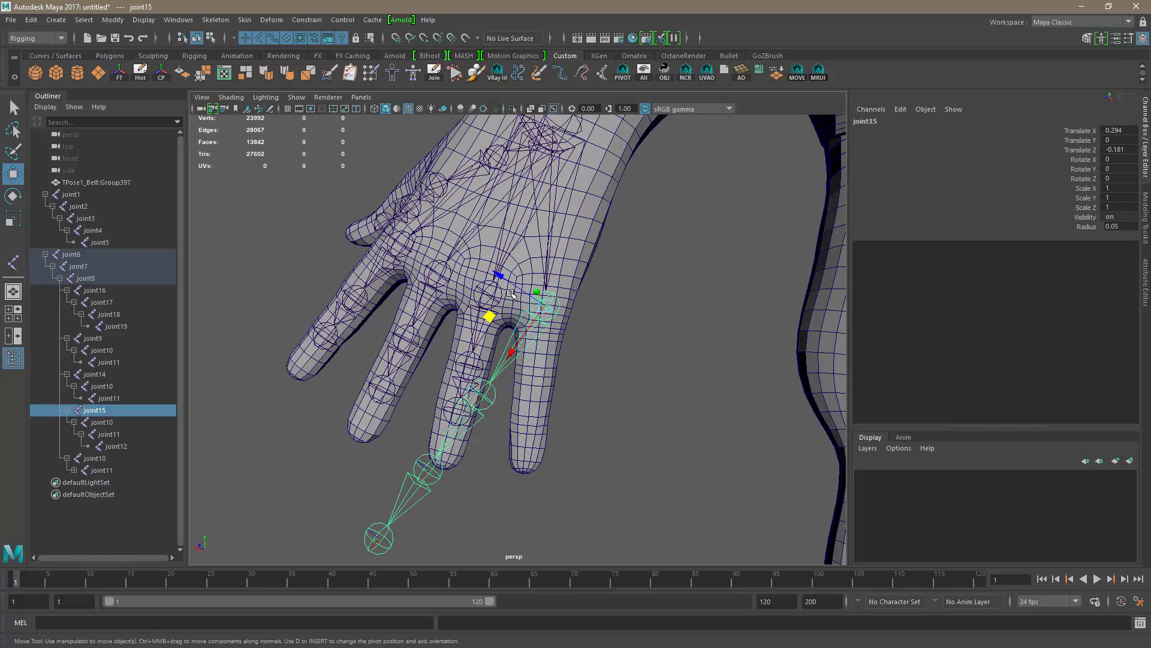
left_click_drag(491, 316, 490, 318)
- Rotate the little finger's root joint to about -4.846, 25.561, -11.118 so the chain follows the finger
key("e")
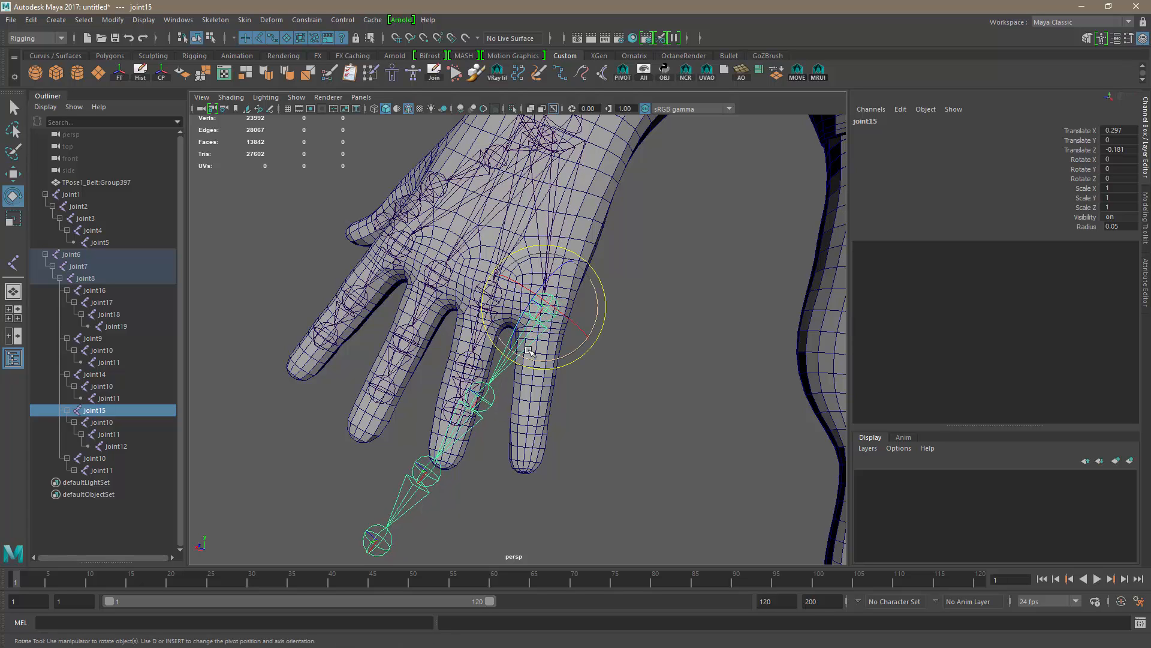
left_click_drag(570, 345, 606, 340)
left_click_drag(608, 247, 475, 334)
left_click_drag(354, 319, 379, 315)
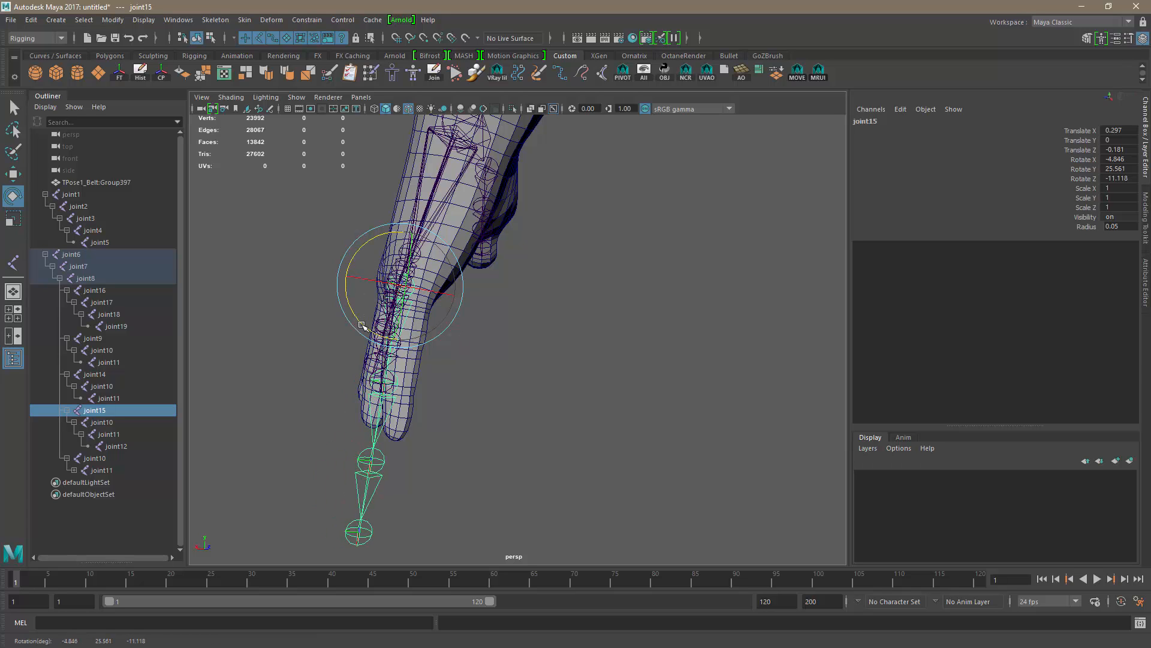
- Center the little finger's root joint in the mesh at about Translate 0.294, -0.021, -0.179 and refine its rotation to about -5.928, 25.346, -13.634
key("w")
left_click_drag(348, 277, 363, 279)
left_click_drag(416, 330, 442, 340, "alt")
left_click_drag(368, 293, 410, 389)
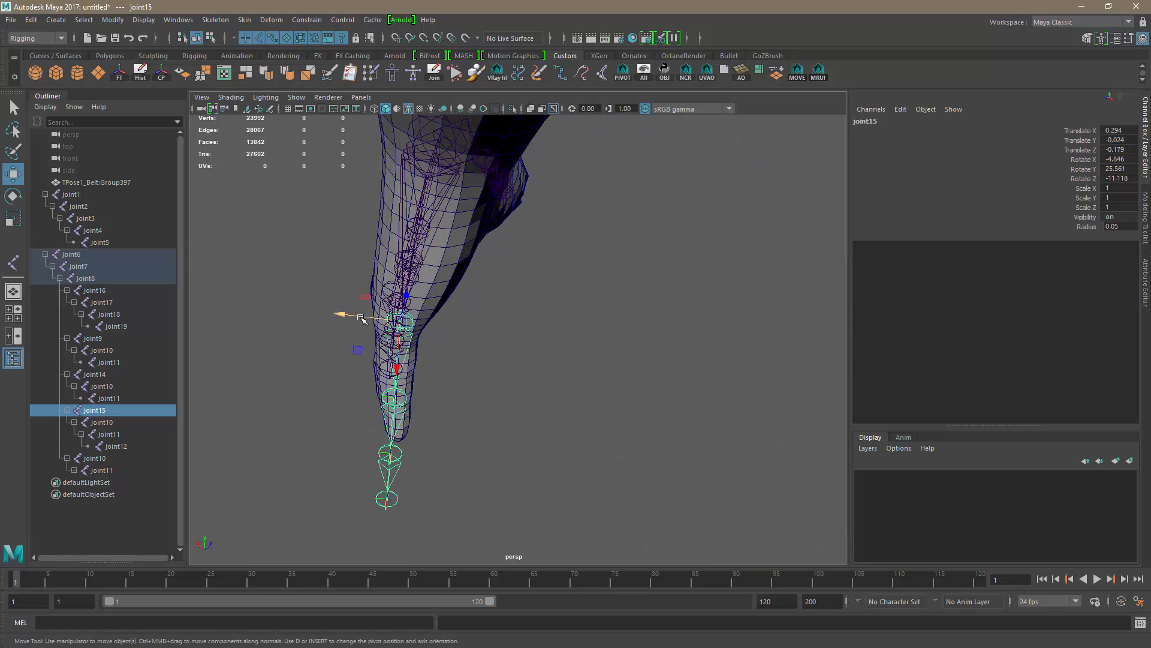
left_click_drag(360, 317, 358, 317)
key("e")
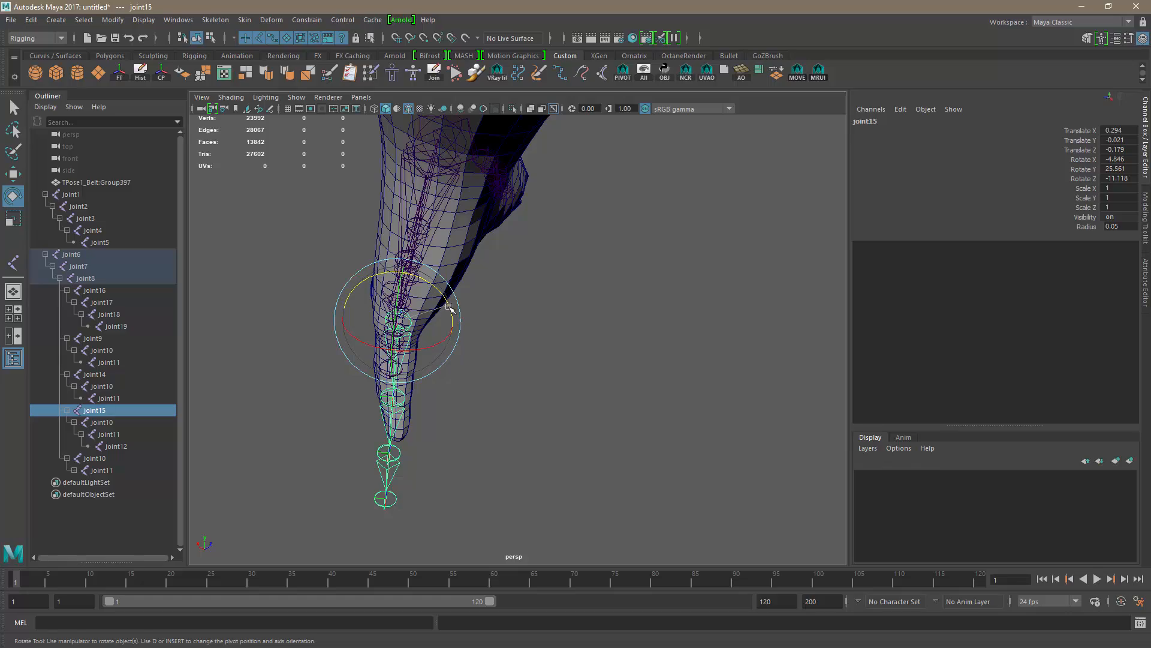
left_click_drag(450, 309, 447, 308)
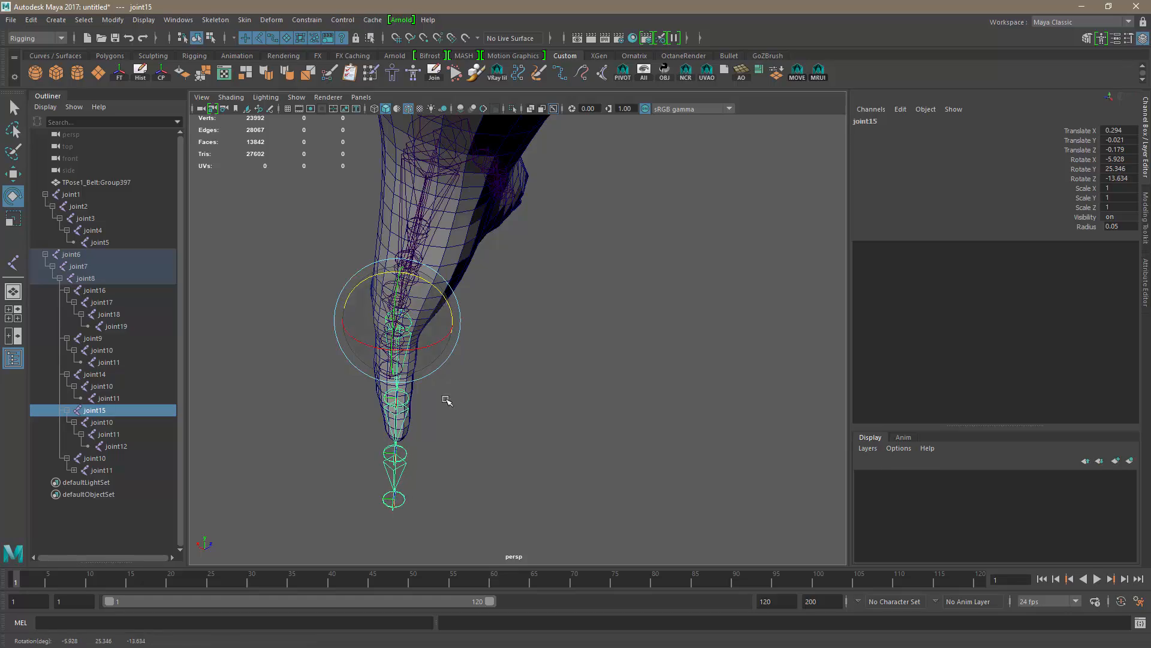
- Slide the little finger's second joint back toward the knuckle and its third joint to about Translate X 0.084
left_click_drag(444, 398, 617, 400, "alt")
right_click_drag(618, 401, 643, 409, "alt")
middle_click_drag(643, 409, 558, 360, "alt")
mouse_move(558, 360)
left_mouse_down("alt")
mouse_move(558, 372)
mouse_move(538, 364)
left_mouse_up("alt")
left_click(485, 359)
key("w")
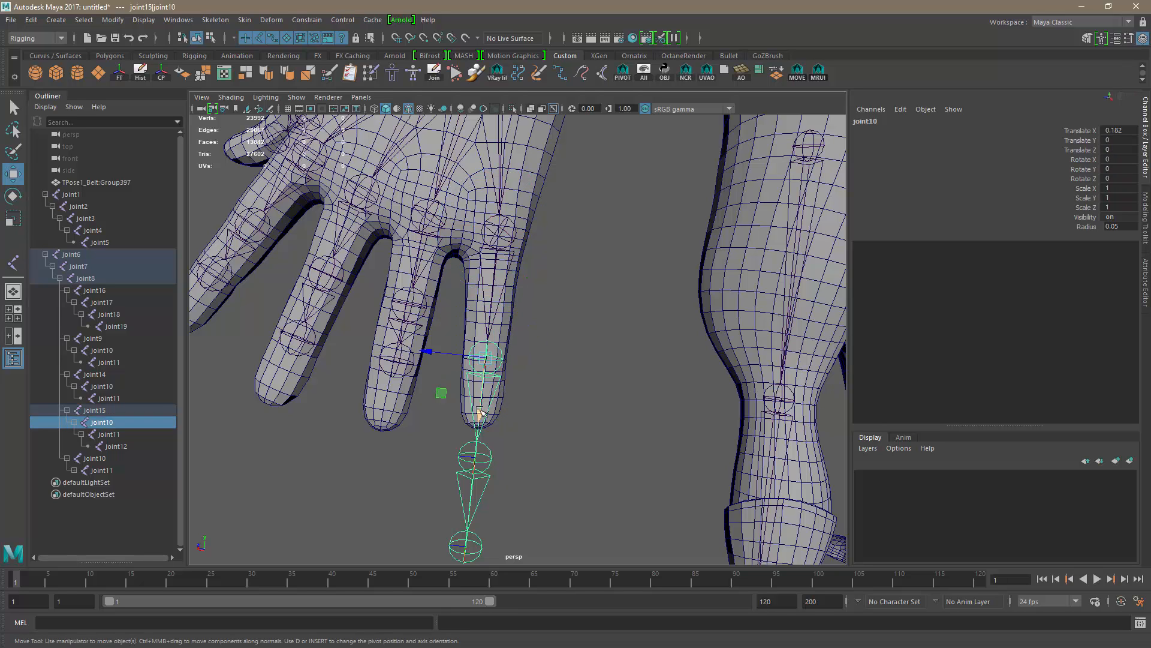
left_click_drag(481, 413, 497, 372)
left_click_drag(513, 436, 494, 411, "alt")
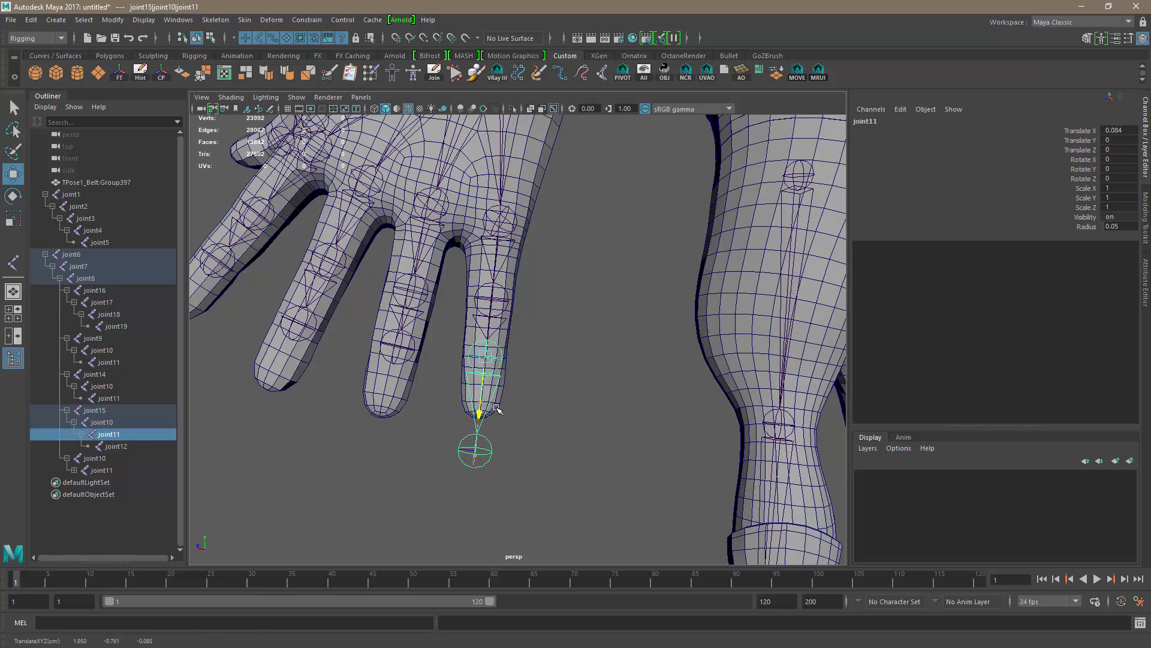
- Delete the little finger chain's surplus end joint and adjust the third joint to about Translate X 0.086
left_click(491, 447)
key("Delete")
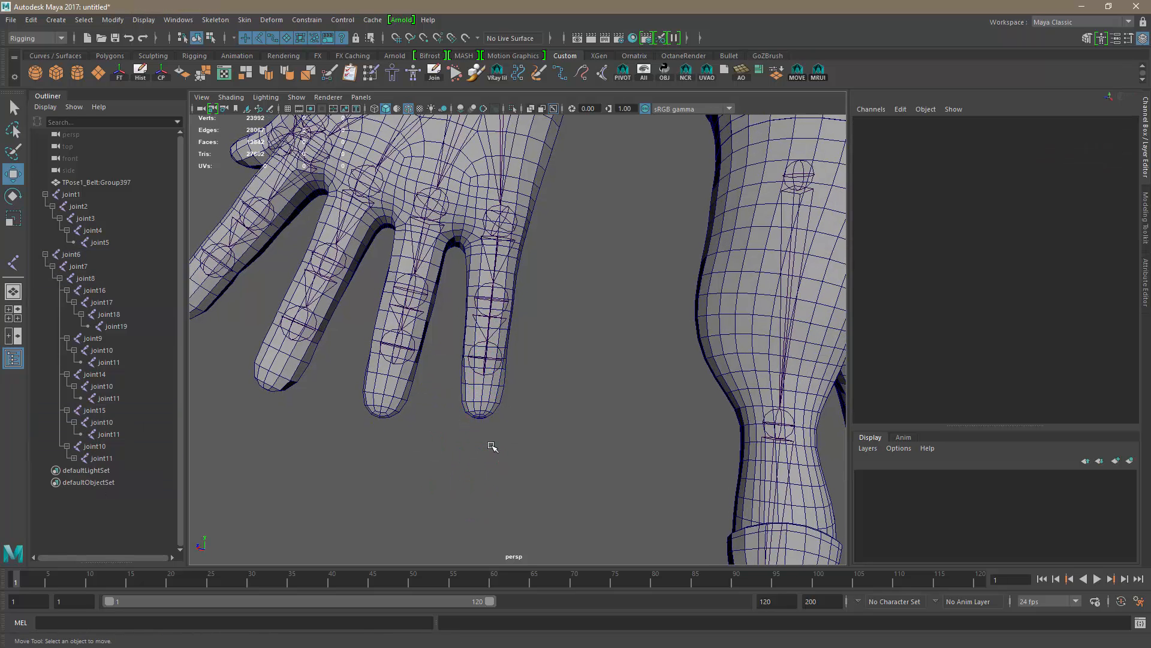
left_click(492, 372)
left_click(501, 361)
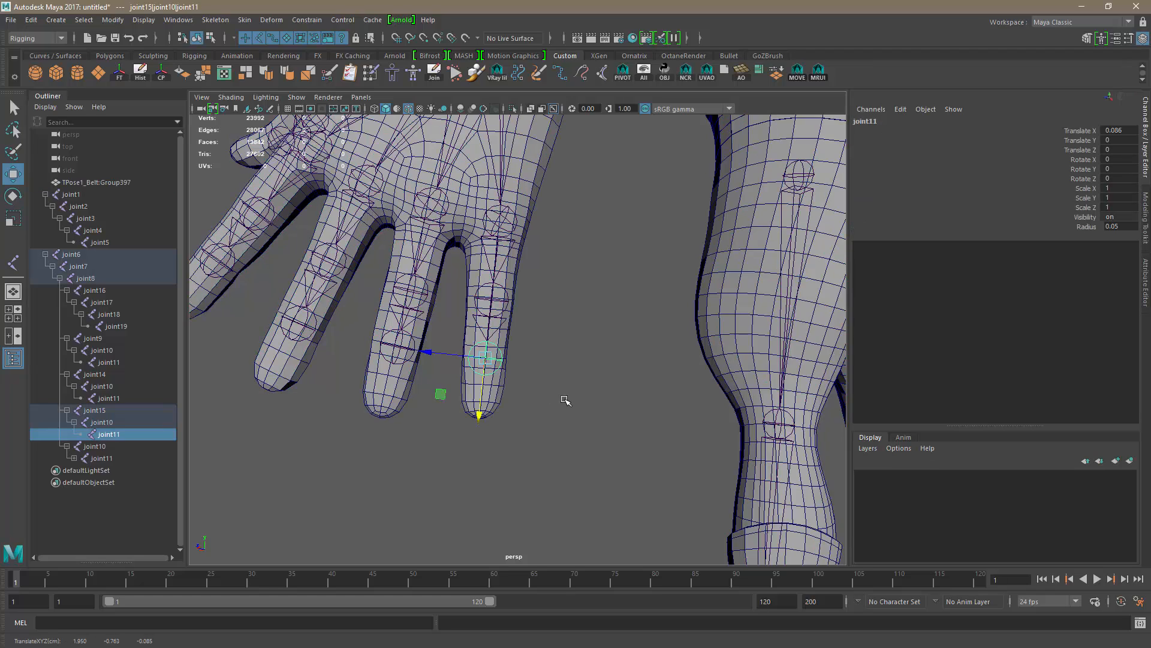
left_click_drag(480, 414, 470, 389, "alt")
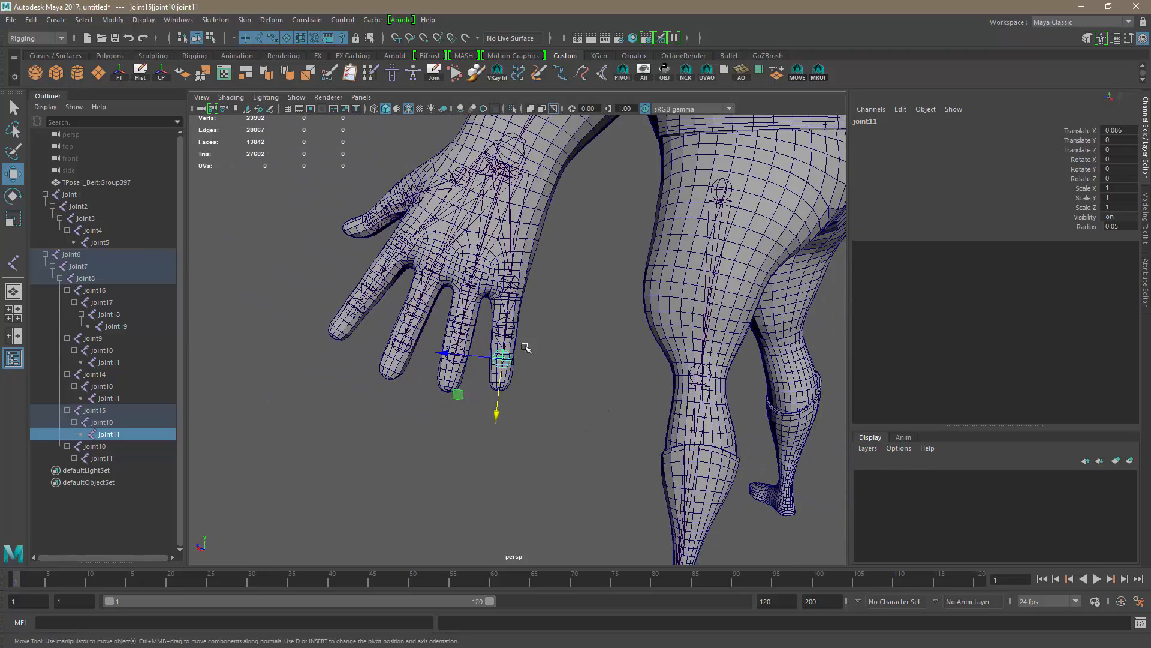
- Turn off the wireframe overlay on the shaded character and check the arm and leg joints on the whole body
left_click_drag(526, 348, 773, 384, "alt")
left_click(412, 315)
right_click_drag(412, 315, 592, 451, "alt")
key("a")
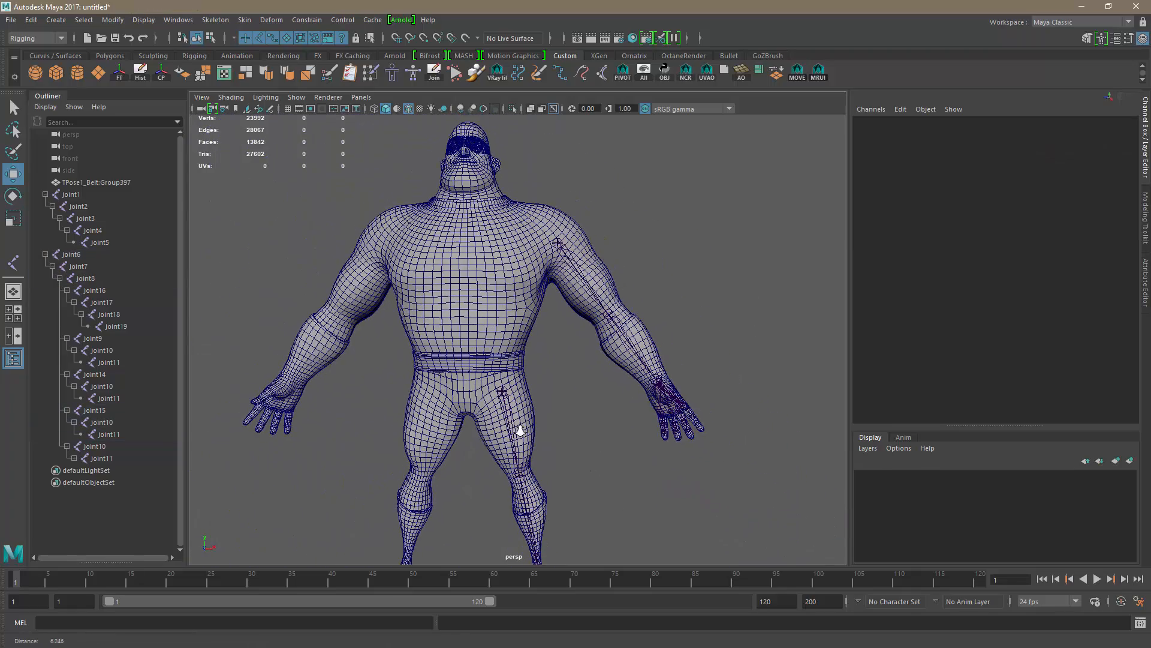
left_click(408, 108)
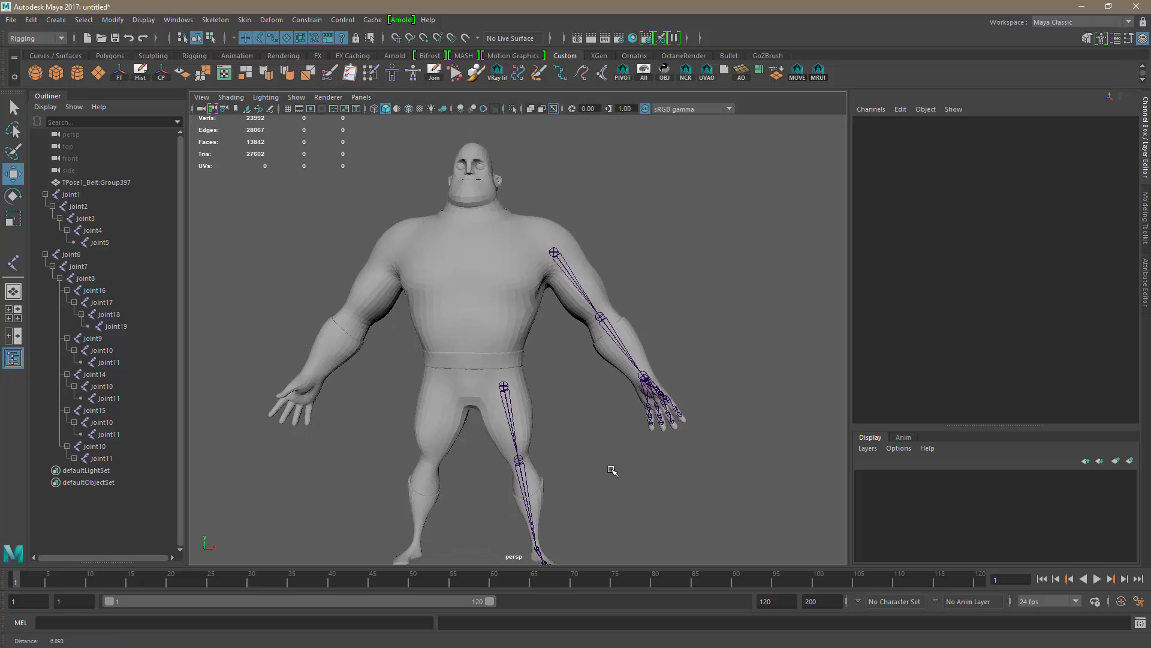
left_click_drag(632, 457, 618, 412, "alt")
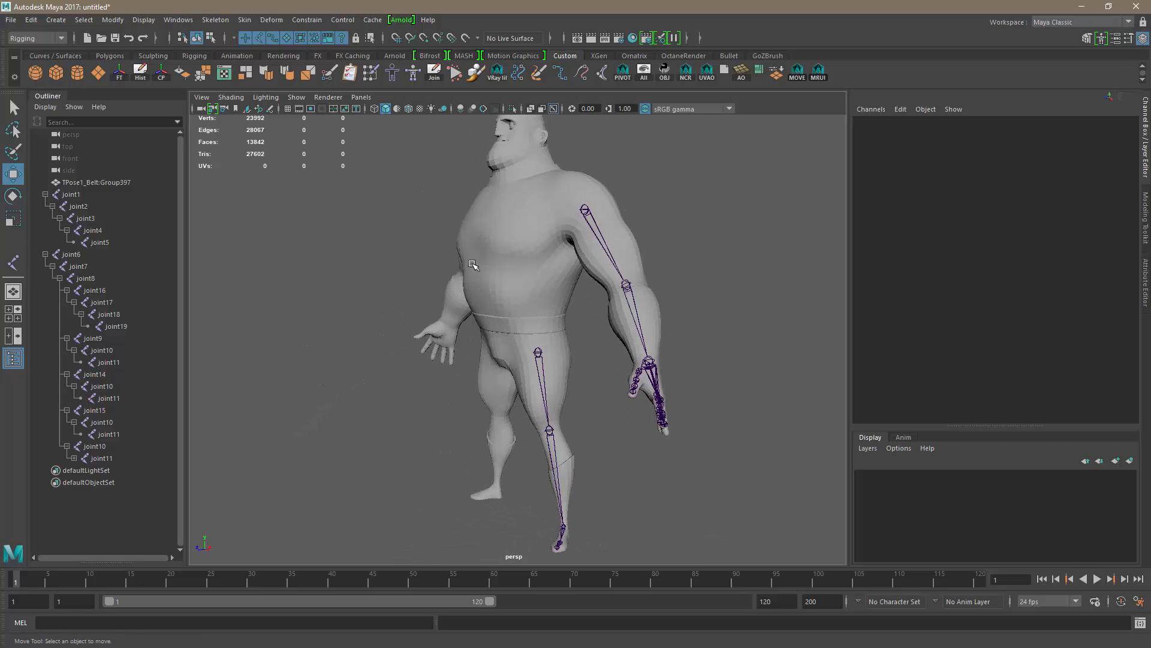
- Switch the viewport to the orthographic side view with the character's upper body and arm in frame
left_click(362, 97)
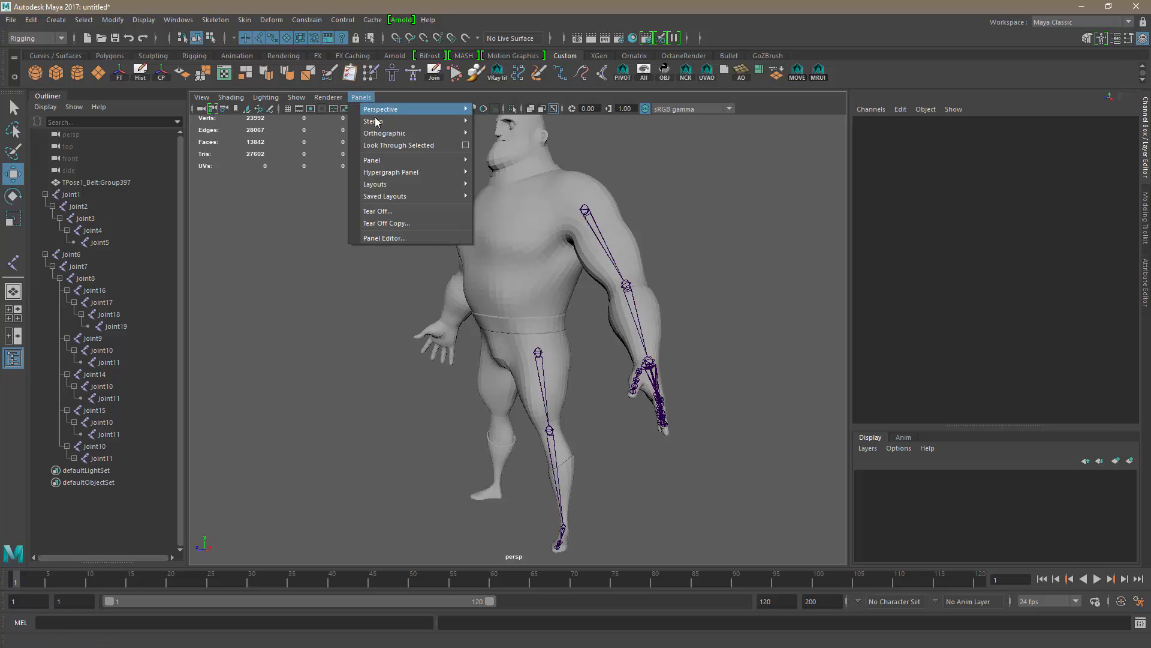
mouse_move(392, 135)
left_click(493, 146)
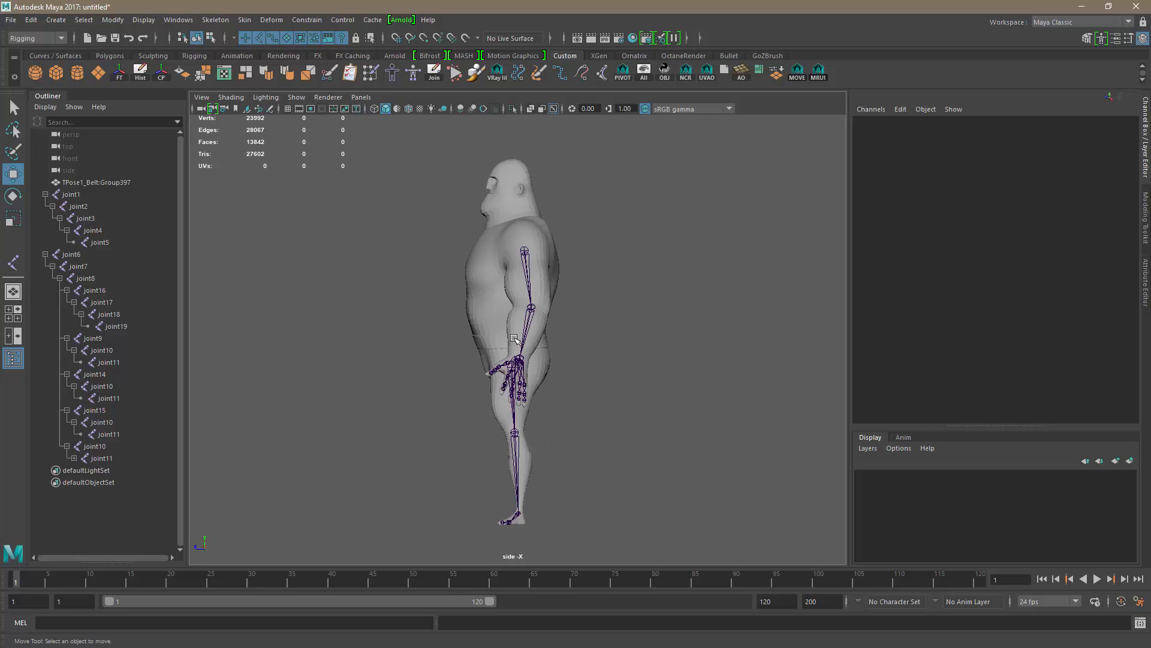
scroll(663, 424, "up", 3)
middle_click_drag(572, 367, 574, 393, "alt")
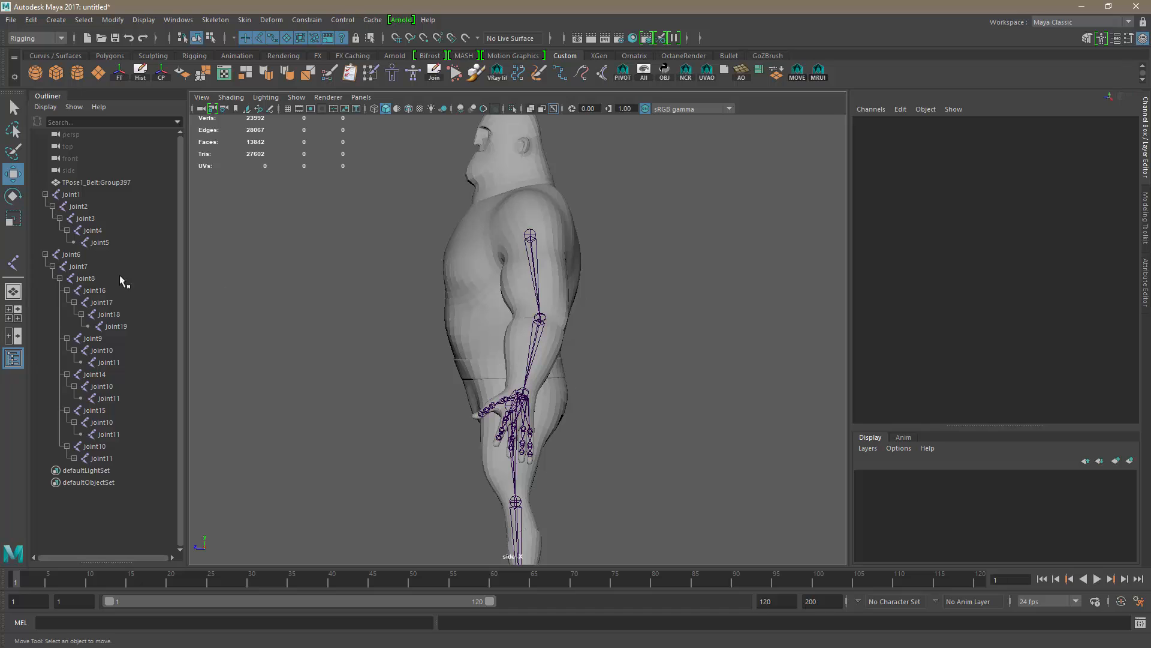
- Draw a five-joint spine chain in the side view from the pelvis up through the chest and neck to the head
left_click(13, 262)
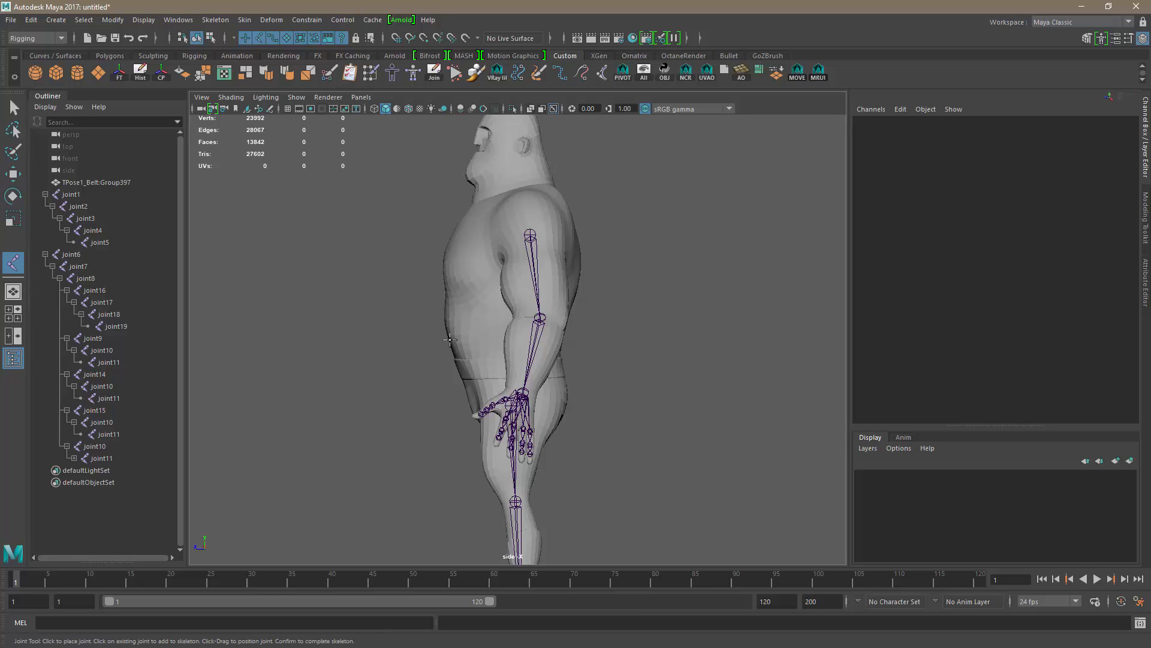
left_click(509, 380)
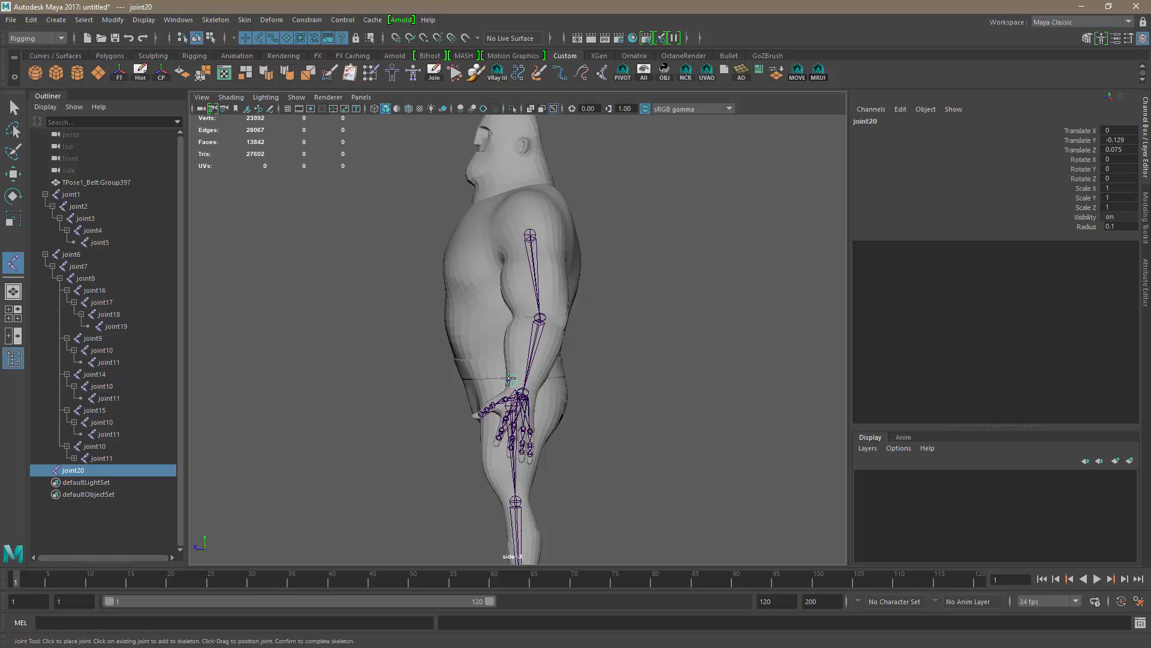
left_click(506, 322)
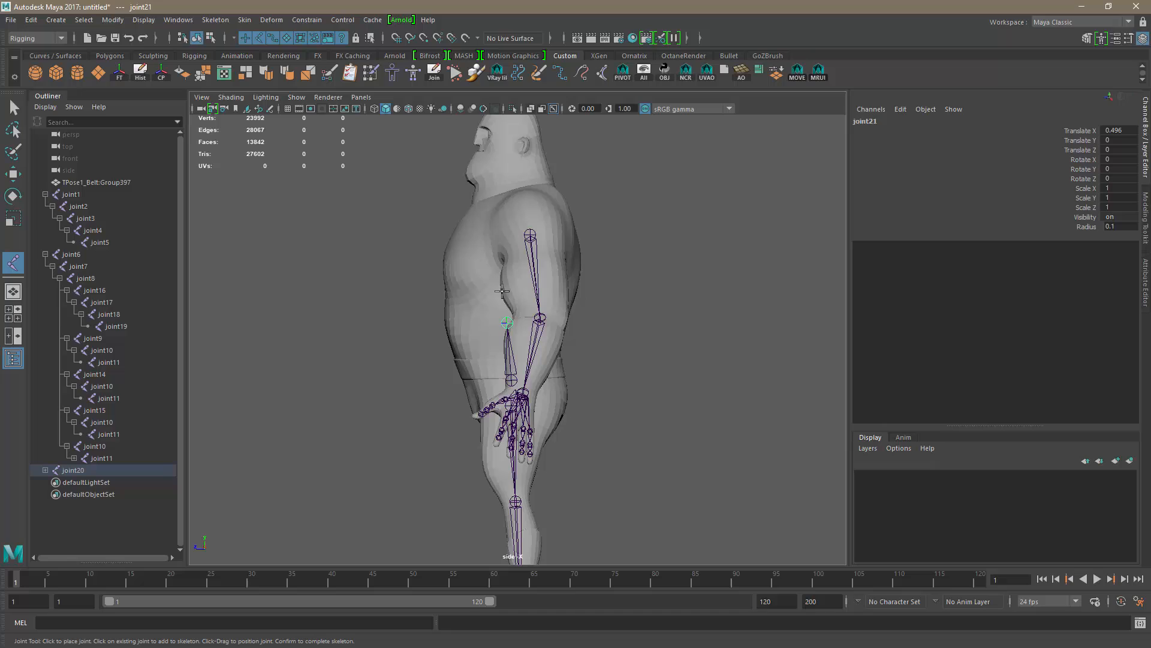
left_click(504, 249)
left_click(512, 191)
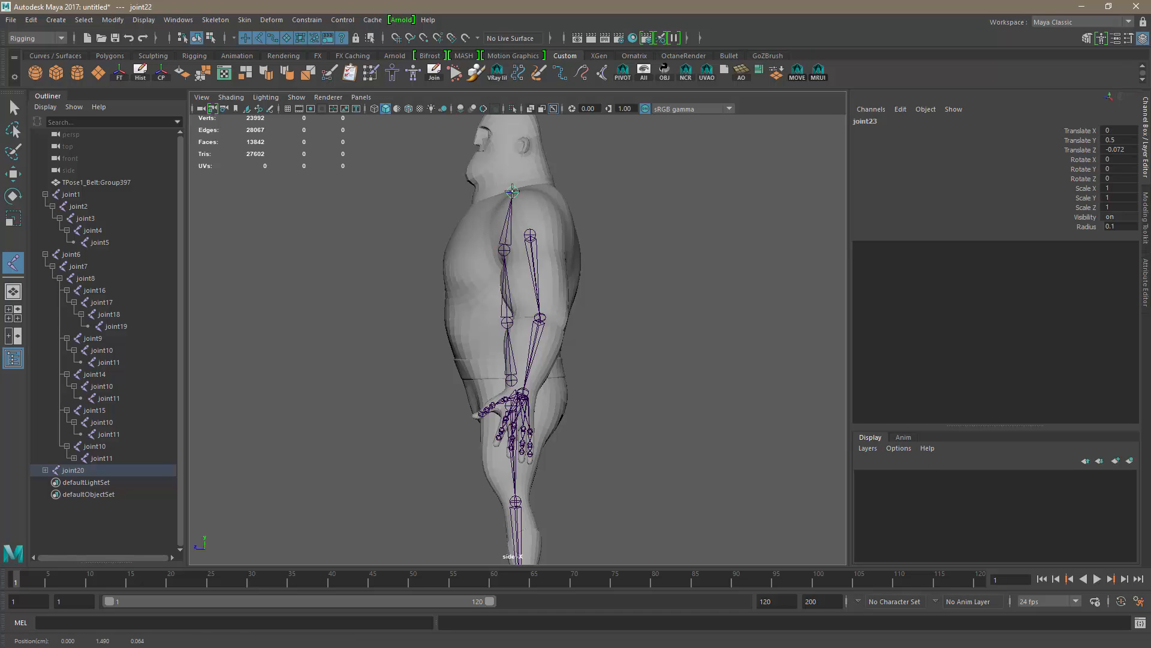
left_click(505, 157)
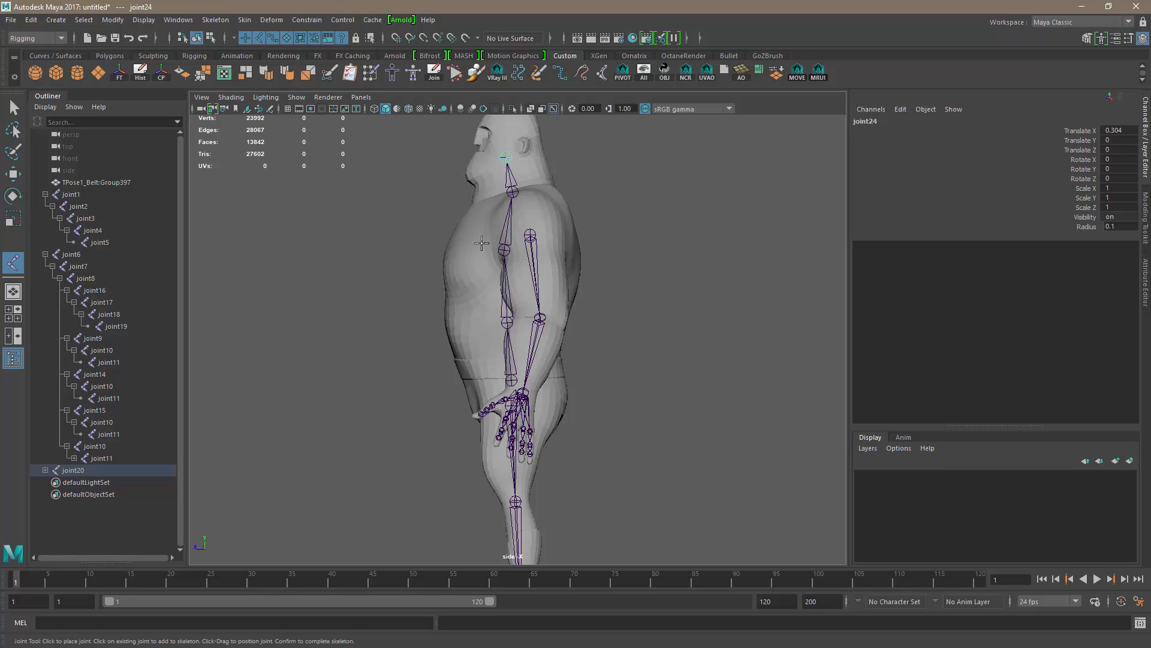
left_click(361, 97)
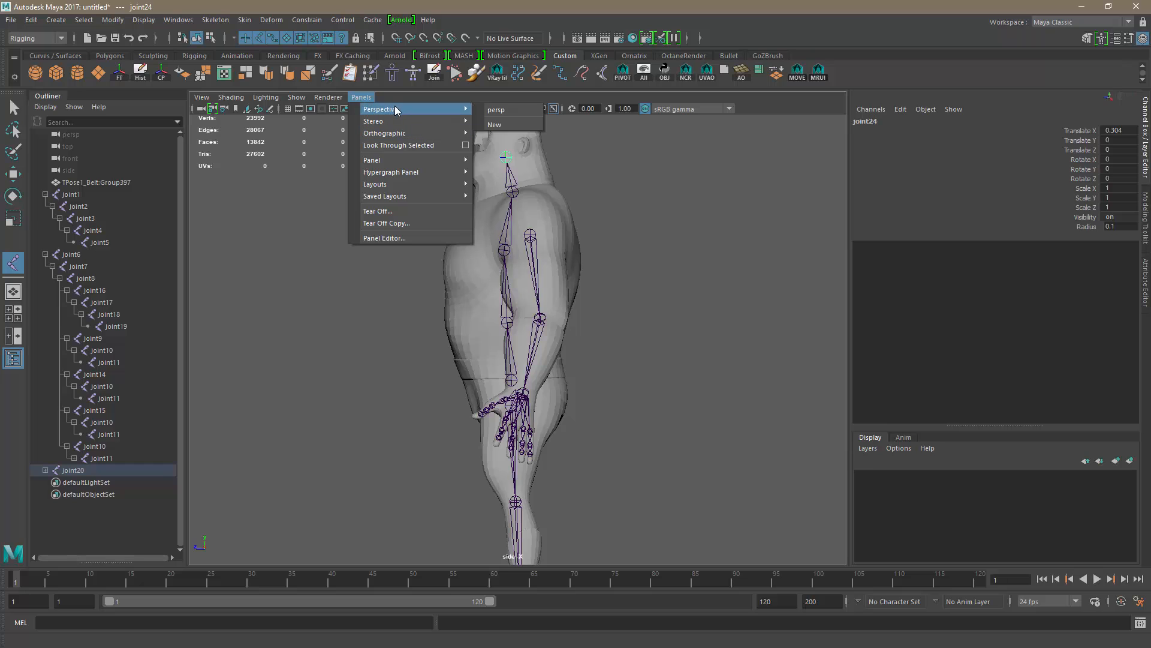
mouse_move(455, 109)
left_click(491, 110)
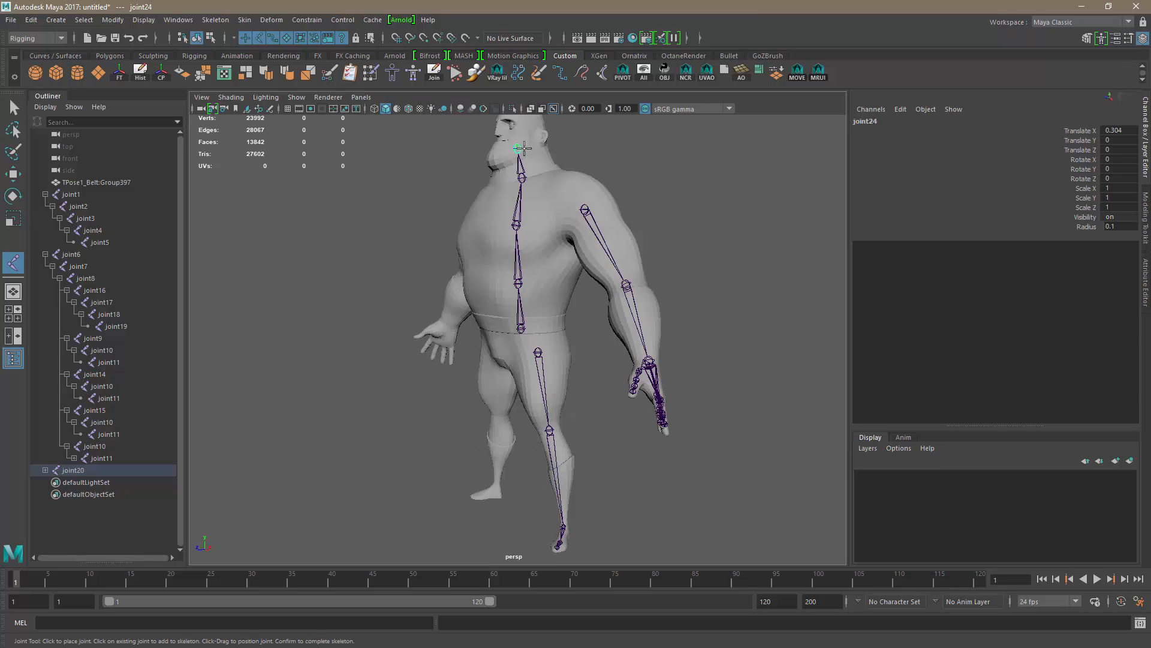
left_click_drag(728, 279, 761, 287, "alt")
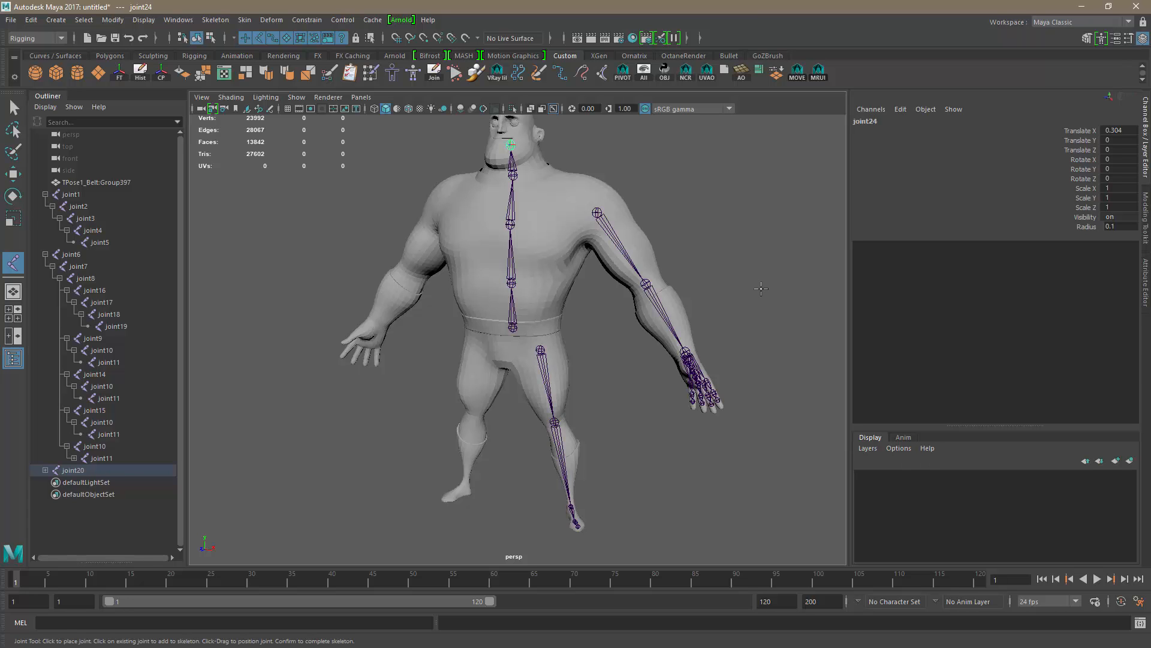
right_click_drag(642, 319, 573, 381, "alt")
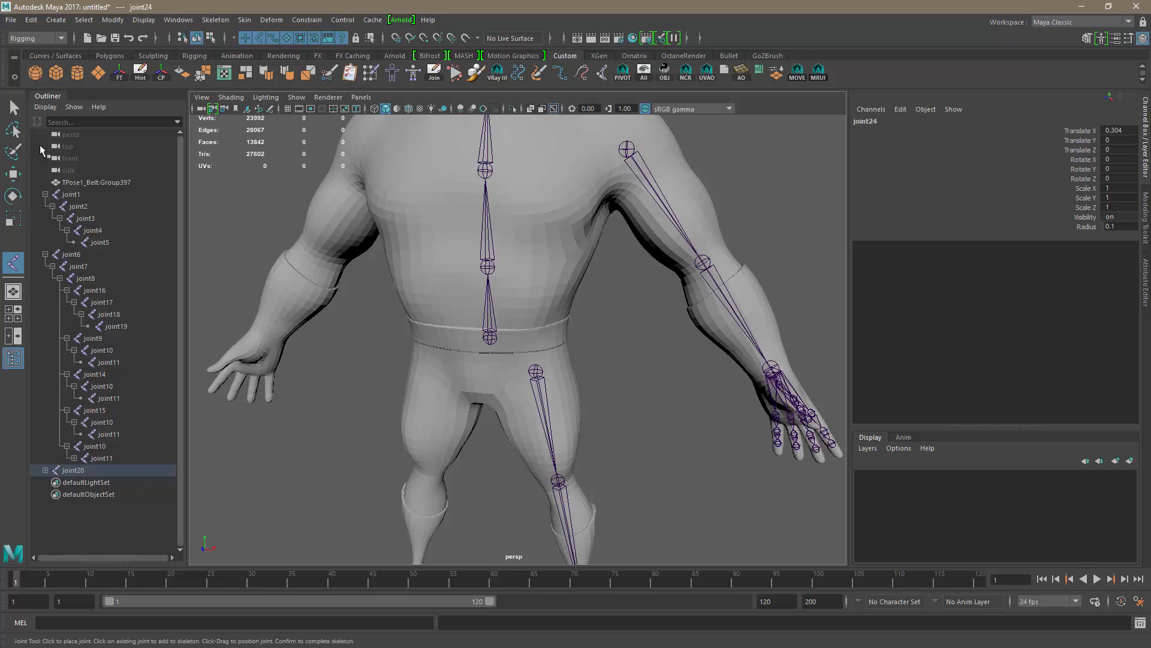
key("Return")
- Parent the leg chain's hip joint to the pelvis joint at the base of the spine
left_click(536, 371)
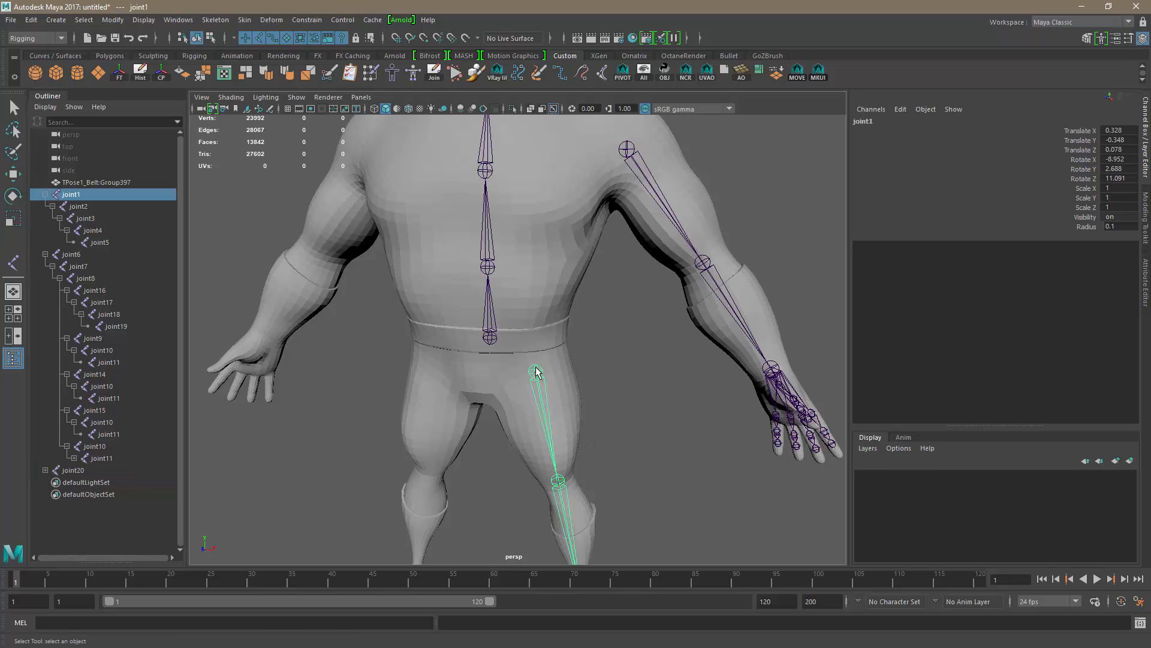
left_click(495, 339, "shift")
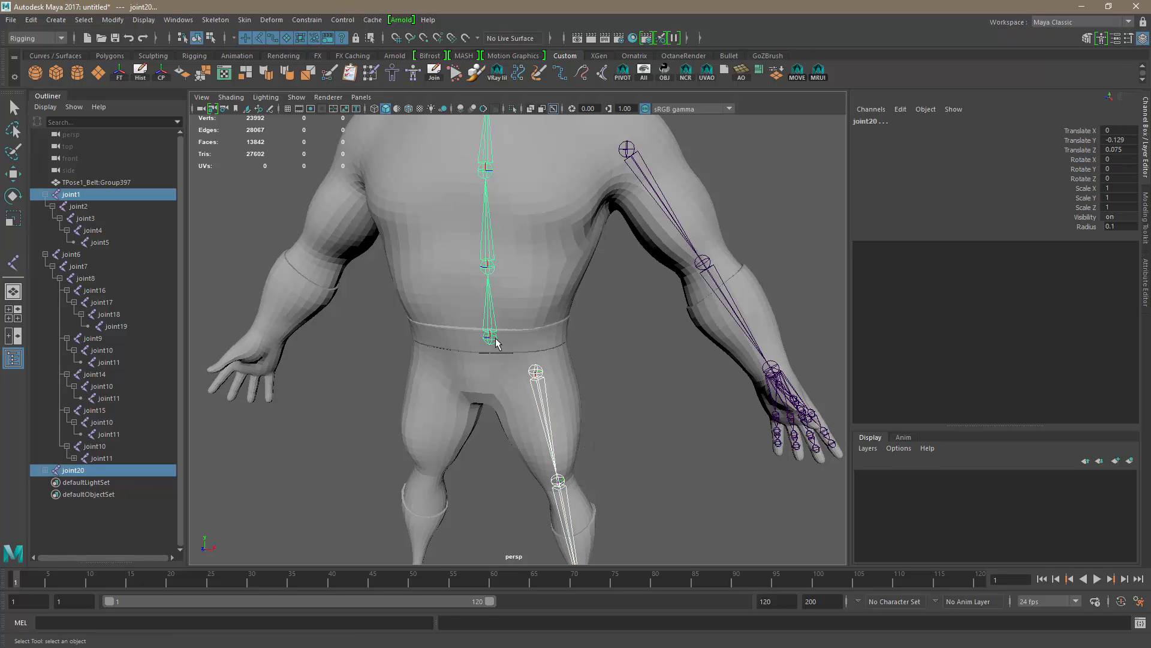
key("p")
left_click(581, 348)
- Place a single clavicle joint in the front view, between the upper spine and the shoulder joint
right_click_drag(580, 360, 601, 382, "alt")
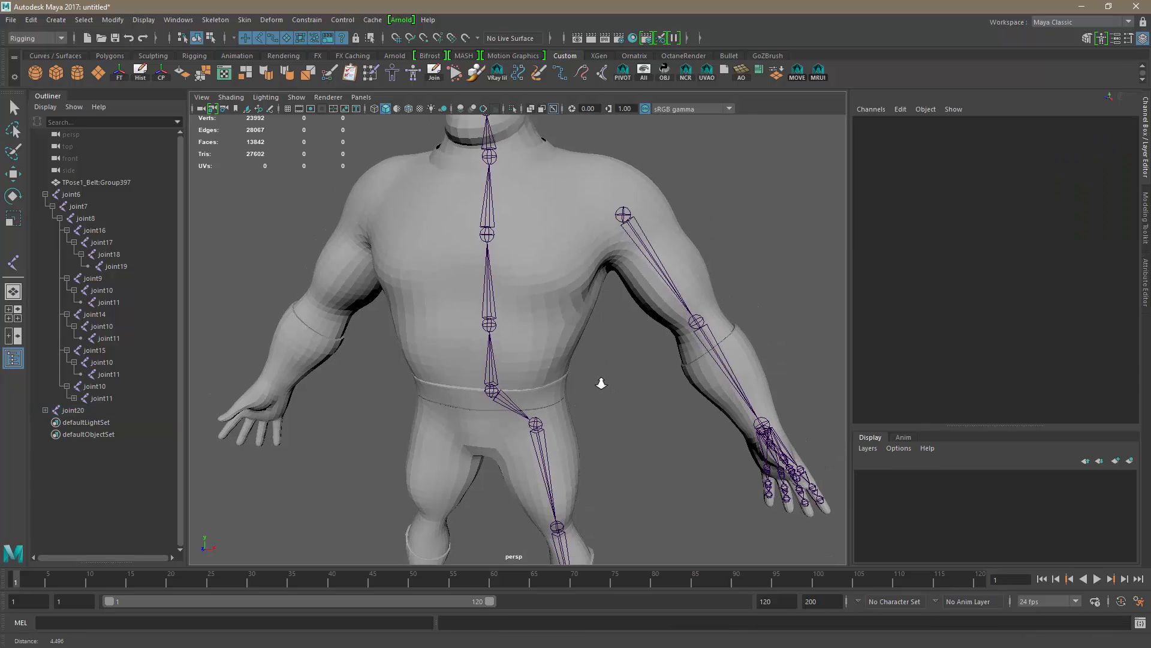
left_click_drag(602, 382, 511, 373, "alt")
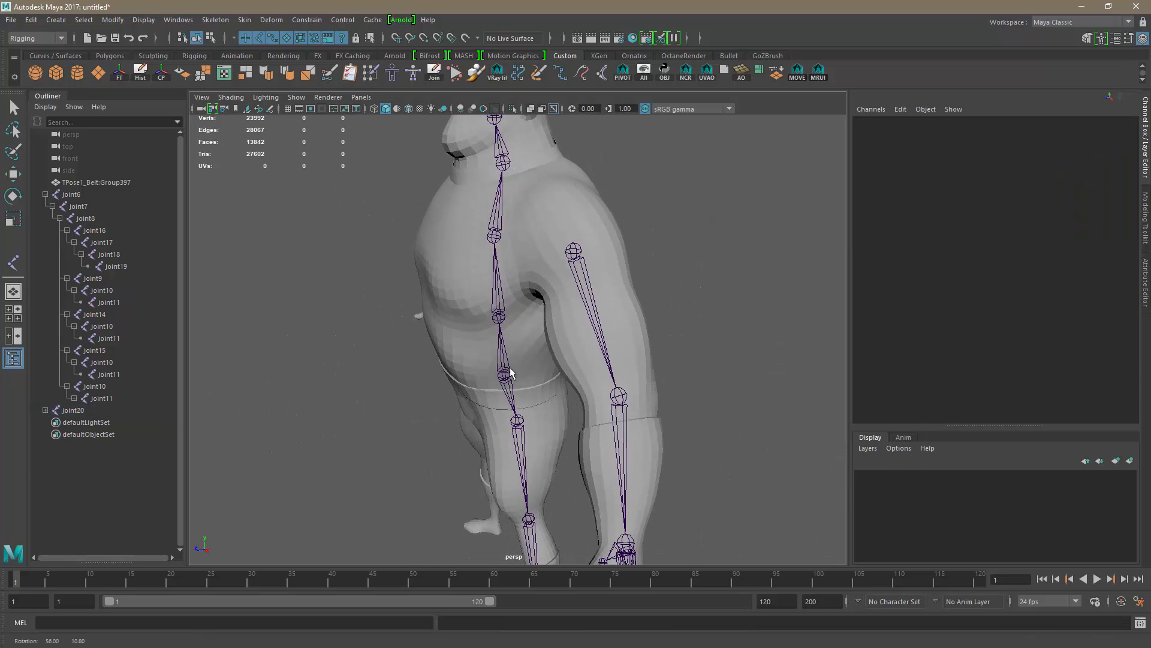
left_click(361, 97)
mouse_move(379, 110)
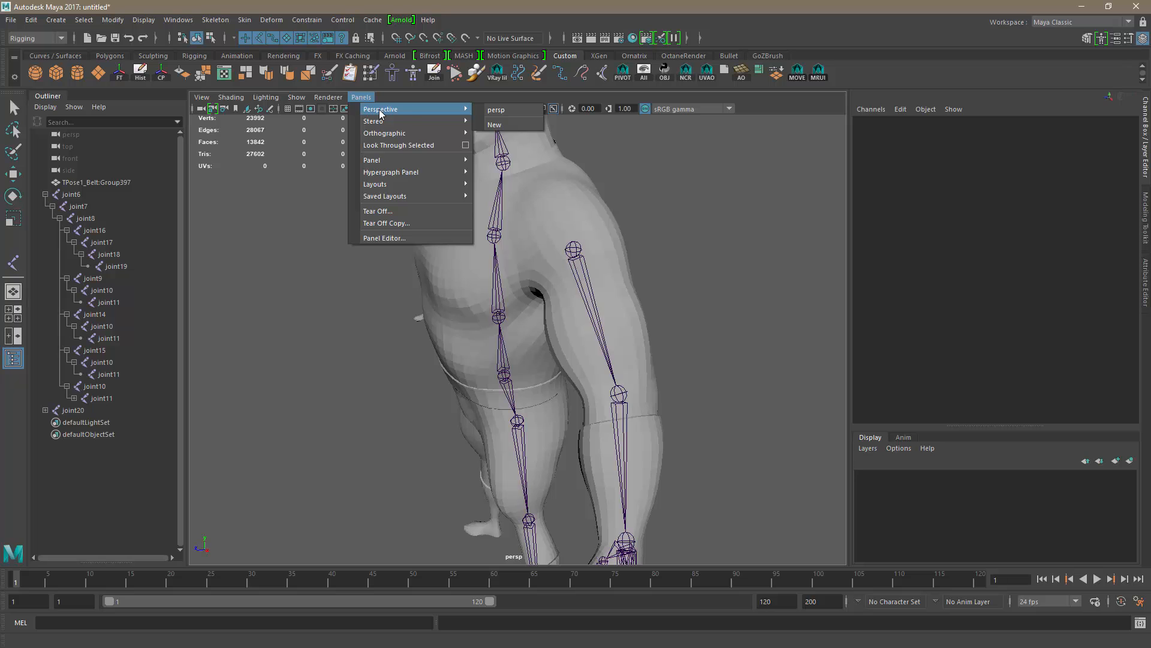
mouse_move(396, 133)
left_click(514, 138)
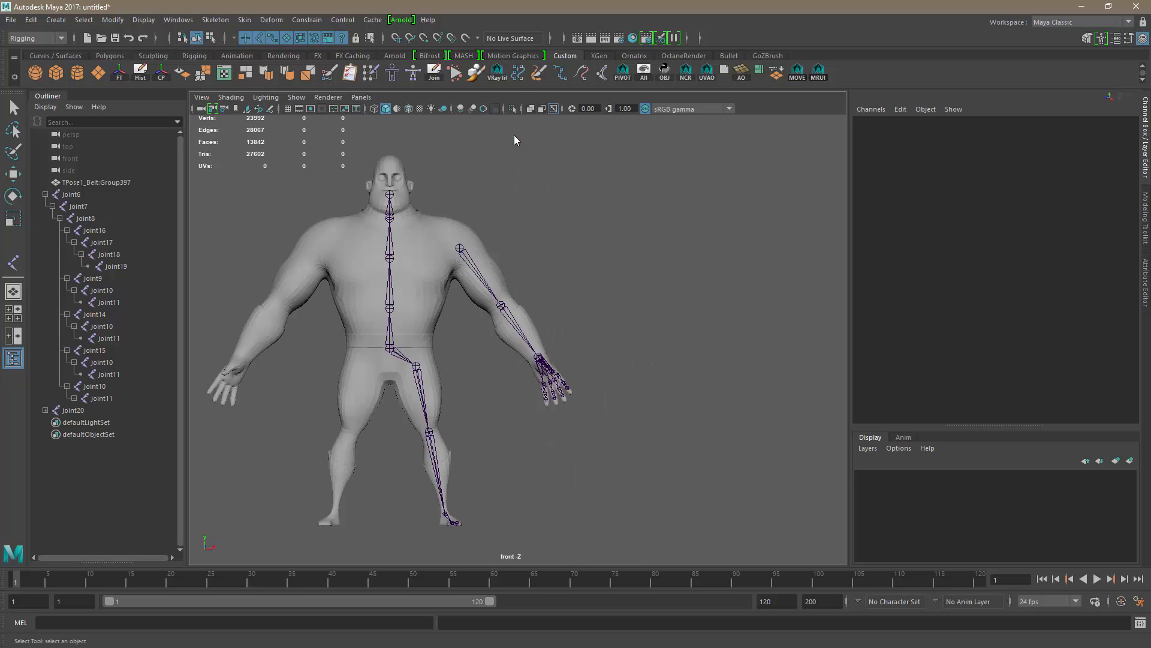
scroll(457, 288, "up", 5)
middle_click_drag(424, 290, 686, 416, "alt")
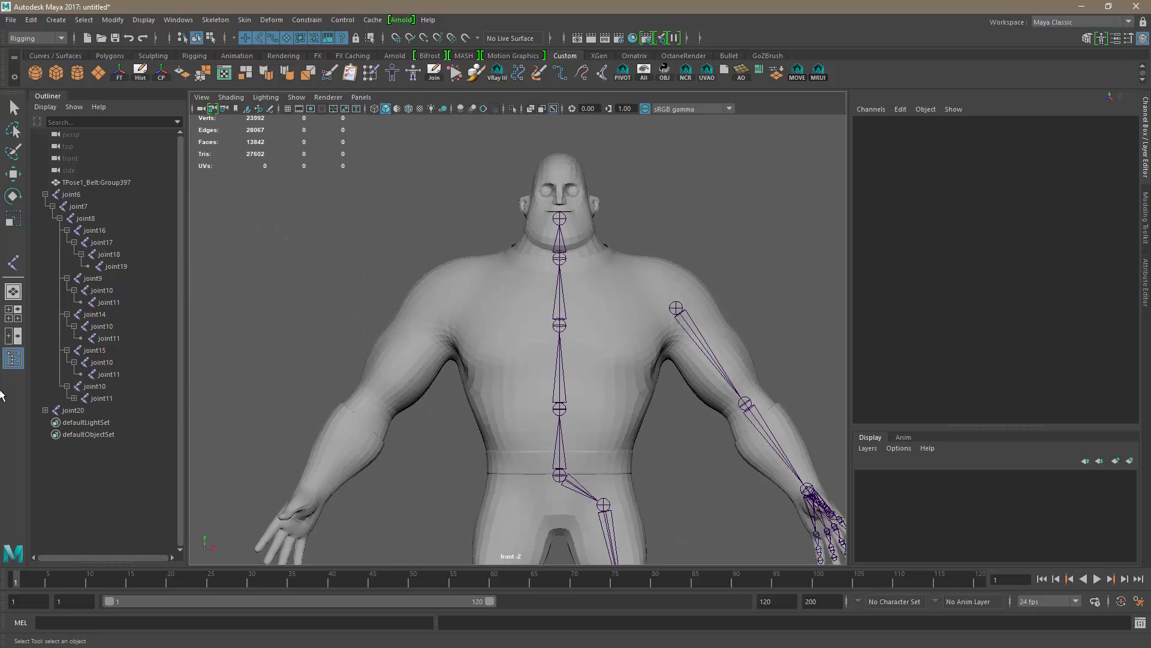
left_click(13, 262)
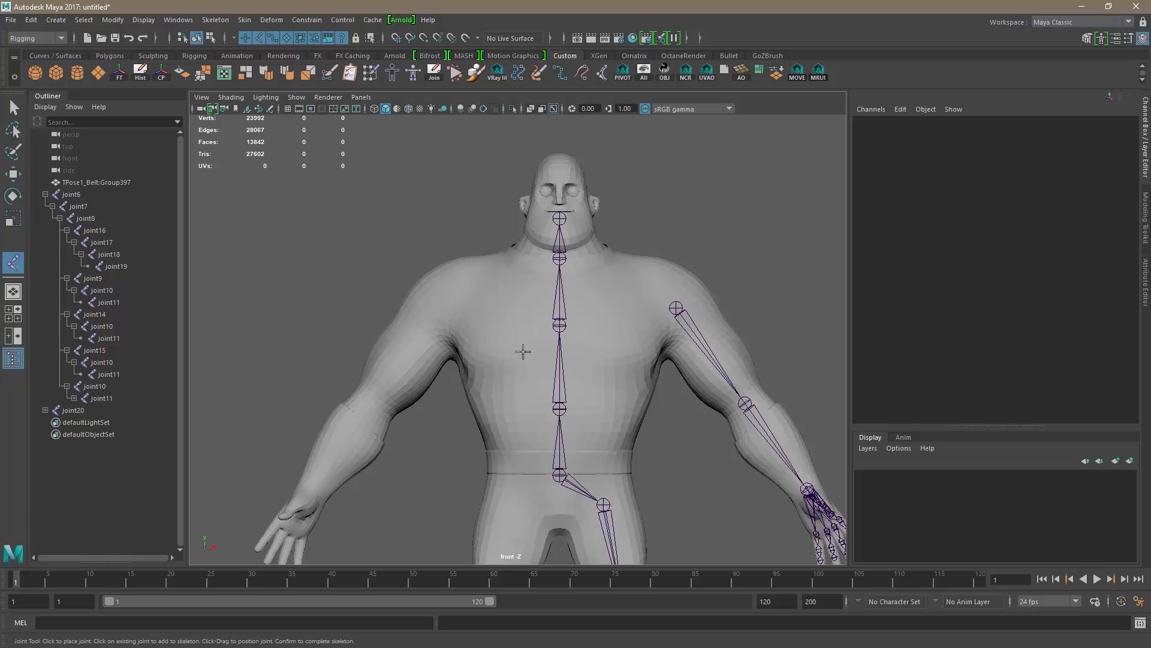
left_click(626, 290)
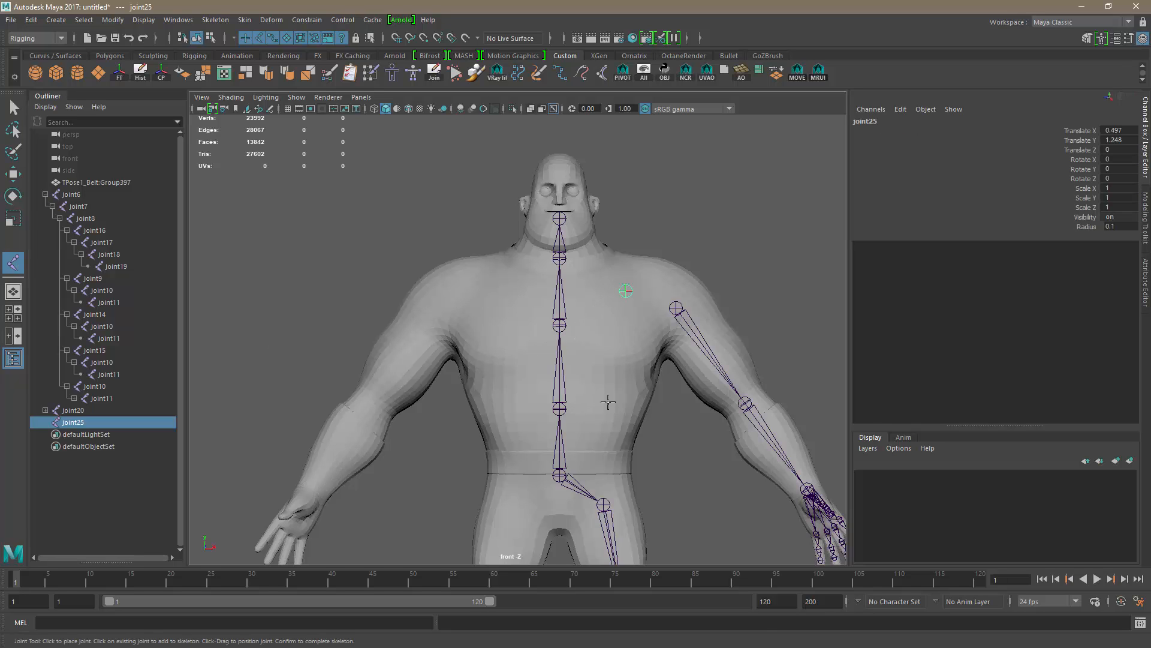
- Move the clavicle joint forward to about 0.283 in Translate Z and parent it to the chest joint of the spine
left_click(362, 96)
mouse_move(418, 123)
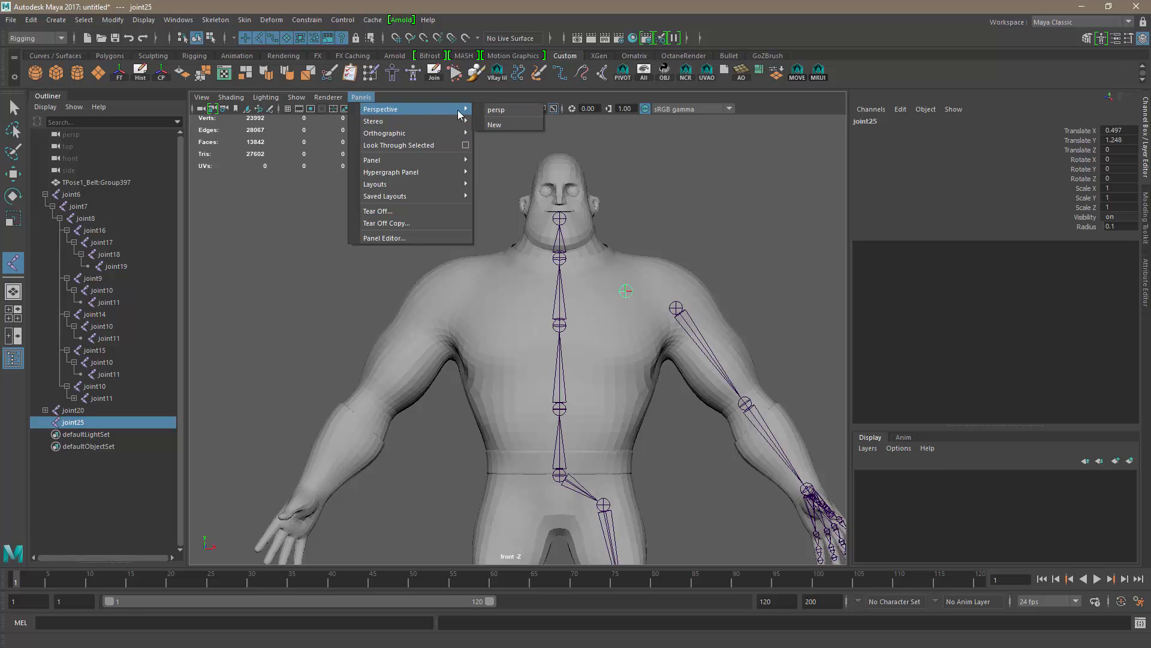
left_click(496, 110)
left_click_drag(425, 316, 609, 352, "alt")
key("w")
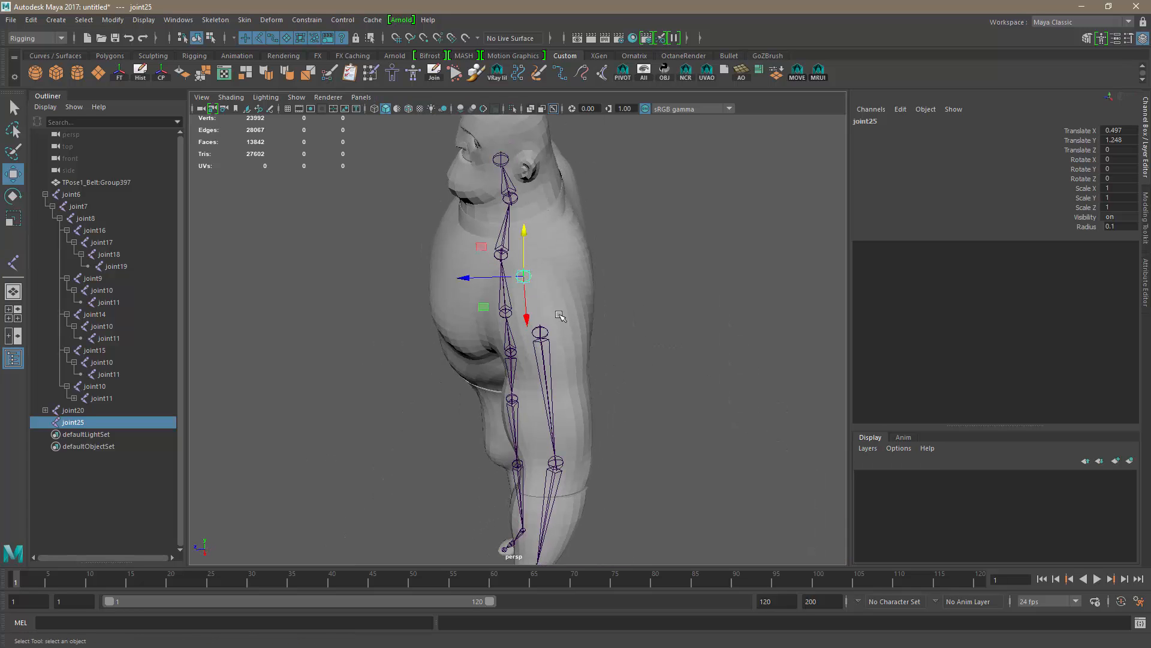
left_click_drag(467, 279, 421, 281)
left_click_drag(480, 348, 492, 268, "alt")
left_click_drag(469, 192, 473, 198)
left_click_drag(503, 272, 585, 321, "alt")
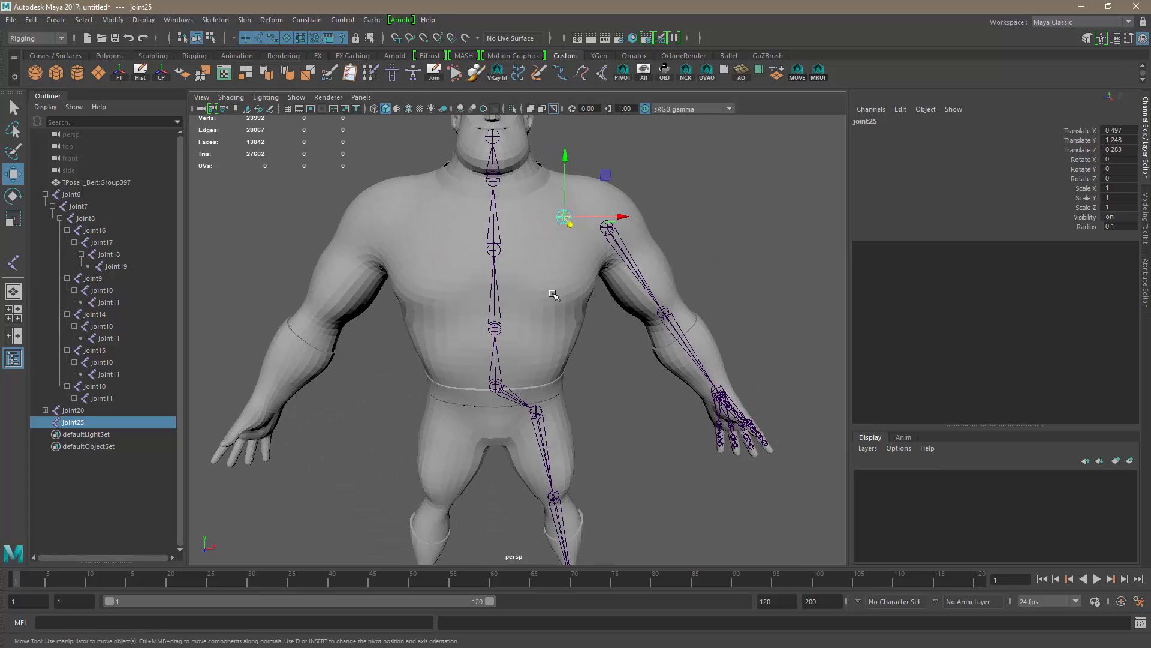
left_click(500, 249, "shift")
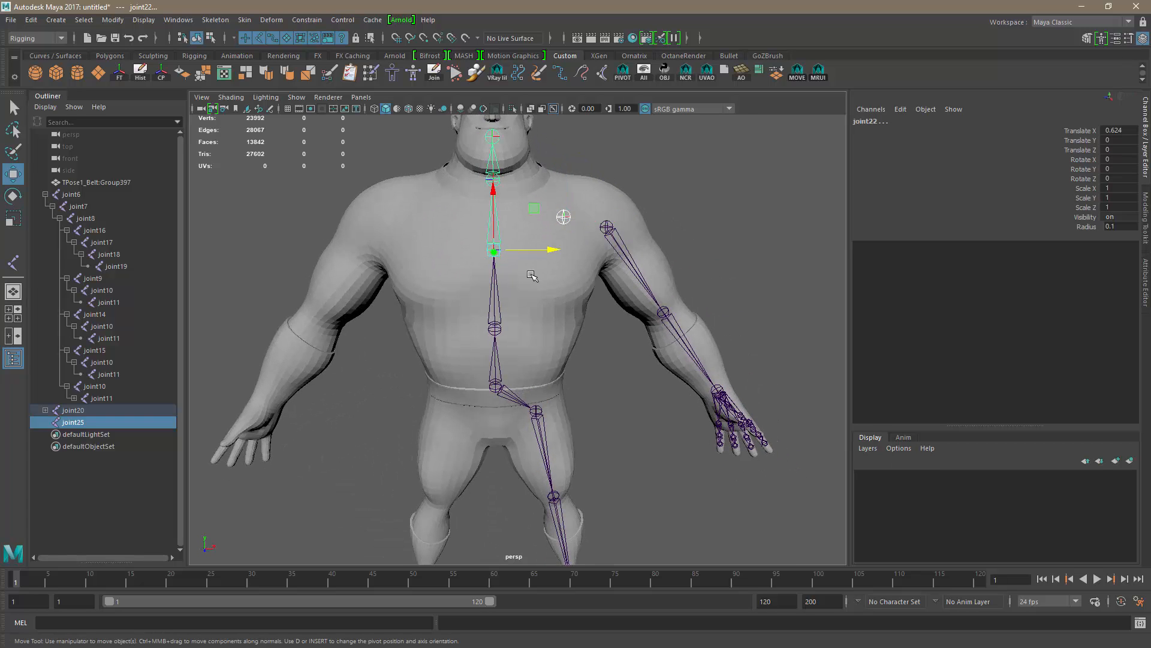
key("p")
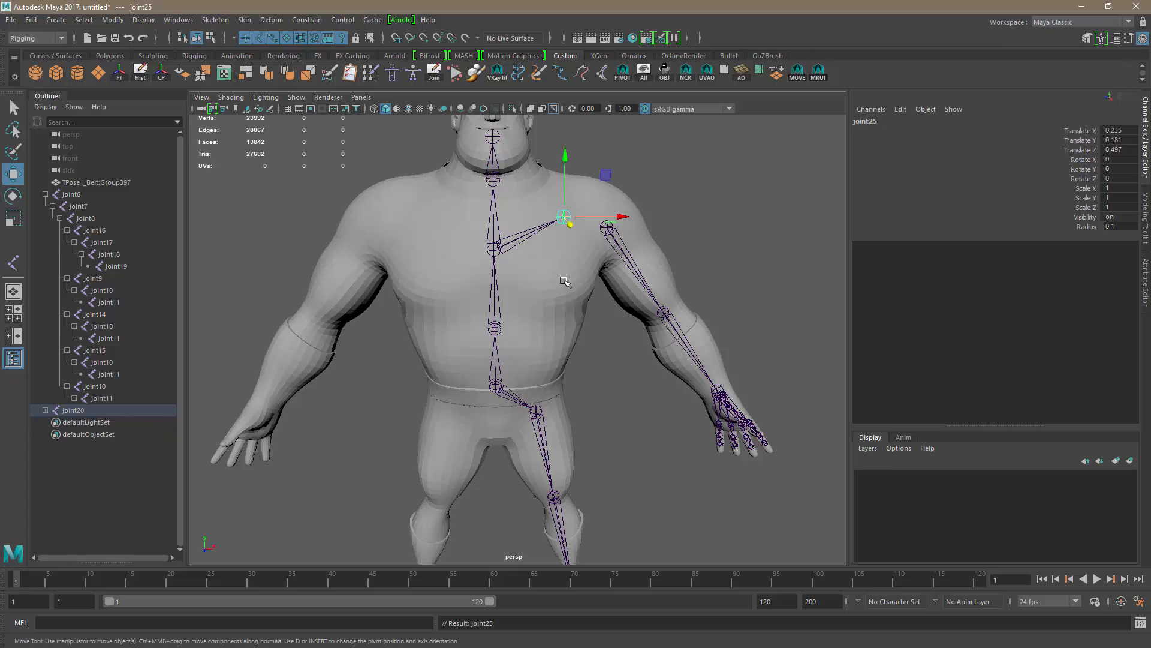
- Try parenting the arm chain's shoulder joint to the clavicle joint and undo the link
left_click(611, 231)
left_click(563, 217, "shift")
key("p")
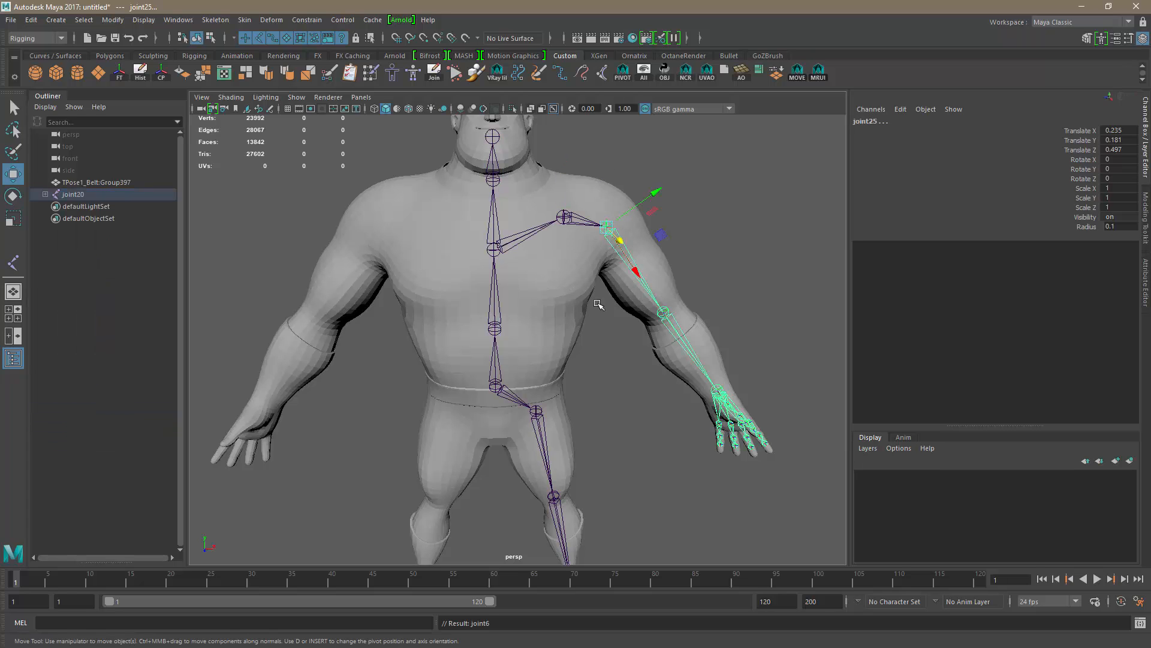
left_click(616, 373)
left_click_drag(643, 419, 578, 398, "alt")
key("ctrl+z")
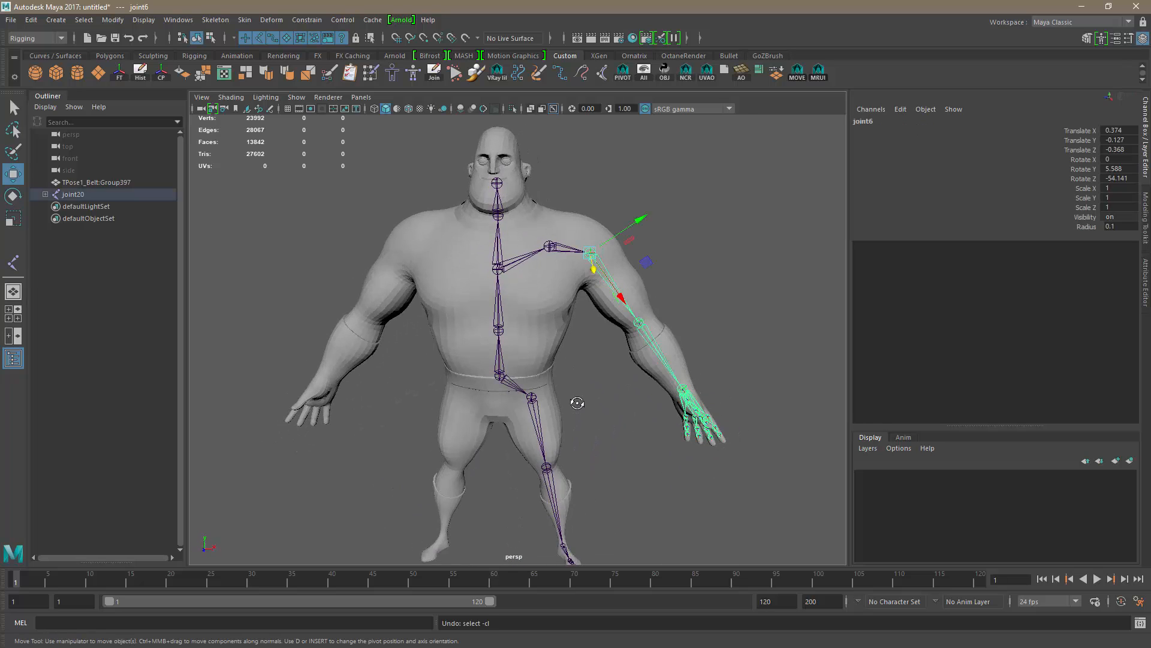
left_click_drag(610, 247, 596, 247)
key("ctrl+z")
- Shift the clavicle joint sideways toward the spine, to about 0.433 in Translate Z
left_click(619, 358)
left_click(549, 246)
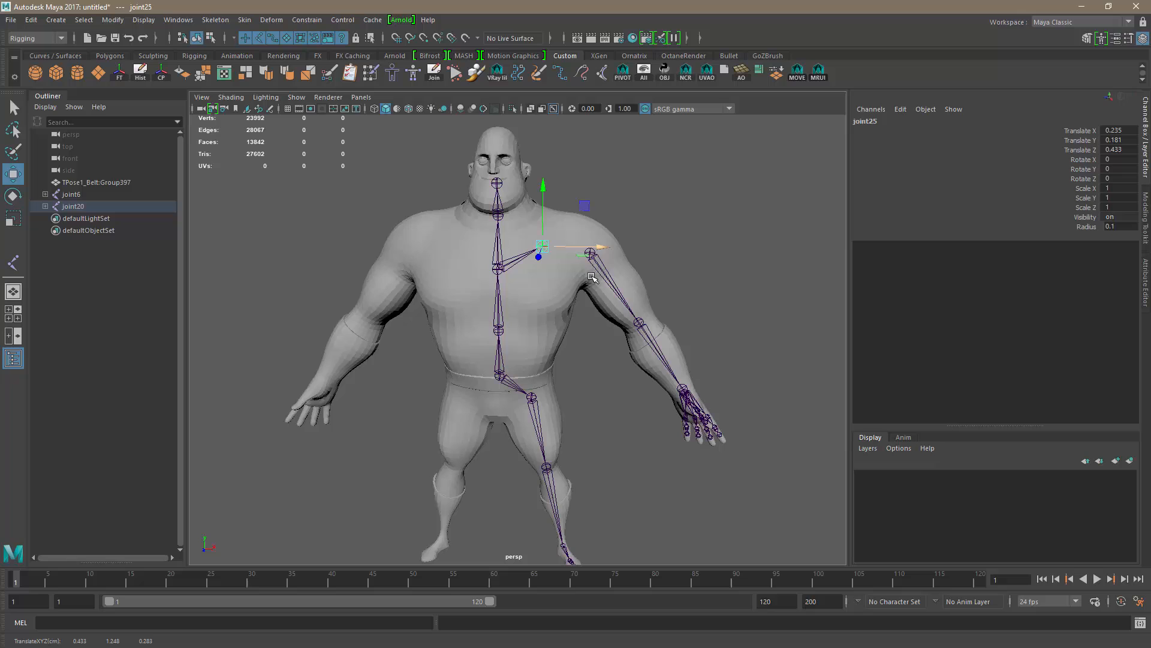
left_click(597, 369)
- Parent the arm chain's shoulder joint to the repositioned clavicle joint
left_click(591, 253)
left_click(550, 246, "shift")
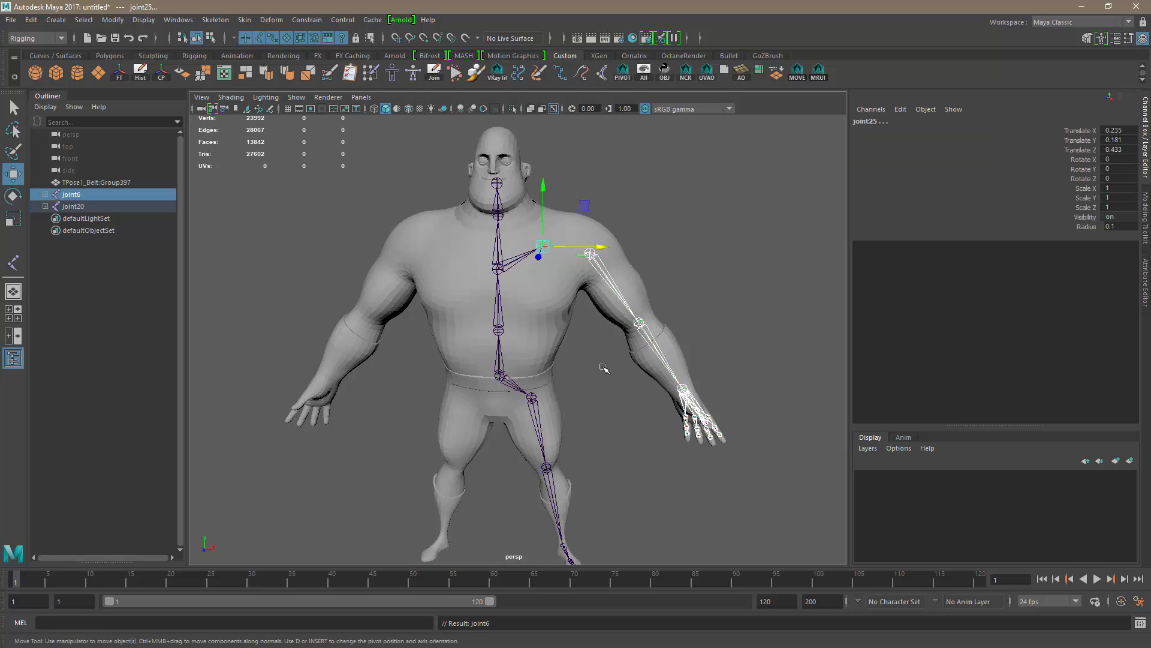
key("p")
left_click(602, 376)
- Expand the complete joint hierarchy under the root joint and examine how the spine, arm and leg chains are nested
scroll(621, 452, "up", 5)
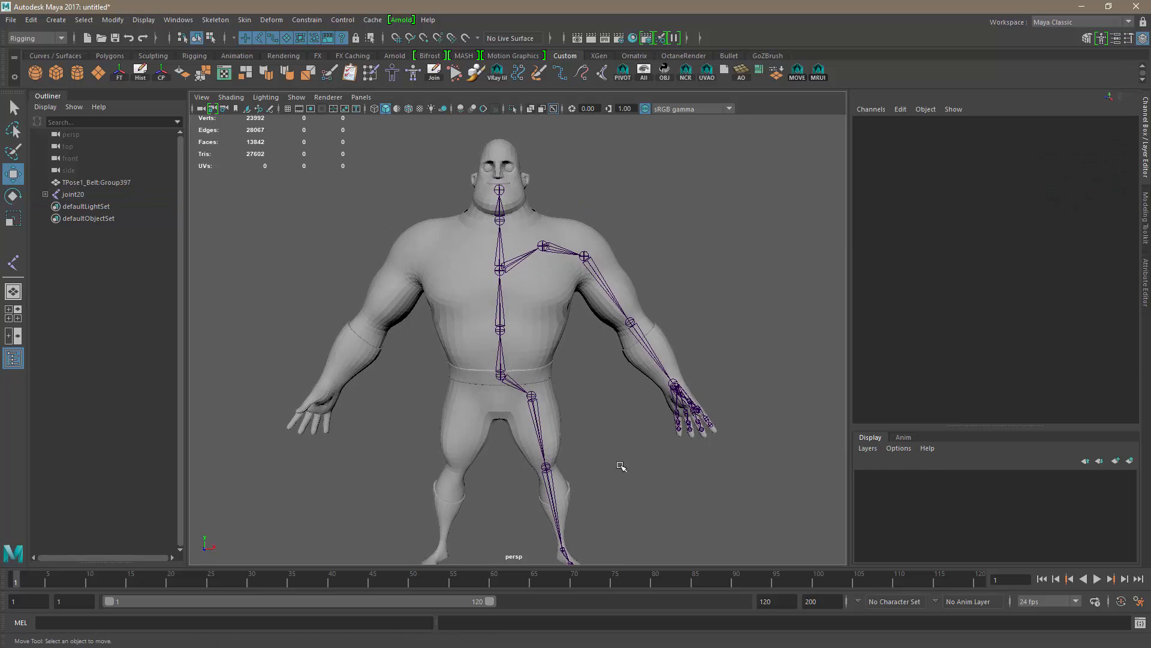
scroll(546, 442, "down", 4)
mouse_move(593, 415)
left_mouse_down("alt")
mouse_move(569, 414)
mouse_move(590, 413)
mouse_move(578, 411)
left_mouse_up("alt")
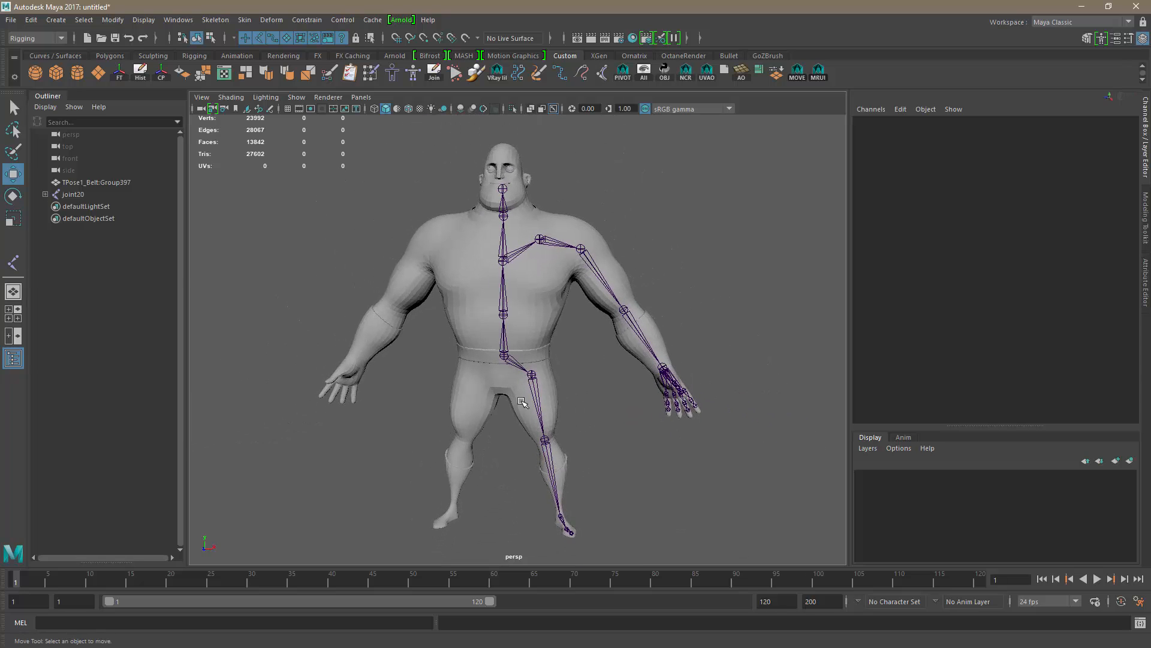
left_click(45, 194, "shift")
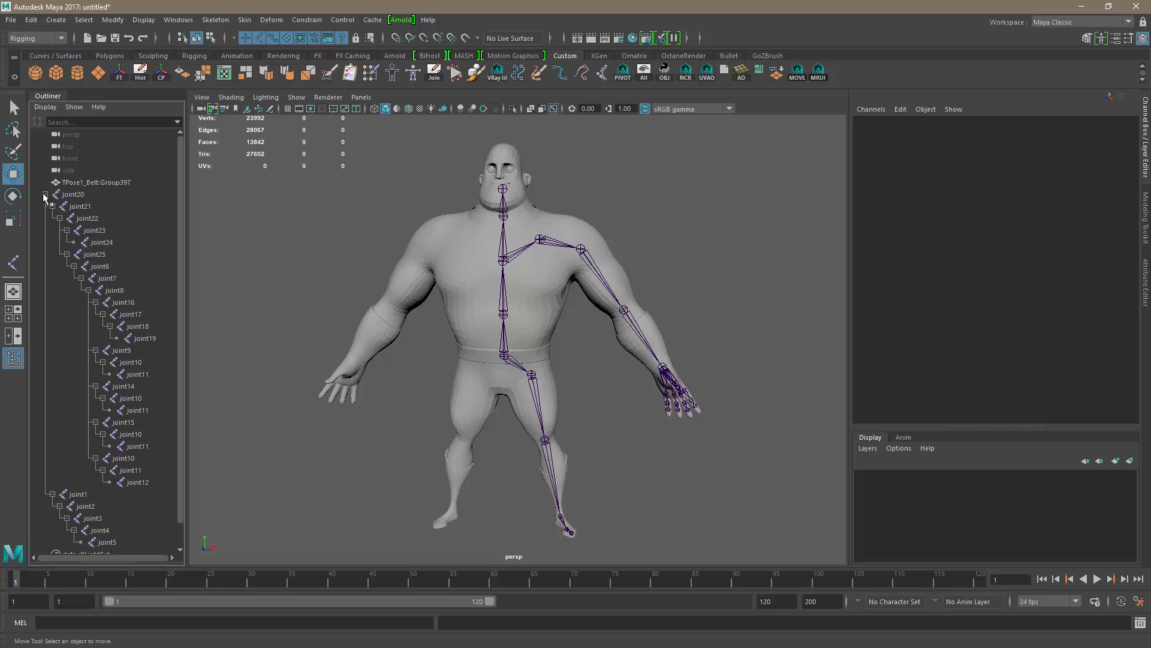
left_click(45, 195)
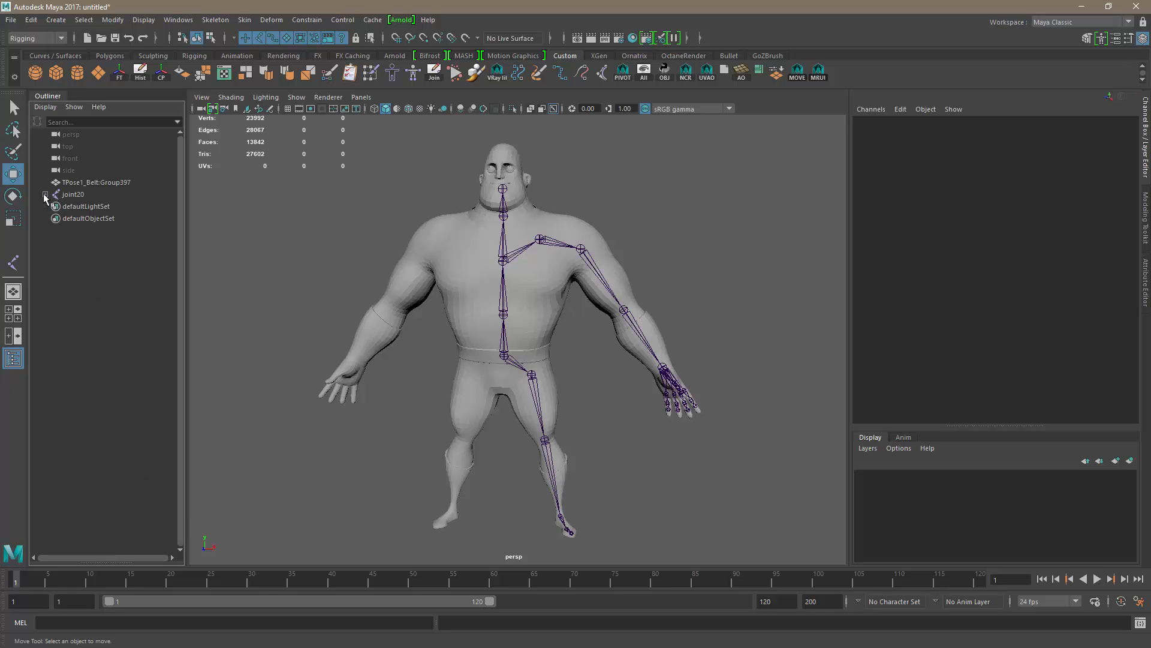
left_click(45, 194)
left_click(45, 194)
left_click(44, 194)
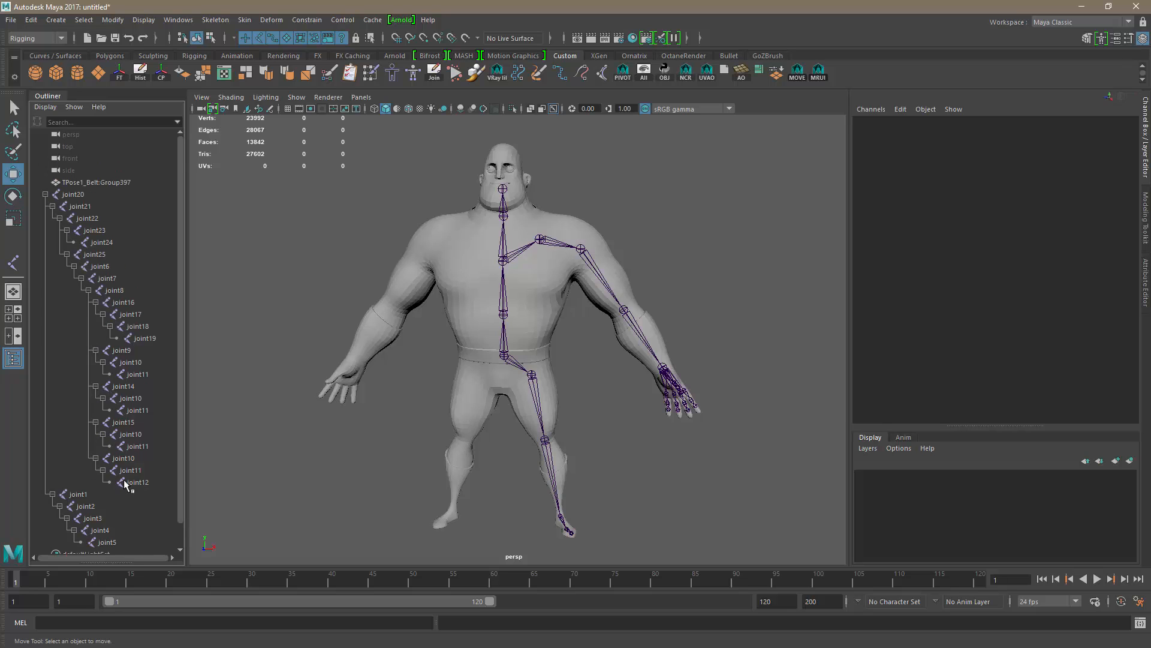
- Rename the top joint of the skeleton hierarchy, located at the pelvis, as root
left_click(72, 195)
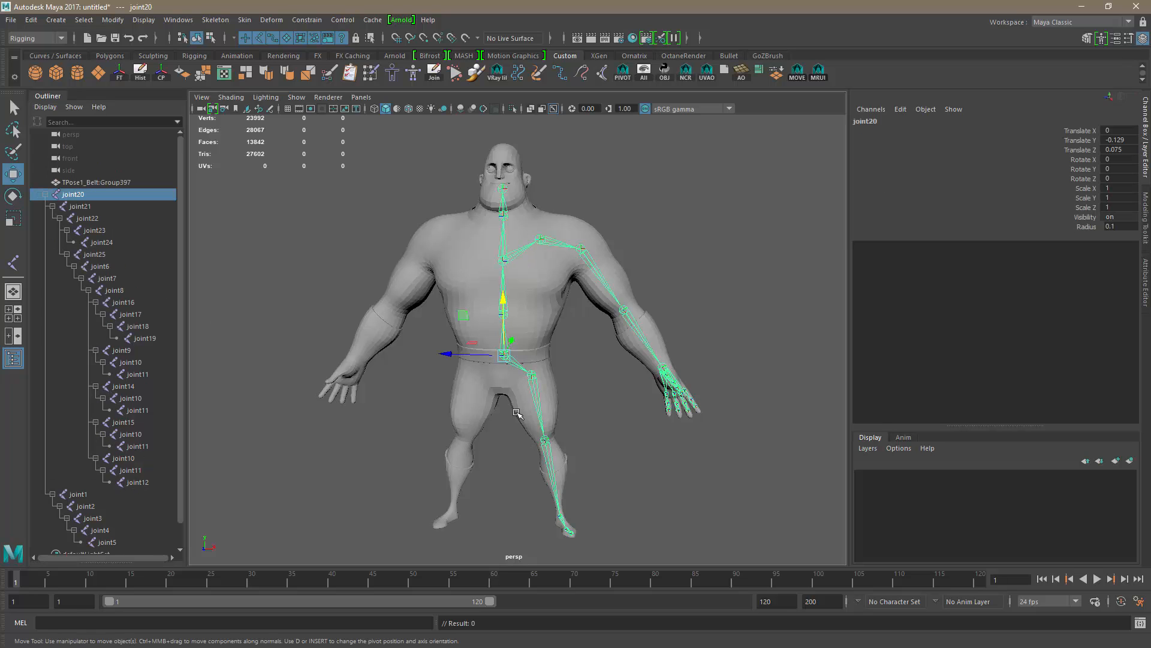
scroll(790, 477, "up", 5)
right_click_drag(790, 477, 785, 475, "alt")
scroll(567, 441, "down", 3)
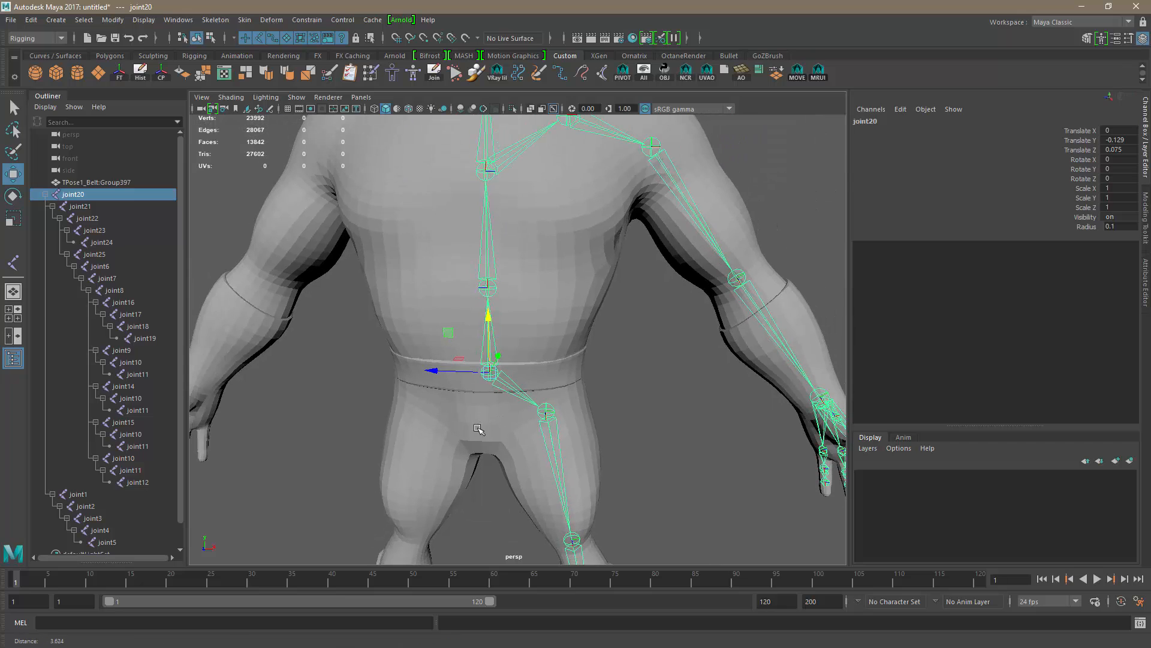
double_click(73, 194)
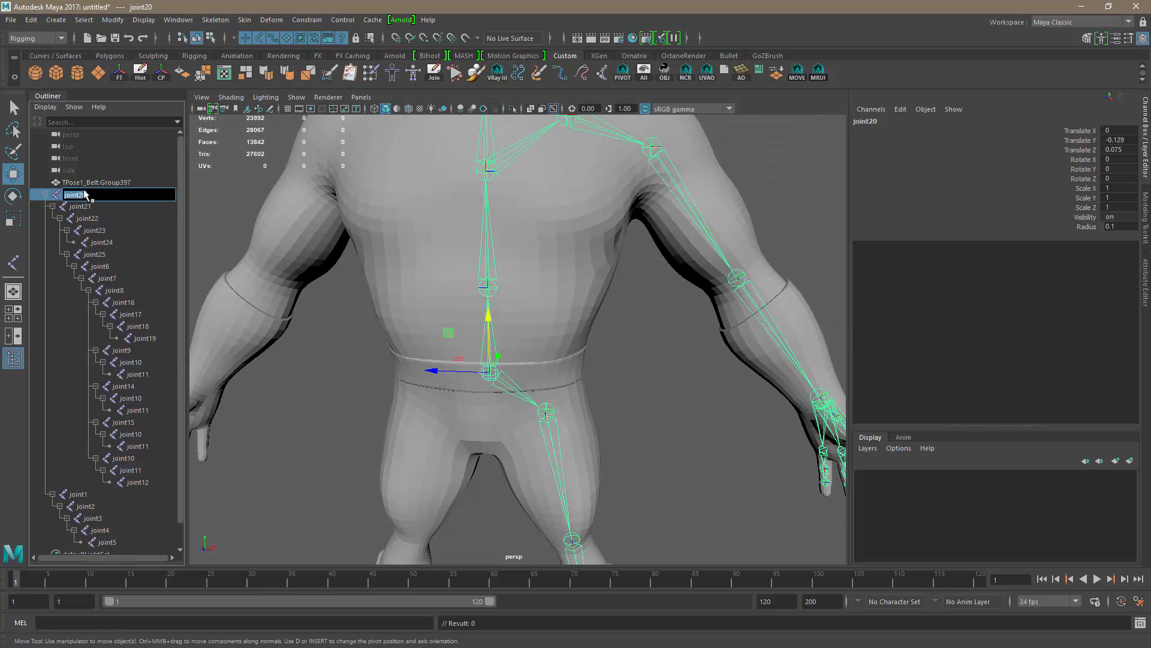
type("root")
key("Return")
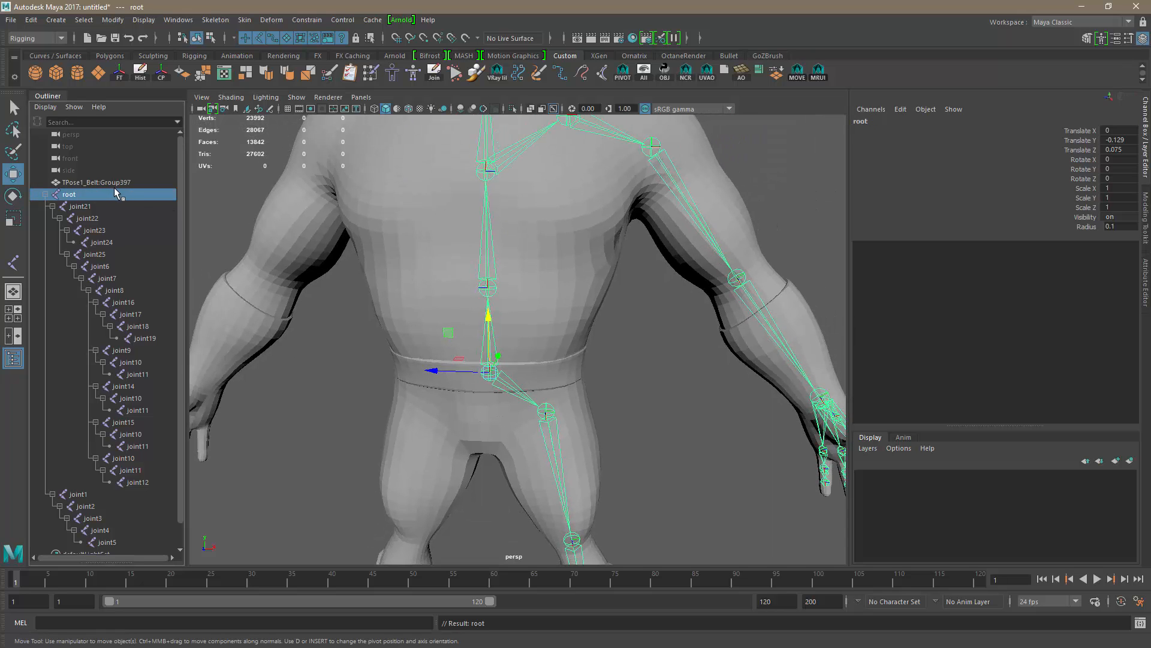
- Rename the first spine joint above the root as spine1
left_click(81, 206)
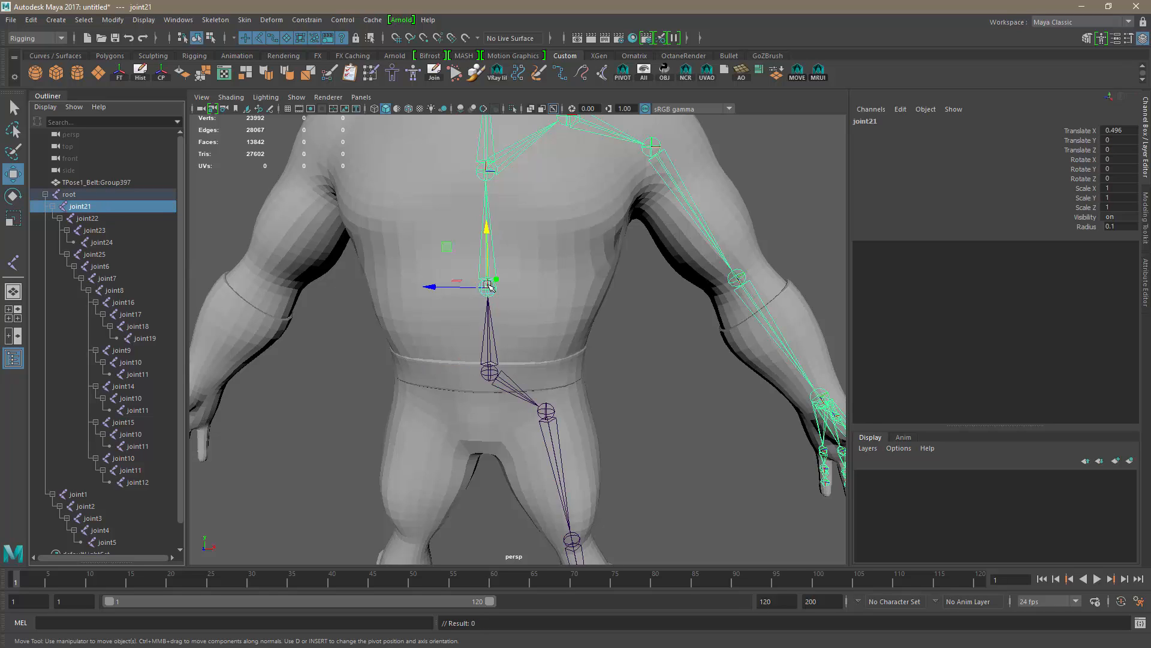
double_click(84, 206)
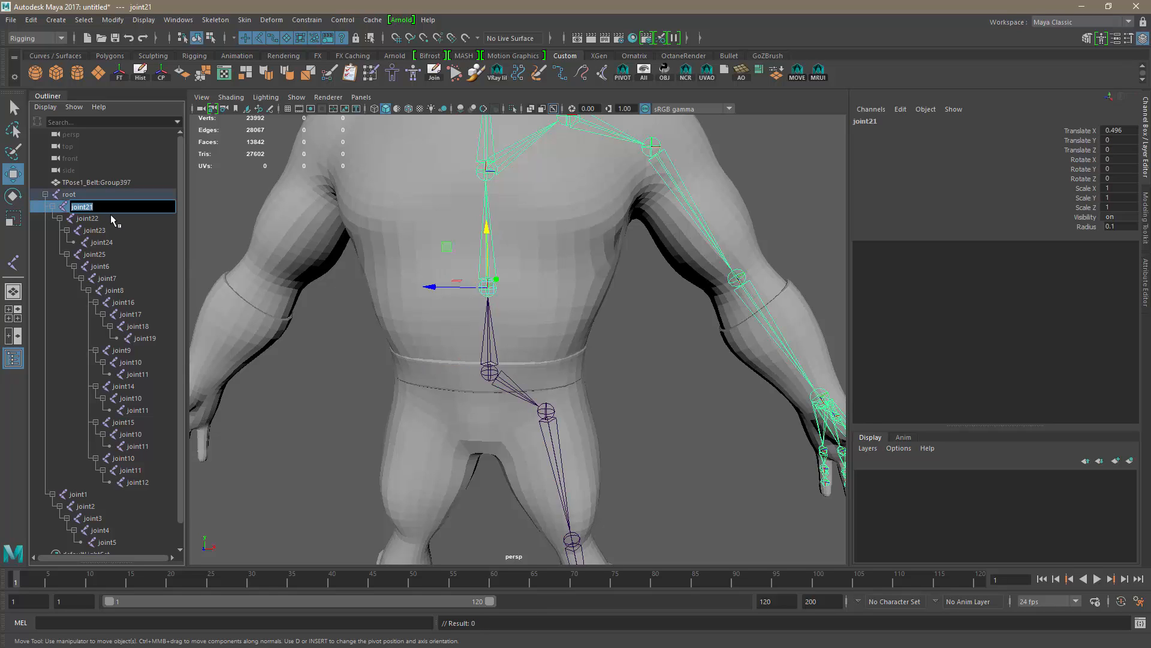
type("spine1")
key("Return")
- Rename the chest joint directly under spine1 as spine2
left_click(95, 218)
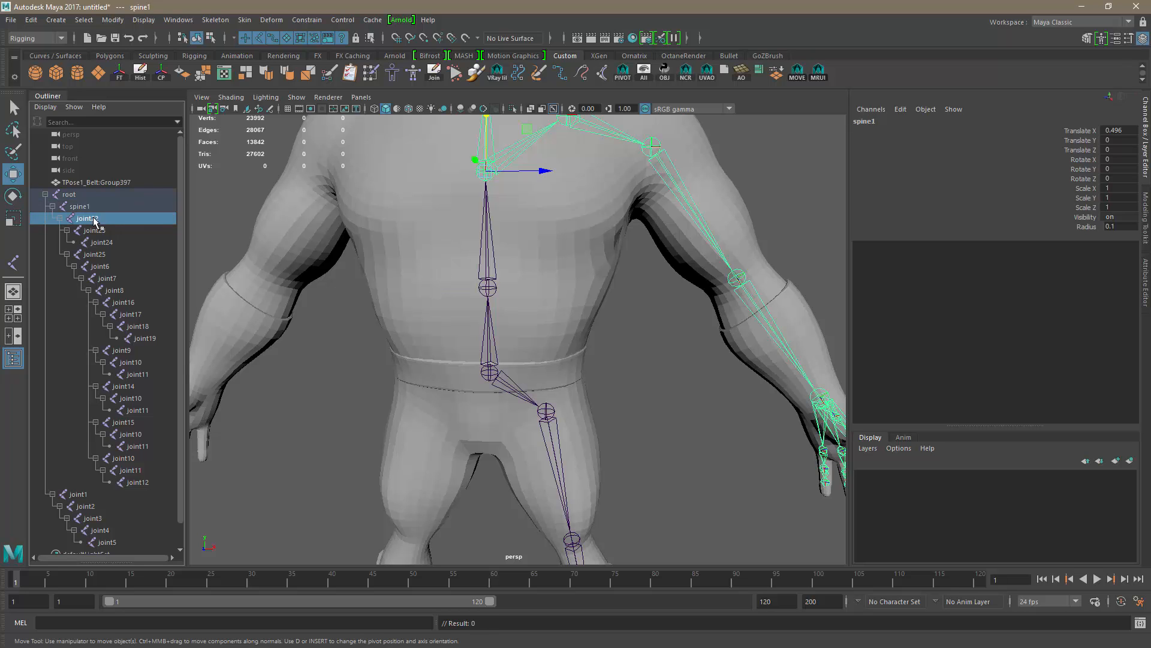
scroll(447, 316, "up", 2)
scroll(447, 316, "down", 3)
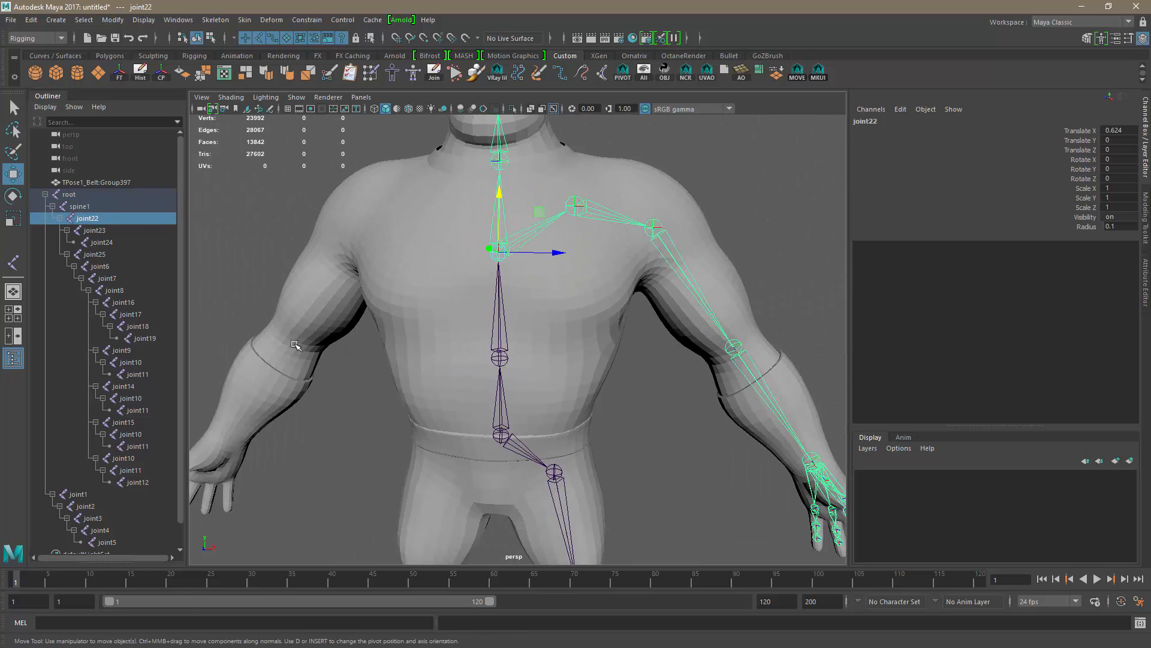
double_click(105, 218)
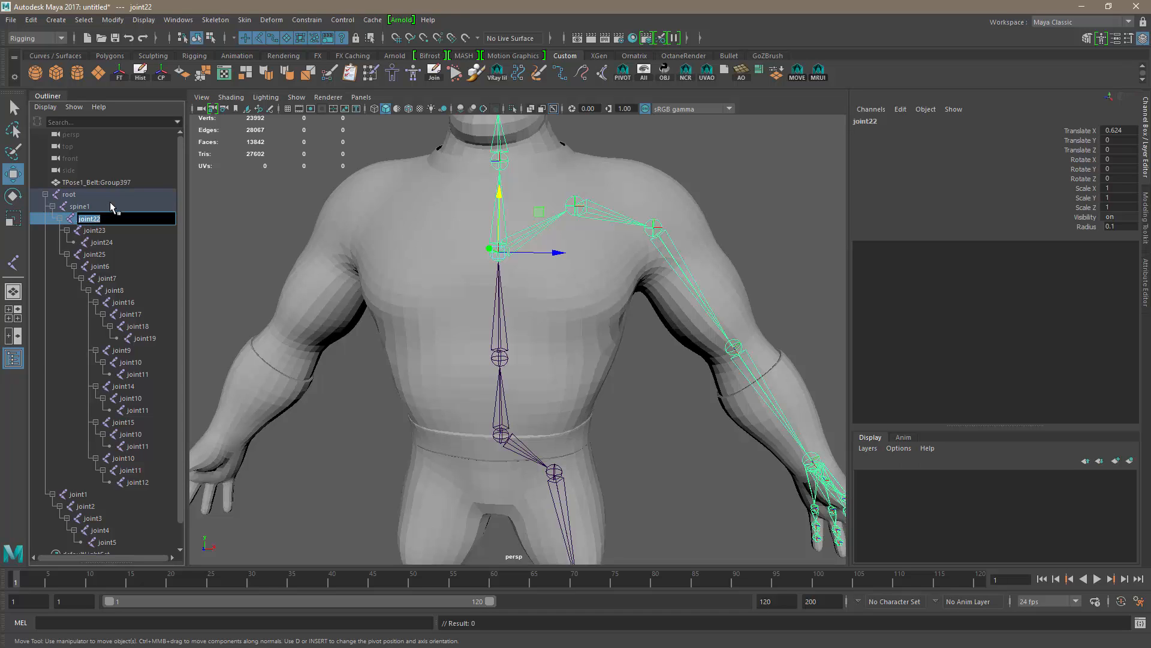
type("spine2")
key("Return")
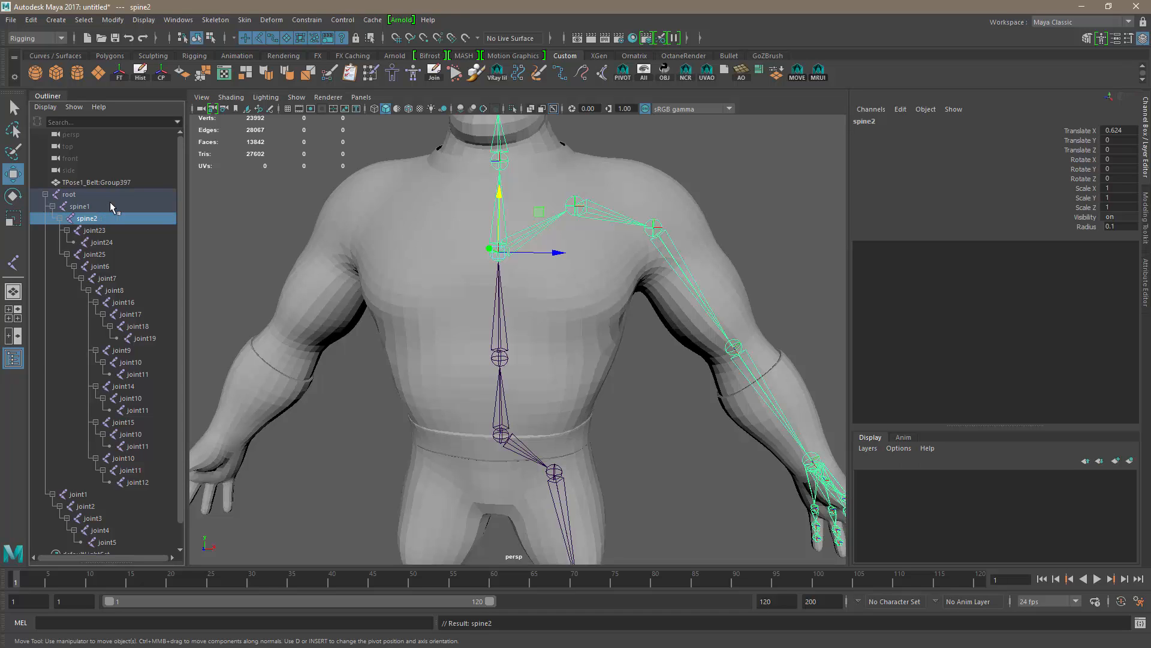
- Identify the joints above spine2 on the character and rename the one at the base of the neck as neck
left_click(117, 238)
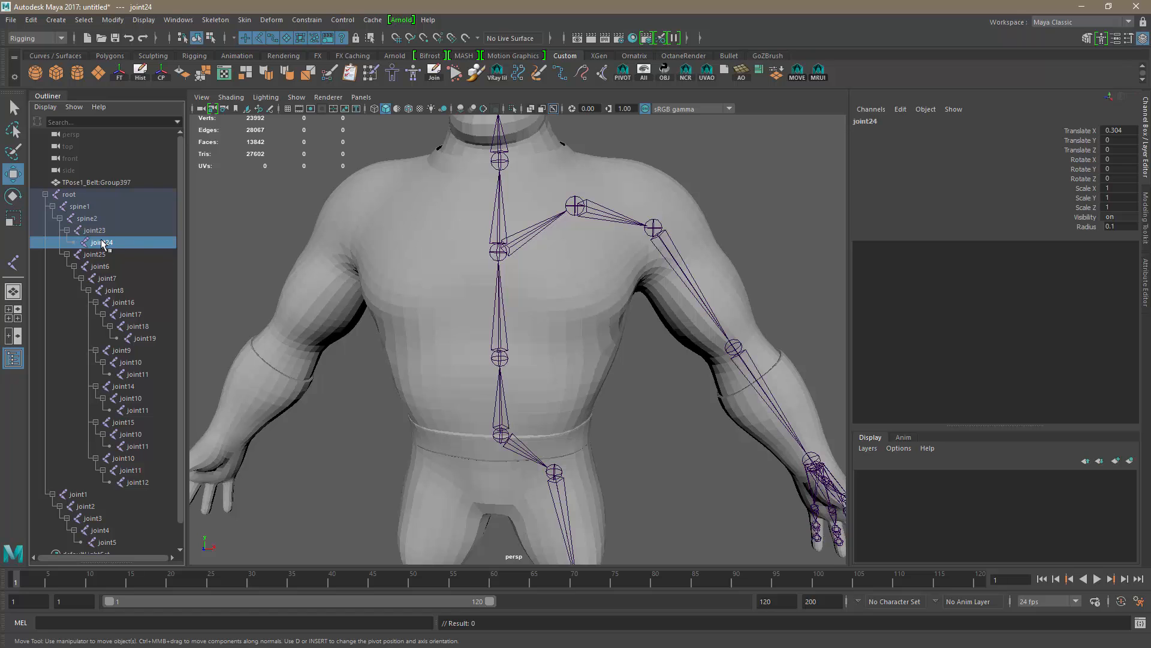
key("f")
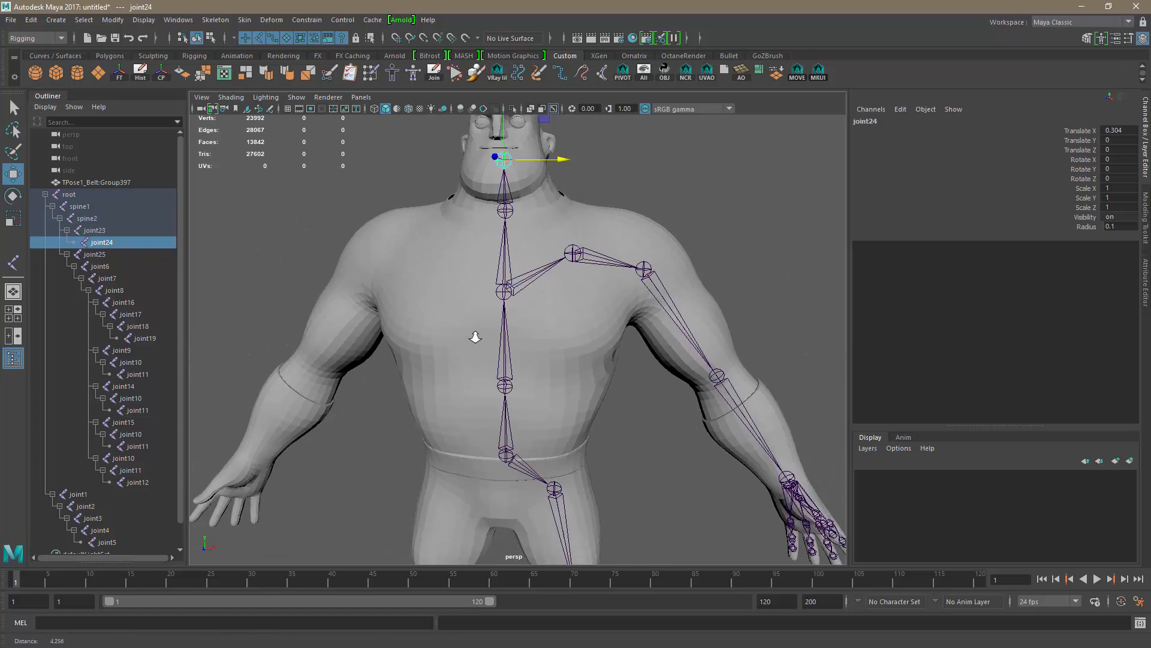
left_click(94, 233)
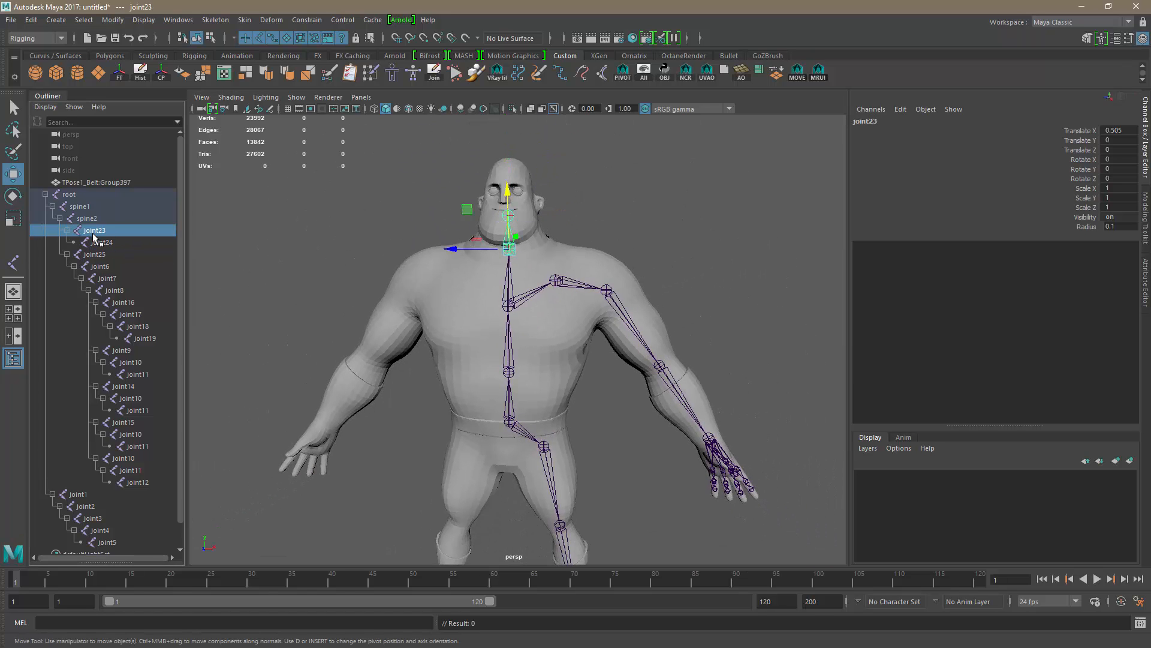
left_click(90, 219)
left_click(96, 232)
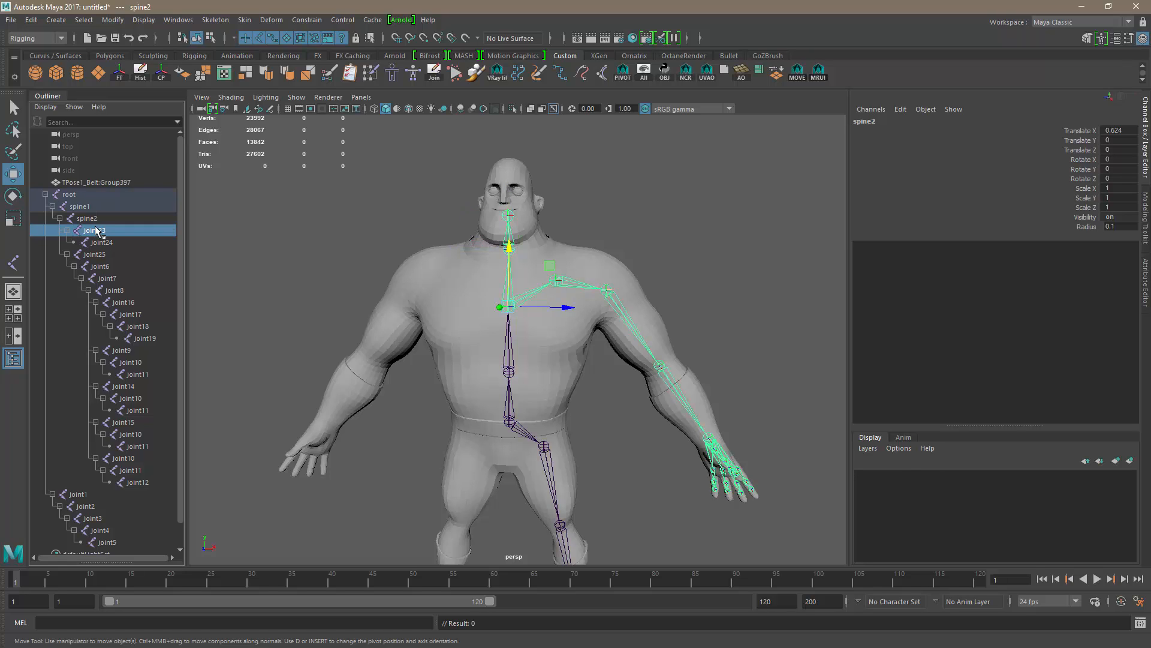
left_click(90, 219)
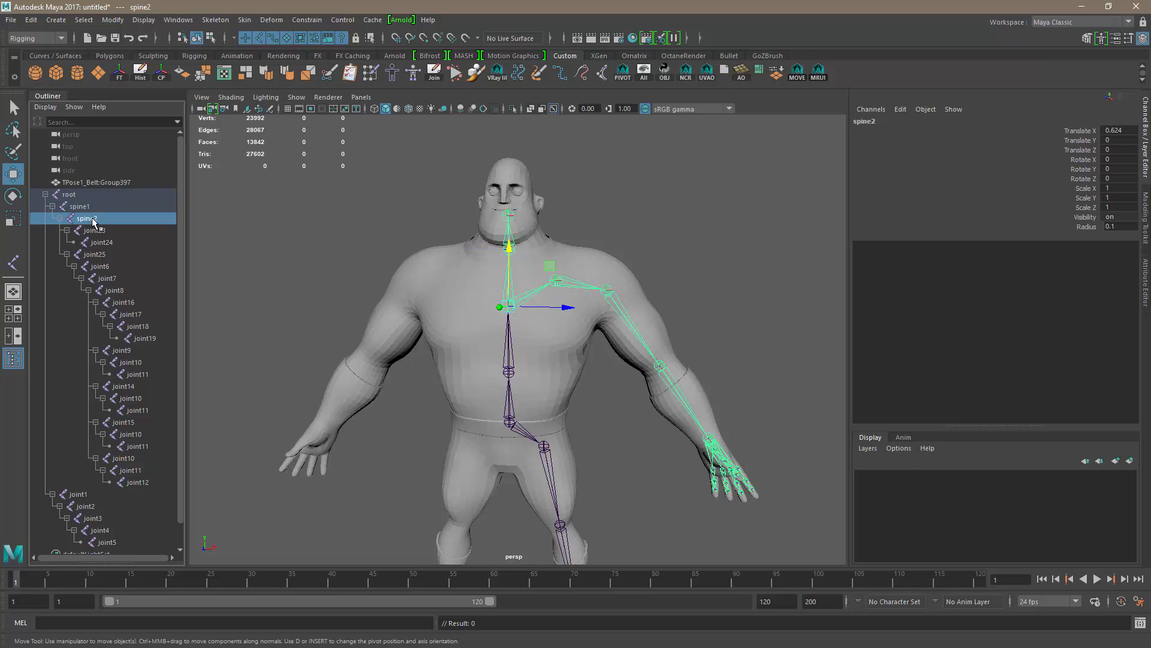
double_click(87, 231)
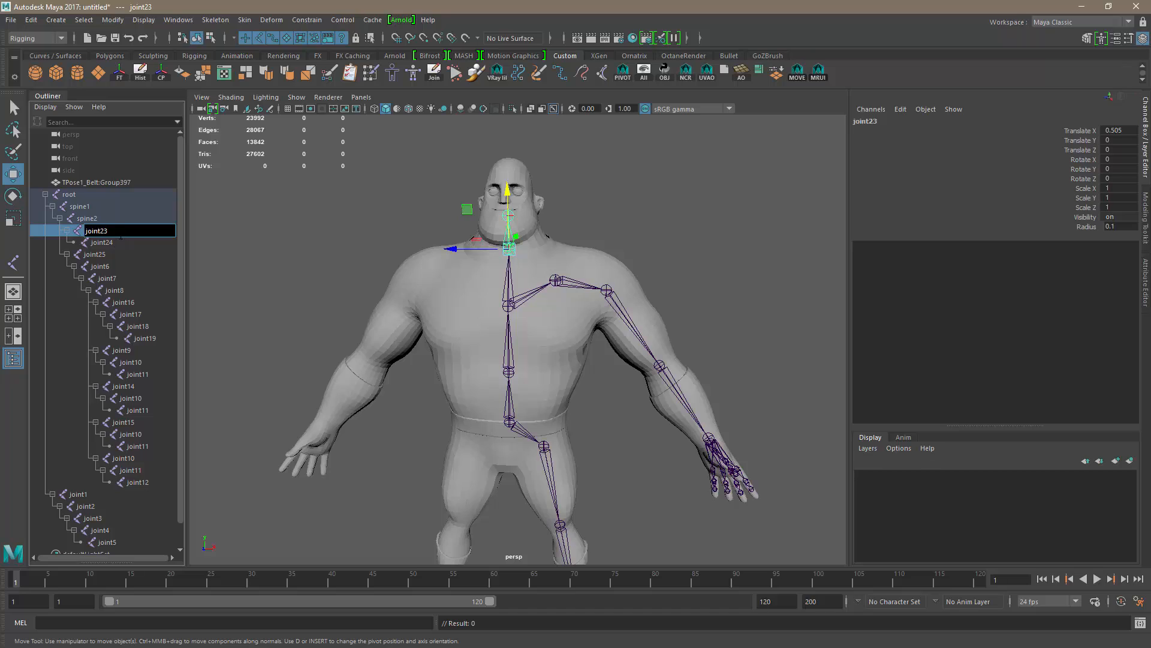
double_click(112, 231)
type("neck")
key("Return")
- Rename the end joint under the neck as head
left_click(103, 242)
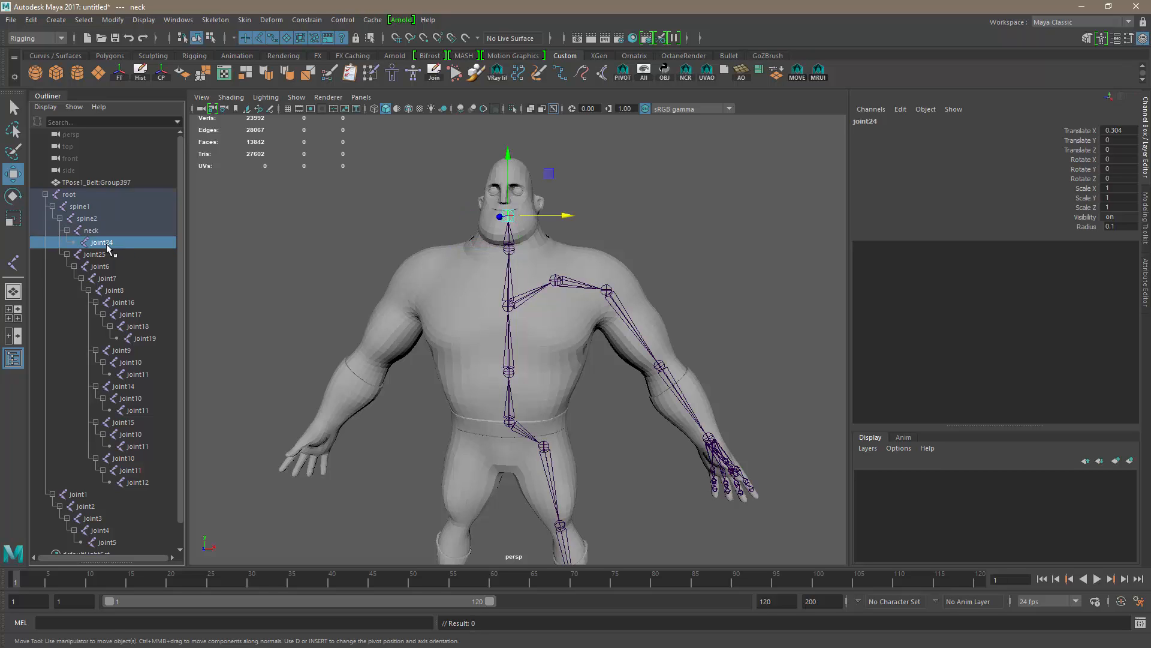
double_click(103, 242)
type("h")
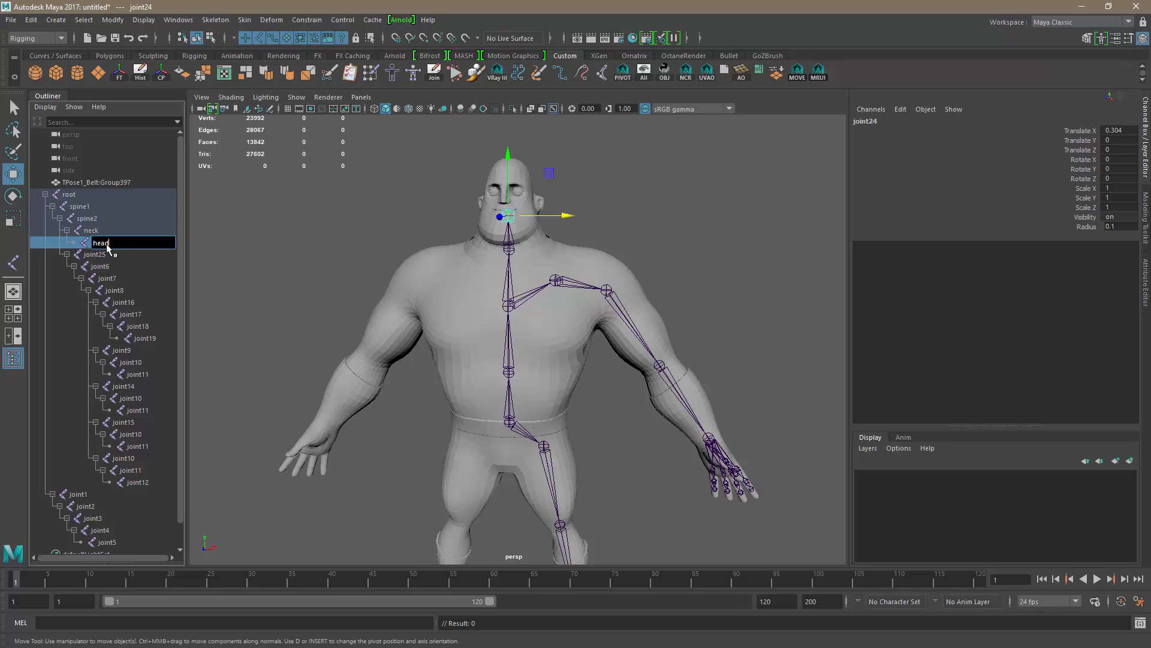
type("ead")
key("Return")
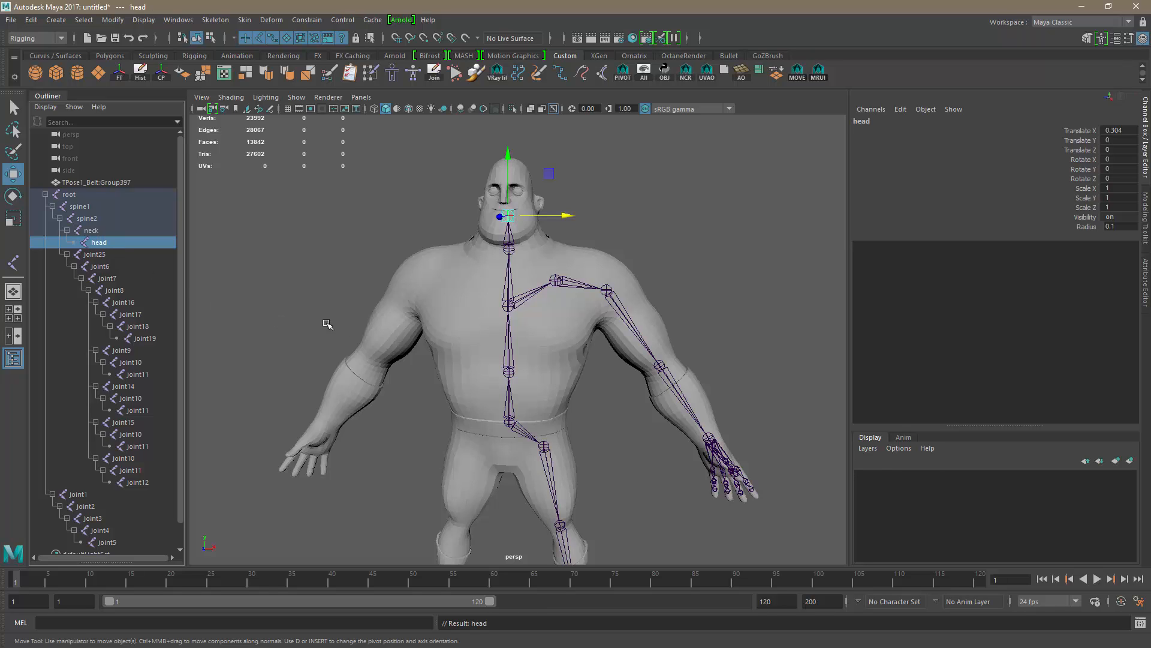
- Rename the collarbone joint branching from spine2 as L_clavicle
left_click(105, 255)
double_click(105, 255)
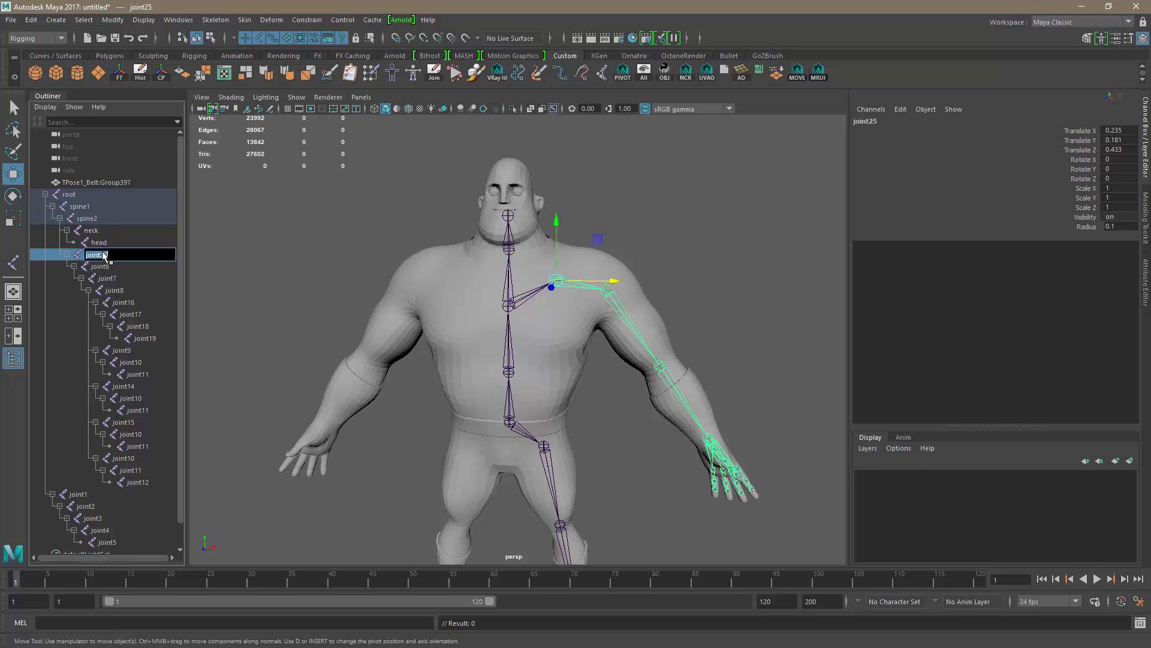
type("clavicle")
key("Return")
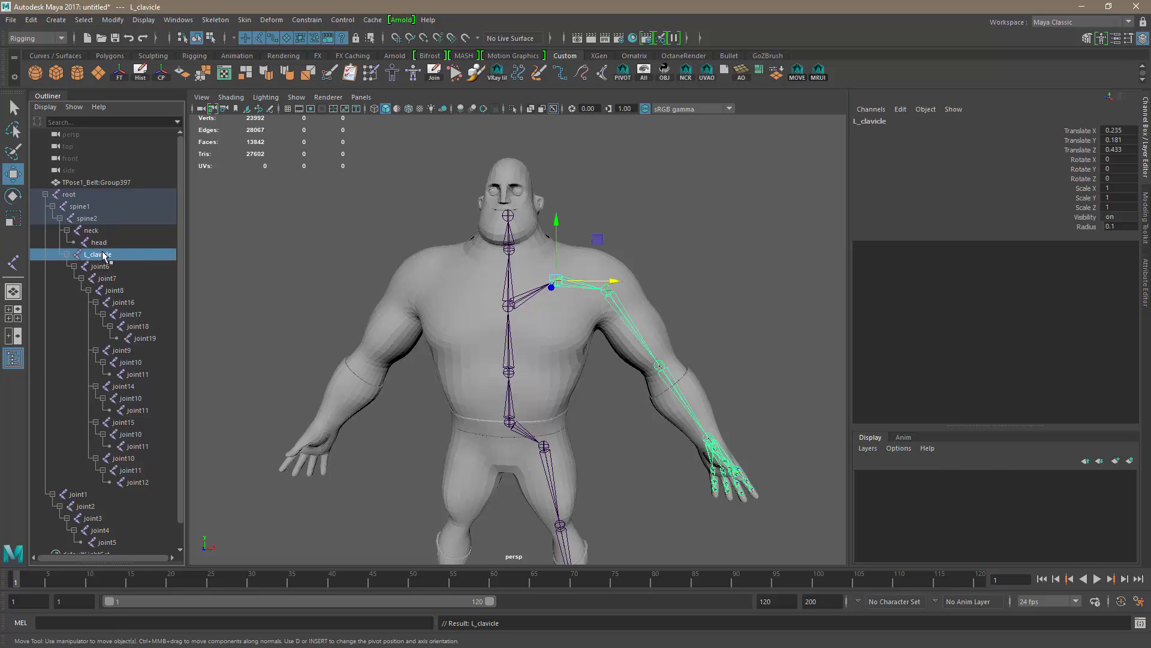
- Rename the first arm joint under L_clavicle as L_shoulder, correcting the misspelled ending of the name
left_click(112, 268)
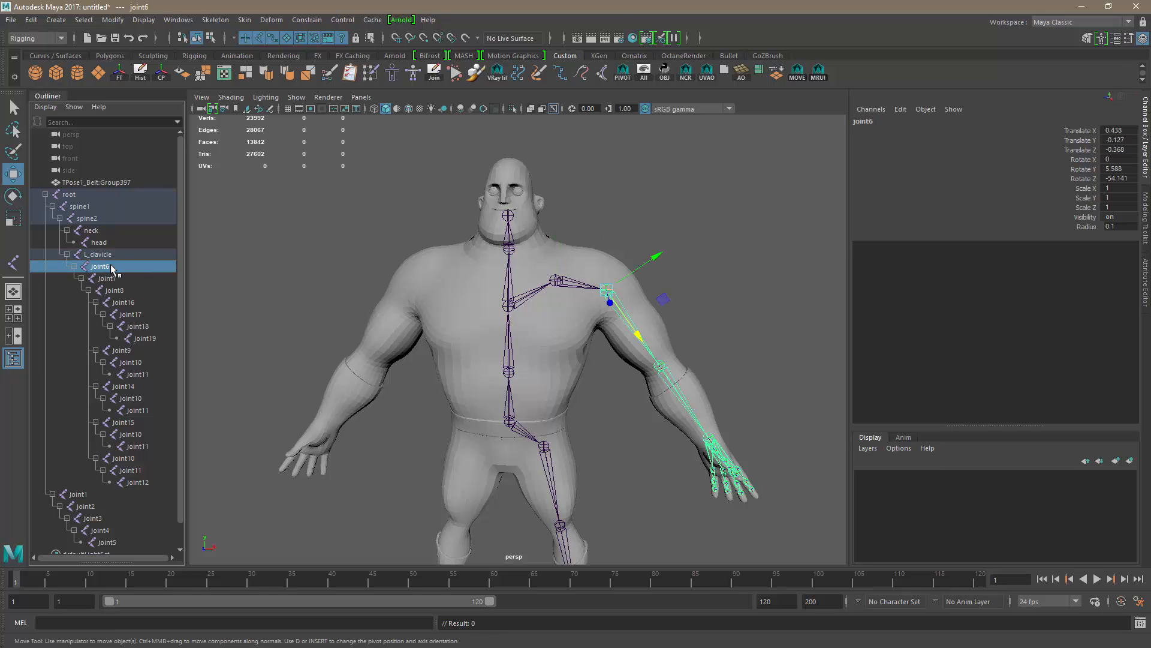
double_click(111, 268)
type("L_shoulde")
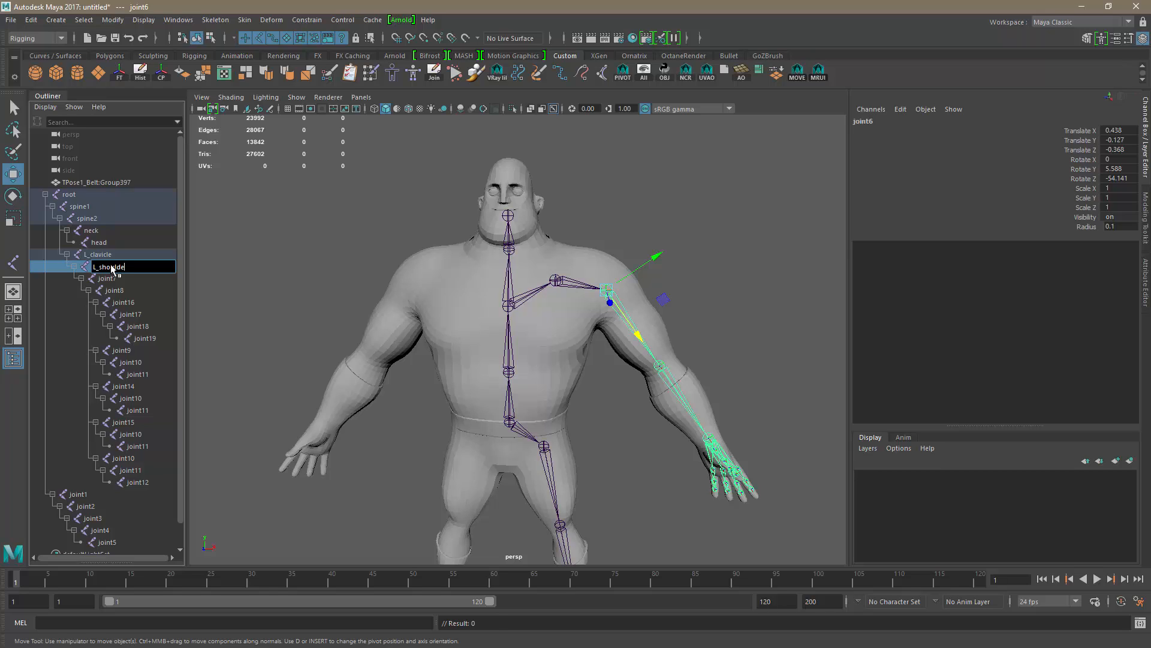
key("Return")
double_click(112, 268)
left_click(125, 267)
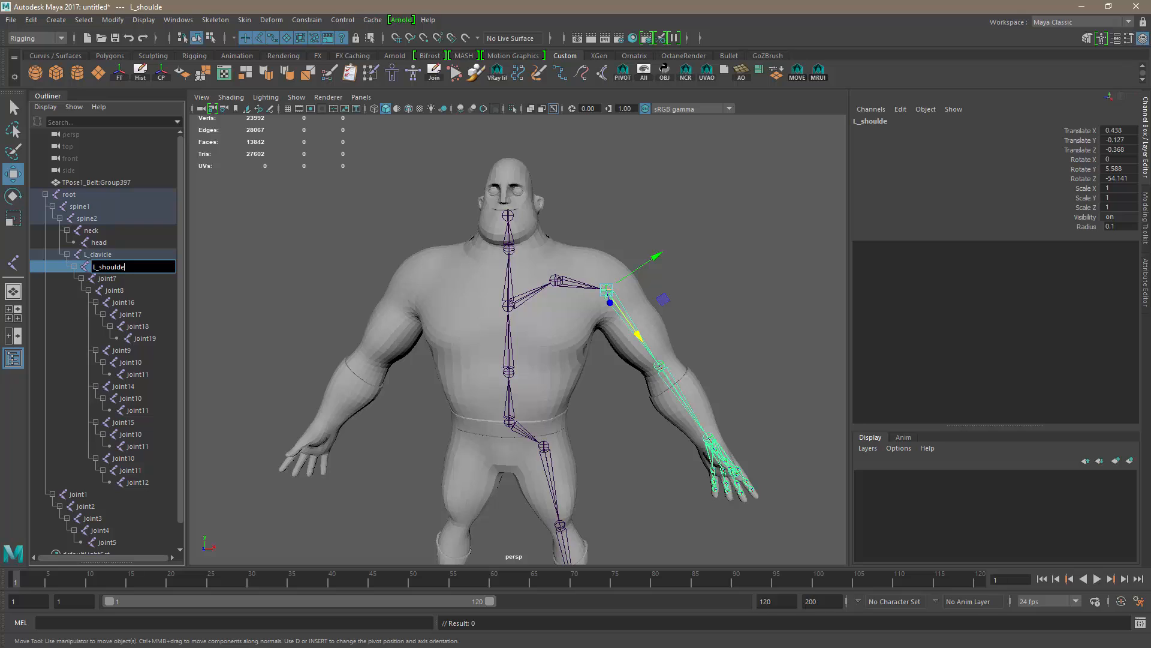
- Rename the joint in the middle of the arm, under L_shoulder, as L_elbow
left_click(130, 280)
double_click(128, 280)
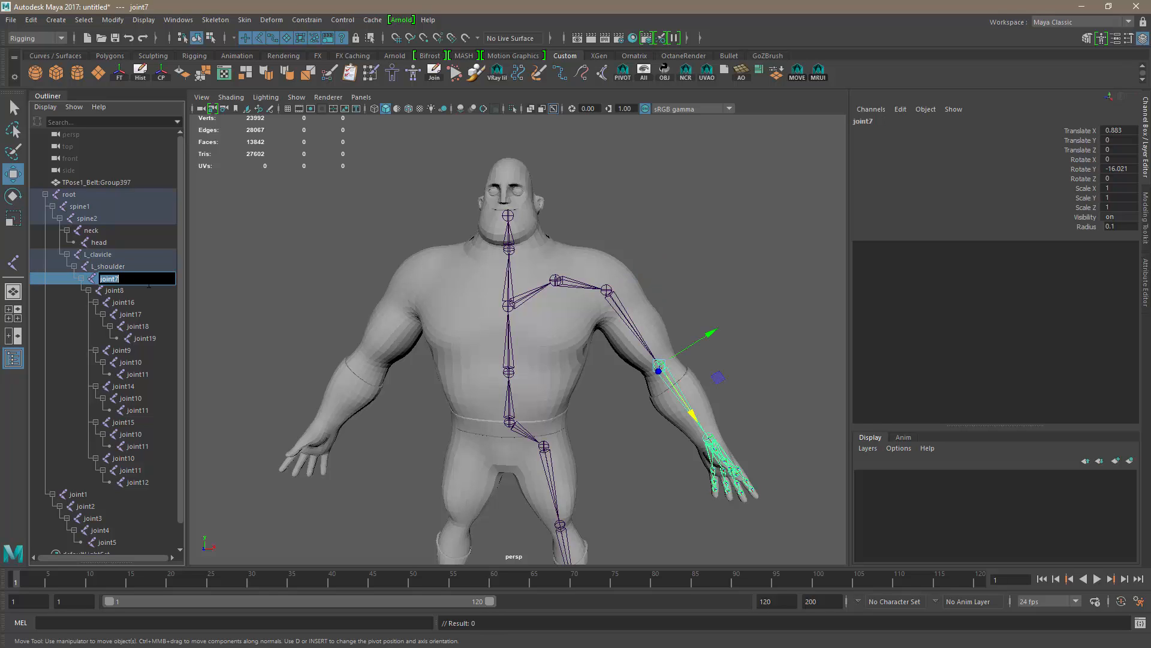
type("L_elbow")
key("Return")
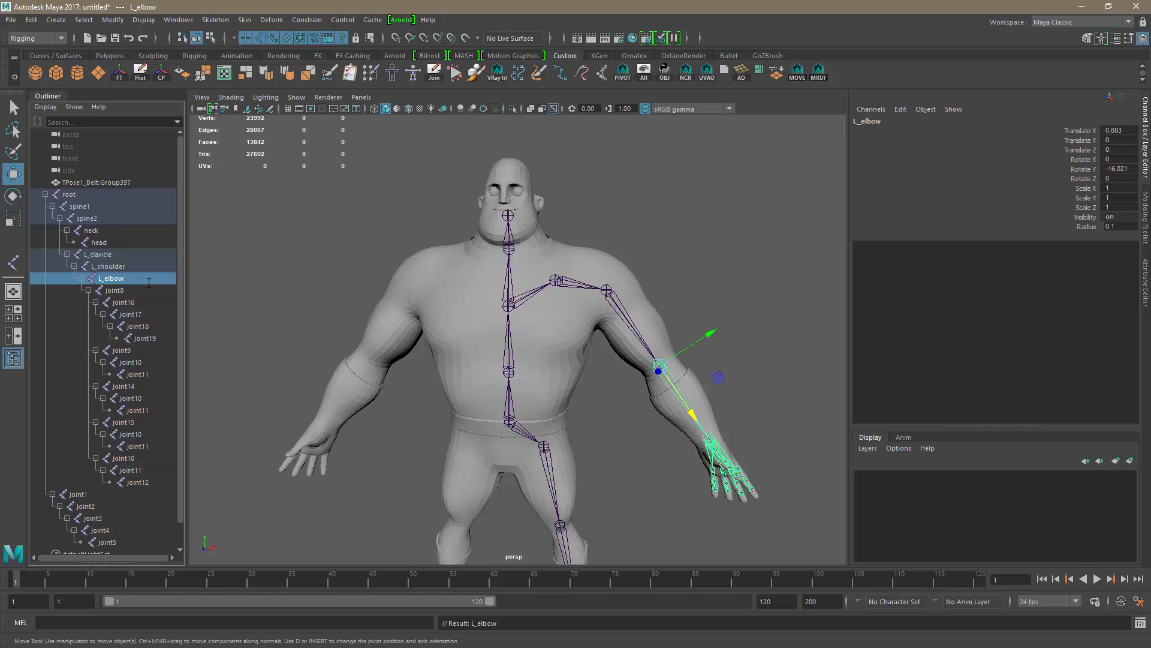
- Rename the joint under L_elbow that carries the finger chains as L_wrist
double_click(136, 290)
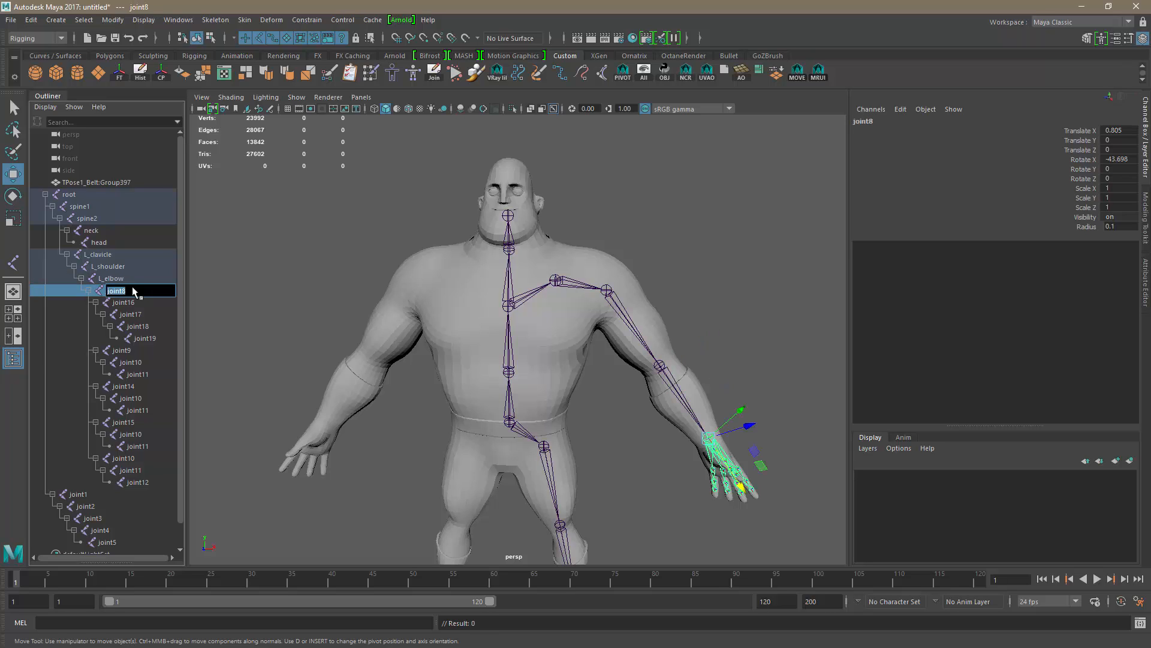
type("L_wrist")
key("Return")
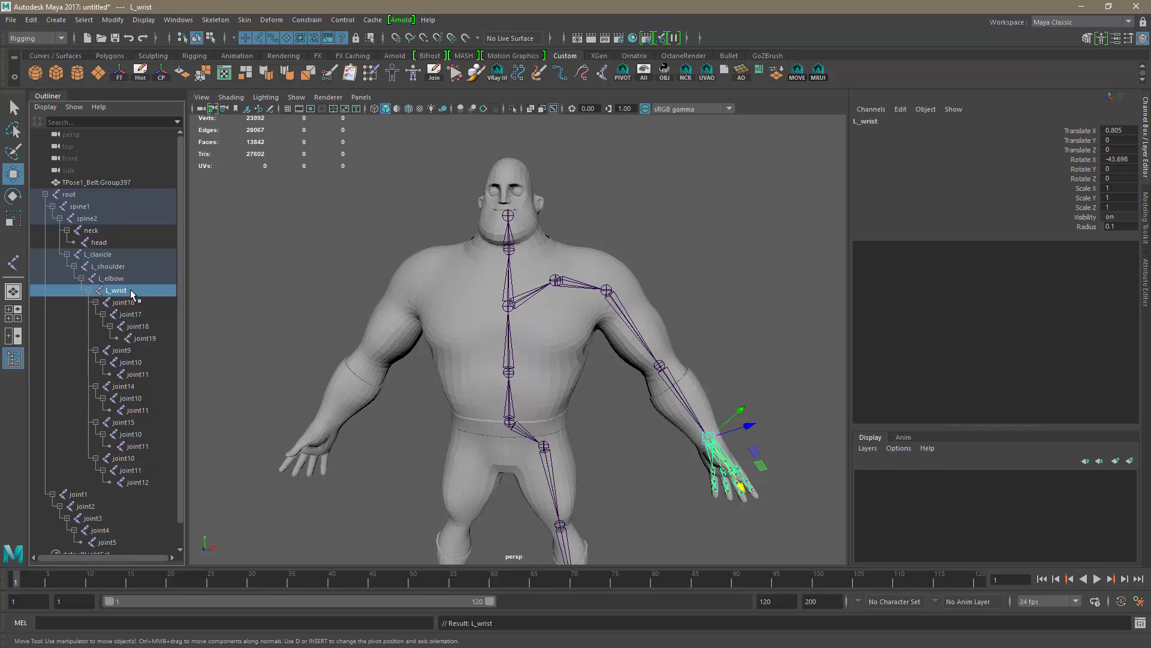
- Rename the first joint of the thumb chain under L_wrist as L_thumb1 and copy that name for reuse
key("Down")
middle_click_drag(650, 254, 632, 214, "alt")
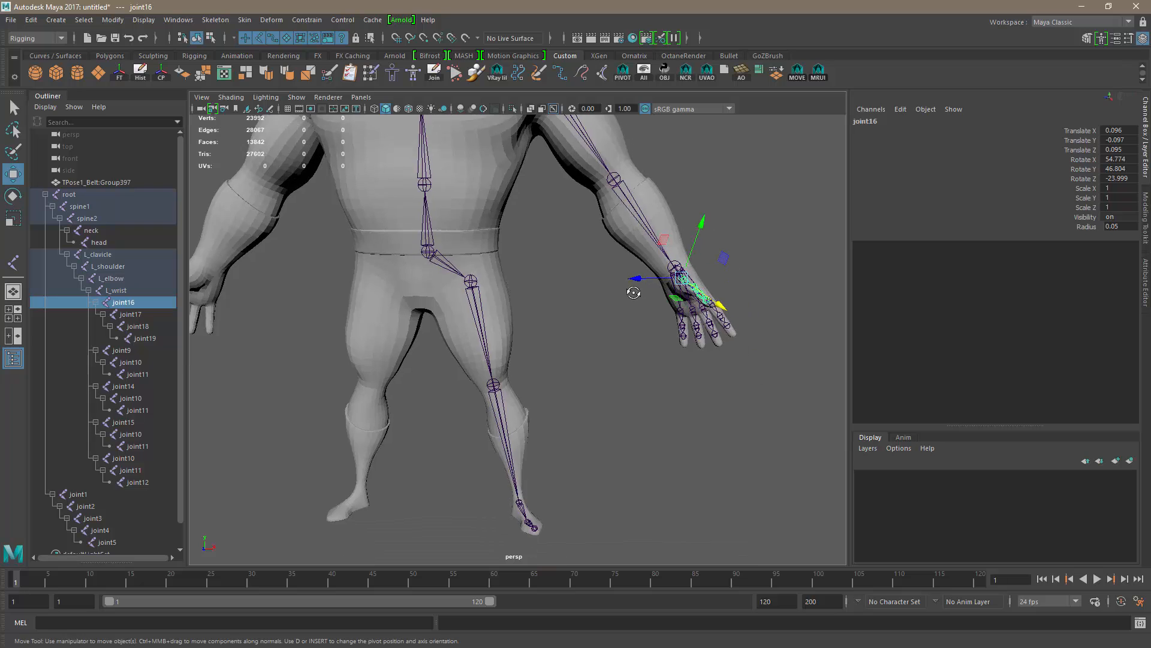
left_click_drag(634, 290, 503, 335, "alt")
right_click_drag(503, 339, 575, 375, "alt")
left_click_drag(574, 377, 504, 387, "alt")
double_click(124, 302)
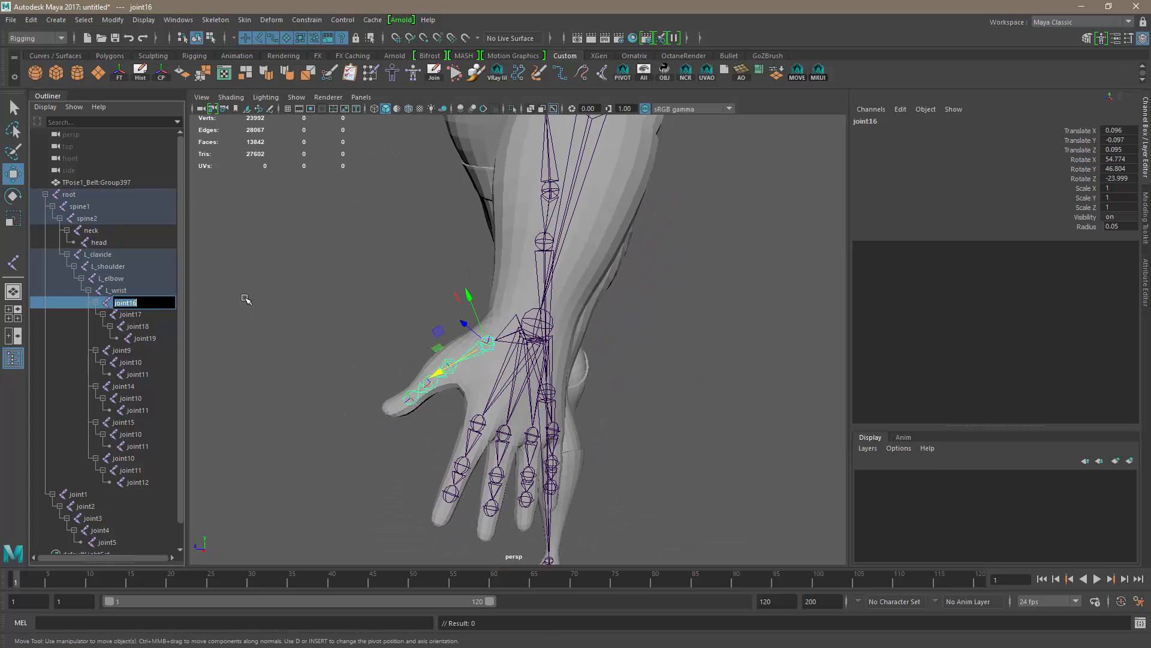
type("L_thumb1")
key("ctrl+a")
key("ctrl+c")
- Rename the second thumb joint as L_thumb2, reusing the copied name
left_click(136, 317)
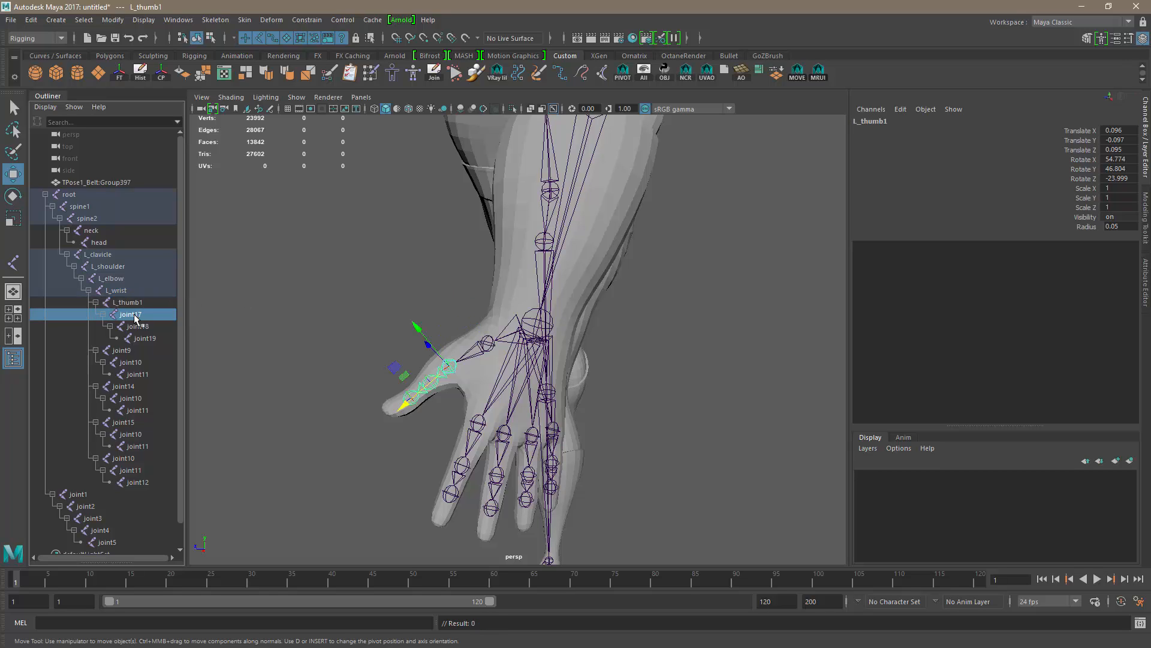
double_click(135, 316)
key("ctrl+v")
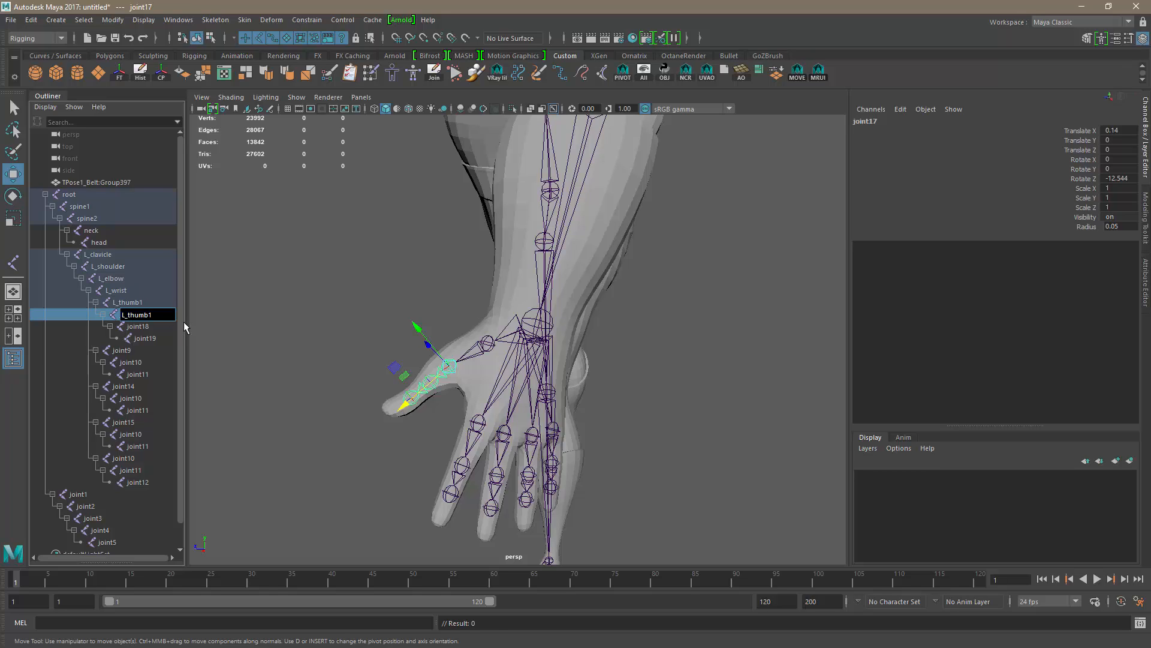
type("2")
key("Return")
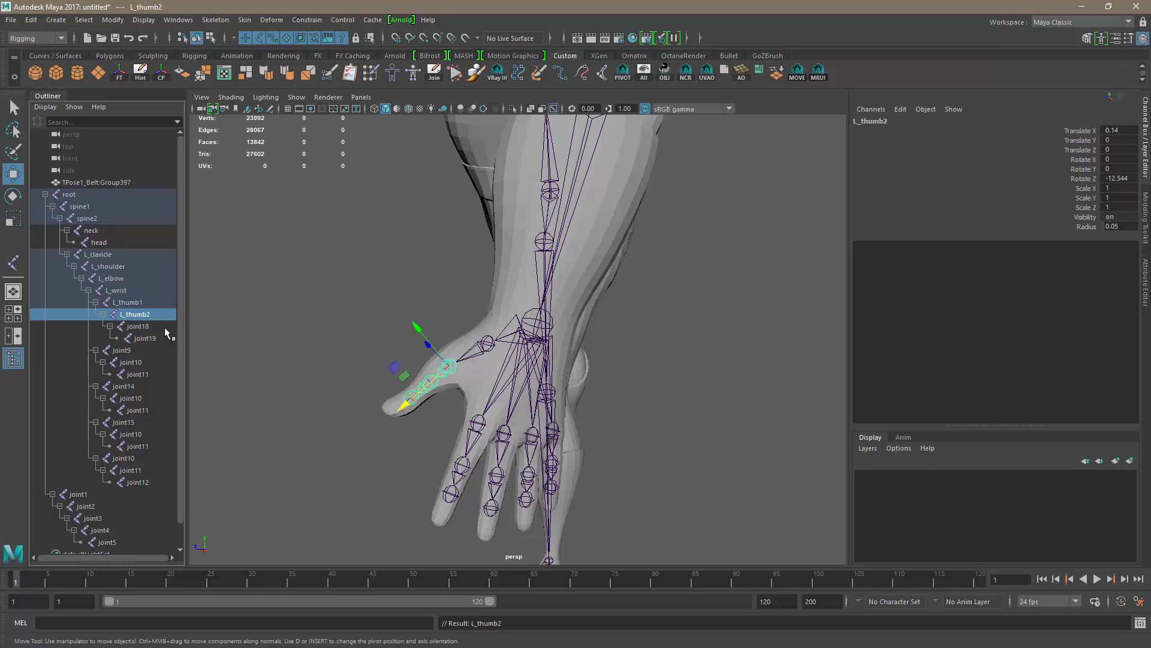
- Rename the third thumb joint as L_thumb3, reusing the copied name
double_click(158, 327)
key("ctrl+v")
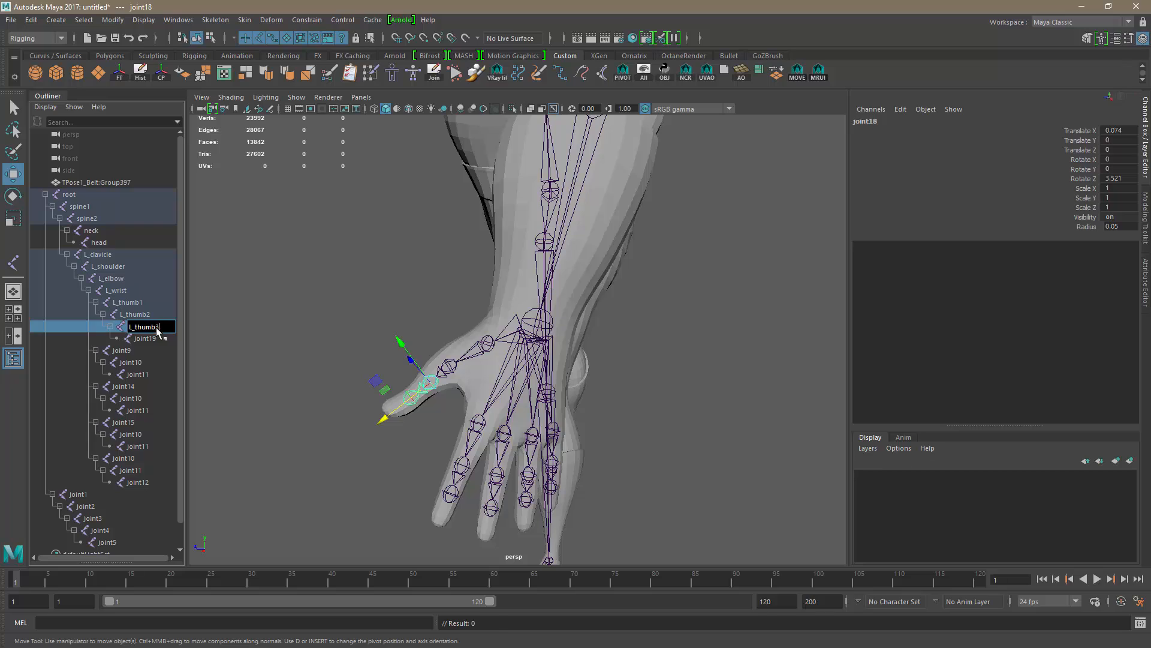
key("Return")
- Rename the fourth thumb joint, below L_thumb3, as L_thumb4
double_click(158, 338)
key("ctrl+v")
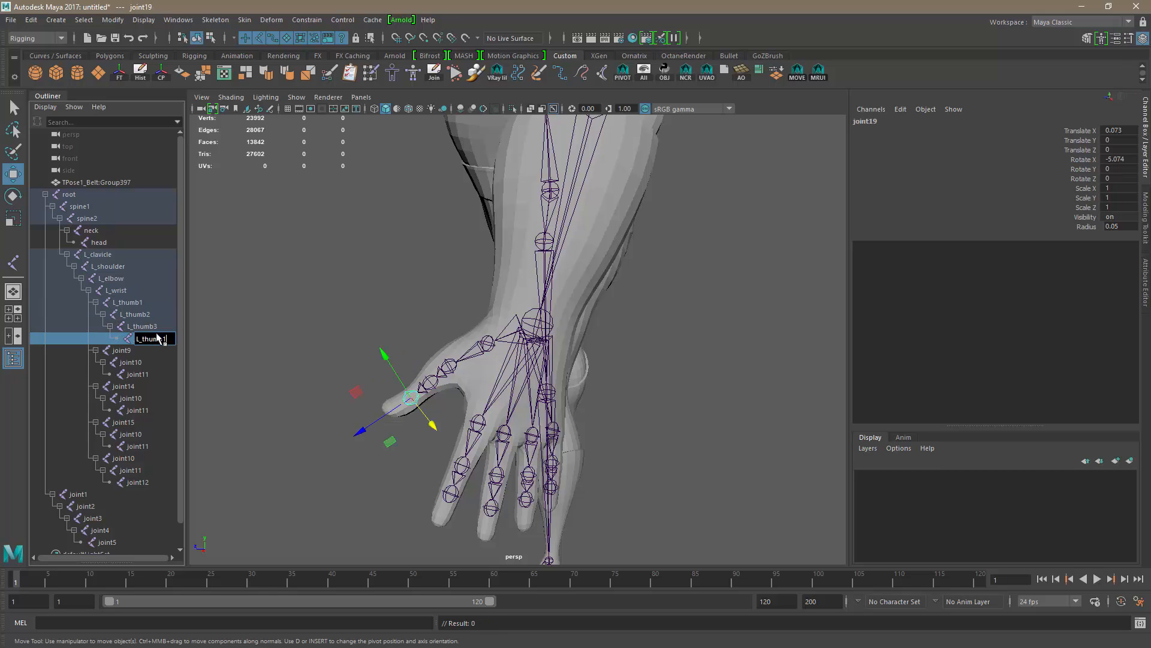
key("Return")
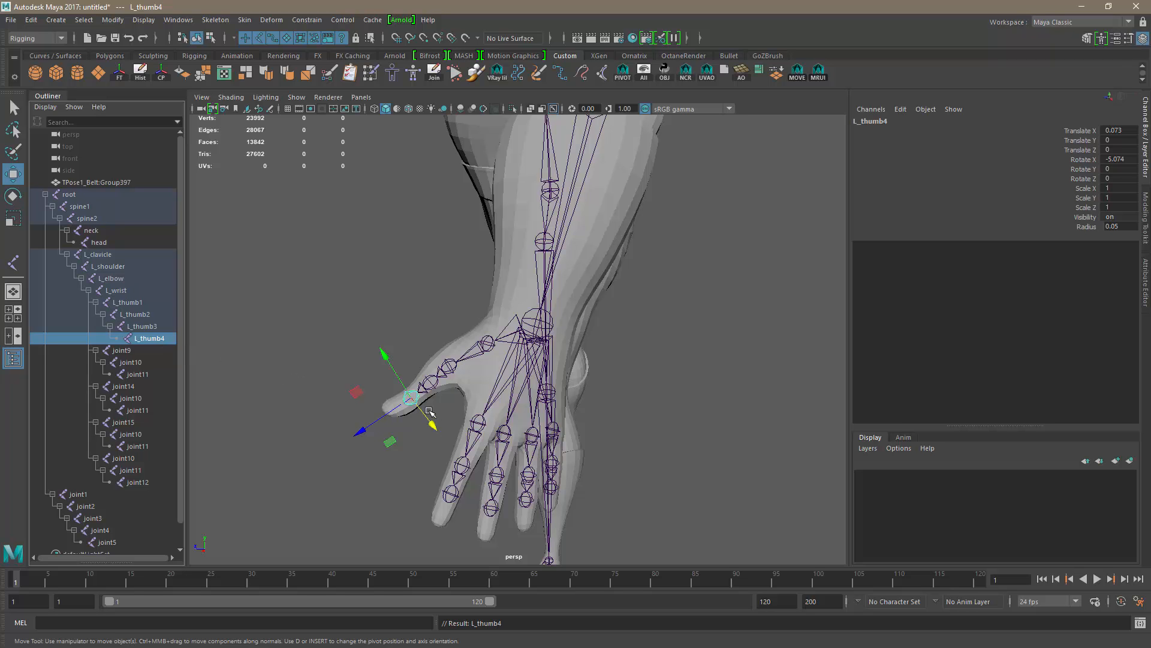
- Examine the placement of the thumb and finger joints around the left hand from several angles
scroll(433, 416, "up", 2)
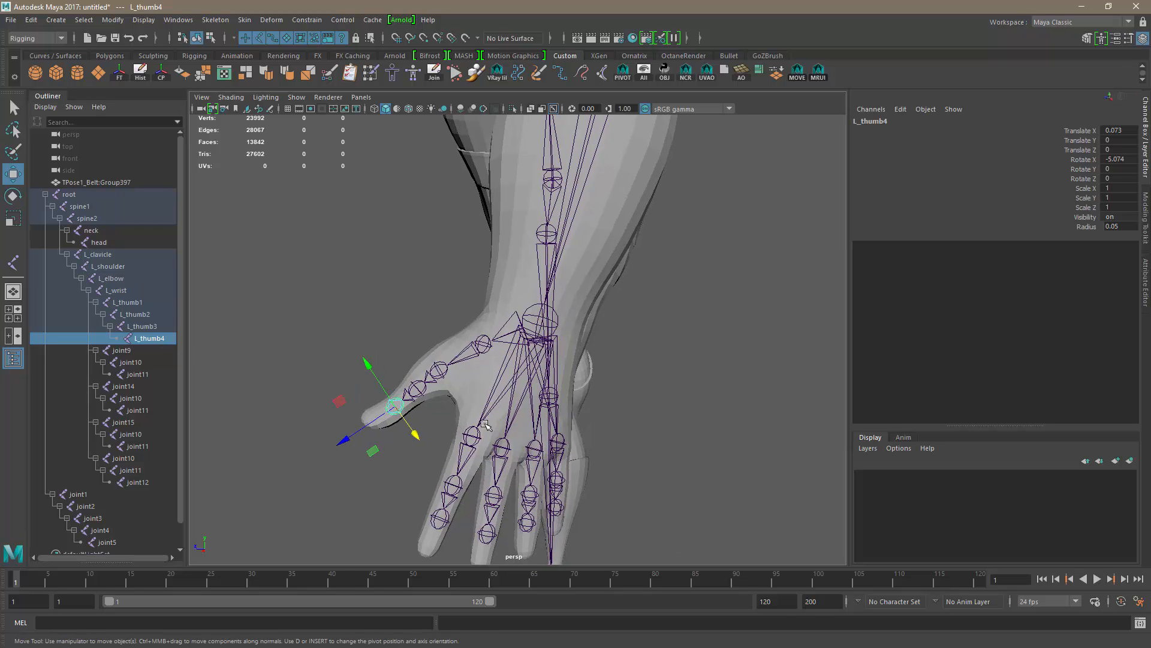
left_click_drag(485, 424, 448, 426, "alt")
middle_click_drag(448, 427, 508, 429, "alt")
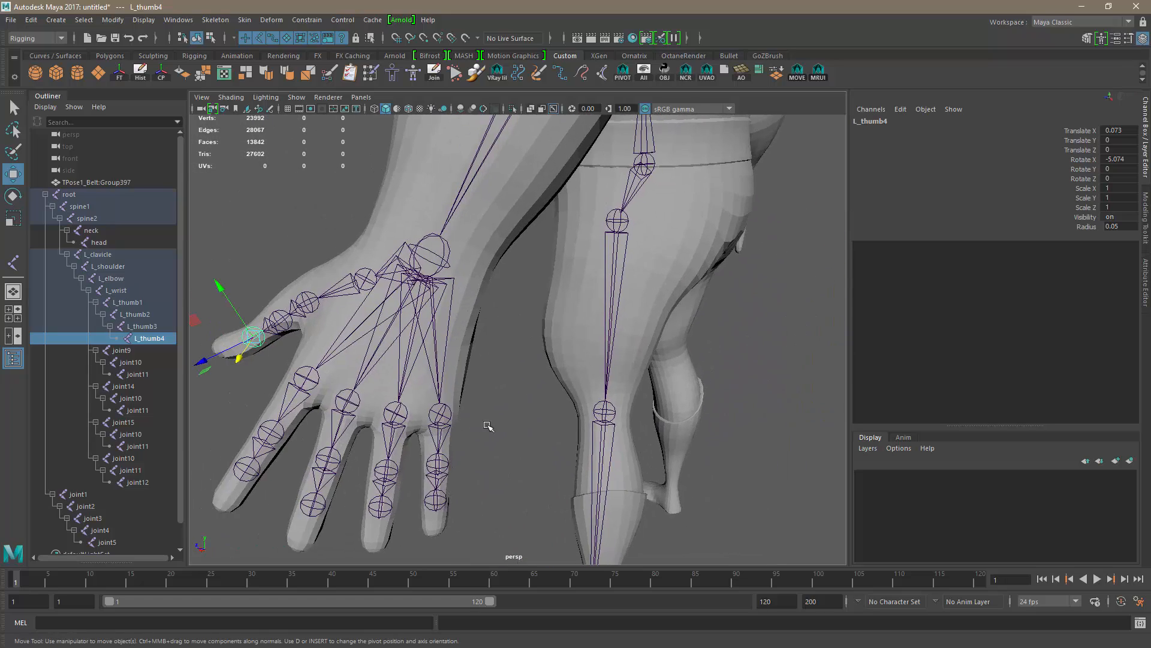
right_click_drag(487, 426, 459, 424, "alt")
middle_click_drag(460, 424, 526, 405, "alt")
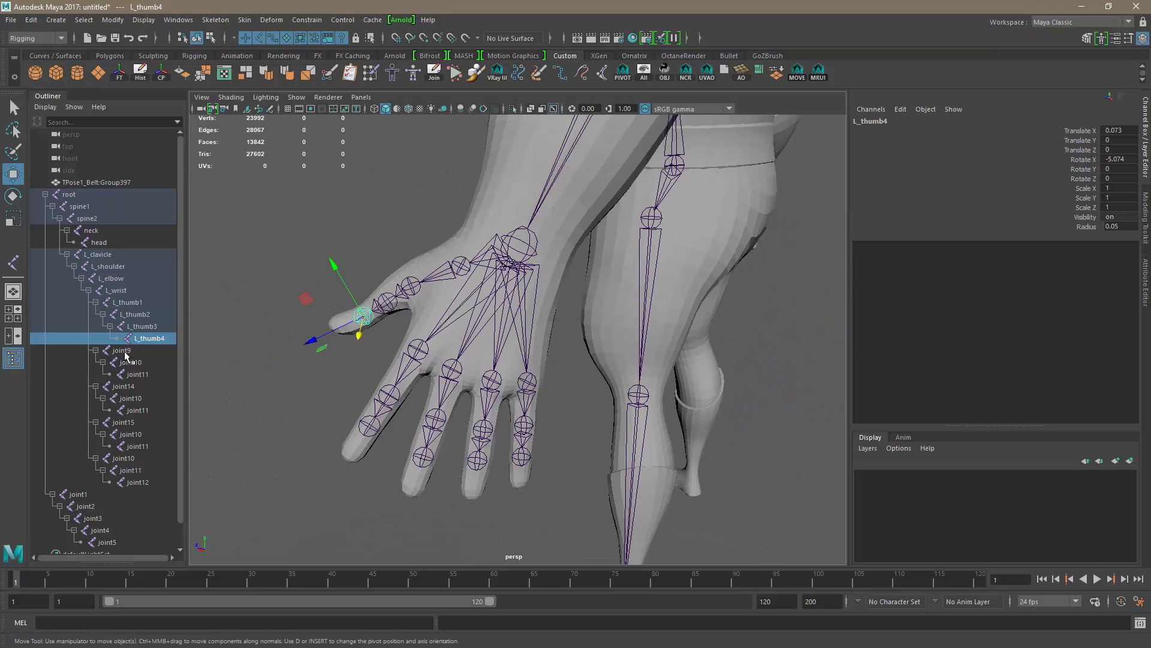
left_click_drag(401, 393, 394, 396, "alt")
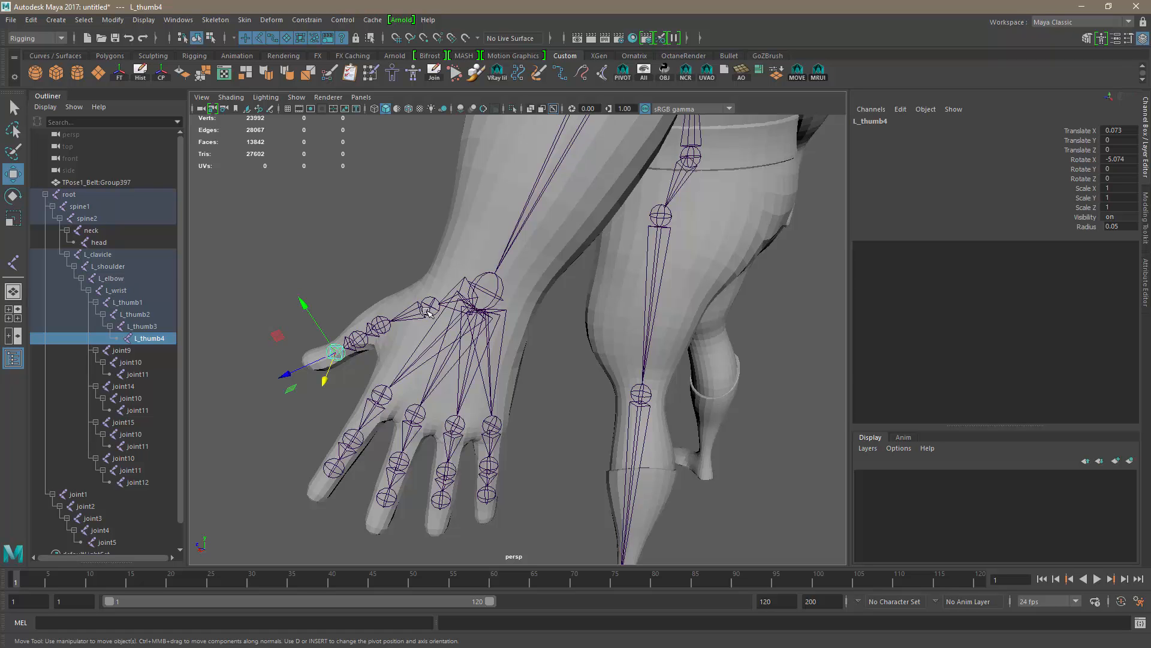
left_click_drag(421, 313, 412, 363, "alt")
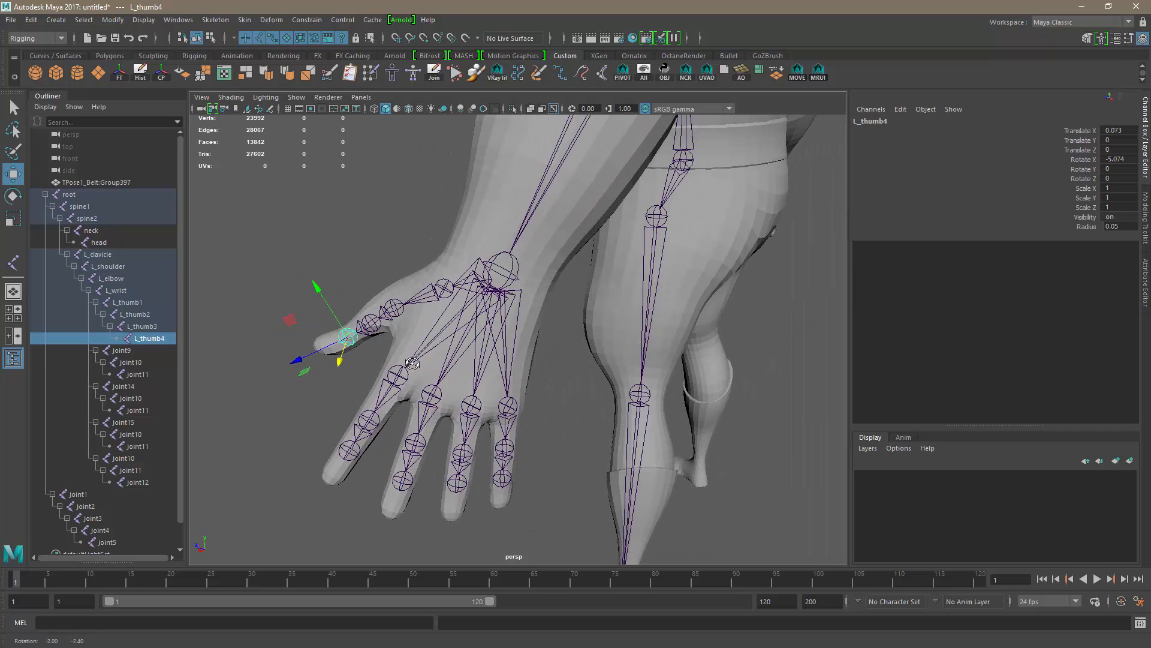
- Remove L_thumb1 from the thumb chain by unparenting it from L_wrist, unparenting L_thumb2 from it, and deleting the isolated joint
left_click(418, 297)
left_click_drag(421, 355, 656, 349, "alt")
right_click_drag(539, 340, 702, 309, "alt")
middle_click_drag(703, 309, 610, 354, "alt")
right_click_drag(550, 471, 766, 425, "alt")
left_click_drag(686, 387, 483, 372, "alt")
right_click_drag(479, 399, 582, 406, "alt")
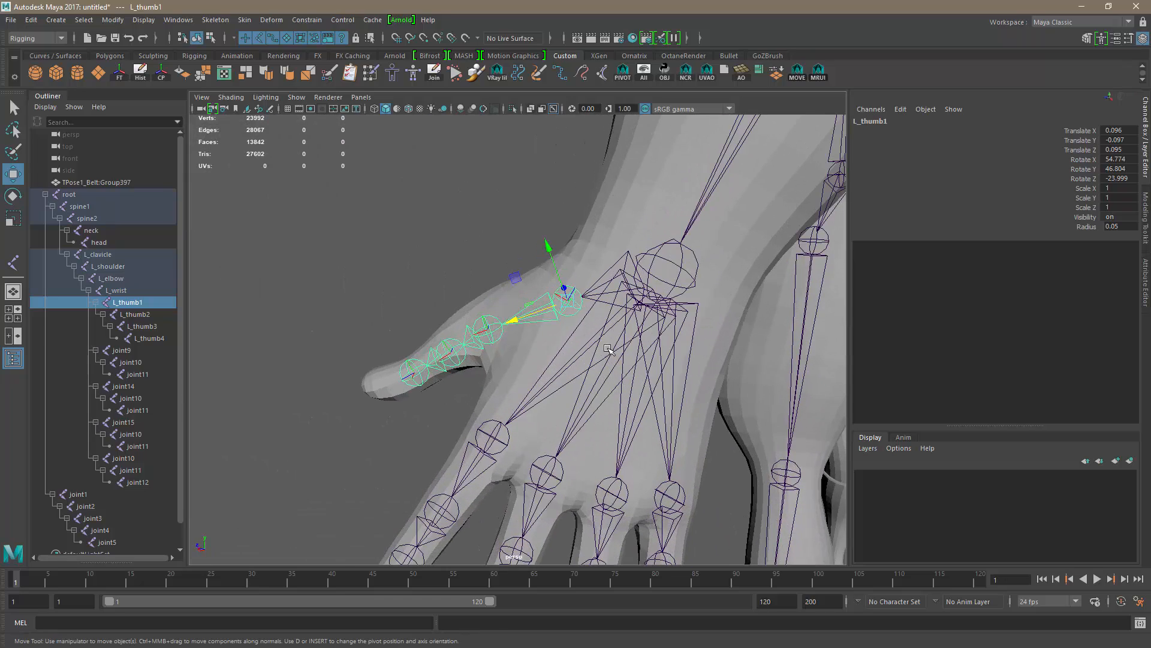
left_click_drag(610, 351, 573, 366, "alt")
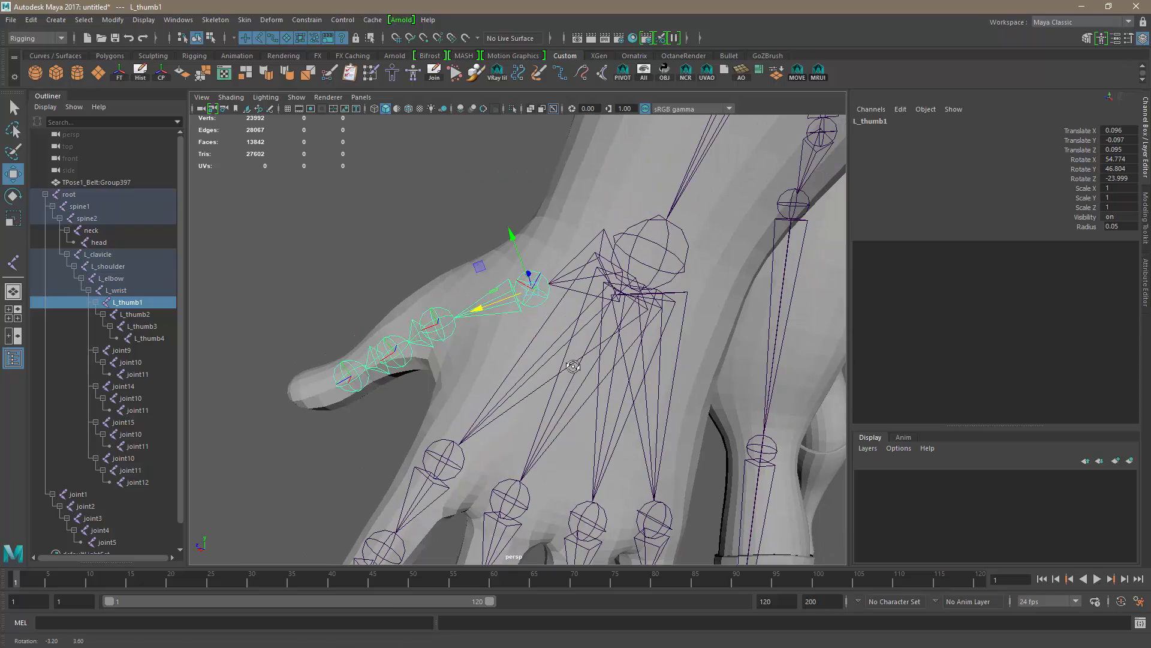
right_click_drag(600, 371, 568, 370, "alt")
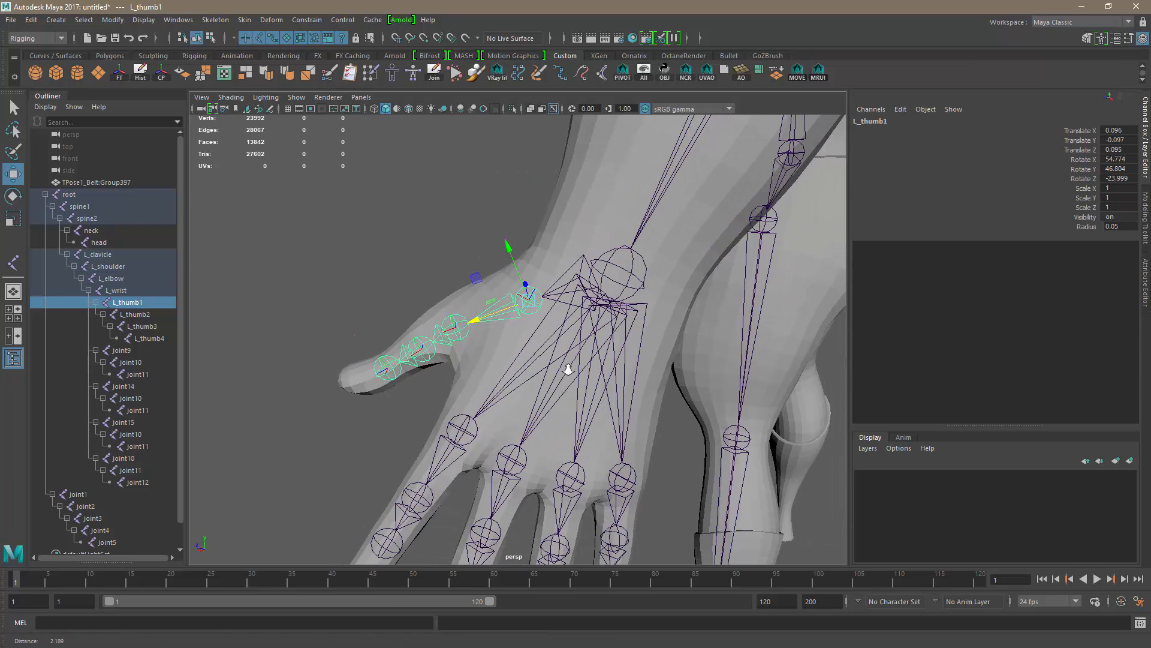
mouse_move(569, 369)
left_mouse_down("alt")
mouse_move(615, 382)
mouse_move(563, 369)
left_mouse_up("alt")
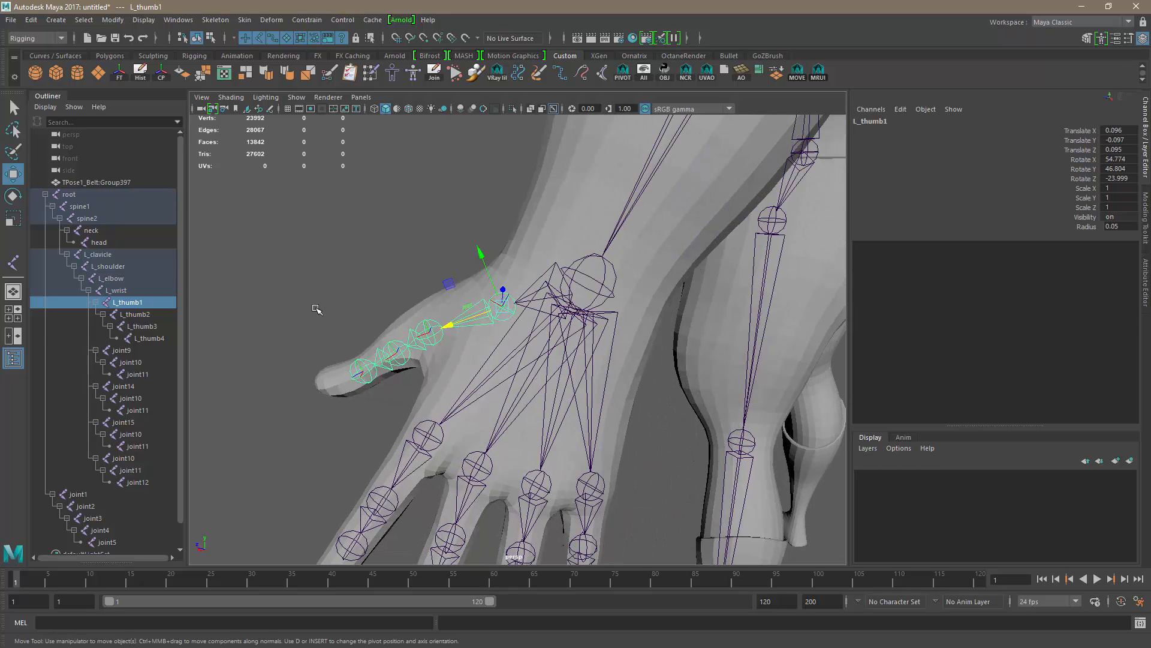
key("shift+p")
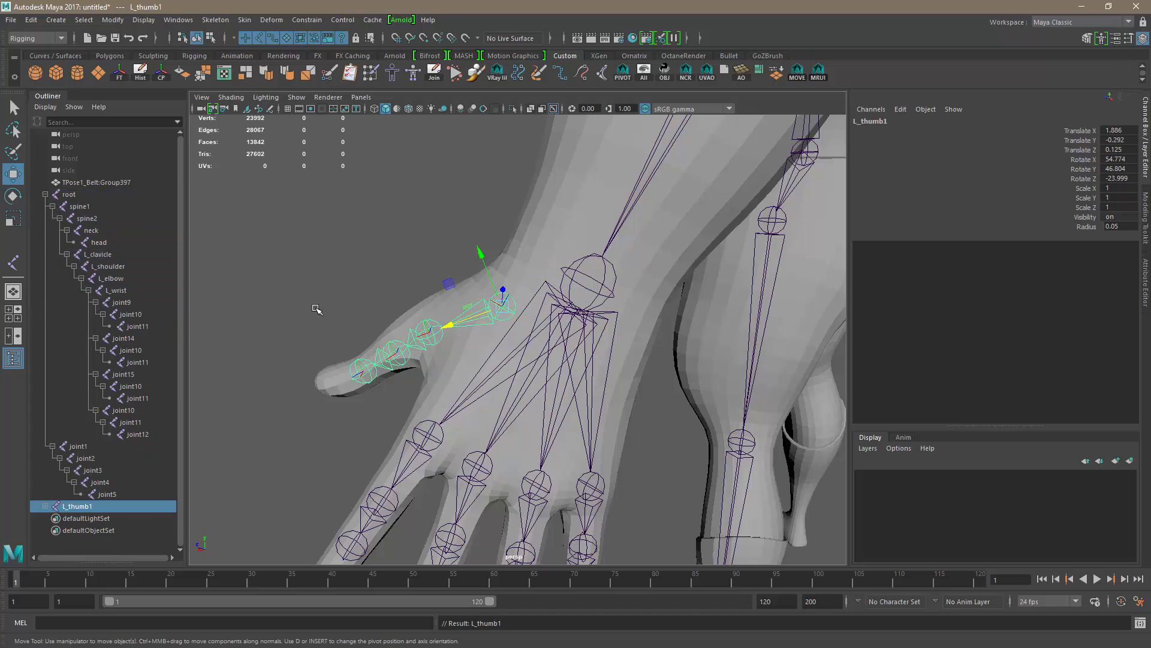
left_click(443, 340)
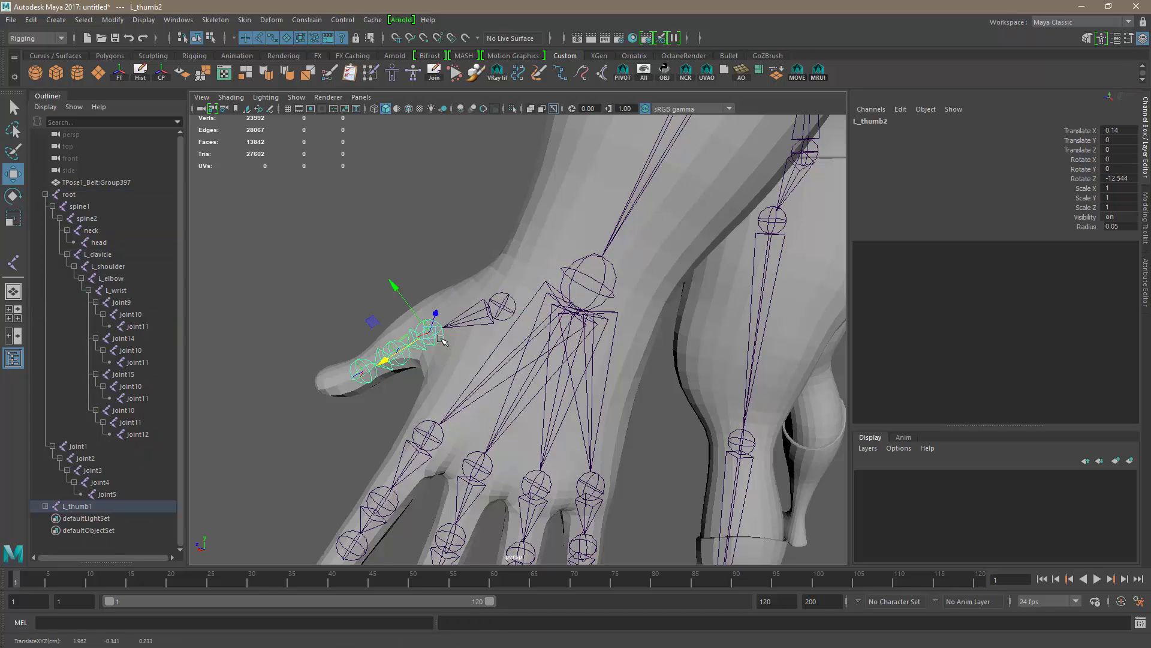
key("shift+p")
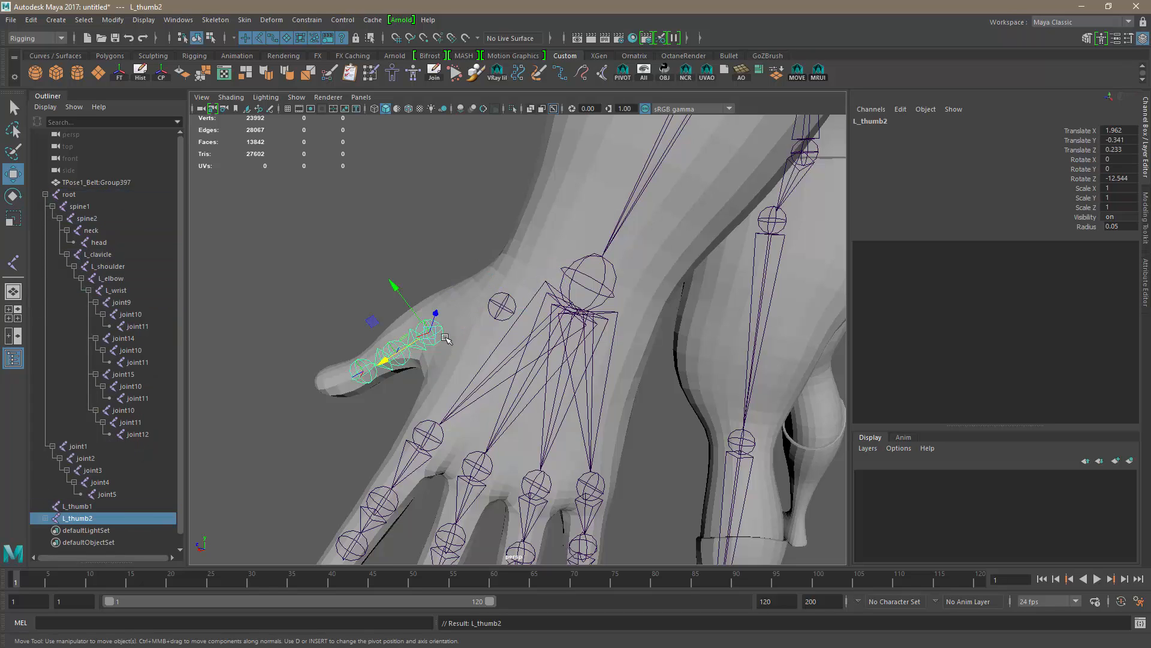
left_click(502, 307)
key("Delete")
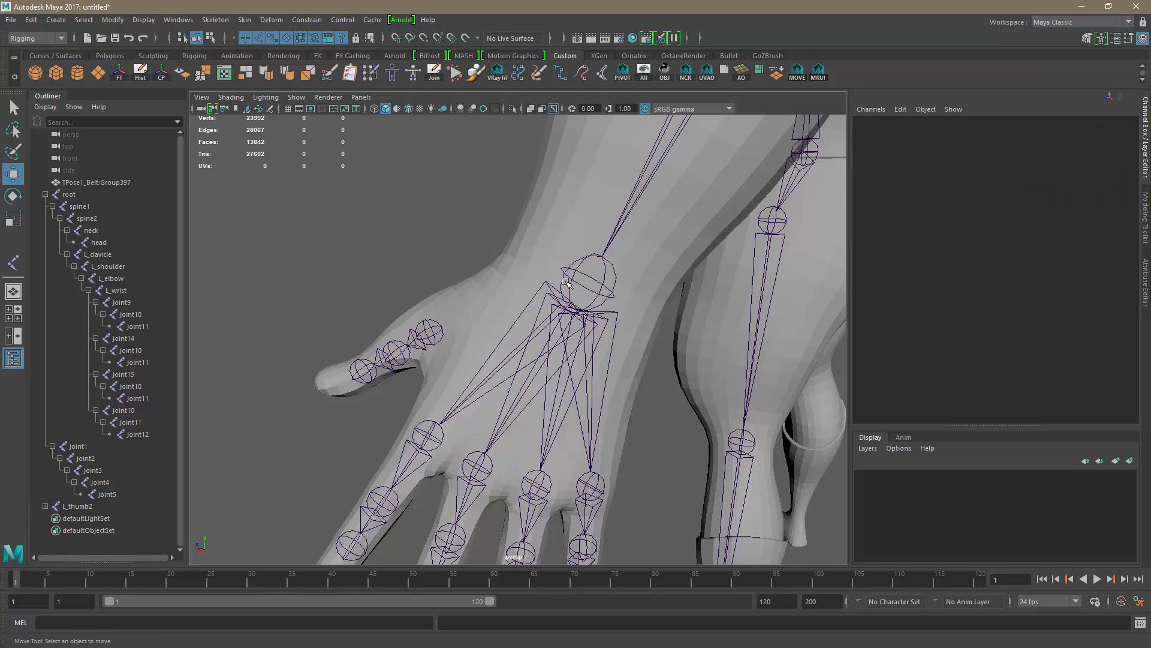
left_click(548, 283)
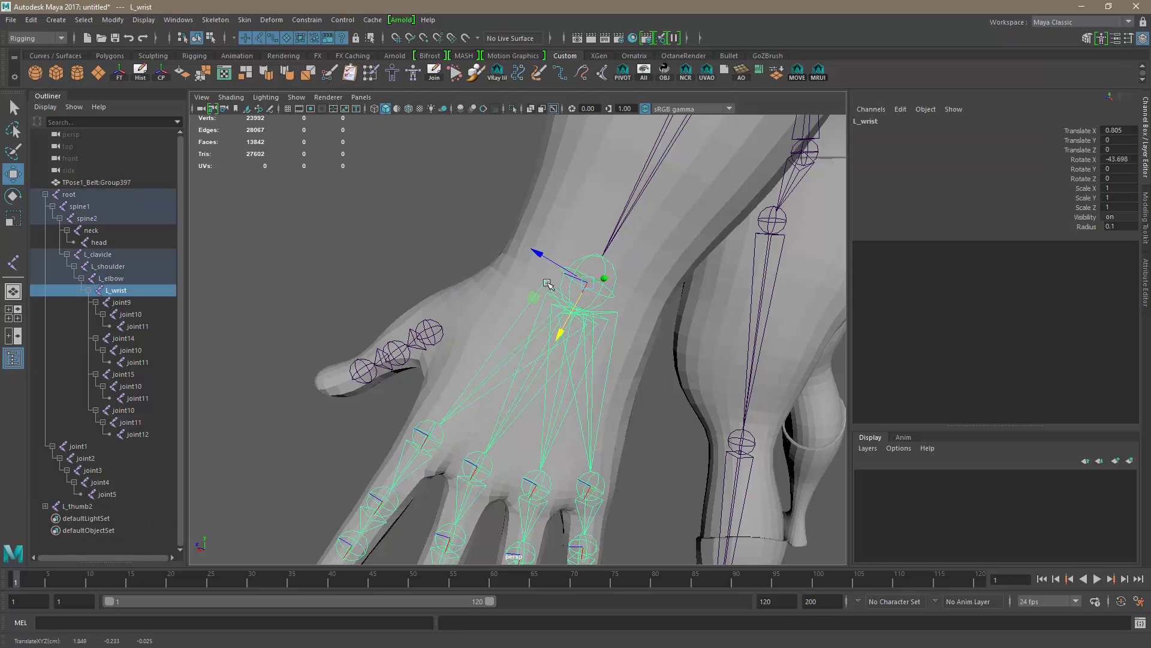
left_click(436, 327, "shift")
key("p")
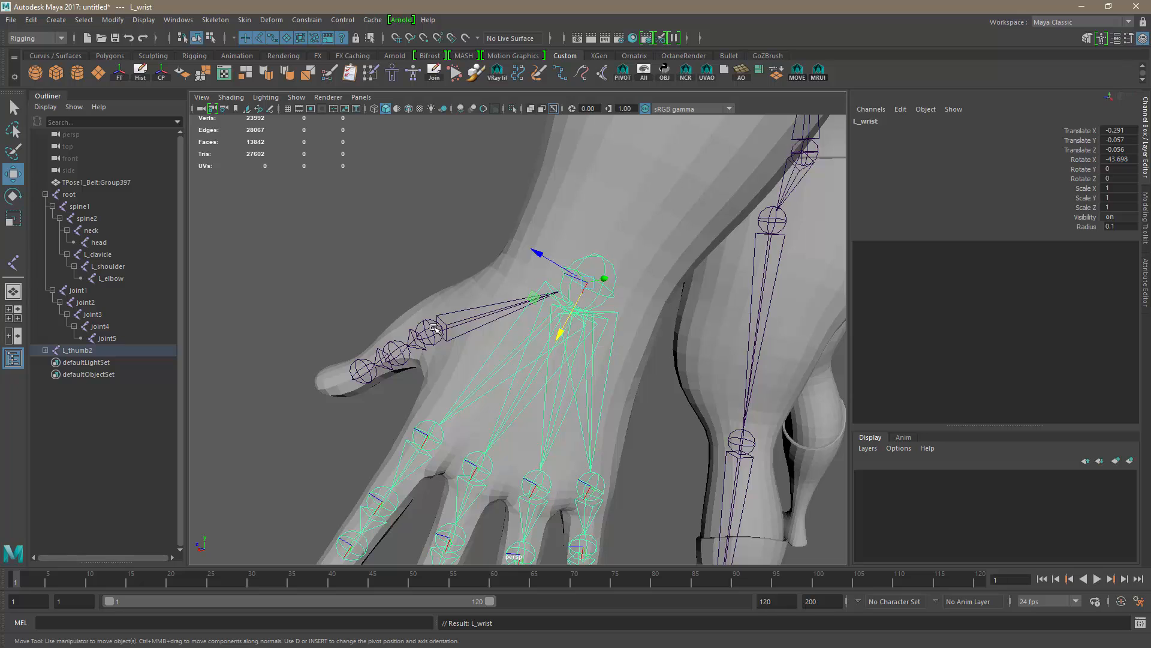
key("ctrl+z")
left_click(441, 259)
- Parent the detached thumb chain, starting at L_thumb2, to the L_wrist joint
left_click(444, 328)
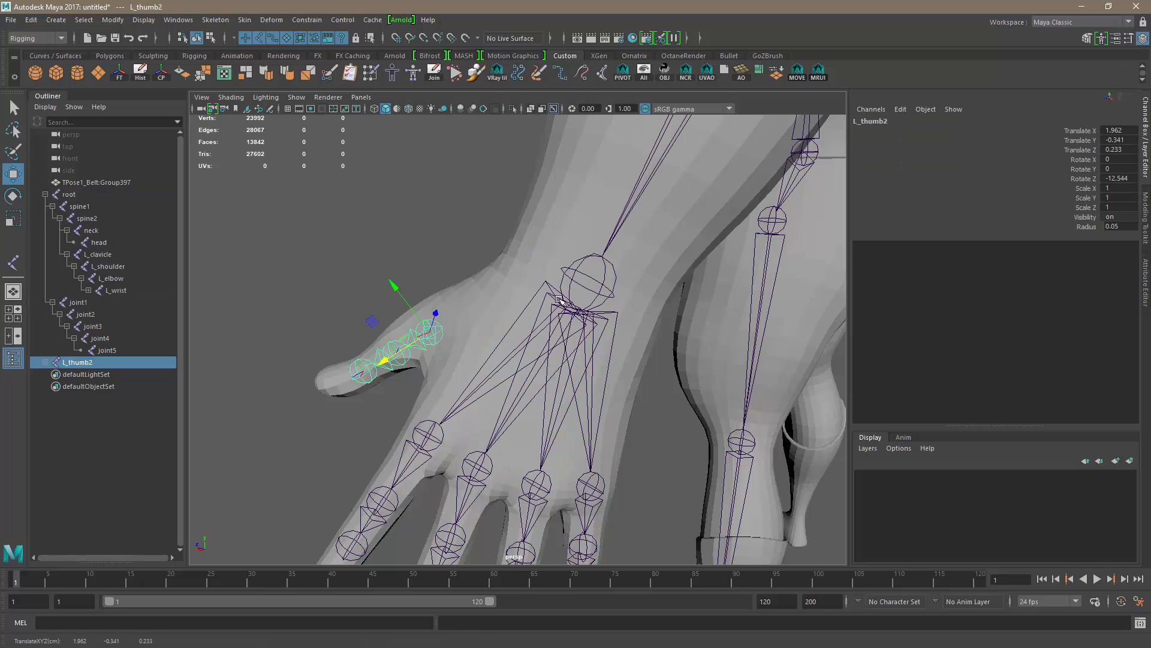
left_click(558, 299, "shift")
key("p")
left_click(426, 189)
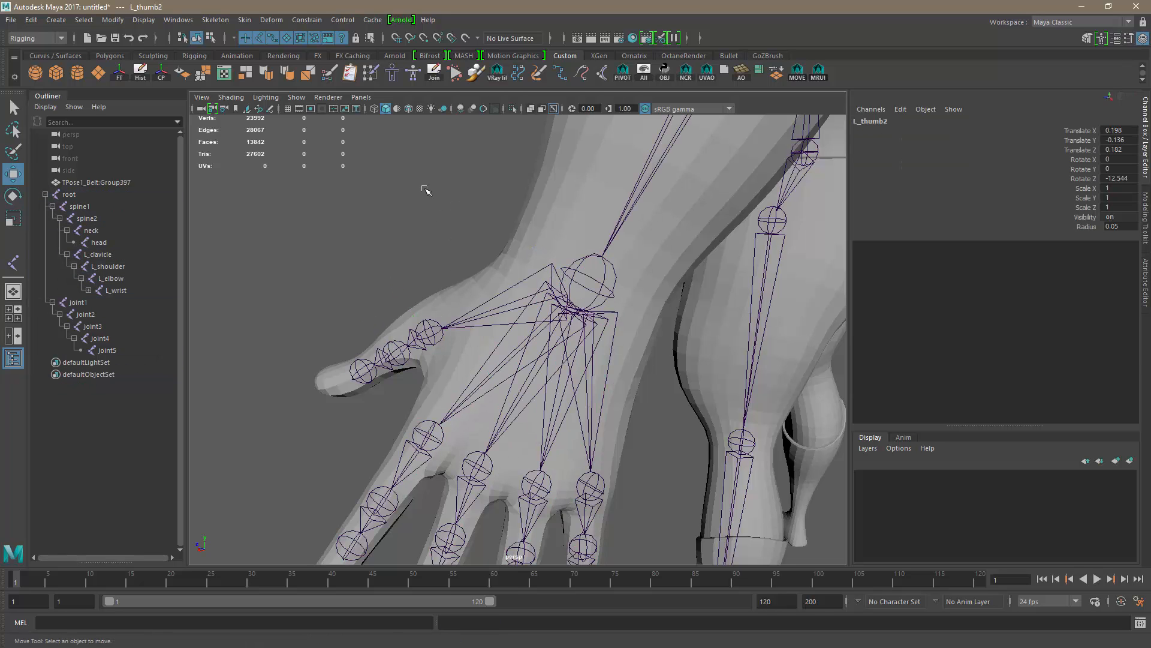
- Expand the whole hierarchy under L_wrist and rename its first thumb joint, L_thumb2, as L_thumb1
left_click(434, 326)
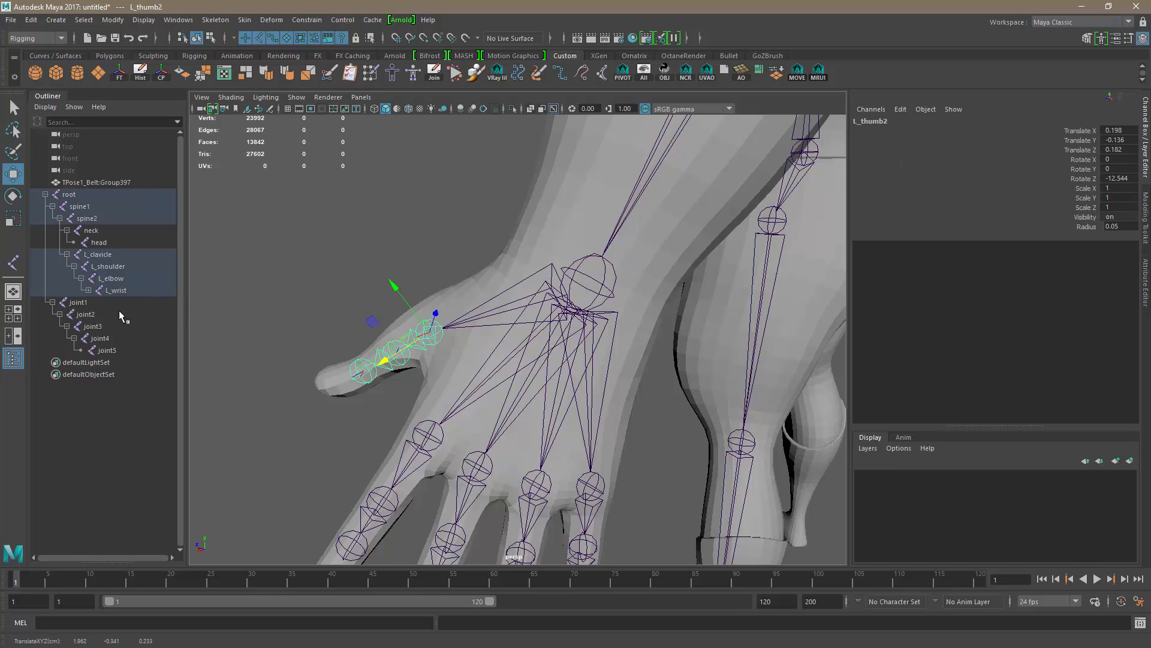
left_click(89, 290)
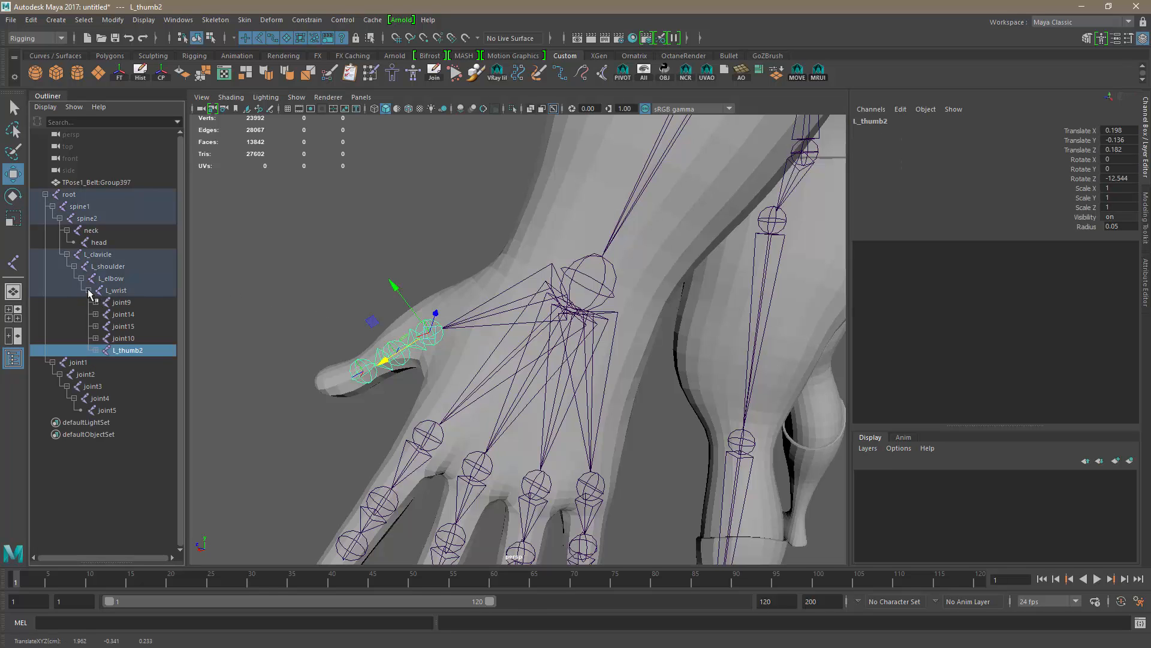
left_click(88, 292)
left_click(89, 292, "shift")
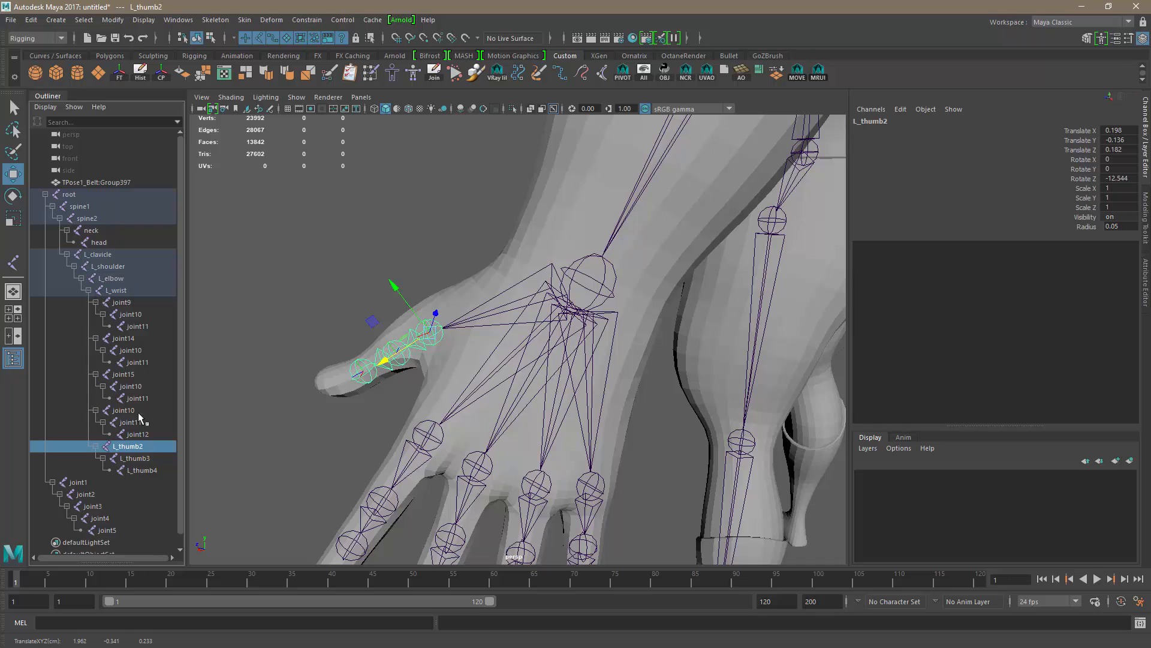
double_click(128, 447)
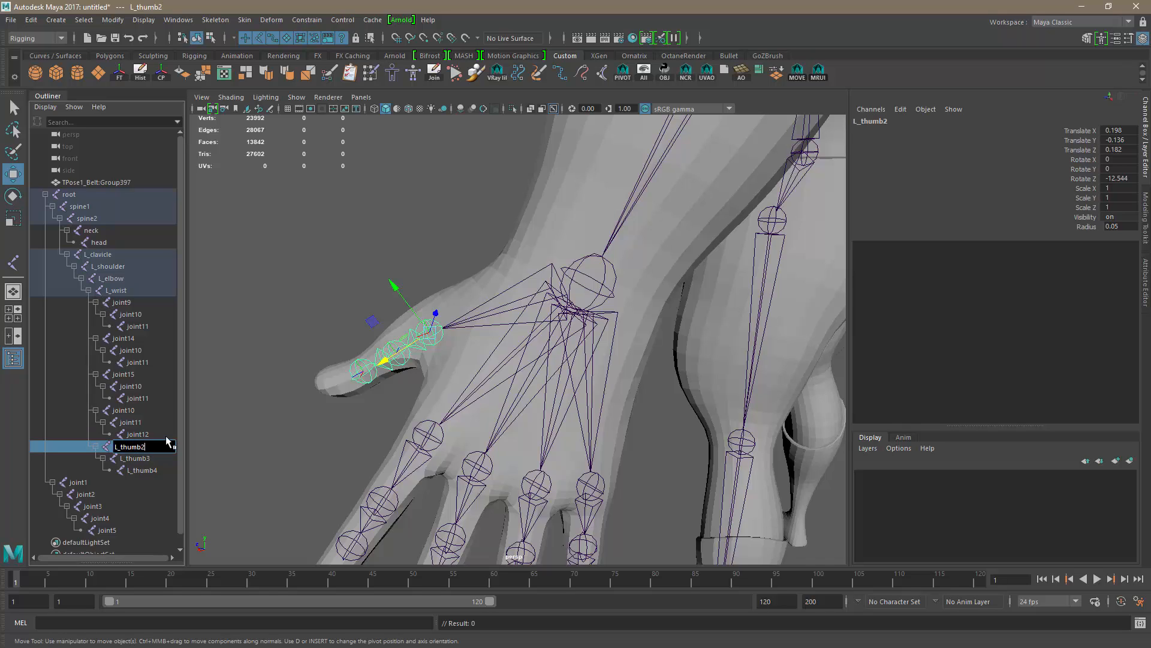
key("BackSpace")
type("1")
key("Tab")
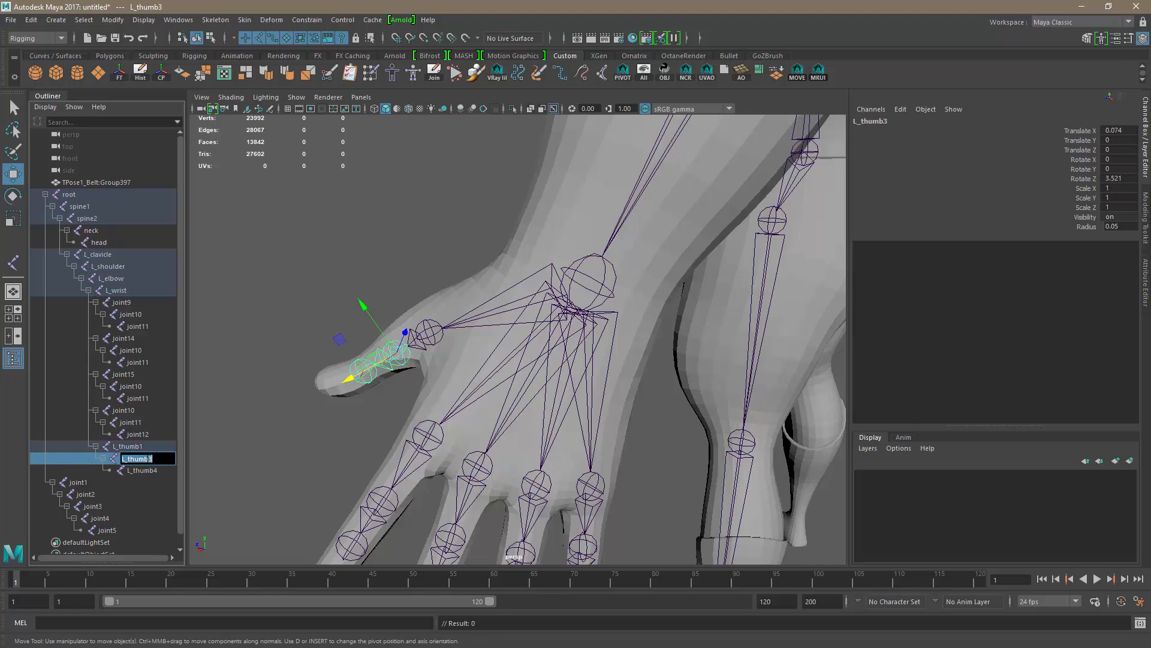
- Rename the middle thumb joint as L_thumb2
key("Right")
type("2")
key("Return")
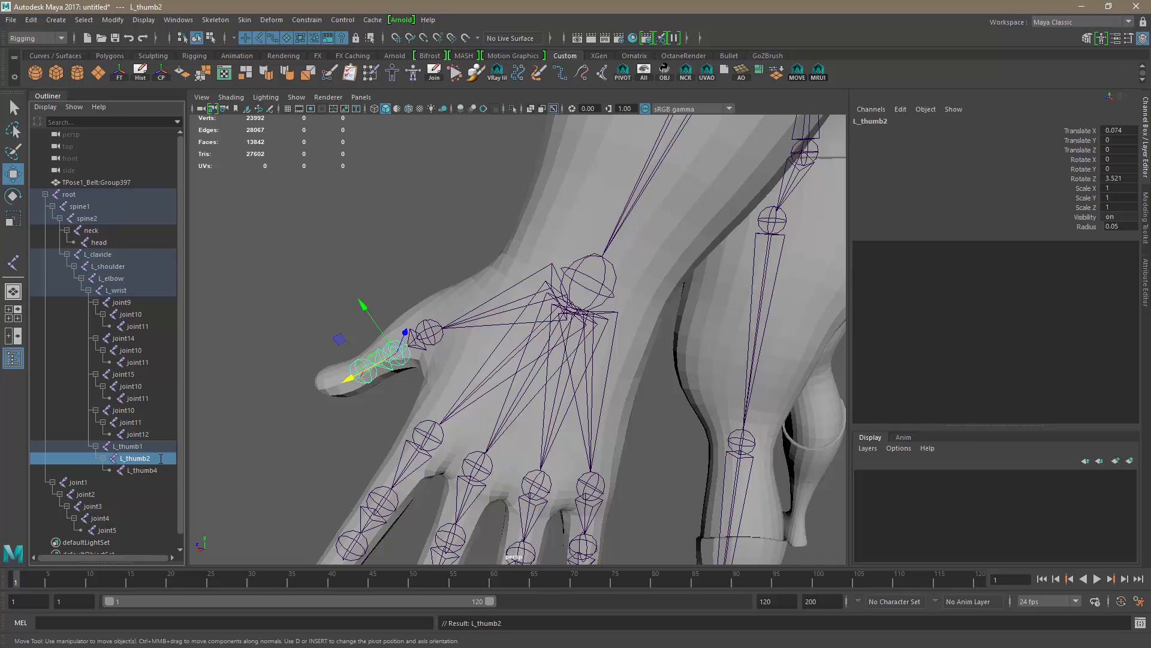
- Rename the last thumb joint as L_thumb3
double_click(143, 470)
key("Right")
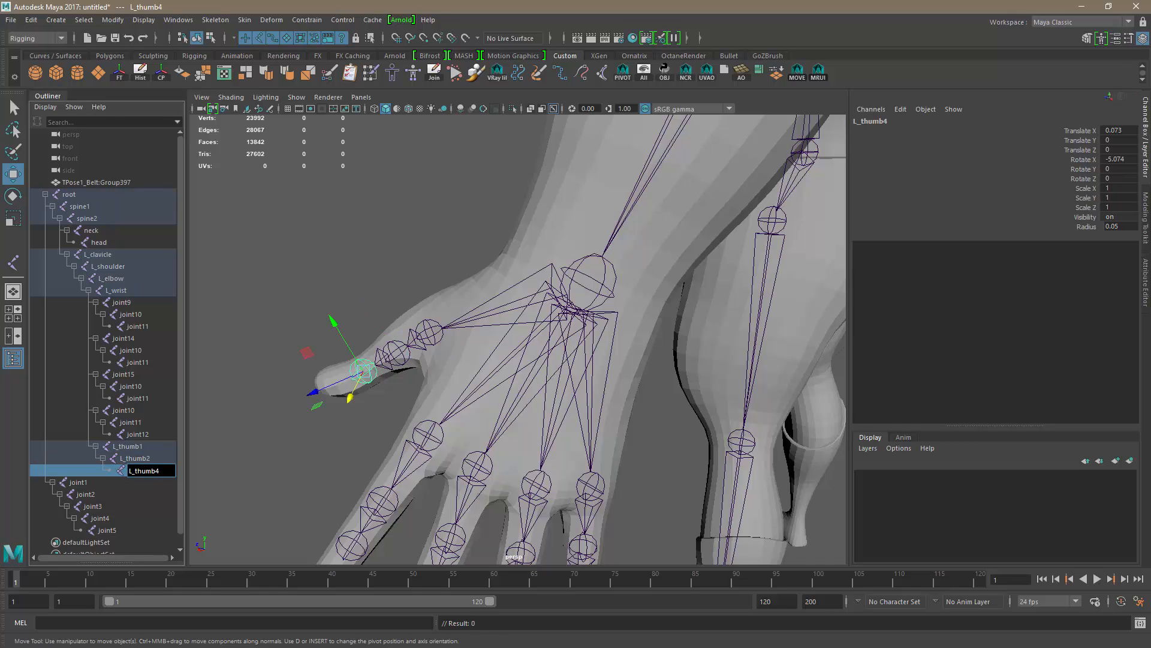
key("BackSpace")
type("3")
key("Return")
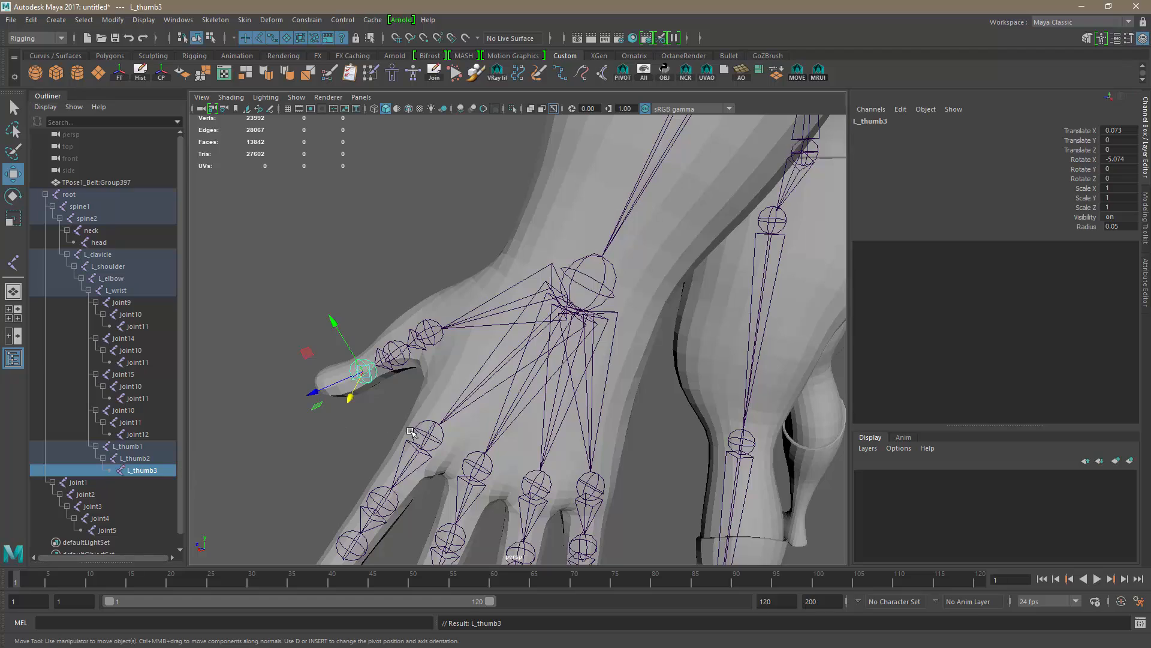
- Rename the first joint of the index finger chain as L_index1 and copy that name for reuse
scroll(424, 297, "up", 3)
key("Up")
key("Up")
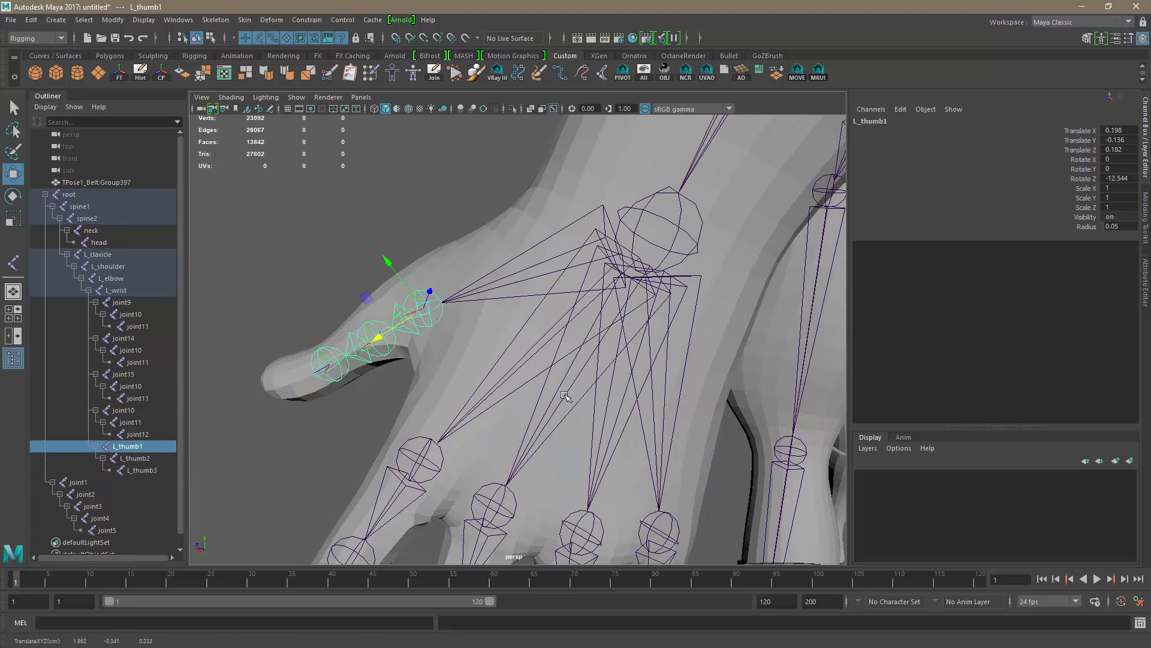
scroll(570, 404, "down", 5)
middle_click_drag(570, 404, 507, 437, "alt")
left_click_drag(508, 437, 419, 312, "alt")
left_click(389, 278)
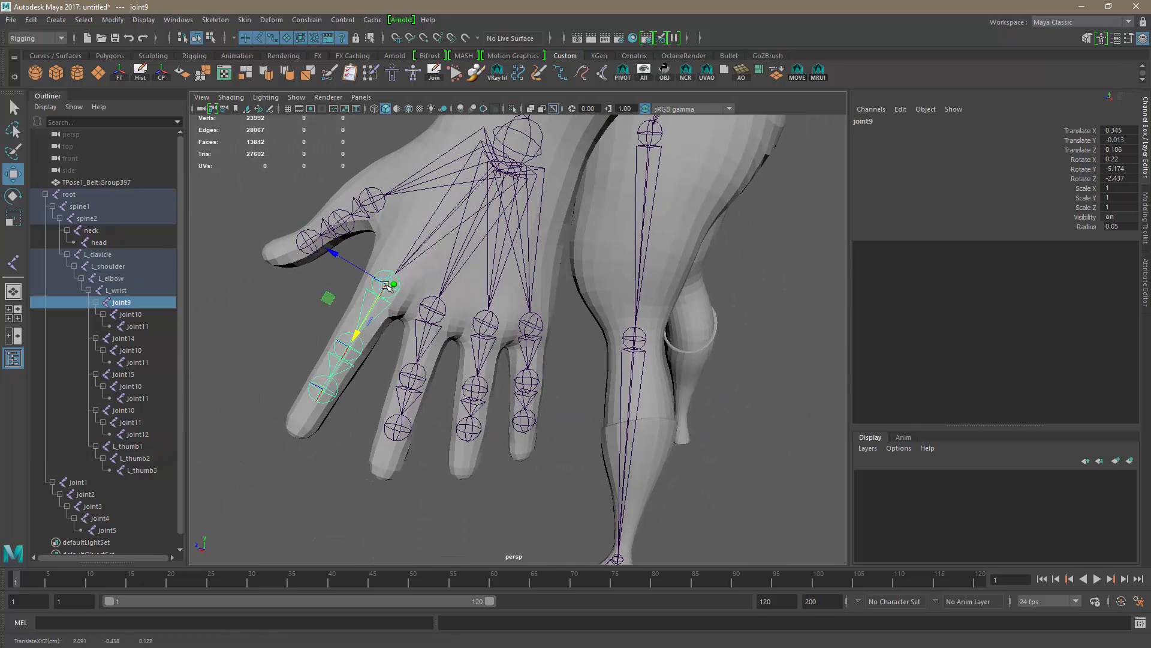
double_click(142, 304)
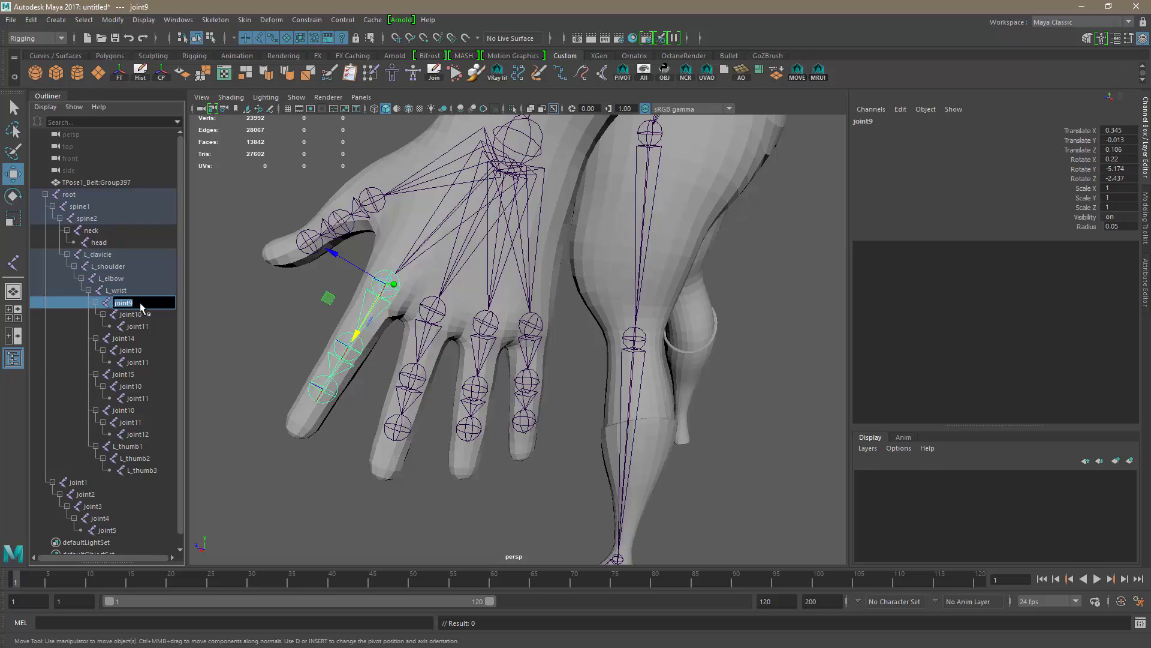
type("L_index1")
key("ctrl+a")
key("ctrl+c")
- Rename the second index finger joint as L_index2, reusing the copied name
double_click(139, 315)
key("ctrl+v")
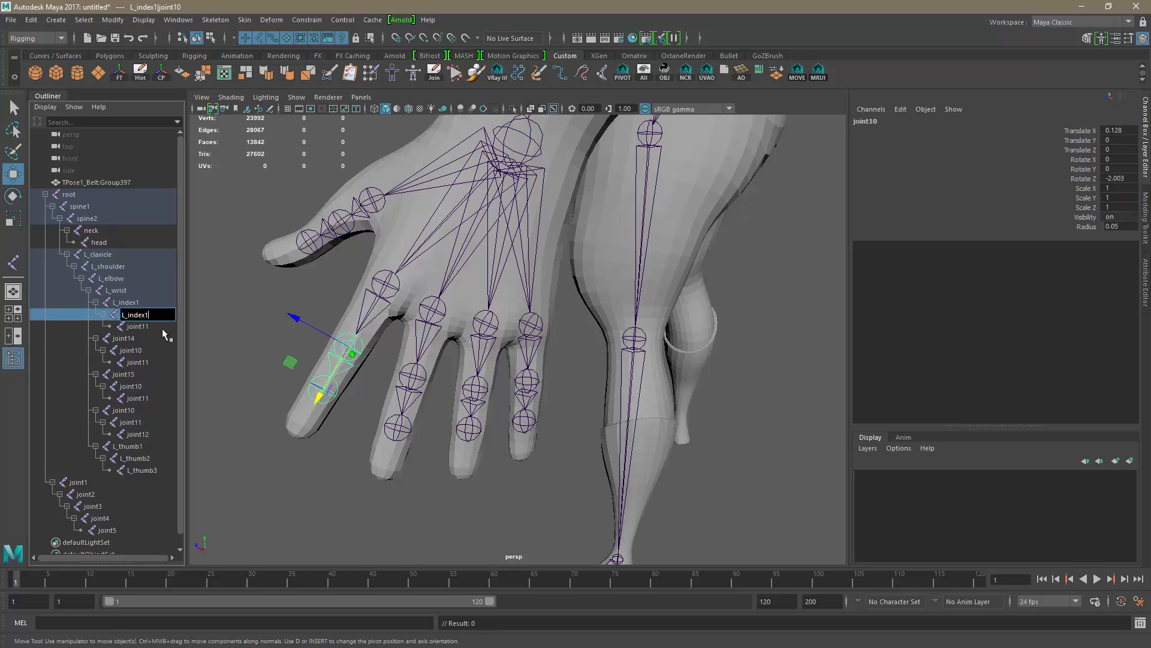
key("BackSpace")
type("2")
key("Return")
- Rename the third index finger joint as L_index3, reusing the copied name
double_click(156, 327)
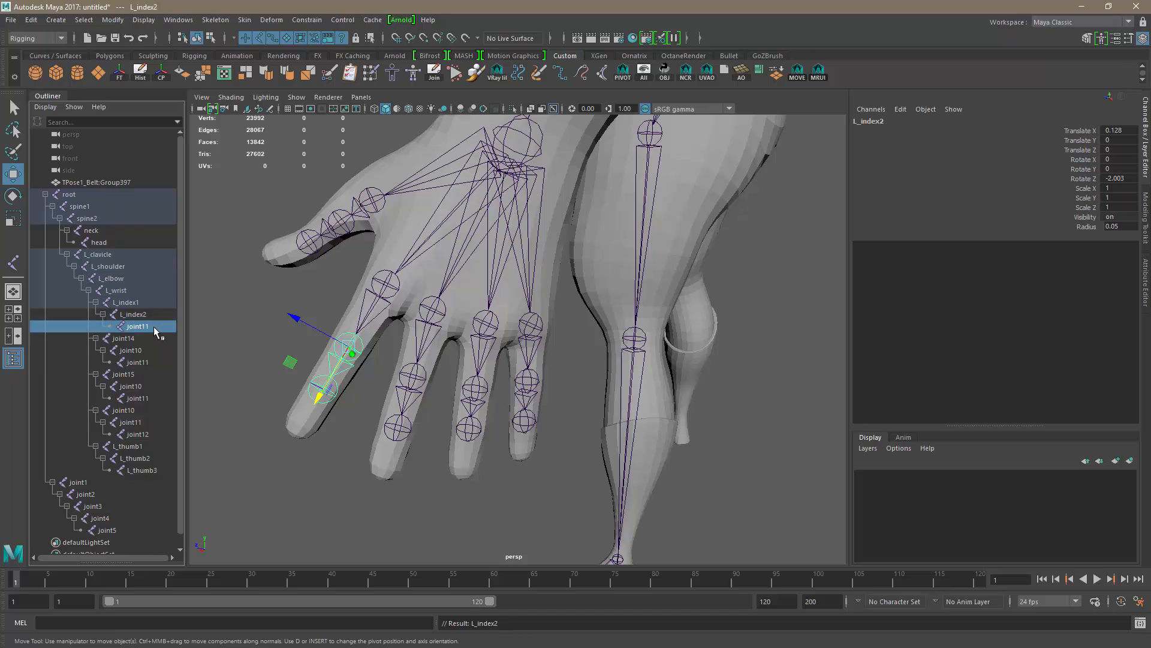
key("ctrl+v")
type("3")
key("Return")
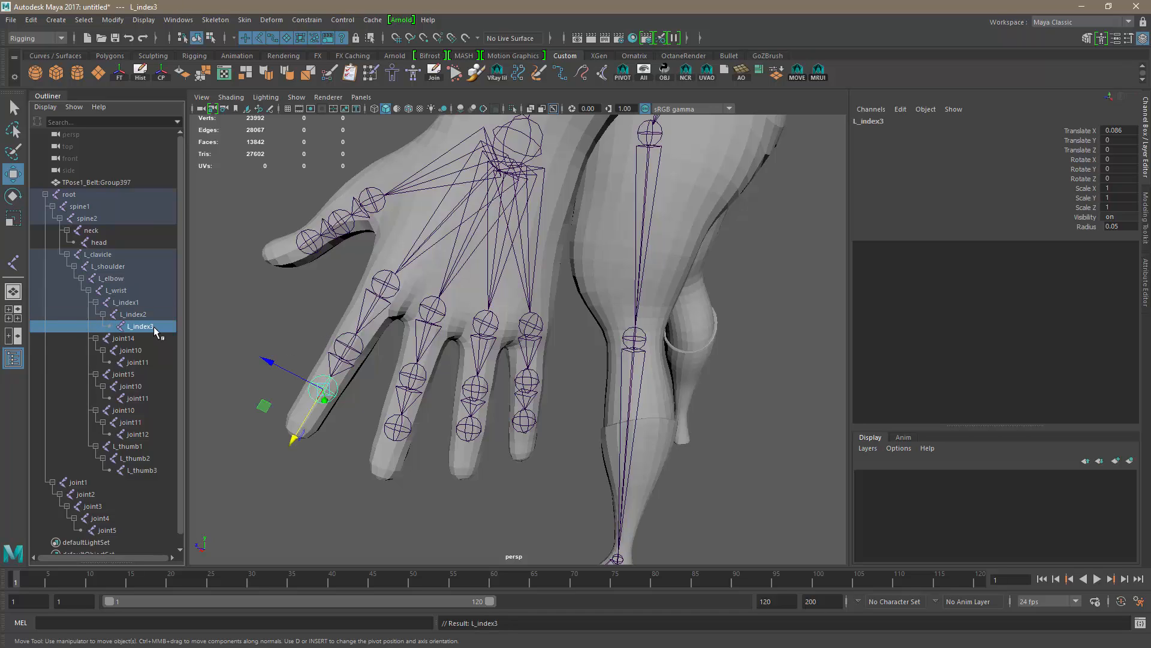
- Check which finger each unnamed joint chain under the left wrist belongs to
double_click(129, 338)
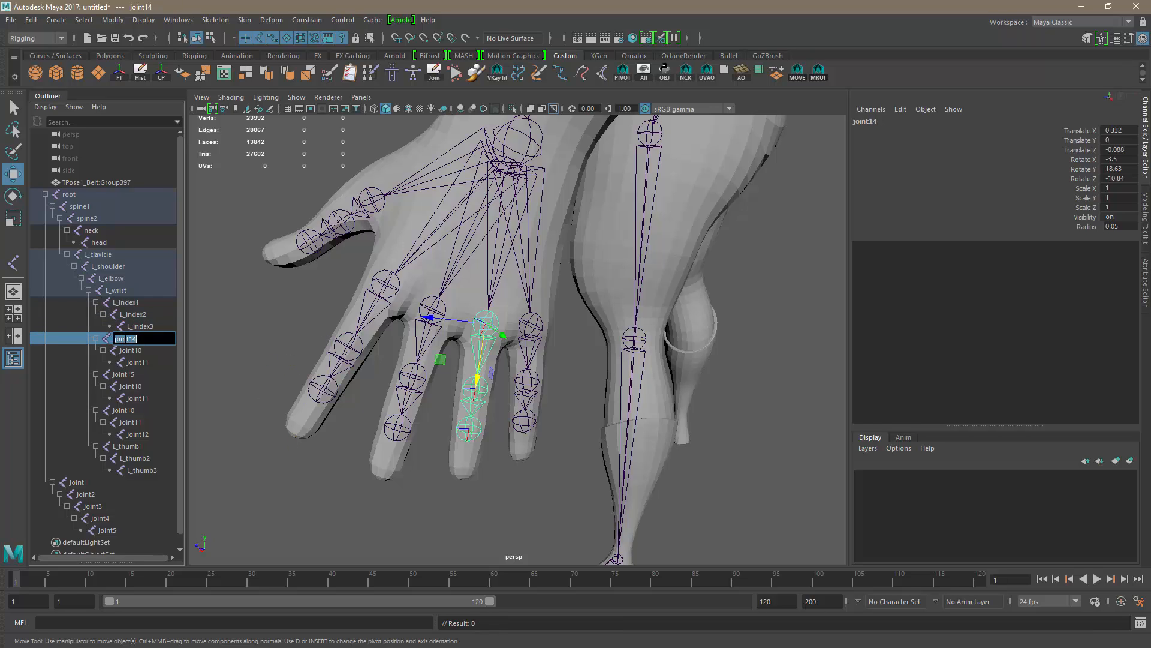
left_click(142, 304)
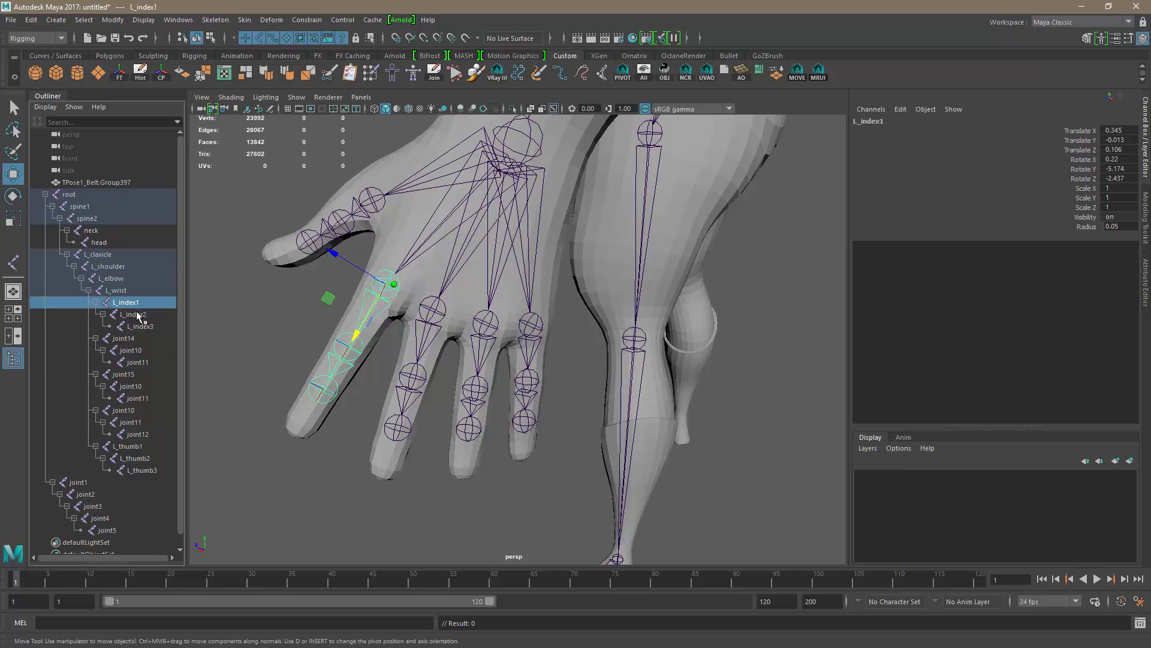
left_click(143, 316)
left_click(149, 326)
left_click(132, 340)
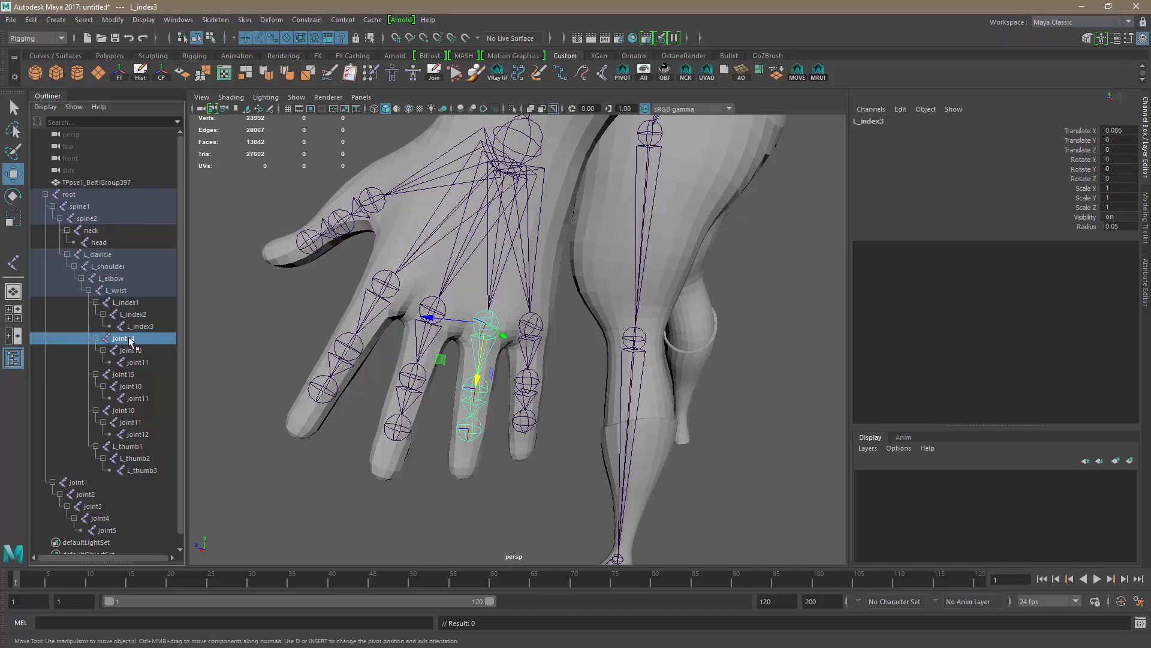
left_click(132, 377)
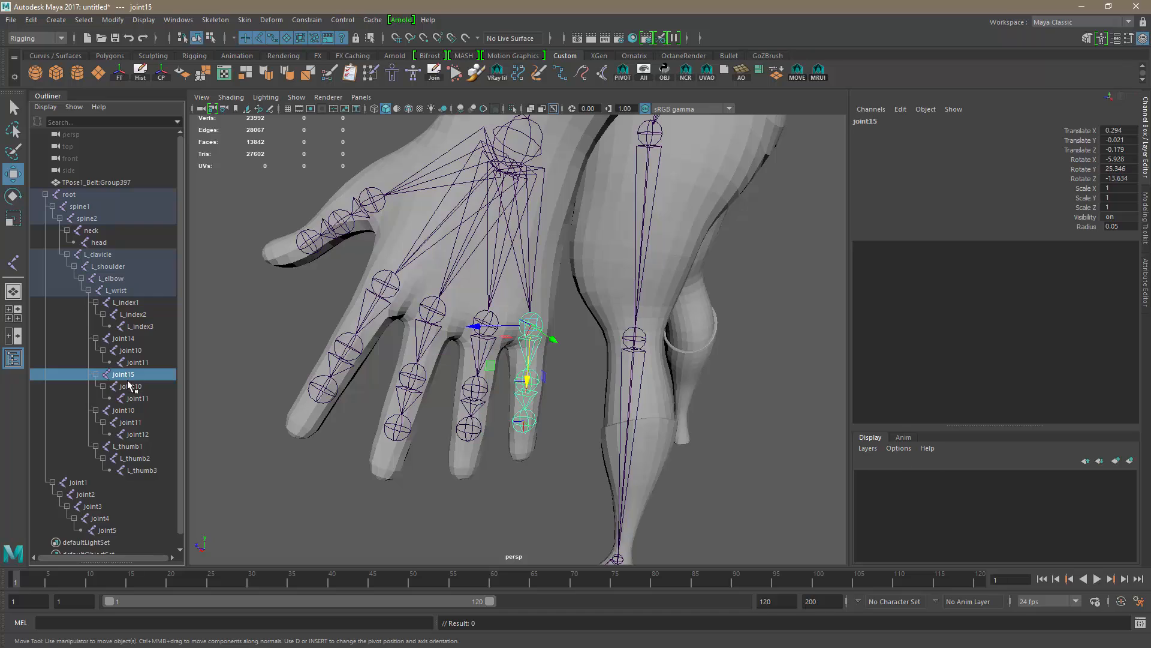
- Rename the first joint of the middle finger chain as L_middle1 and copy the base name L_middle for reuse
left_click(126, 410)
double_click(135, 411)
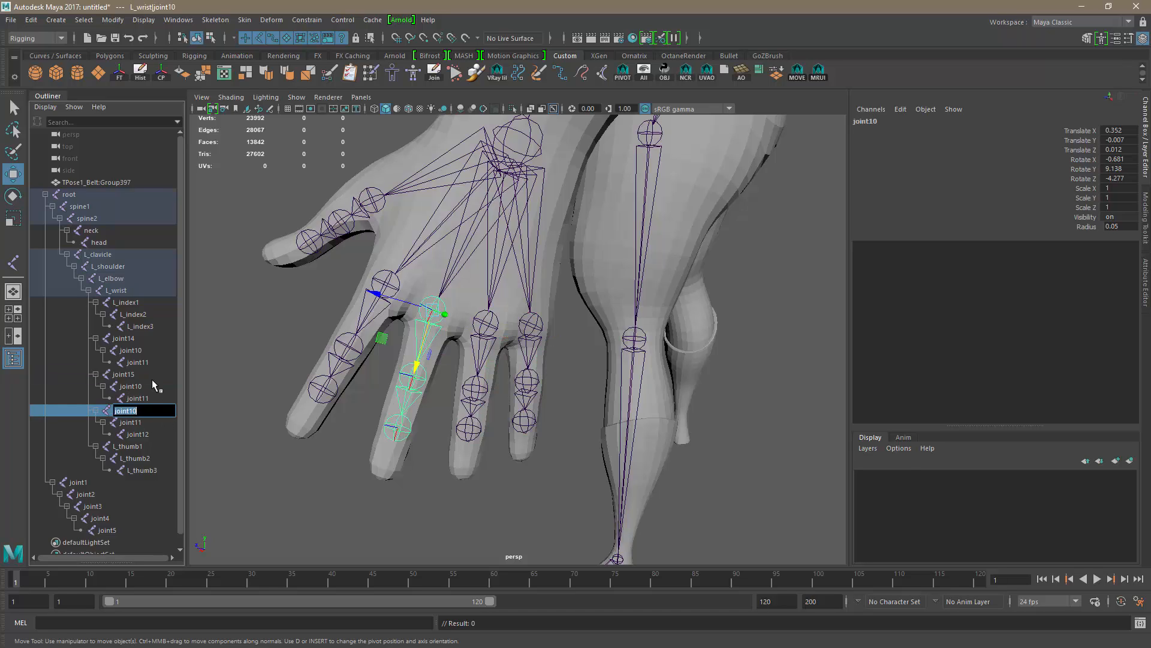
type("L")
key("shift+Home")
key("ctrl+c")
- Rename the second and third middle finger joints as L_middle2 and L_middle3, reusing the copied base name
double_click(143, 423)
key("ctrl+v")
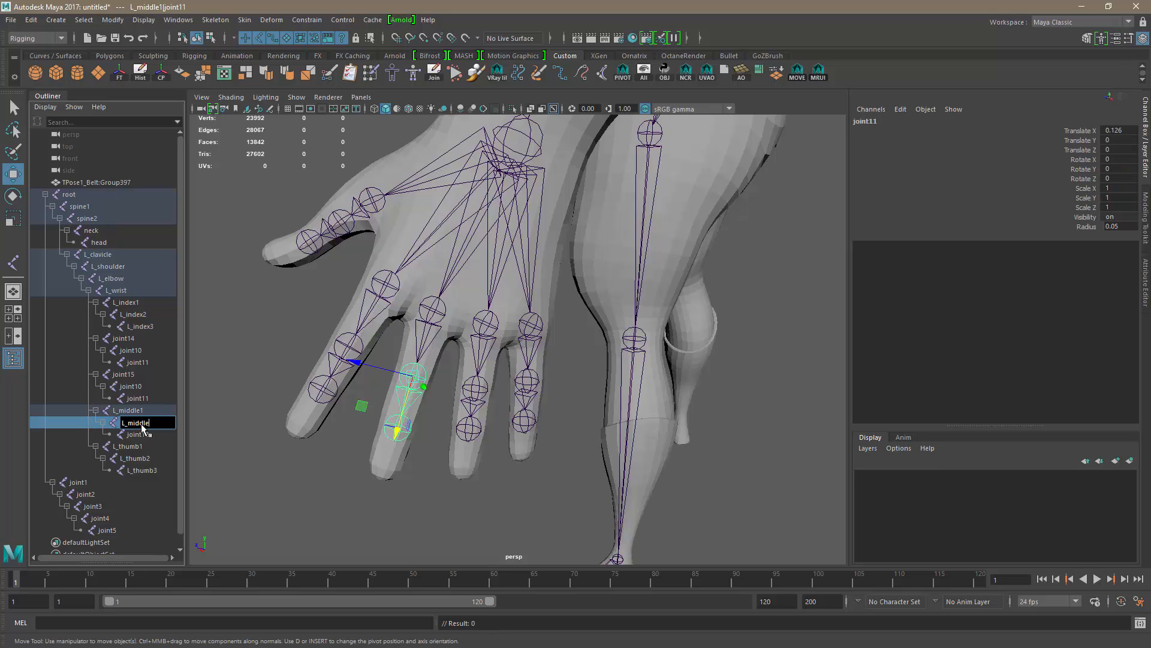
type("2")
key("Return")
double_click(142, 434)
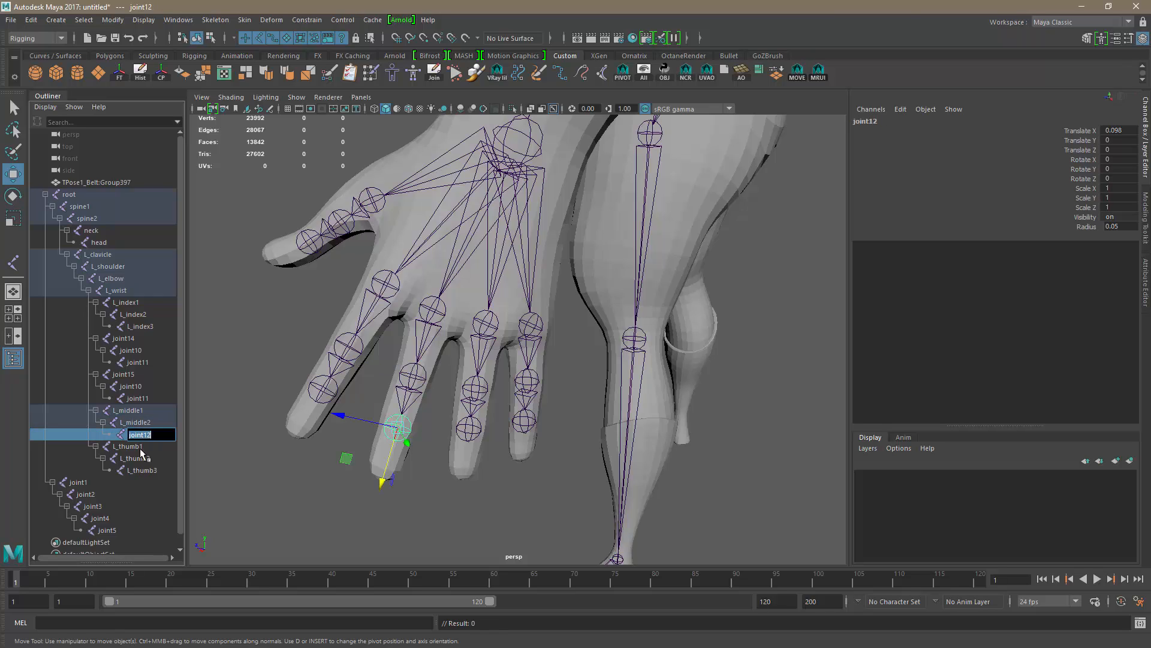
type("3")
key("Return")
- Rename the first joint of the ring finger chain as L_ring1 and copy that name for reuse
left_click(129, 375)
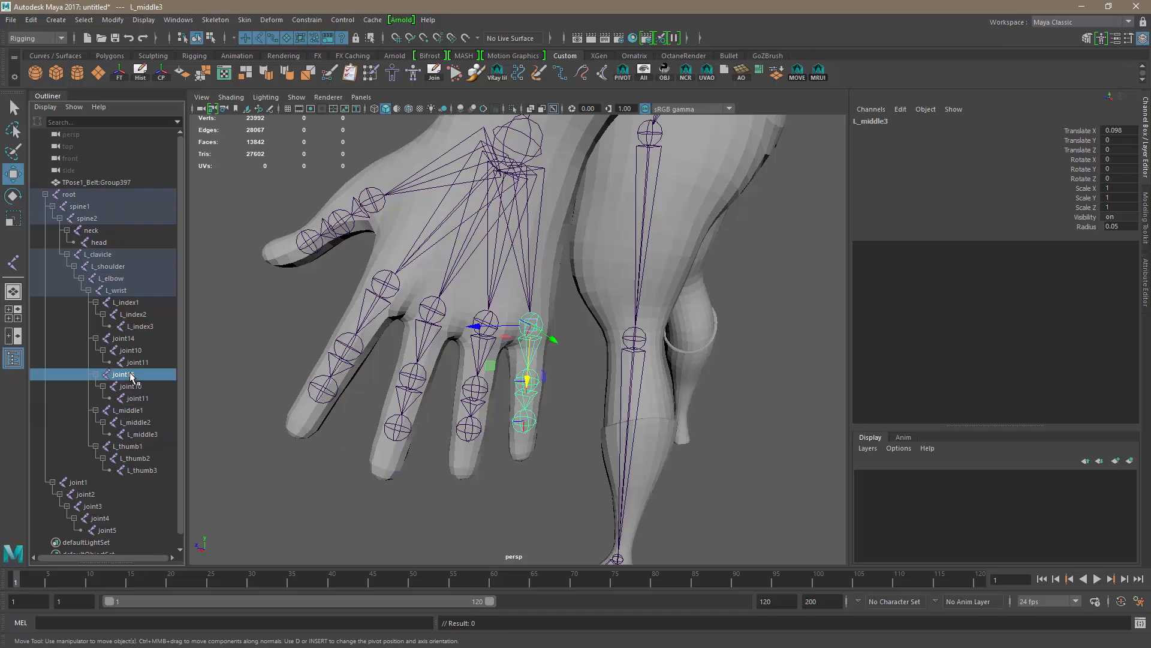
double_click(124, 338)
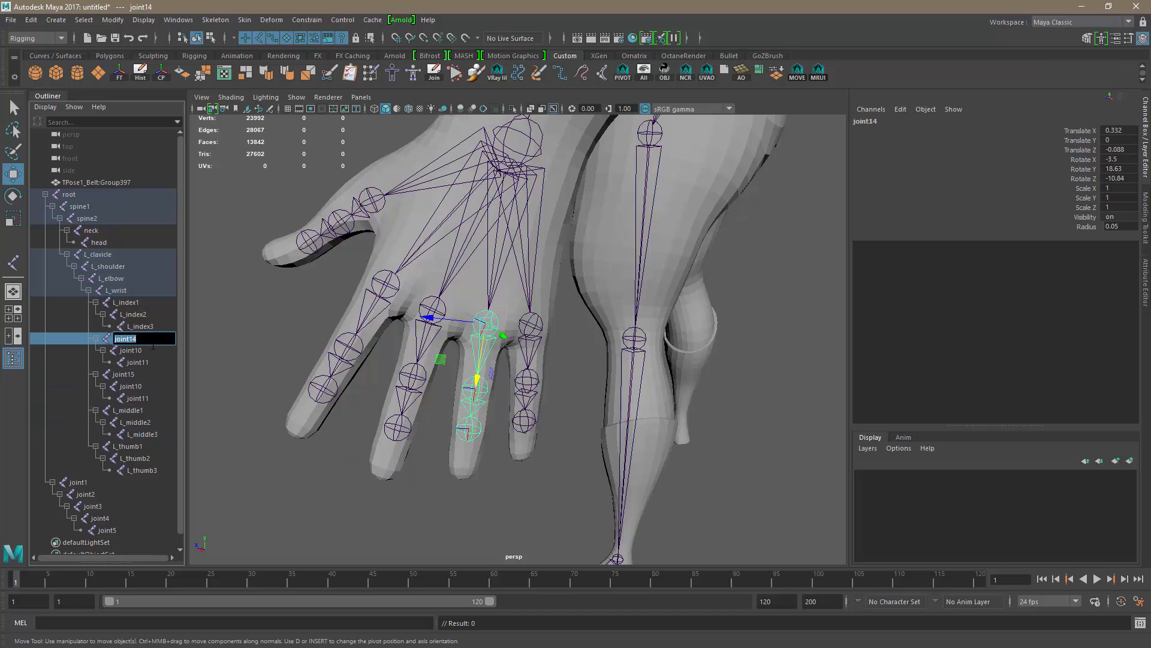
type("L")
key("ctrl+a")
key("ctrl+c")
key("Return")
- Rename the second ring finger joint as L_ring2, reusing the copied name
double_click(146, 352)
key("ctrl+v")
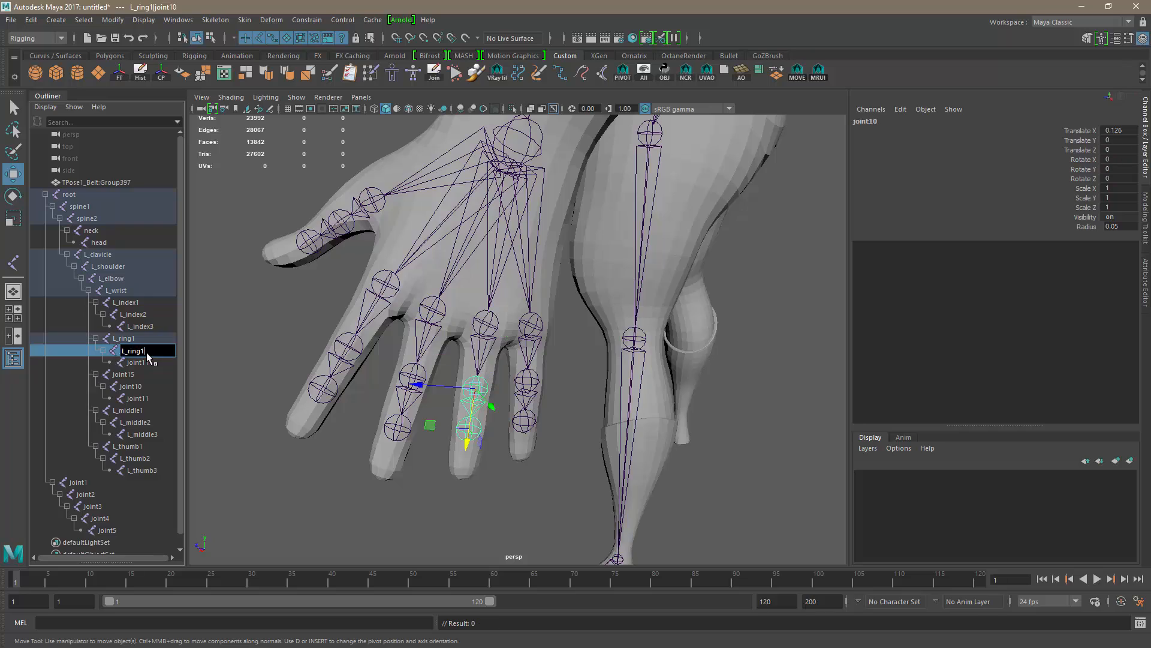
key("BackSpace")
type("2")
key("Return")
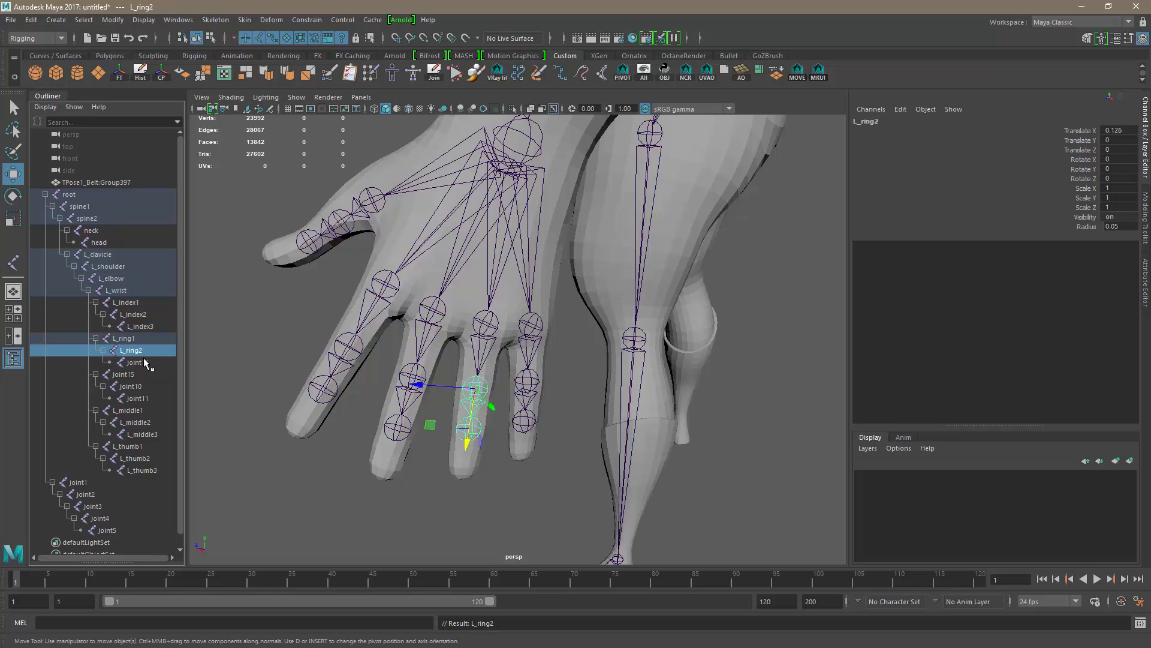
- Rename the third ring finger joint as L_ring3, reusing the copied name
double_click(143, 362)
key("ctrl+v")
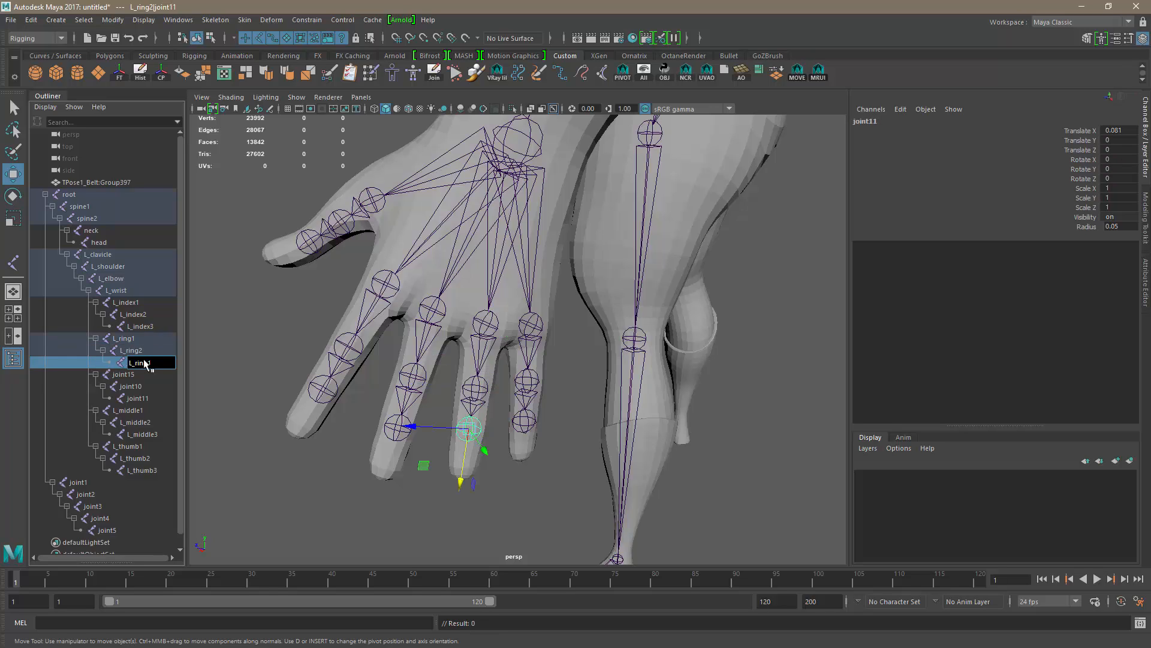
key("BackSpace")
type("3")
key("Return")
- Rename the first joint of the little finger chain as L_pinky1
left_click(133, 447)
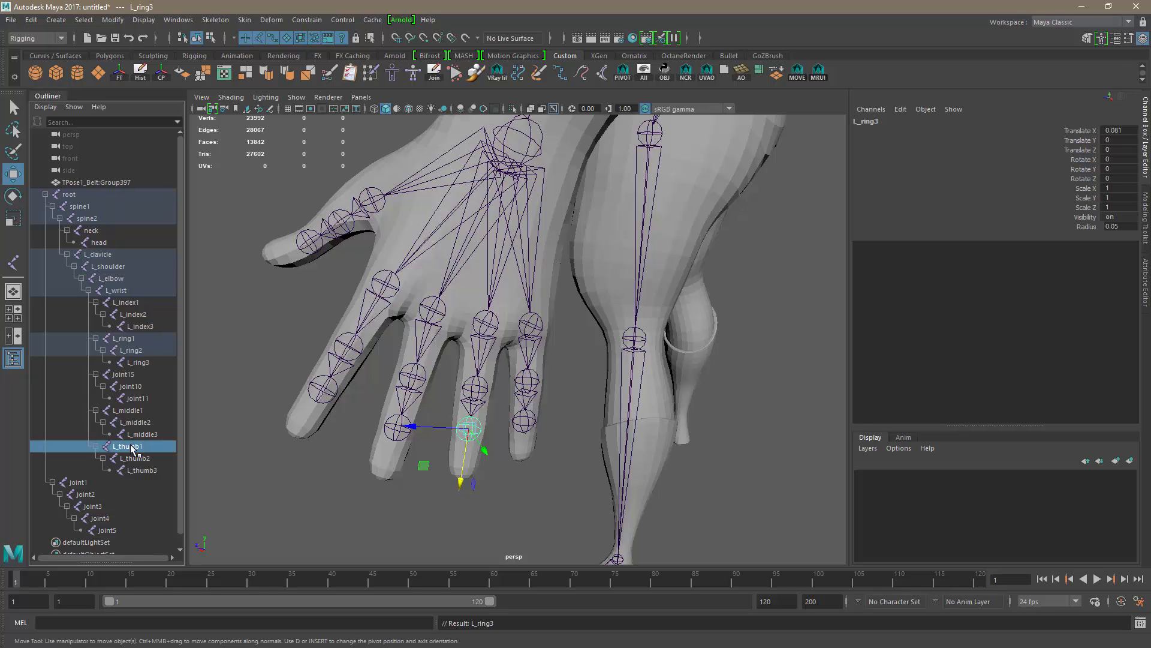
left_click(531, 323)
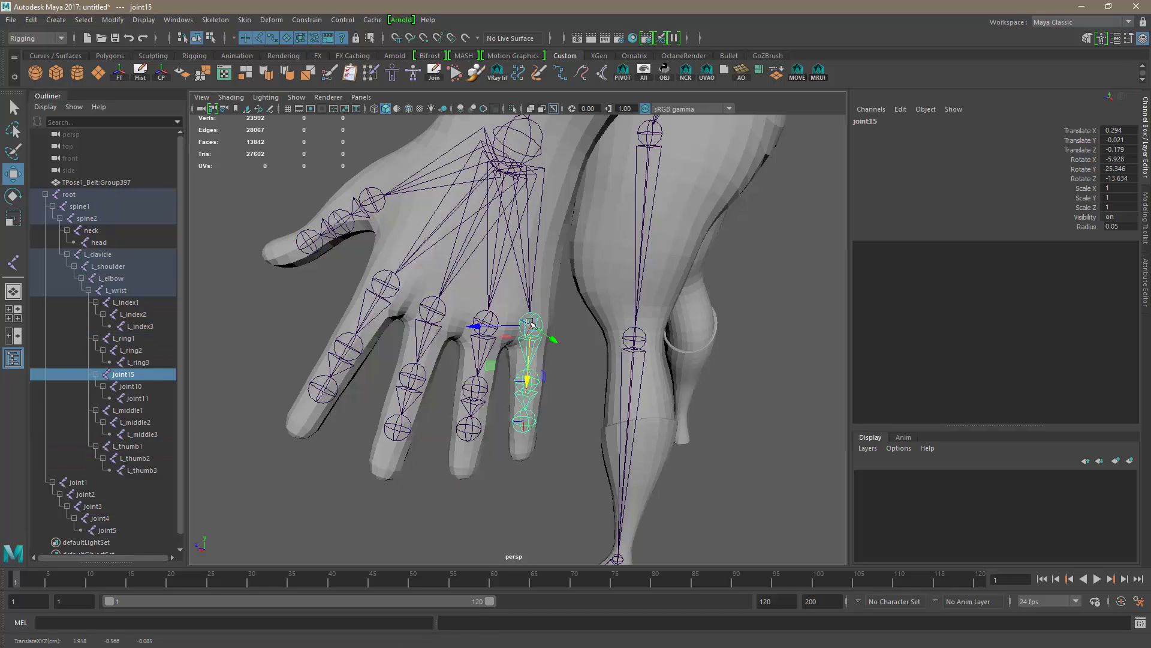
double_click(133, 374)
type("L")
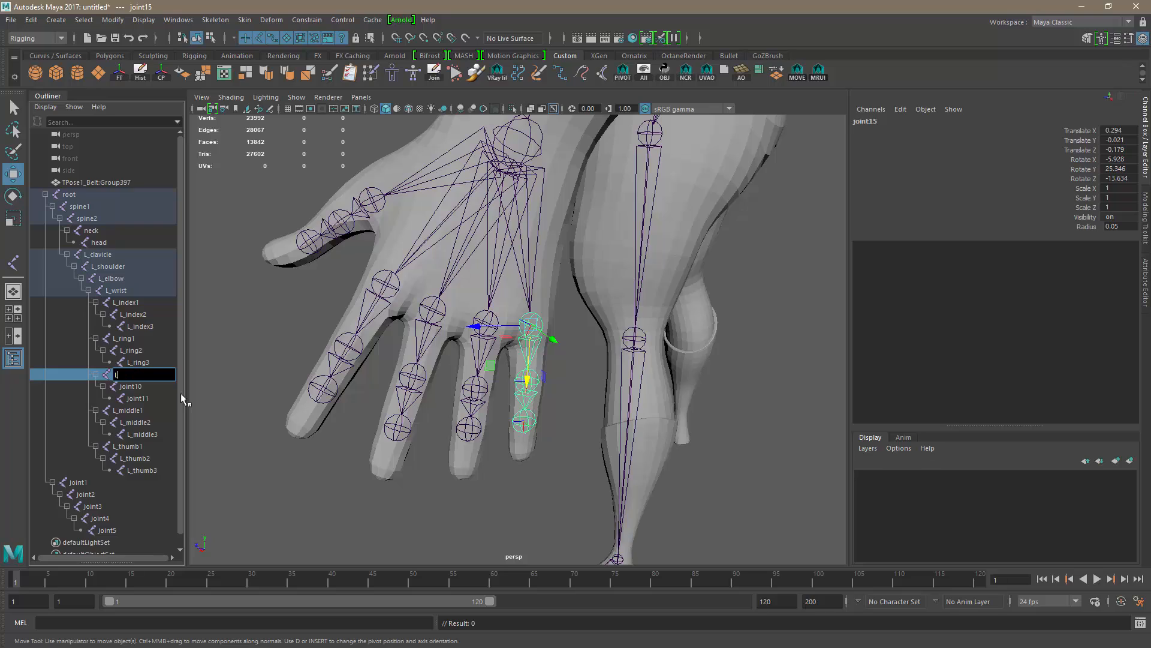
type("_pinky1")
key("Return")
- Rename the second little finger joint as L_pinky2
double_click(132, 386)
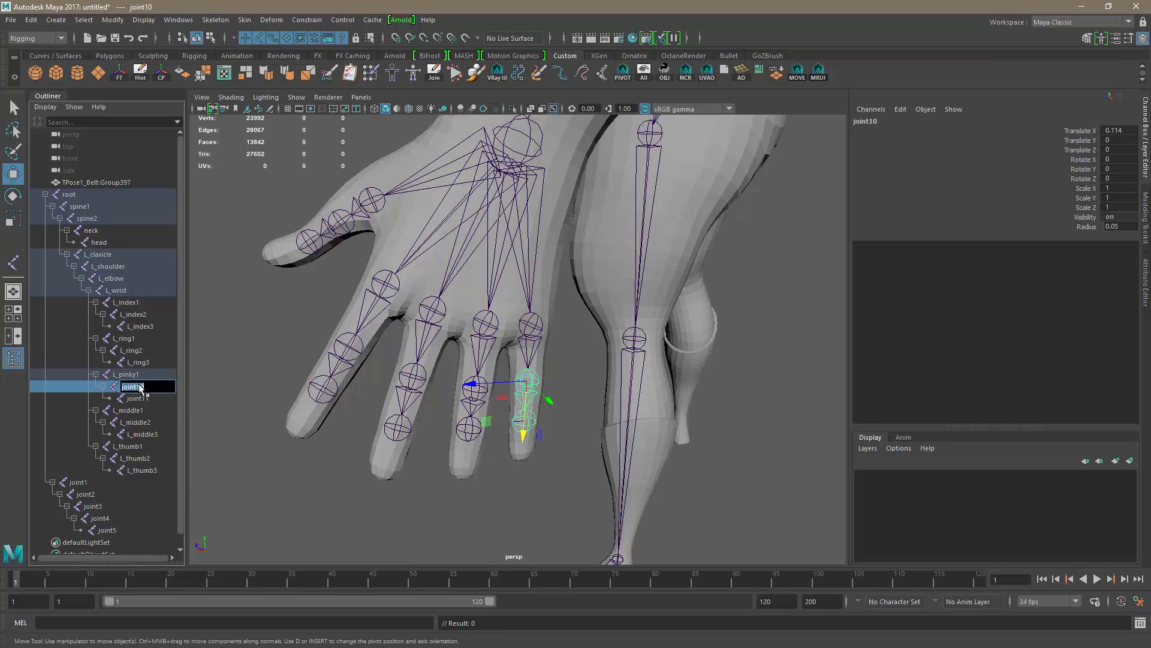
type("L_pinky1")
key("BackSpace")
type("2")
key("Return")
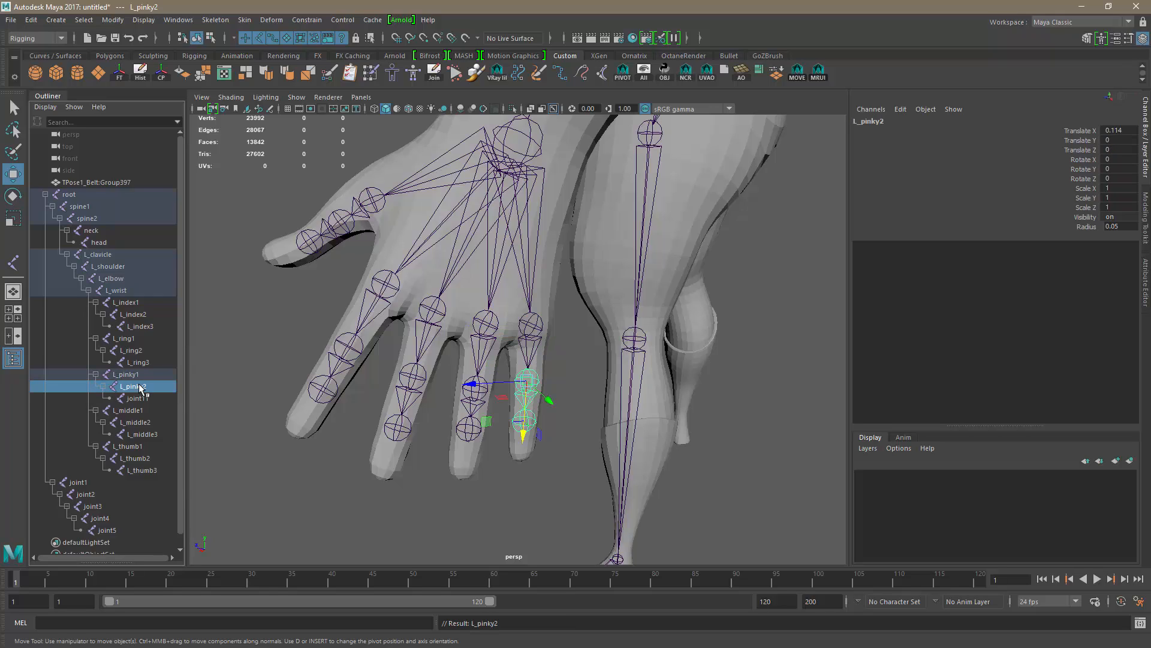
- Rename the last little finger joint as L_pinky3
double_click(135, 399)
type("L_pinky1")
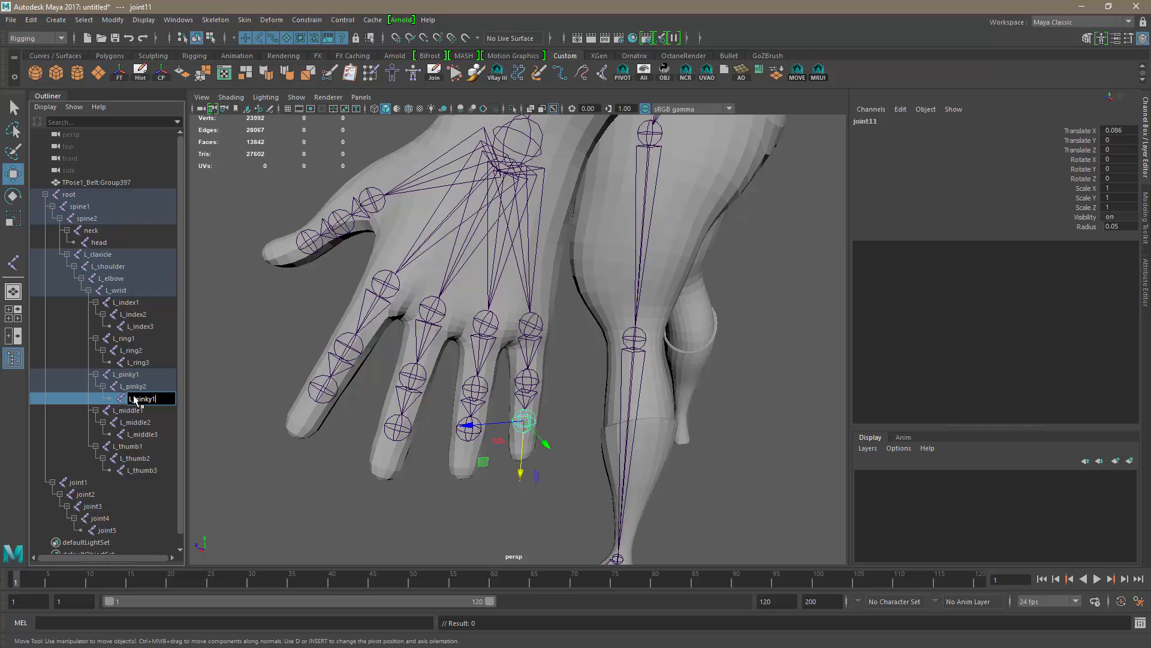
type("3")
key("Return")
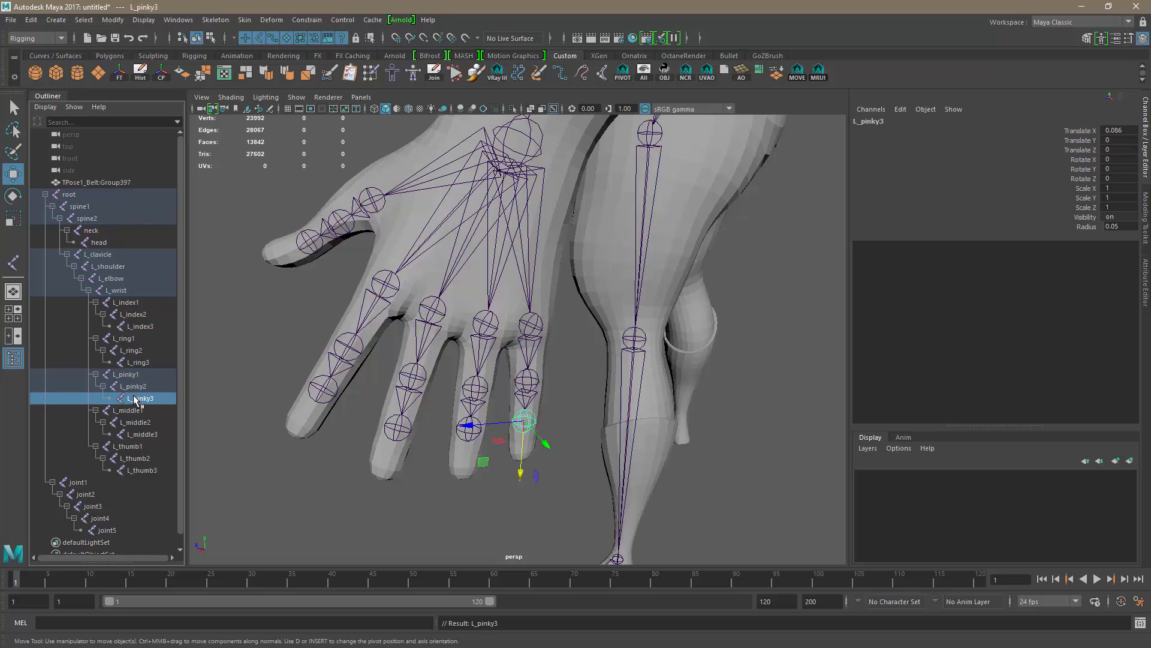
- Rename the top joint of the left leg chain, at the hip, as L_hip
left_click(240, 361)
right_click_drag(462, 396, 388, 429, "alt")
left_click_drag(389, 428, 465, 401, "alt")
middle_click_drag(466, 401, 738, 466, "alt")
left_click(513, 246)
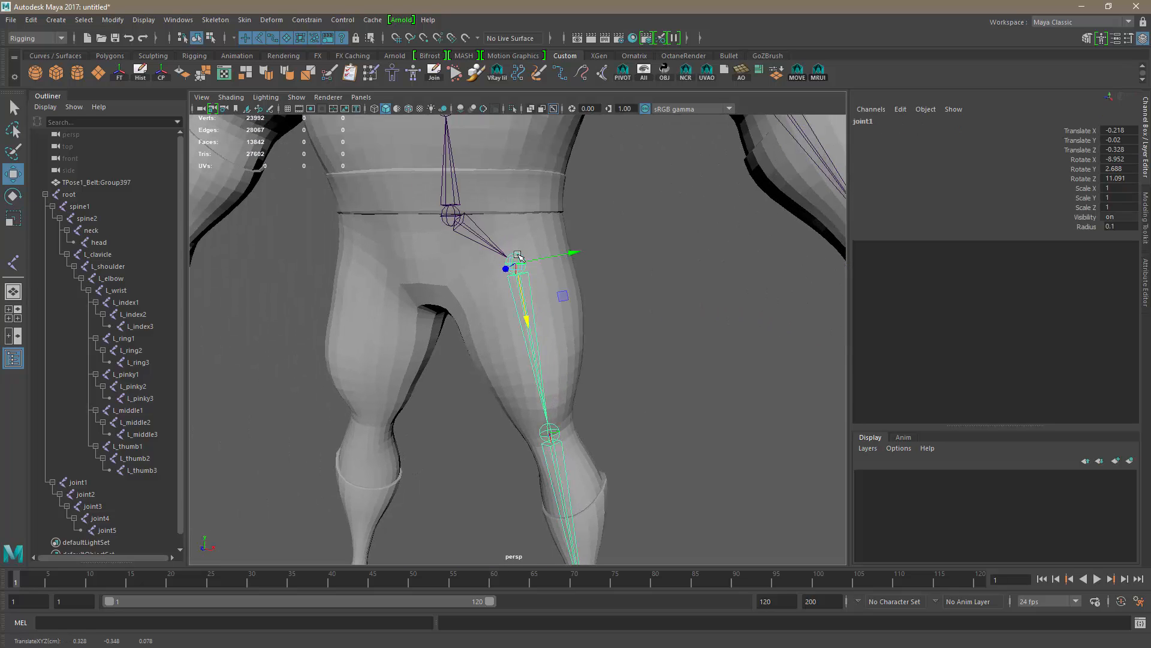
scroll(86, 489, "down", 1)
double_click(88, 474)
type("L_")
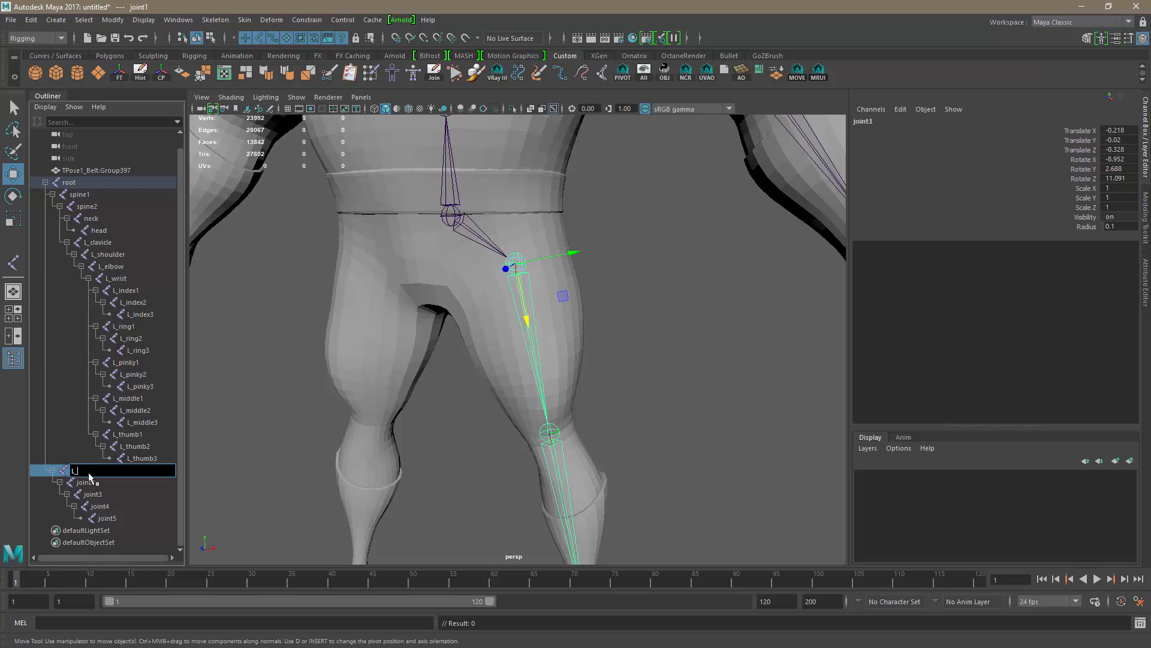
type("hip")
key("Return")
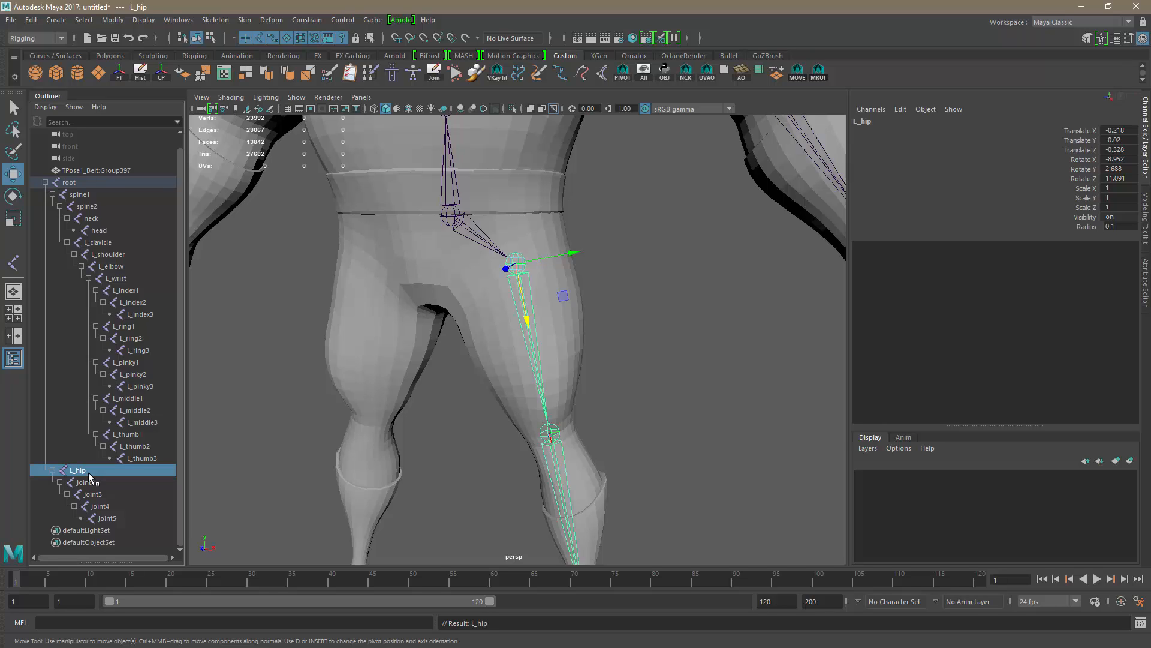
- Rename the left leg's knee joint as L_knee and its ankle joint as L_ankle
double_click(88, 482)
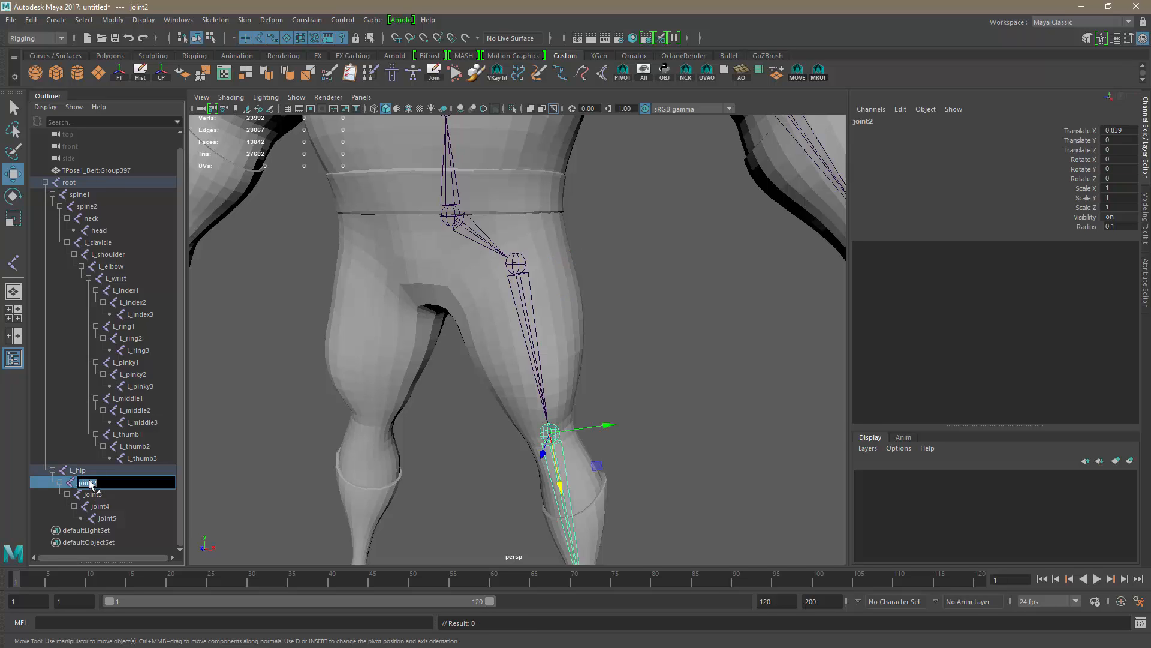
type("_knee")
key("Return")
right_click_drag(636, 473, 598, 471, "alt")
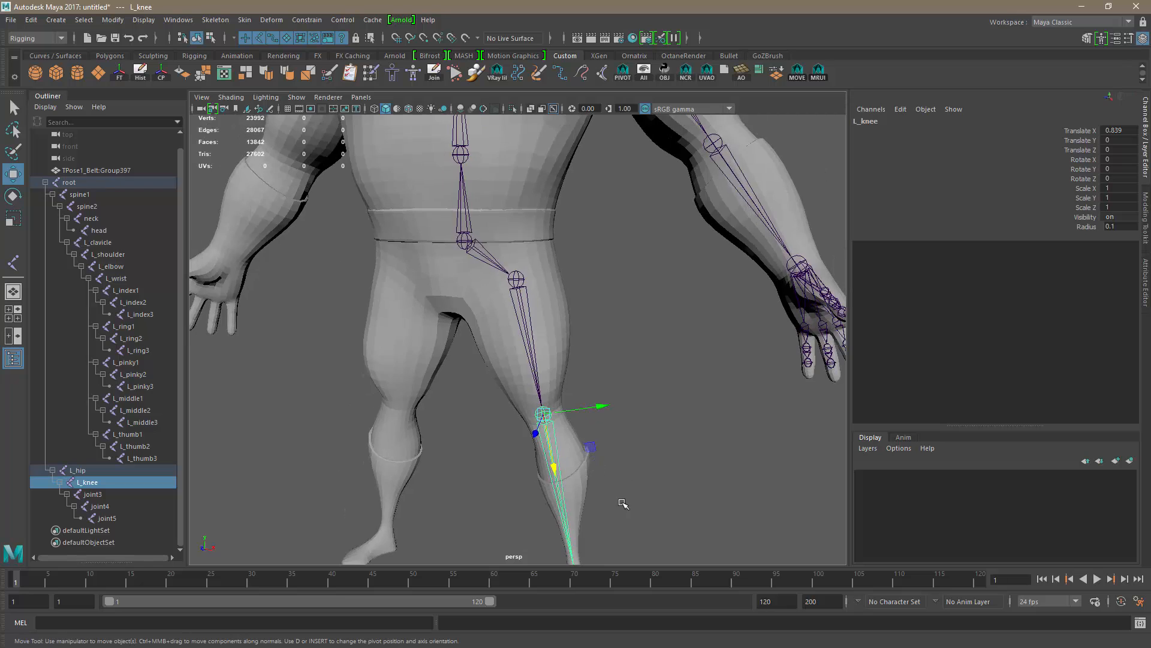
middle_click_drag(622, 504, 597, 378, "alt")
double_click(95, 493)
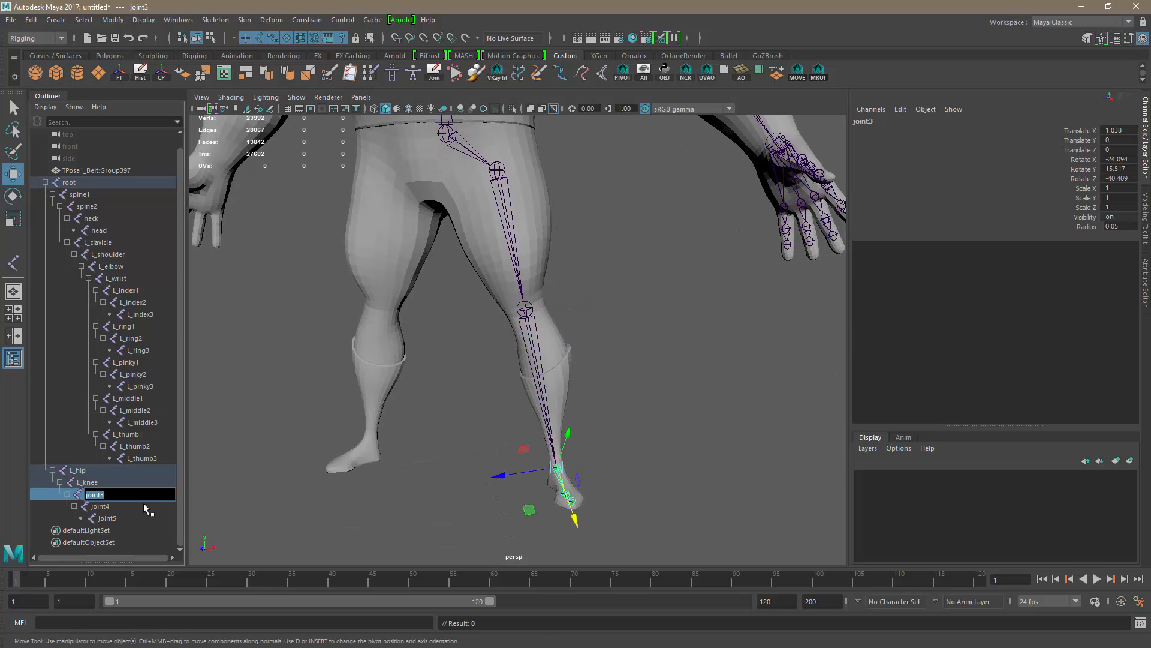
type("L_ankle")
key("Return")
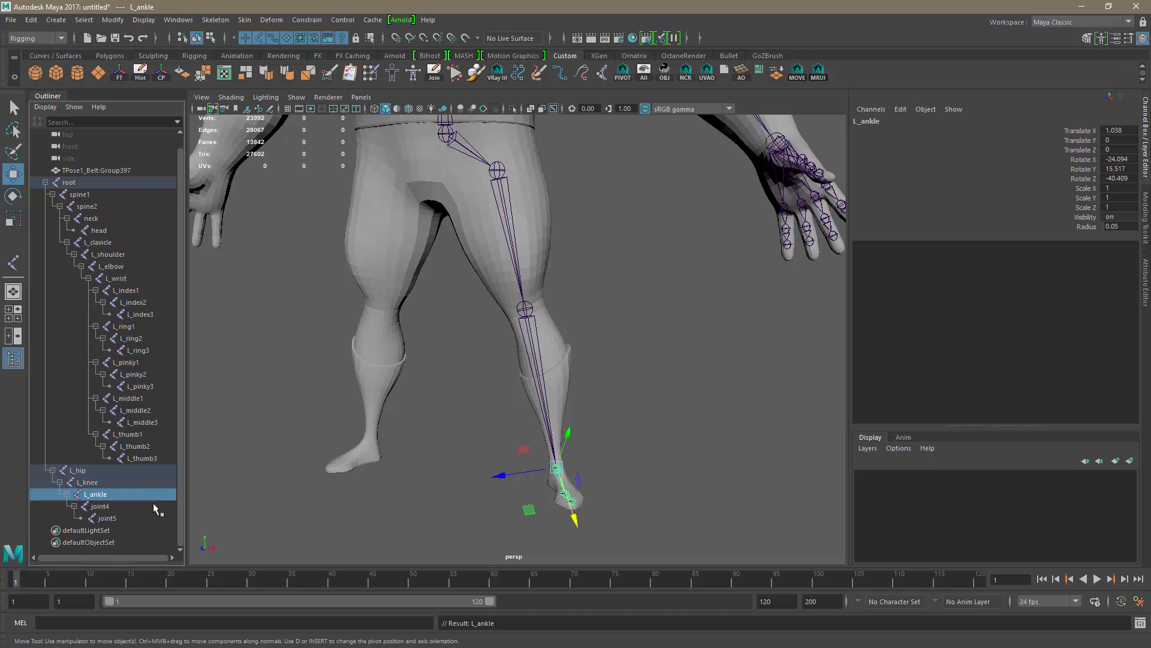
- Rename the joint below the left ankle as L_foot and the final joint of the leg chain as L_toe
double_click(100, 506)
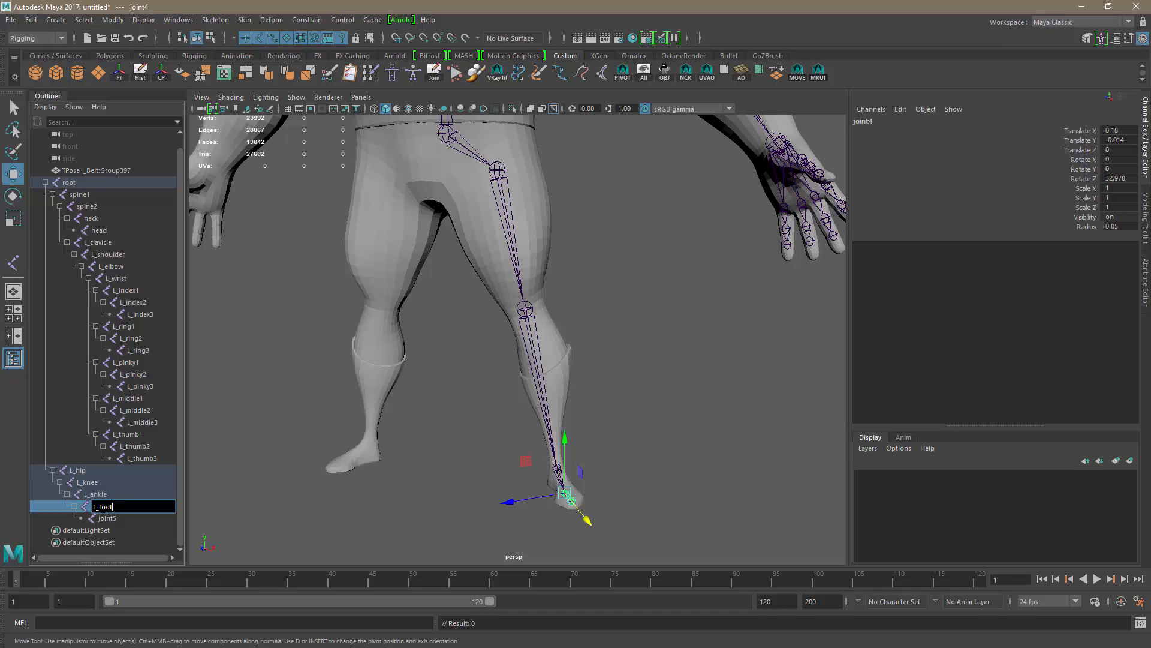
type("L_foot")
key("Return")
double_click(108, 518)
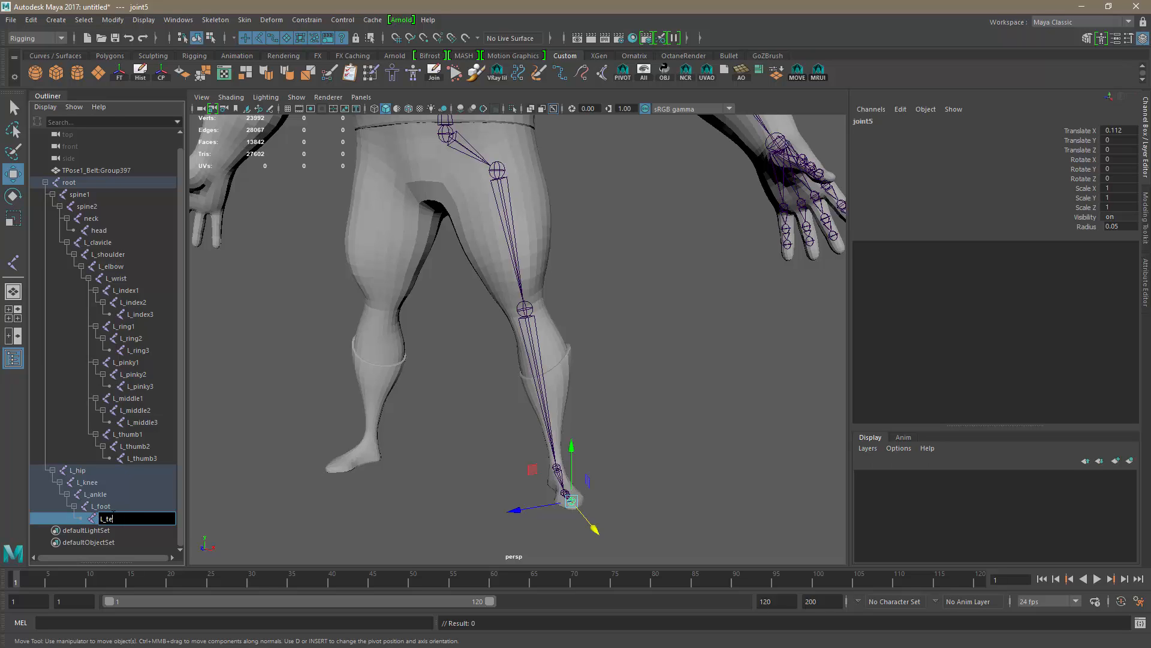
type("L_toe")
key("Return")
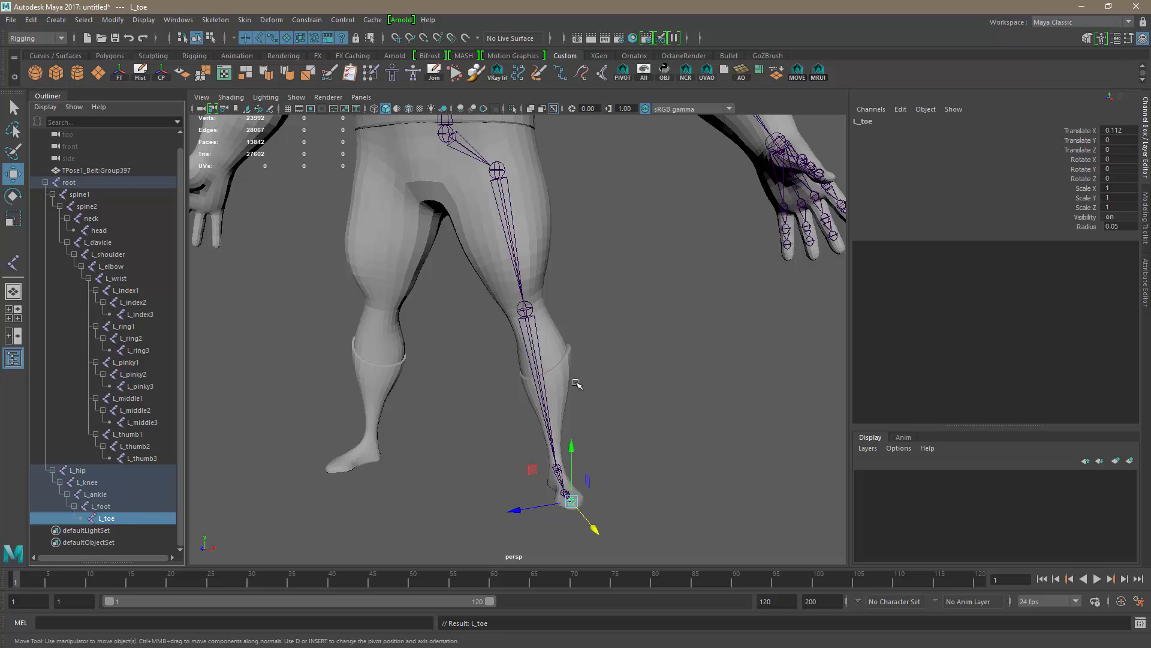
- Deselect the joints and examine the complete named skeleton on the full character from the front
left_click(689, 432)
right_click_drag(689, 432, 568, 378, "alt")
middle_click_drag(561, 340, 579, 478, "alt")
right_click_drag(579, 478, 567, 474, "alt")
left_click_drag(603, 480, 629, 475, "alt")
middle_click_drag(565, 379, 561, 429, "alt")
right_click_drag(560, 429, 550, 428, "alt")
mouse_move(550, 428)
left_mouse_down("alt")
mouse_move(625, 441)
mouse_move(562, 433)
left_mouse_up("alt")
middle_click_drag(597, 454, 566, 383, "alt")
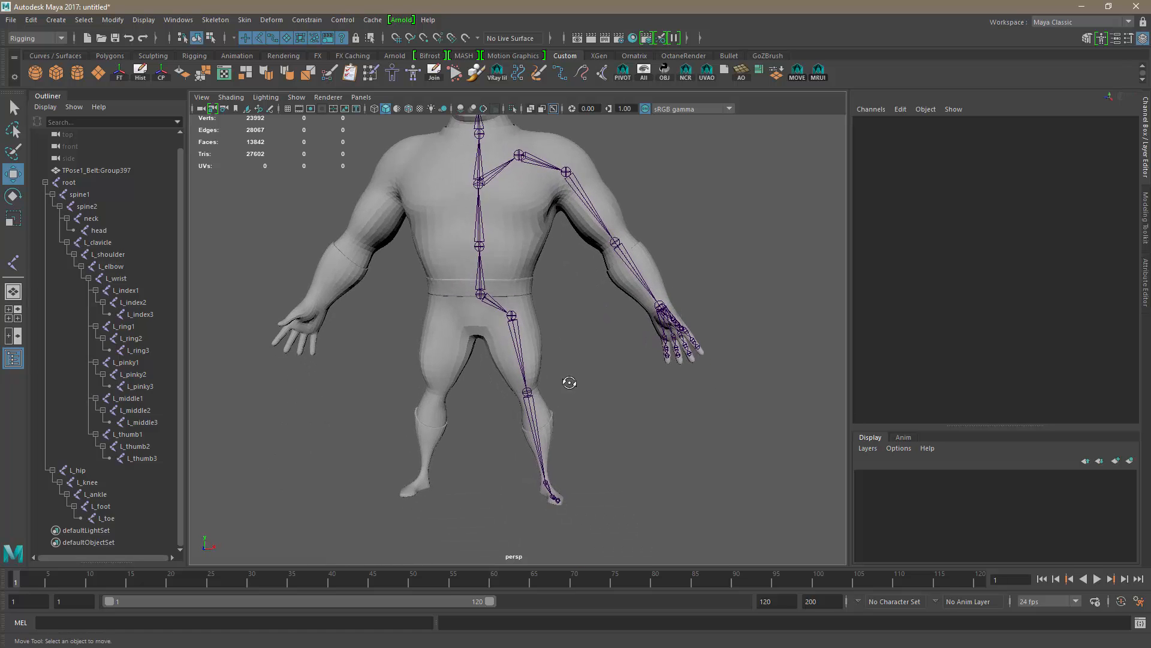
mouse_move(566, 383)
left_mouse_down("alt")
mouse_move(437, 380)
mouse_move(578, 388)
left_mouse_up("alt")
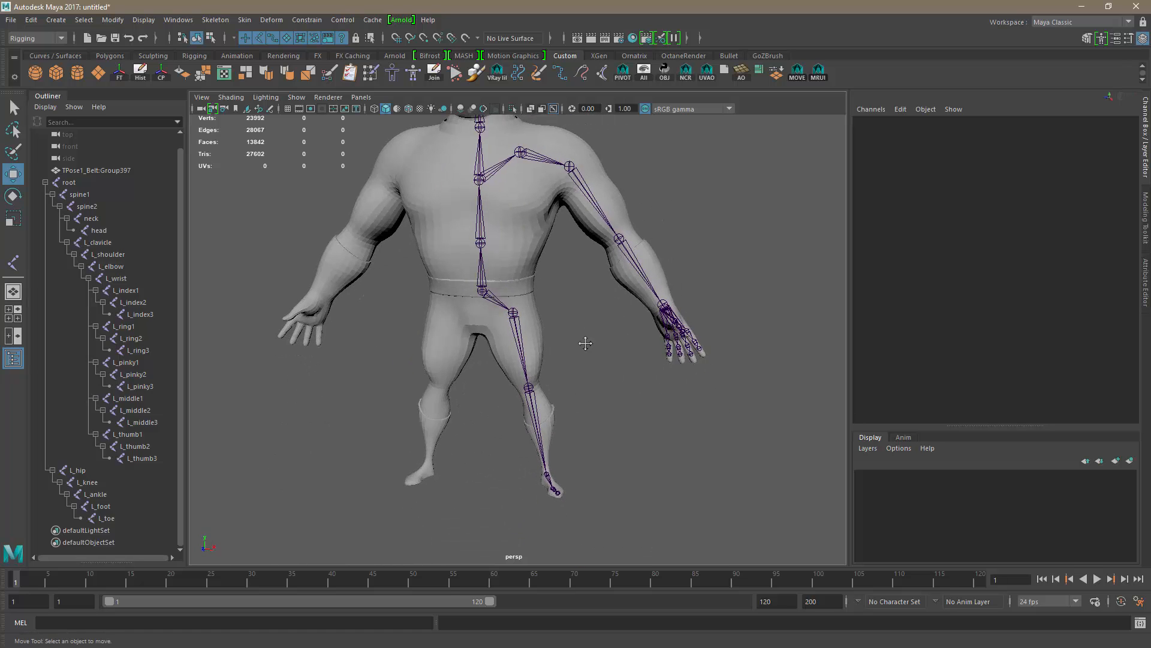
middle_click_drag(584, 341, 596, 426, "alt")
left_click_drag(596, 426, 601, 426, "alt")
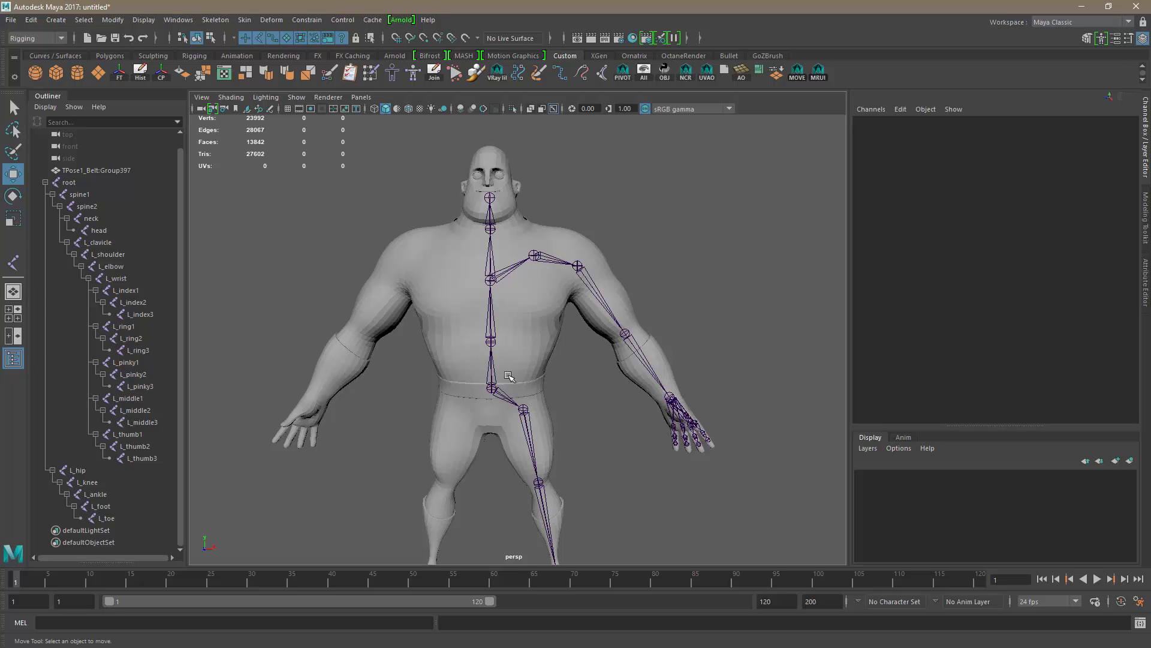
left_click_drag(526, 325, 542, 362, "alt")
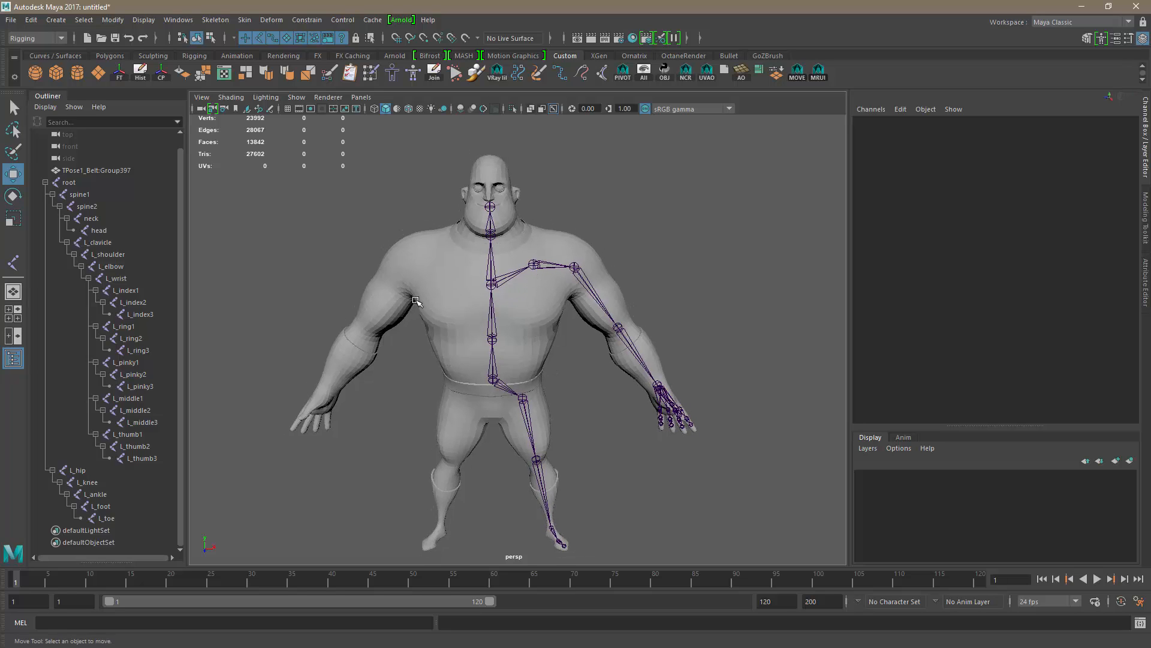
- Mirror the left arm chain from L_clavicle across YZ with Behavior, replacing L with R in the joint names
left_click(533, 267)
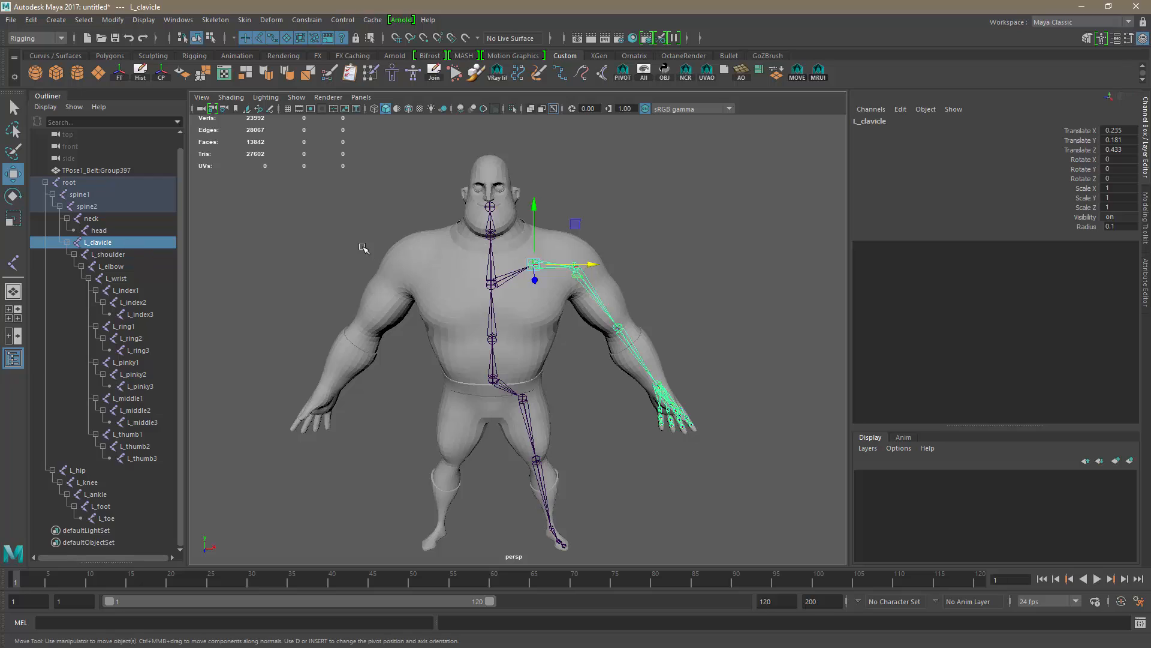
left_click(216, 21)
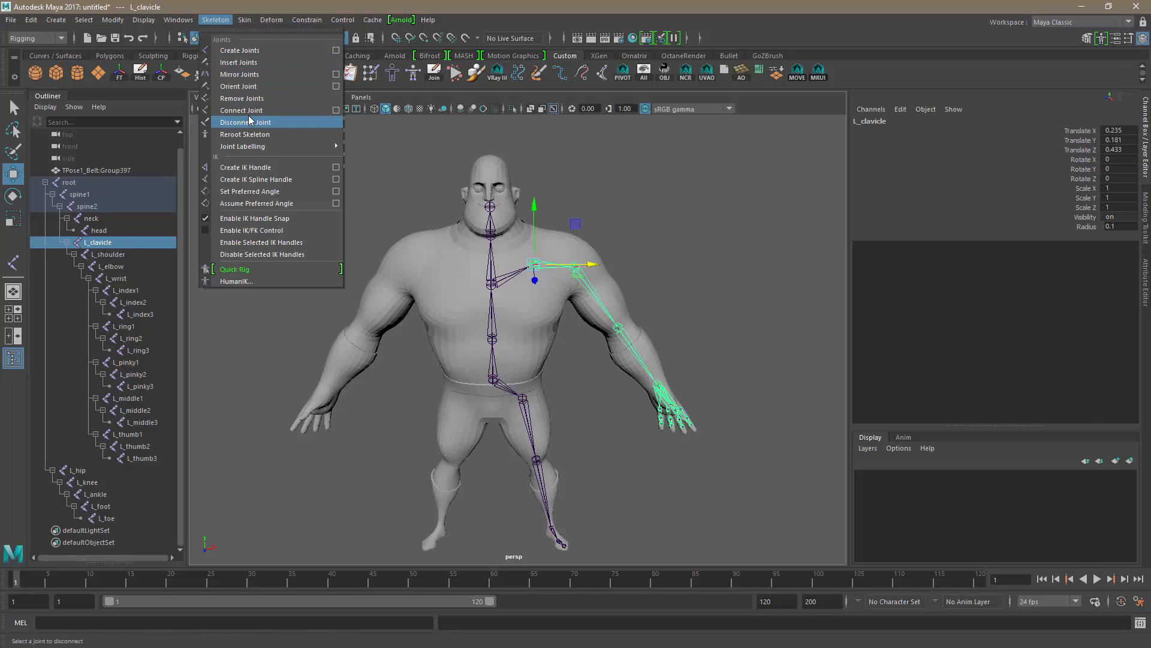
left_click(336, 74)
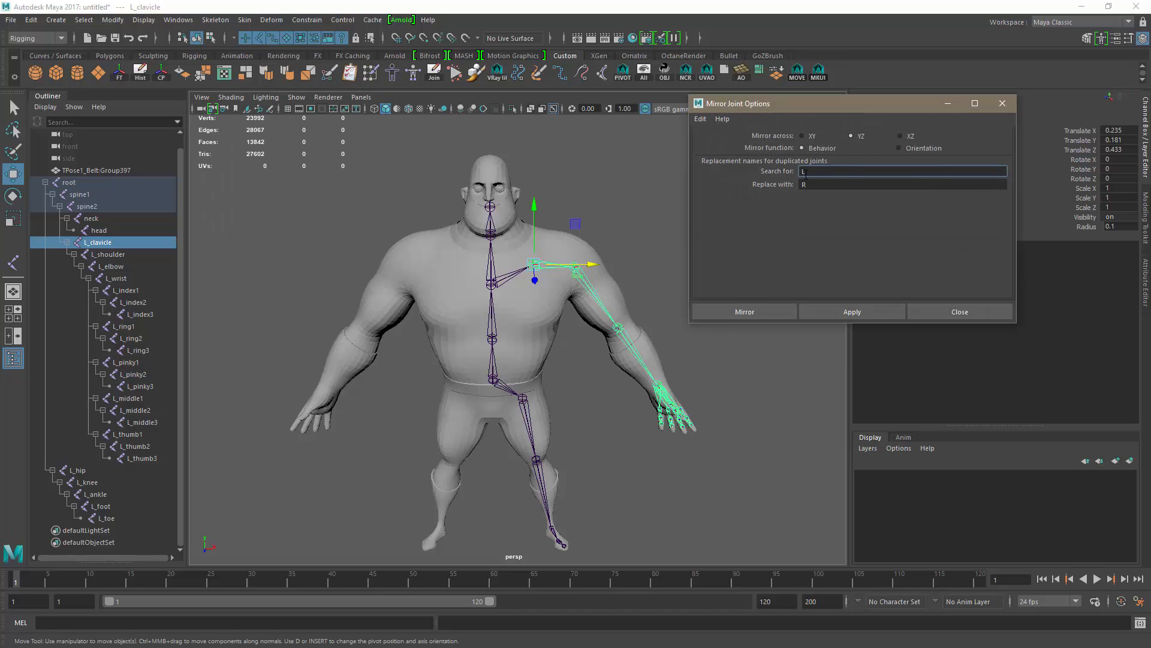
left_click_drag(596, 473, 567, 475, "alt")
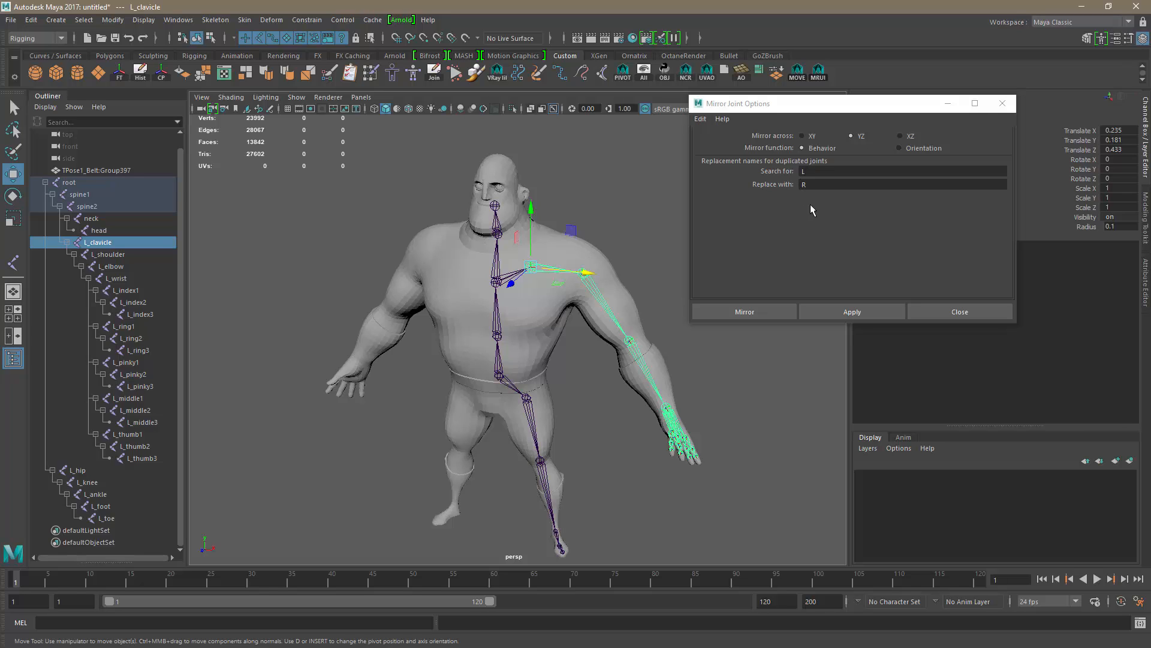
left_click(850, 314)
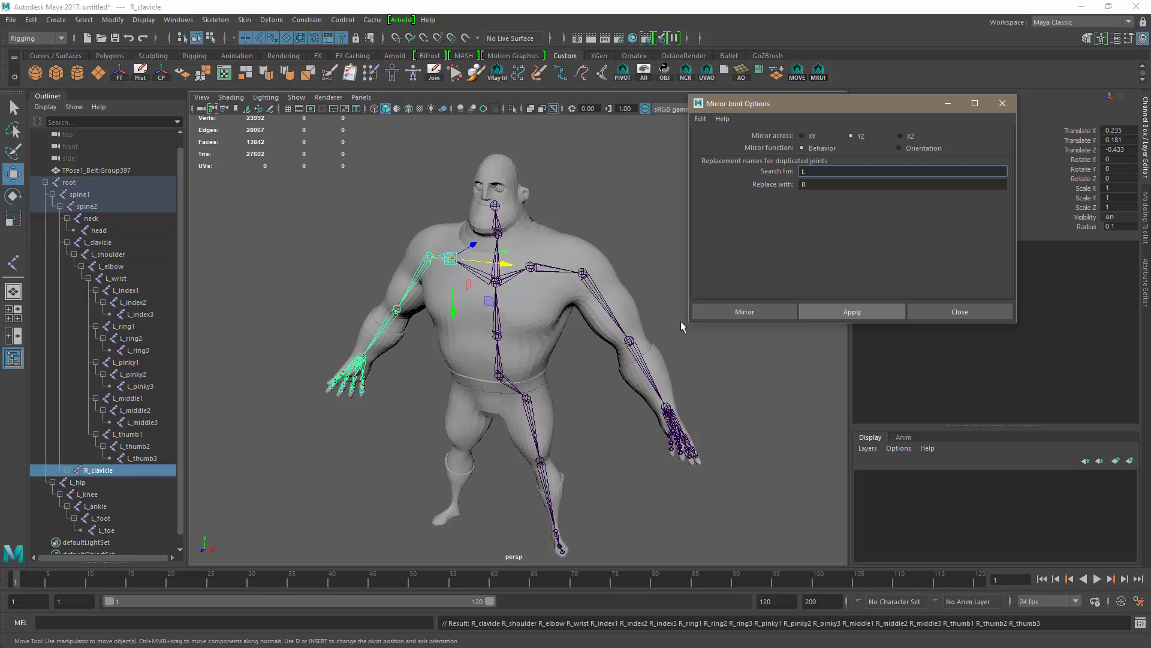
left_click_drag(455, 285, 384, 271, "alt")
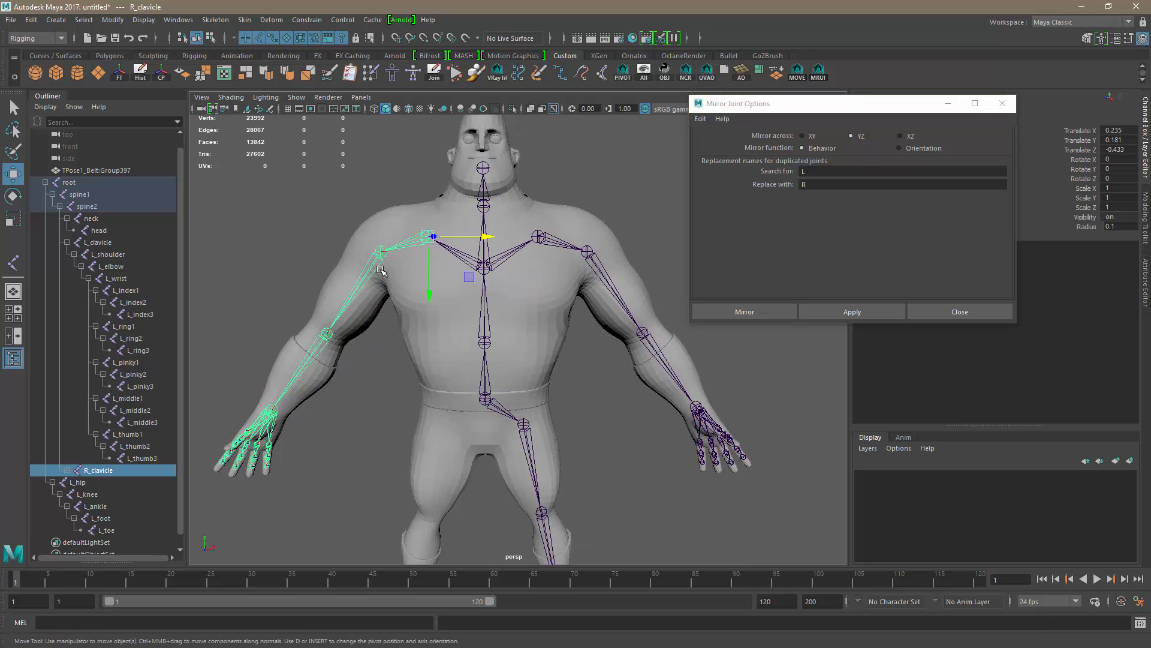
left_click(67, 470, "shift")
scroll(87, 470, "down", 3)
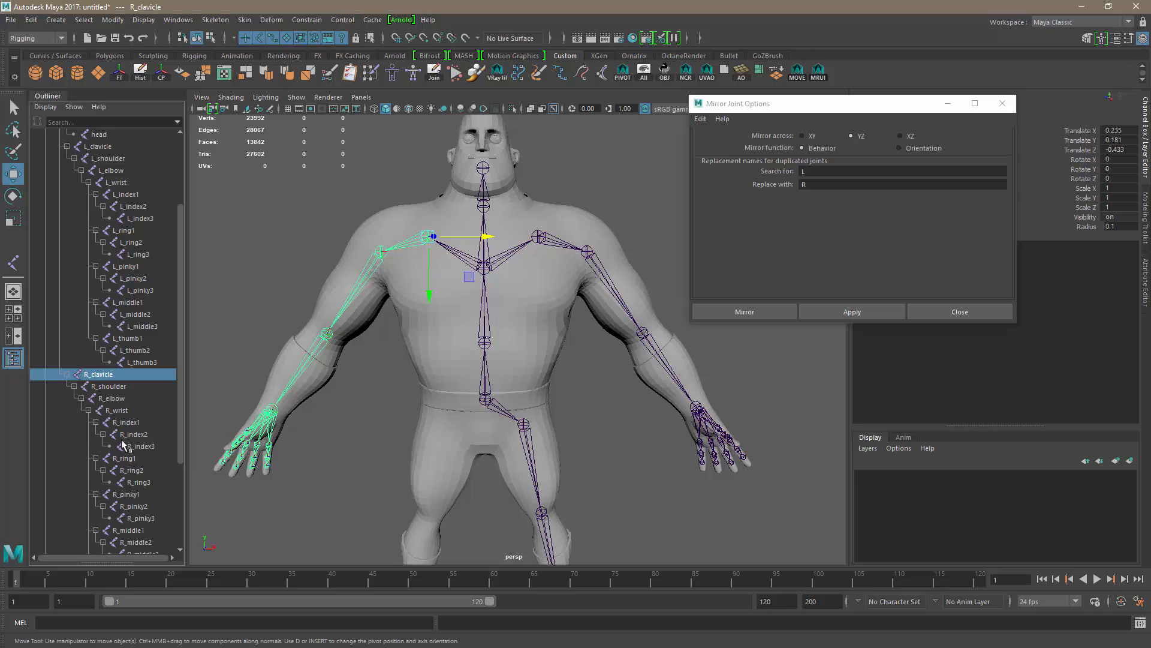
right_click_drag(416, 413, 398, 413, "alt")
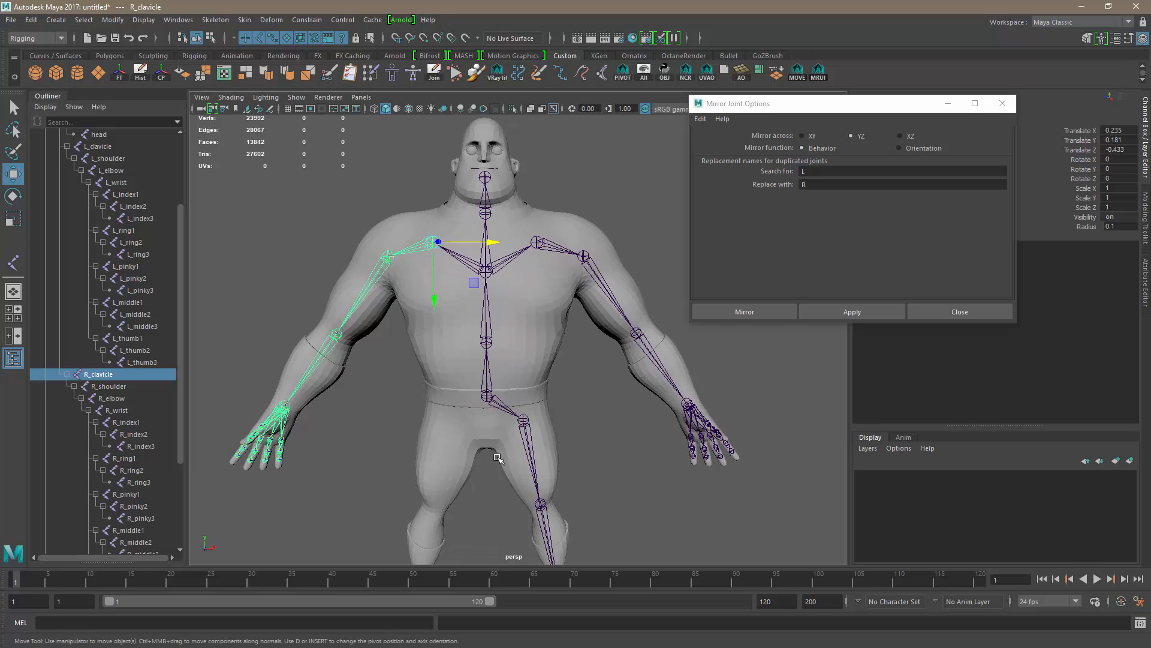
- Mirror the left leg chain from L_hip across YZ with the same settings and close the mirror options
middle_click_drag(498, 453, 504, 345, "alt")
right_click_drag(504, 344, 549, 377, "alt")
left_click(545, 311)
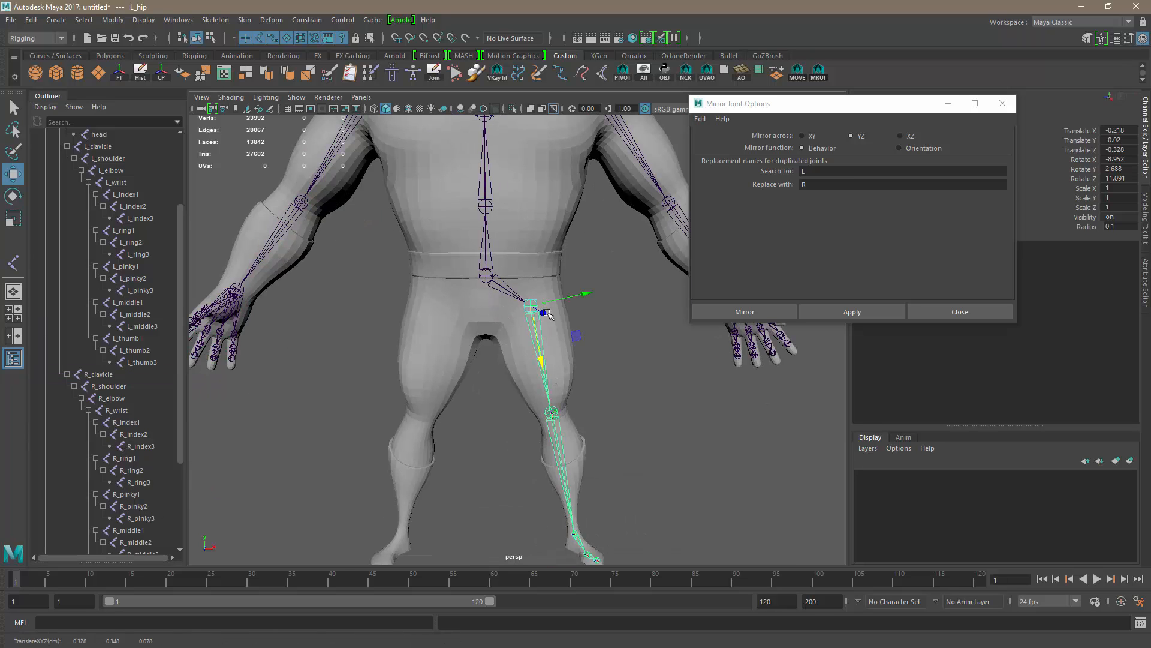
left_click(840, 313)
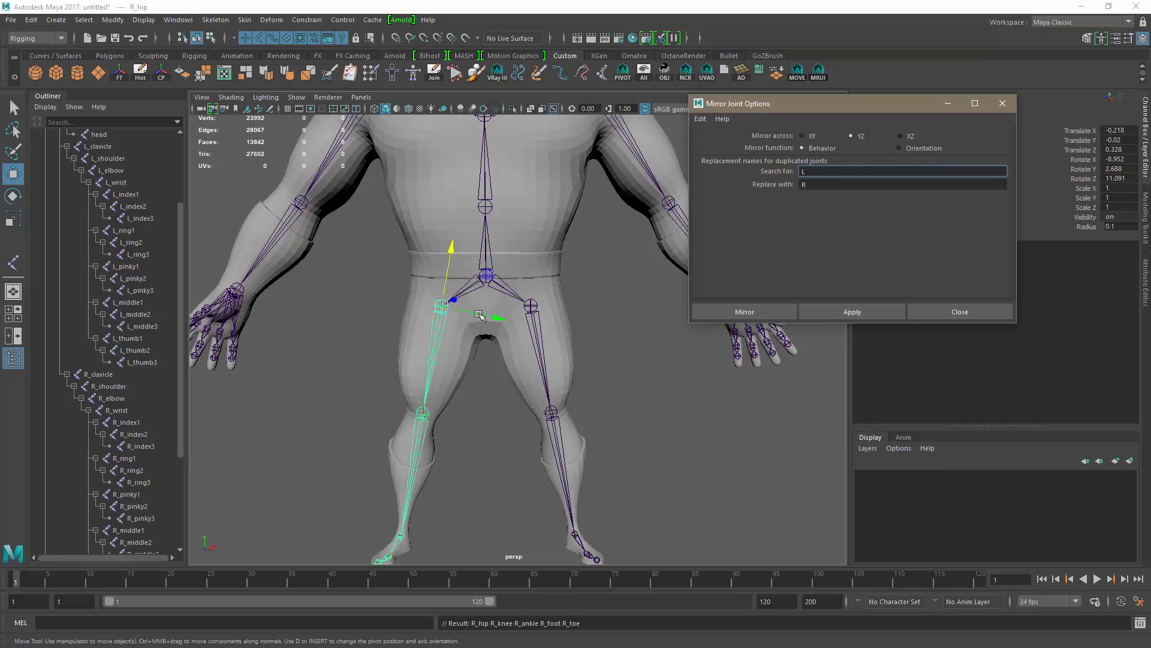
left_click(959, 312)
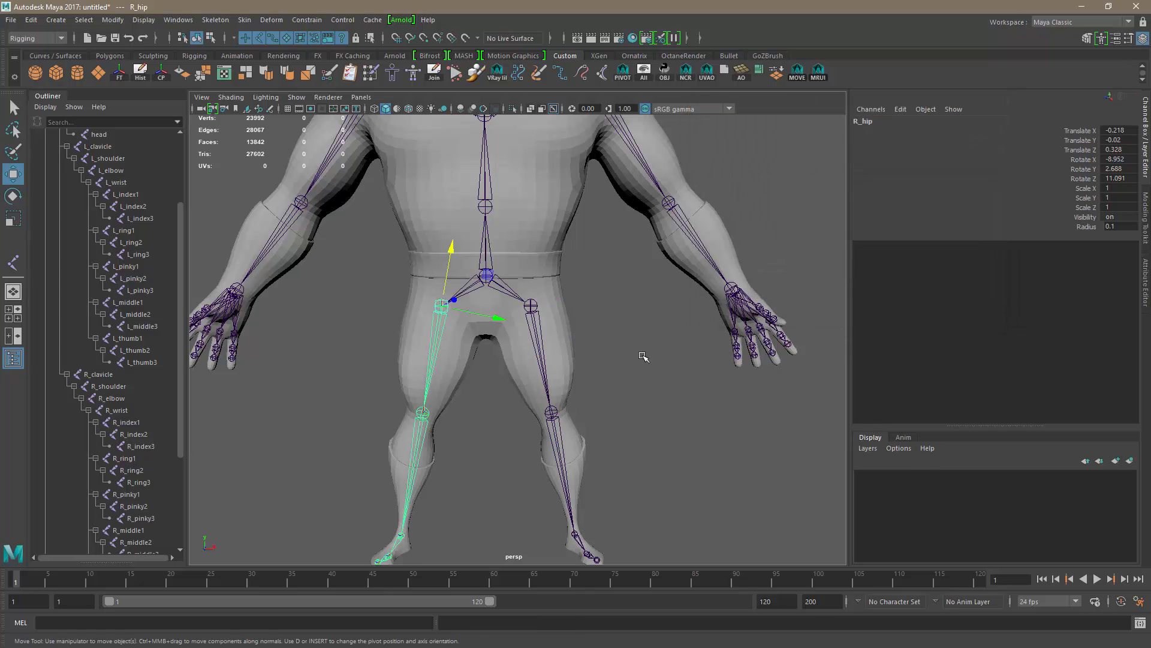
- Deselect the joints and examine the joint hierarchy under root and the complete skeleton on the character
left_click(643, 358)
right_click_drag(699, 406, 246, 399, "alt")
scroll(93, 296, "up", 3)
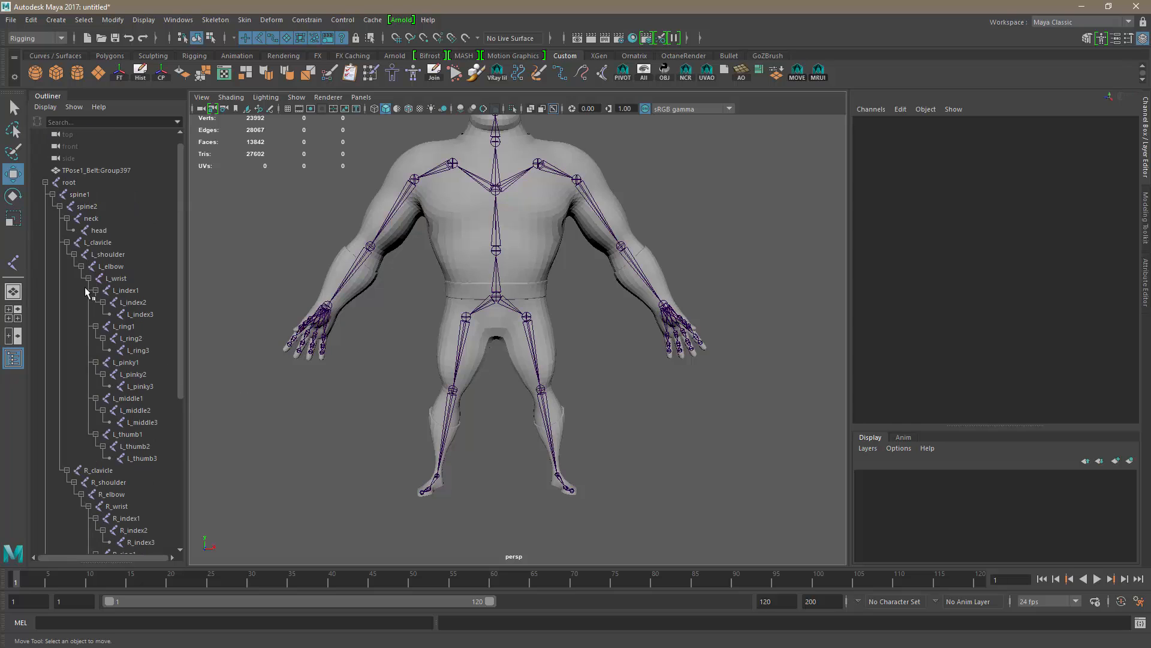
left_click(46, 182)
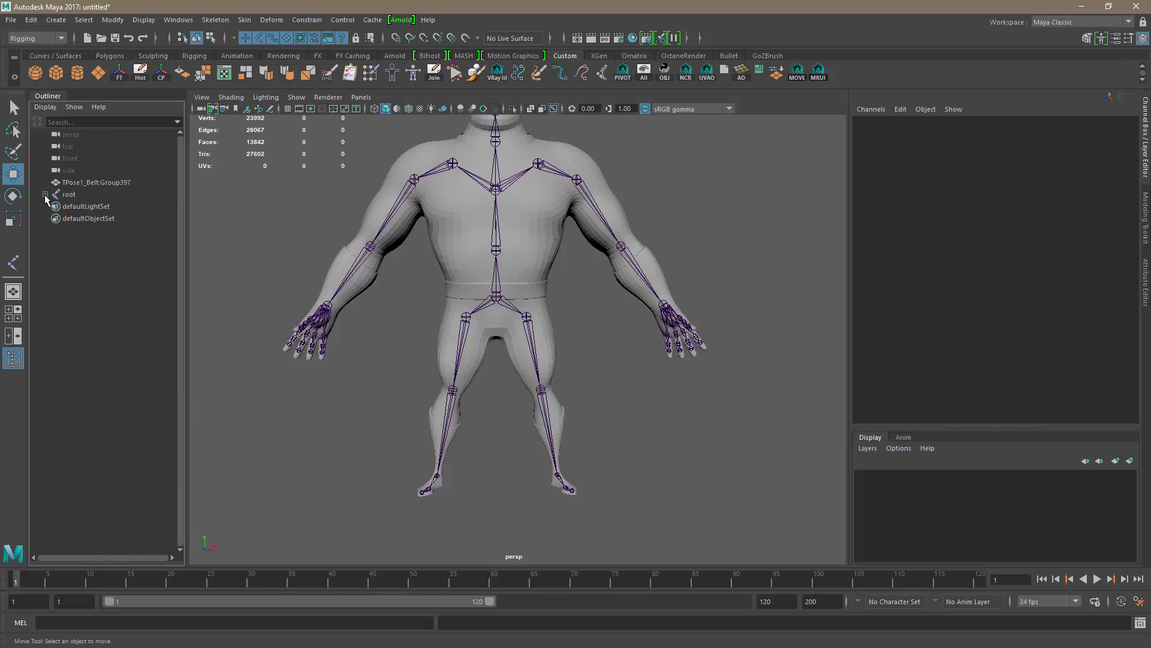
left_click(45, 182)
scroll(133, 286, "down", 8)
scroll(132, 290, "up", 8)
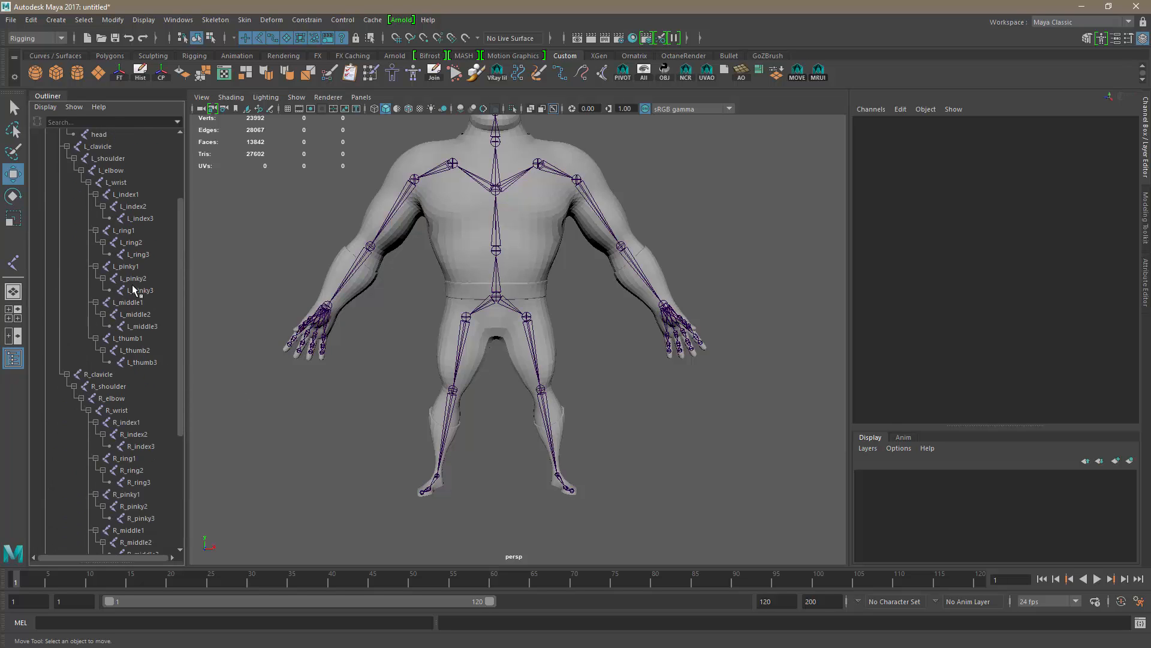
left_click(46, 194)
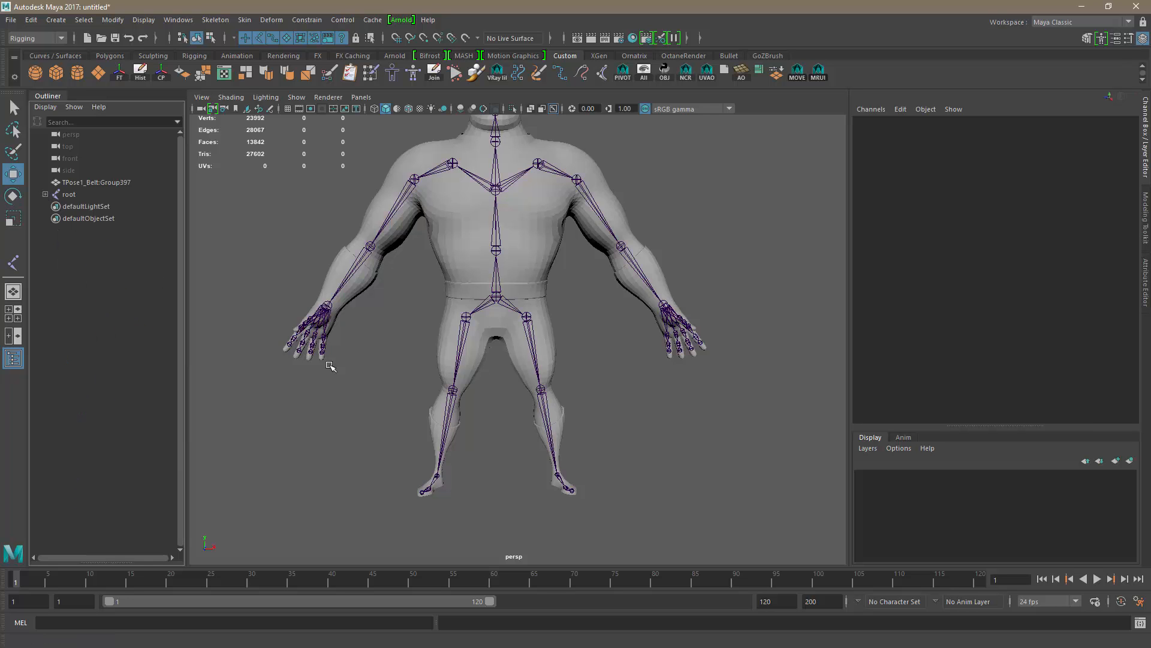
right_click_drag(584, 369, 510, 363, "alt")
middle_click_drag(553, 346, 560, 416, "alt")
left_click_drag(619, 413, 558, 393, "alt")
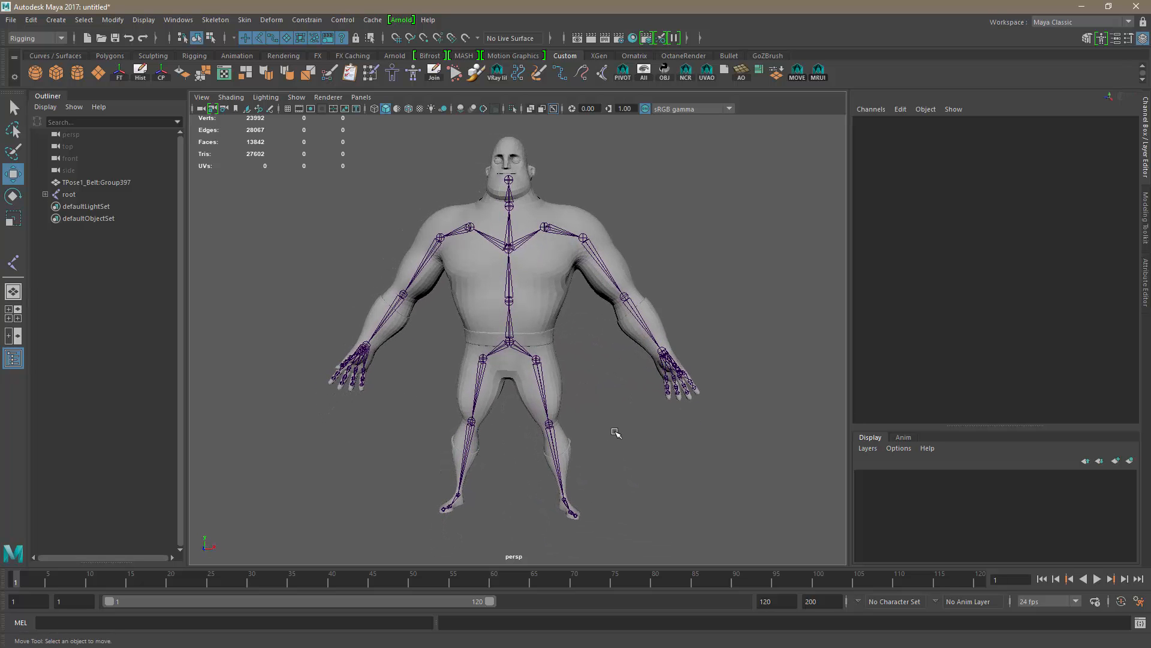
- Save the scene as rig01.mb in the Transpose folder, replacing the existing file
left_click(11, 22)
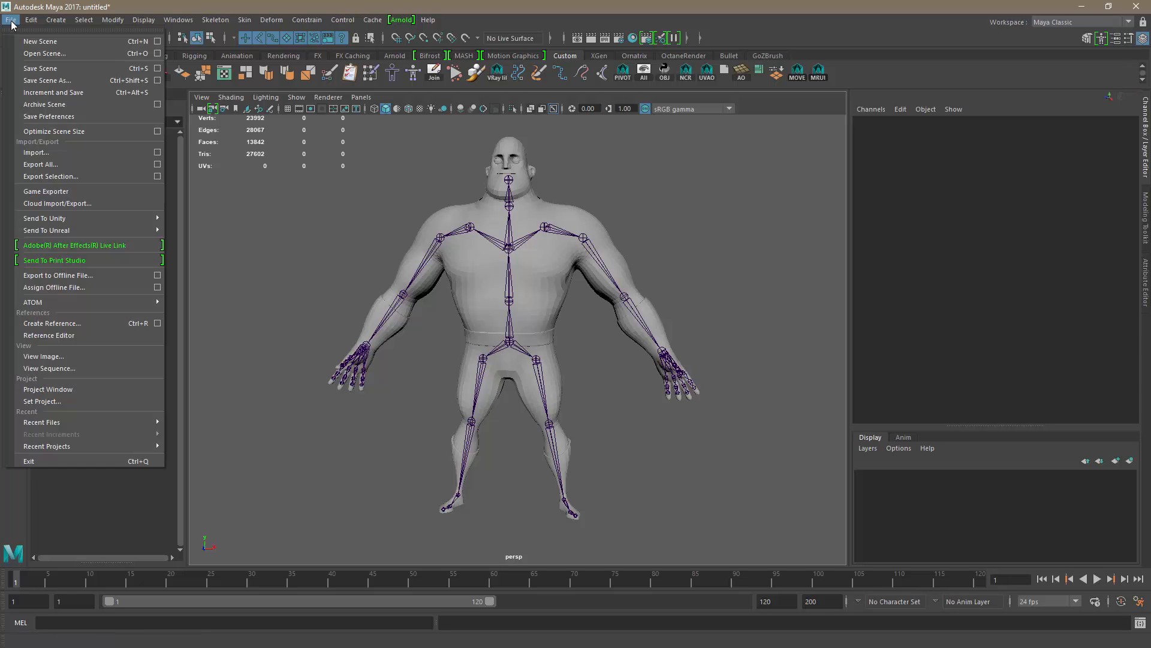
left_click(67, 82)
left_click(331, 205)
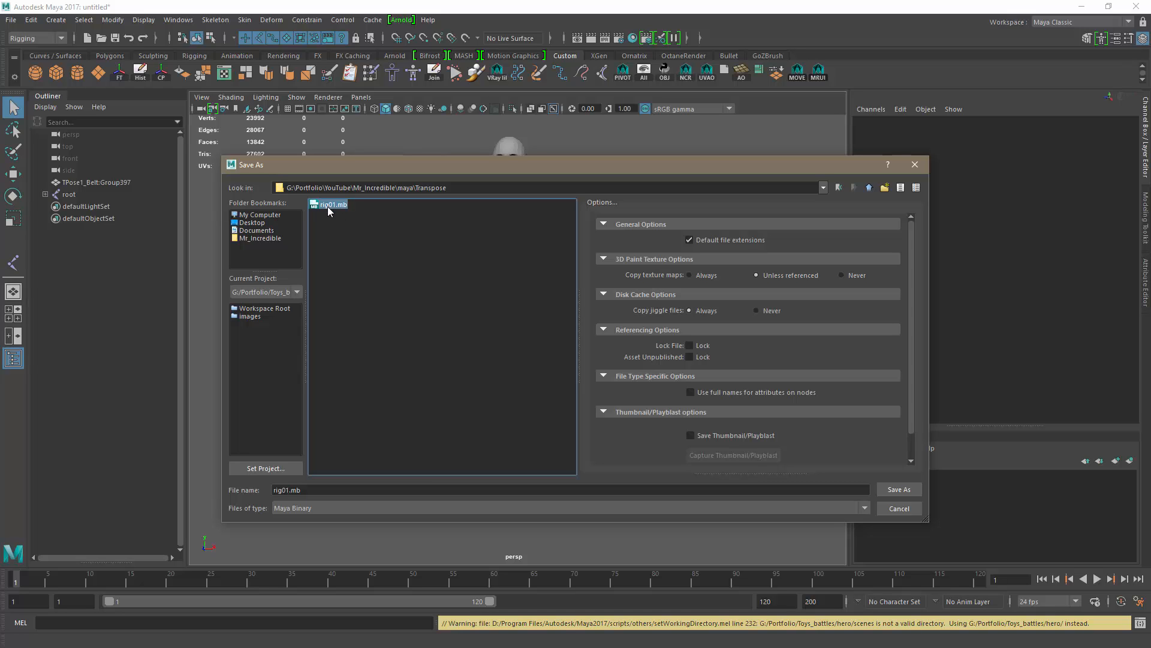
left_click(899, 494)
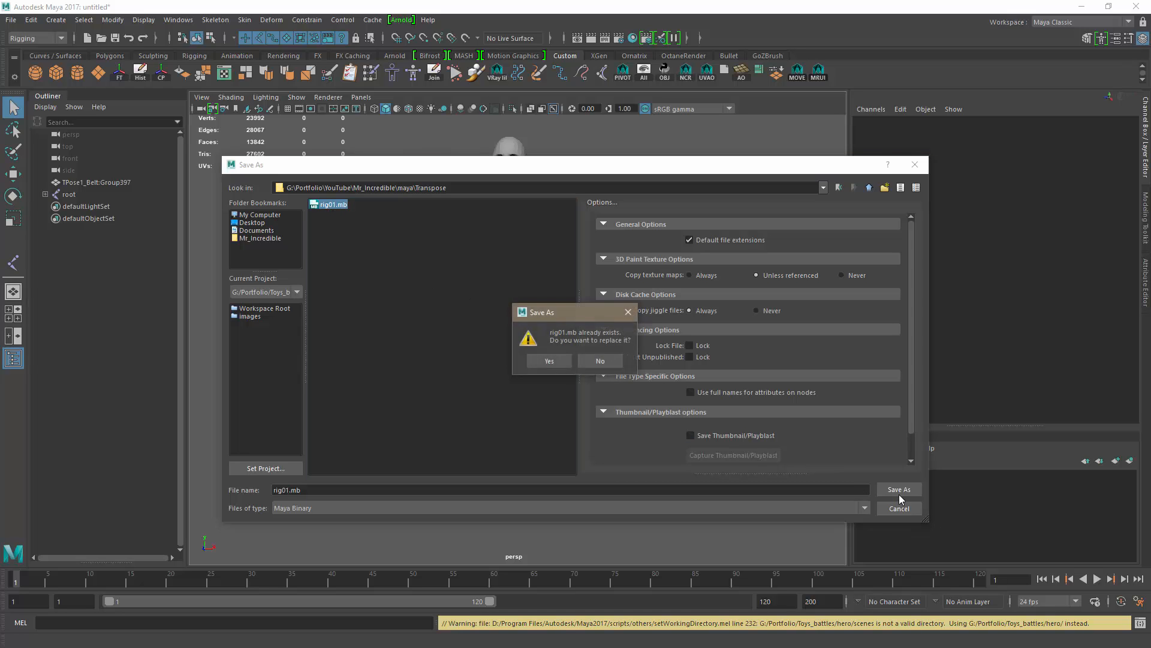
left_click(559, 363)
key("w")
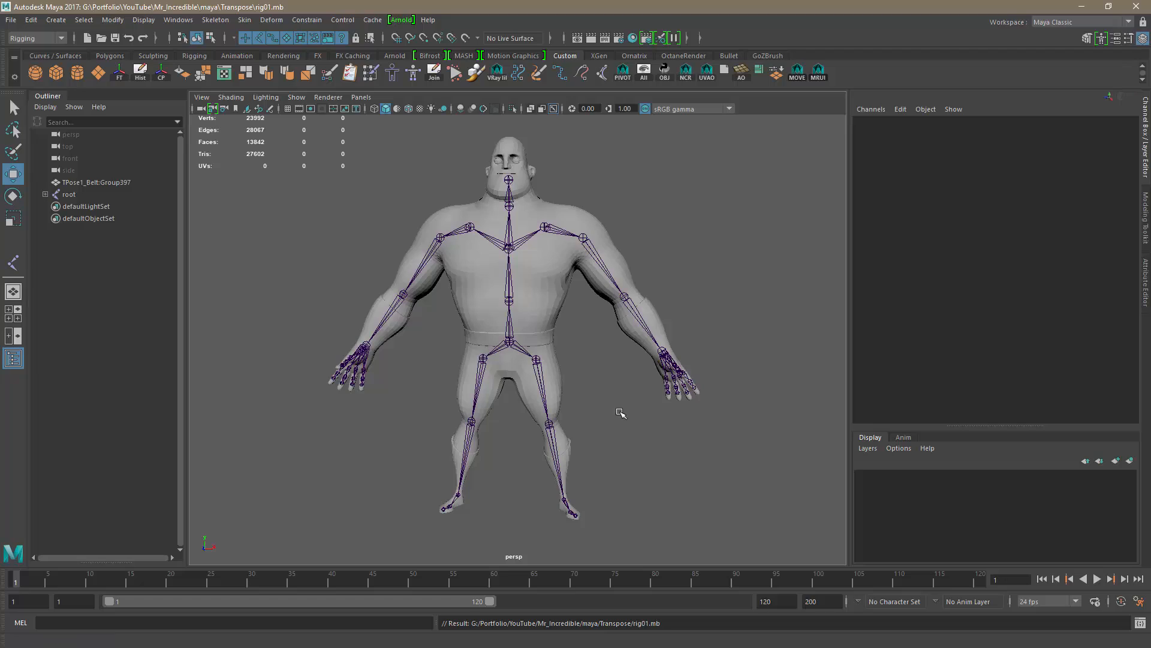
- Try rotating the L_shoulder joint with the mesh still unbound, and undo the rotation
left_click_drag(622, 411, 627, 367, "alt")
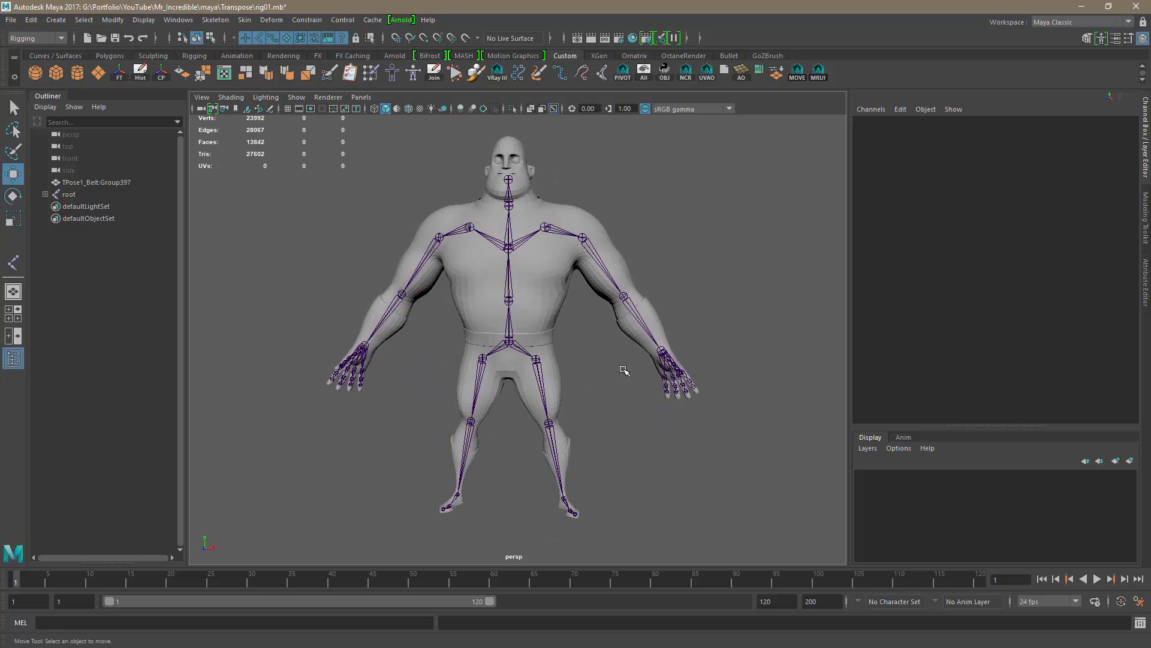
left_click(594, 248)
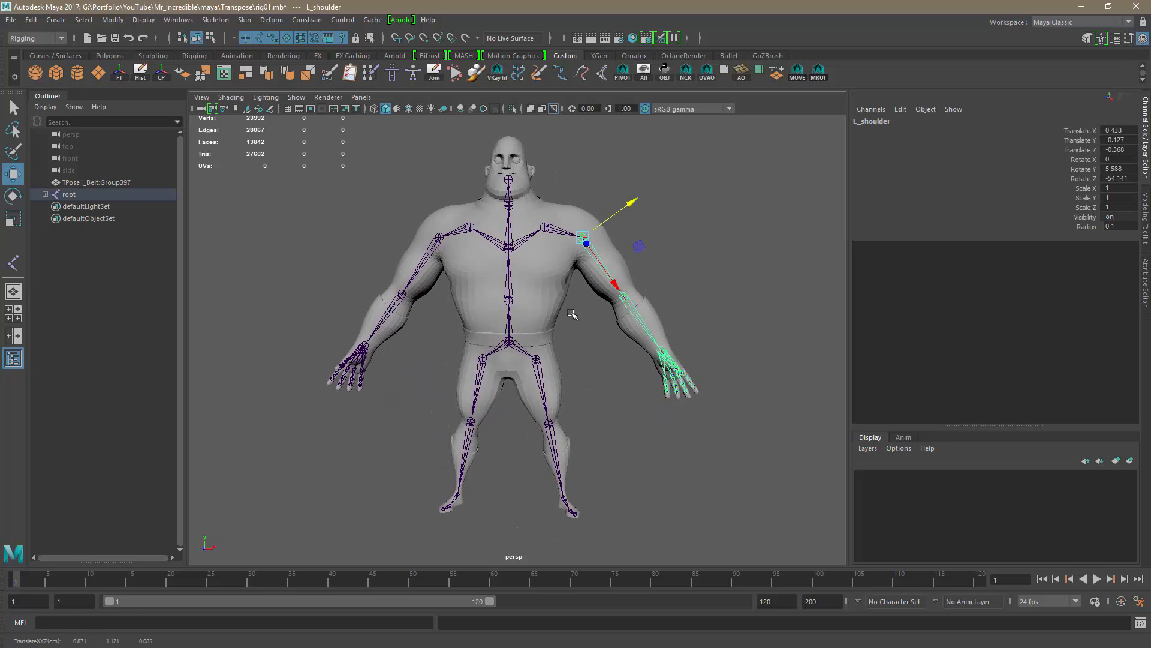
key("e")
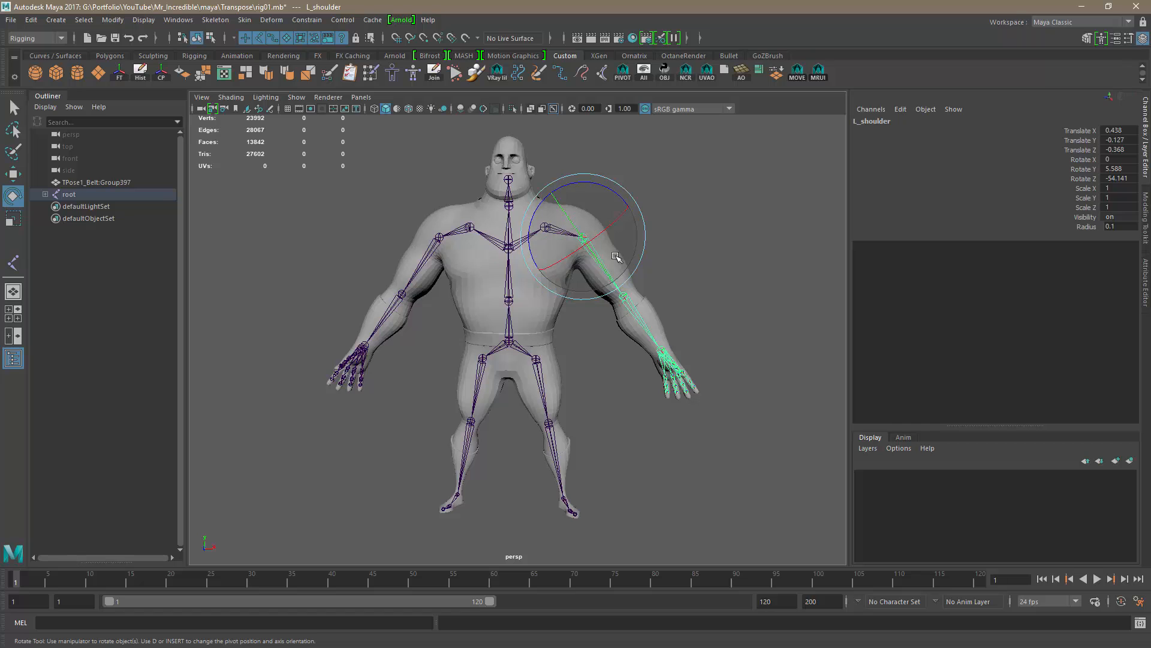
mouse_move(618, 257)
left_mouse_down()
mouse_move(646, 226)
mouse_move(601, 281)
mouse_move(623, 259)
mouse_move(616, 274)
left_mouse_up()
key("ctrl+z")
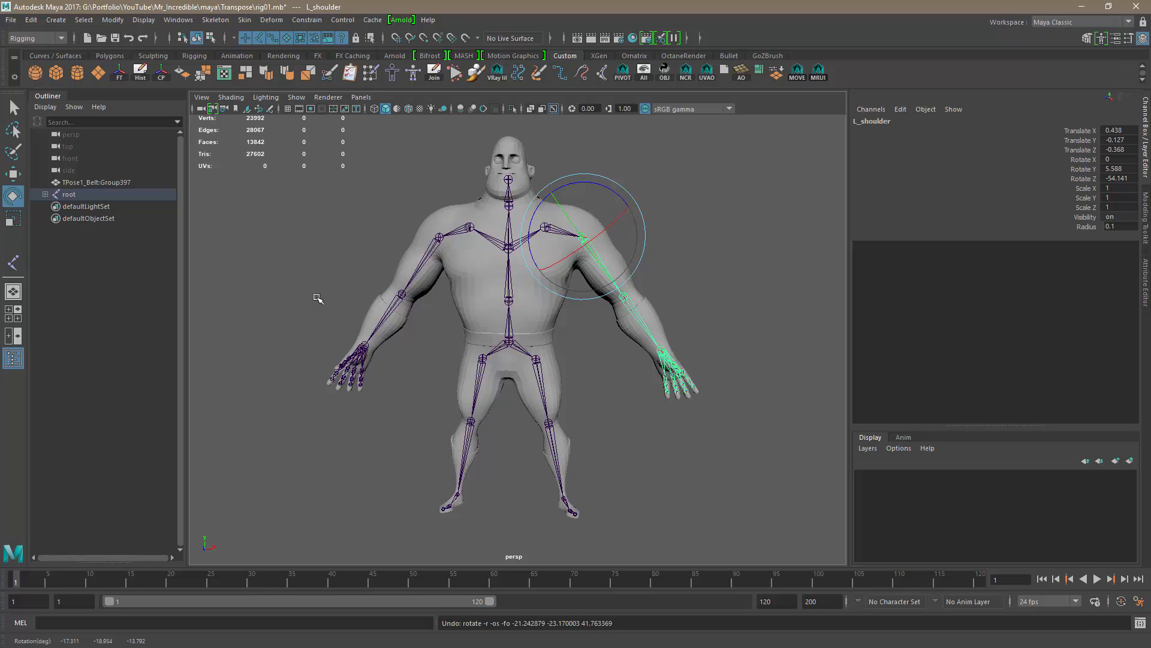
- Bind the character mesh to the root joint hierarchy with the Bind Skin settings reset to defaults
left_click(68, 194)
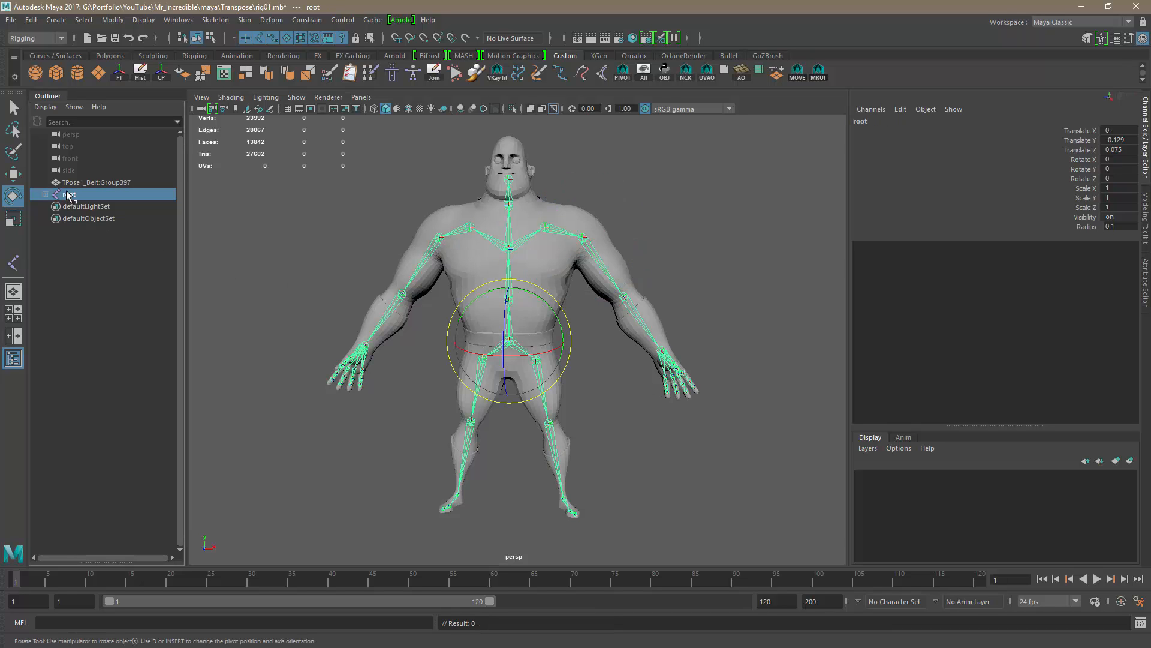
left_click(84, 184, "ctrl")
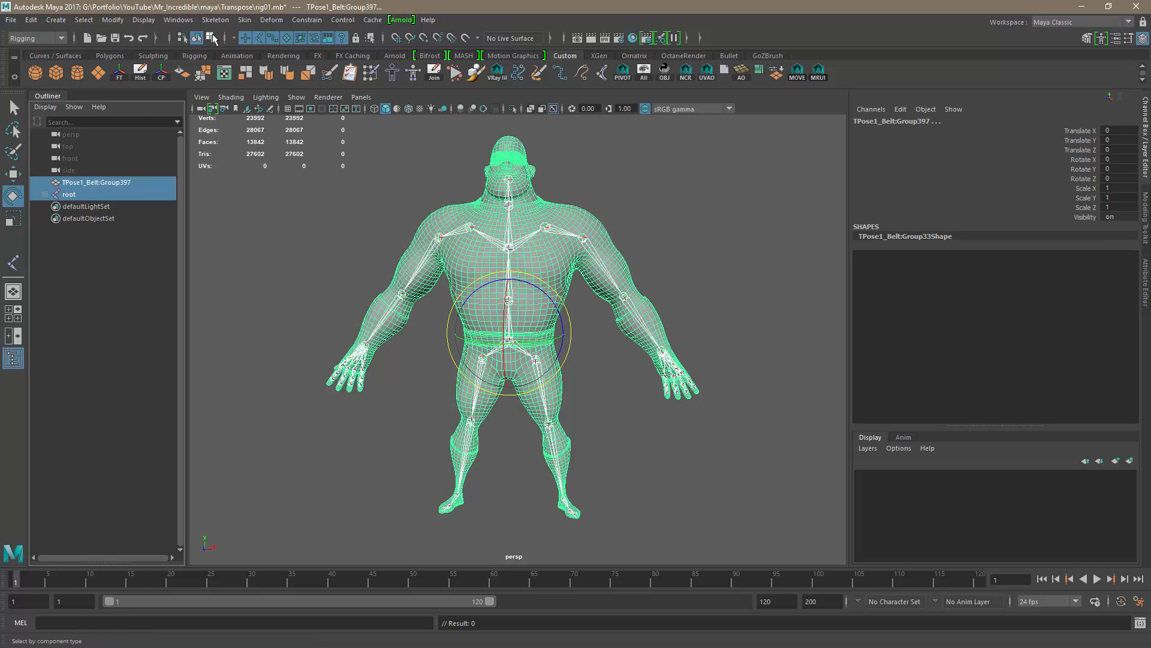
left_click(245, 20)
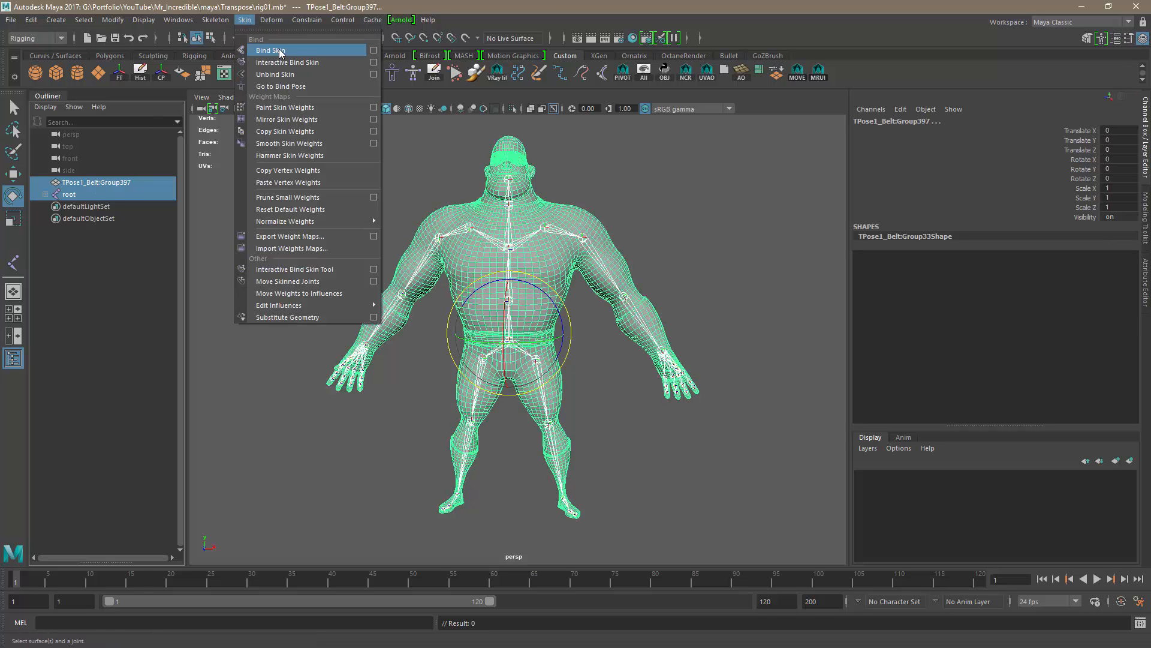
left_click(373, 50)
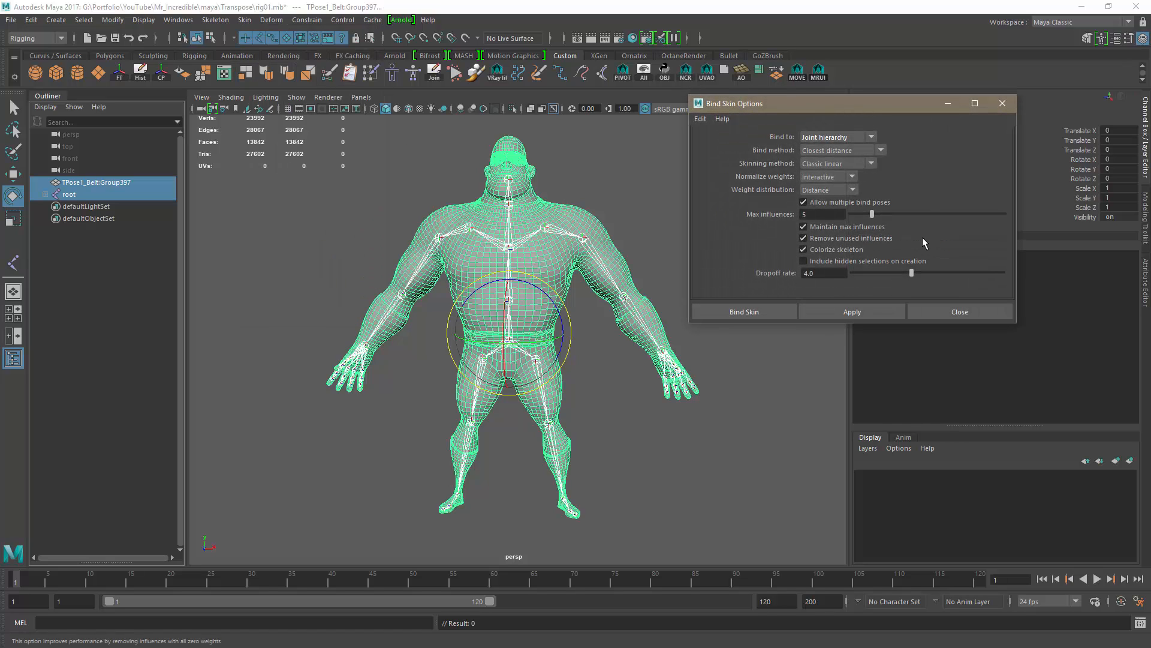
left_click(705, 120)
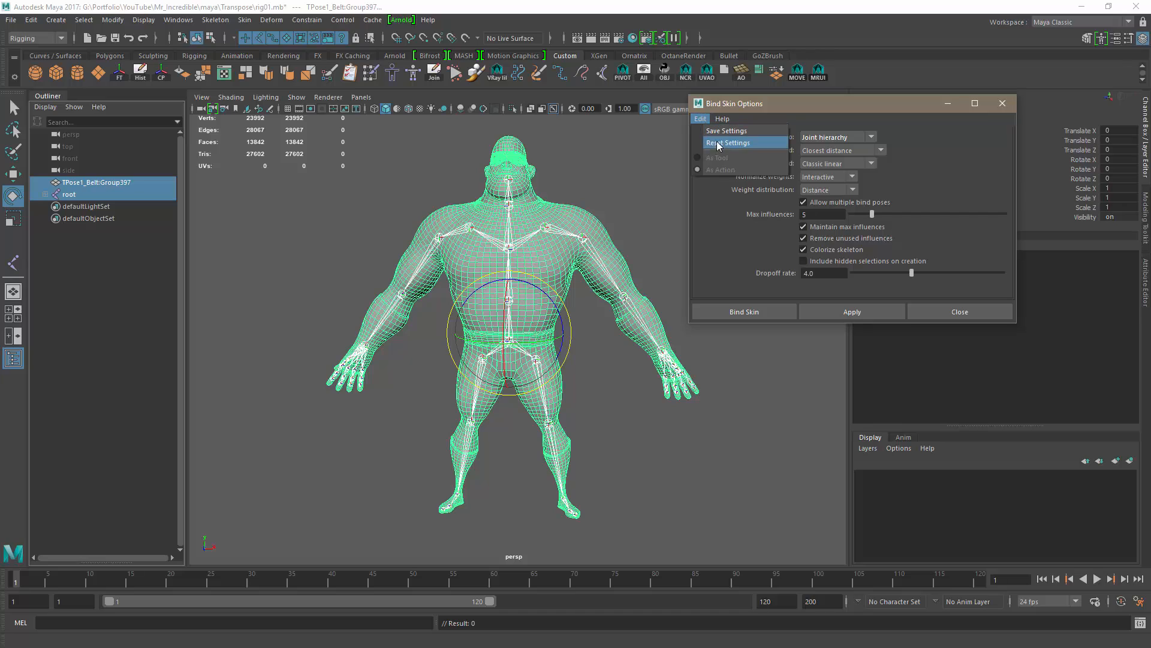
left_click(716, 146)
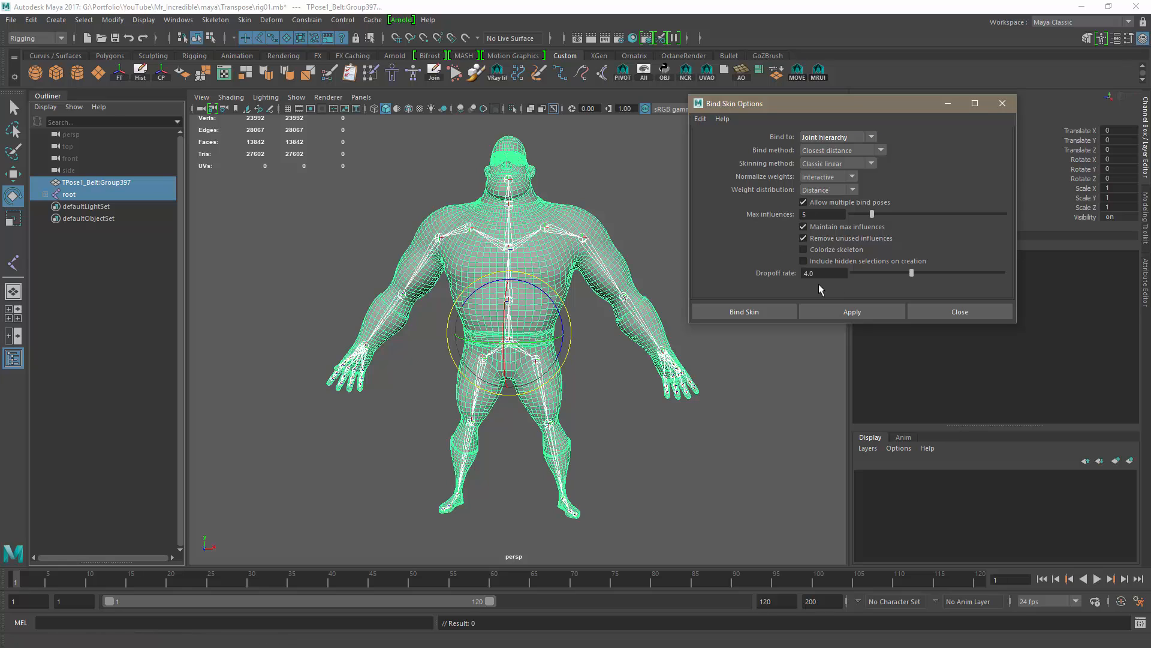
left_click(769, 310)
left_click(725, 273)
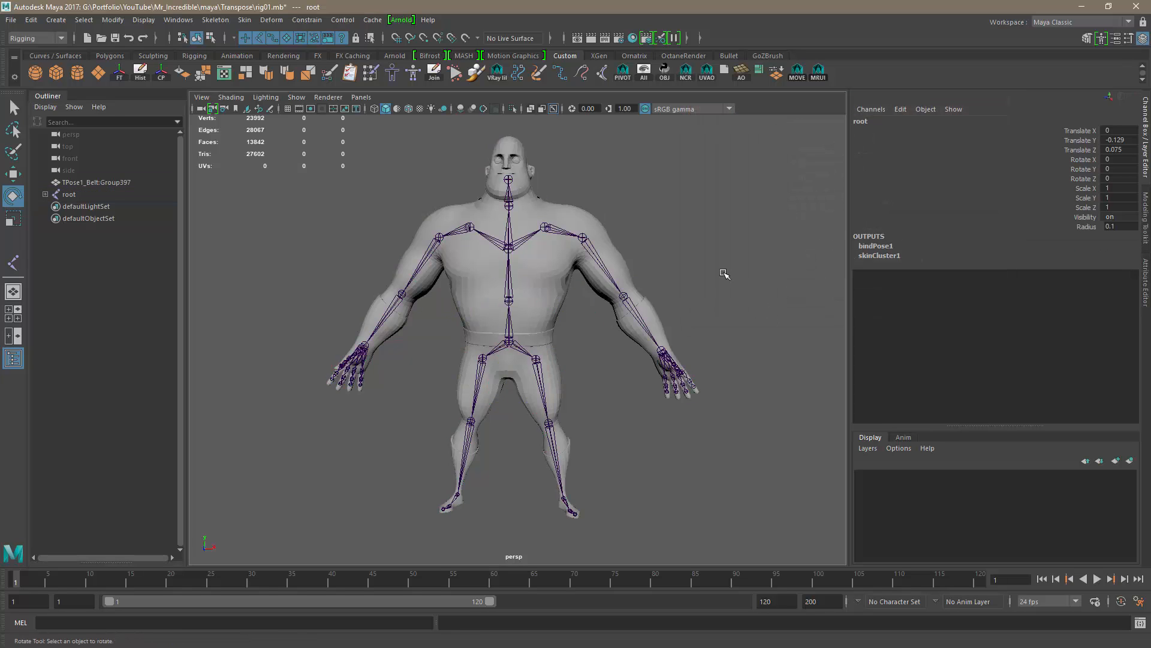
- Test the arm's skin deformation by rotating L_shoulder about 58° around Z to roughly horizontal, and undo the rotation
right_click_drag(725, 273, 616, 326, "alt")
left_click(589, 234)
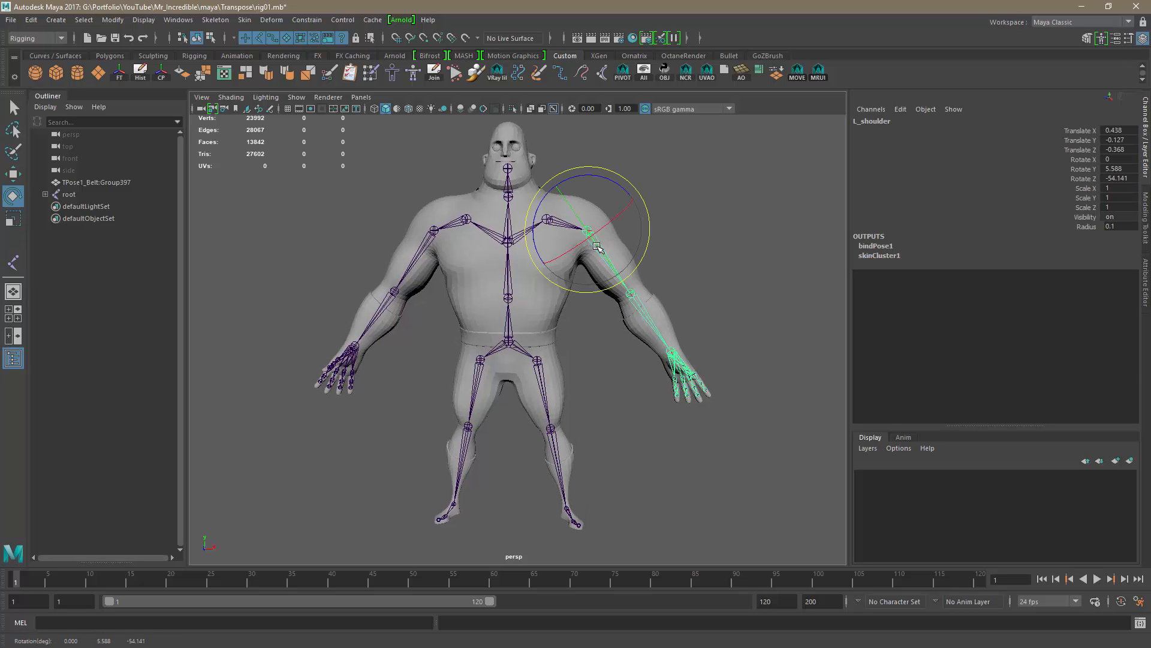
left_click_drag(620, 184, 561, 123)
right_click_drag(588, 319, 686, 336, "alt")
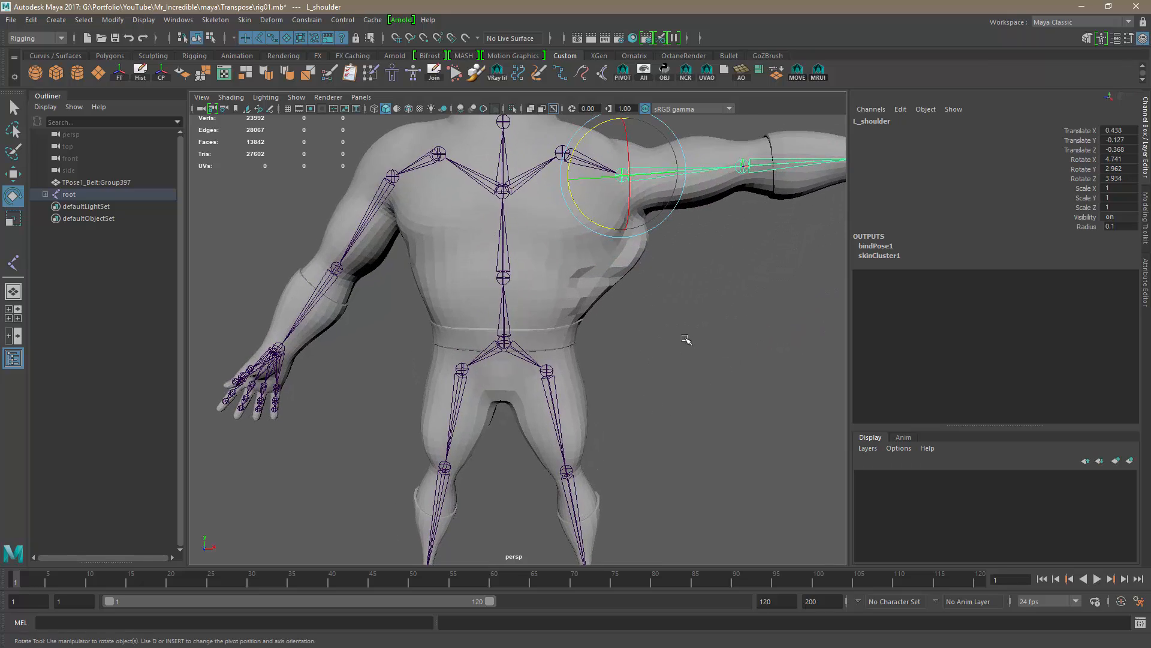
left_click_drag(686, 337, 656, 400, "alt")
key("ctrl+z")
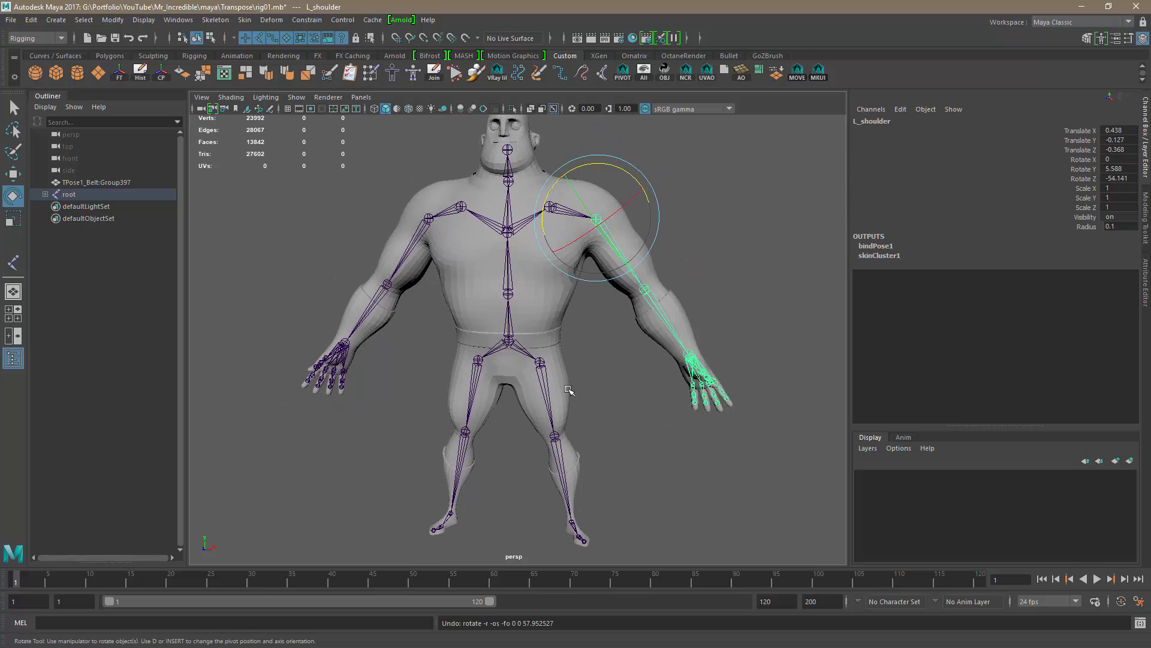
- Test the leg's skin deformation by rotating the L_hip joint, and undo the rotation
left_click(546, 390)
left_click_drag(564, 391, 497, 372)
key("ctrl+z")
key("ctrl+z")
key("ctrl+z")
key("ctrl+z")
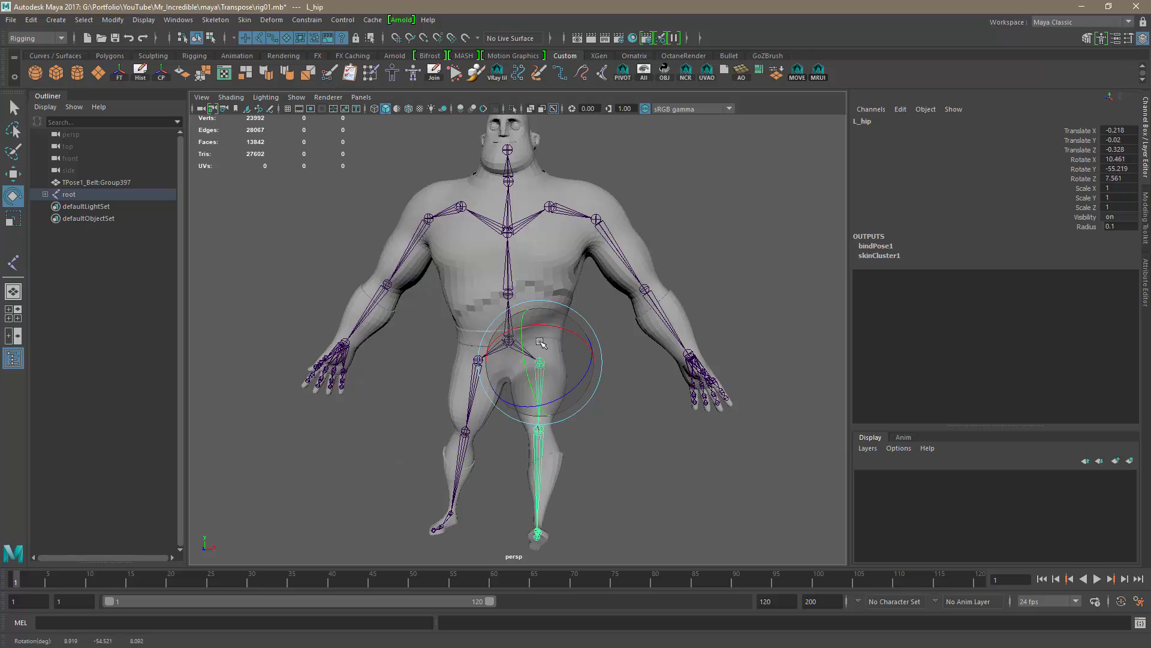
- Test the head's skin deformation by rotating the head joint about -107° around Y, and undo the rotation
left_click_drag(511, 150, 455, 147)
scroll(526, 239, "up", 3)
middle_click_drag(527, 238, 535, 316, "alt")
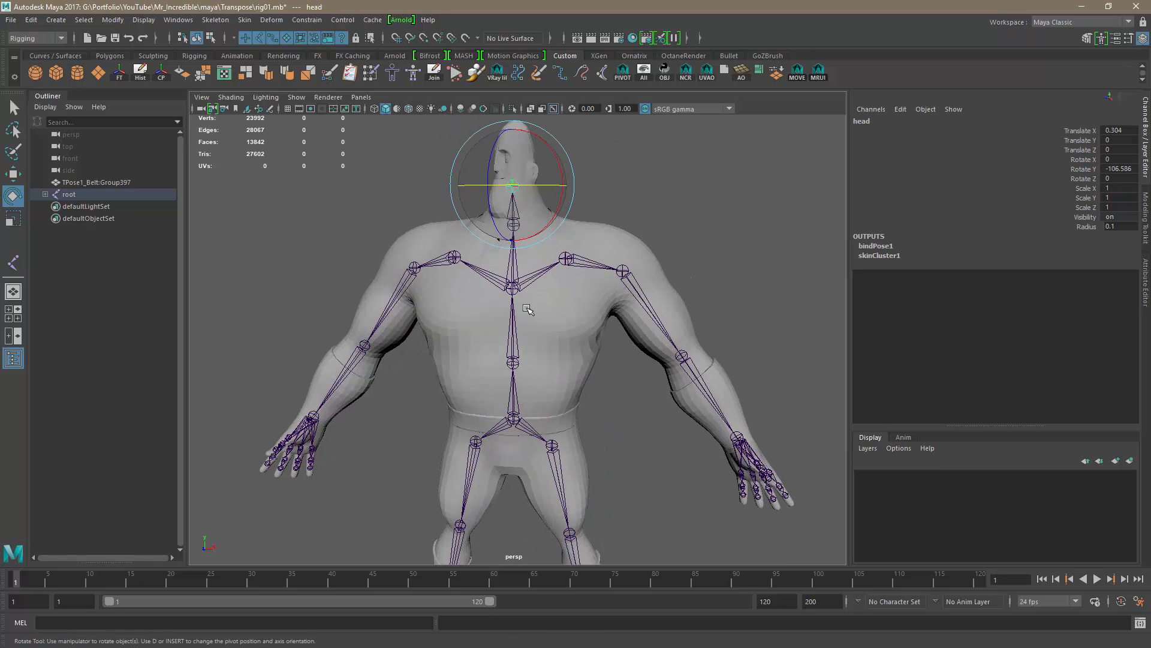
left_click_drag(533, 299, 618, 308, "alt")
key("ctrl+z")
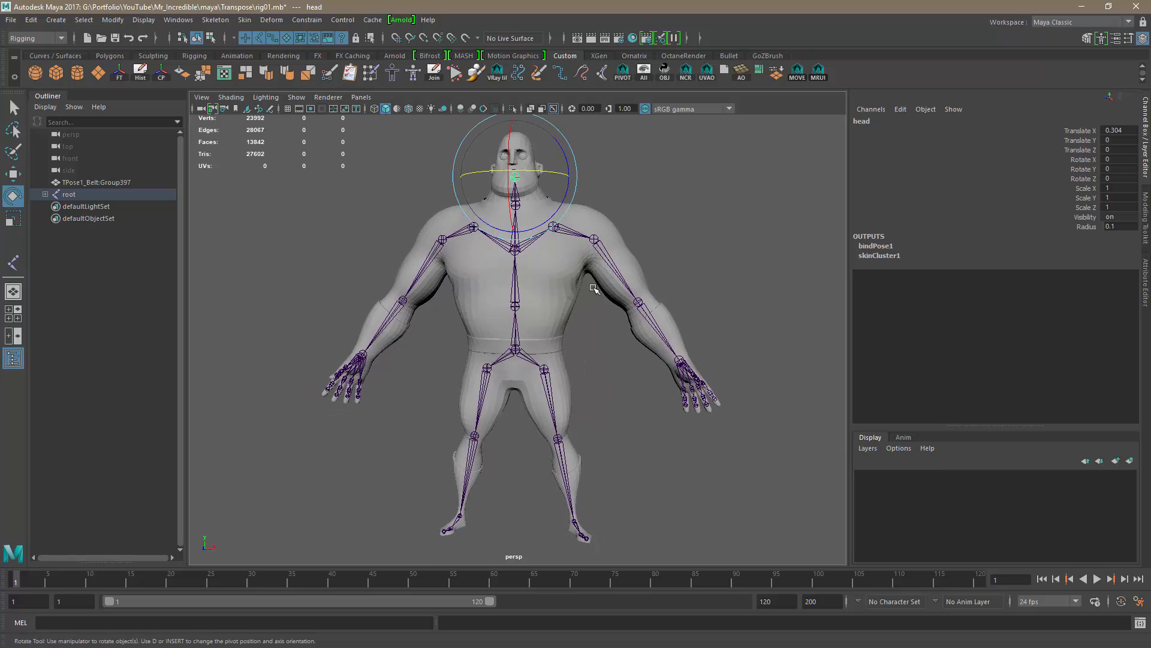
- Select the character mesh and start the Paint Skin Weights tool with its settings open
left_click(603, 356)
left_click_drag(620, 360, 612, 360, "alt")
right_click_drag(612, 359, 560, 377, "alt")
left_click_drag(561, 378, 600, 385, "alt")
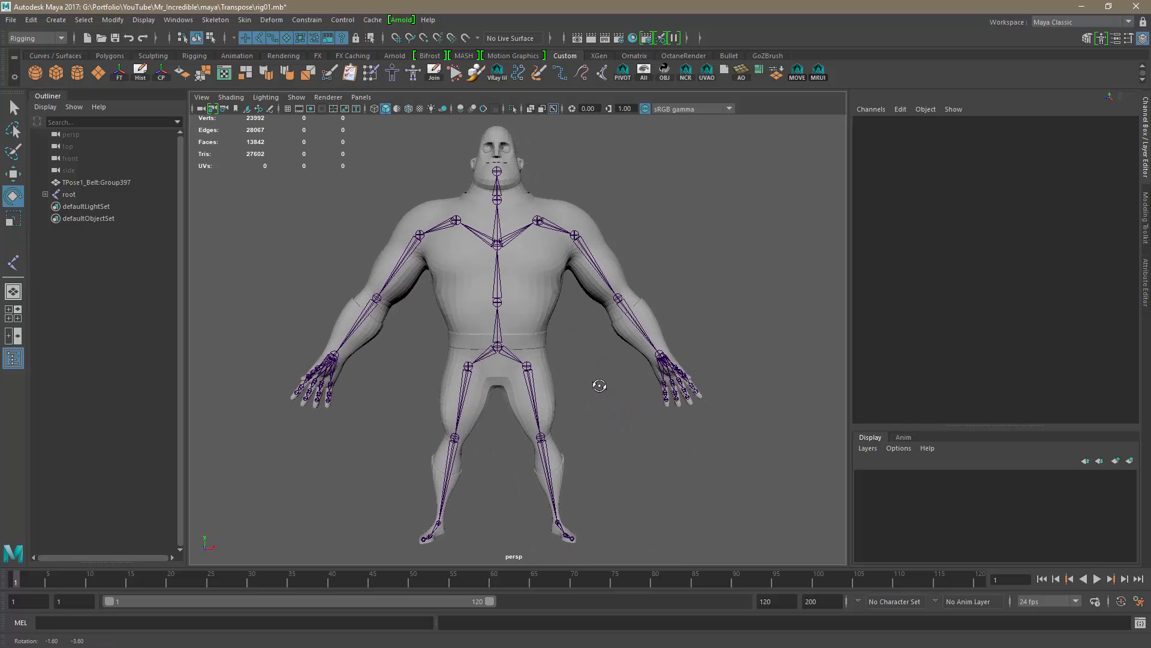
left_click(533, 254)
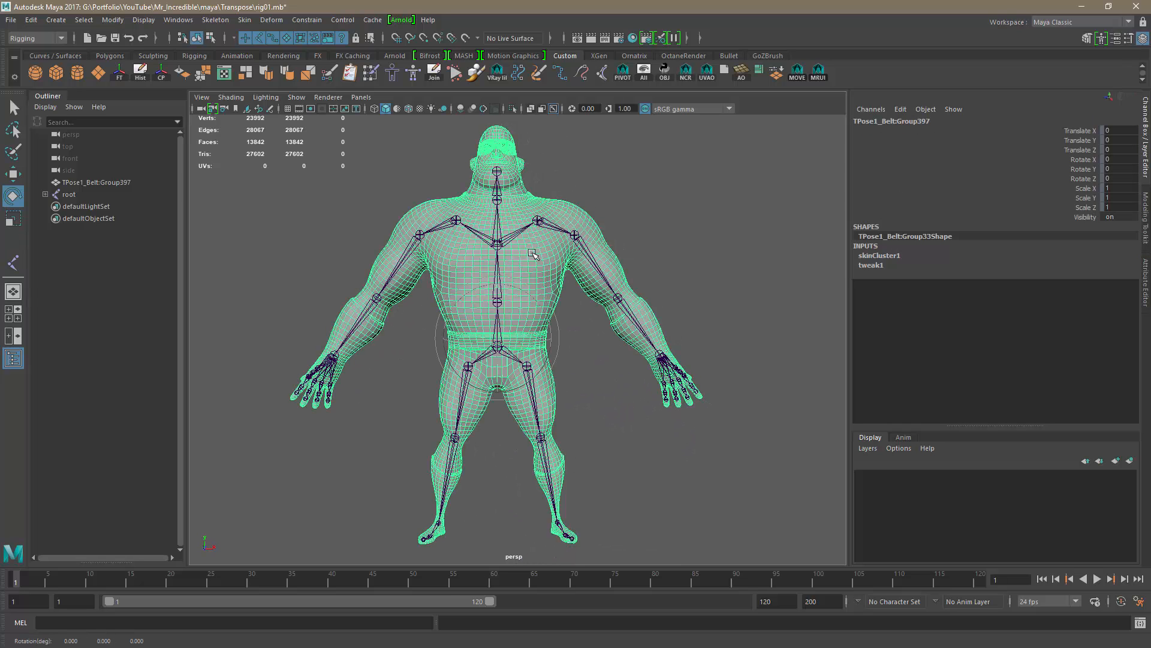
left_click(250, 21)
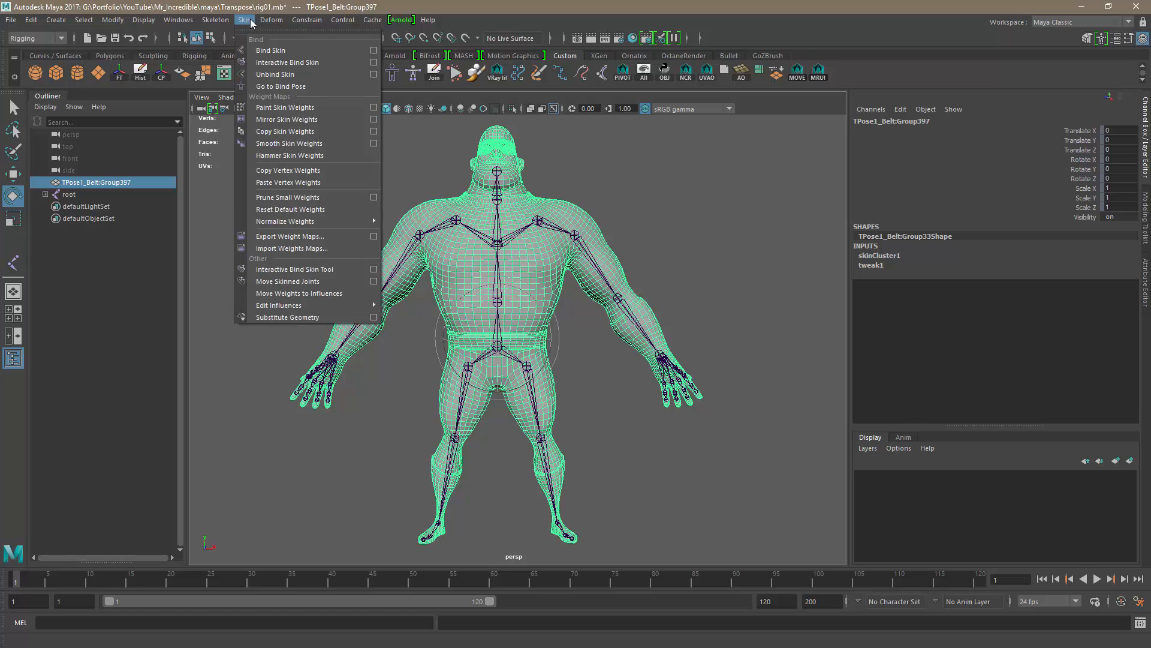
left_click(375, 109)
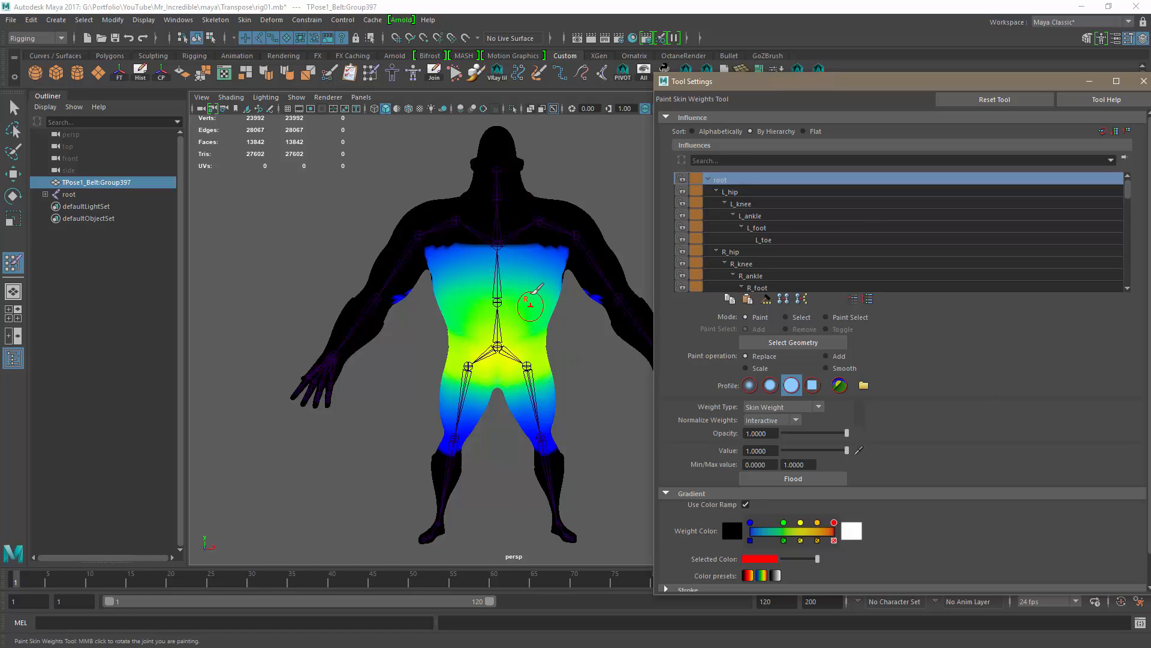
- Examine the skin weight influence of the L_hip, L_knee, L_ankle and L_foot joints on the mesh
left_click(730, 192)
left_click(742, 205)
left_click(751, 216)
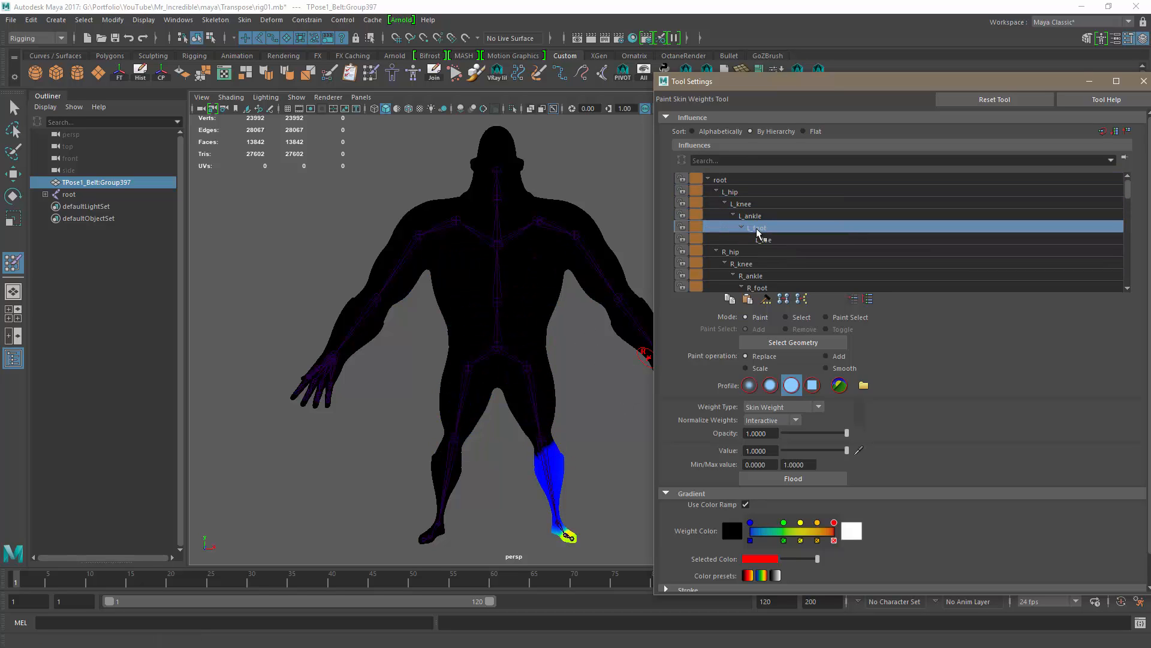
left_click(757, 226)
left_click(750, 216)
left_click(742, 204)
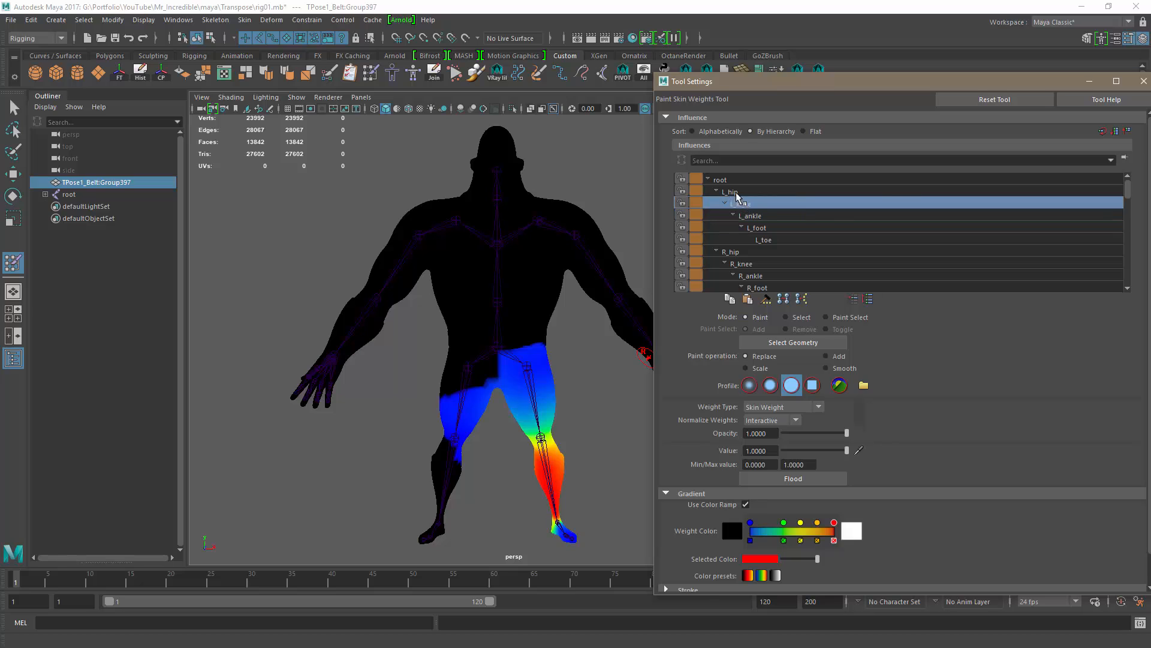
left_click(730, 192)
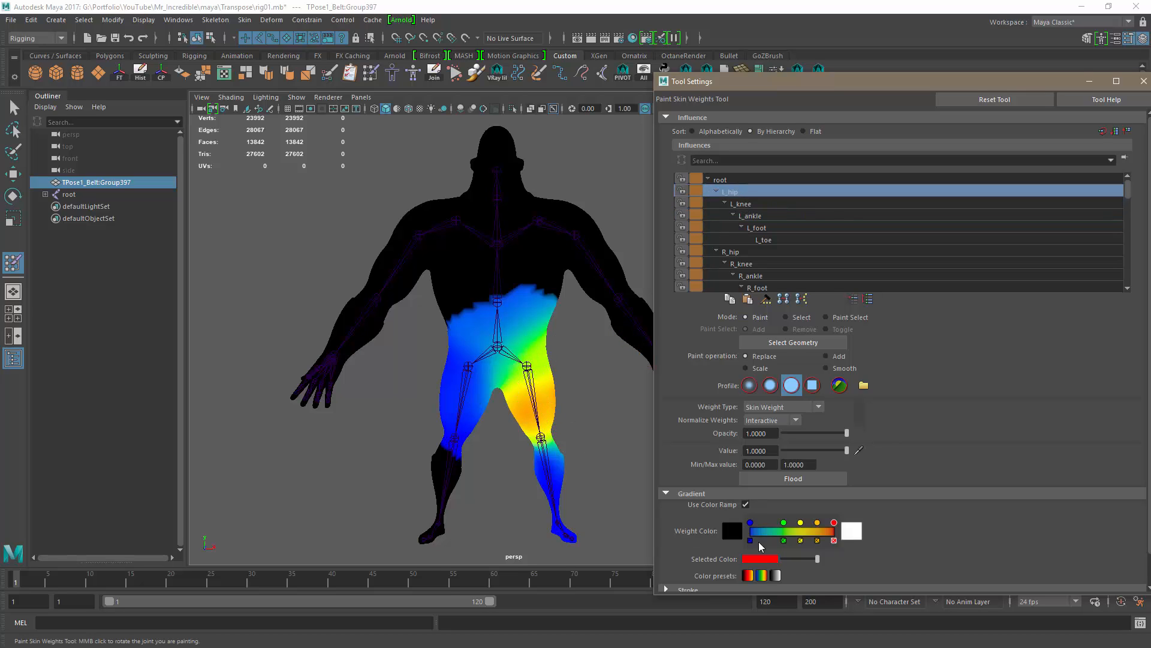
- Flood the whole mesh with root influence using Replace at value 1
left_click(728, 180)
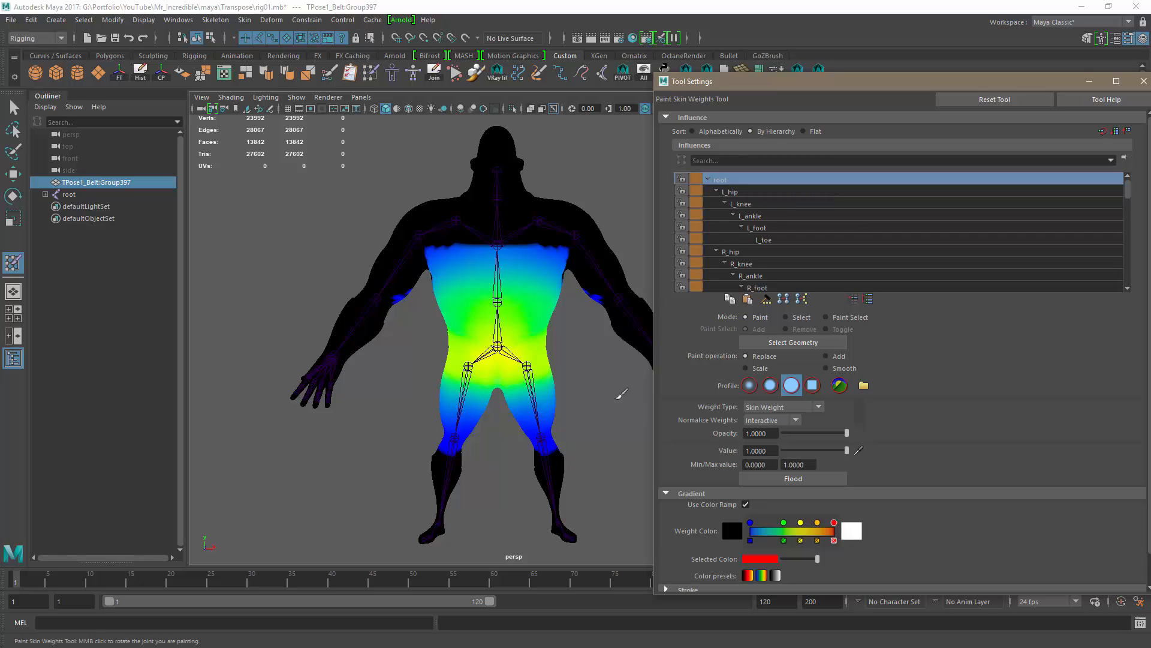
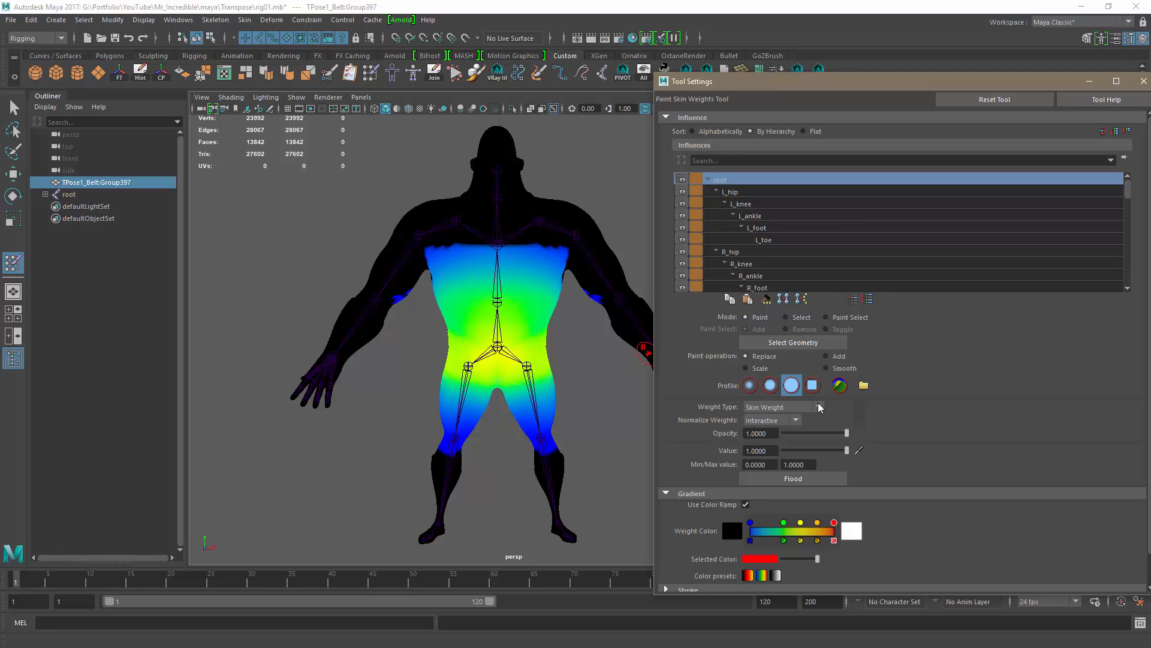
left_click(793, 479)
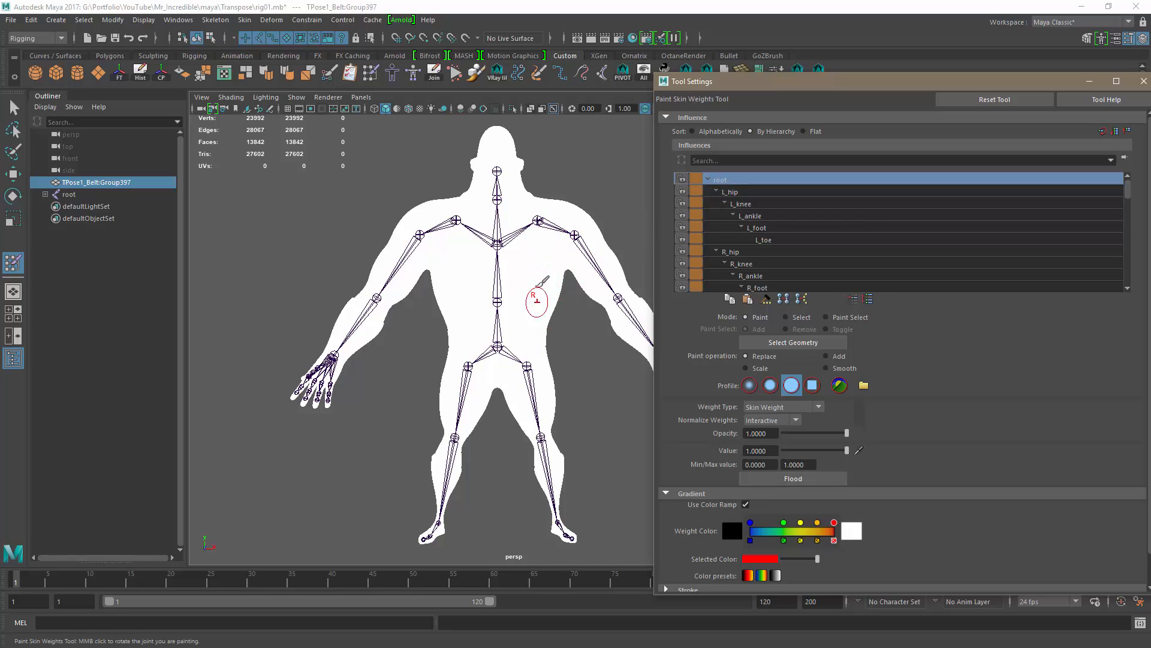
- Check the remaining skin weights of the left leg joints from L_hip to L_toe and of R_hip, R_knee and R_ankle
left_click(740, 192)
left_click(745, 204)
left_click(753, 217)
left_click(758, 229)
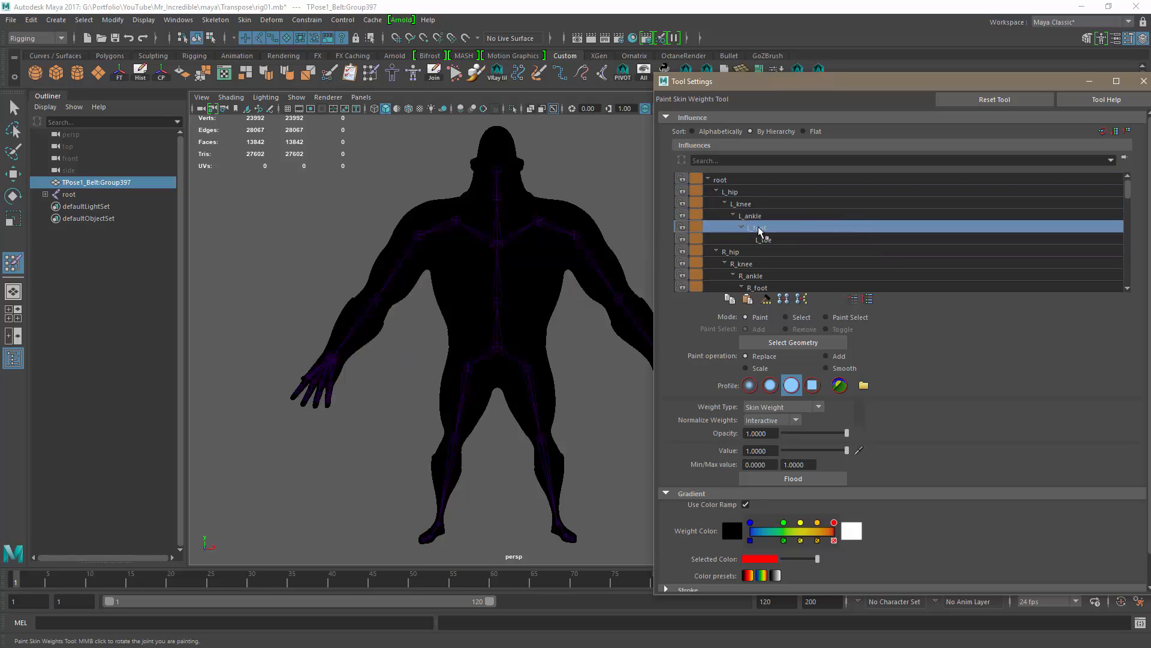
left_click(765, 240)
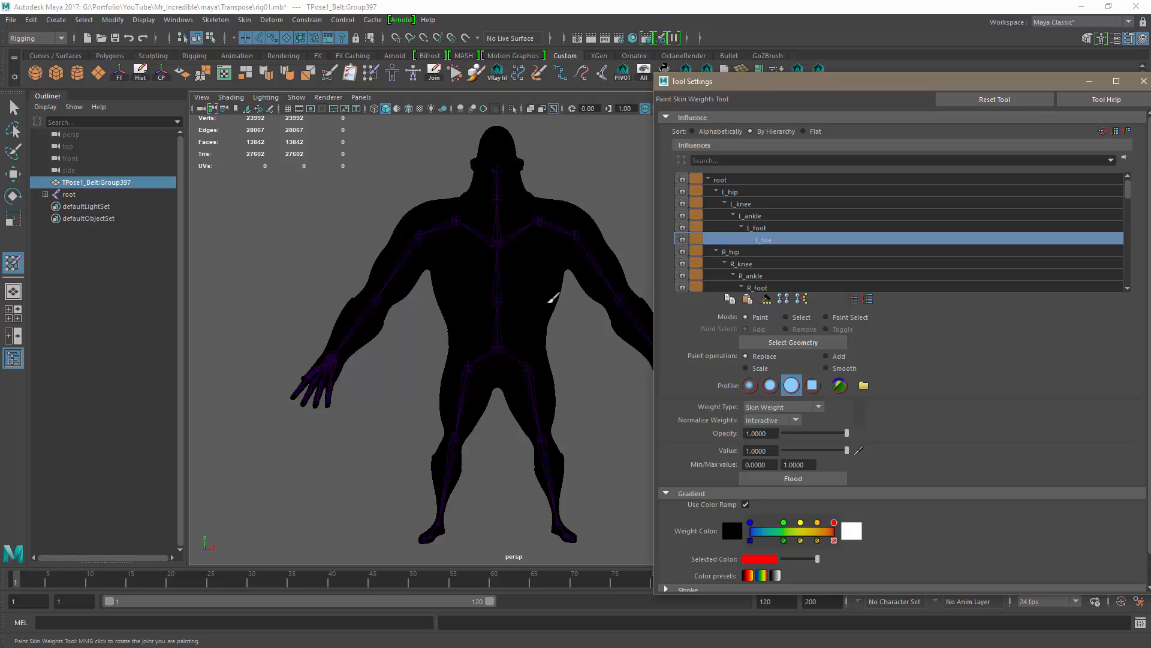
left_click(740, 253)
left_click(748, 264)
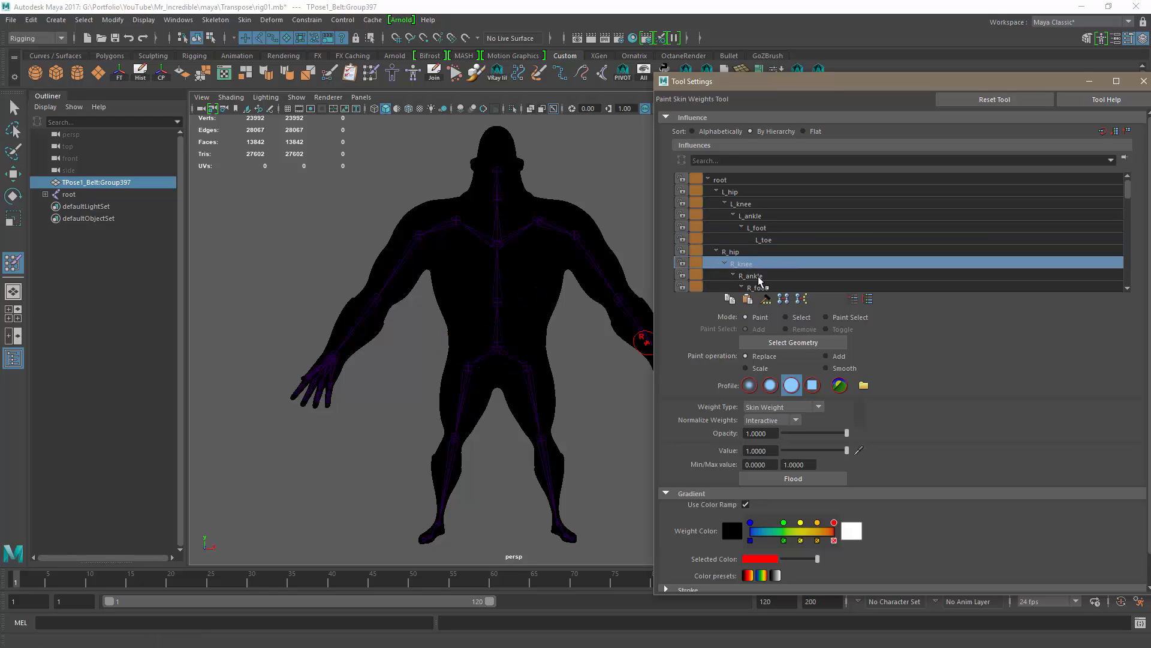
left_click(752, 276)
- Lock the skin weights of all influences from root through head, leaving only root unlocked
left_click(734, 179)
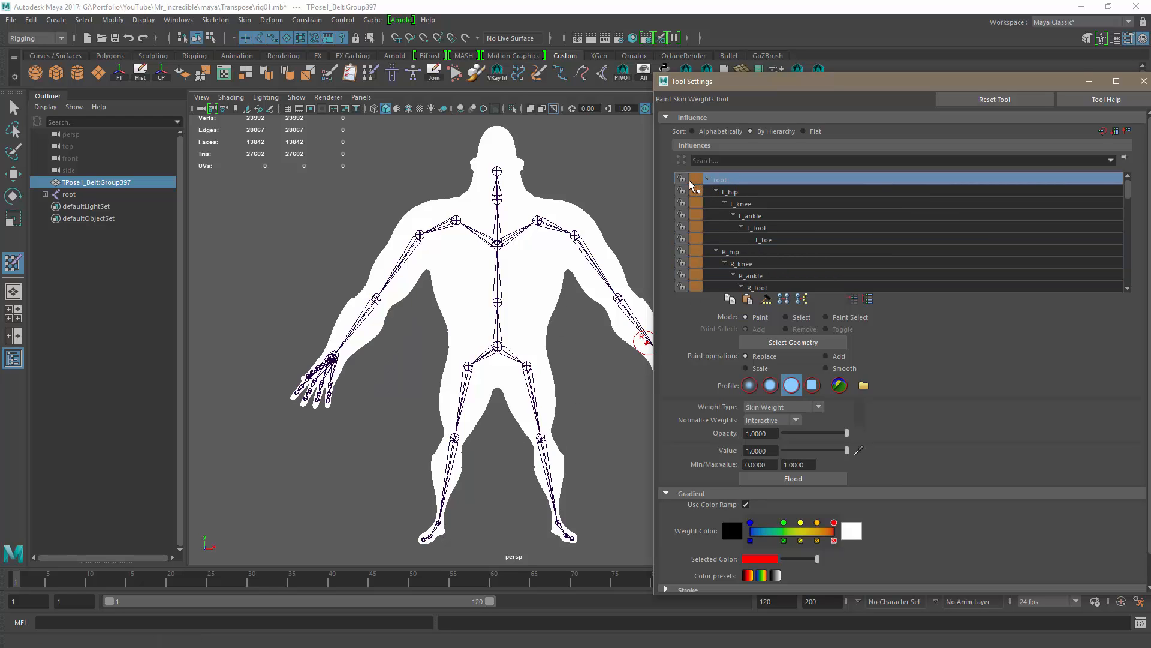
left_click_drag(1126, 195, 1127, 278)
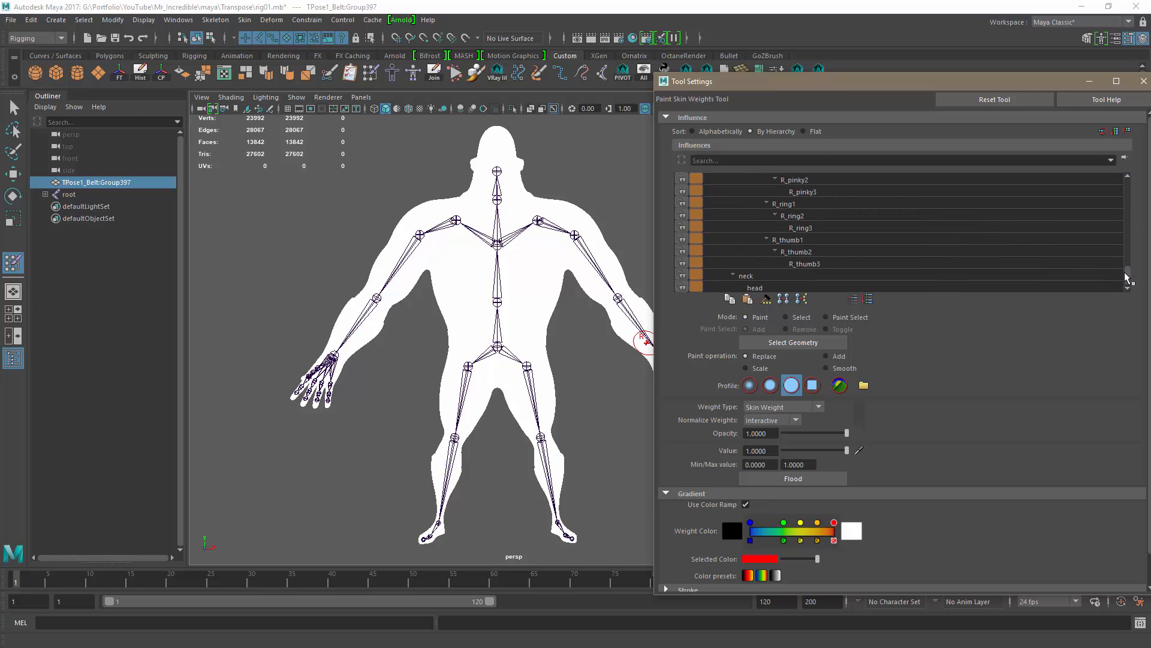
left_click(754, 288)
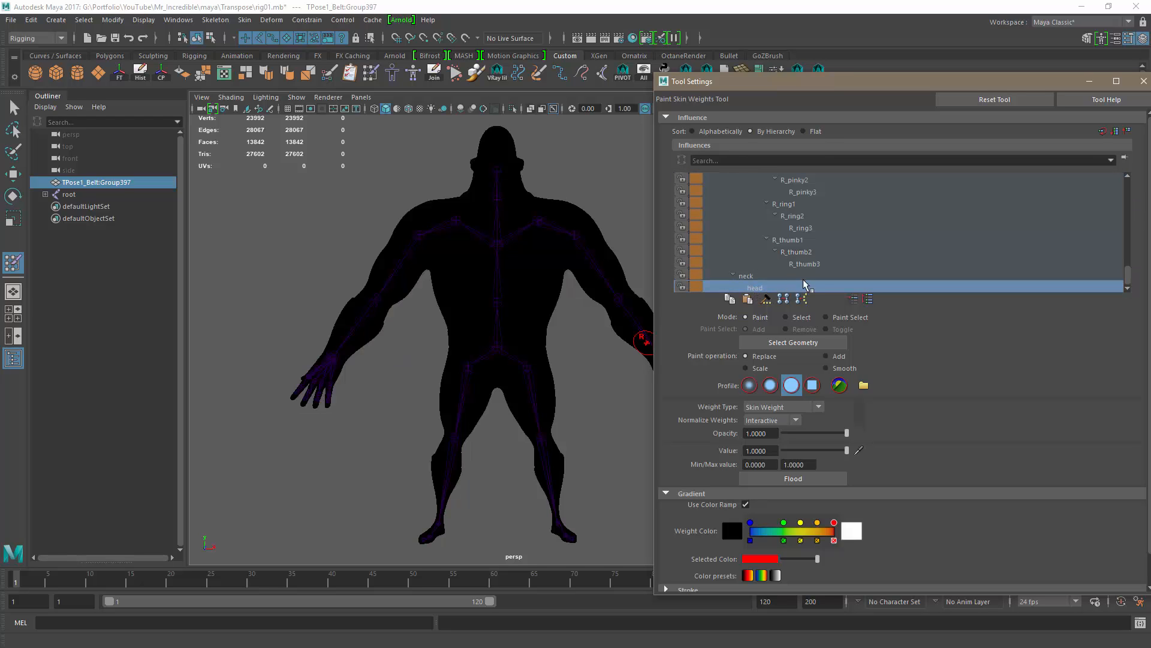
left_click(681, 287)
left_click_drag(1129, 281, 1106, 191)
left_click(720, 179)
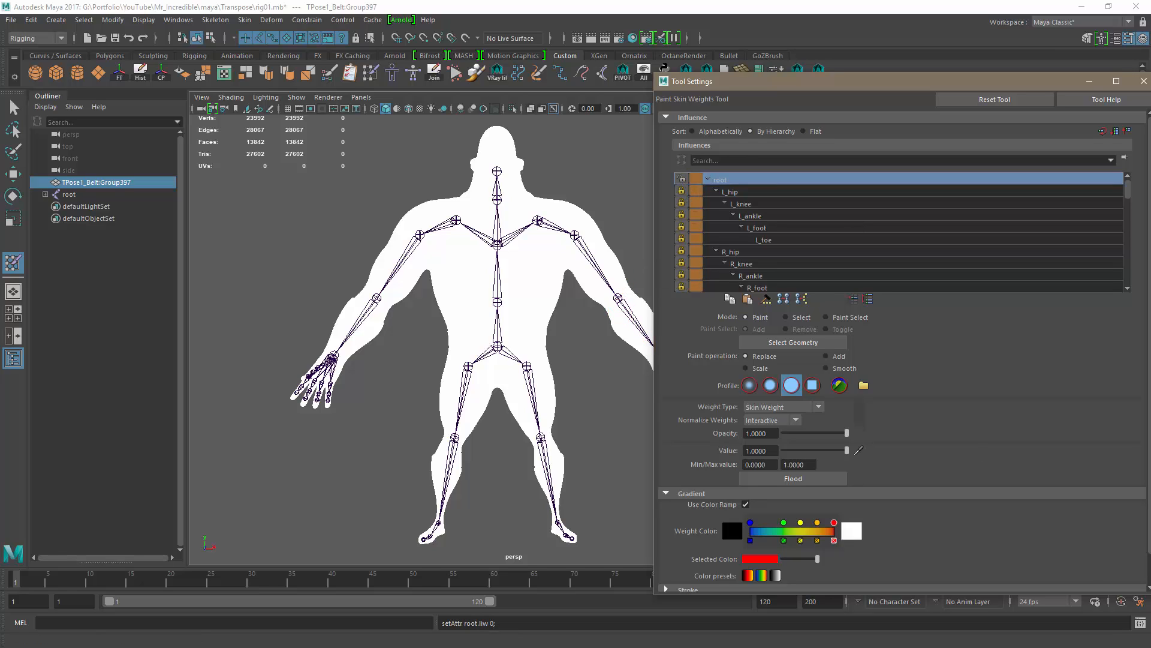
- Examine the finger and thumb joints inside both hands from several angles
middle_click_drag(596, 395, 424, 359, "alt")
right_click_drag(424, 360, 542, 411, "alt")
mouse_move(542, 411)
left_mouse_down("alt")
mouse_move(598, 390)
mouse_move(545, 411)
left_mouse_up("alt")
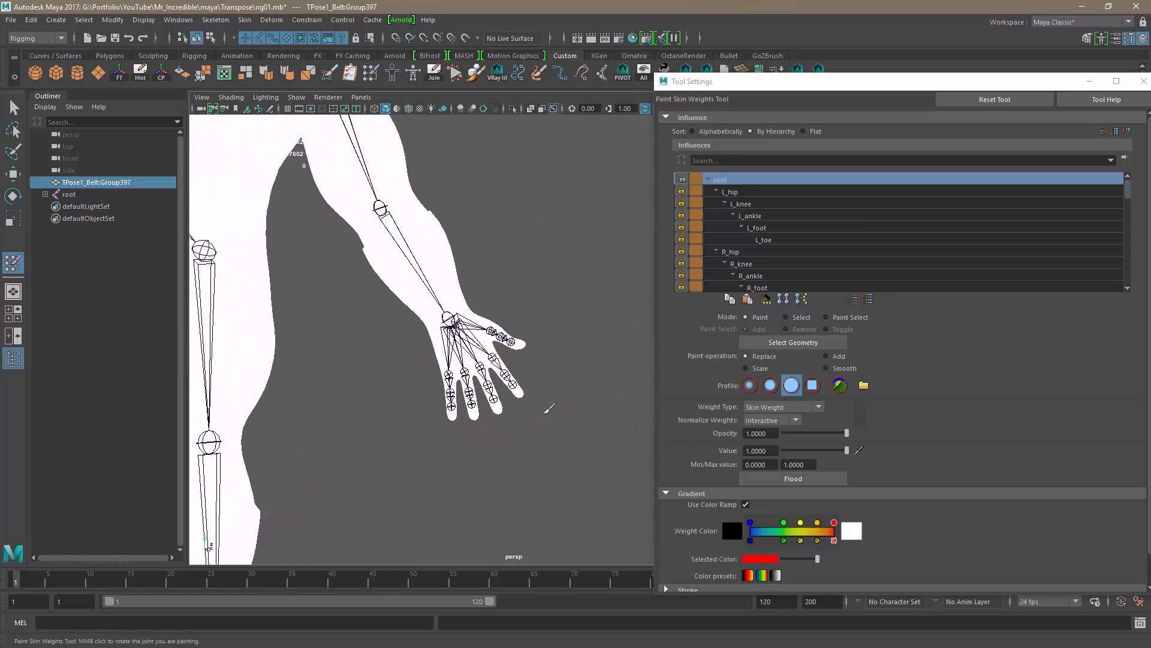
middle_click_drag(545, 410, 466, 431, "alt")
right_click_drag(467, 432, 458, 453, "alt")
left_click_drag(454, 445, 468, 418, "alt")
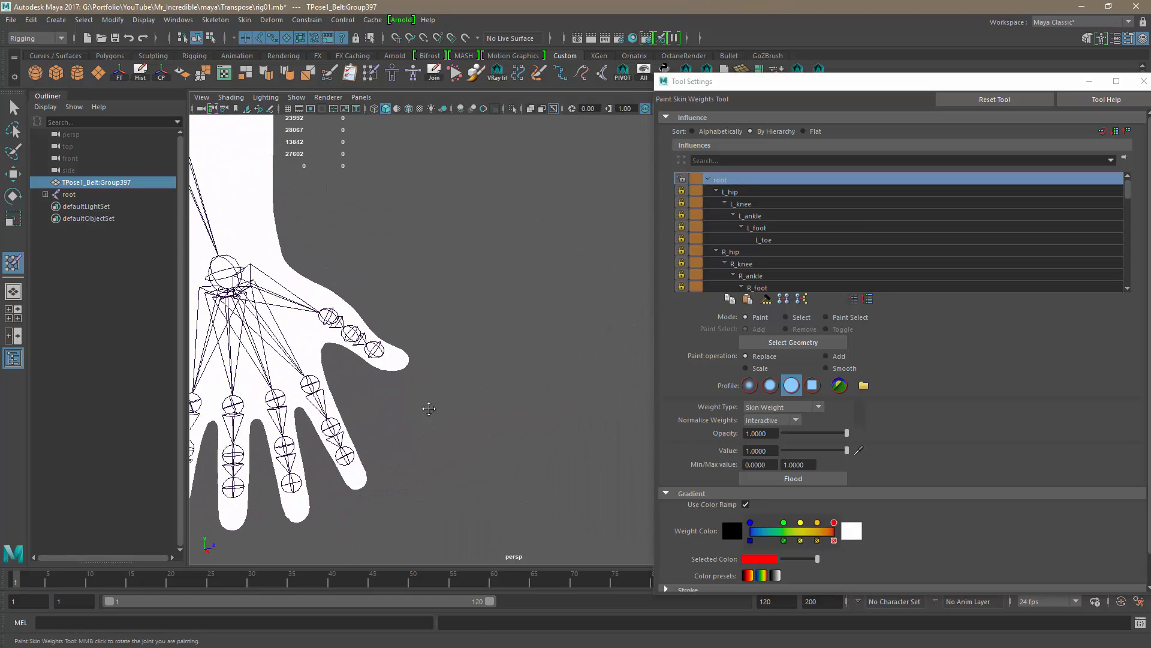
middle_click_drag(425, 411, 502, 414, "alt")
right_click_drag(502, 414, 568, 465, "alt")
left_click_drag(569, 463, 580, 455, "alt")
right_click_drag(579, 456, 545, 444, "alt")
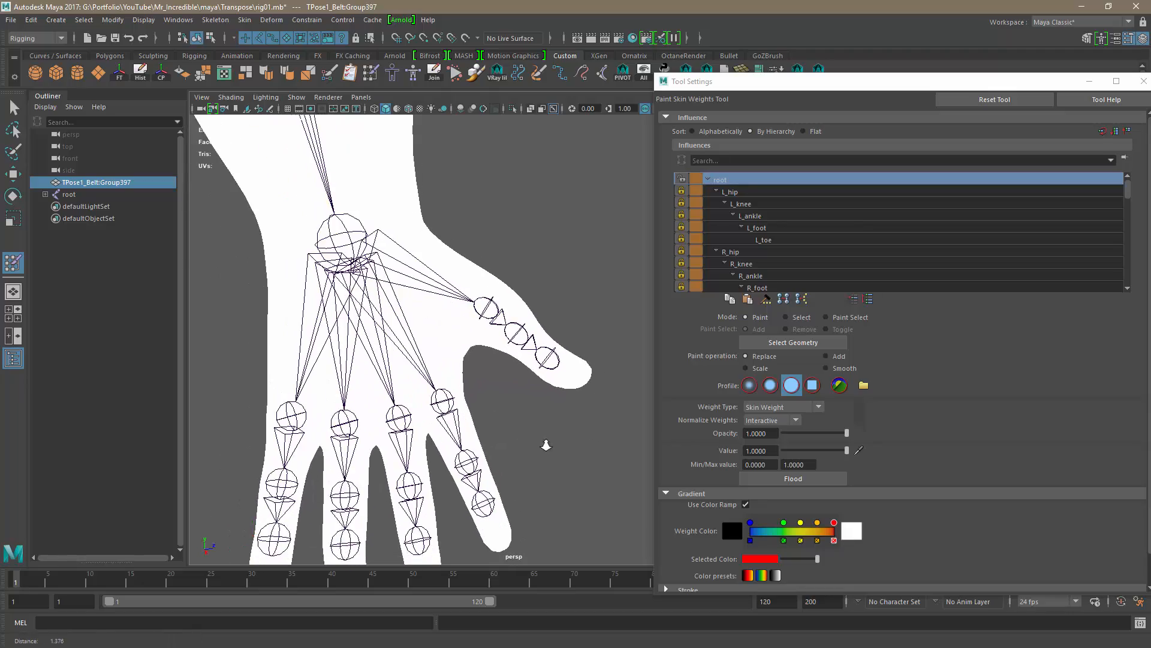
left_click_drag(545, 445, 253, 472, "alt")
middle_click_drag(504, 401, 284, 434, "alt")
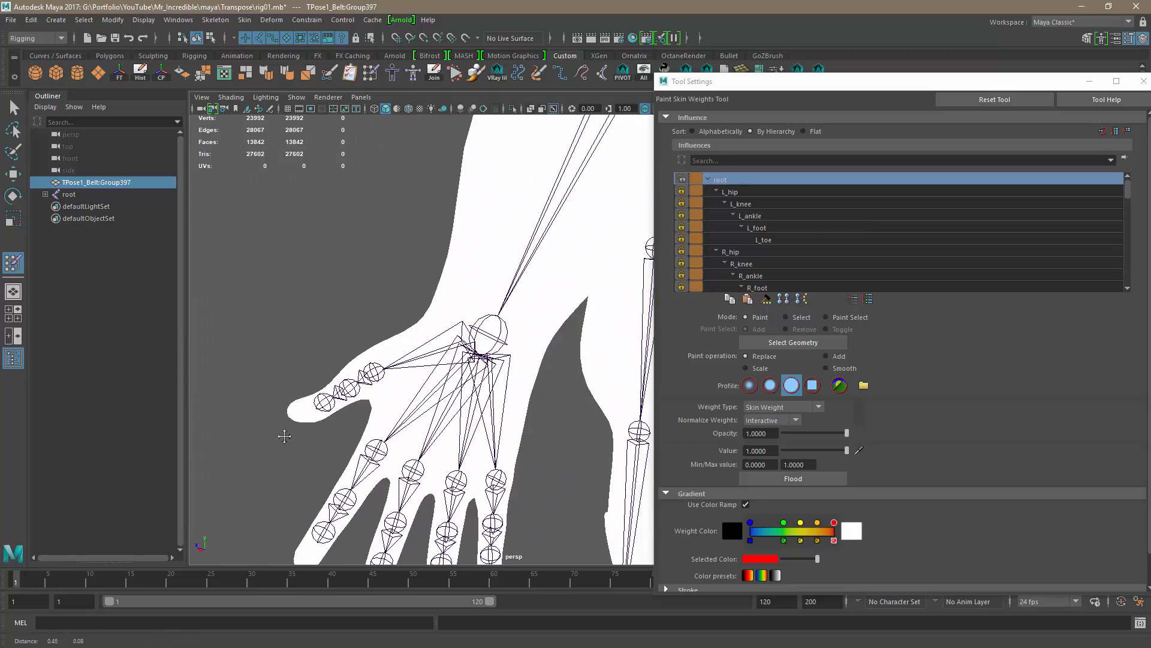
mouse_move(427, 445)
right_mouse_down("alt")
mouse_move(367, 433)
mouse_move(387, 429)
right_mouse_up("alt")
right_click_drag(496, 401, 516, 449, "alt")
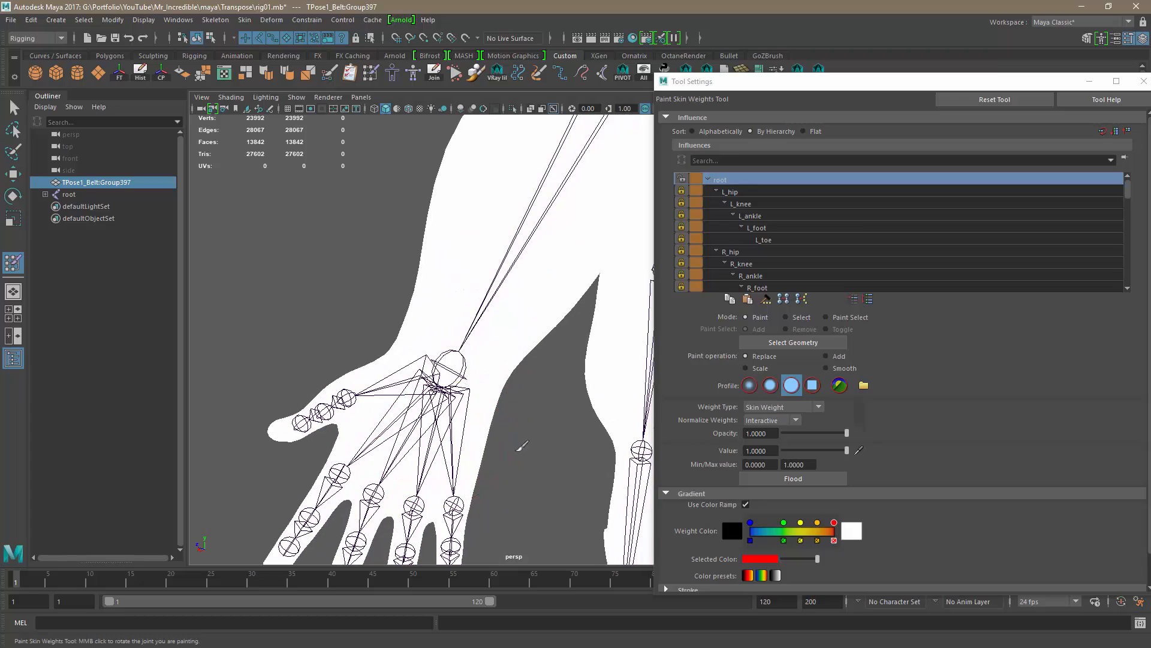
left_click_drag(480, 404, 589, 391, "alt")
right_click_drag(588, 391, 641, 280, "alt")
mouse_move(641, 279)
left_mouse_down("alt")
mouse_move(547, 264)
mouse_move(512, 318)
mouse_move(560, 295)
mouse_move(434, 270)
mouse_move(475, 304)
left_mouse_up("alt")
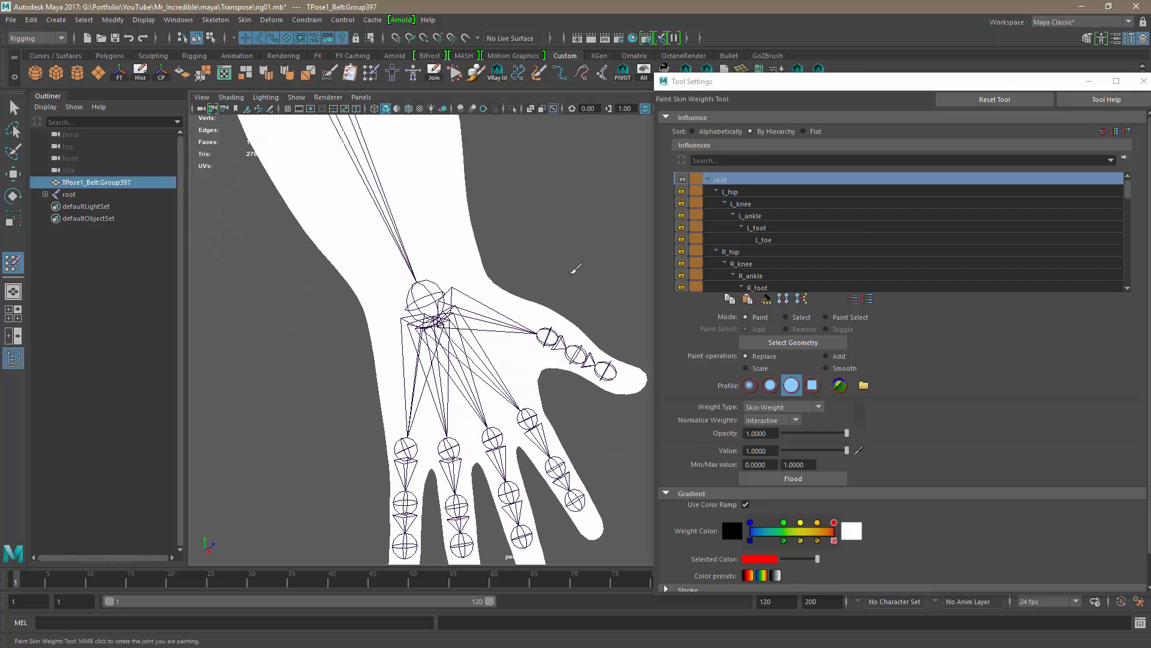
- Unlock the L_thumb3 influence and paint the left thumb's tip with Replace at value 1
left_click_drag(528, 363, 495, 372)
left_click_drag(564, 317, 519, 394, "alt")
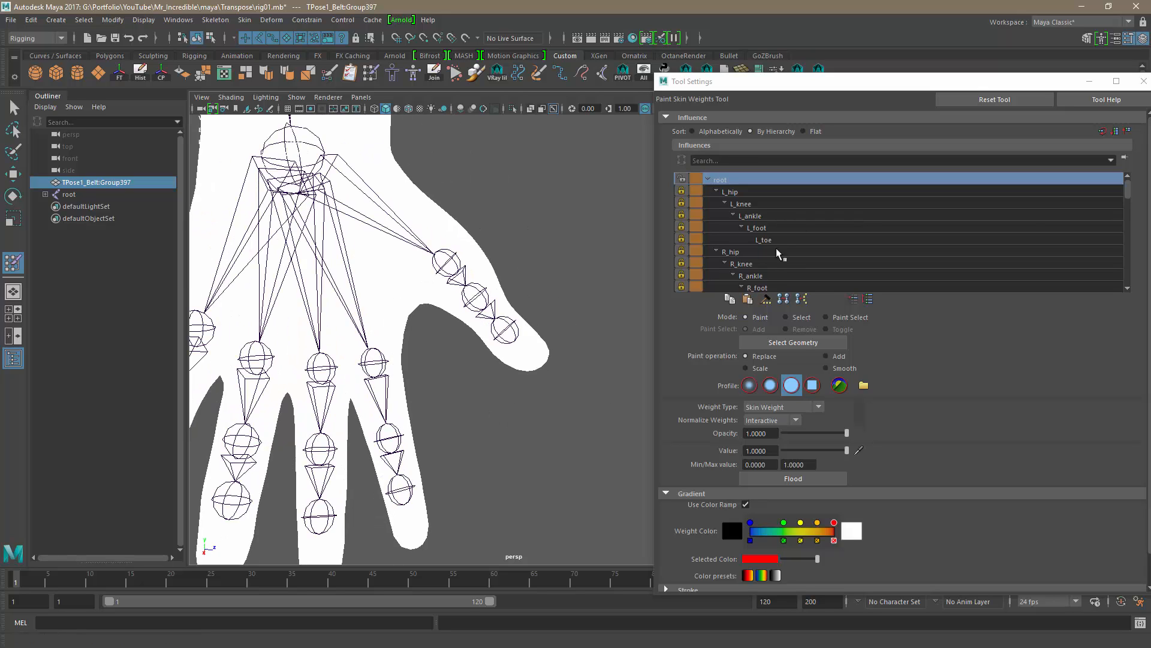
left_click_drag(1127, 195, 1135, 240)
left_click(806, 248)
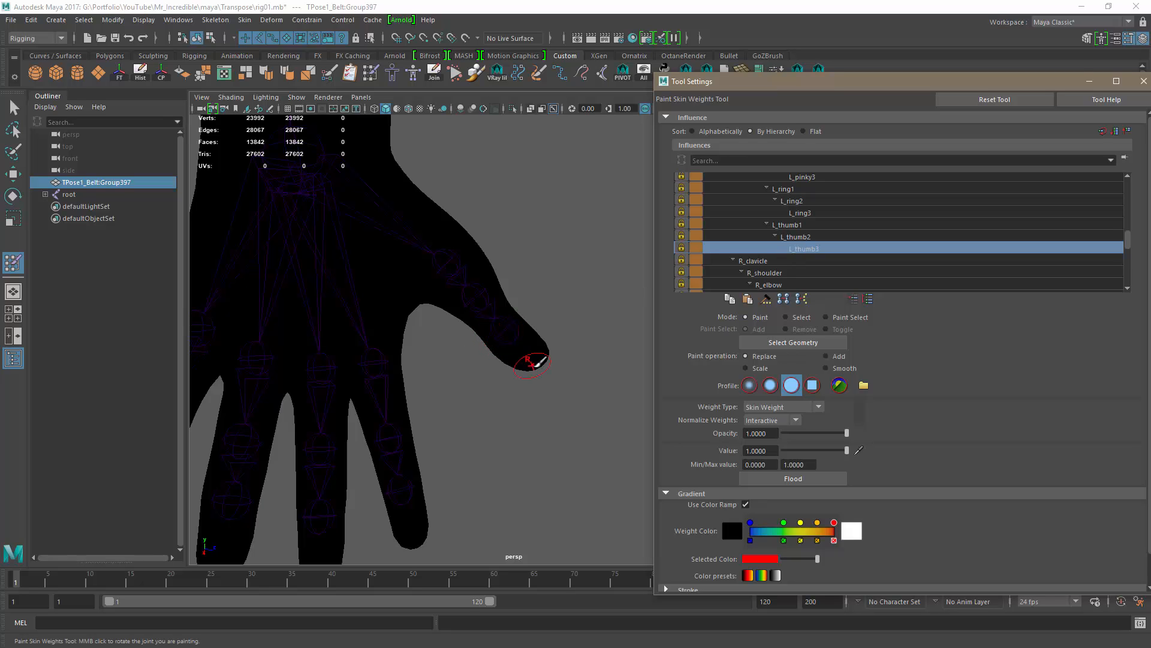
left_click(681, 247)
left_click(798, 386)
left_click_drag(535, 339, 546, 348)
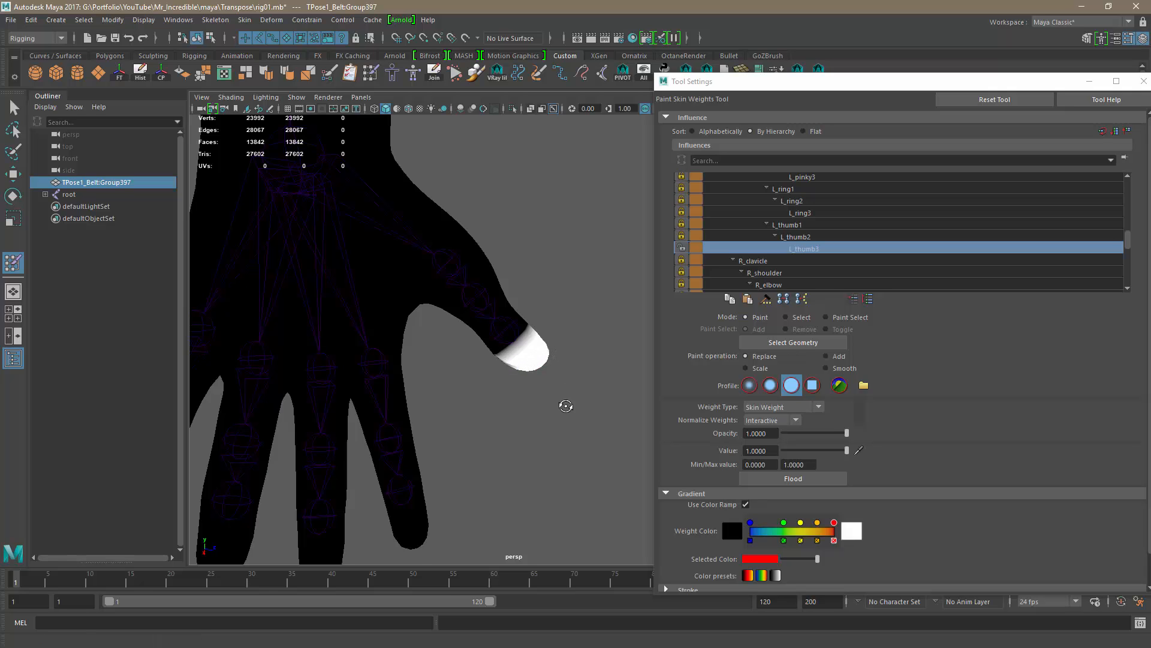
- Turn on Show wireframe for the Paint Skin Weights tool to inspect the edge loops around the painted thumb tip
left_click_drag(565, 403, 424, 494, "alt")
right_click_drag(423, 494, 621, 430, "alt")
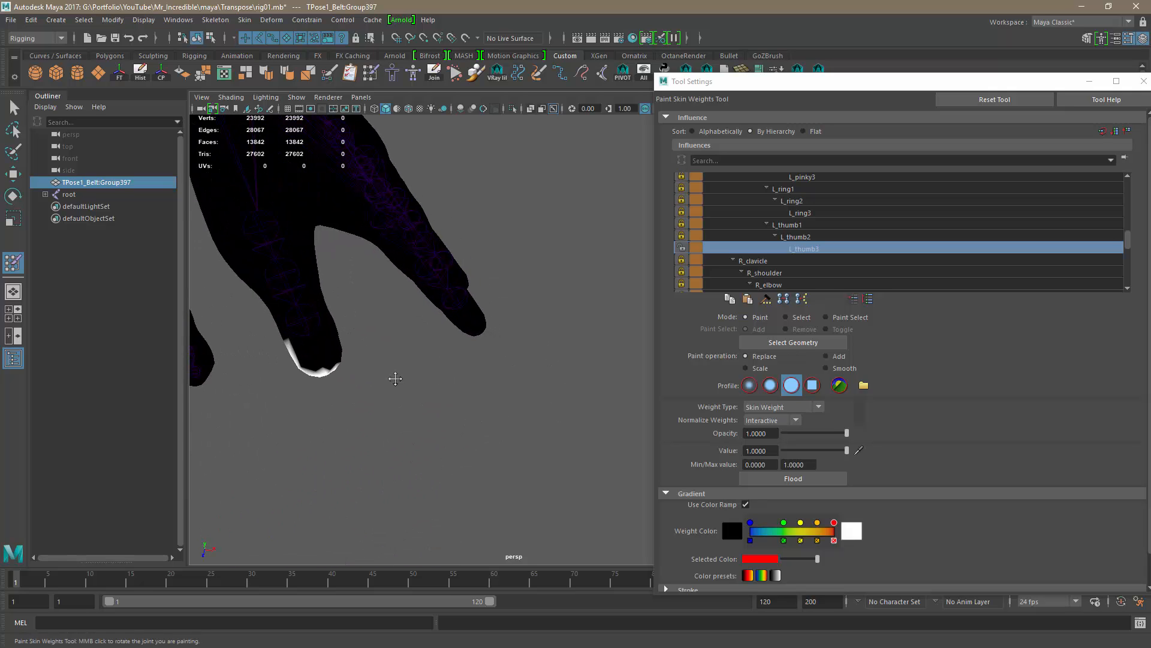
mouse_move(394, 378)
left_mouse_down("alt")
mouse_move(478, 380)
mouse_move(423, 379)
mouse_move(443, 369)
mouse_move(446, 345)
mouse_move(442, 359)
mouse_move(376, 368)
mouse_move(456, 372)
left_mouse_up("alt")
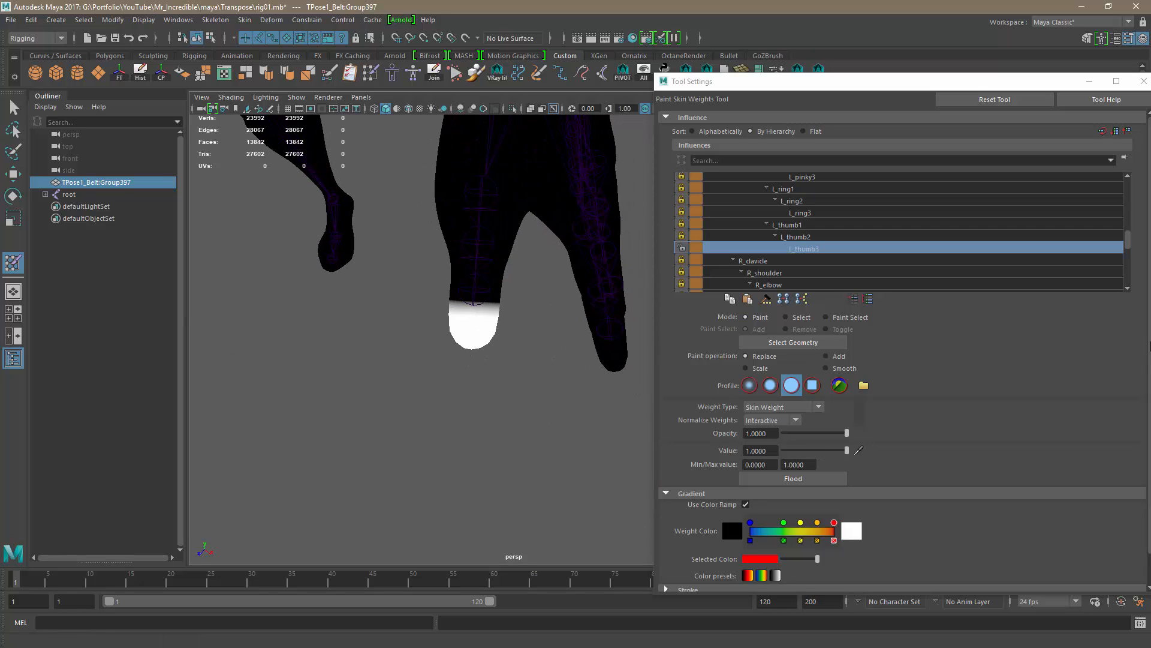
scroll(984, 479, "down", 2)
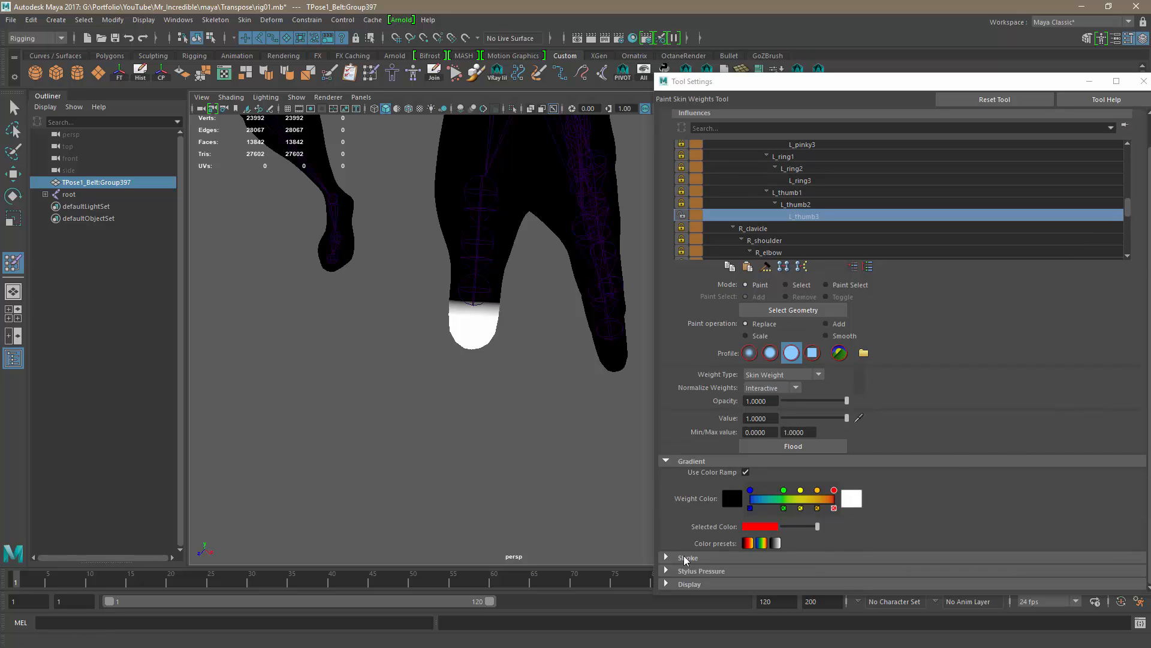
left_click(672, 584)
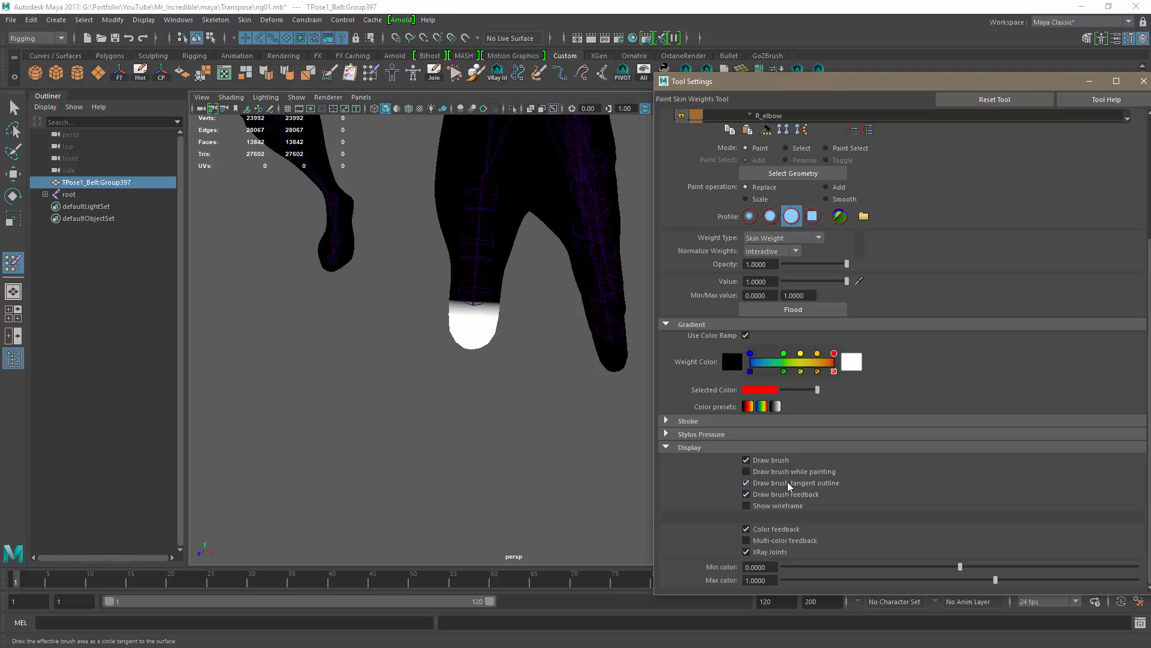
left_click(763, 506)
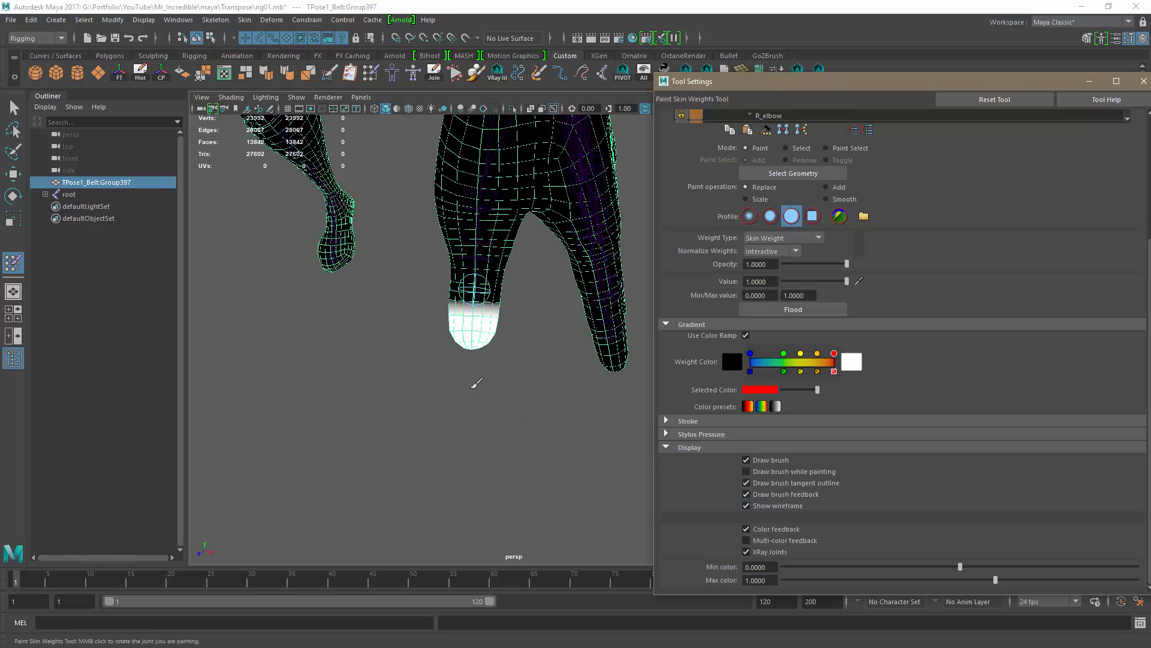
right_click_drag(476, 383, 500, 394, "alt")
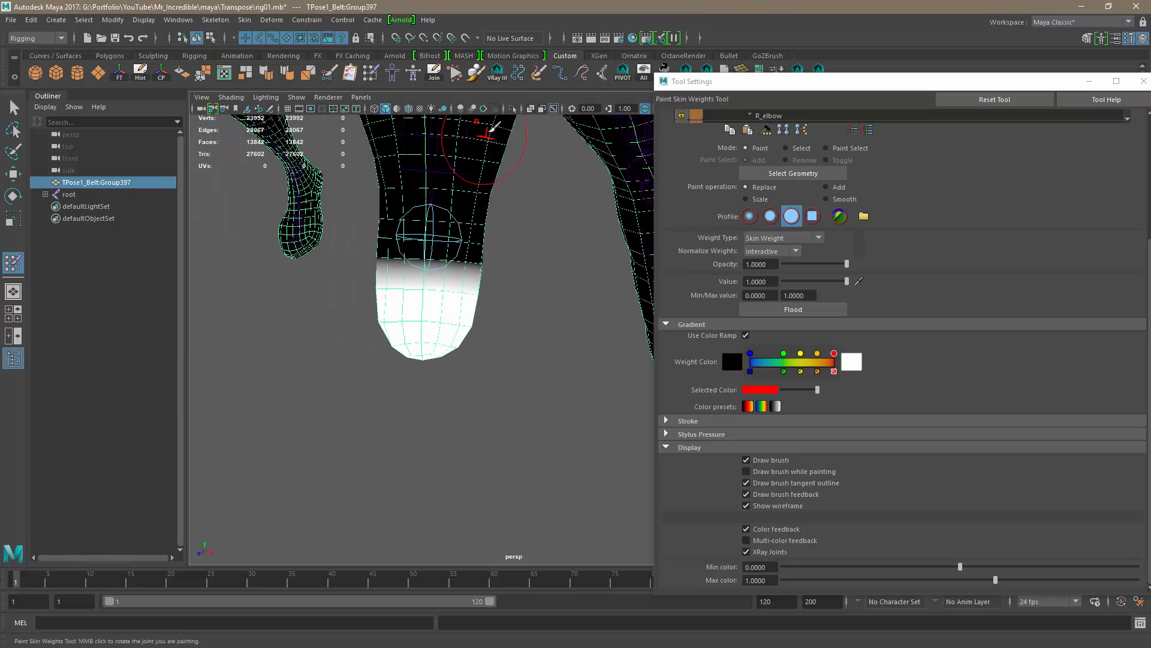
mouse_move(528, 249)
right_mouse_down("alt")
mouse_move(542, 303)
mouse_move(475, 314)
mouse_move(527, 352)
mouse_move(457, 340)
right_mouse_up("alt")
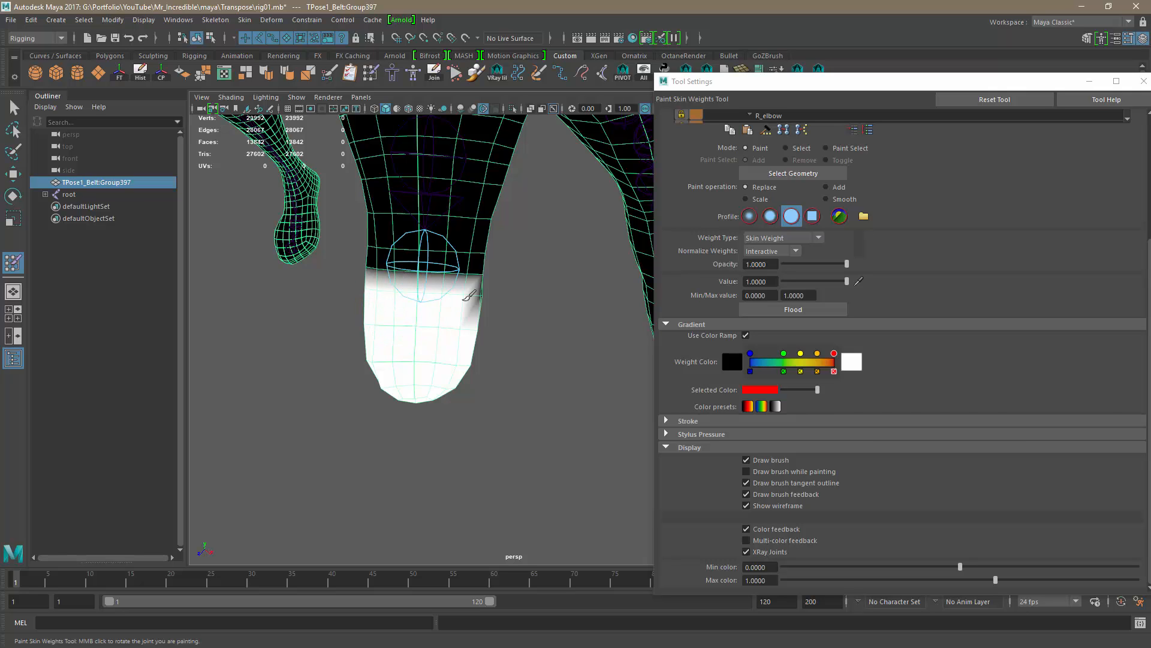
- Inspect the painted left thumb tip from several angles and display the root influence's weights around it
mouse_move(509, 368)
left_mouse_down("alt")
mouse_move(472, 362)
mouse_move(393, 308)
left_mouse_up("alt")
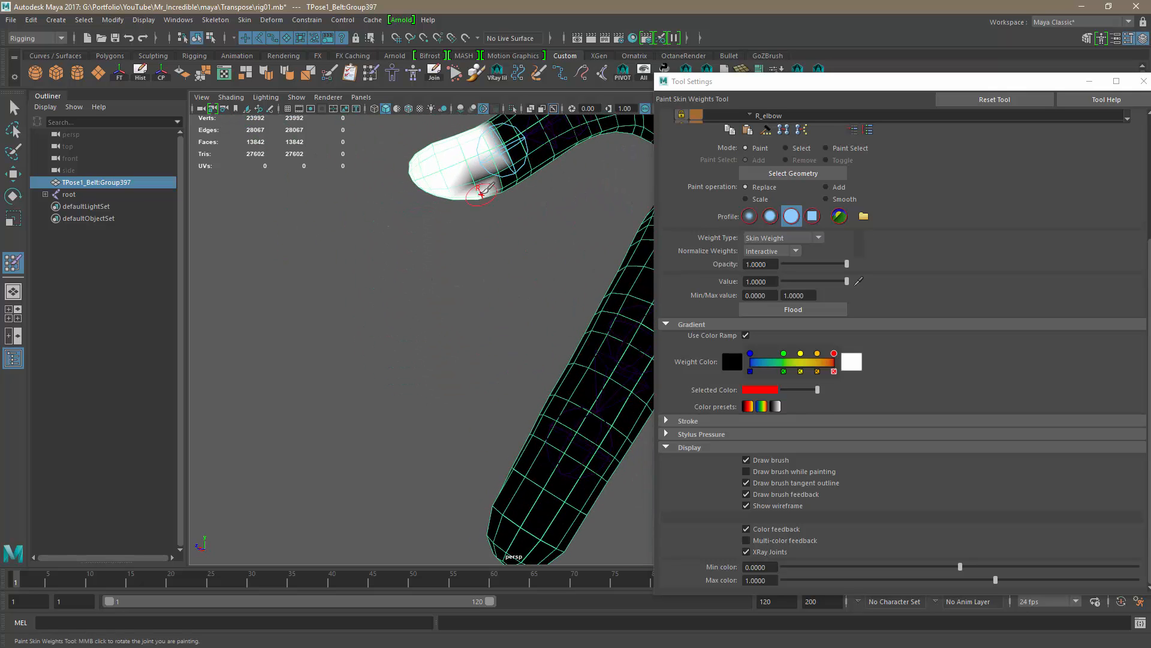
mouse_move(427, 271)
left_mouse_down("alt")
mouse_move(605, 187)
mouse_move(526, 246)
mouse_move(516, 228)
mouse_move(439, 323)
mouse_move(398, 329)
mouse_move(504, 357)
mouse_move(483, 404)
mouse_move(617, 323)
mouse_move(627, 249)
mouse_move(595, 329)
mouse_move(429, 388)
left_mouse_up("alt")
right_click_drag(429, 389, 487, 435, "alt")
left_click_drag(487, 435, 545, 423, "alt")
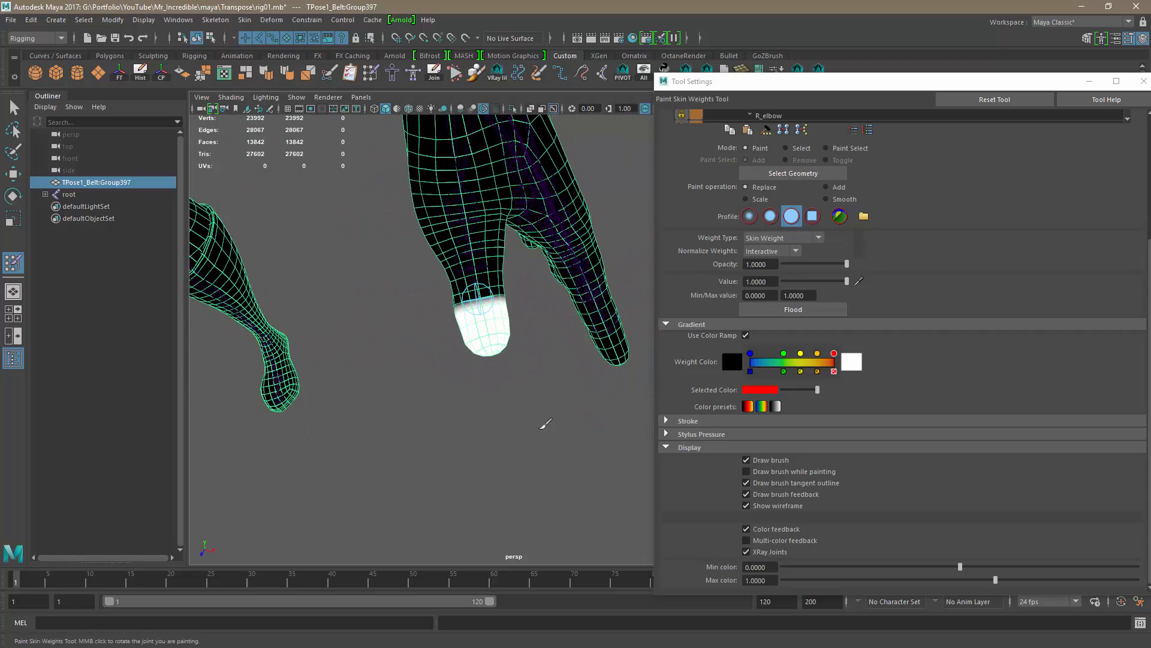
scroll(1007, 178, "up", 3)
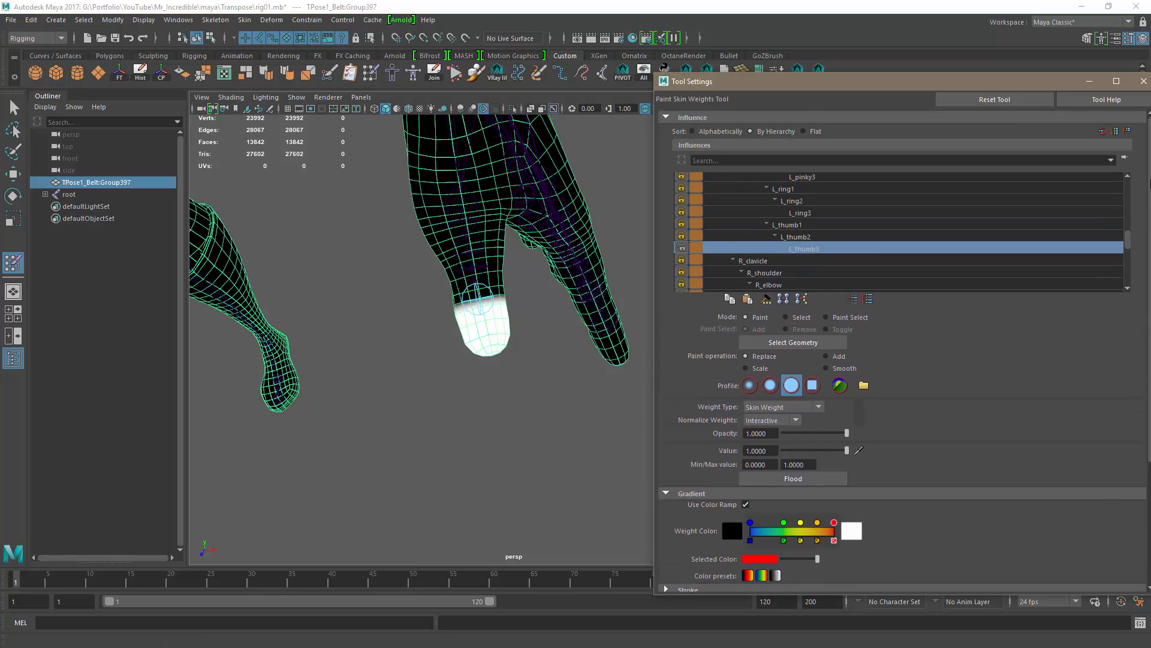
scroll(829, 223, "up", 10)
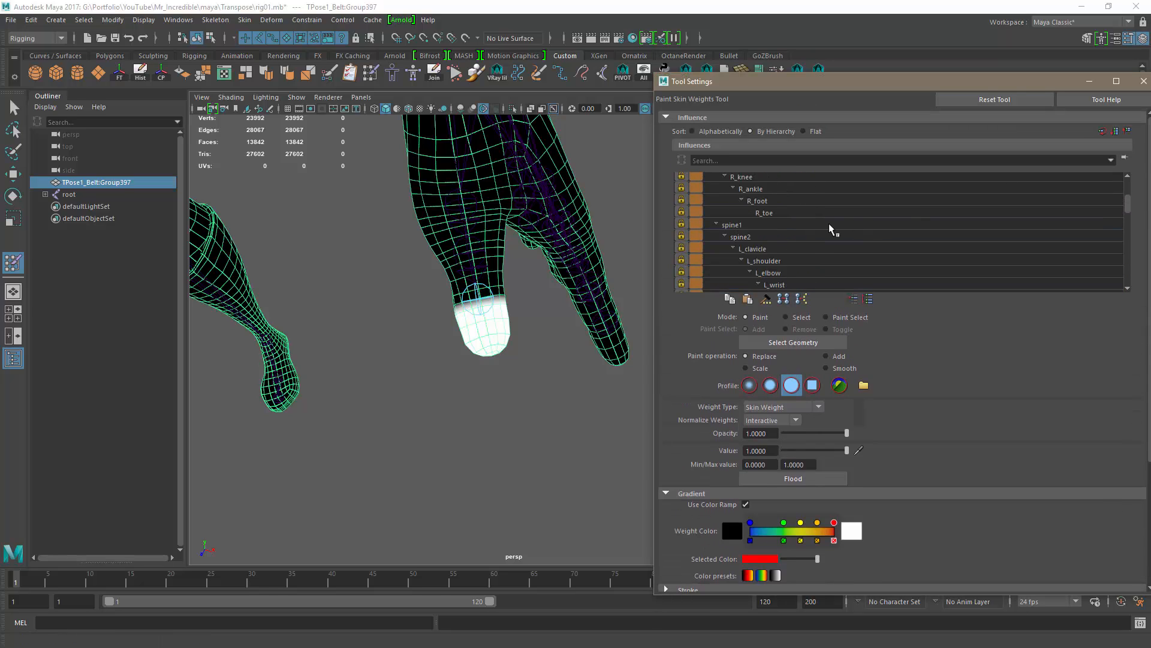
left_click(725, 181)
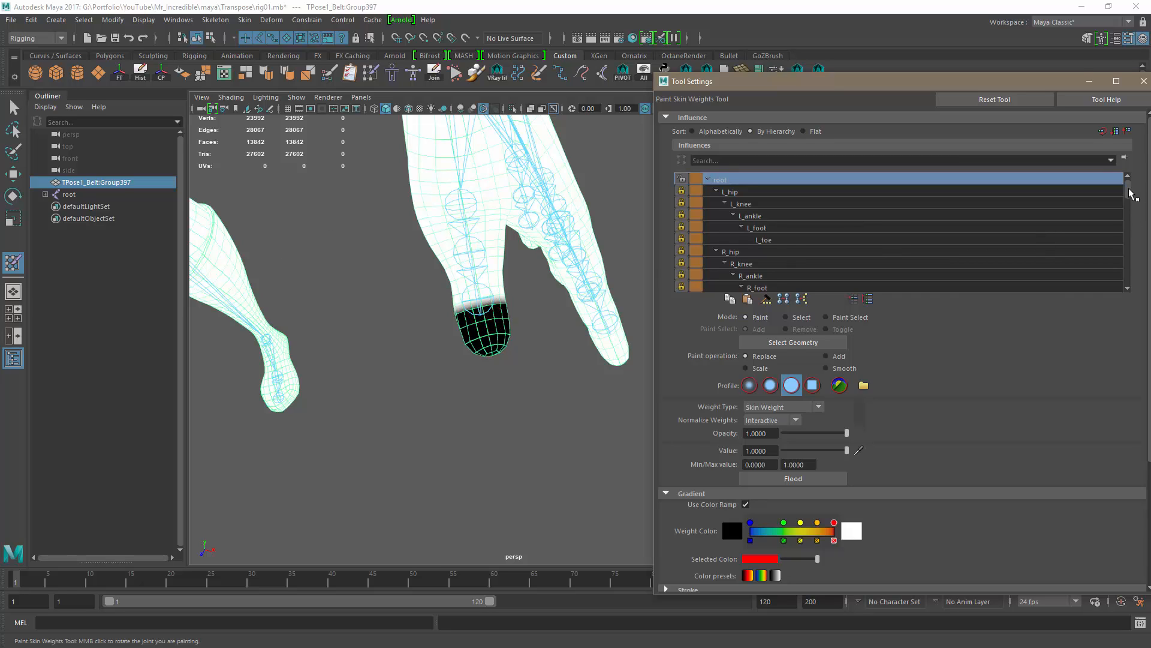
- Lock the skin weights of the L_thumb3 influence
left_click_drag(1130, 193, 1135, 238)
left_click(808, 243)
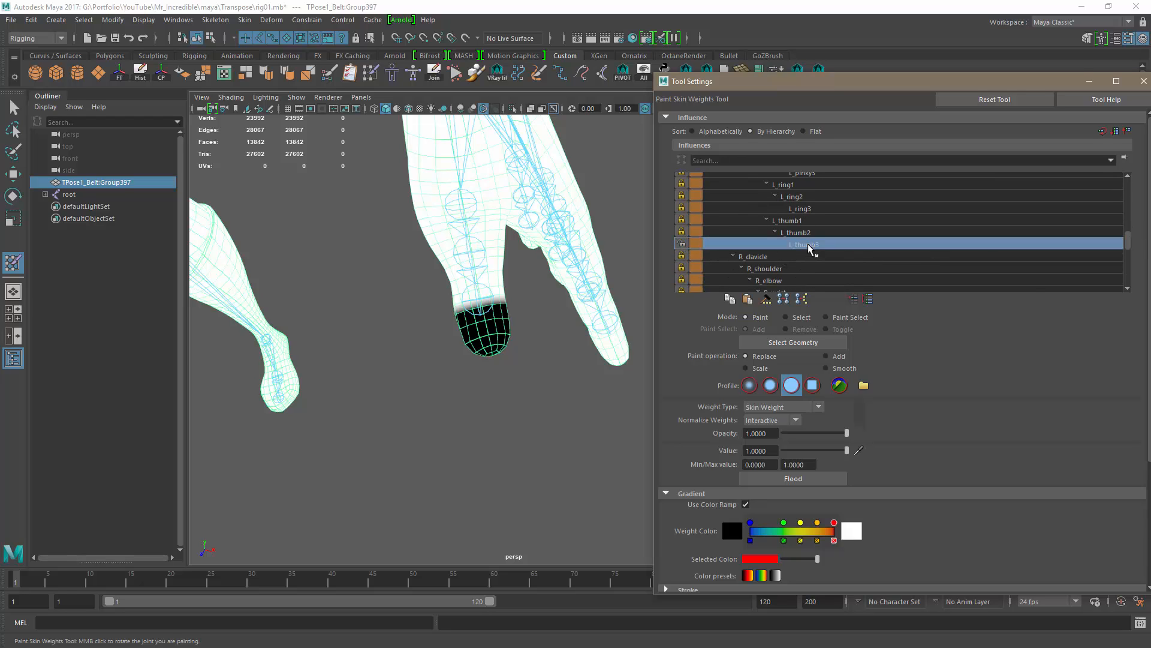
left_click(681, 243)
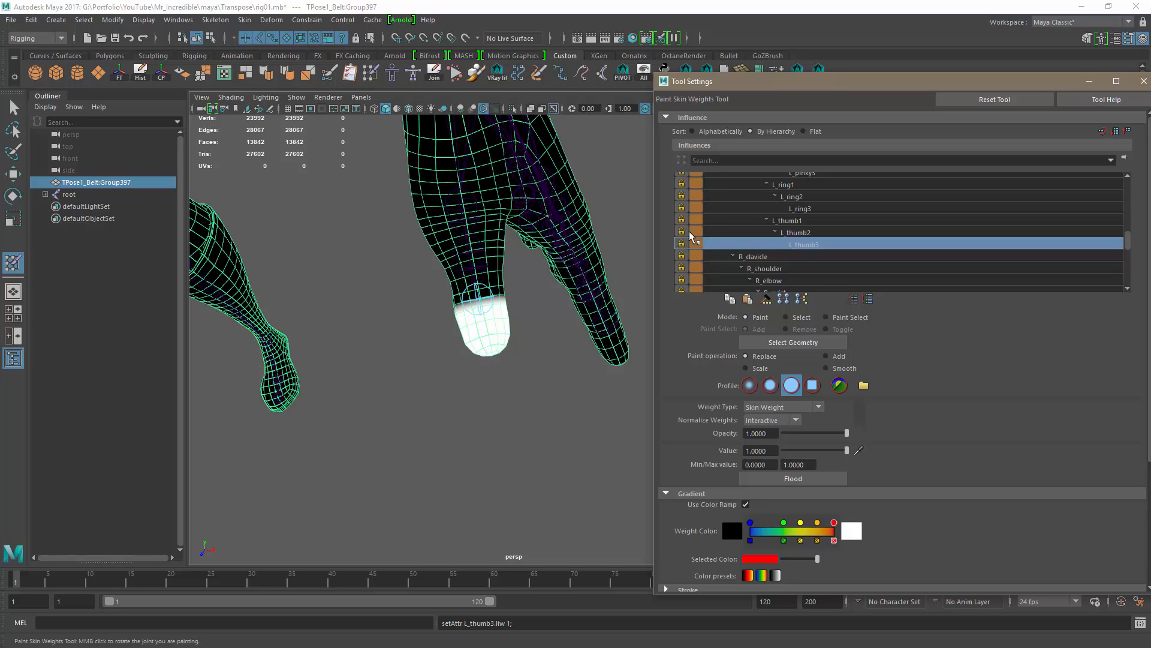
- Unlock the L_thumb2 influence and paint the left thumb's middle segment with Replace at value 1
left_click(789, 232)
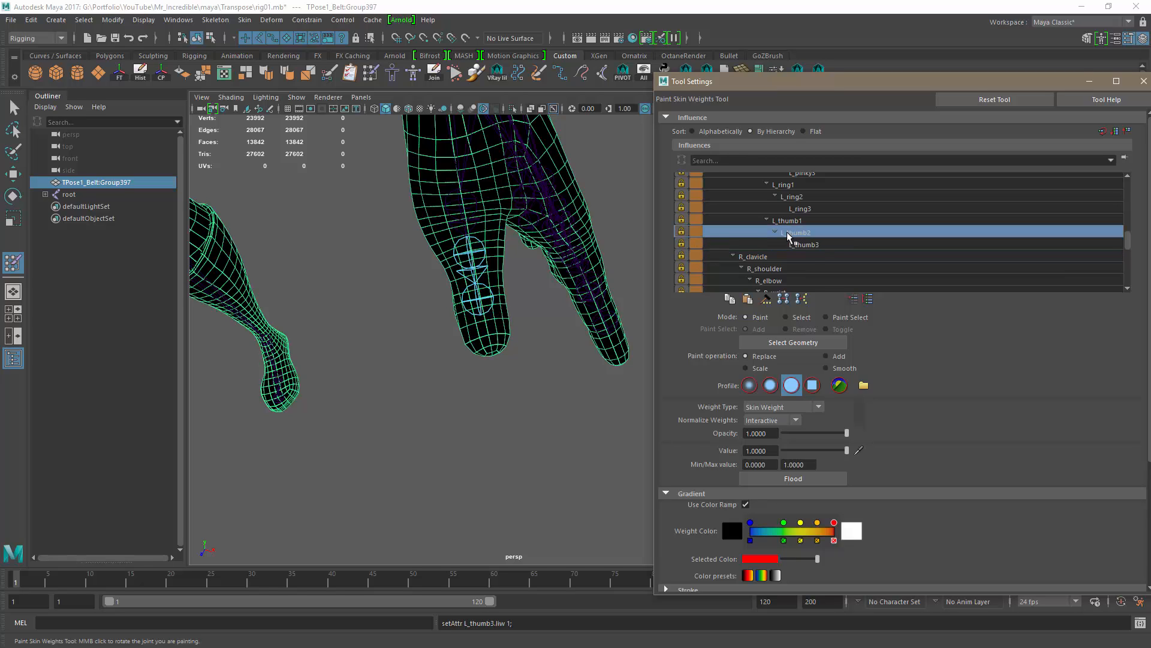
left_click(681, 231)
left_click_drag(528, 331, 529, 320, "alt")
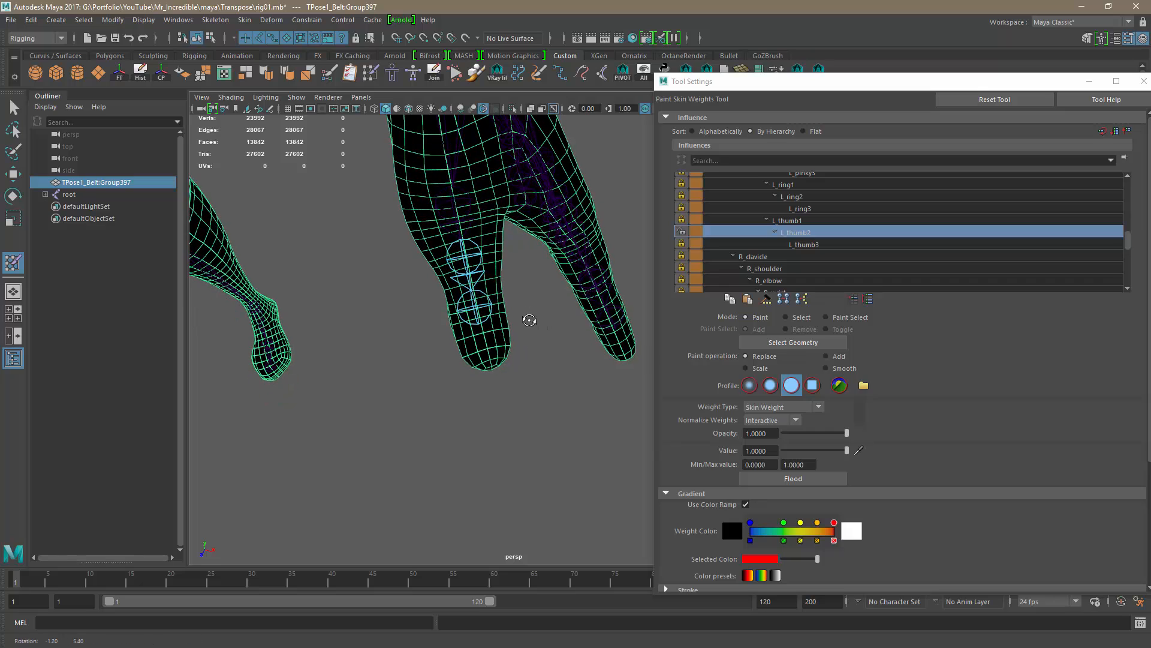
mouse_move(462, 273)
left_mouse_down()
mouse_move(459, 294)
mouse_move(451, 275)
mouse_move(506, 251)
mouse_move(419, 244)
mouse_move(537, 217)
mouse_move(519, 210)
mouse_move(510, 234)
mouse_move(531, 225)
left_mouse_up()
left_click_drag(527, 265, 520, 254, "alt")
left_click_drag(447, 184, 445, 198, "alt")
left_click_drag(465, 338, 436, 317, "alt")
middle_click_drag(507, 390, 471, 335, "alt")
right_click_drag(471, 335, 489, 348, "alt")
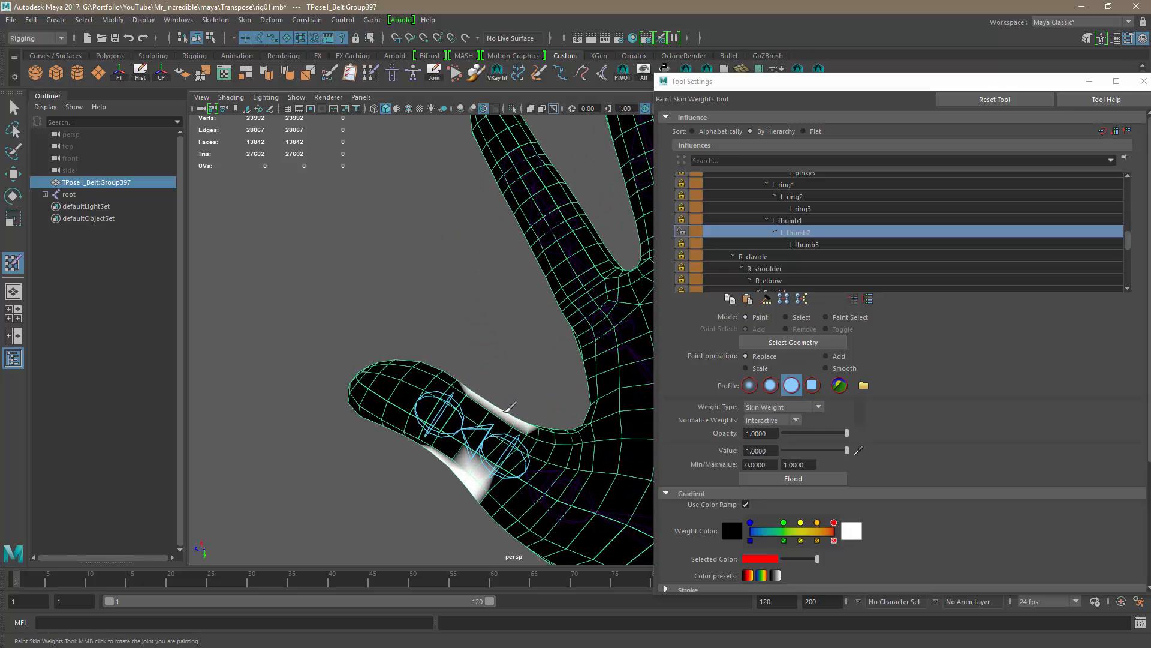
- Extend the L_thumb2 weights around all sides of the thumb's middle segment, keeping the tip free of them
mouse_move(510, 420)
left_mouse_down()
mouse_move(487, 458)
mouse_move(519, 432)
mouse_move(457, 443)
mouse_move(438, 433)
mouse_move(471, 399)
mouse_move(408, 372)
mouse_move(437, 407)
mouse_move(366, 383)
mouse_move(396, 378)
left_mouse_up()
mouse_move(450, 295)
left_mouse_down("alt")
mouse_move(465, 424)
mouse_move(495, 449)
mouse_move(432, 446)
mouse_move(443, 270)
mouse_move(426, 236)
left_mouse_up("alt")
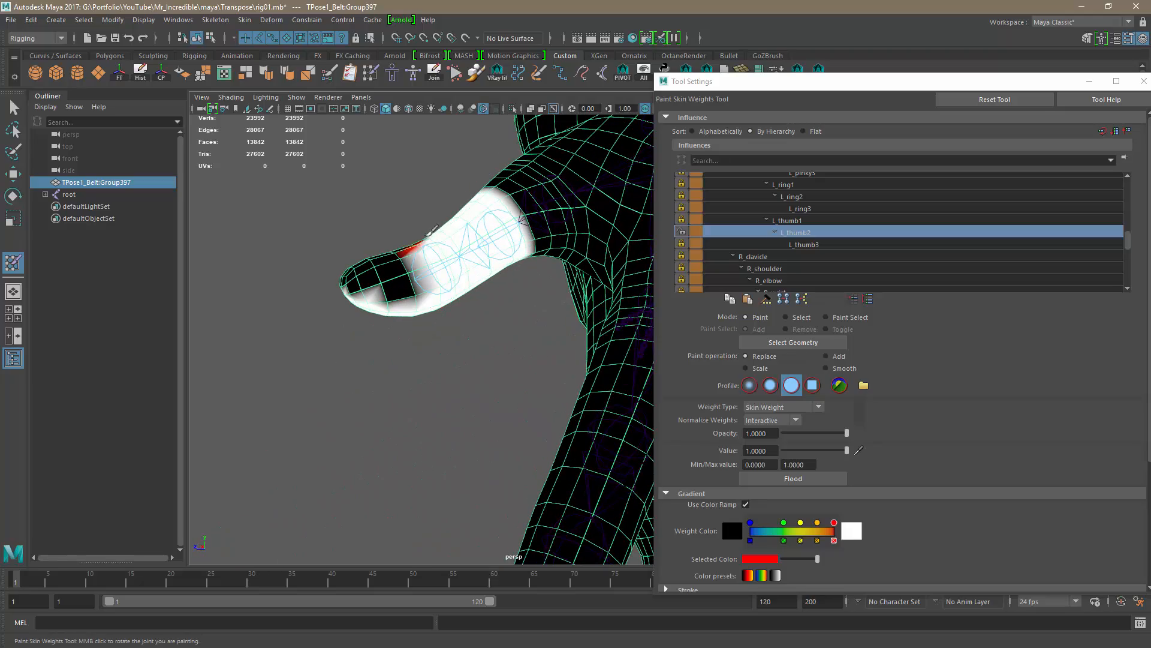
mouse_move(467, 319)
left_mouse_down("alt")
mouse_move(542, 355)
mouse_move(467, 378)
left_mouse_up("alt")
left_click_drag(534, 391, 520, 394)
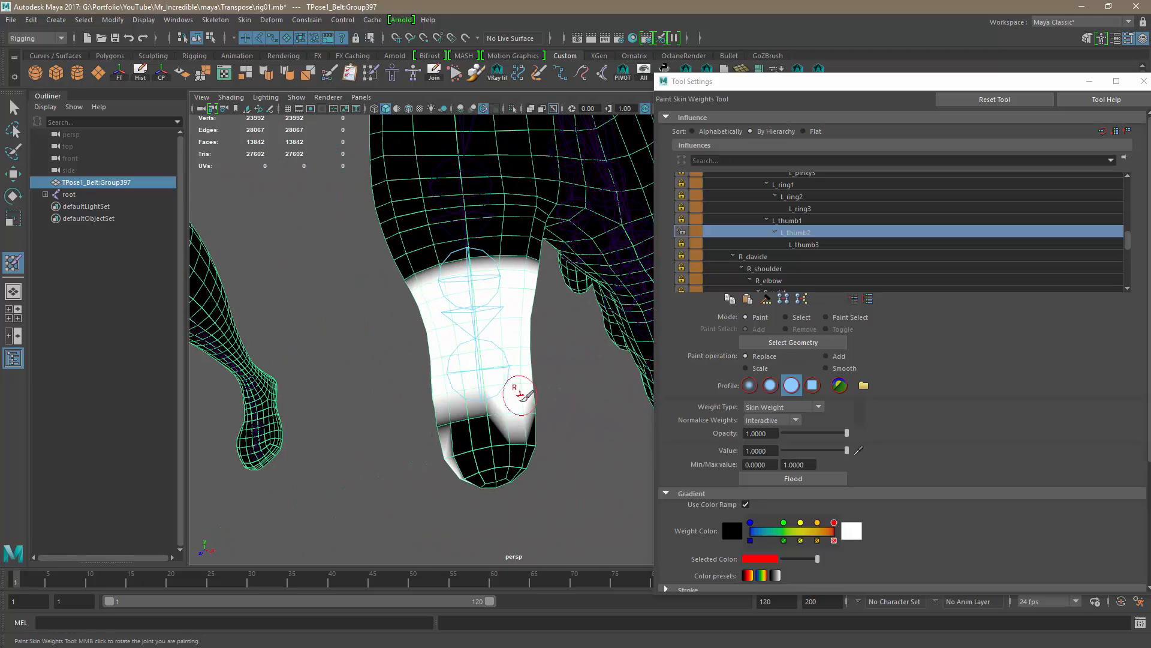
mouse_move(526, 469)
left_mouse_down("alt")
mouse_move(421, 437)
mouse_move(403, 330)
mouse_move(488, 437)
mouse_move(638, 439)
mouse_move(516, 458)
mouse_move(626, 345)
left_mouse_up("alt")
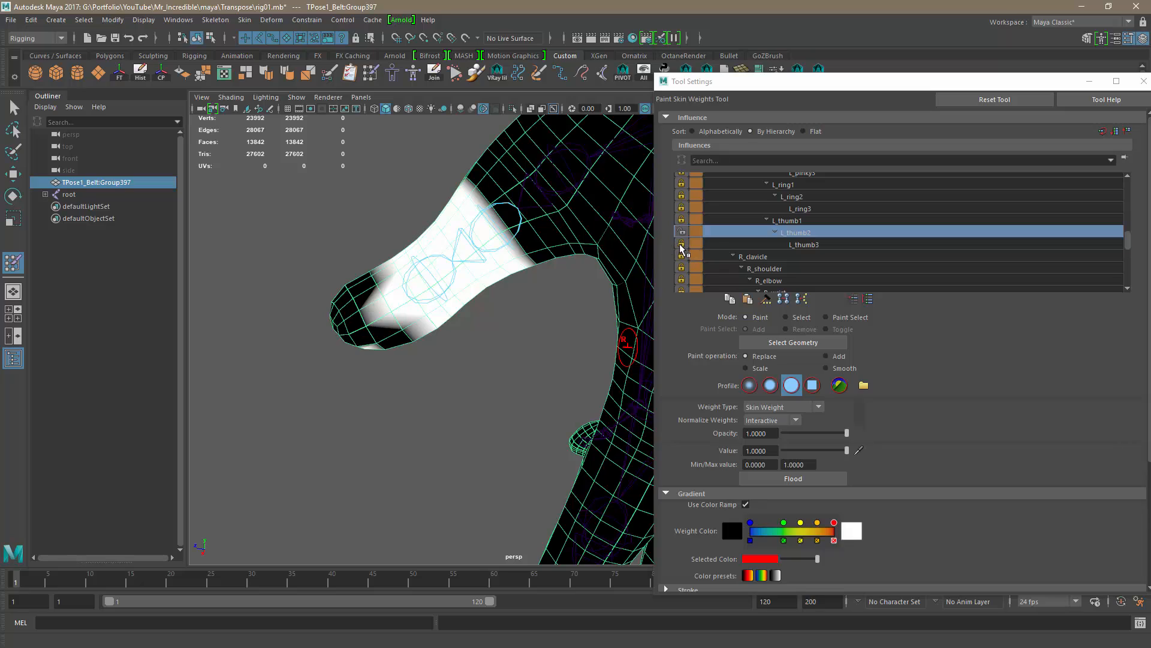
left_click(794, 221)
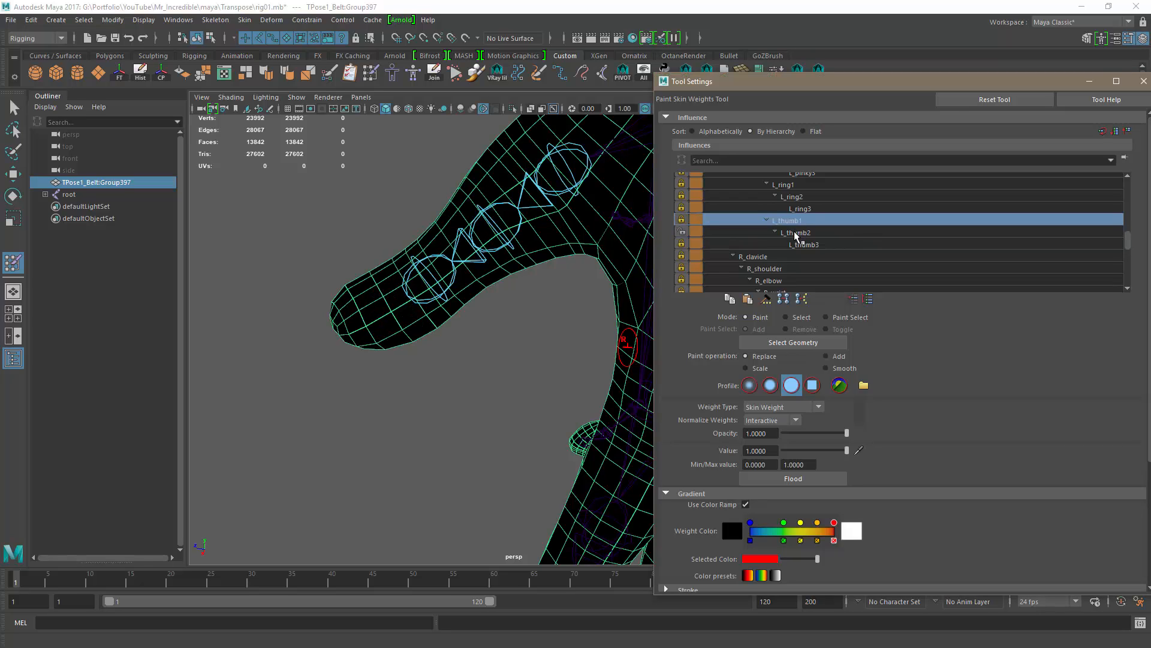
left_click(796, 234)
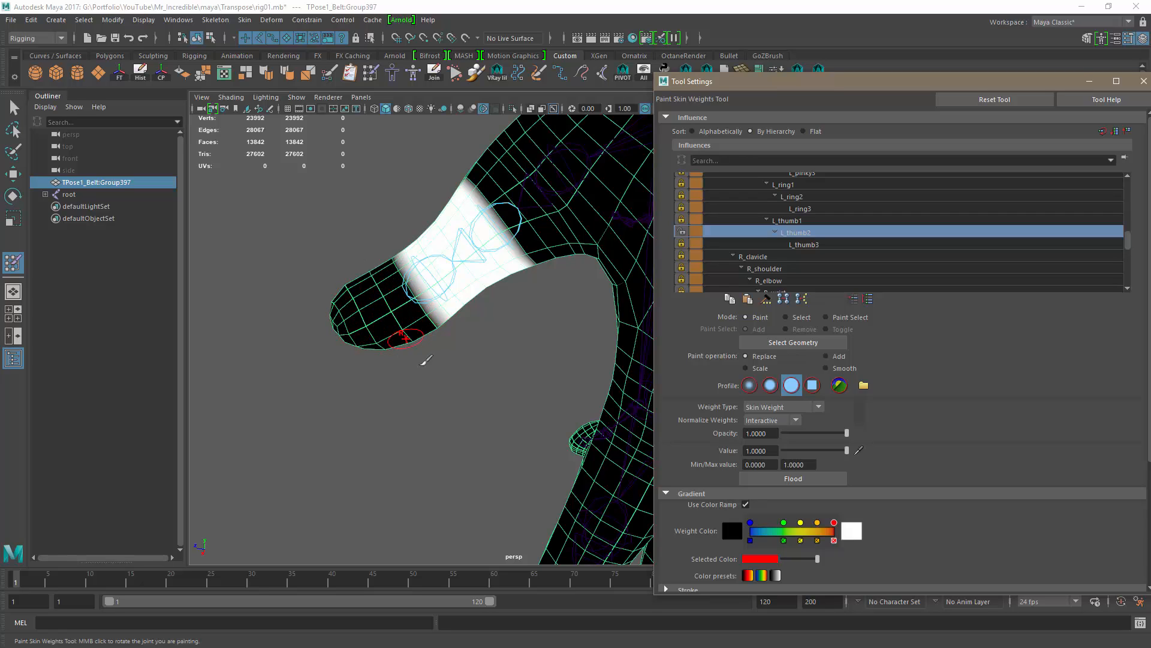
left_click_drag(422, 363, 641, 315, "alt")
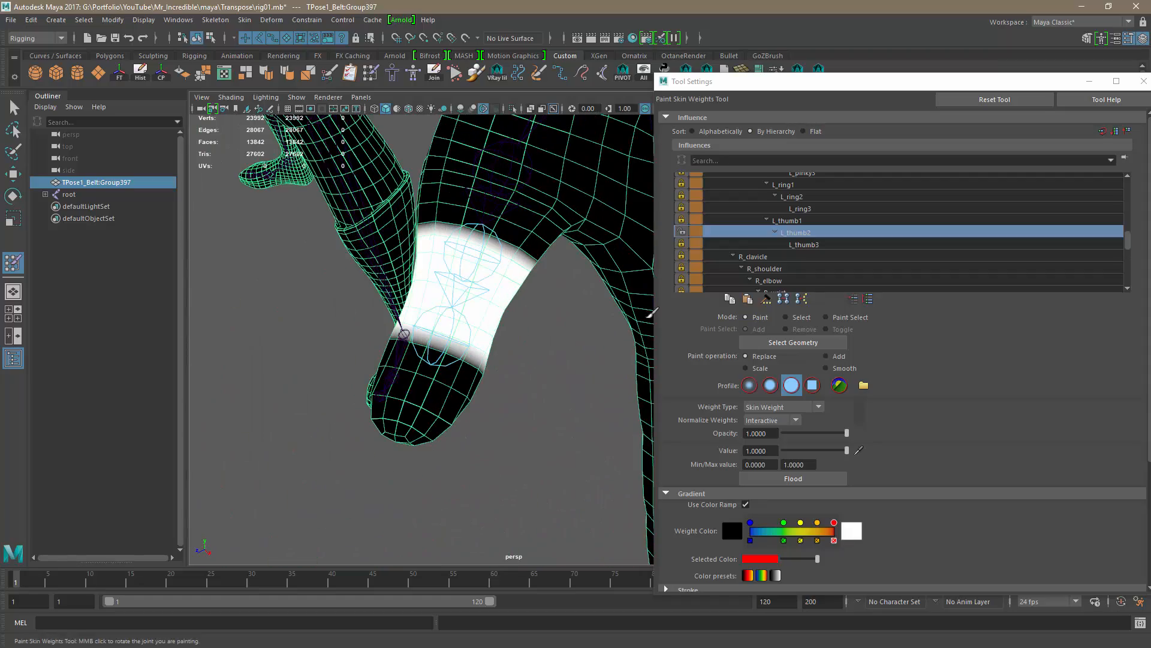
- Lock the L_thumb2 influence, unlock L_thumb1, and frame the base of the left thumb for painting
left_click(682, 232)
left_click(779, 220)
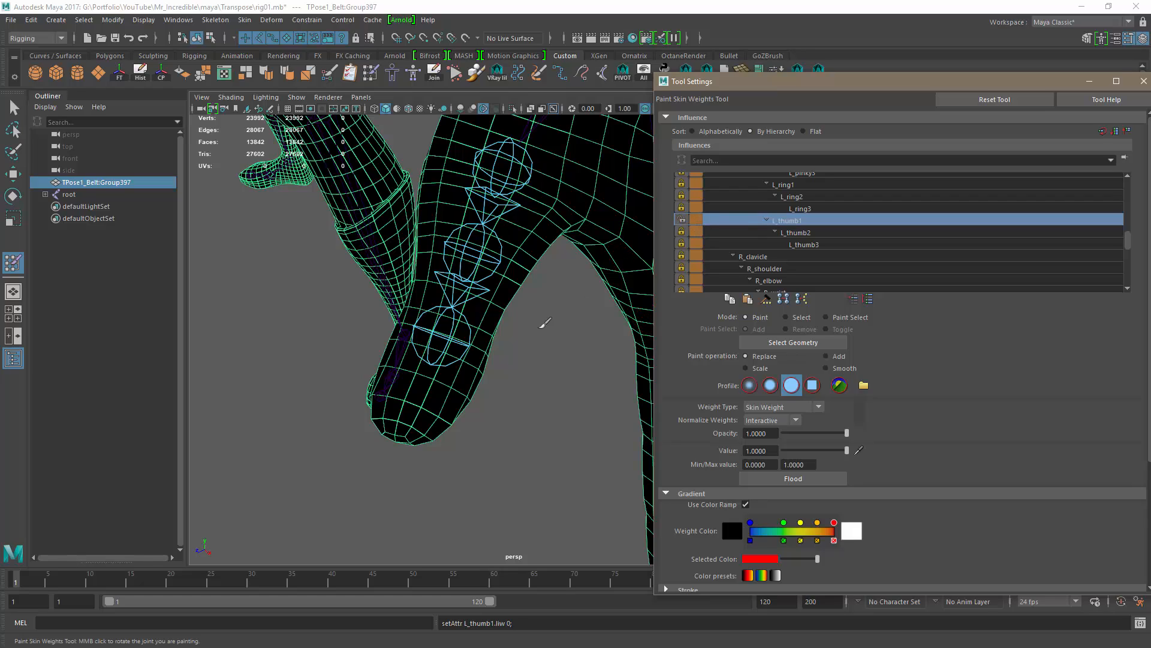
middle_click_drag(540, 328, 504, 390, "alt")
key("f")
right_click_drag(504, 388, 455, 373, "alt")
left_click_drag(455, 373, 429, 404, "alt")
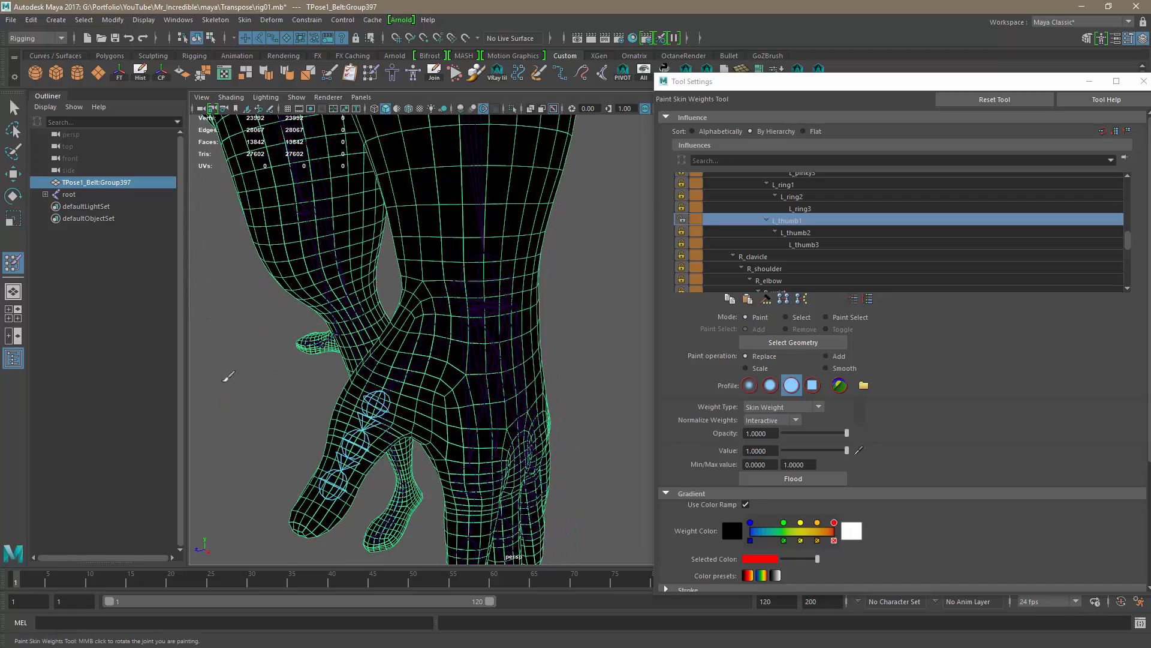
right_click_drag(242, 385, 338, 359, "alt")
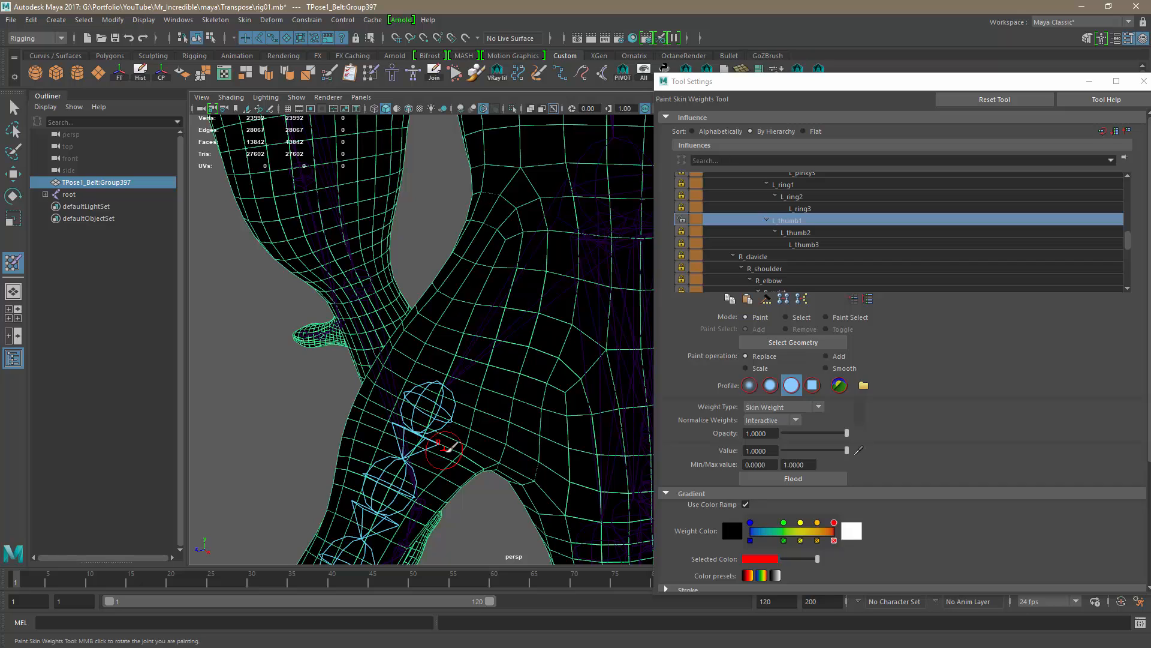
left_click_drag(448, 446, 447, 442, "alt")
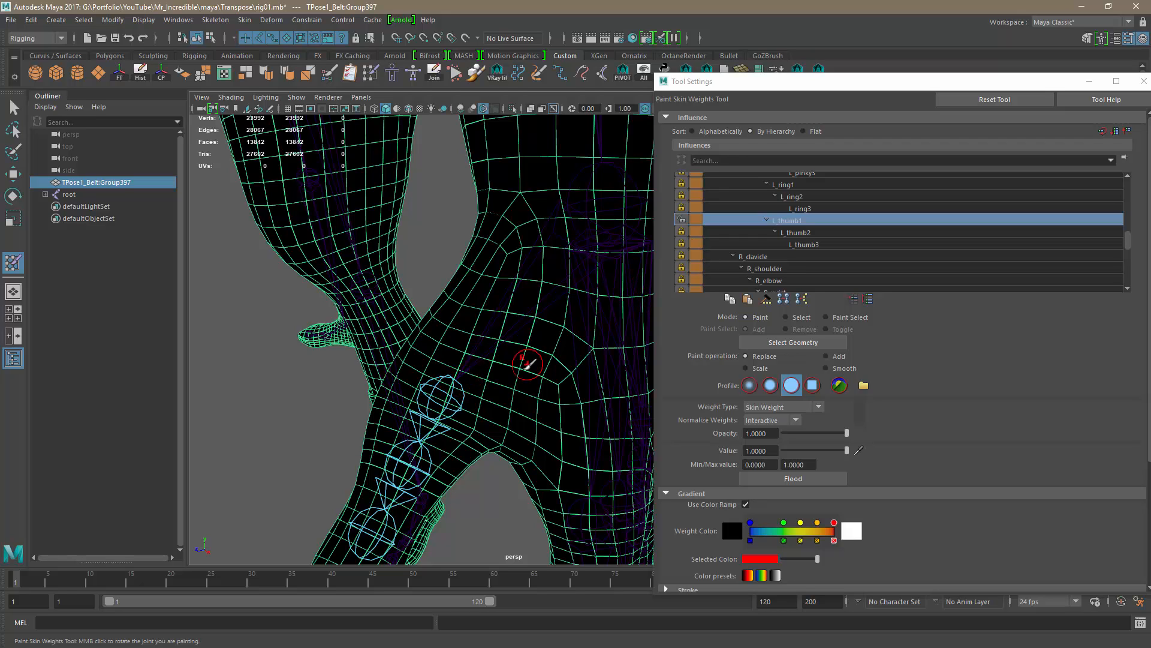
left_click_drag(496, 457, 483, 458, "alt")
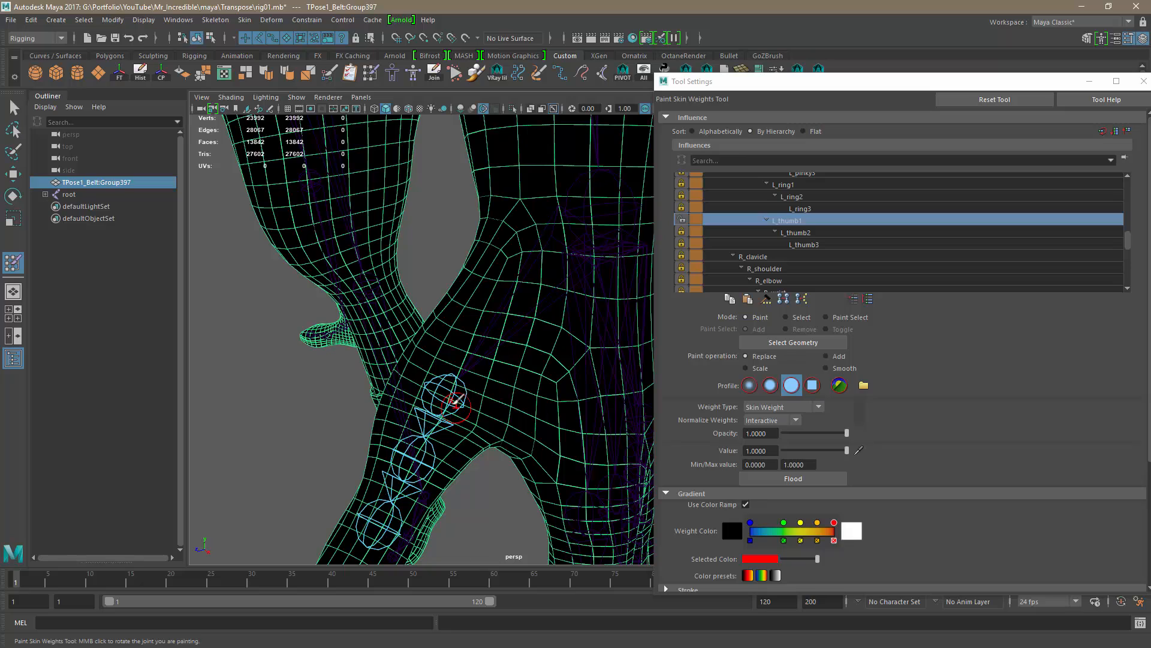
- Try painting L_thumb1 weights over the left thumb's base with Replace at value 1, then undo the strokes
mouse_move(456, 403)
left_mouse_down()
mouse_move(405, 379)
mouse_move(460, 361)
mouse_move(495, 413)
mouse_move(483, 422)
mouse_move(381, 414)
mouse_move(474, 479)
mouse_move(429, 351)
mouse_move(423, 429)
left_mouse_up()
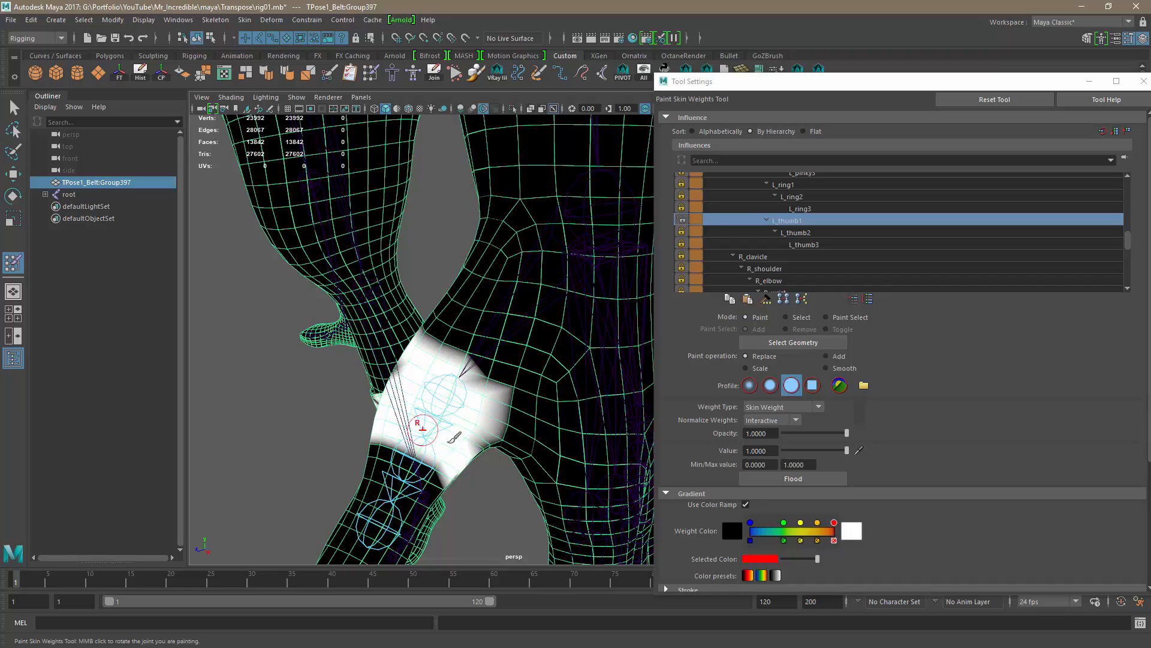
left_click_drag(612, 448, 420, 443, "alt")
mouse_move(604, 393)
left_mouse_down("alt")
mouse_move(399, 433)
mouse_move(414, 448)
left_mouse_up("alt")
right_click_drag(414, 448, 306, 446, "alt")
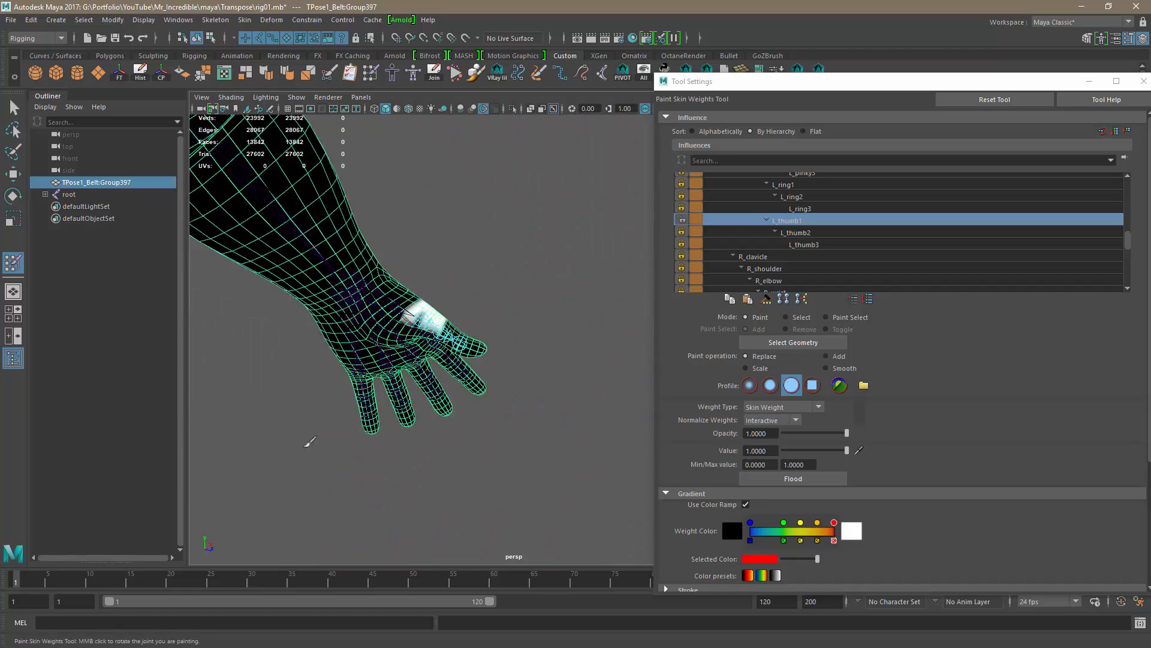
middle_click_drag(310, 442, 549, 397, "alt")
left_click_drag(552, 398, 378, 408, "alt")
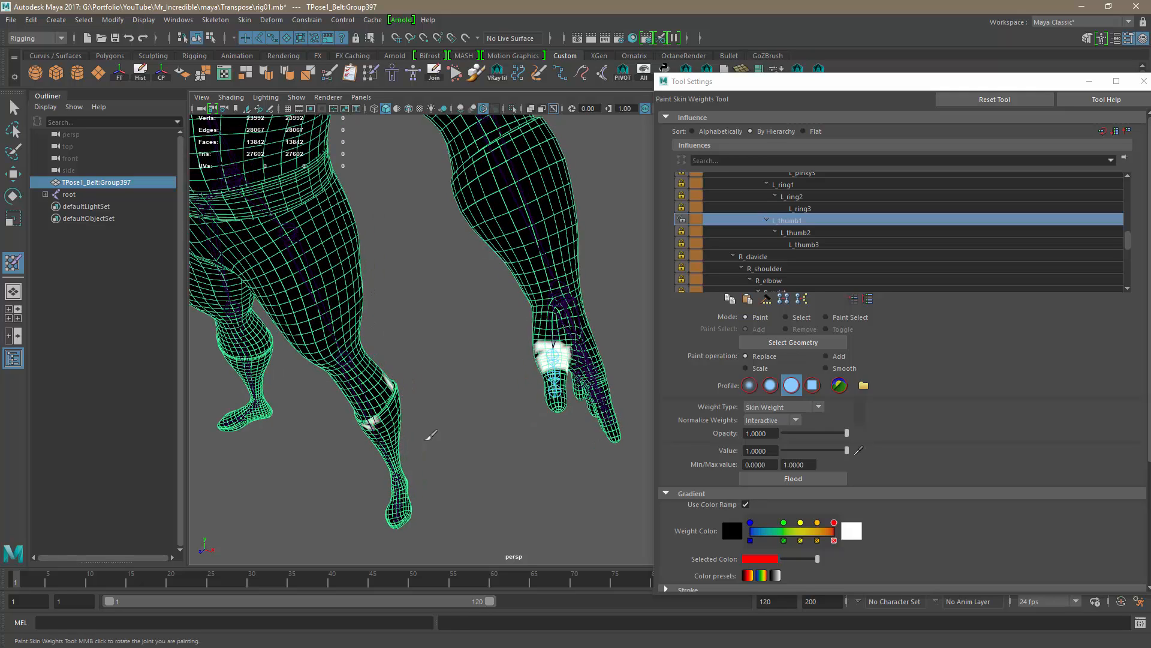
key("ctrl+z")
- Try painting L_thumb1 weights over the thumb base and the fleshy thumb mound of the palm up to the wrist
scroll(486, 440, "up", 8)
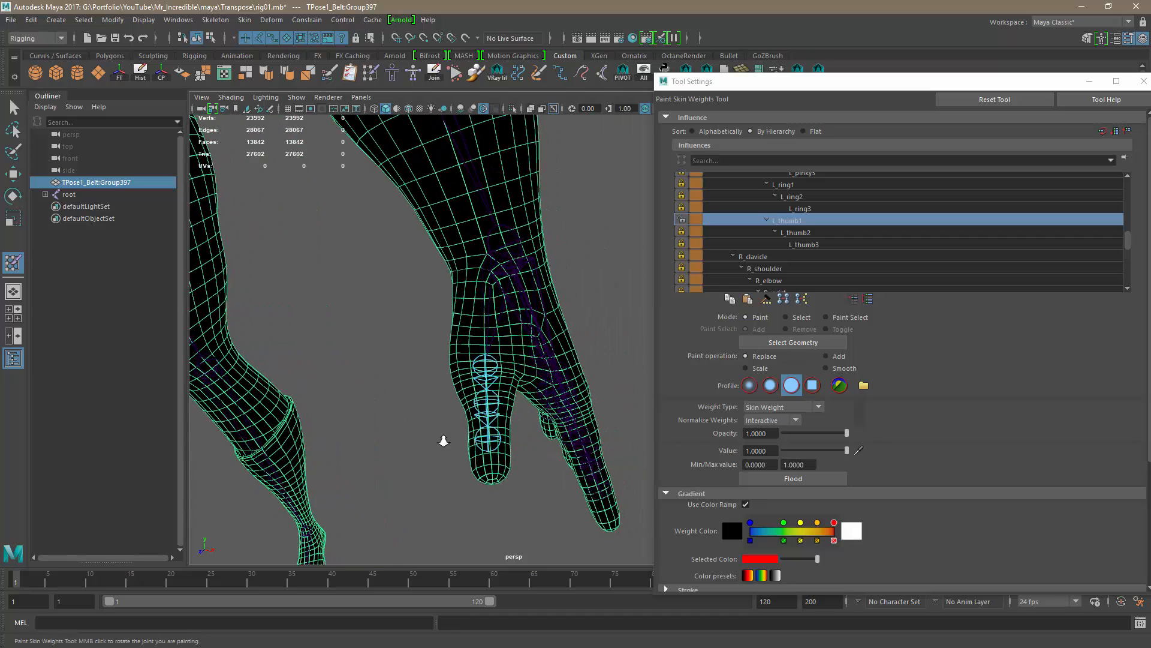
mouse_move(487, 420)
left_mouse_down()
mouse_move(446, 414)
mouse_move(437, 383)
mouse_move(497, 383)
mouse_move(536, 413)
mouse_move(510, 441)
mouse_move(442, 437)
mouse_move(437, 347)
mouse_move(522, 405)
mouse_move(547, 399)
mouse_move(529, 316)
mouse_move(487, 296)
mouse_move(441, 309)
mouse_move(436, 353)
mouse_move(531, 379)
mouse_move(530, 355)
left_mouse_up()
mouse_move(525, 399)
left_mouse_down("alt")
mouse_move(487, 395)
mouse_move(448, 347)
mouse_move(447, 365)
mouse_move(401, 377)
mouse_move(355, 367)
mouse_move(415, 391)
mouse_move(496, 366)
left_mouse_up("alt")
middle_click_drag(501, 333, 437, 338, "alt")
mouse_move(495, 219)
left_mouse_down()
mouse_move(432, 237)
mouse_move(393, 278)
mouse_move(412, 270)
mouse_move(531, 305)
mouse_move(606, 226)
mouse_move(496, 314)
mouse_move(527, 309)
mouse_move(549, 271)
left_mouse_up()
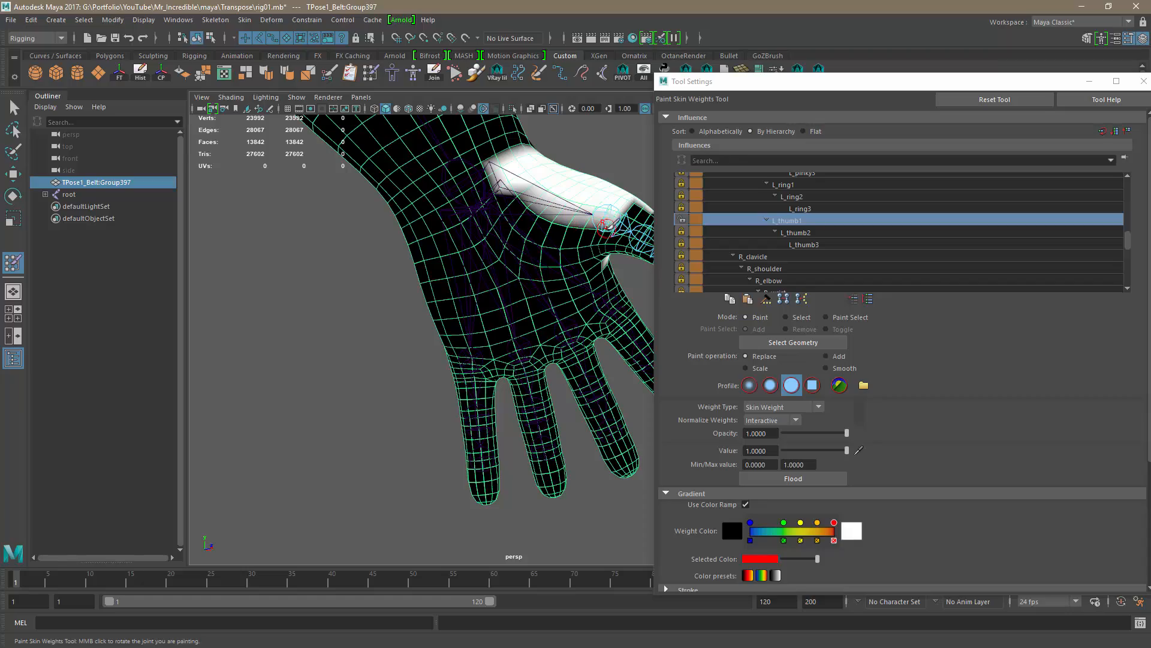
mouse_move(606, 223)
left_mouse_down()
mouse_move(566, 225)
mouse_move(515, 189)
left_mouse_up()
middle_click_drag(593, 210, 587, 191, "alt")
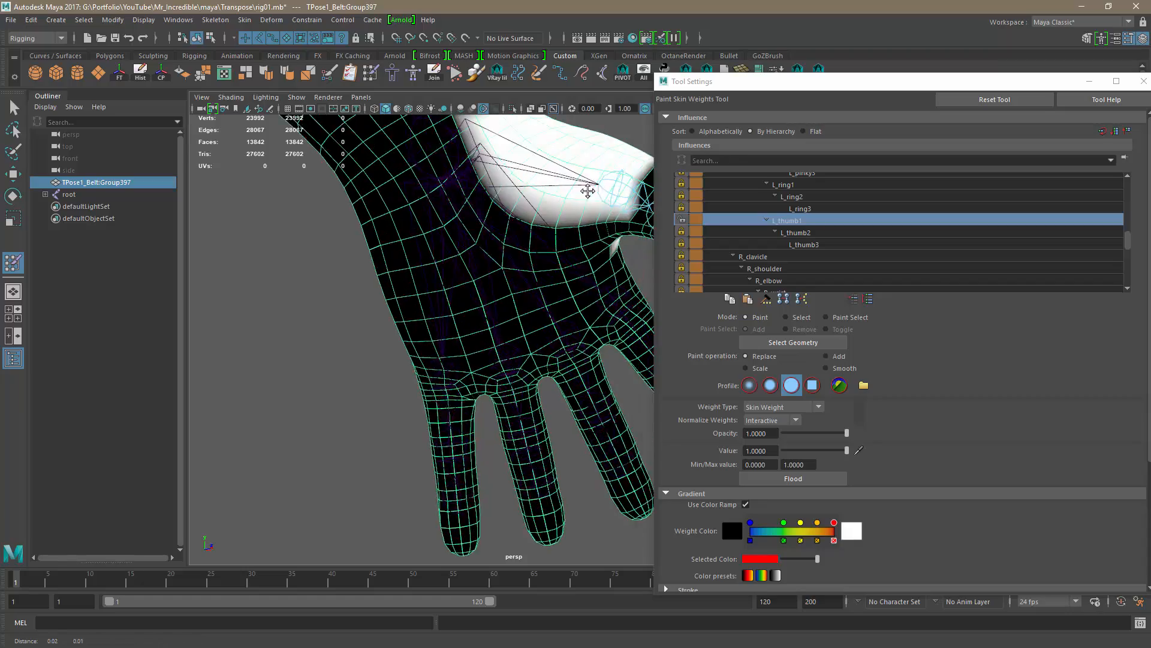
mouse_move(588, 191)
left_mouse_down("alt")
mouse_move(513, 268)
mouse_move(552, 247)
mouse_move(507, 292)
mouse_move(528, 294)
left_mouse_up("alt")
mouse_move(559, 218)
left_mouse_down("alt")
mouse_move(527, 232)
mouse_move(508, 264)
left_mouse_up("alt")
mouse_move(507, 263)
left_mouse_down()
mouse_move(396, 240)
mouse_move(375, 187)
left_mouse_up()
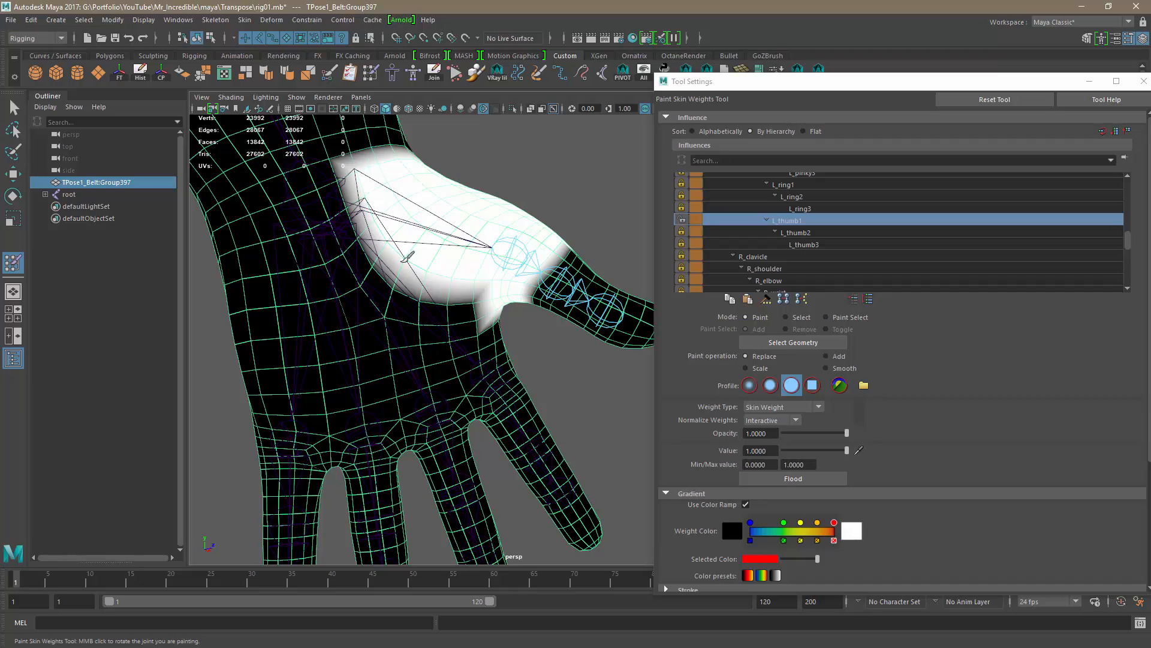
mouse_move(509, 331)
left_mouse_down("alt")
mouse_move(516, 346)
mouse_move(414, 383)
mouse_move(308, 416)
mouse_move(274, 405)
mouse_move(392, 392)
mouse_move(471, 366)
mouse_move(501, 345)
mouse_move(499, 321)
mouse_move(503, 345)
left_mouse_up("alt")
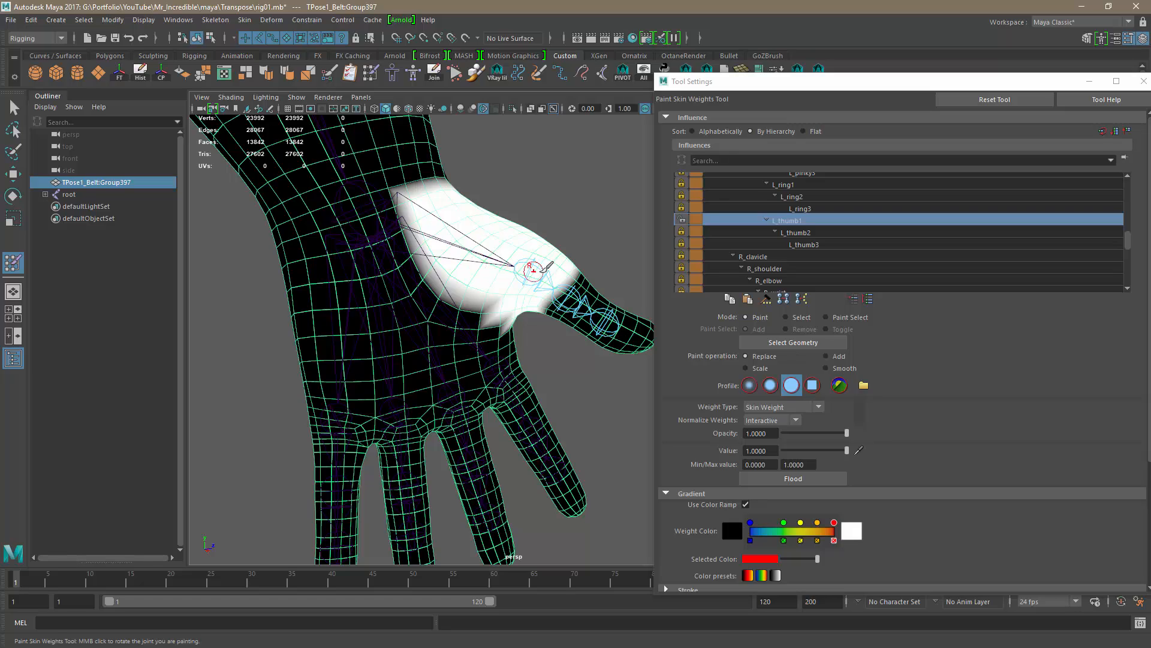
left_click_drag(534, 270, 550, 291, "alt")
- Undo all the L_thumb1 strokes on the thumb base and palm
key("ctrl+z")
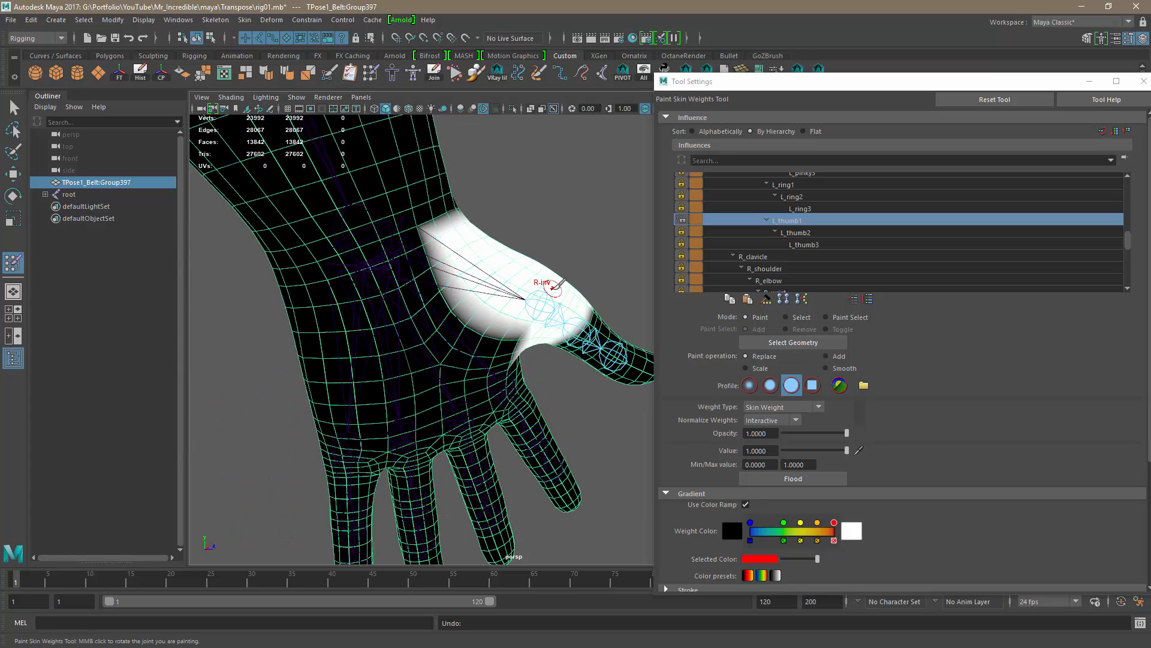
key("ctrl+z")
key("ctrl+z")
key("ctrl+z")
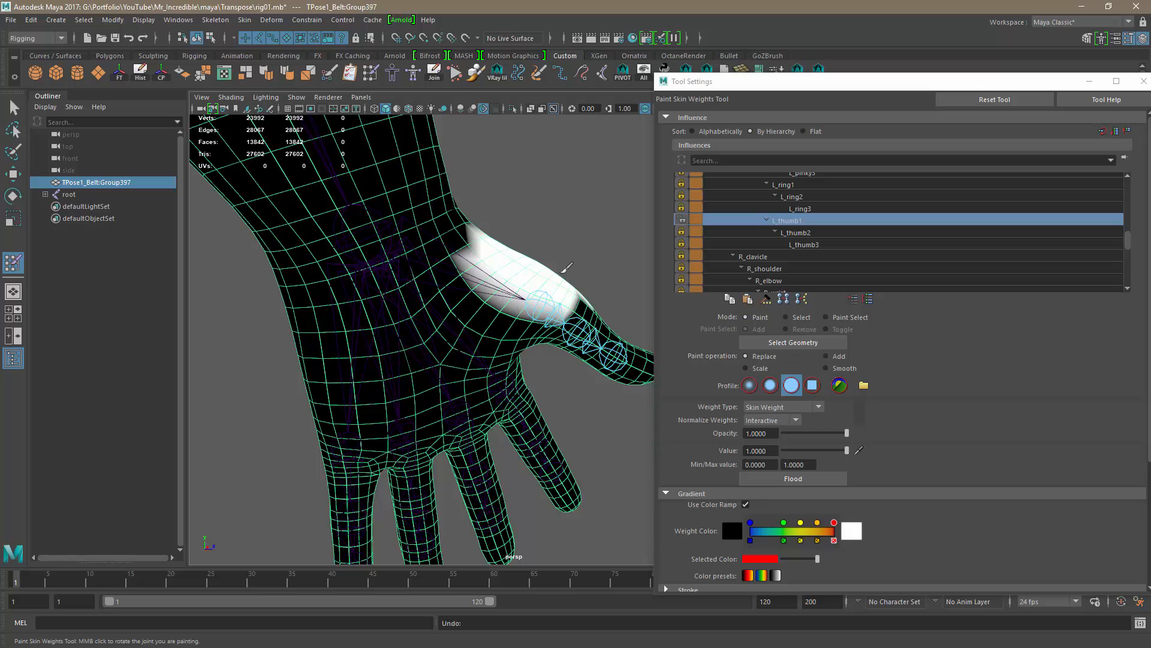
key("ctrl+z")
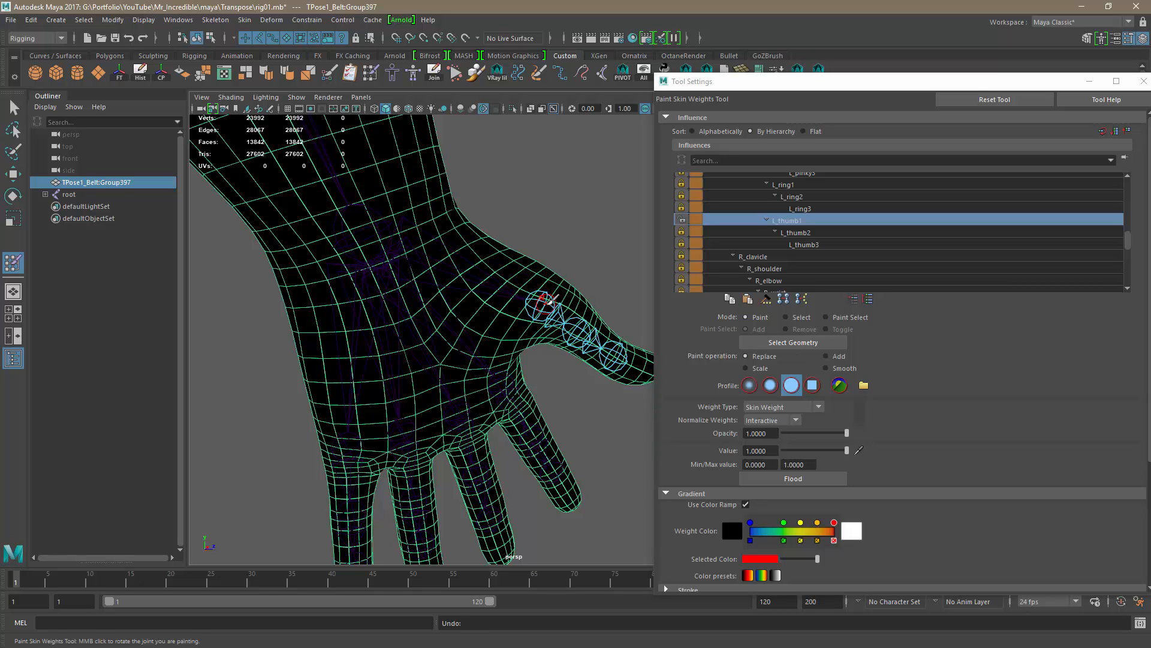
- Paint L_thumb1 weights over the left thumb's base and its edge toward the wrist with Replace at value 1, undoing any stray stroke
mouse_move(543, 298)
left_mouse_down("alt")
mouse_move(560, 255)
mouse_move(507, 270)
mouse_move(505, 309)
mouse_move(555, 255)
mouse_move(529, 306)
mouse_move(560, 306)
mouse_move(572, 278)
left_mouse_up("alt")
left_click_drag(564, 320, 582, 289)
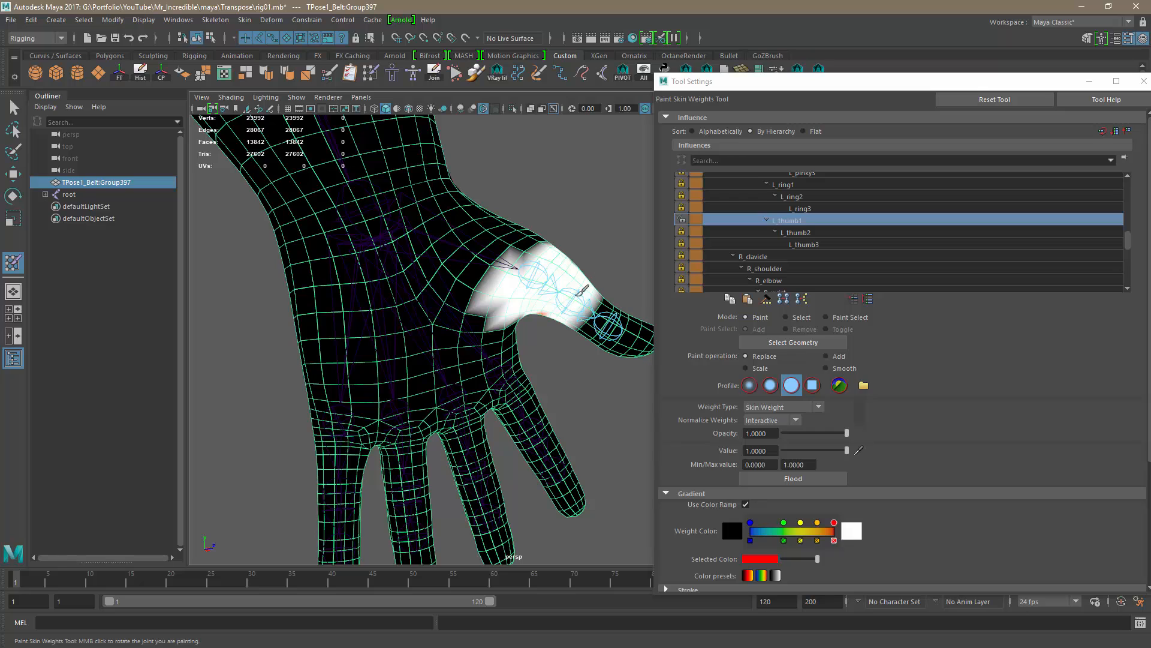
left_click_drag(497, 312, 547, 235)
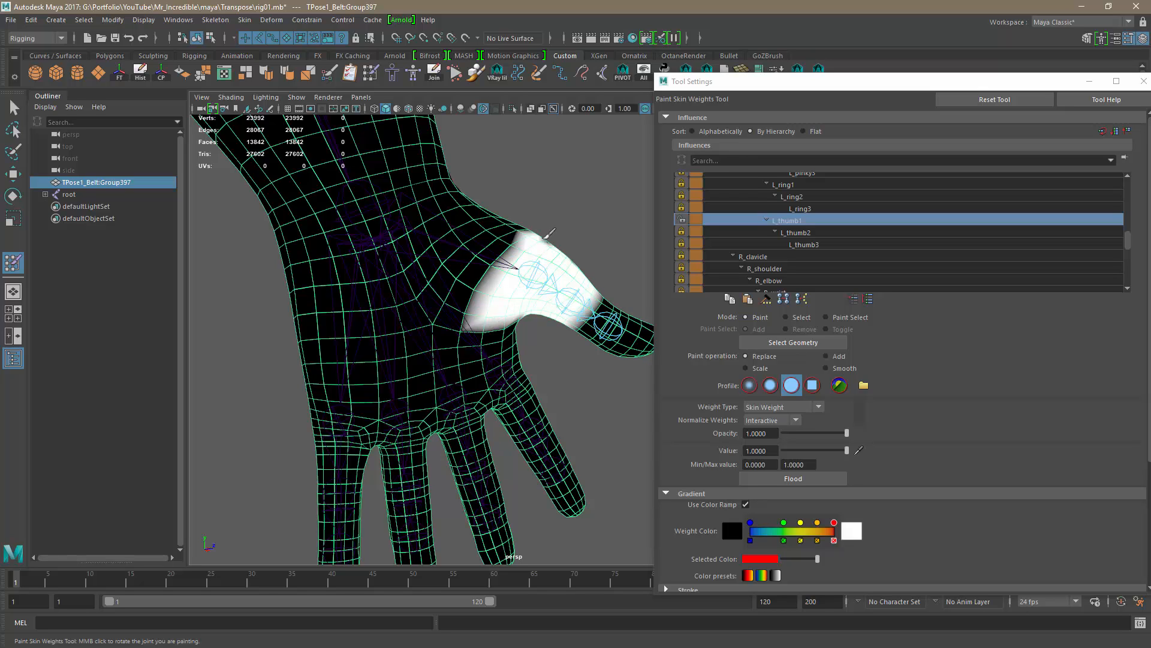
mouse_move(546, 288)
left_mouse_down("alt")
mouse_move(541, 316)
mouse_move(502, 319)
mouse_move(558, 306)
mouse_move(543, 282)
left_mouse_up("alt")
key("ctrl+z")
- Paint the remaining L_thumb1 weights on the other side of the thumb base and in the web beside the index finger
mouse_move(492, 248)
left_mouse_down("alt")
mouse_move(396, 270)
mouse_move(347, 303)
mouse_move(439, 325)
left_mouse_up("alt")
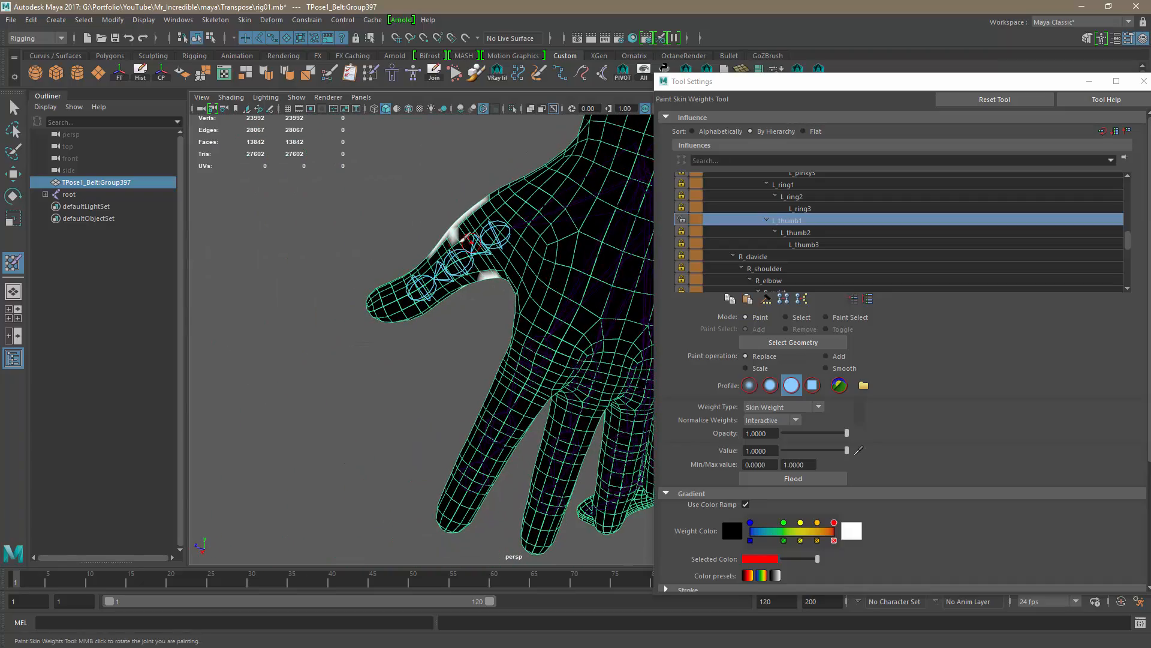
mouse_move(458, 238)
left_mouse_down()
mouse_move(470, 264)
mouse_move(482, 255)
mouse_move(474, 221)
mouse_move(463, 267)
mouse_move(475, 260)
mouse_move(449, 265)
mouse_move(463, 187)
mouse_move(454, 173)
mouse_move(475, 256)
left_mouse_up()
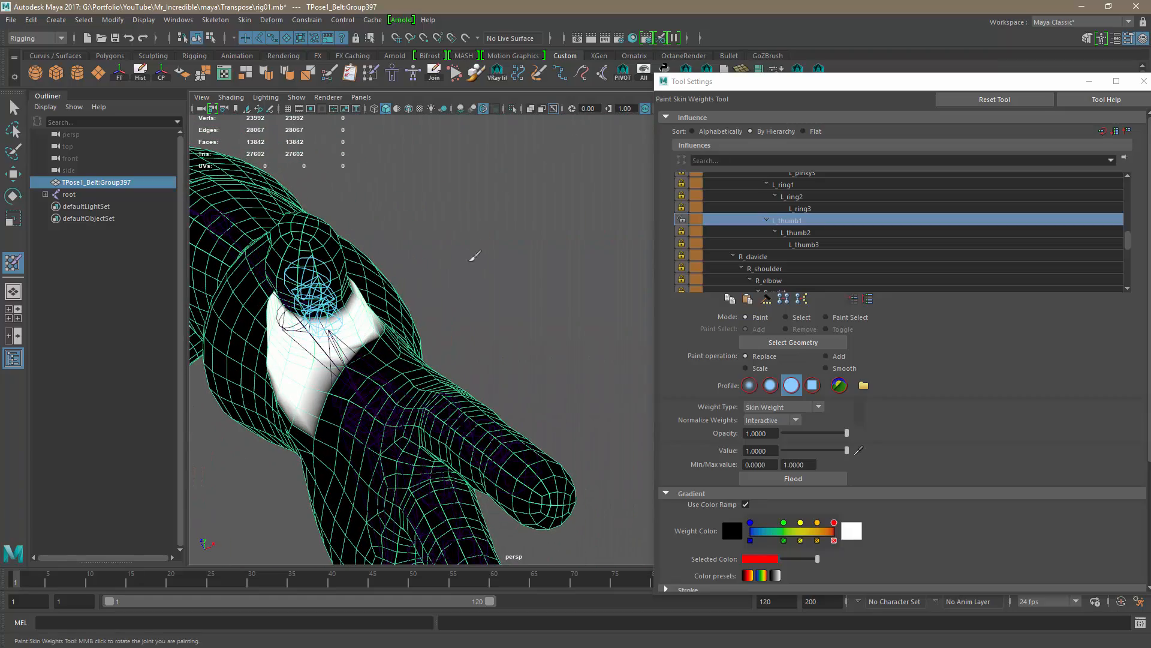
mouse_move(441, 307)
left_mouse_down("alt")
mouse_move(542, 282)
mouse_move(531, 287)
mouse_move(445, 202)
mouse_move(401, 205)
mouse_move(441, 214)
left_mouse_up("alt")
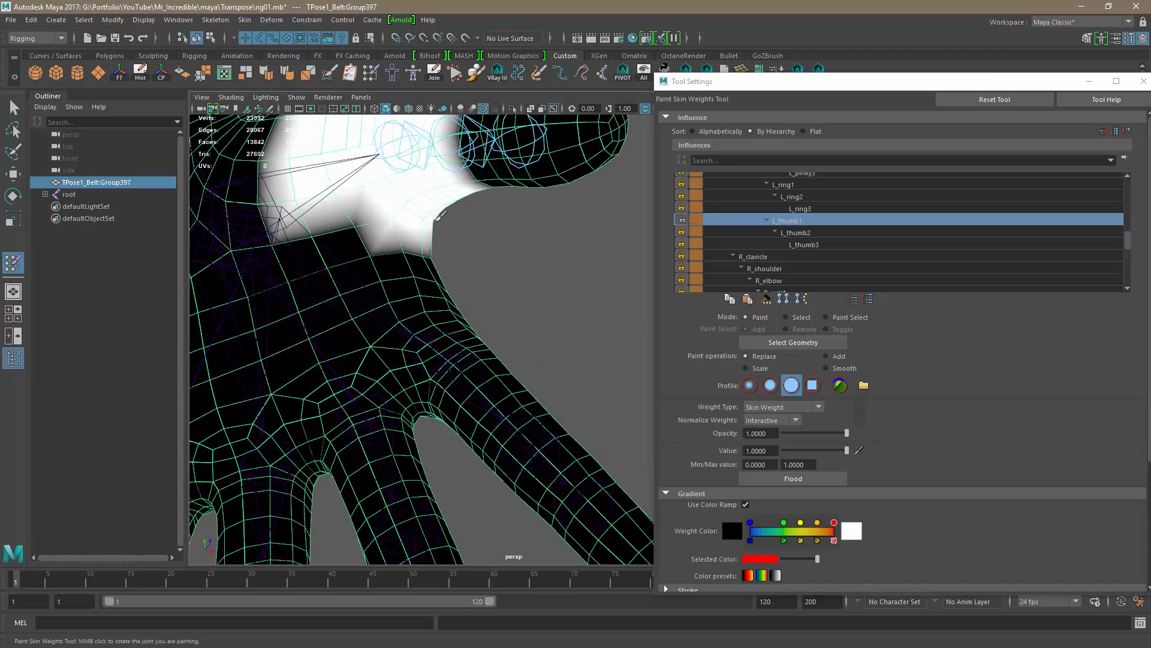
mouse_move(514, 254)
left_mouse_down("alt")
mouse_move(381, 313)
mouse_move(416, 291)
mouse_move(449, 336)
mouse_move(484, 355)
mouse_move(604, 259)
mouse_move(522, 291)
mouse_move(575, 307)
mouse_move(546, 327)
mouse_move(557, 340)
left_mouse_up("alt")
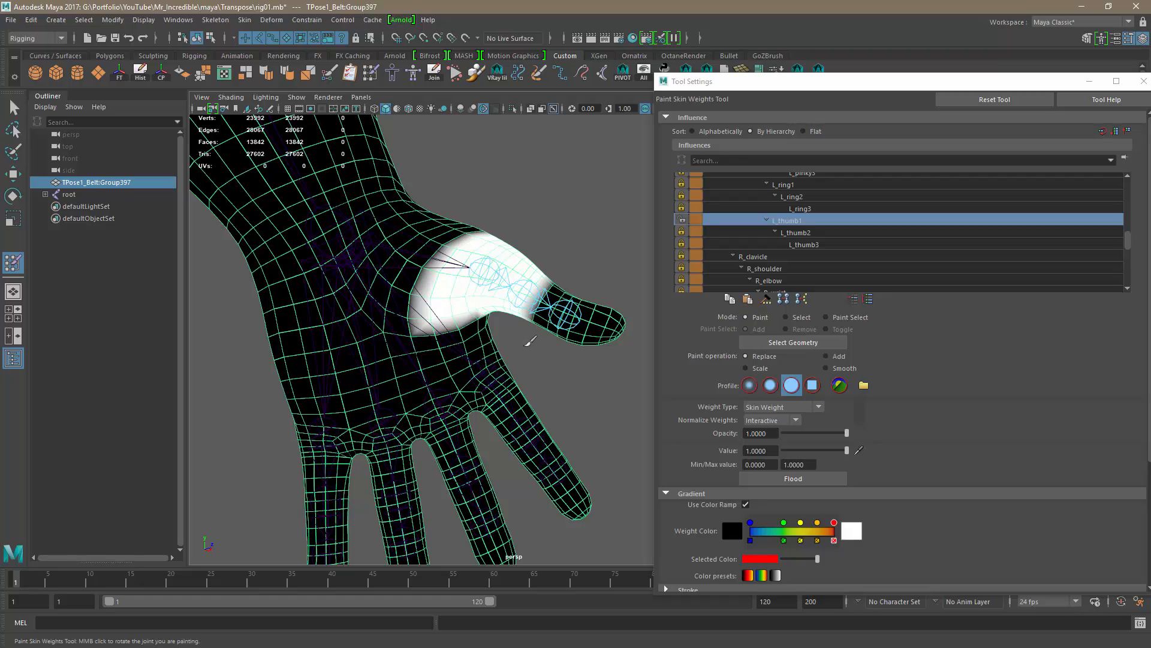
mouse_move(530, 341)
left_mouse_down("alt")
mouse_move(337, 403)
mouse_move(422, 362)
mouse_move(419, 386)
mouse_move(484, 360)
mouse_move(536, 301)
mouse_move(321, 402)
mouse_move(544, 339)
mouse_move(563, 369)
left_mouse_up("alt")
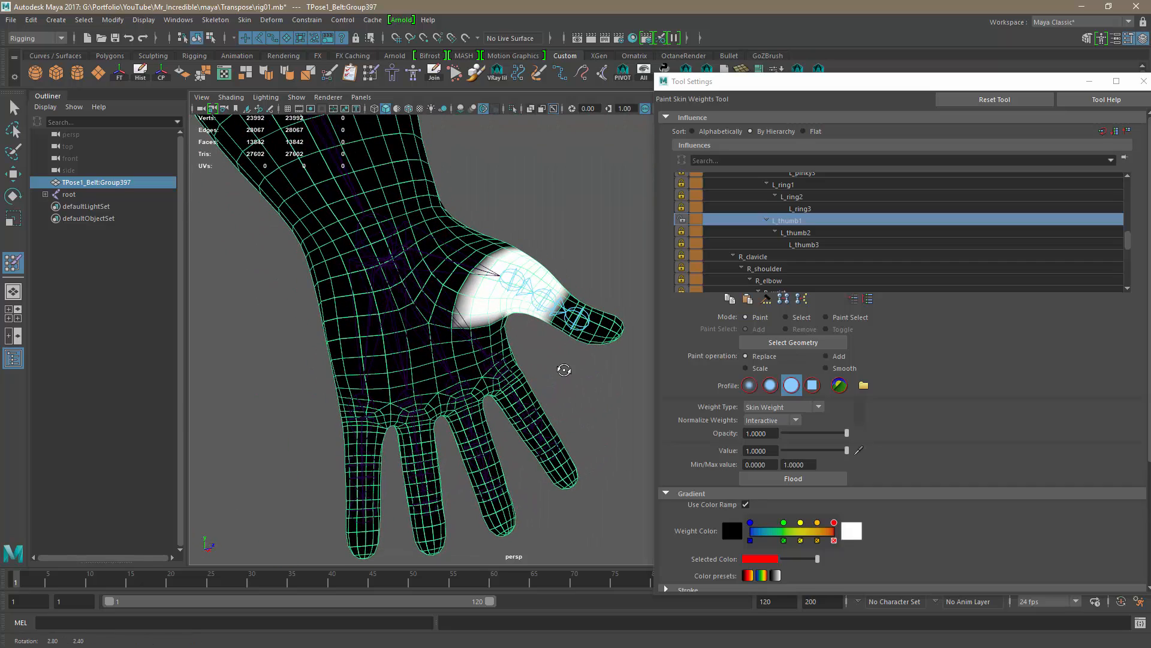
- Limit the L_thumb1 weights to the thumb's base segment, check them from both sides of the hand, and lock L_thumb1
left_click(800, 208)
left_click(796, 220)
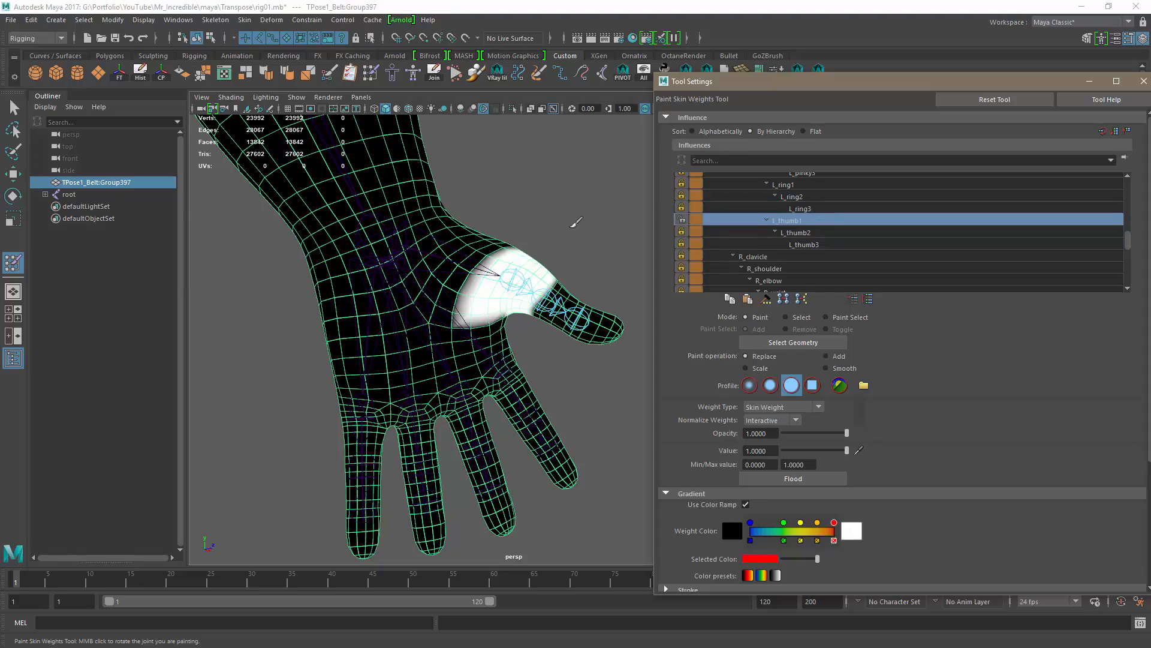
left_click_drag(576, 222, 334, 256, "alt")
left_click_drag(360, 277, 570, 237, "alt")
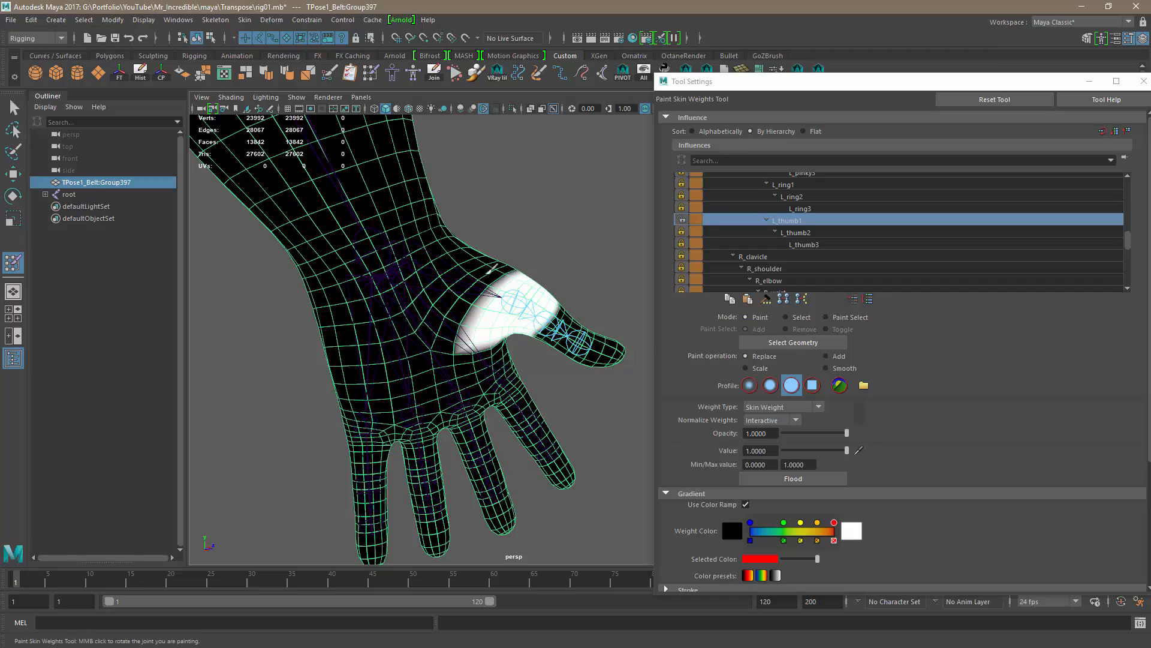
left_click_drag(429, 285, 595, 321, "alt")
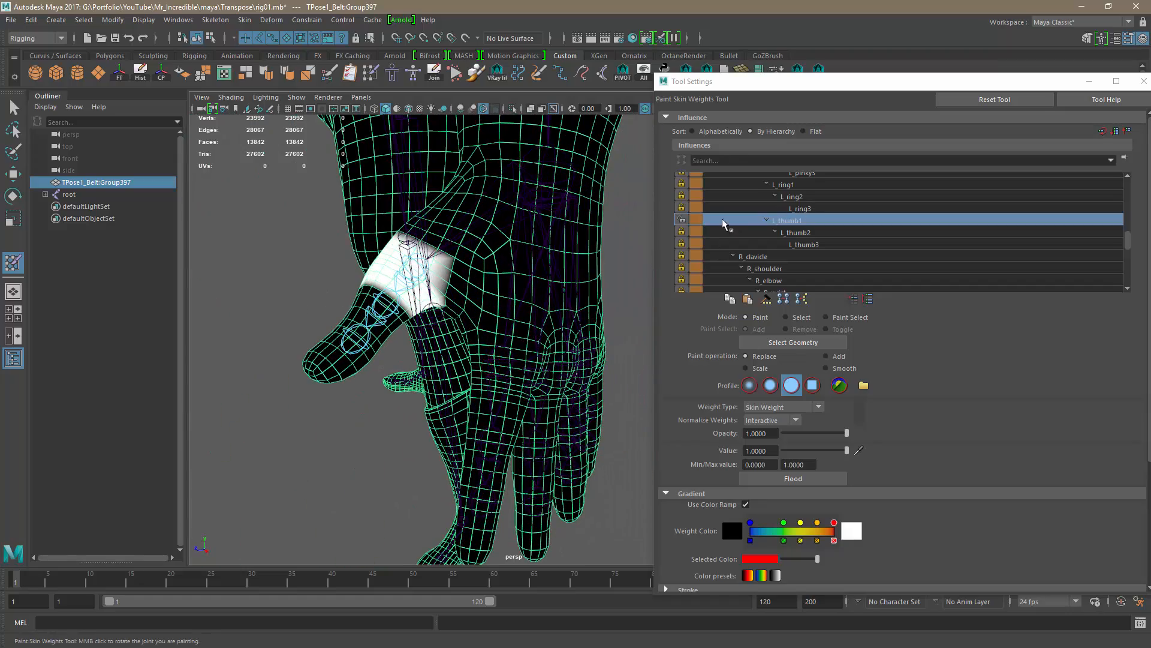
left_click(681, 216)
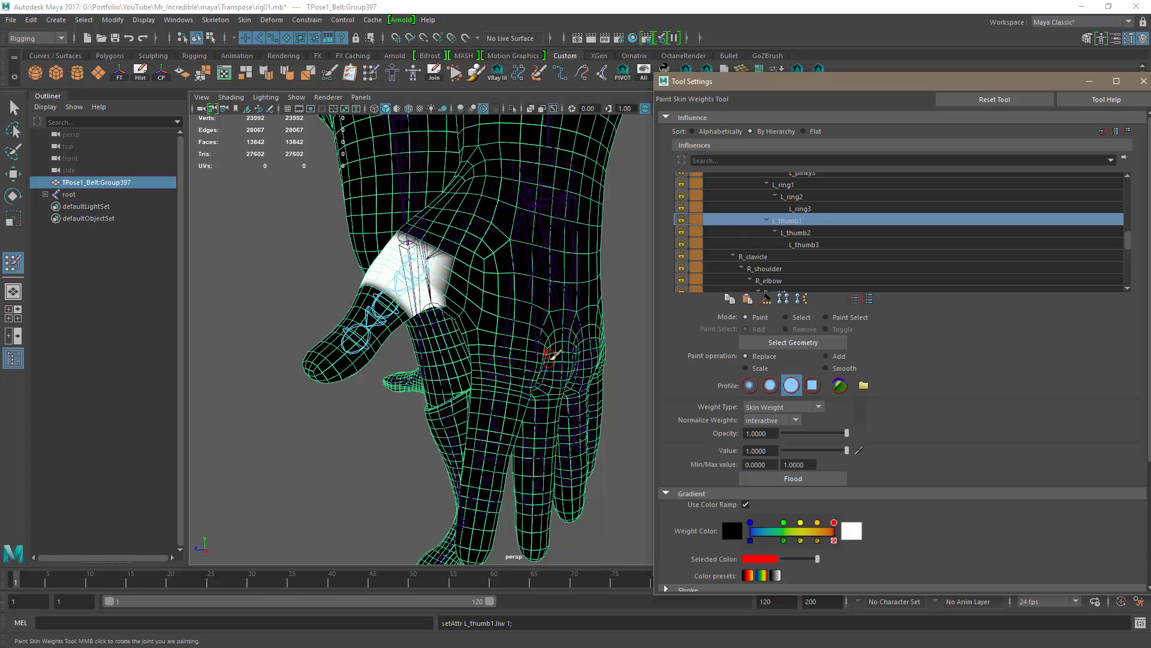
- Examine the L_thumb1 weights and the finger mesh of the left hand from several angles and distances
left_click_drag(551, 355, 412, 339, "alt")
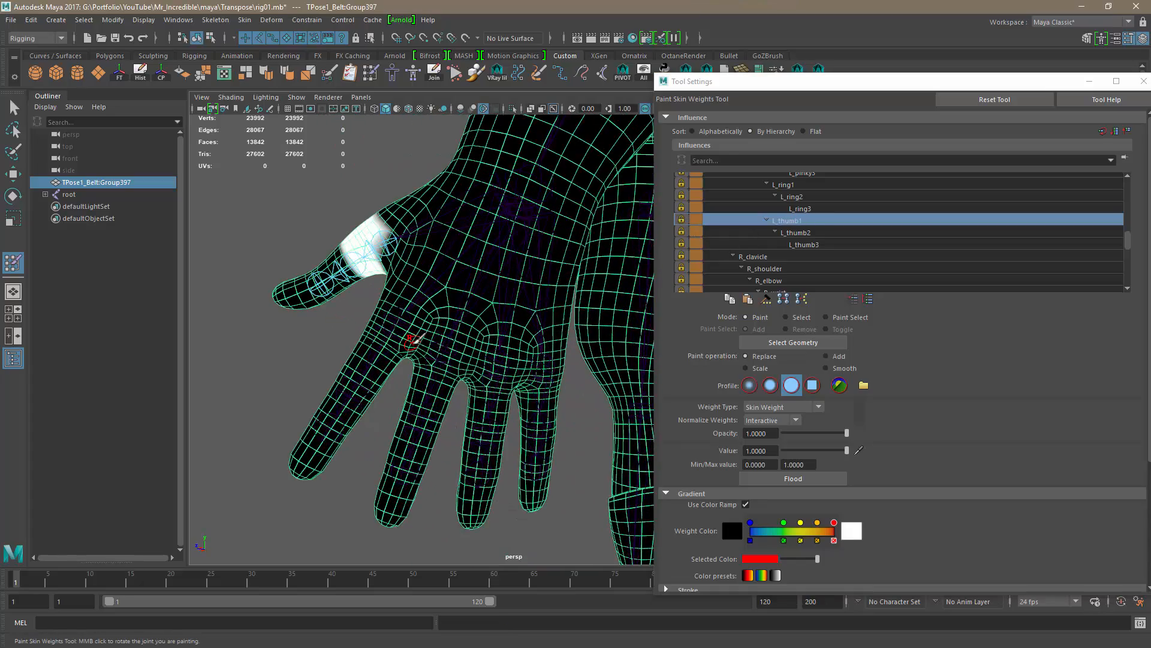
right_click_drag(417, 337, 470, 382, "alt")
middle_click_drag(473, 351, 473, 319, "alt")
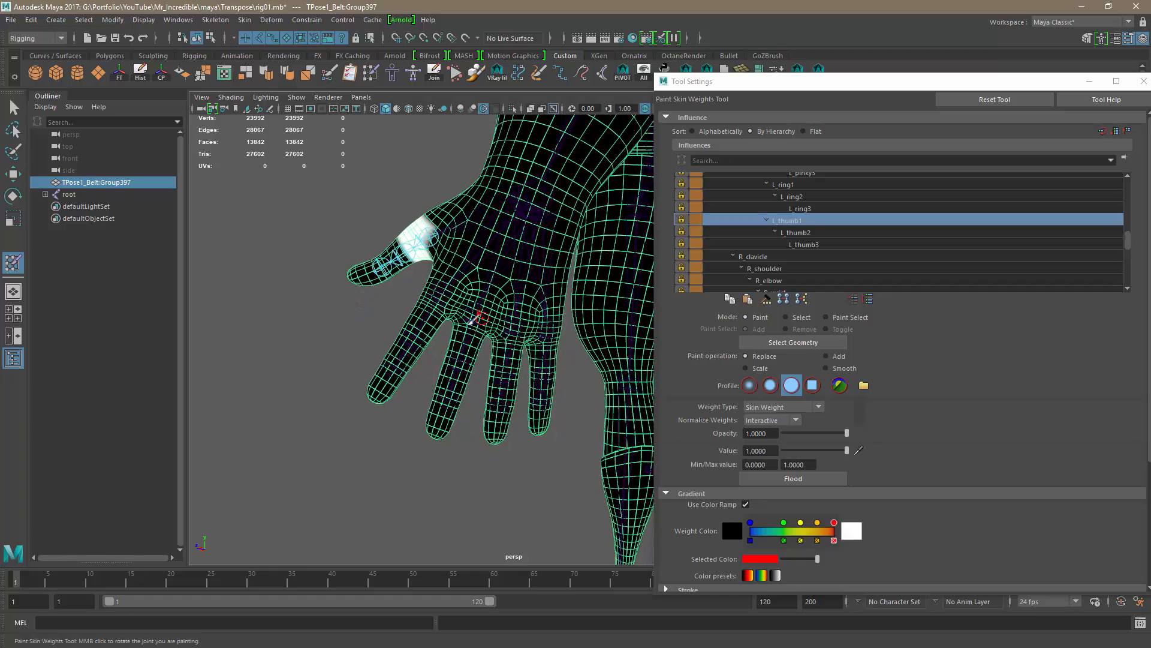
right_click_drag(432, 325, 565, 375, "alt")
mouse_move(447, 360)
left_mouse_down("alt")
mouse_move(416, 406)
mouse_move(402, 398)
mouse_move(412, 398)
left_mouse_up("alt")
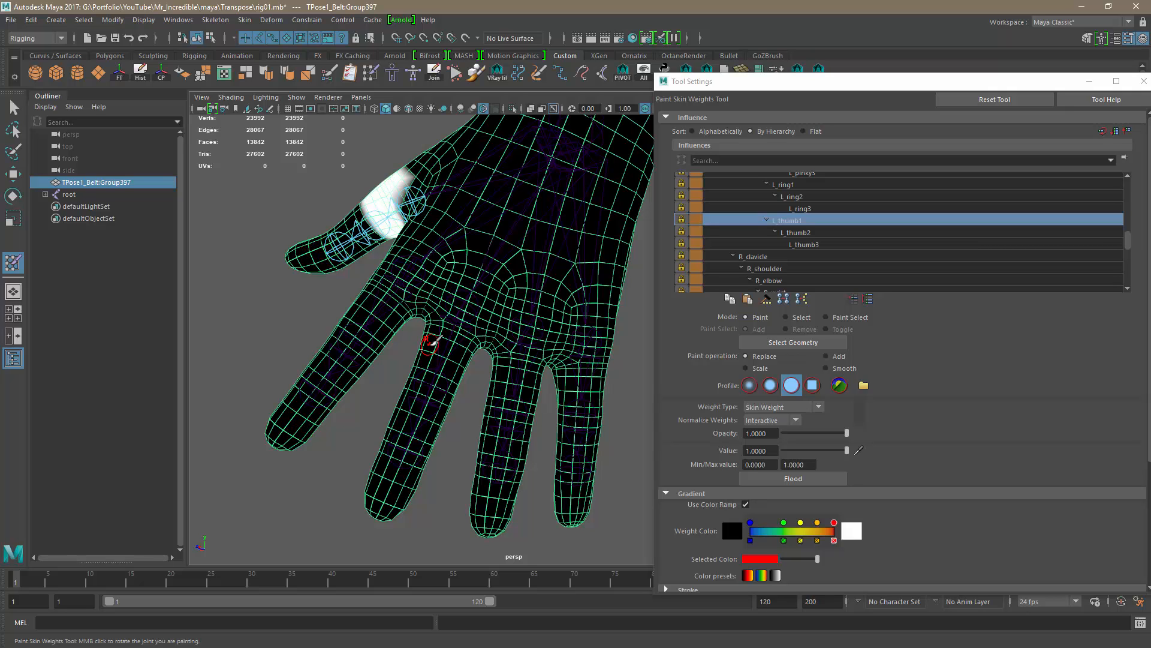
left_click_drag(418, 274, 403, 353, "alt")
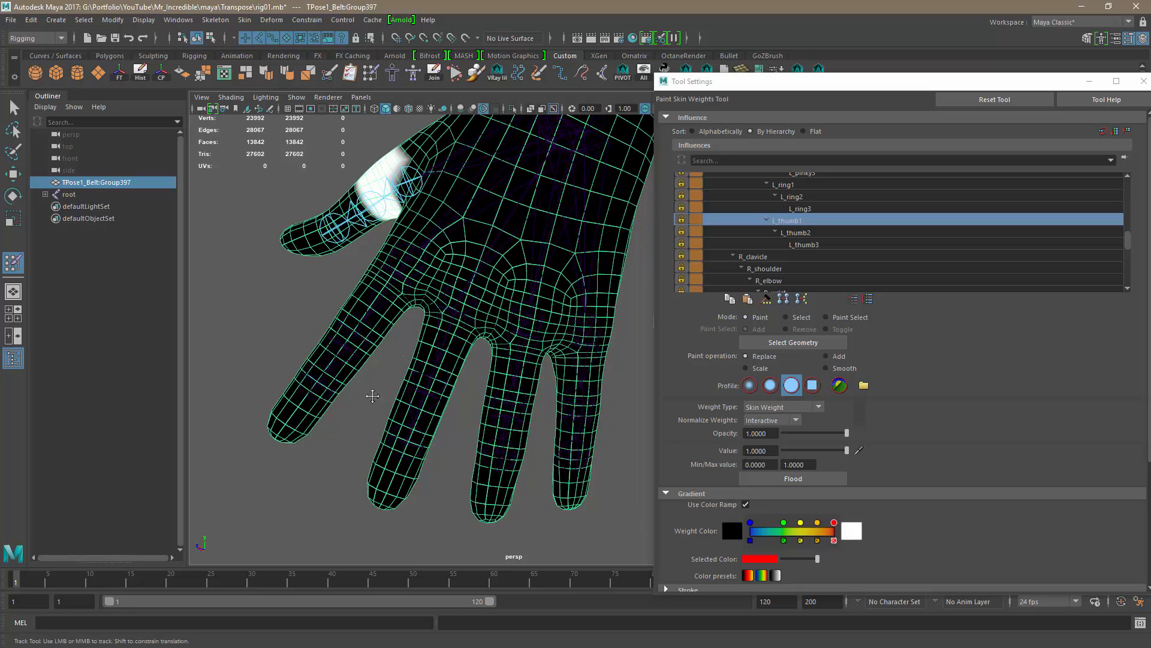
middle_click_drag(373, 396, 463, 385, "alt")
right_click_drag(363, 399, 401, 396, "alt")
middle_click_drag(389, 381, 399, 379, "alt")
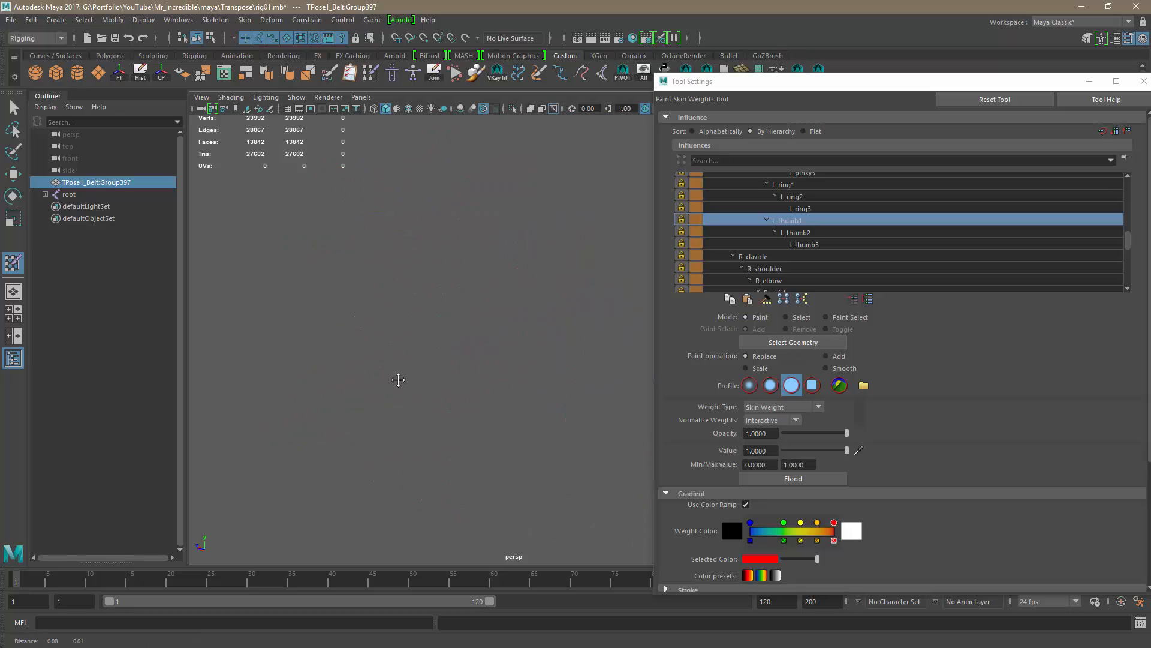
right_click_drag(393, 382, 325, 388, "alt")
left_click_drag(357, 393, 352, 386, "alt")
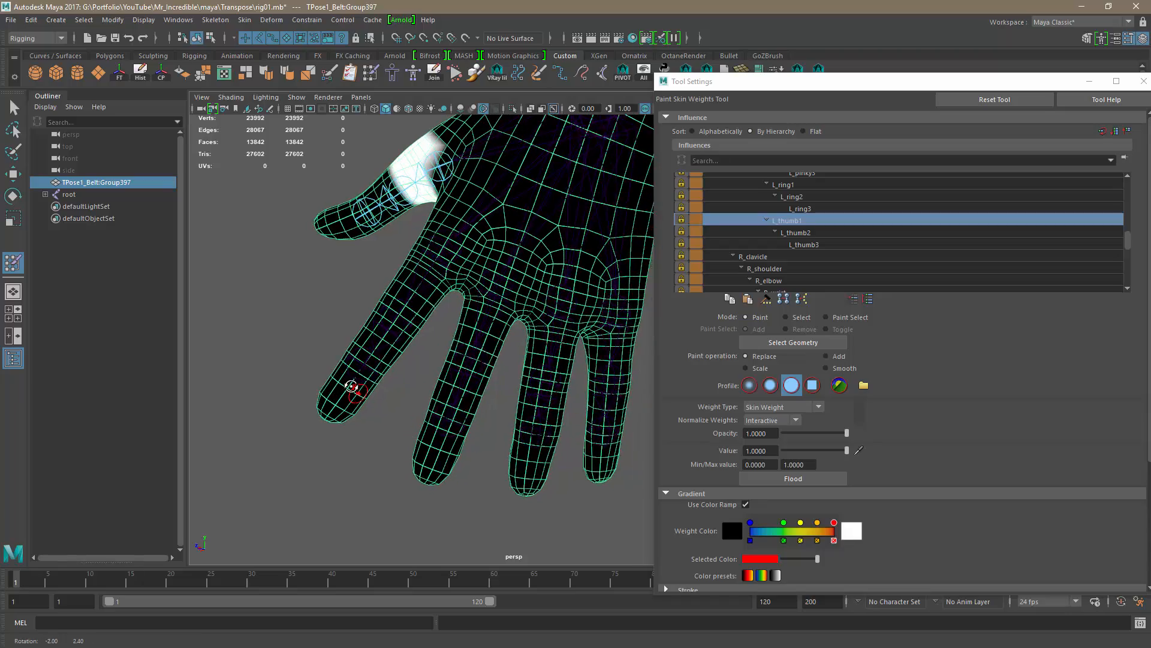
right_click_drag(352, 386, 357, 388, "alt")
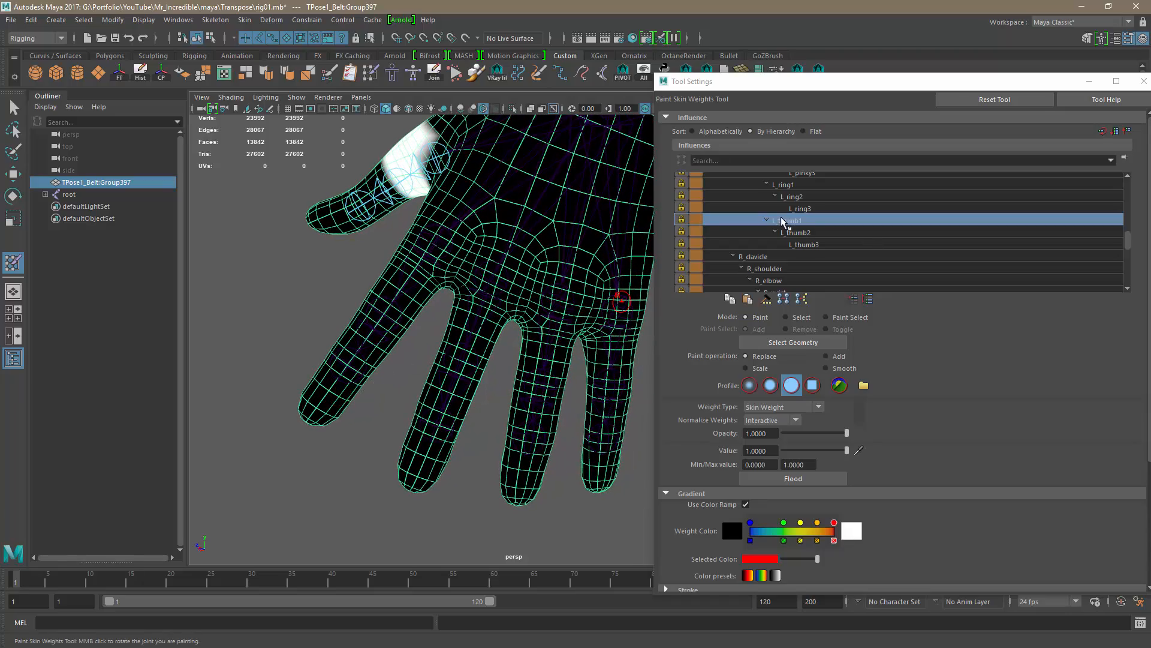
- Paint L_index3 weights at value 1 over the tip segment of the left index finger and lock L_index3
left_click(681, 208)
left_click(681, 232)
mouse_move(384, 372)
left_mouse_down("alt")
mouse_move(452, 376)
mouse_move(539, 336)
left_mouse_up("alt")
mouse_move(600, 258)
left_mouse_down()
mouse_move(624, 294)
mouse_move(567, 437)
mouse_move(467, 364)
mouse_move(294, 384)
mouse_move(384, 414)
left_mouse_up()
left_click(681, 232)
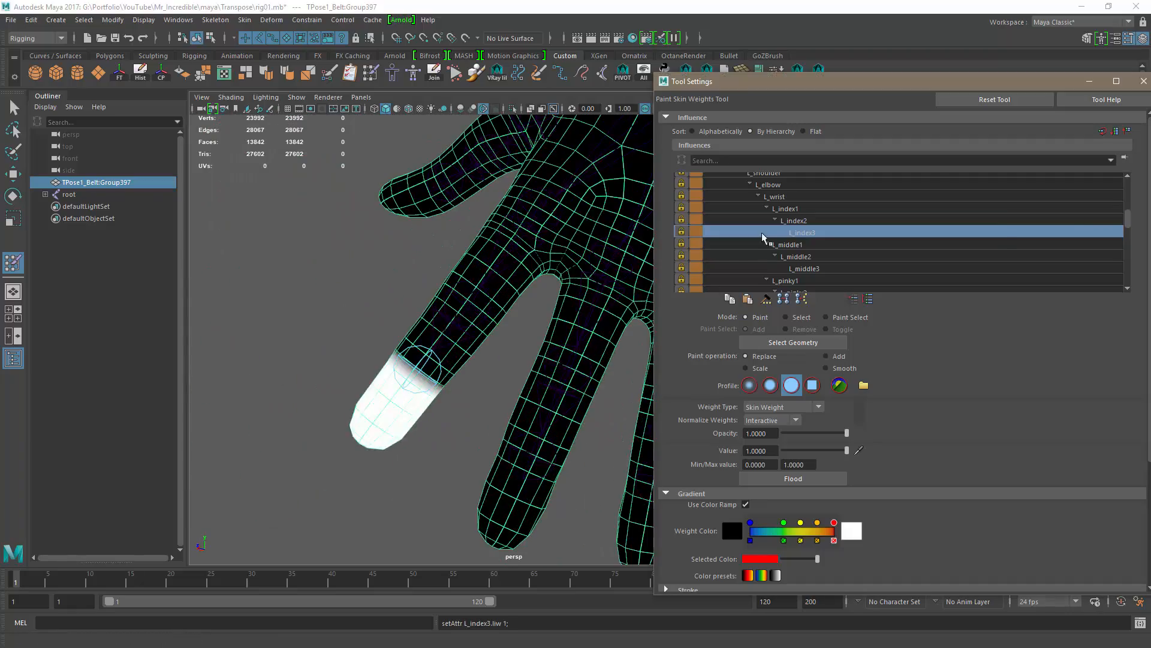
- Unlock L_index2, paint its weights all around the middle segment of the left index finger, and lock it again
left_click(773, 220)
left_click(681, 220)
left_click_drag(432, 282, 398, 286, "alt")
right_click_drag(394, 381, 455, 360, "alt")
mouse_move(564, 342)
left_mouse_down()
mouse_move(600, 384)
mouse_move(444, 408)
left_mouse_up()
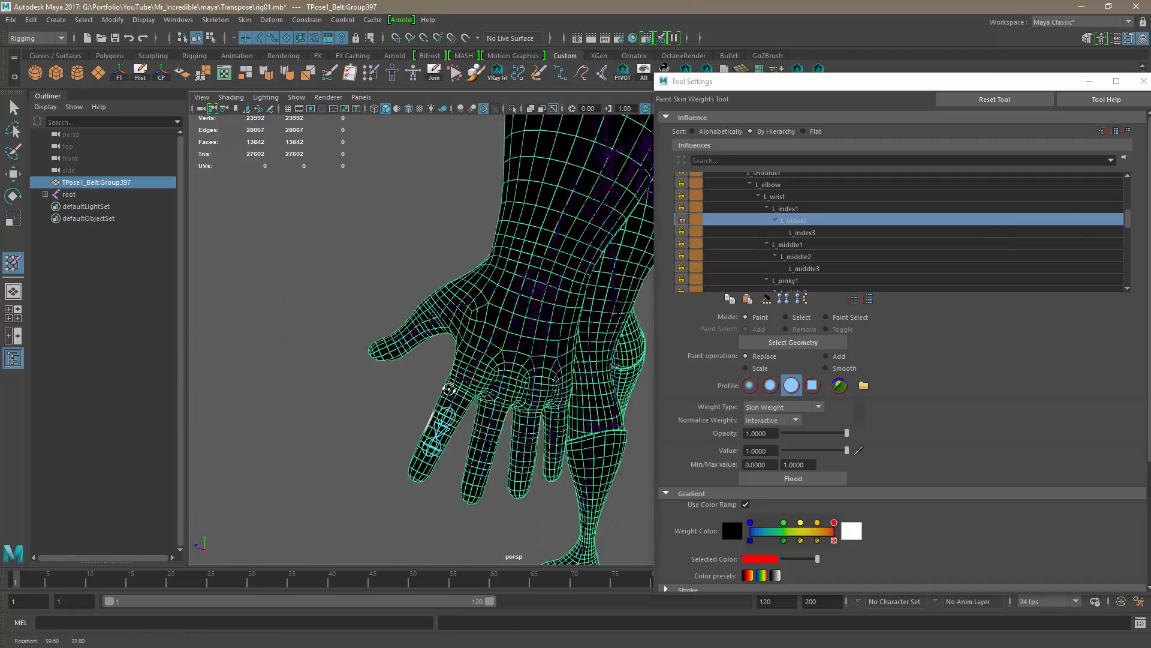
right_click_drag(444, 408, 539, 419, "alt")
left_click_drag(570, 510, 601, 520)
mouse_move(456, 335)
left_mouse_down("alt")
mouse_move(552, 264)
mouse_move(384, 282)
left_mouse_up("alt")
mouse_move(539, 360)
right_mouse_down("alt")
mouse_move(442, 324)
mouse_move(619, 378)
right_mouse_up("alt")
left_click(681, 220)
- Unlock L_index1, paint its weights around the base segment of the left index finger up to the knuckle, and lock it again
left_click(773, 208)
left_click(681, 208)
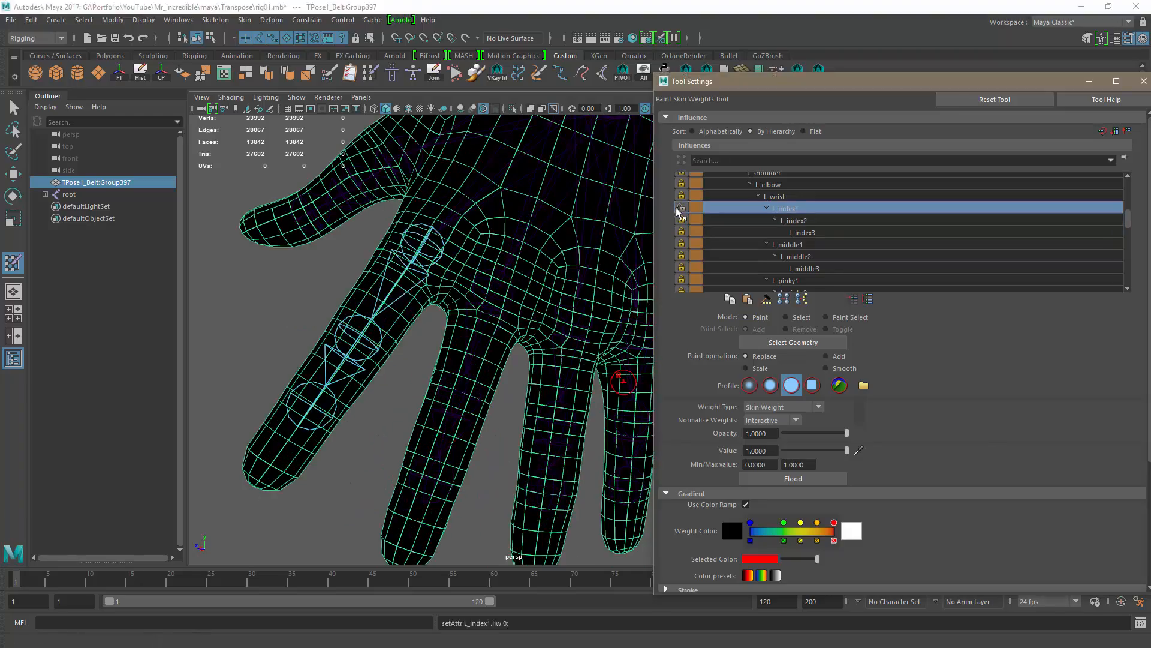
left_click_drag(374, 257, 409, 307)
left_click_drag(609, 350, 600, 287, "alt")
left_click_drag(599, 258, 617, 276)
right_click_drag(540, 336, 376, 343, "alt")
left_click_drag(375, 343, 444, 335, "alt")
right_click_drag(359, 336, 492, 342, "alt")
left_click(681, 208)
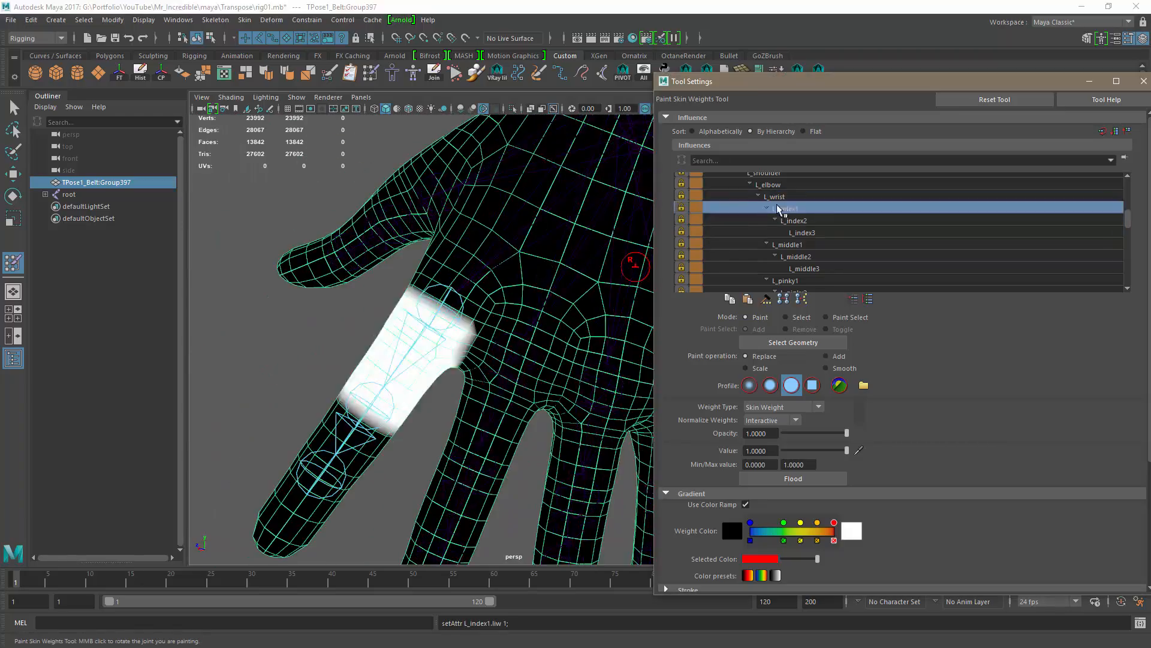
- Unlock L_middle3 and paint its weights around the tip segment of the left middle finger
left_click(803, 268)
left_click(681, 268)
middle_click_drag(474, 521, 432, 408, "alt")
left_click_drag(420, 423, 387, 420)
left_click_drag(387, 383, 290, 340, "alt")
- Expand the root joint hierarchy, frame the L_middle3 joint, and reselect the TPose1_Belt:Group397 mesh
left_click(45, 194, "shift")
scroll(144, 277, "down", 10)
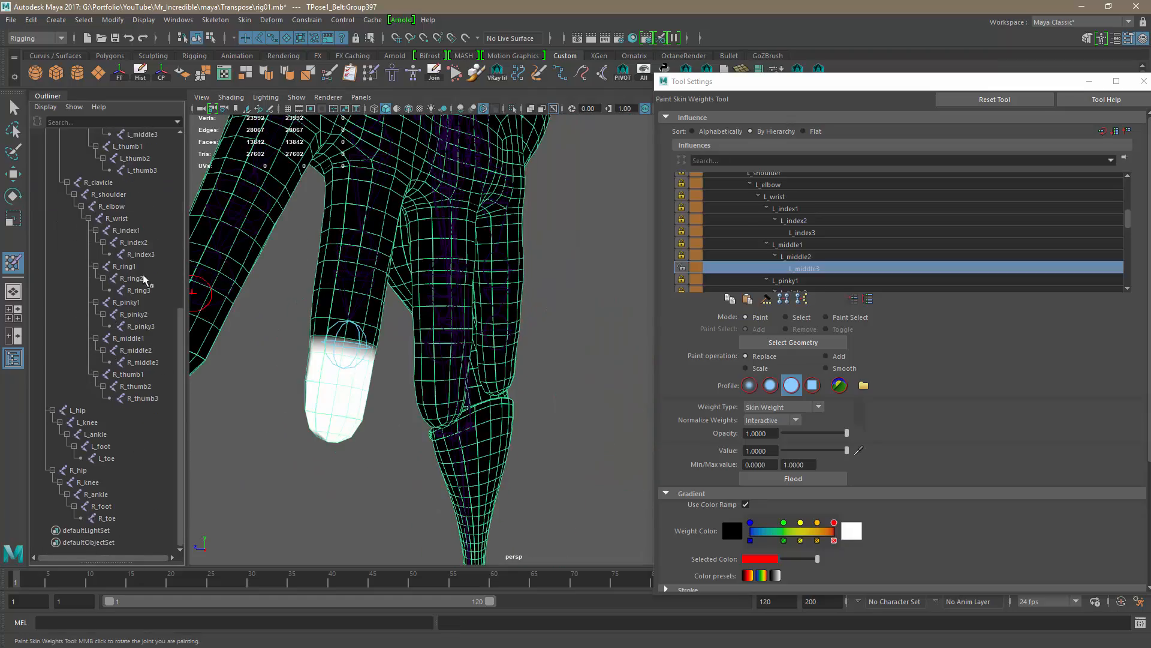
scroll(144, 278, "up", 8)
left_click(142, 422)
key("f")
left_click(96, 170)
- Paint L_middle2 weights around the middle segment of the left middle finger, then frame its joint and reselect the character mesh
left_click_drag(567, 359, 284, 472, "alt")
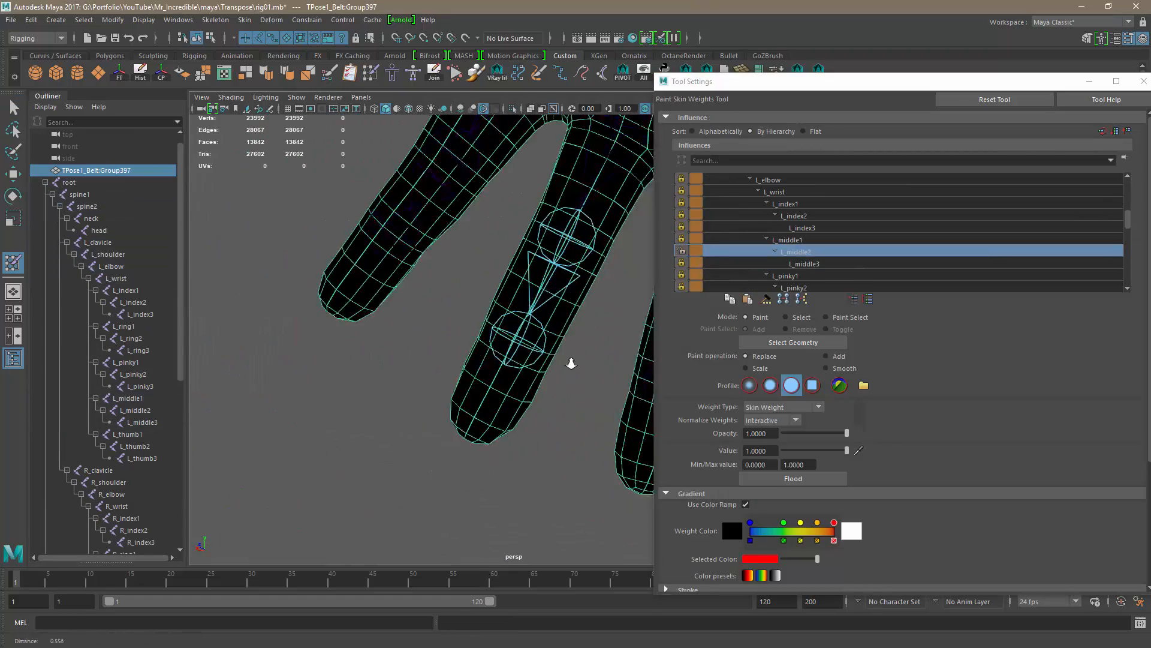
right_click_drag(571, 363, 555, 363, "alt")
middle_click_drag(555, 364, 477, 392, "alt")
left_click_drag(457, 282, 500, 327)
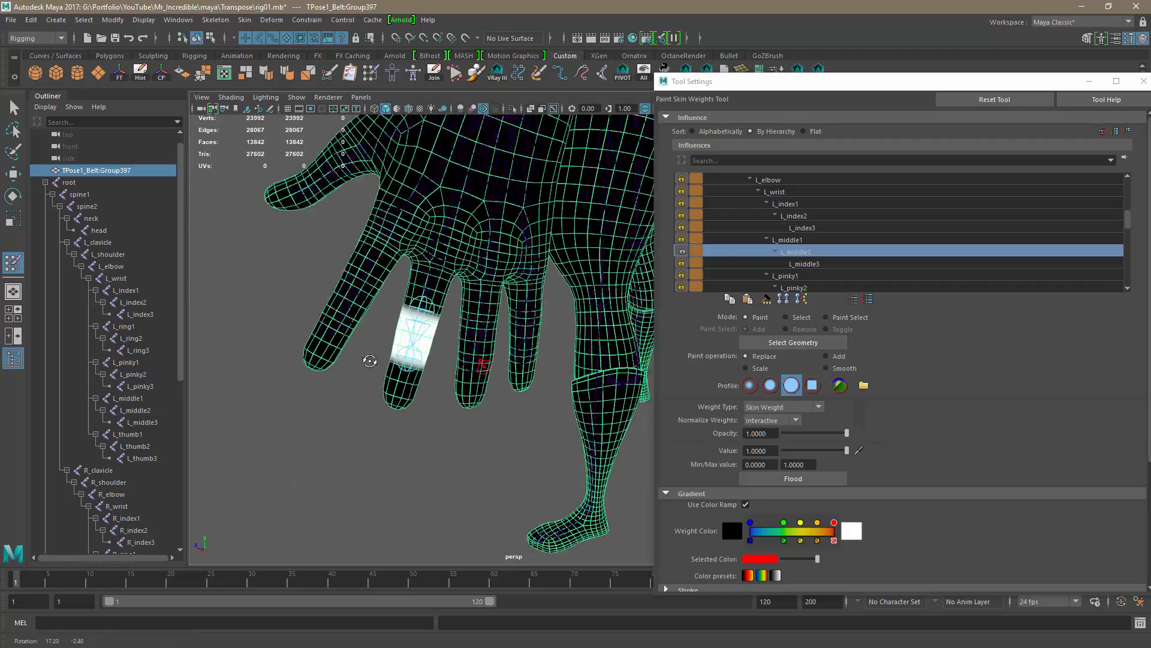
middle_click_drag(370, 361, 357, 374, "alt")
left_click(135, 410)
left_click(96, 170)
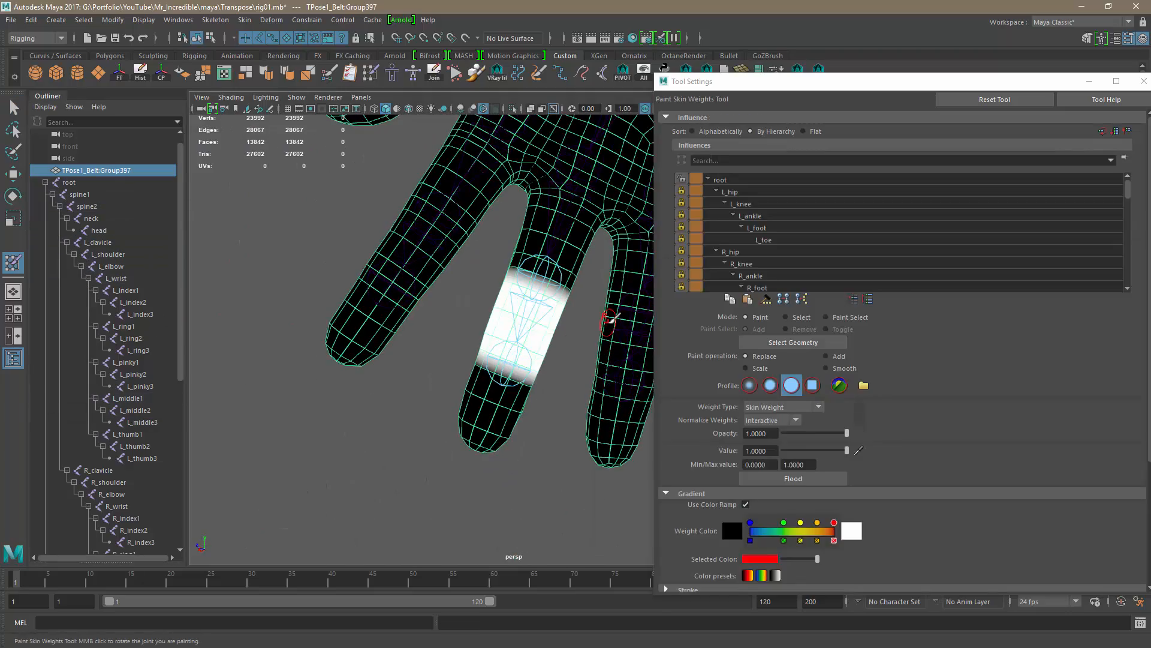
- Select the L_middle1 influence and paint its weights over the base segment and knuckle of the left middle finger
left_click_drag(779, 82, 824, 81)
scroll(840, 240, "down", 5)
left_click(832, 251)
left_click_drag(556, 262, 586, 192)
middle_click_drag(576, 216, 486, 341, "alt")
mouse_move(444, 354)
right_mouse_down("alt")
mouse_move(510, 354)
mouse_move(444, 336)
right_mouse_up("alt")
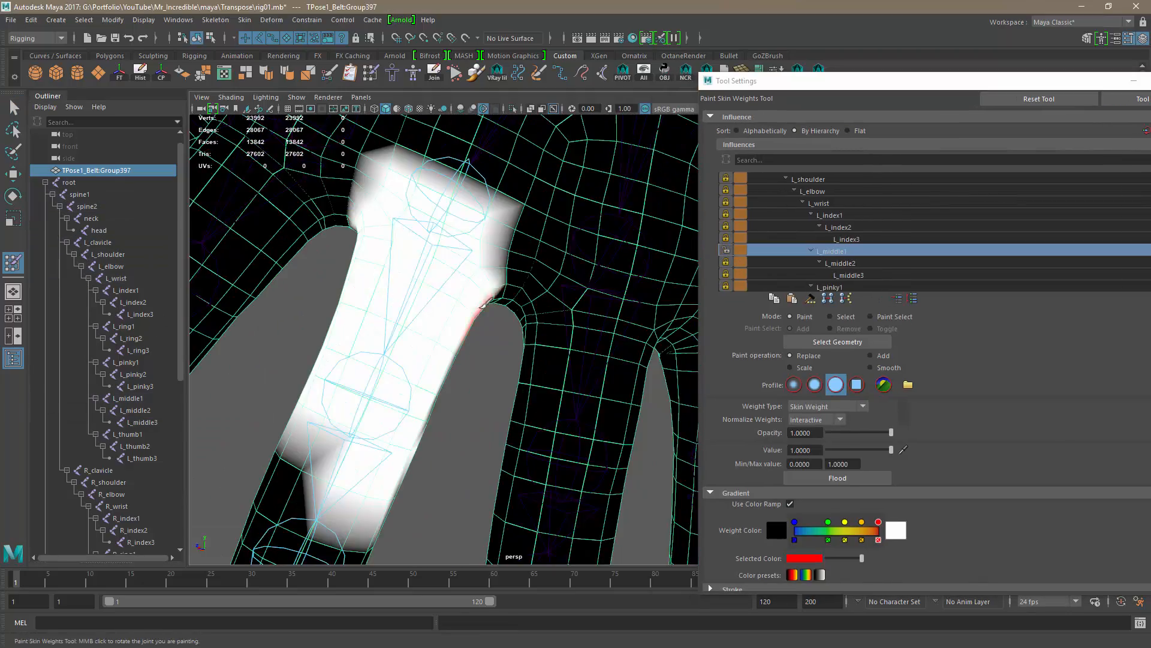
- Extend the L_middle1 weights around the other side of the middle finger's base and lock L_middle1
mouse_move(488, 303)
left_mouse_down("alt")
mouse_move(406, 322)
mouse_move(440, 260)
mouse_move(493, 417)
mouse_move(336, 360)
left_mouse_up("alt")
right_click_drag(336, 360, 384, 360, "alt")
left_click_drag(318, 366, 314, 333)
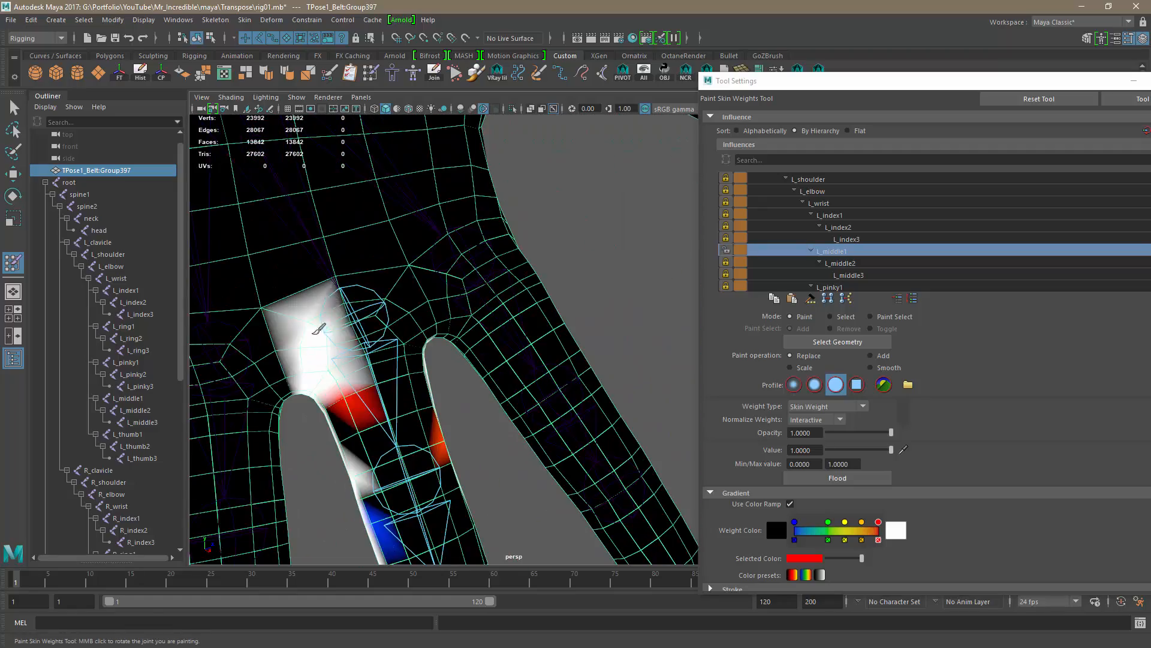
left_click_drag(445, 459, 653, 352, "alt")
right_click_drag(653, 352, 617, 311, "alt")
left_click(830, 215)
left_click_drag(617, 311, 420, 336, "alt")
left_click(839, 250)
left_click(725, 250)
- Paint L_ring3 weights over the tip segment of the left ring finger and lock L_ring3
scroll(839, 252, "down", 3)
left_click(865, 245)
middle_click_drag(455, 420, 419, 335, "alt")
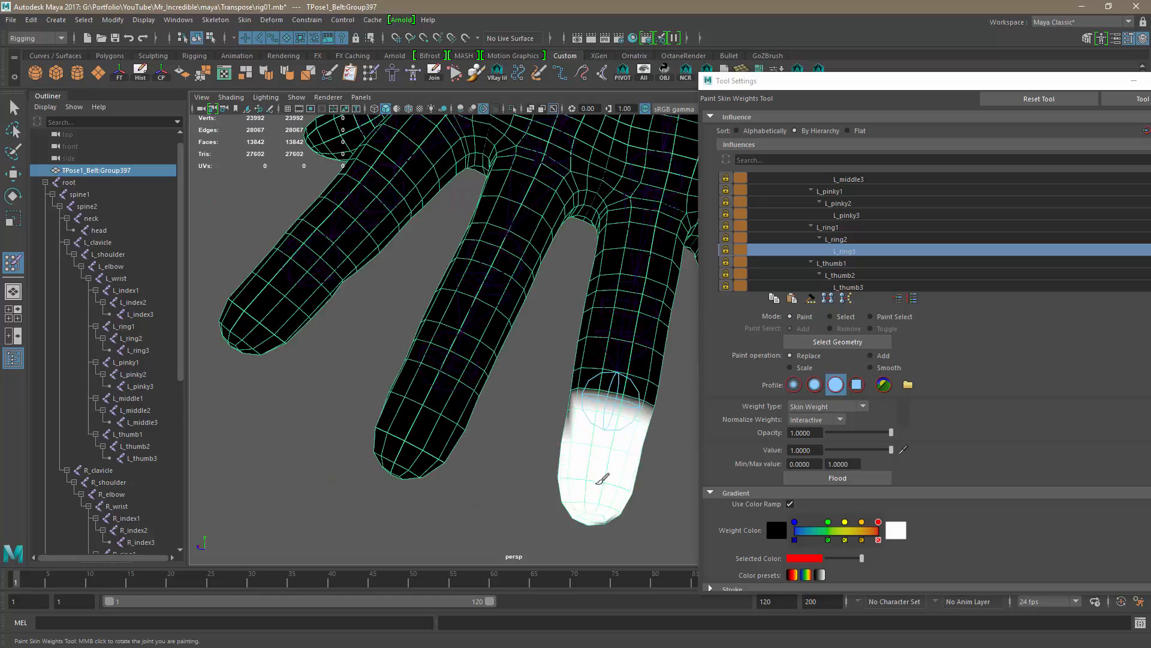
left_click_drag(601, 477, 539, 432, "alt")
left_click(728, 252)
- Paint L_ring2 weights around the middle segment of the left ring finger, undoing a mistaken change and reselecting L_ring2
left_click_drag(576, 348, 541, 323, "alt")
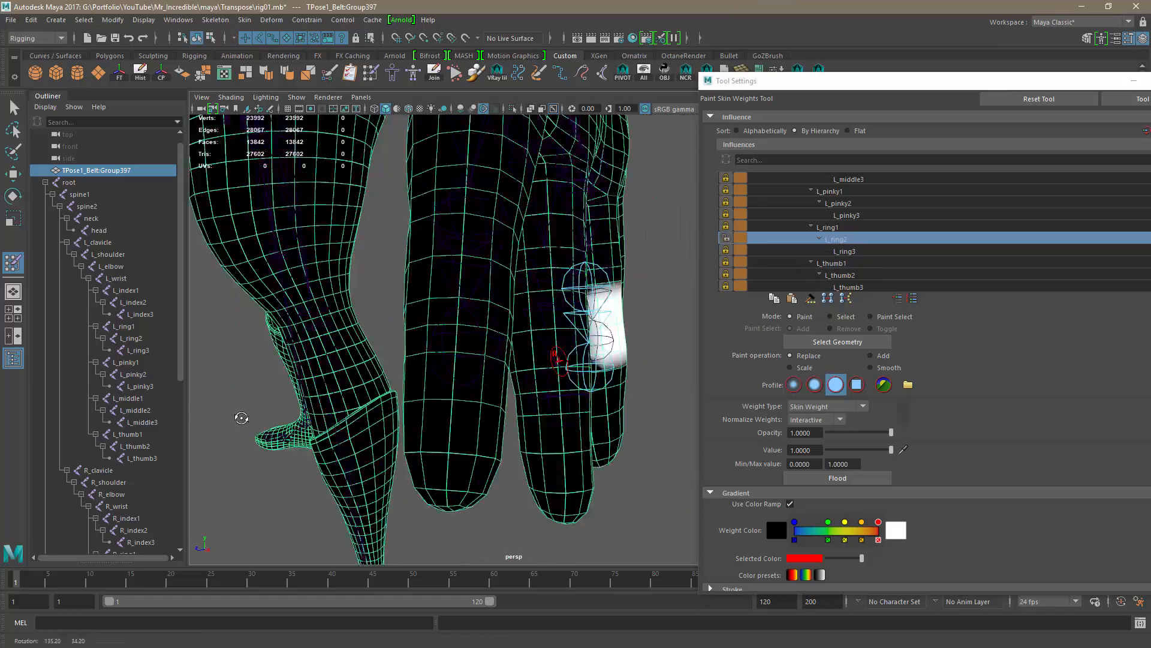
left_click_drag(241, 418, 532, 416, "alt")
left_click(726, 239)
key("ctrl+z")
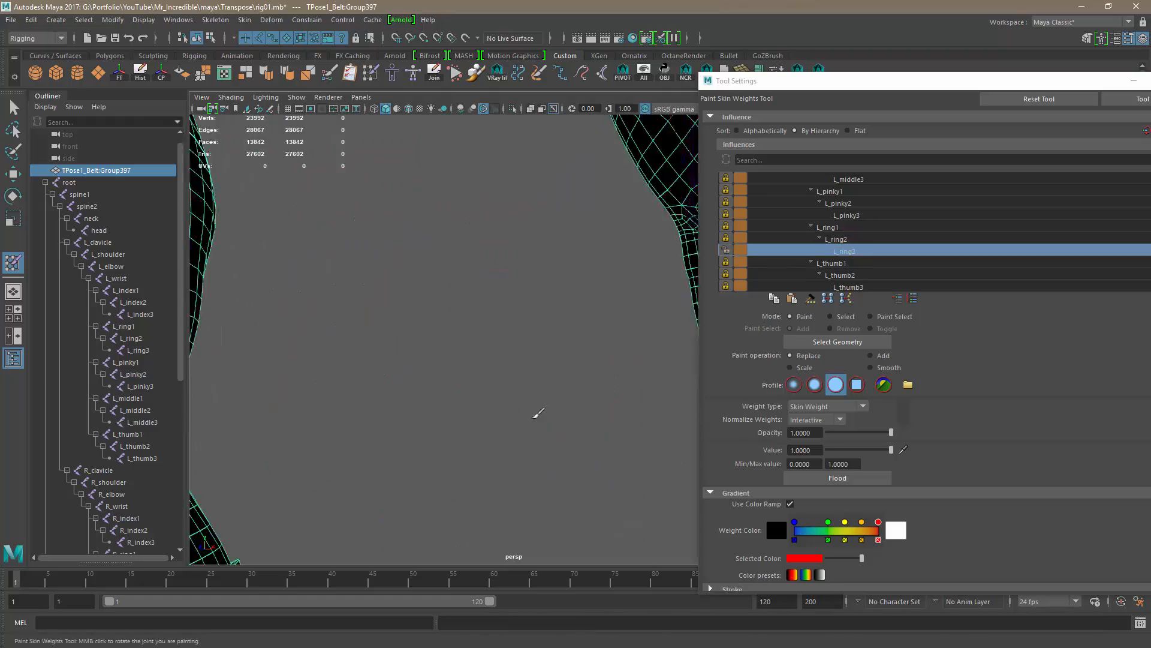
left_click(837, 238)
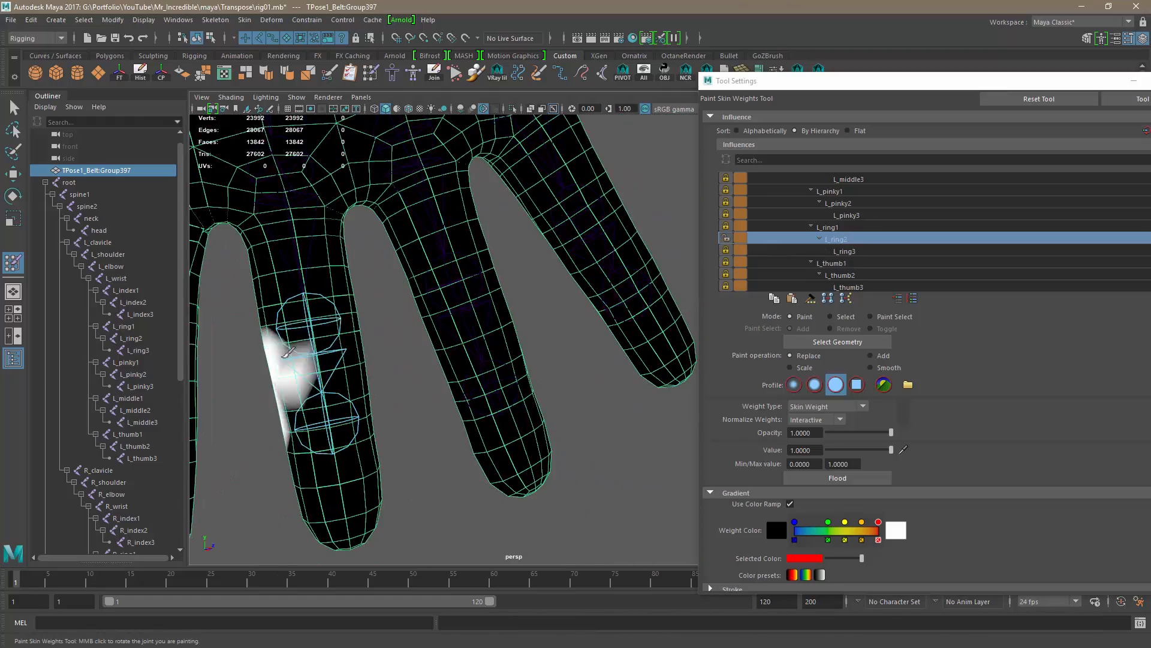
- Paint L_ring1 weights around the base segment and knuckle of the left ring finger and lock L_ring1
key("Up")
left_click_drag(372, 448, 363, 346, "alt")
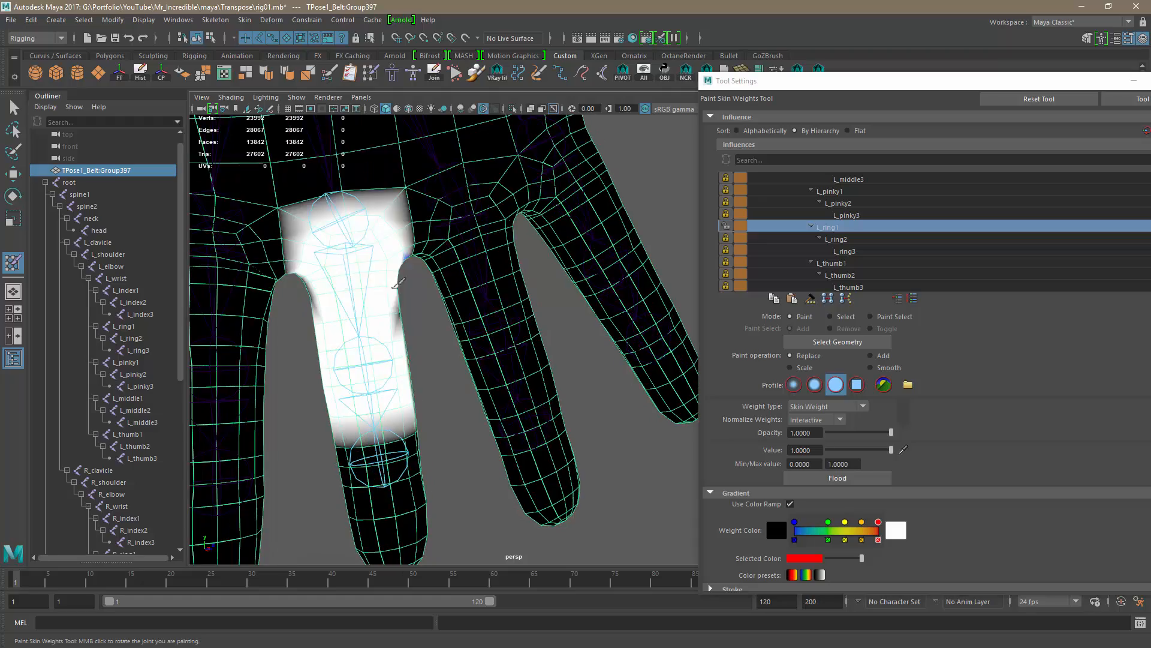
left_click_drag(397, 282, 434, 244, "alt")
mouse_move(473, 195)
left_mouse_down("alt")
mouse_move(444, 288)
mouse_move(456, 282)
left_mouse_up("alt")
left_click(844, 234)
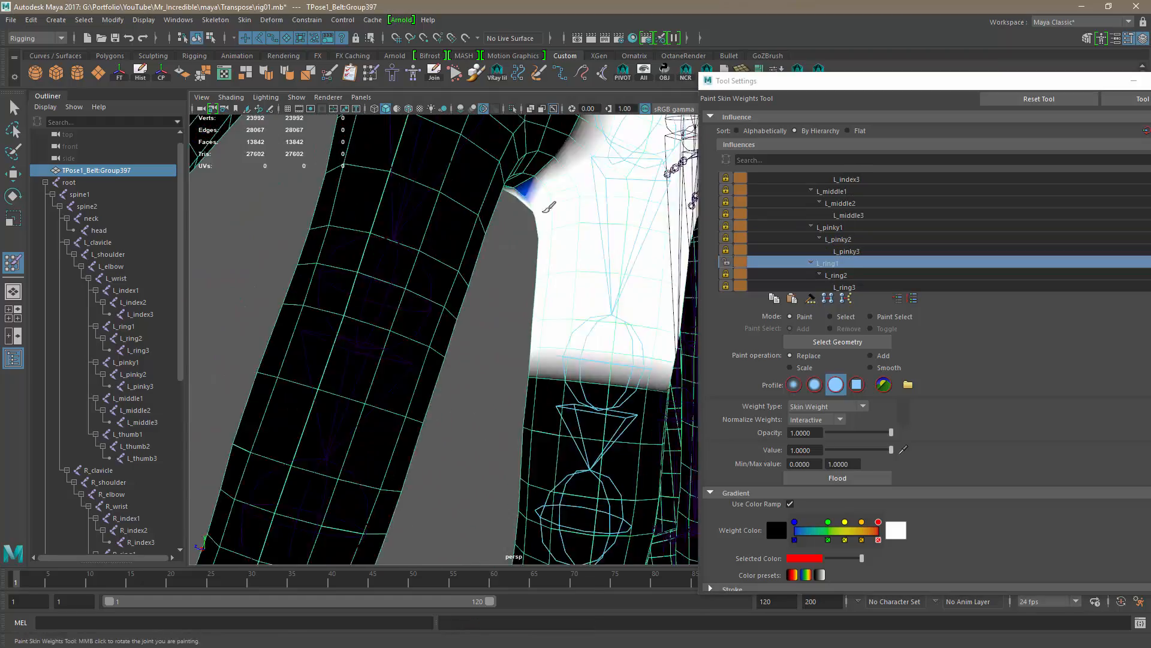
left_click(726, 262)
- Paint L_pinky3 weights over the left pinky's tip, lock L_pinky3, and switch to L_pinky2 for the middle segment
left_click(845, 251)
left_click_drag(444, 336, 473, 412, "alt")
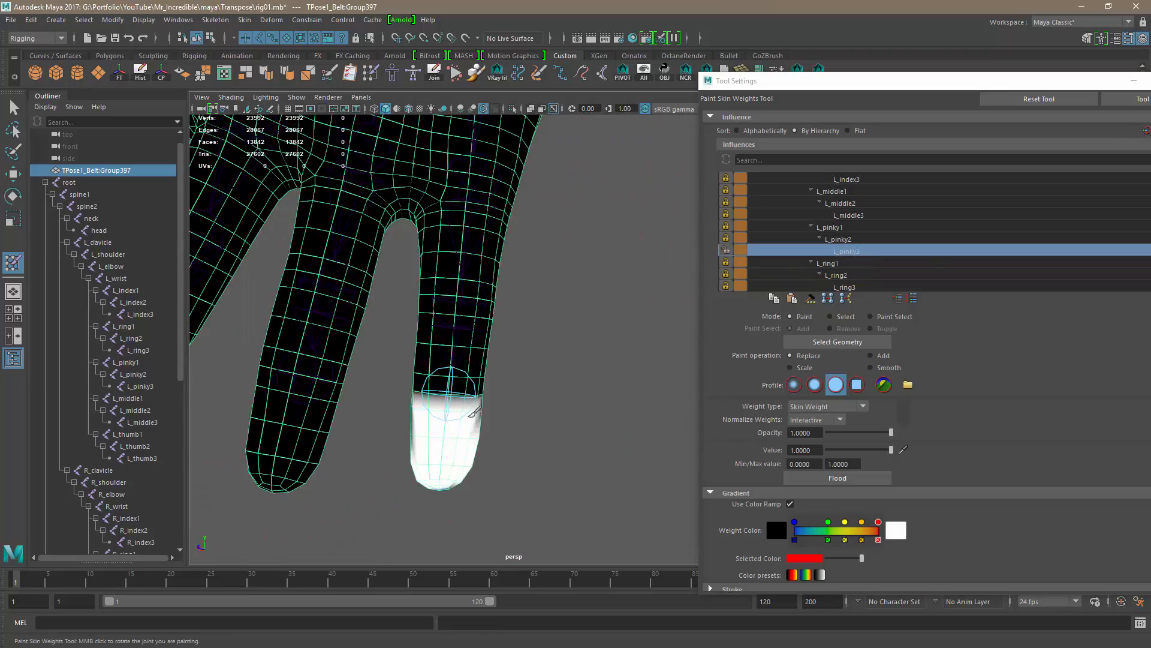
left_click_drag(528, 439, 517, 456)
left_click(725, 250)
left_click(831, 240)
left_click_drag(510, 360, 548, 383, "alt")
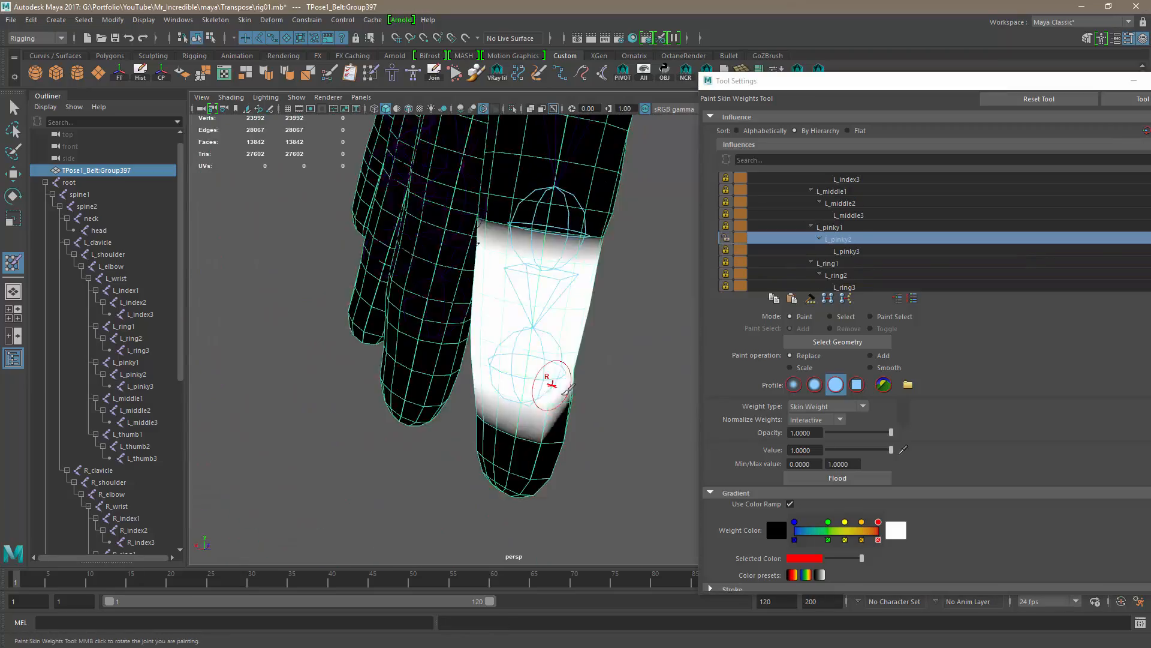
- Paint L_pinky1 weights over the base segment and knuckle of the left pinky
left_click(830, 228)
middle_click_drag(576, 335, 603, 275, "alt")
right_click_drag(603, 275, 624, 288, "alt")
mouse_move(444, 264)
left_mouse_down()
mouse_move(467, 377)
mouse_move(541, 321)
left_mouse_up()
left_click_drag(541, 321, 474, 341, "alt")
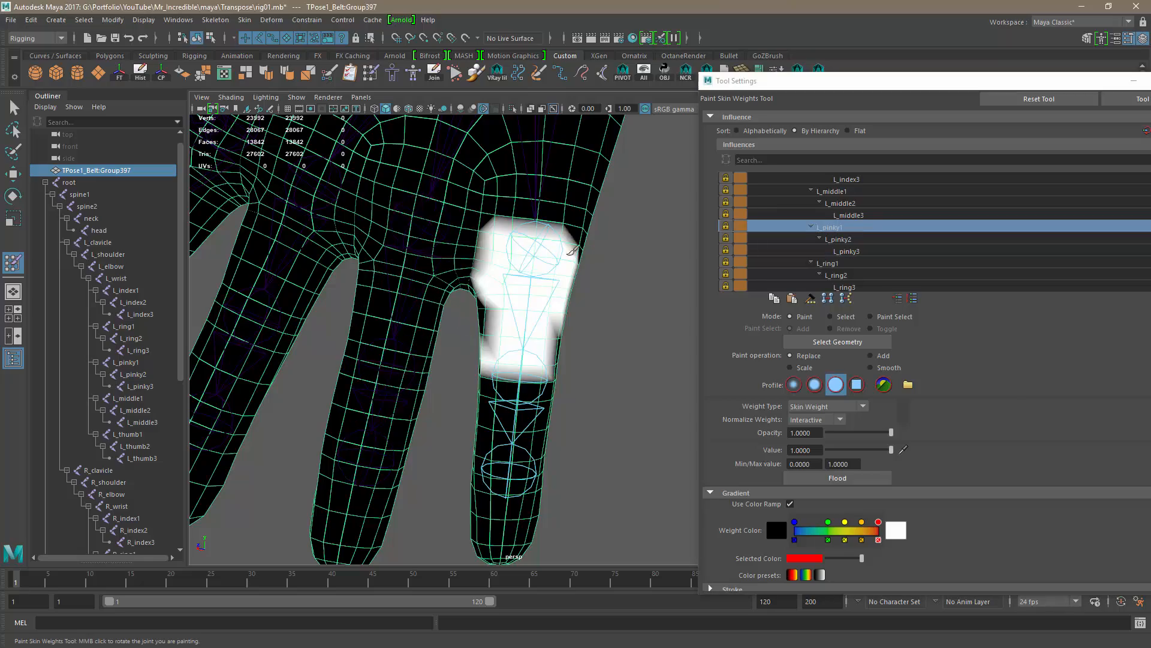
left_click_drag(573, 248, 620, 232, "alt")
middle_click_drag(619, 231, 575, 276, "alt")
- Extend the L_pinky1 weights around the sides of the pinky's base segment down to the middle joint
left_click(840, 263)
left_click(831, 227)
left_click_drag(542, 287, 517, 275)
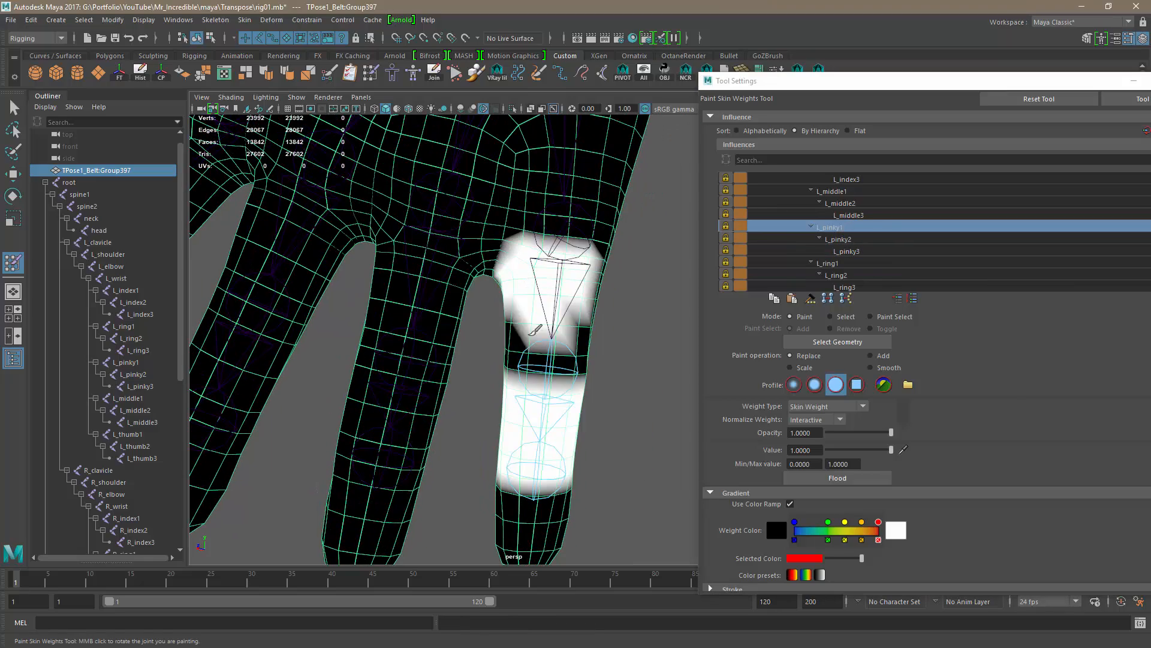
left_click(726, 226)
left_click_drag(555, 221, 604, 321)
middle_click_drag(604, 322, 609, 211, "alt")
left_click_drag(609, 210, 510, 263, "alt")
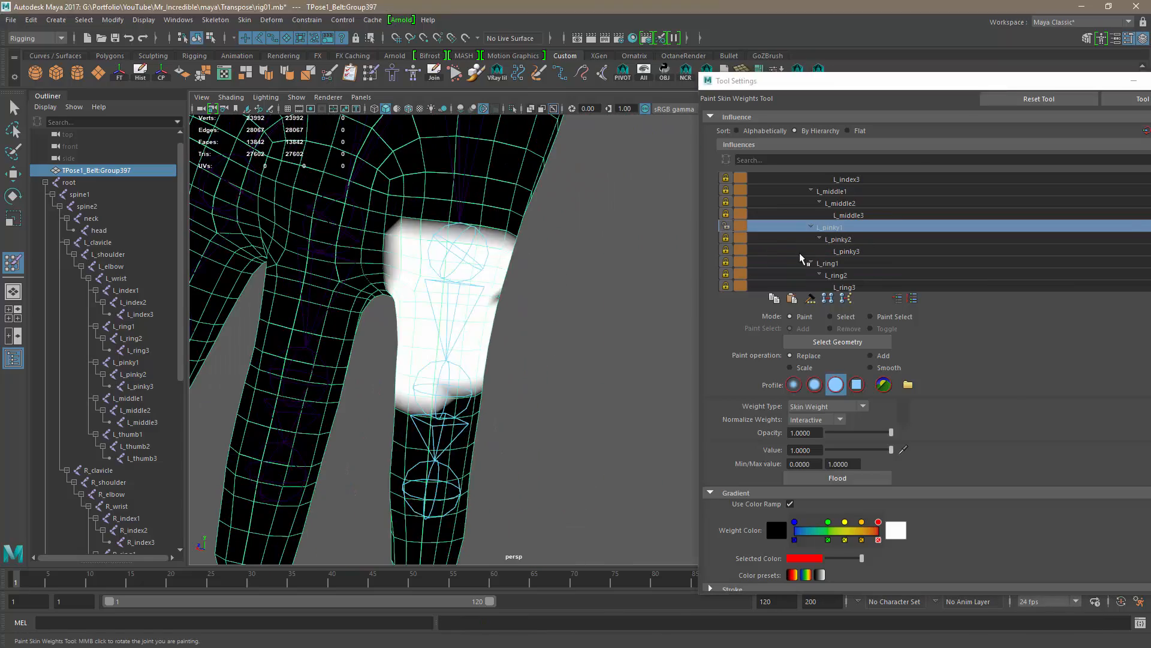
left_click_drag(516, 384, 558, 397, "alt")
left_click_drag(375, 319, 345, 324)
left_click_drag(345, 324, 491, 380, "alt")
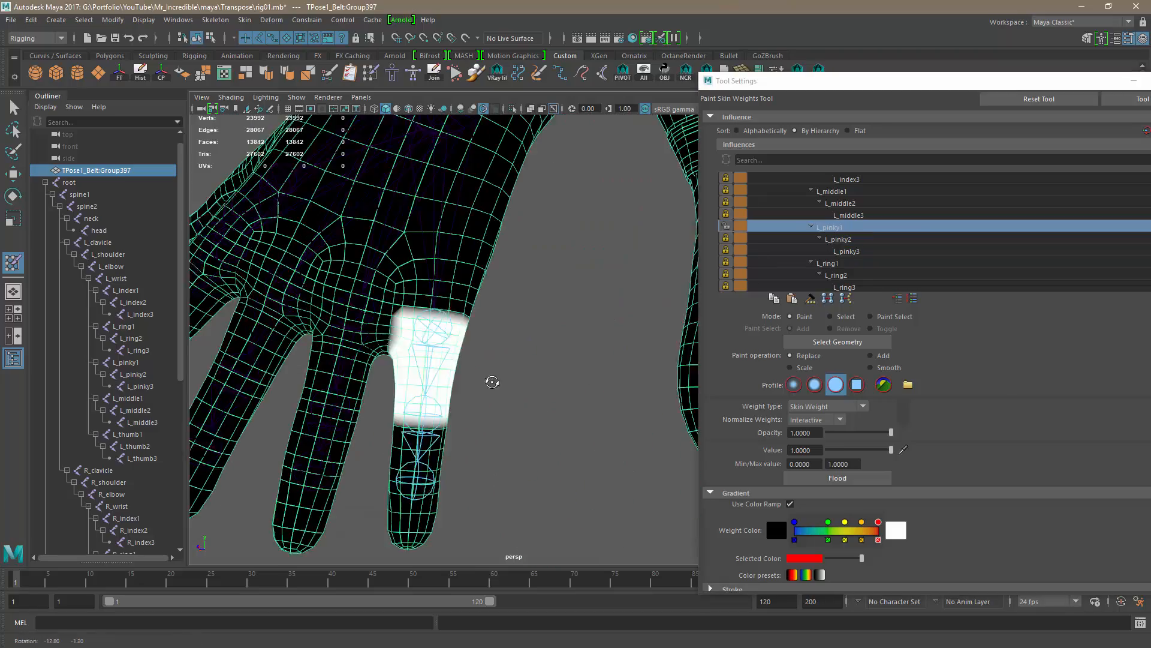
- Select and unlock L_wrist, and paint its weights over the palm area of the left hand
right_click_drag(491, 380, 525, 379, "alt")
scroll(801, 235, "up", 2)
left_click(817, 203)
left_click(725, 202)
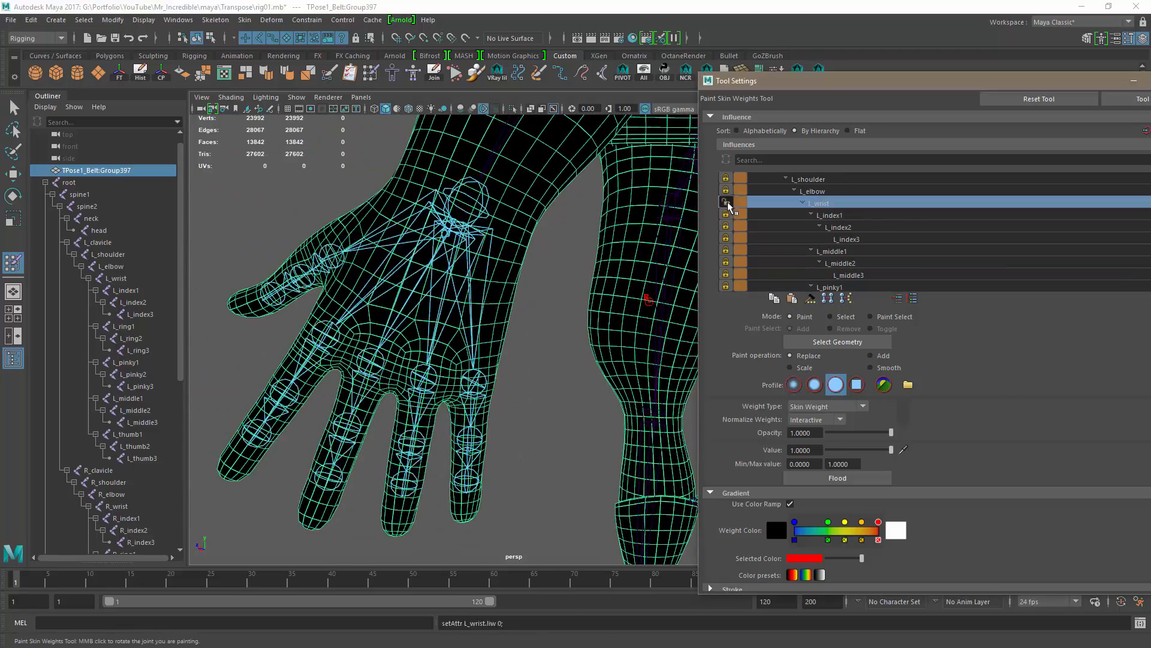
left_click_drag(384, 258, 480, 282)
mouse_move(480, 282)
left_mouse_down("alt")
mouse_move(437, 290)
mouse_move(540, 300)
left_mouse_up("alt")
mouse_move(576, 312)
left_mouse_down()
mouse_move(528, 334)
mouse_move(428, 305)
mouse_move(569, 317)
left_mouse_up()
- Extend the L_wrist weights around the other side of the left hand, checking the neighbouring L_index1 weights
mouse_move(569, 318)
left_mouse_down()
mouse_move(586, 327)
mouse_move(431, 302)
mouse_move(553, 343)
mouse_move(429, 270)
mouse_move(568, 406)
mouse_move(479, 372)
left_mouse_up()
left_click(819, 206)
right_click_drag(444, 354, 515, 370, "alt")
left_click_drag(515, 369, 774, 384, "alt")
left_click(835, 216)
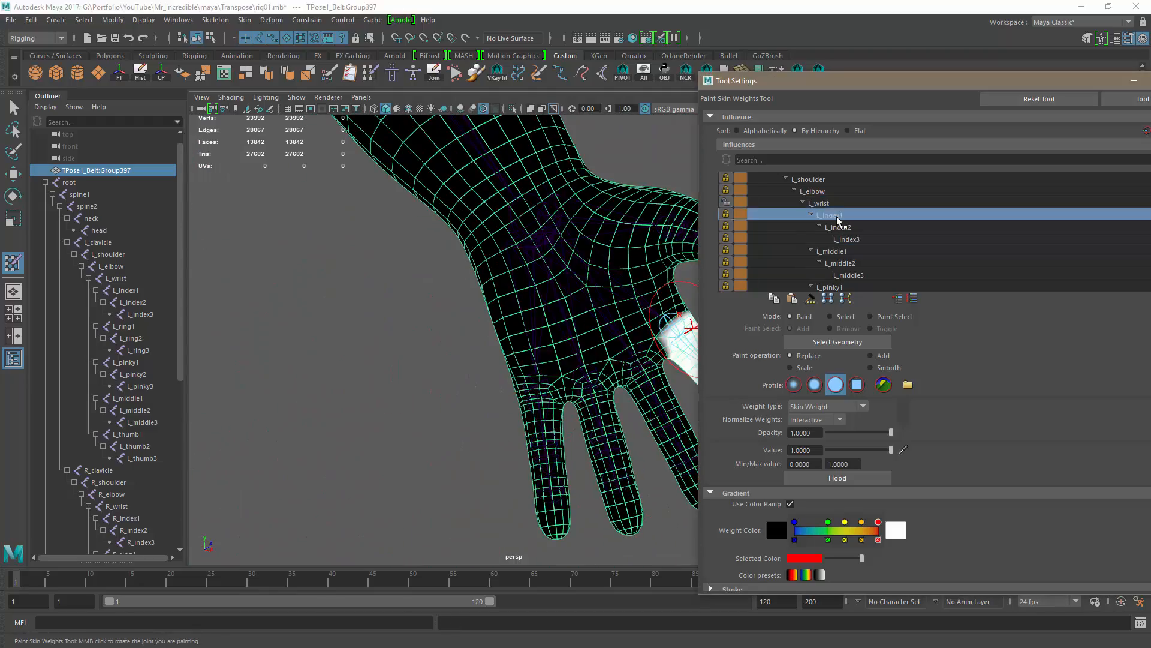
left_click(821, 204)
left_click_drag(539, 354, 659, 335, "alt")
- Select L_elbow and paint its weights around the left elbow and forearm
scroll(813, 204, "up", 1)
left_click(812, 203)
left_click_drag(564, 302, 561, 343, "alt")
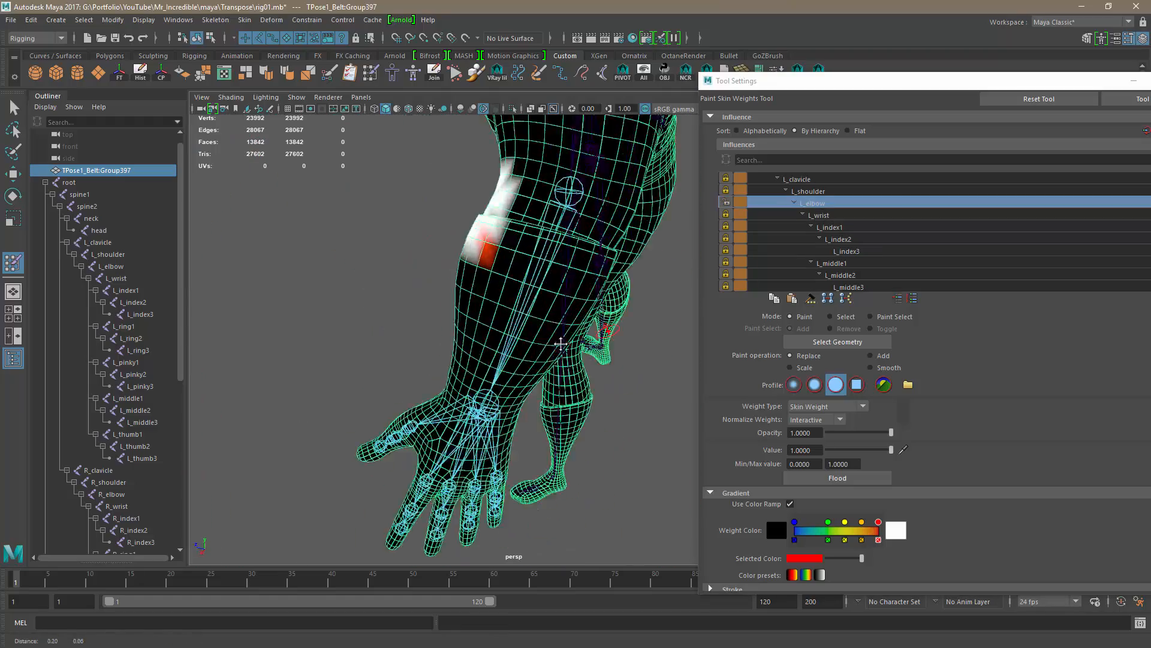
left_click_drag(556, 267, 596, 360, "alt")
- Select L_shoulder and paint its weights over one side of the left shoulder and upper arm
scroll(807, 251, "down", 3)
left_click(808, 251)
left_click_drag(471, 329, 420, 258)
right_click_drag(420, 258, 456, 211, "alt")
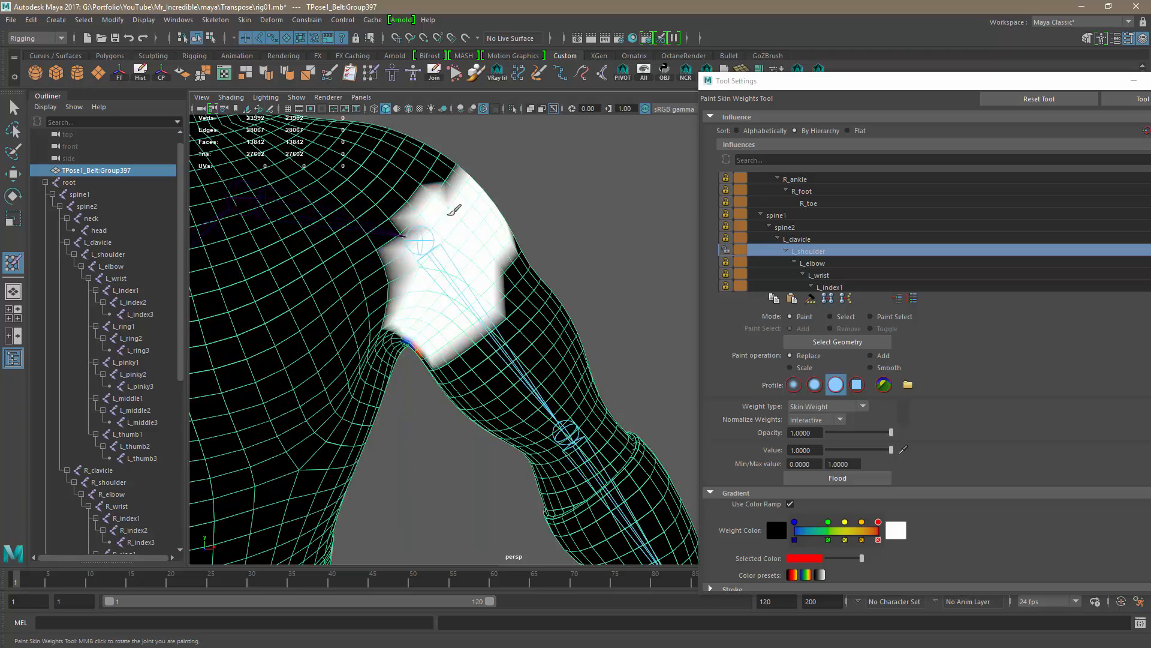
left_click_drag(456, 211, 432, 240, "alt")
left_click_drag(404, 275, 407, 247)
- Extend the L_shoulder weights around the other side of the left upper arm and lock L_shoulder
right_click_drag(415, 326, 437, 312, "alt")
left_click_drag(438, 312, 547, 336, "alt")
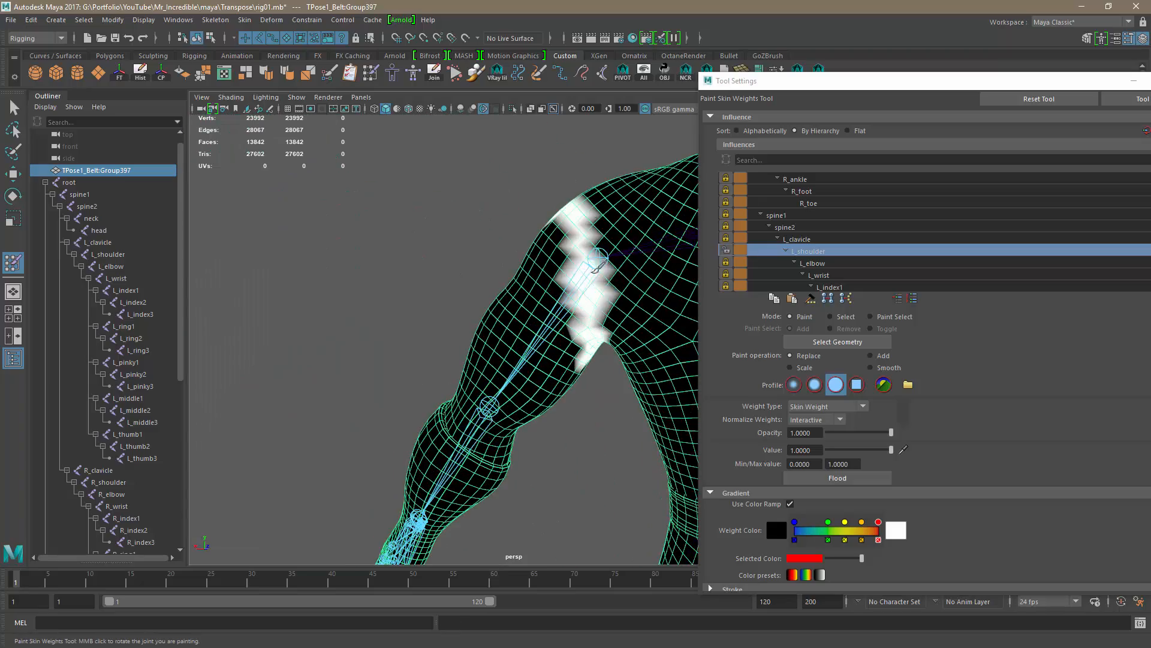
mouse_move(596, 268)
left_mouse_down("alt")
mouse_move(521, 218)
mouse_move(480, 251)
left_mouse_up("alt")
mouse_move(480, 251)
left_mouse_down("alt")
mouse_move(533, 269)
mouse_move(504, 360)
left_mouse_up("alt")
mouse_move(504, 359)
left_mouse_down("alt")
mouse_move(578, 298)
mouse_move(466, 414)
mouse_move(553, 316)
mouse_move(509, 445)
mouse_move(520, 414)
left_mouse_up("alt")
left_click(726, 250)
- Toggle the L_clavicle lock and touch up the weights beside the left shoulder
left_click(727, 239)
left_click_drag(515, 282, 509, 323, "alt")
left_click_drag(503, 258, 471, 277)
mouse_move(571, 296)
left_mouse_down("alt")
mouse_move(419, 306)
mouse_move(545, 313)
mouse_move(450, 258)
mouse_move(591, 418)
left_mouse_up("alt")
- Paint L_foot weights over the front part of the left foot on both sides and lock L_foot
scroll(539, 317, "up", 4)
scroll(372, 265, "down", 8)
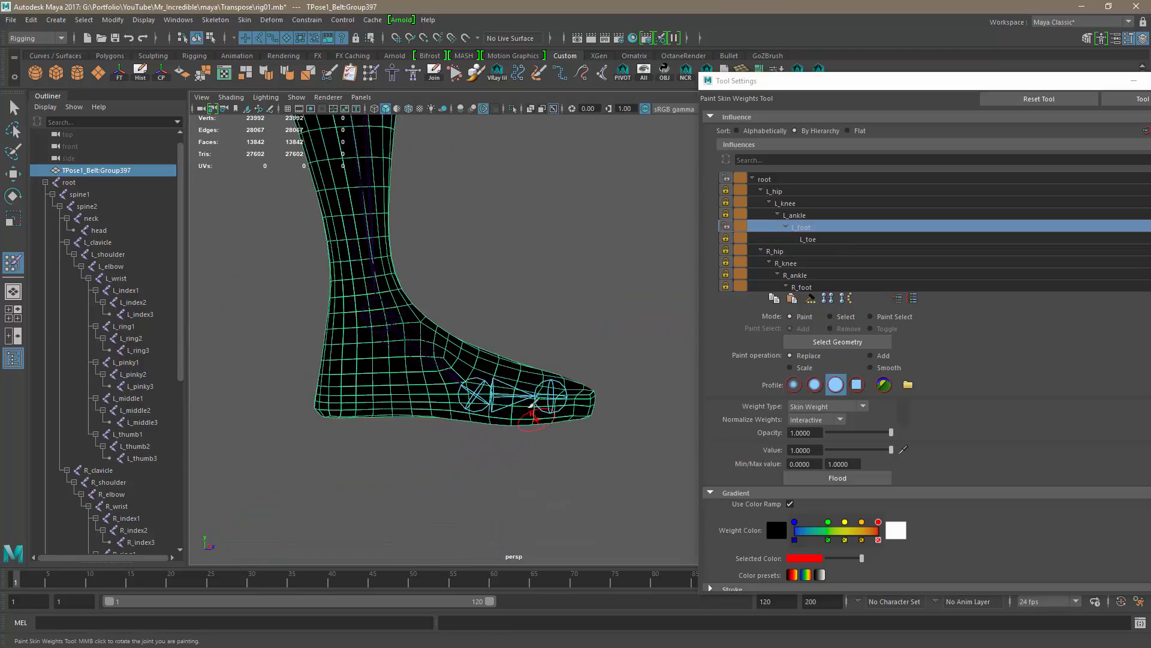
left_click_drag(532, 406, 504, 384)
mouse_move(629, 372)
left_mouse_down("alt")
mouse_move(514, 342)
mouse_move(552, 402)
left_mouse_up("alt")
mouse_move(432, 390)
left_mouse_down("alt")
mouse_move(540, 404)
mouse_move(532, 432)
left_mouse_up("alt")
mouse_move(531, 384)
left_mouse_down()
mouse_move(546, 291)
mouse_move(412, 394)
mouse_move(547, 398)
mouse_move(430, 337)
left_mouse_up()
left_click(726, 226)
- Unlock L_ankle, paint its weights around the left ankle and heel, and lock it again
left_click(725, 214)
left_click(795, 216)
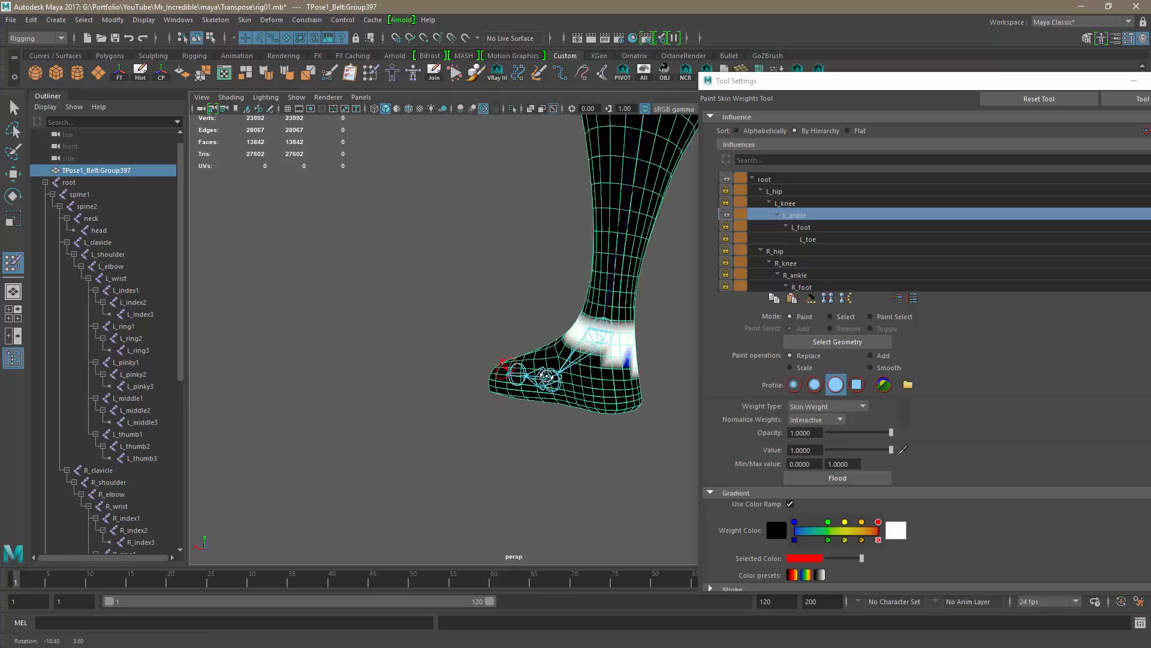
left_click_drag(546, 376, 432, 372, "alt")
mouse_move(432, 359)
left_mouse_down()
mouse_move(429, 381)
mouse_move(510, 384)
mouse_move(479, 371)
left_mouse_up()
left_click(725, 214)
- Select L_knee and paint its weights from the left knee down the shin to the ankle
left_click(785, 204)
right_click_drag(480, 372, 517, 379, "alt")
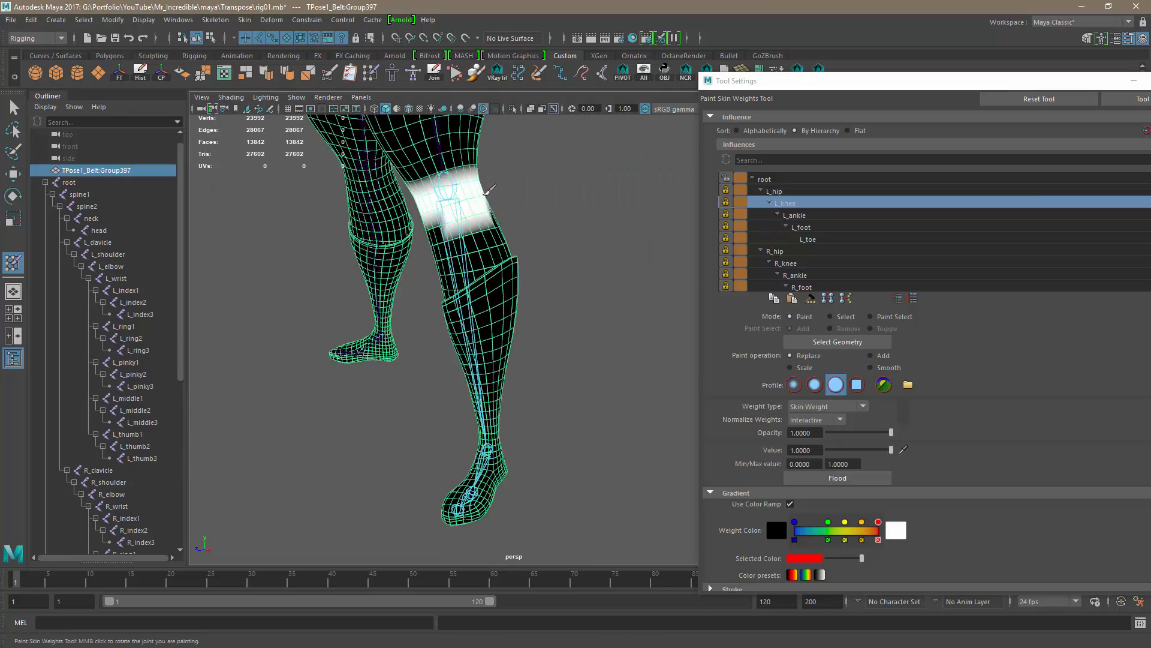
left_click_drag(558, 288, 480, 281, "alt")
mouse_move(467, 204)
left_mouse_down()
mouse_move(525, 285)
mouse_move(509, 384)
left_mouse_up()
mouse_move(509, 384)
left_mouse_down()
mouse_move(534, 447)
mouse_move(588, 360)
left_mouse_up()
left_click(774, 192)
left_click(786, 205)
left_click_drag(516, 336, 589, 339, "alt")
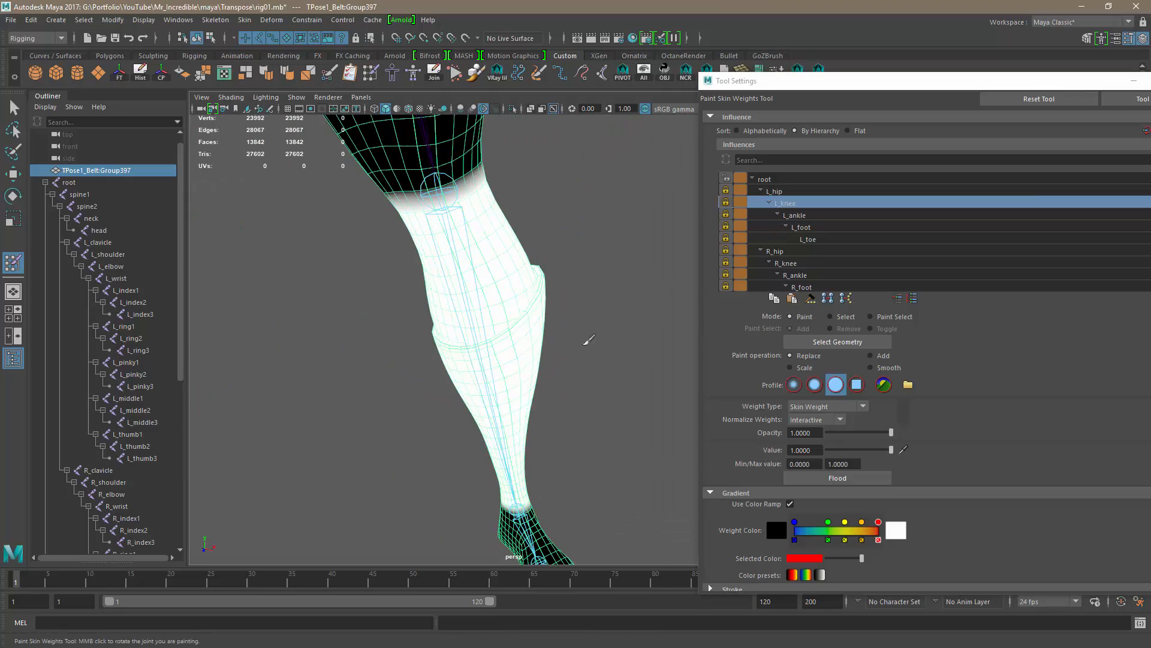
- Extend the L_knee weights around the remaining sides of the left lower leg and lock L_knee
left_click(726, 202)
left_click_drag(444, 210, 462, 247)
left_click_drag(468, 287, 557, 282, "alt")
mouse_move(557, 240)
left_mouse_down()
mouse_move(599, 250)
mouse_move(539, 408)
left_mouse_up()
mouse_move(540, 371)
left_mouse_down("alt")
mouse_move(492, 360)
mouse_move(587, 354)
mouse_move(575, 323)
left_mouse_up("alt")
left_click(786, 205)
middle_click_drag(576, 180, 622, 384, "alt")
right_click_drag(622, 384, 594, 378, "alt")
left_click(725, 202)
- Select L_hip and paint its weights over the front and outer side of the left upper thigh
left_click(774, 192)
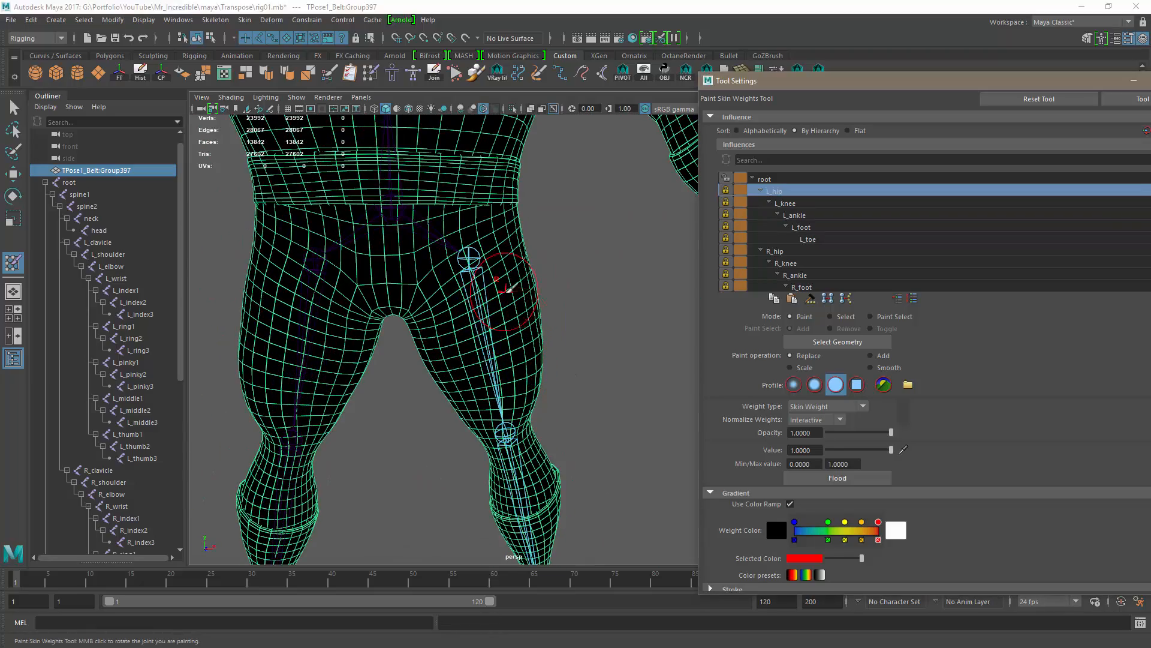
left_click_drag(468, 360, 465, 237)
left_click_drag(491, 258, 441, 240, "alt")
left_click_drag(426, 192, 480, 222)
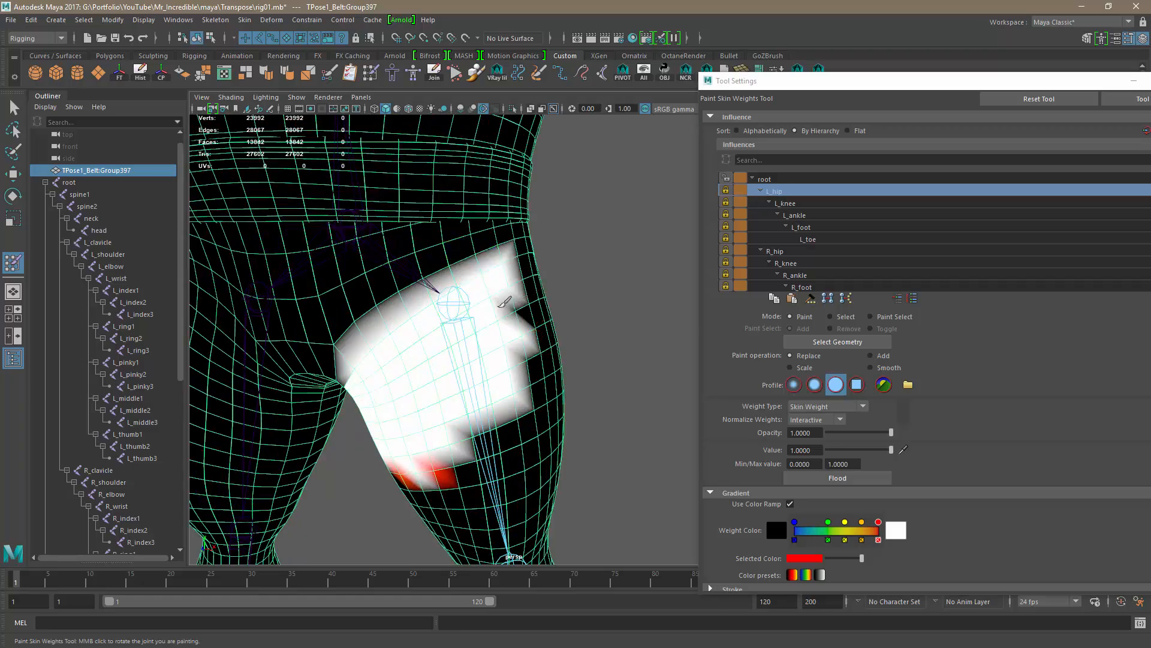
left_click_drag(540, 252, 432, 258, "alt")
left_click_drag(515, 276, 474, 264, "alt")
left_click_drag(492, 258, 613, 307)
- Paint L_hip weights over the left buttock and the back of the left thigh
right_click_drag(540, 312, 606, 324, "alt")
mouse_move(383, 234)
left_mouse_down()
mouse_move(528, 284)
mouse_move(313, 365)
mouse_move(326, 414)
mouse_move(532, 365)
left_mouse_up()
right_click_drag(532, 365, 499, 315, "alt")
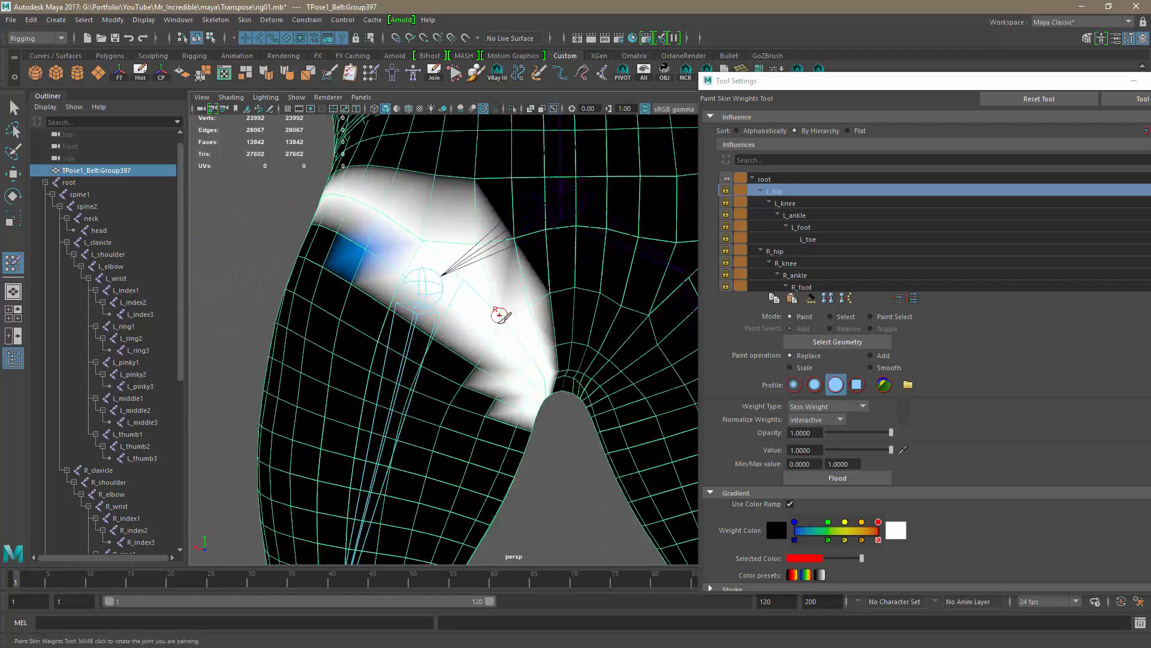
left_click_drag(499, 315, 606, 318, "alt")
left_click_drag(553, 423, 613, 433)
left_click_drag(613, 384, 480, 360, "alt")
left_click_drag(462, 395, 492, 468)
left_click_drag(491, 360, 420, 479)
- Fill the remaining gaps in the L_hip weights from the left hip down to the knee and lock L_hip
right_click_drag(516, 336, 468, 312, "alt")
mouse_move(444, 300)
left_mouse_down("alt")
mouse_move(580, 274)
mouse_move(642, 280)
mouse_move(383, 316)
mouse_move(539, 318)
left_mouse_up("alt")
left_click(784, 204)
left_click(774, 192)
left_click(726, 190)
left_click_drag(515, 420, 475, 344)
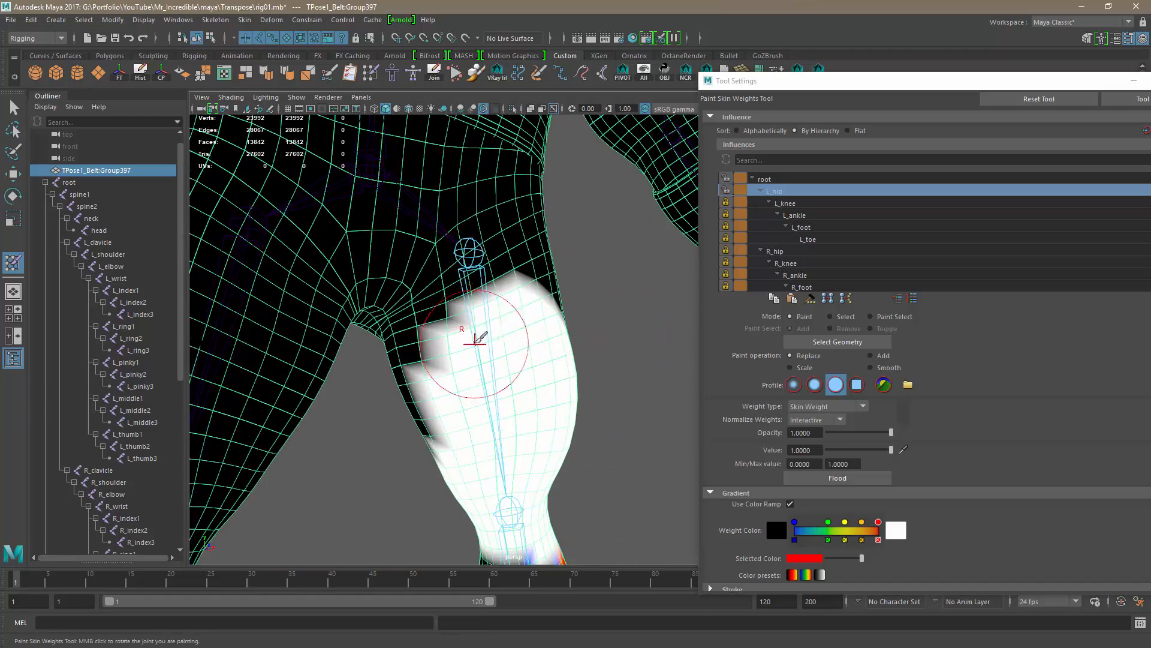
mouse_move(528, 268)
left_mouse_down("alt")
mouse_move(420, 236)
mouse_move(411, 264)
mouse_move(430, 217)
mouse_move(563, 346)
mouse_move(471, 282)
left_mouse_up("alt")
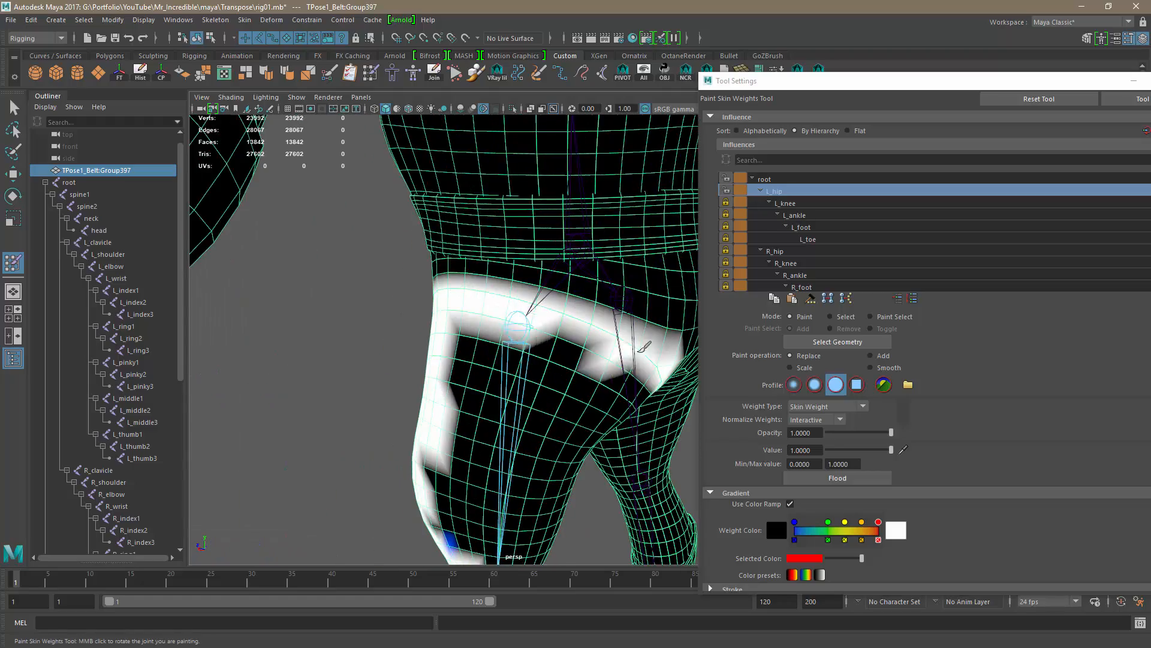
left_click_drag(645, 347, 516, 257)
mouse_move(516, 257)
left_mouse_down("alt")
mouse_move(478, 381)
mouse_move(591, 276)
mouse_move(403, 314)
mouse_move(612, 318)
left_mouse_up("alt")
left_click(725, 190)
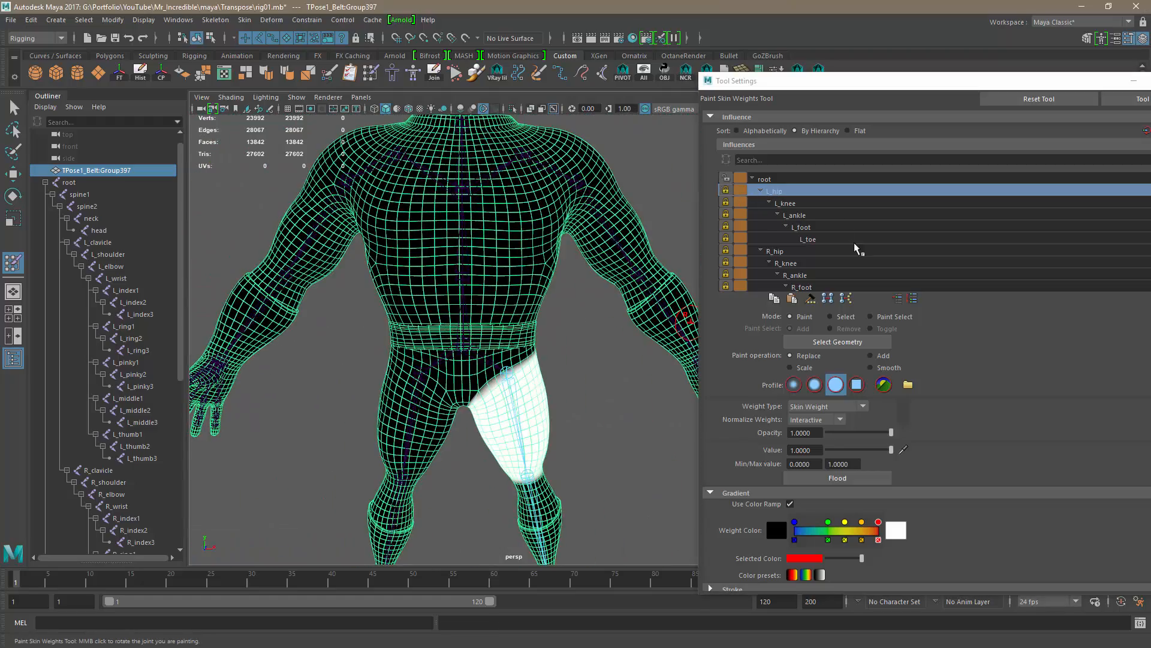
- Select and unlock spine1, and paint its weights across the front of the lower torso
scroll(855, 248, "down", 3)
left_click(798, 204)
left_click(726, 203)
middle_click_drag(540, 273, 540, 316, "alt")
left_click_drag(463, 315, 492, 318)
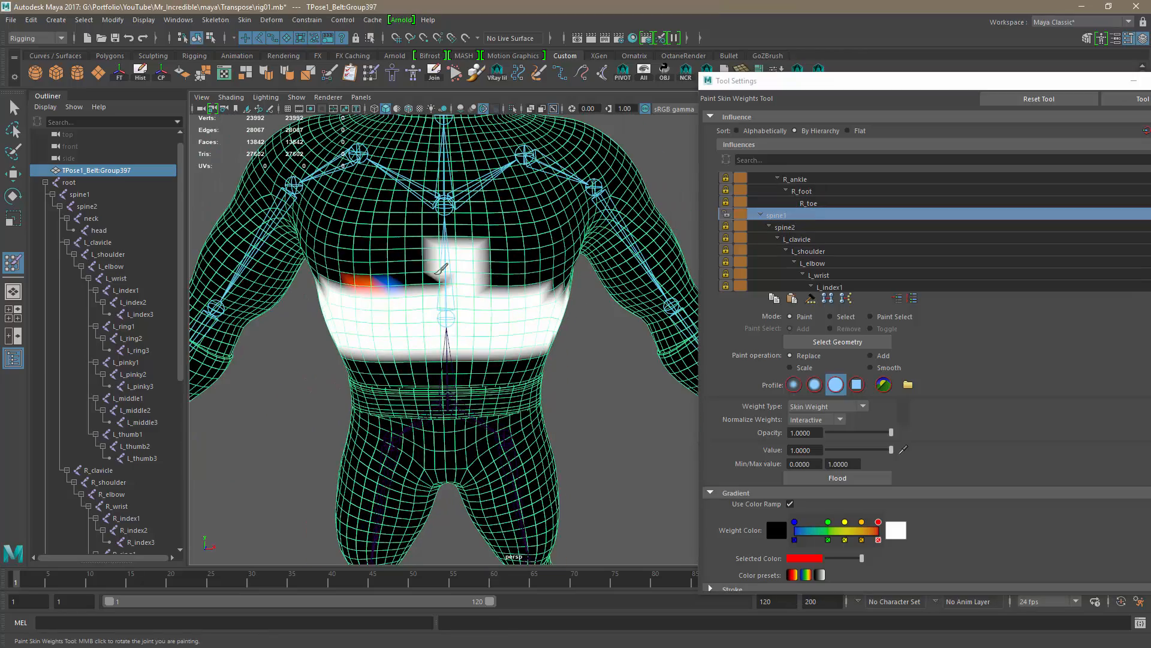
- Extend the spine1 weights around the torso's side below the left armpit and lock spine1
left_click_drag(552, 291, 643, 288, "alt")
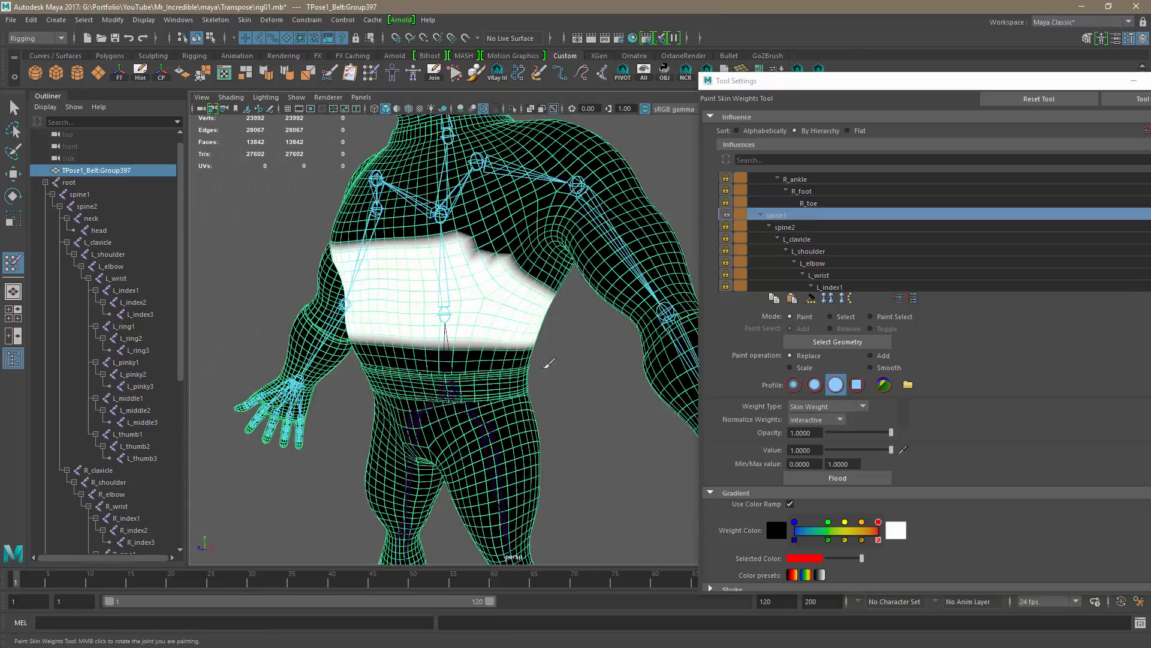
left_click_drag(516, 285, 517, 364, "alt")
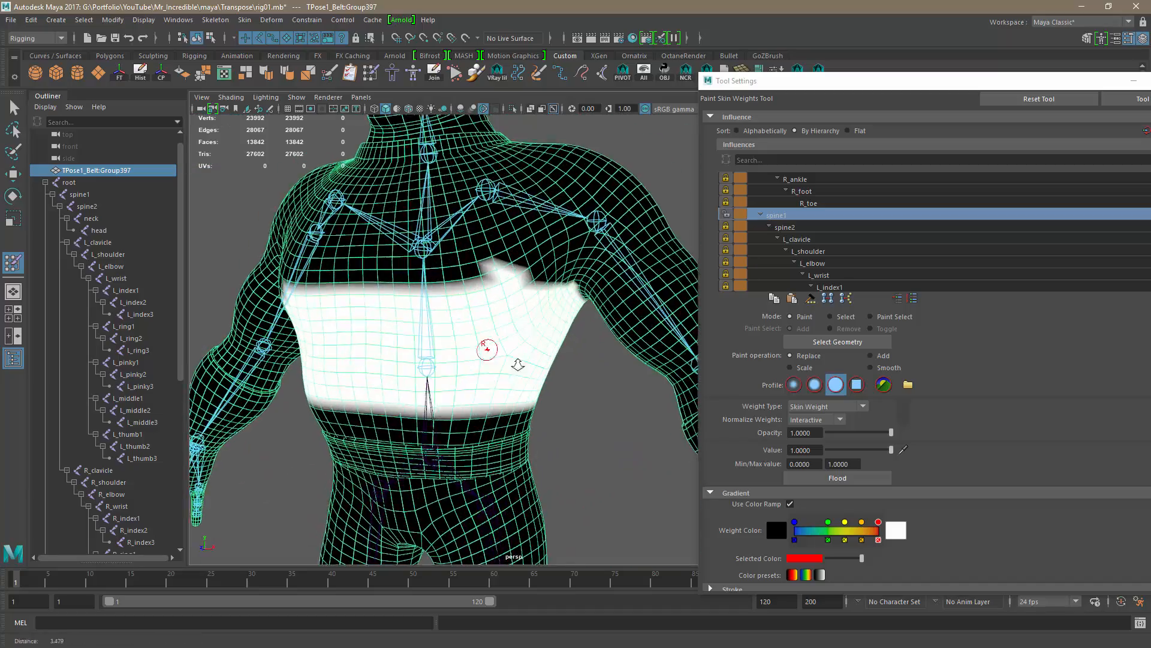
mouse_move(567, 301)
left_mouse_down("alt")
mouse_move(524, 268)
mouse_move(552, 290)
mouse_move(537, 306)
mouse_move(578, 376)
left_mouse_up("alt")
left_click_drag(450, 411, 509, 414, "alt")
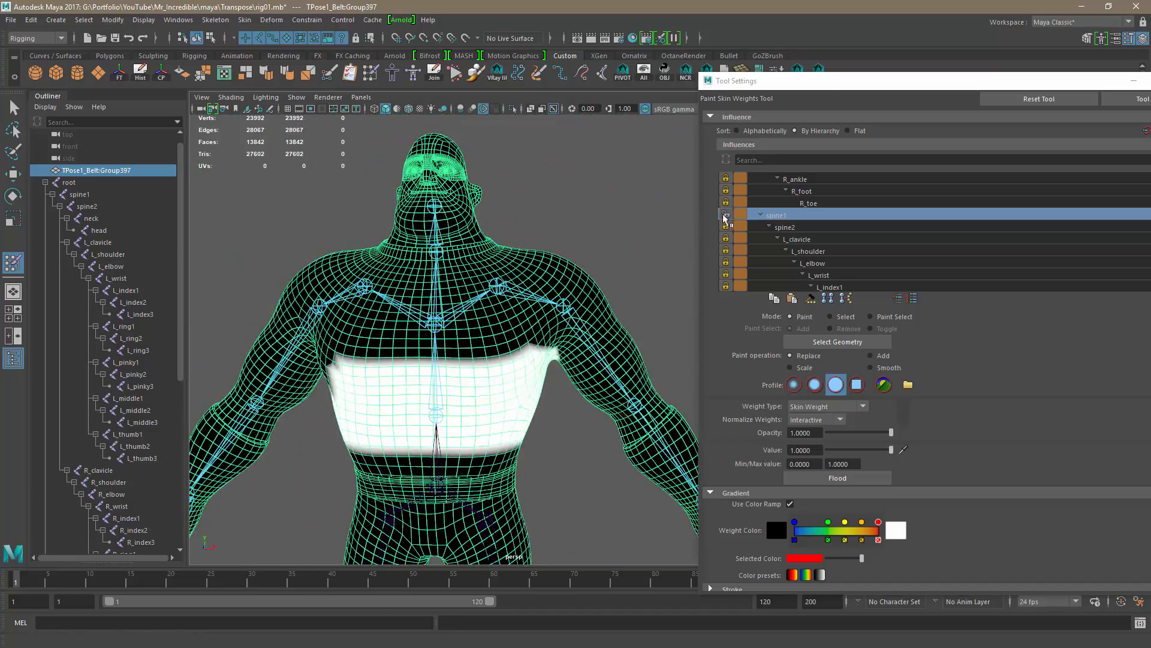
left_click(726, 214)
- Unlock and select spine2, and paint its weights over the upper chest and the tops of the shoulders
left_click(726, 227)
left_click(785, 227)
right_click_drag(479, 312, 527, 324, "alt")
left_click_drag(490, 271, 556, 277)
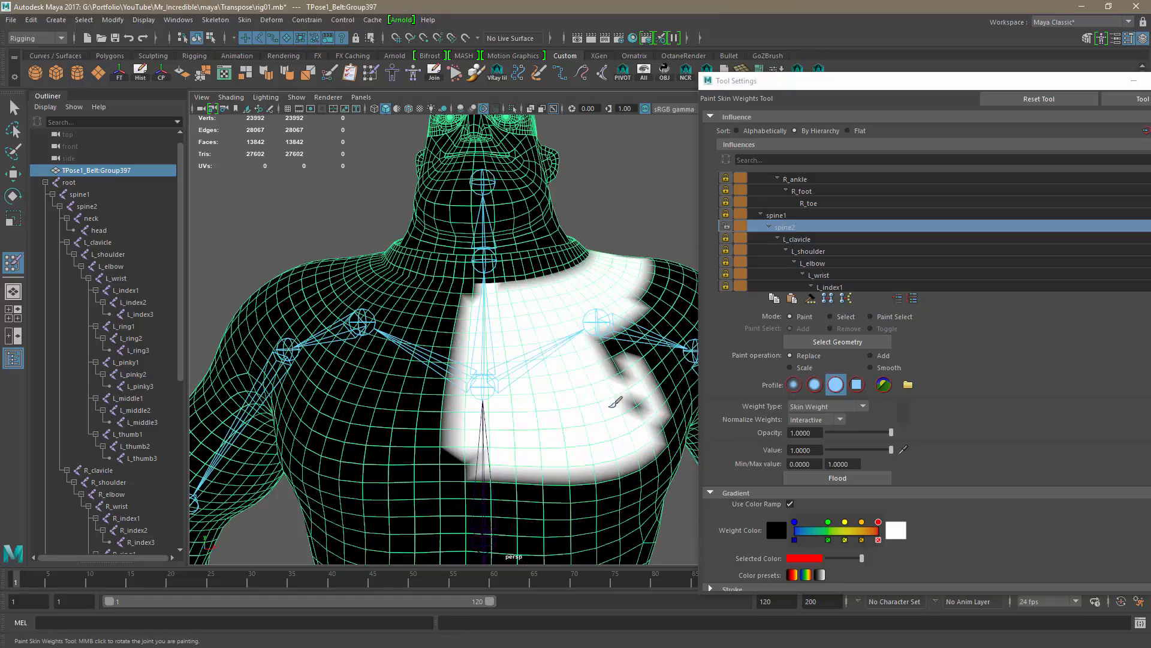
left_click_drag(615, 402, 539, 359, "alt")
left_click_drag(335, 359, 285, 393)
- Extend the spine2 weights around the remaining sides of the upper torso
mouse_move(420, 360)
left_mouse_down("alt")
mouse_move(528, 383)
mouse_move(516, 384)
left_mouse_up("alt")
mouse_move(432, 407)
left_mouse_down()
mouse_move(314, 386)
mouse_move(372, 347)
left_mouse_up()
mouse_move(420, 390)
left_mouse_down("alt")
mouse_move(509, 431)
mouse_move(509, 409)
left_mouse_up("alt")
left_click_drag(336, 371, 637, 391, "alt")
- Paint the spine2 weights up to the edge of the neck's base around the upper torso
right_click_drag(456, 335, 516, 331, "alt")
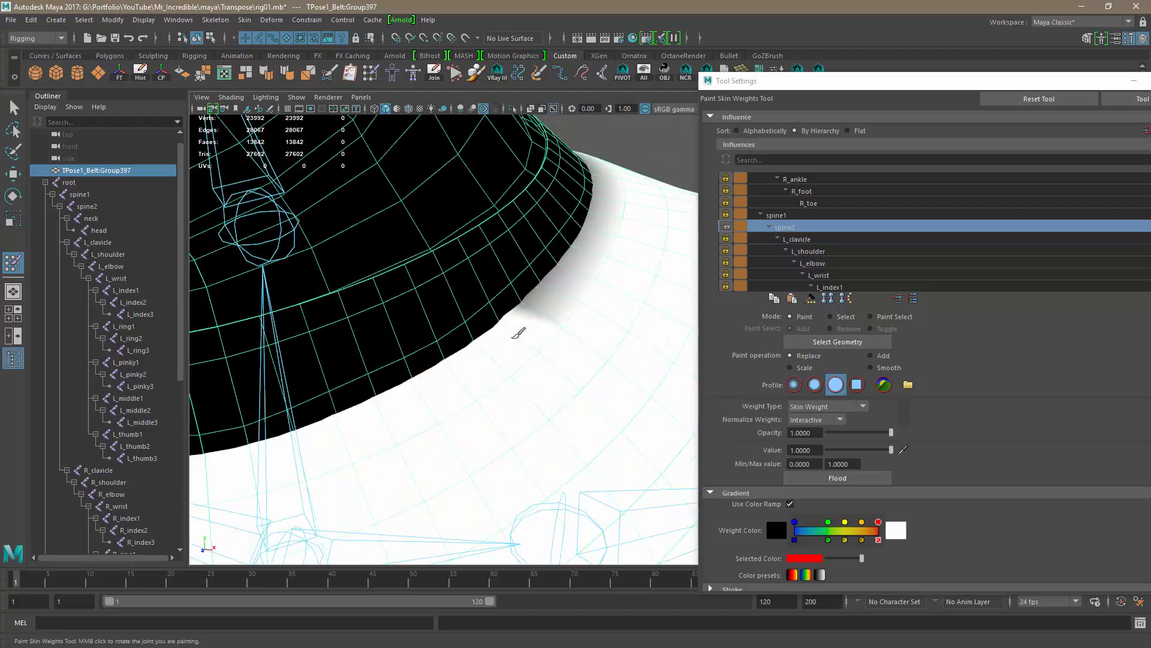
mouse_move(516, 332)
left_mouse_down("alt")
mouse_move(596, 319)
mouse_move(546, 288)
mouse_move(603, 287)
left_mouse_up("alt")
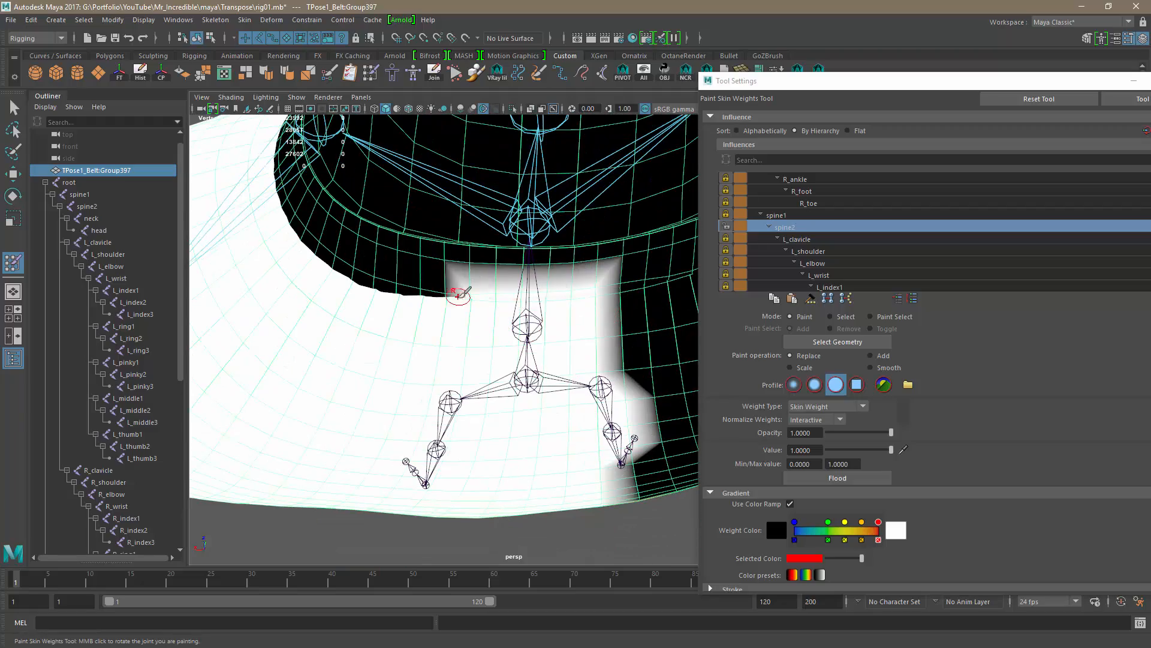
left_click_drag(458, 296, 525, 407, "alt")
left_click_drag(483, 250, 510, 276, "alt")
mouse_move(555, 252)
left_mouse_down()
mouse_move(618, 445)
mouse_move(361, 406)
left_mouse_up()
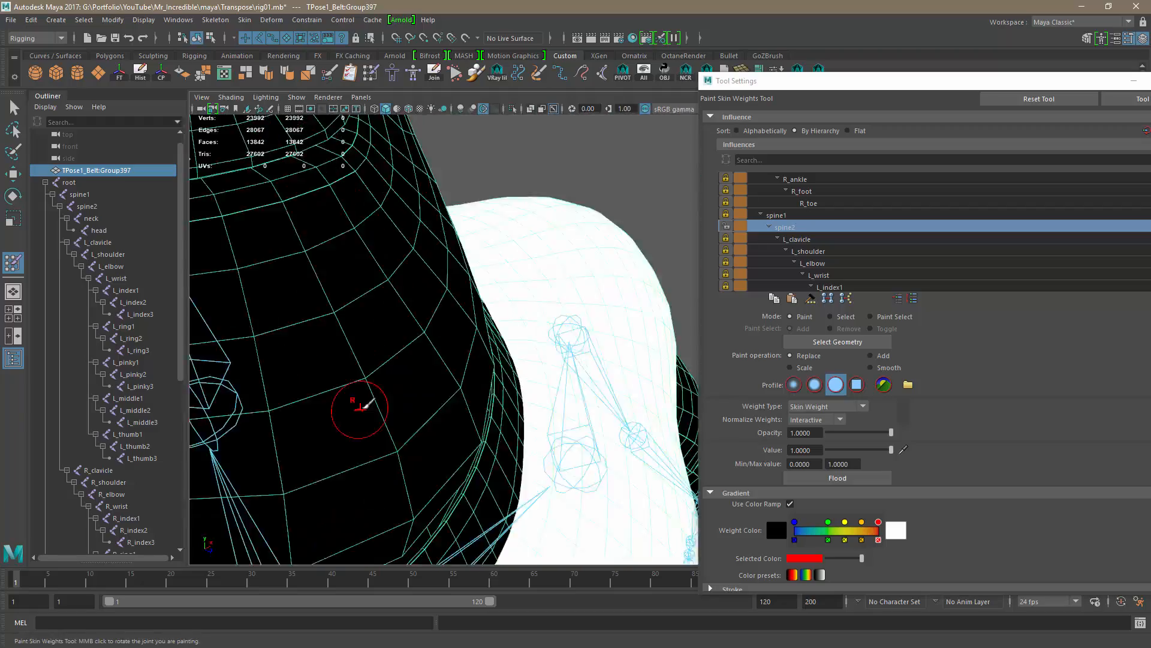